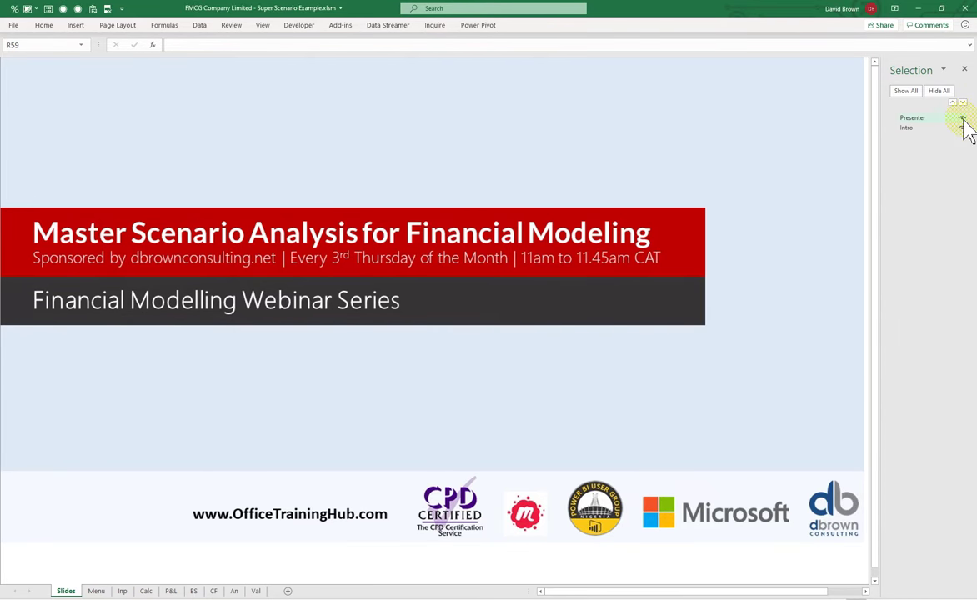
Reveal the Presenter introduction slide, then switch to the Menu sheet.
left_click(963, 120)
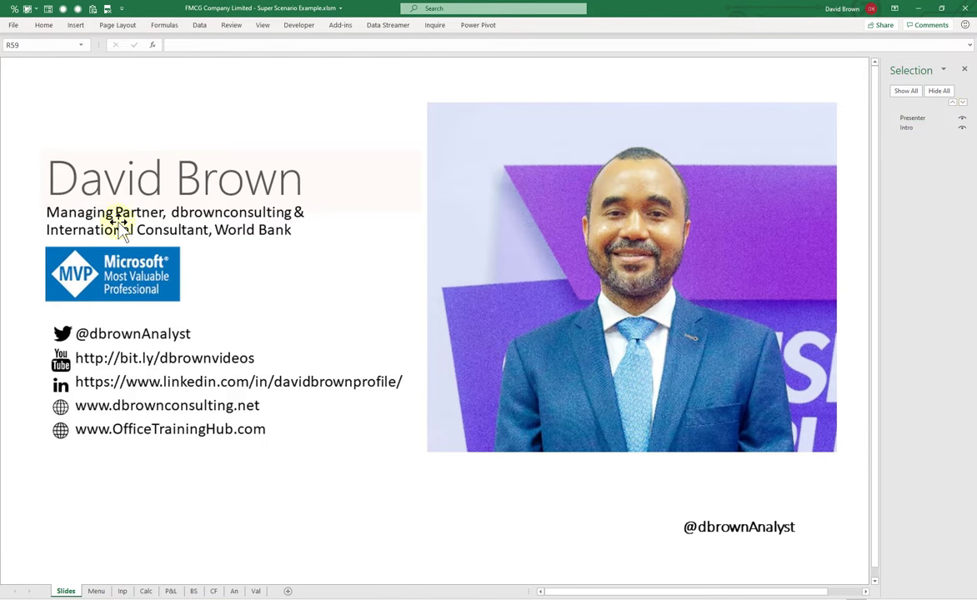
left_click(95, 591)
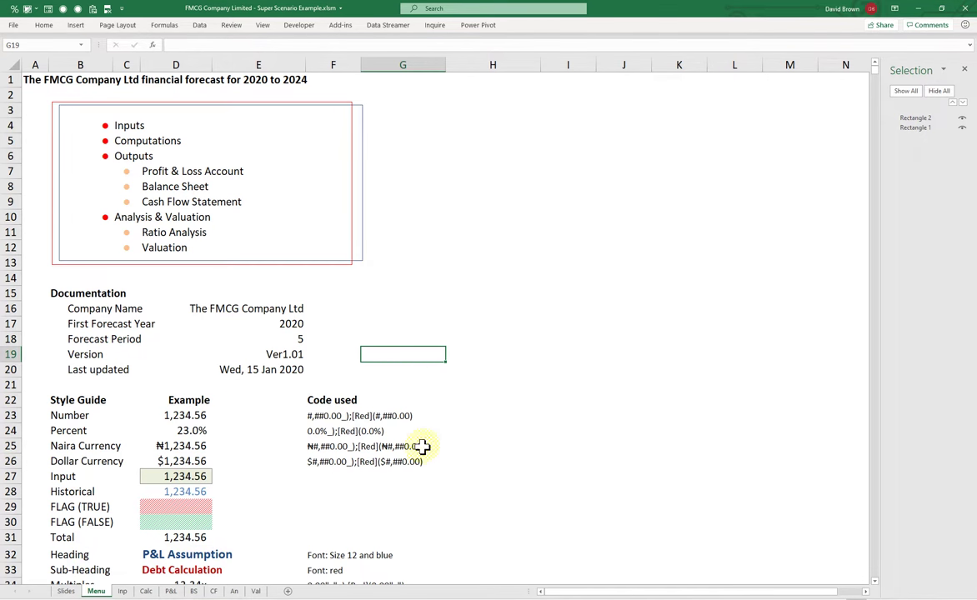
Scroll up, down and right through the Inp assumptions sheet, then move on to the Calc sheet.
left_click(121, 590)
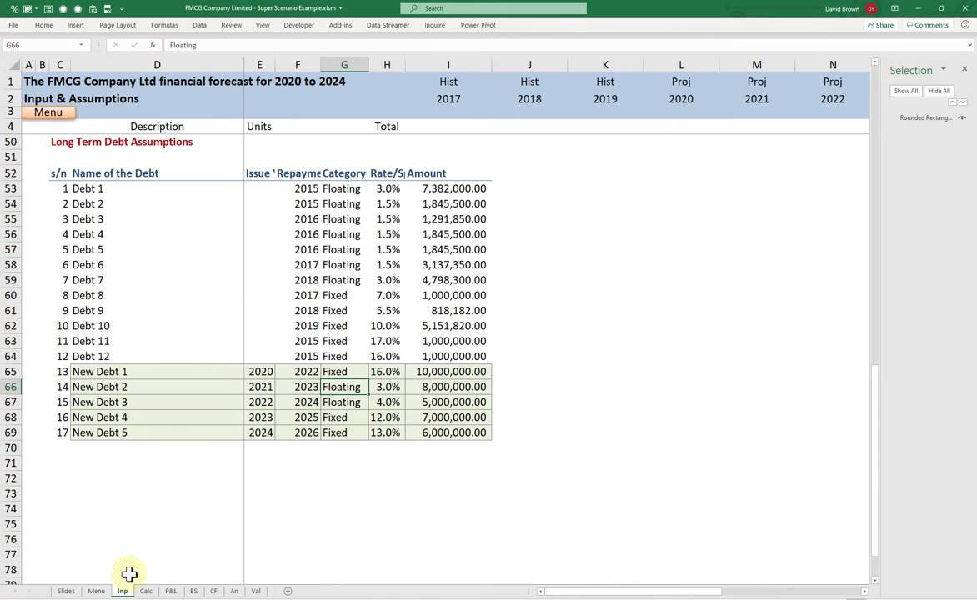
scroll(430, 473, "up", 8)
scroll(429, 473, "up", 7)
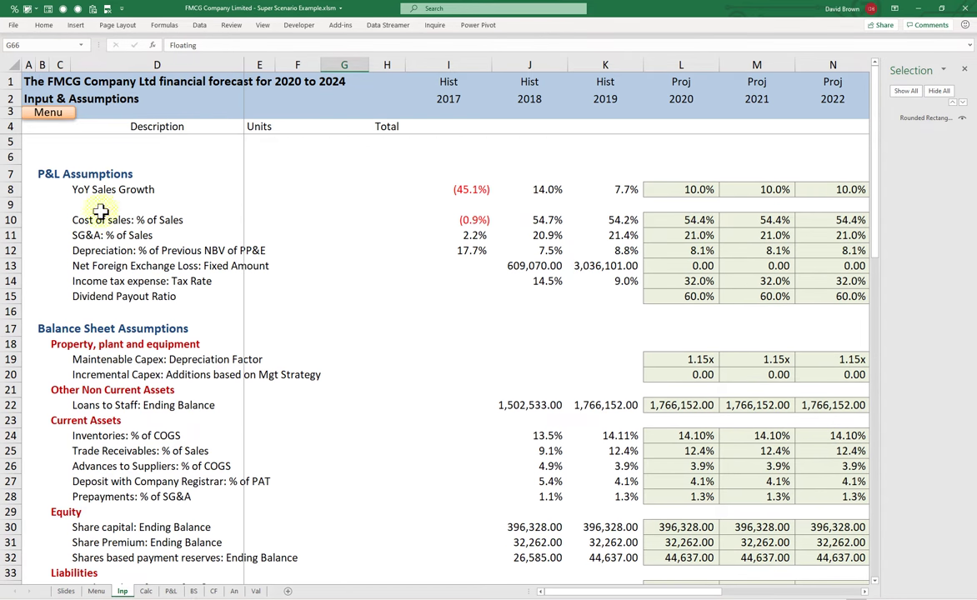
scroll(146, 342, "down", 5)
scroll(150, 360, "down", 8)
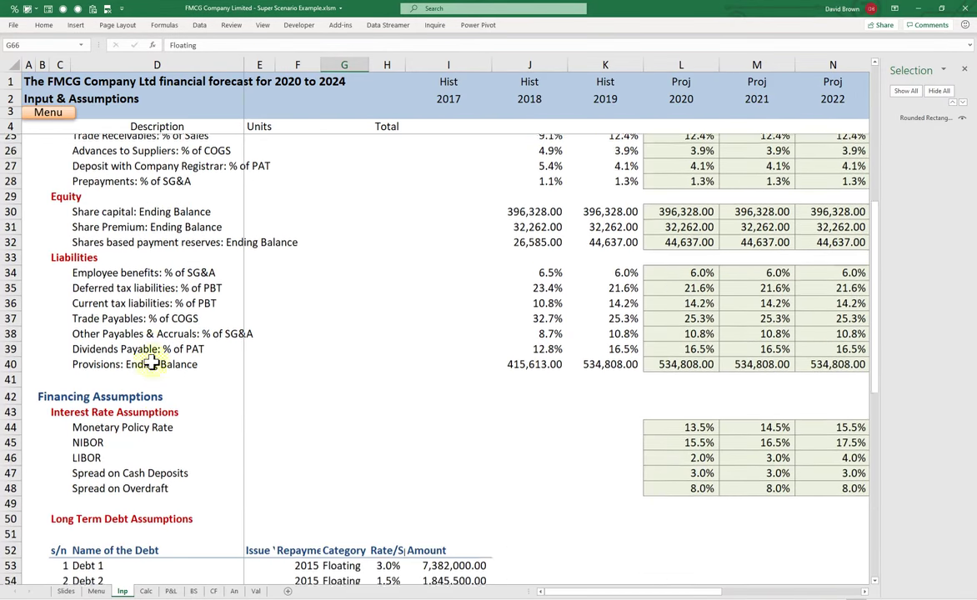
scroll(151, 360, "up", 13)
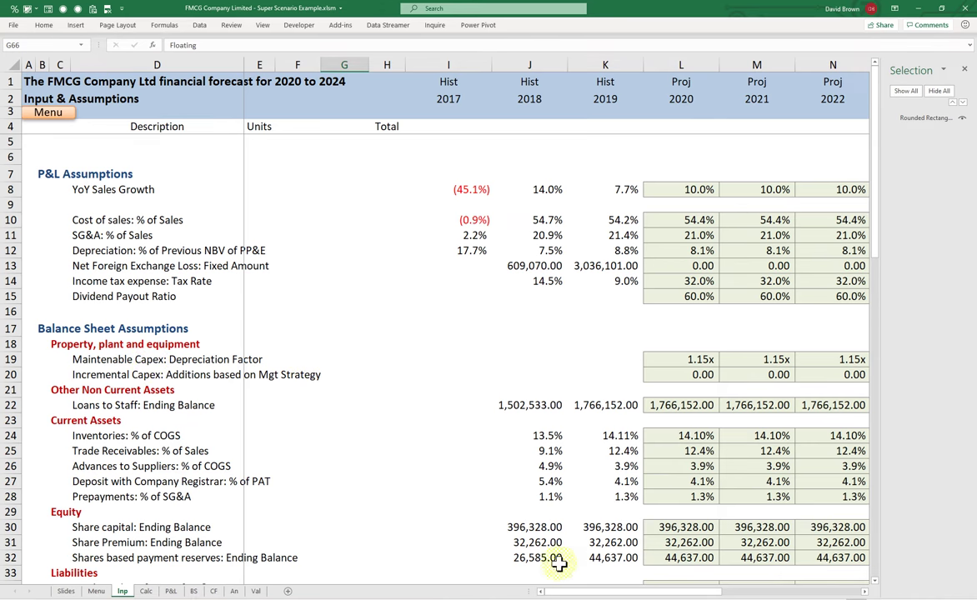
left_click_drag(586, 593, 675, 586)
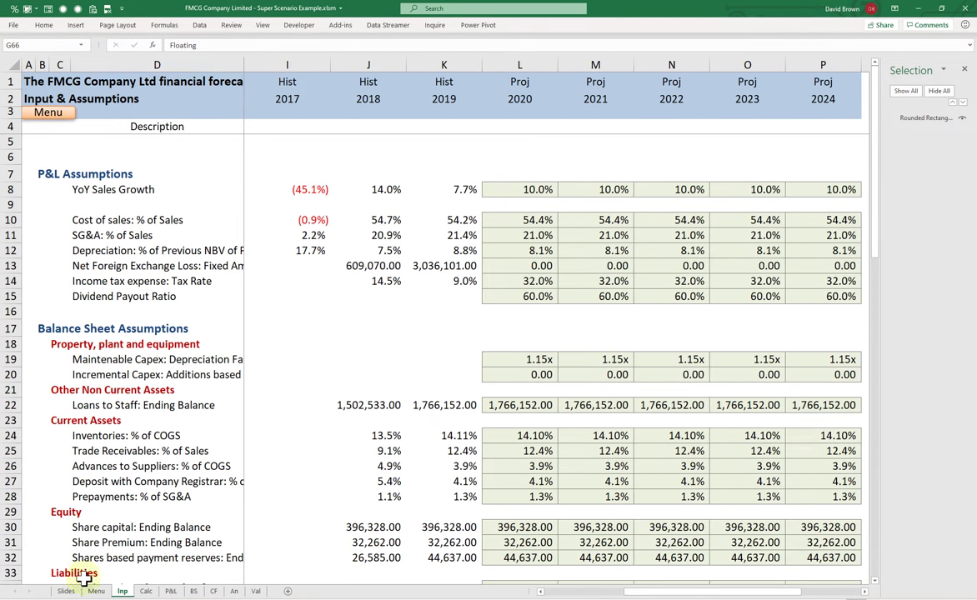
left_click(148, 591)
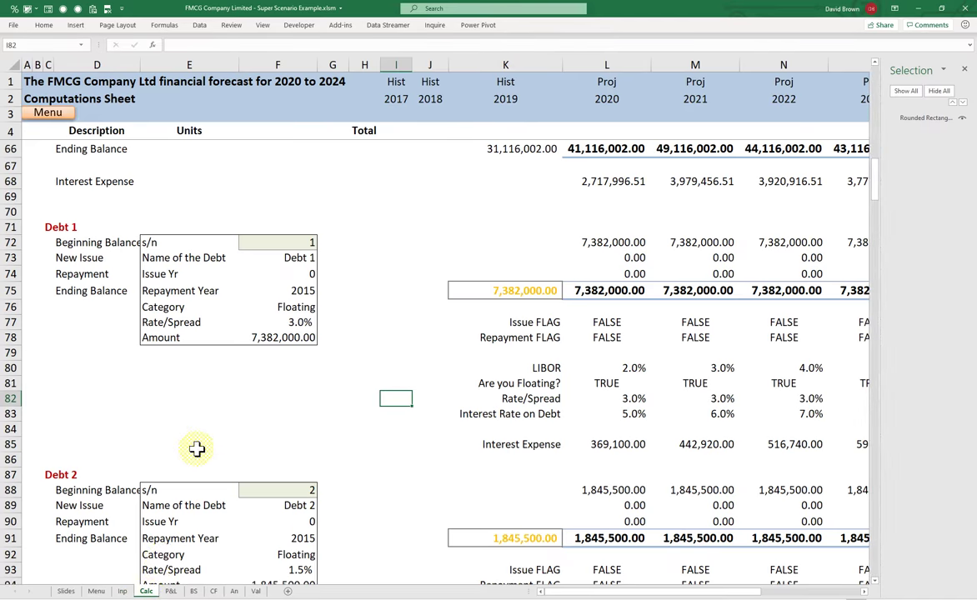
Narrow columns F to H on the Computations Sheet.
scroll(196, 447, "up", 20)
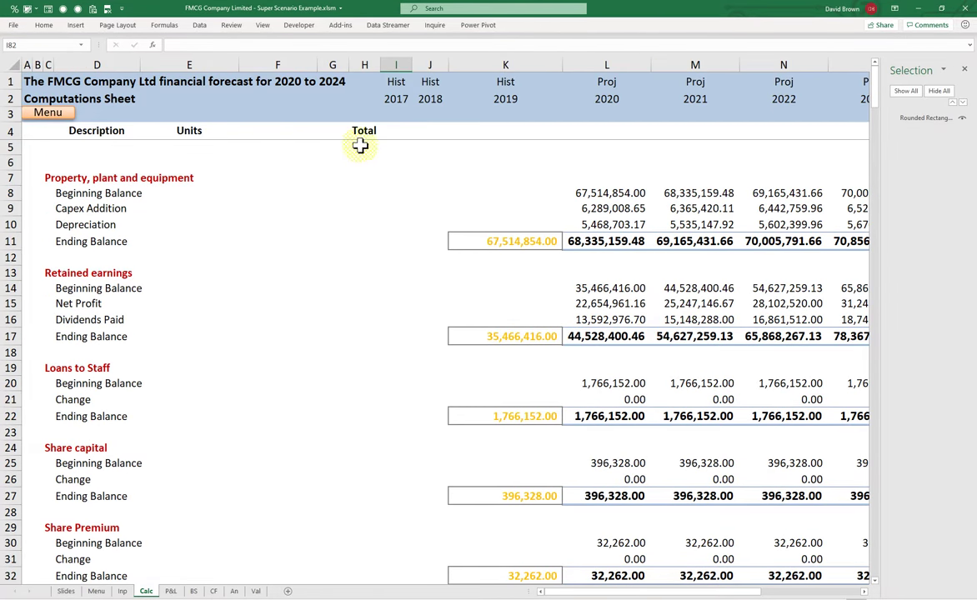
left_click_drag(263, 57, 367, 92)
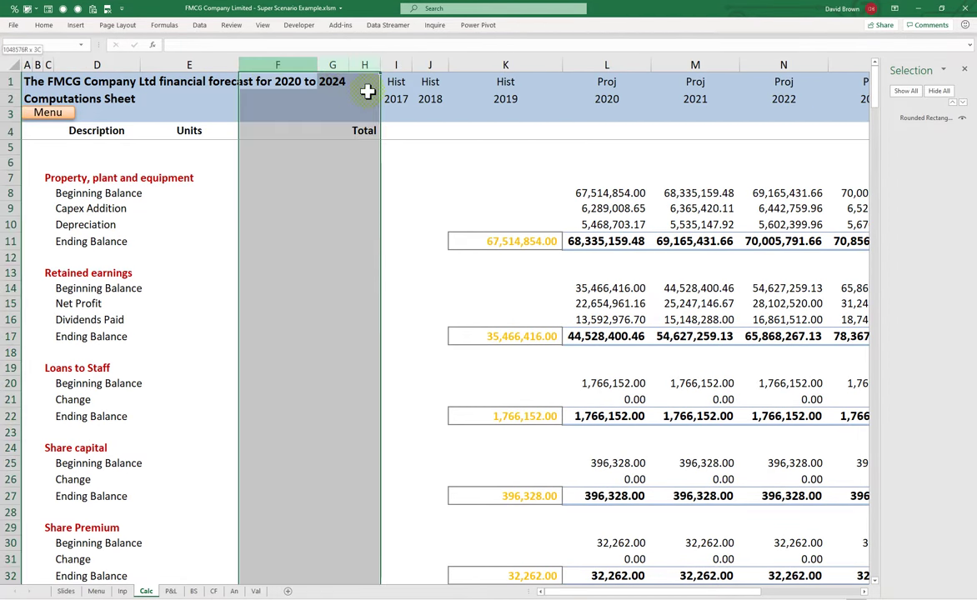
left_click_drag(316, 64, 218, 64)
left_click(206, 98)
Inspect the 2020–2021 capex additions and the 2021 dividends paid formula.
left_click(71, 179)
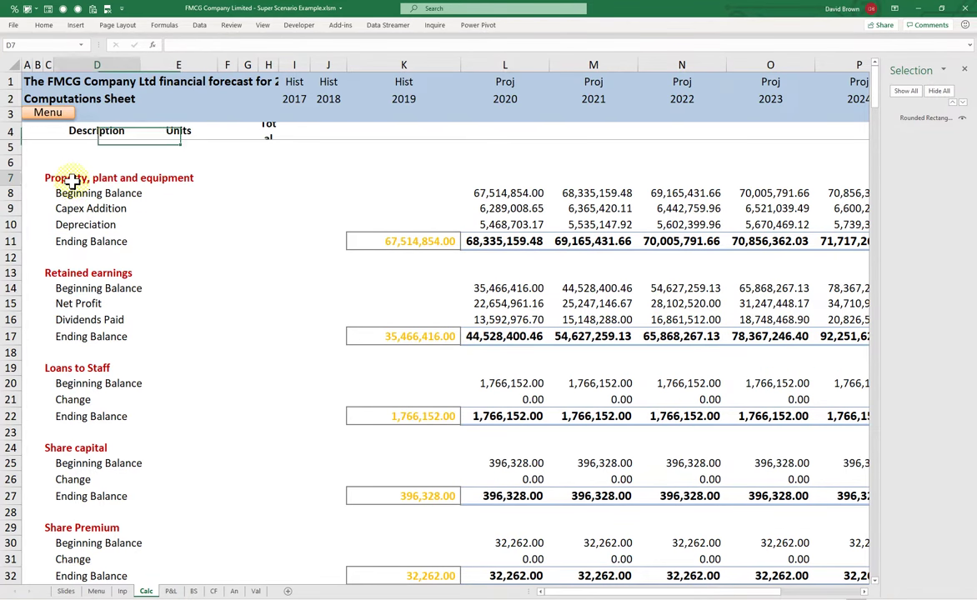
left_click(496, 209)
left_click(604, 209)
left_click(586, 319)
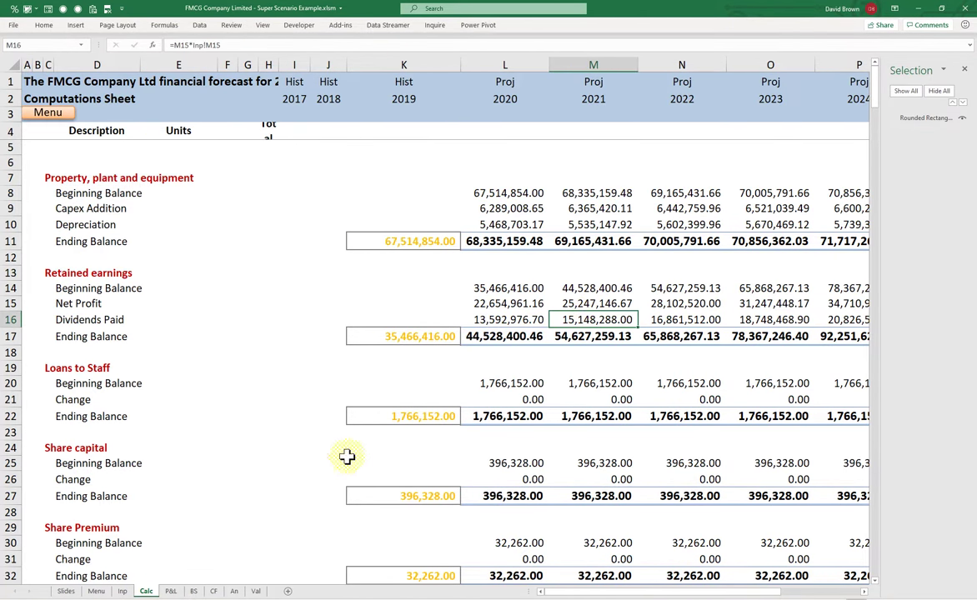
On the P&L, select the 2020–2021 Revenue and Cost of sales figures, then go to the Balance Sheet.
left_click(171, 591)
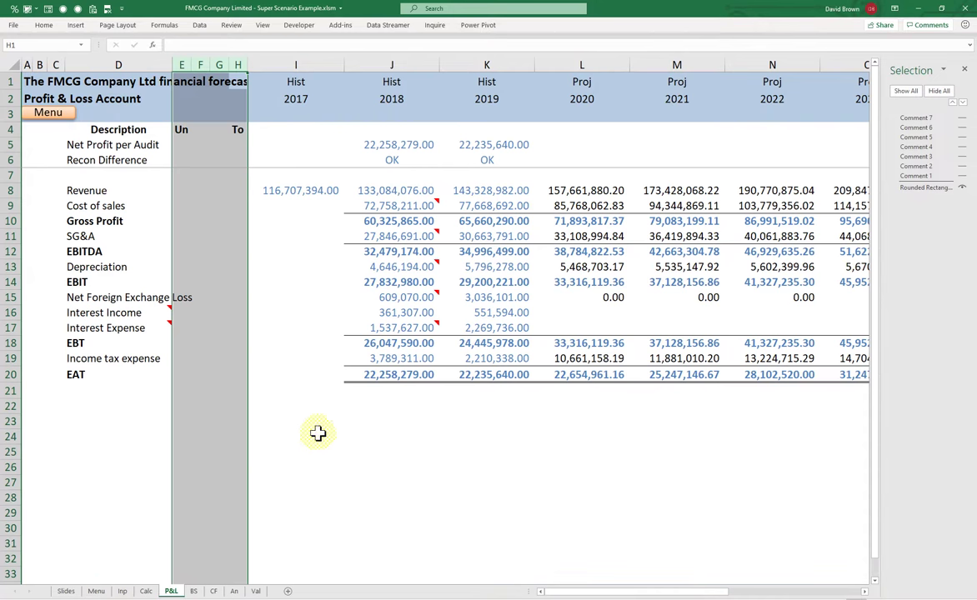
left_click(257, 283)
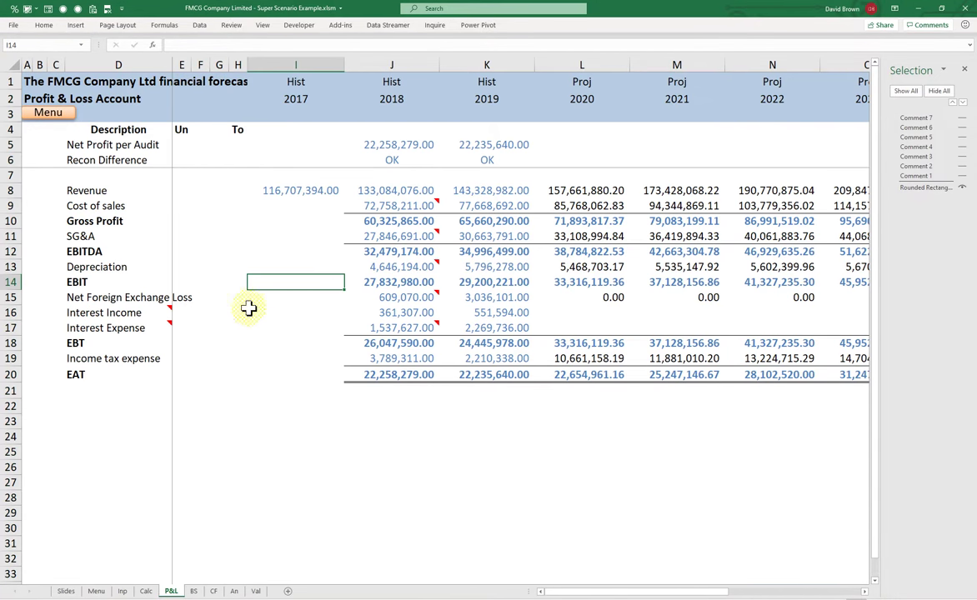
left_click_drag(553, 191, 654, 205)
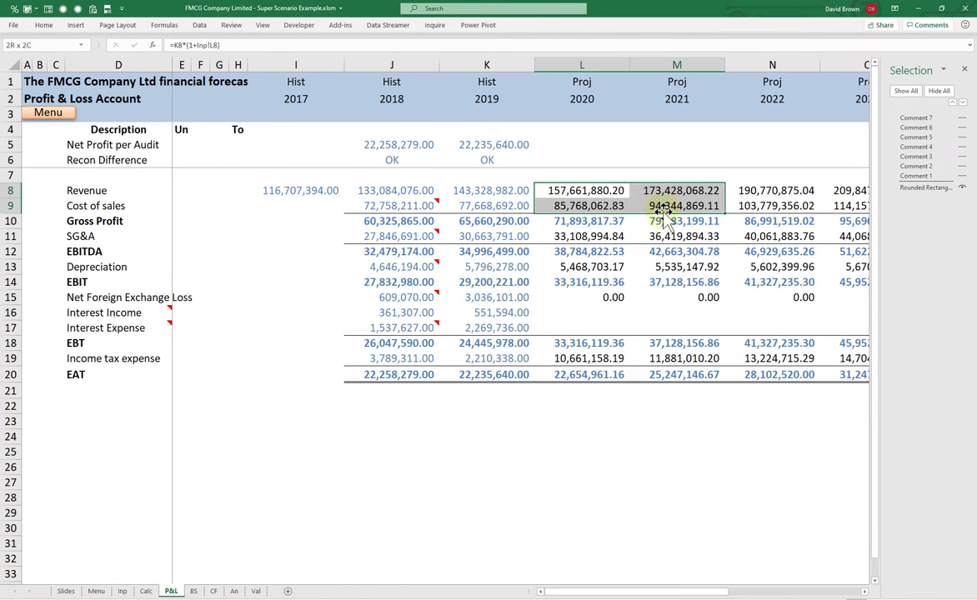
left_click(193, 591)
Check the 2020–2022 Recon Difference formulas and the 2020 property, plant and equipment link.
scroll(352, 232, "up", 4)
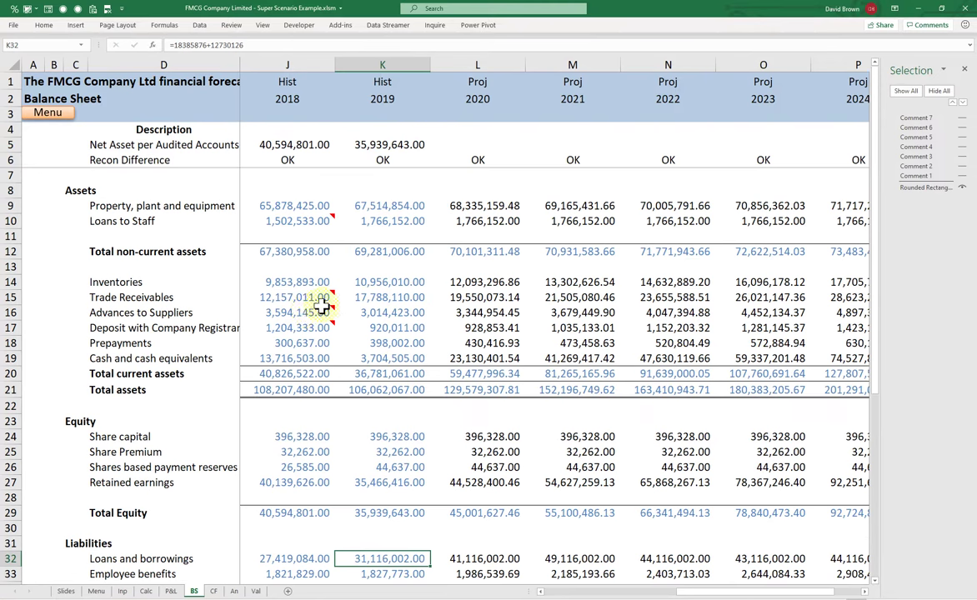
left_click(480, 158)
left_click(581, 158)
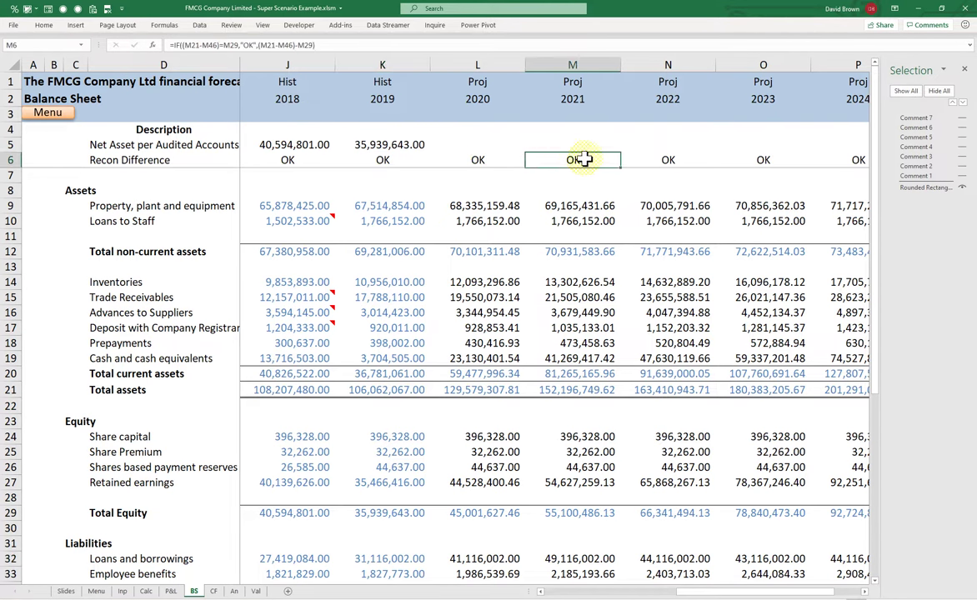
left_click(665, 159)
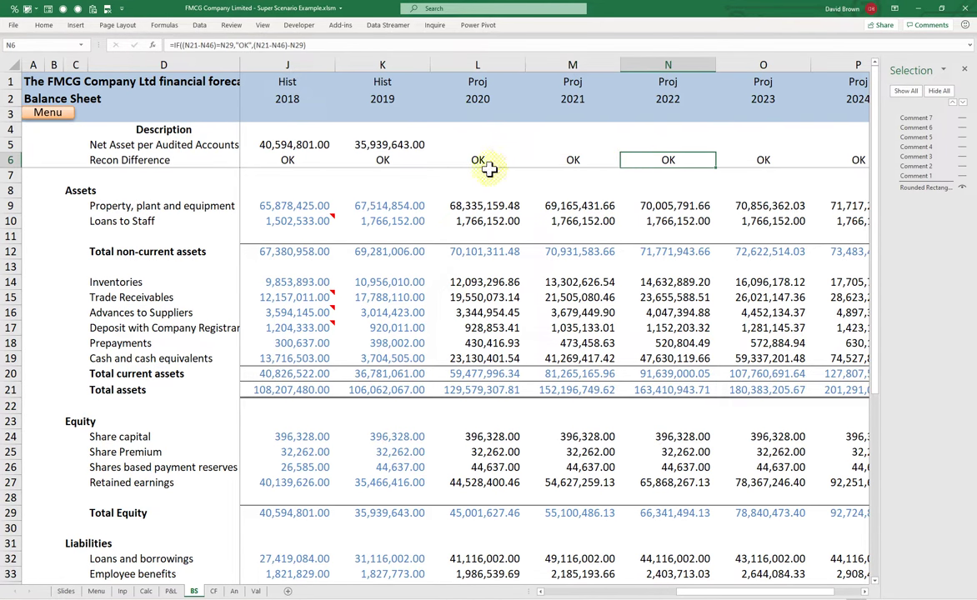
left_click(491, 210)
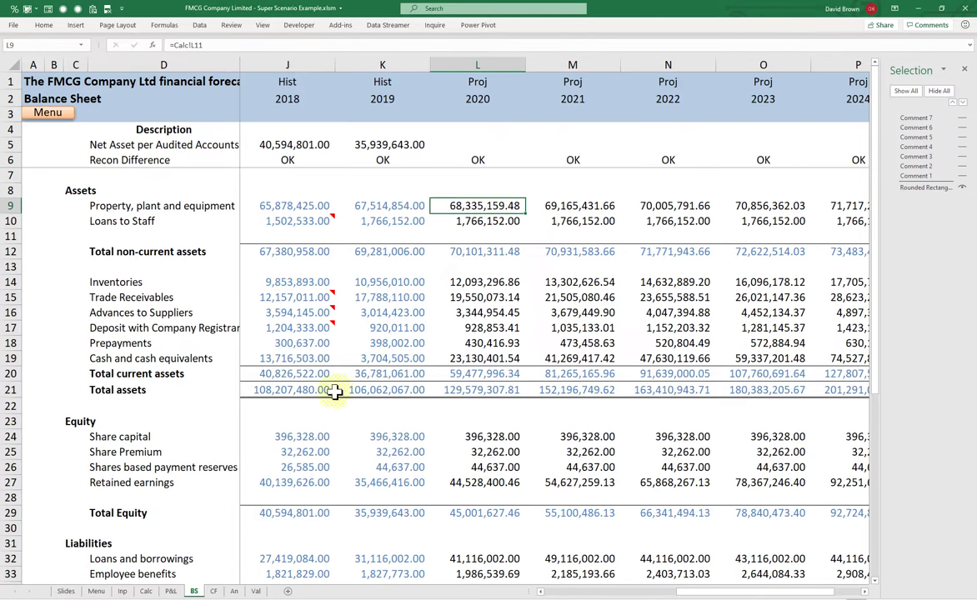
scroll(325, 398, "down", 7)
scroll(476, 400, "up", 8)
Select the 2020–2022 projection columns and inspect the 2021 deposit with company registrar value.
left_click(478, 65)
left_click_drag(534, 78, 616, 298)
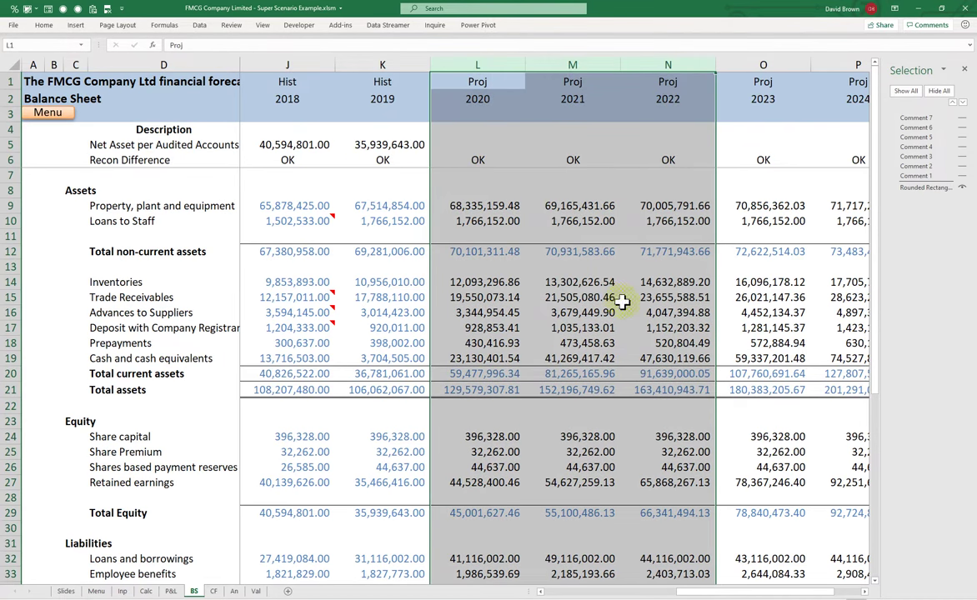
left_click(594, 329)
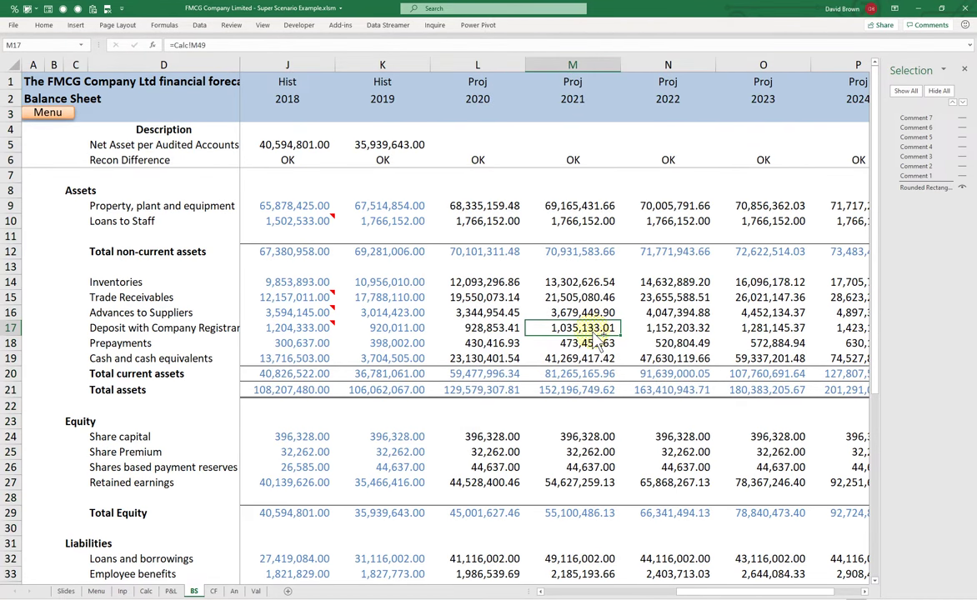
scroll(598, 336, "down", 1, "ctrl")
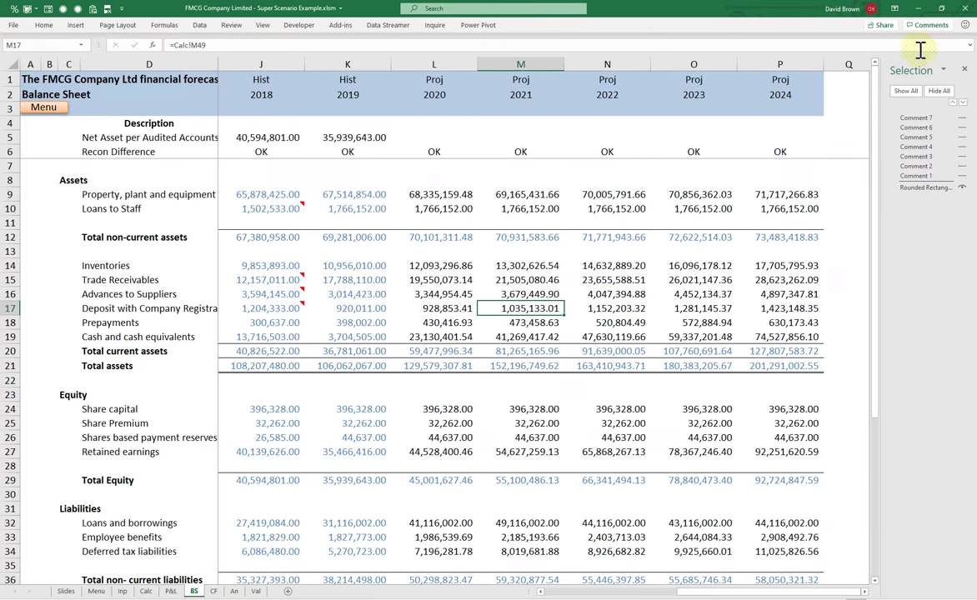
Close the Selection pane of sheet objects and open the Cash Flow Statement.
left_click(964, 69)
left_click(584, 251)
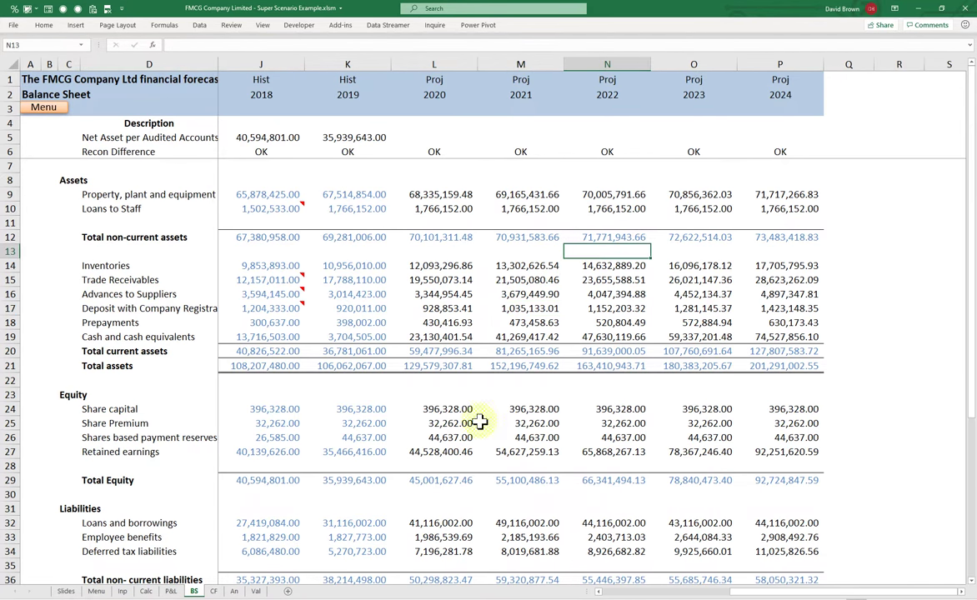
left_click(214, 590)
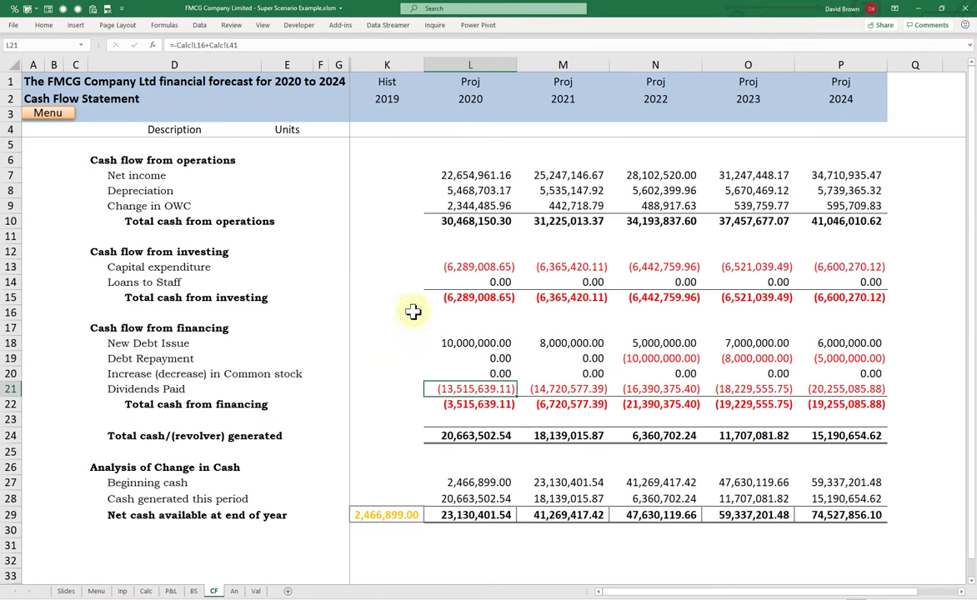
left_click(100, 161)
left_click(139, 252)
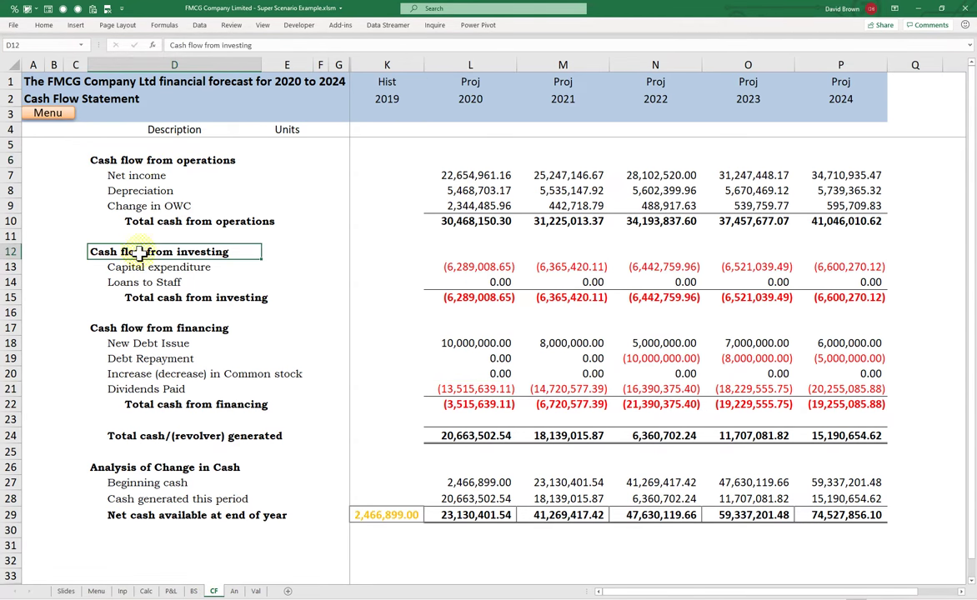
left_click(133, 327)
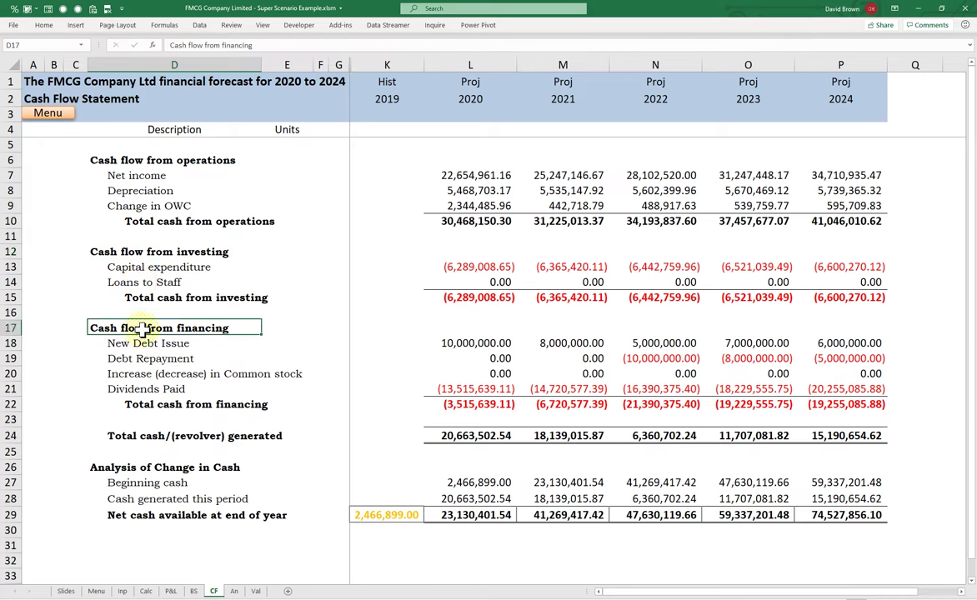
left_click(200, 467)
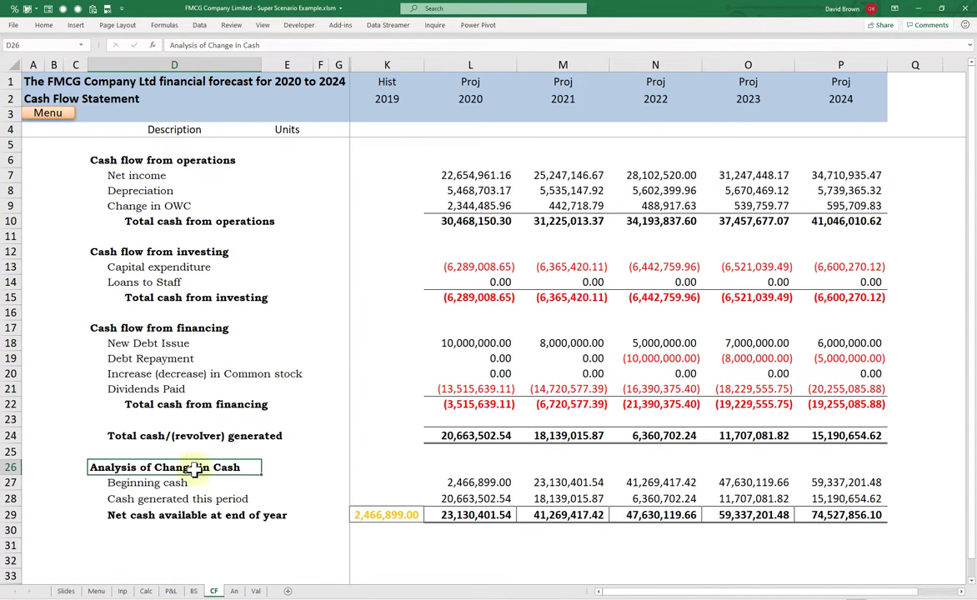
left_click(496, 484)
left_click(496, 514)
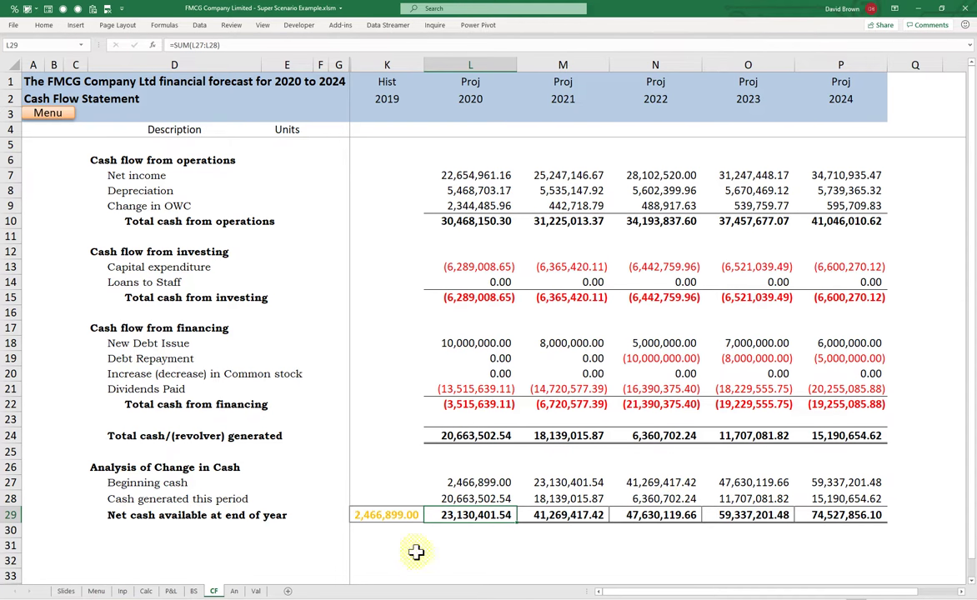
left_click(236, 591)
left_click(254, 591)
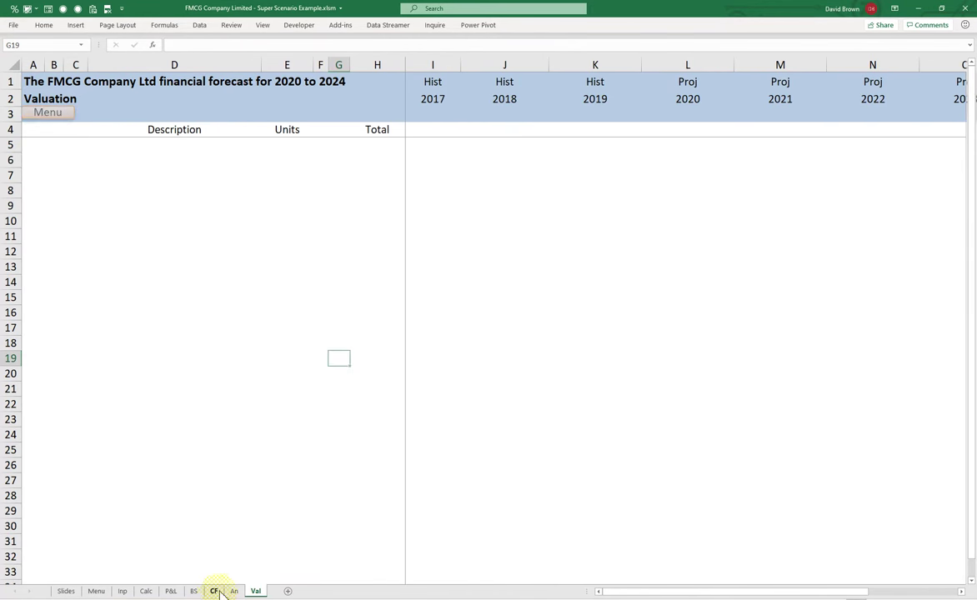
left_click(217, 591)
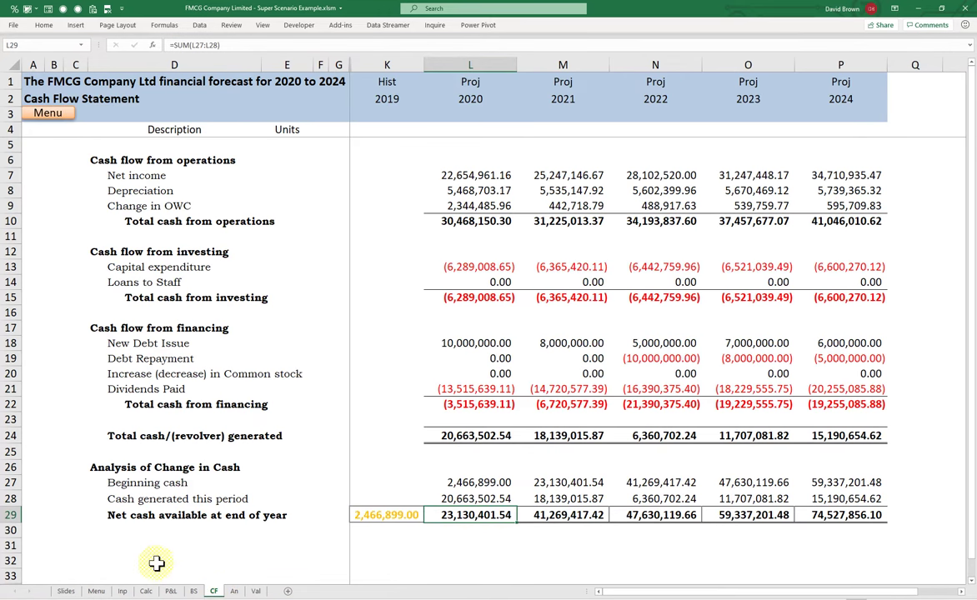
Go via the Menu sheet to Input & Assumptions and inspect the 2017 YoY growth formula.
left_click(97, 591)
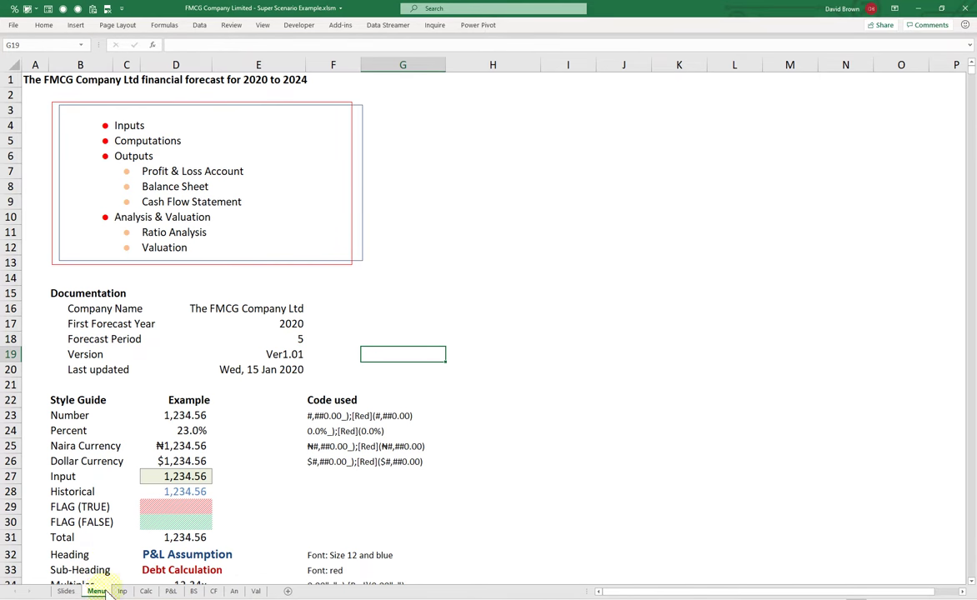
left_click(122, 591)
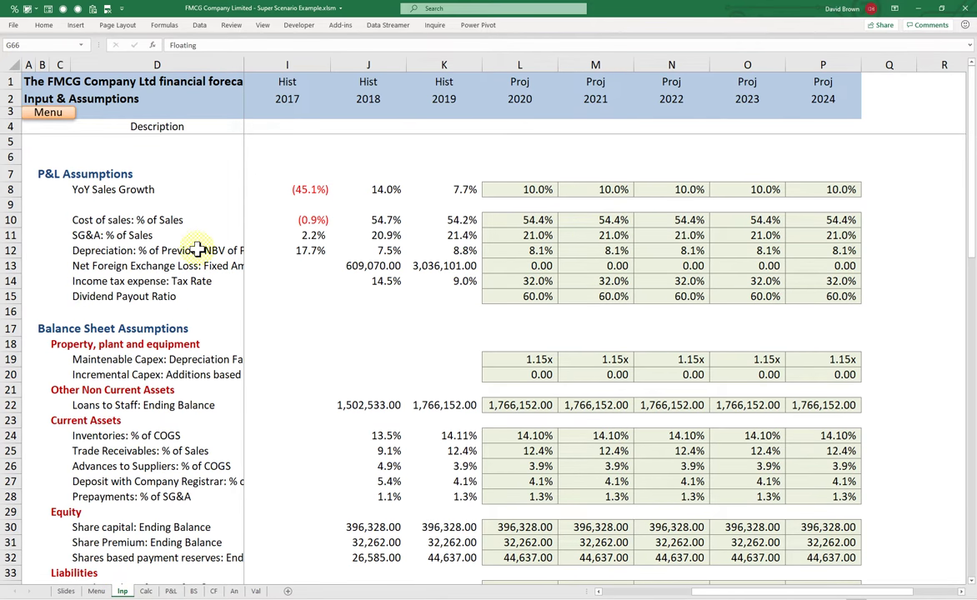
left_click(200, 204)
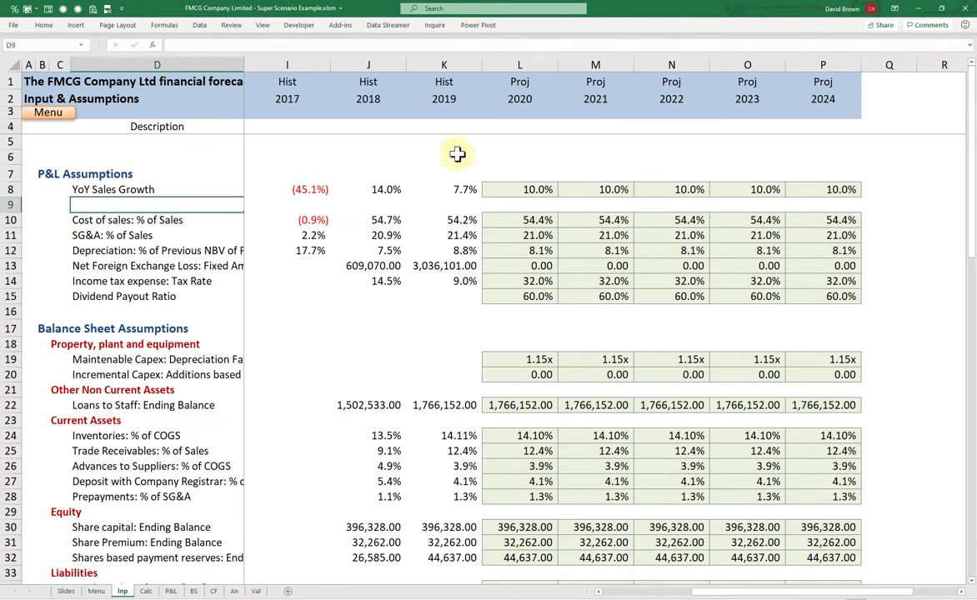
left_click(275, 190)
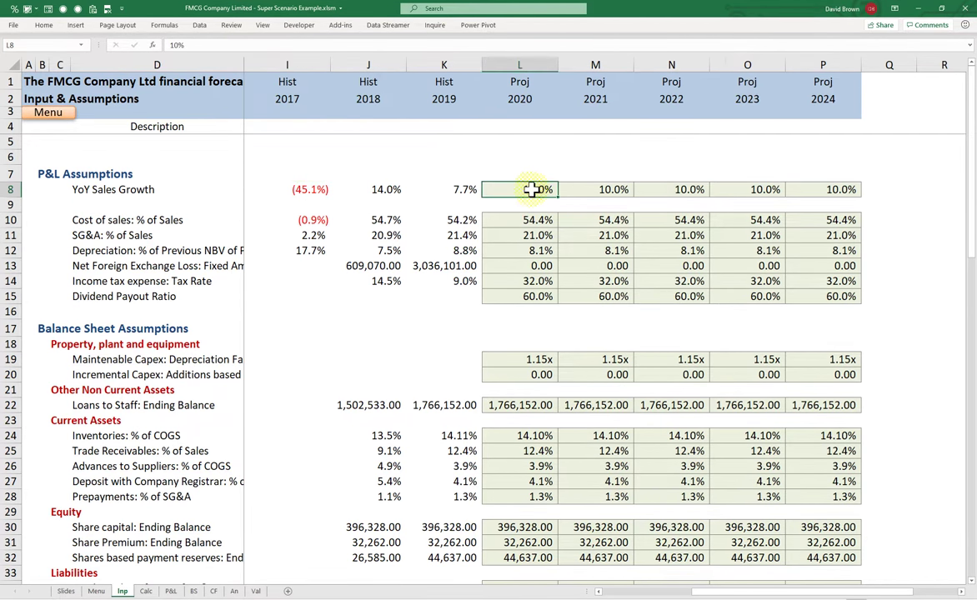
Select the YoY Sales Growth label and its projected 2020–2024 growth values in row 8.
left_click(169, 191)
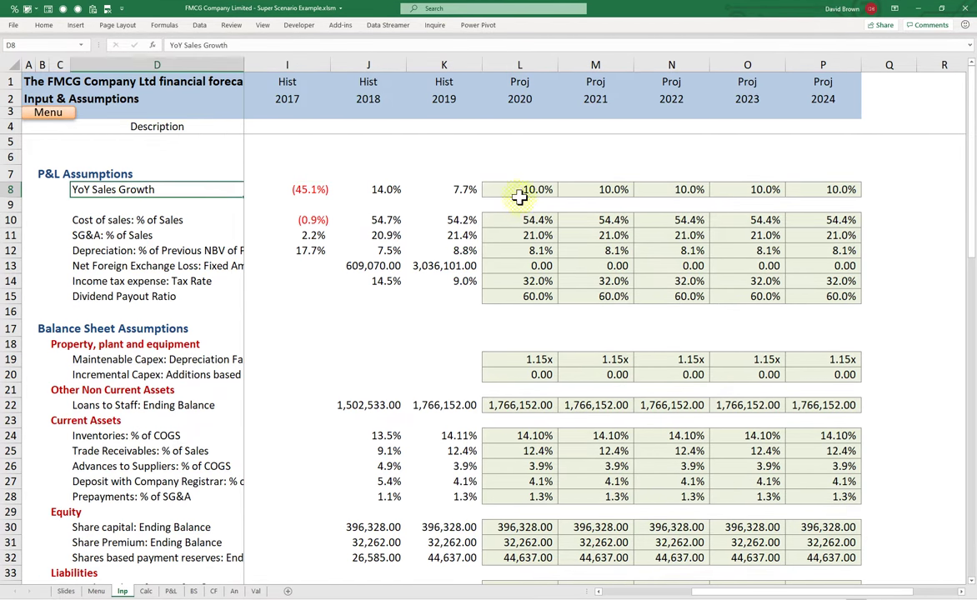
left_click_drag(517, 190, 800, 192)
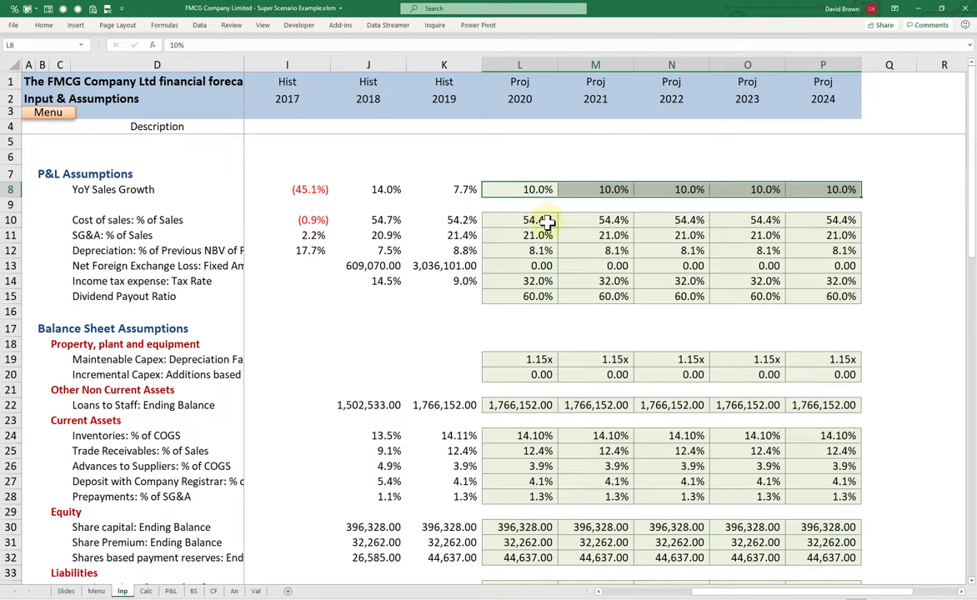
left_click_drag(531, 189, 815, 194)
left_click_drag(542, 189, 798, 187)
left_click_drag(517, 189, 831, 190)
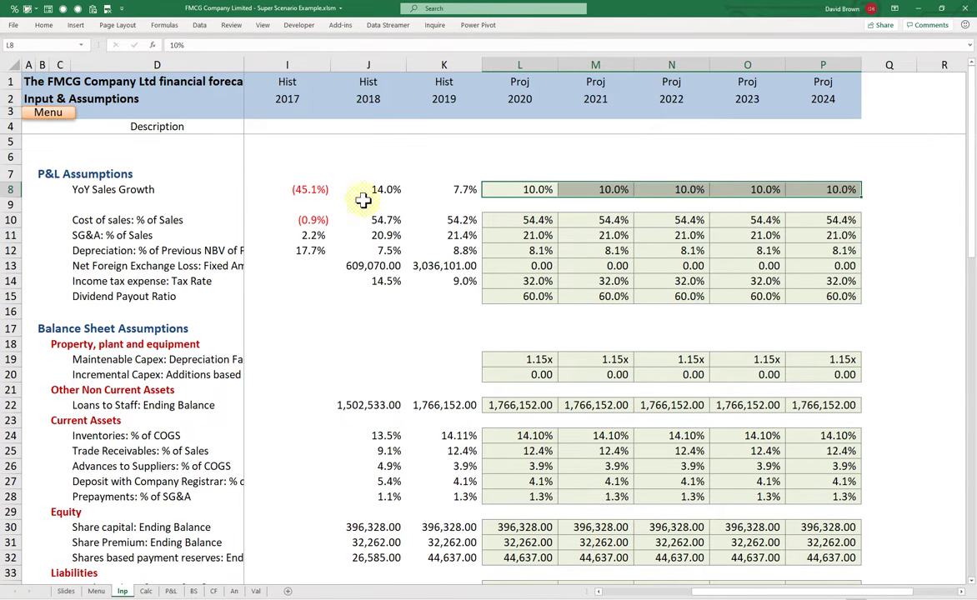
left_click(131, 190)
left_click_drag(11, 190, 16, 187)
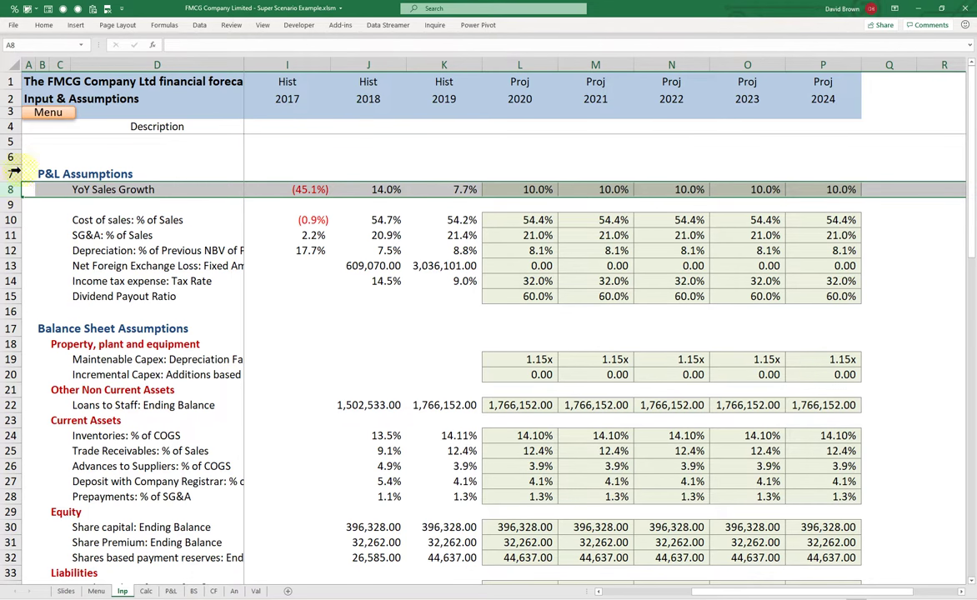
left_click(135, 190)
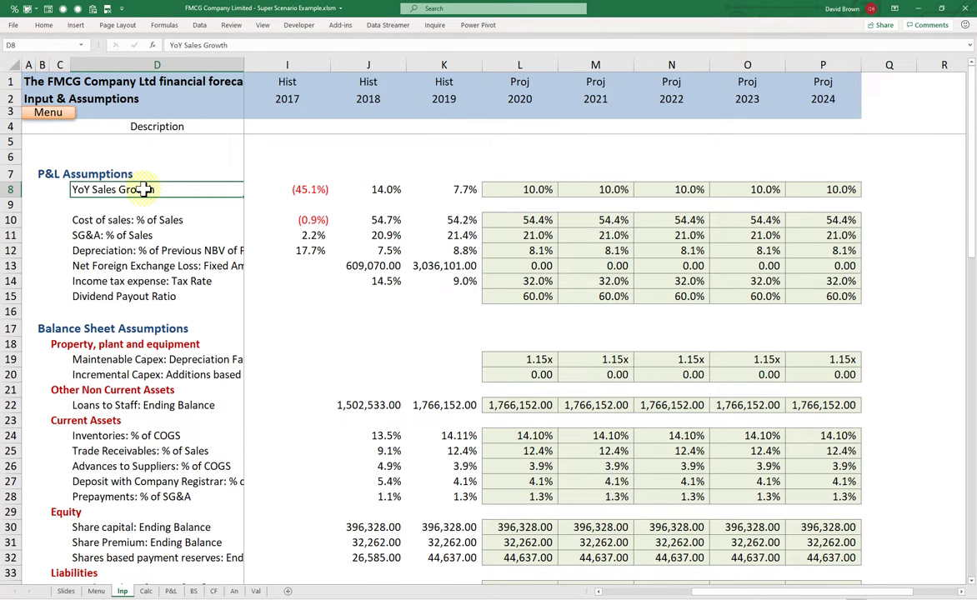
Inspect the 2017–2019 Cost of sales formulas and the projected cost of sales inputs.
left_click(136, 220)
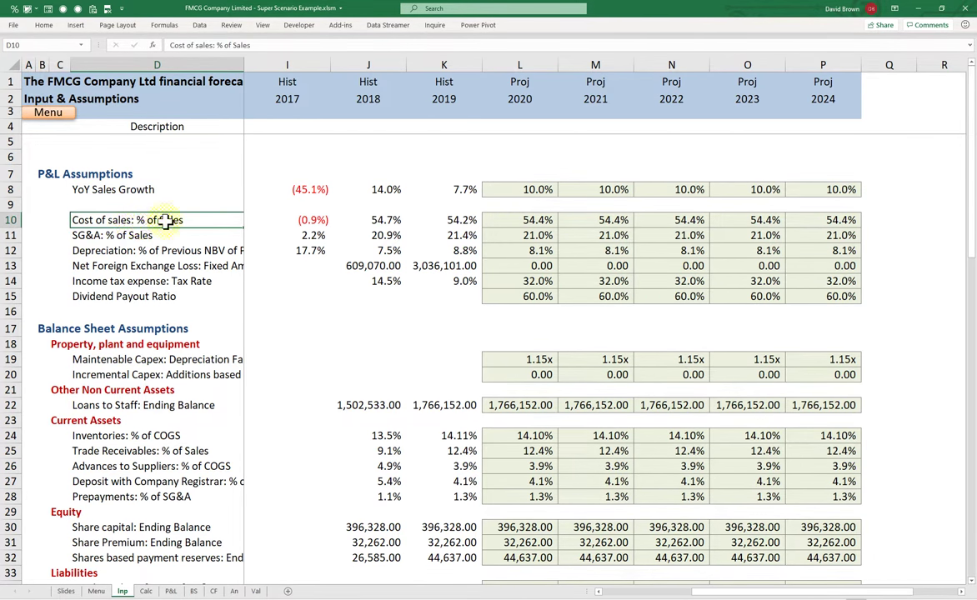
left_click(385, 220)
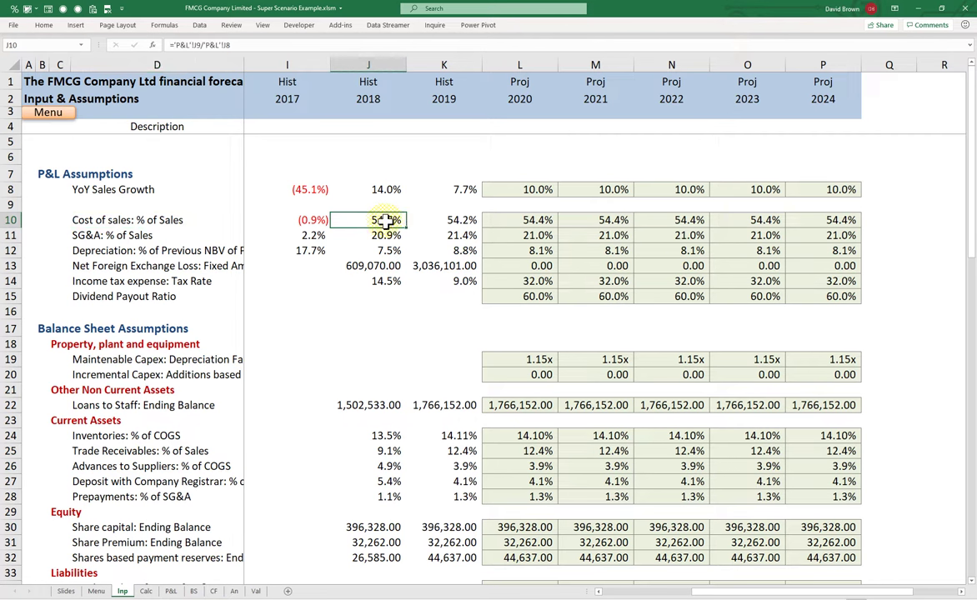
left_click_drag(385, 220, 802, 219)
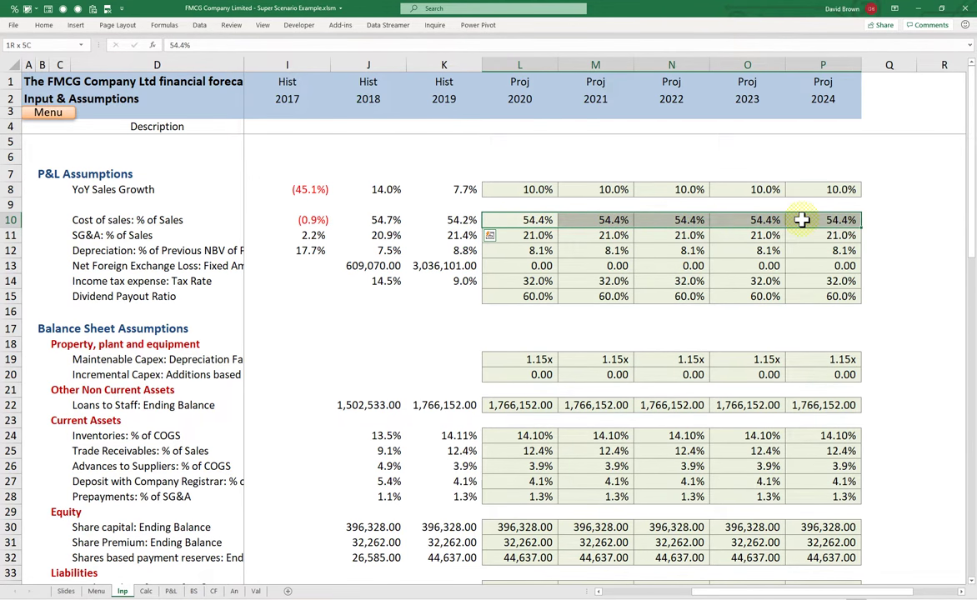
left_click(539, 221)
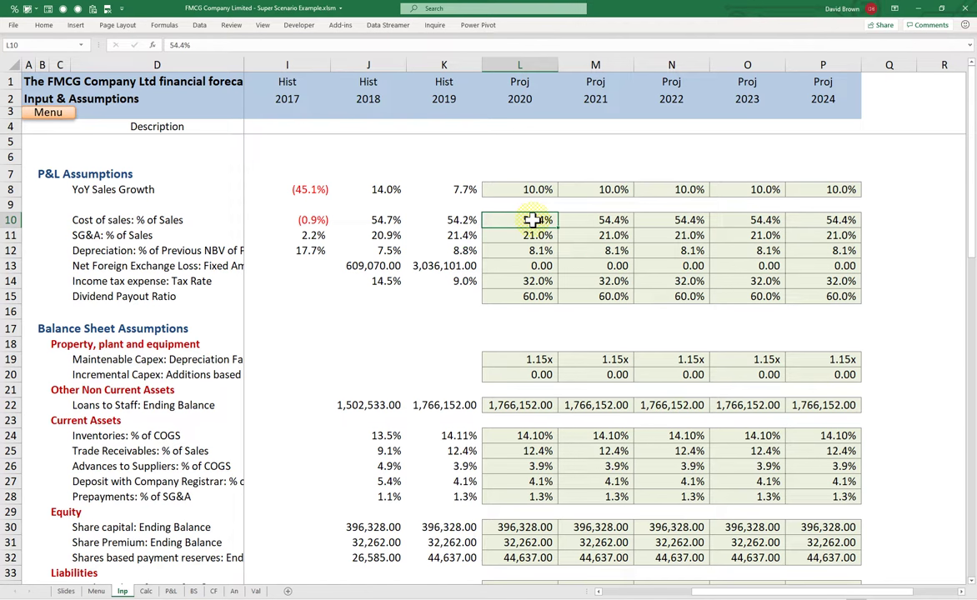
left_click_drag(532, 218, 835, 221)
left_click(269, 220)
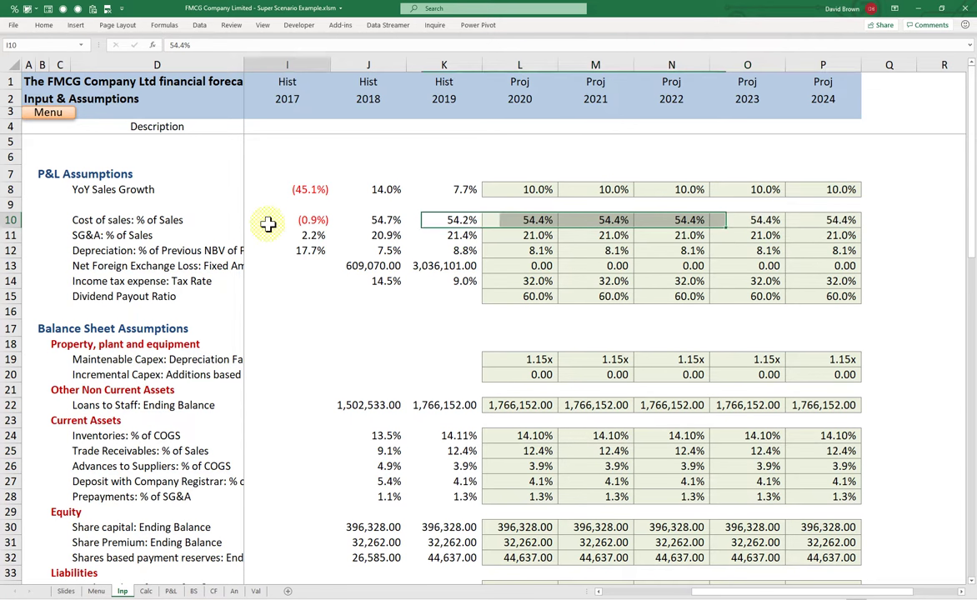
left_click(179, 222)
left_click(253, 220)
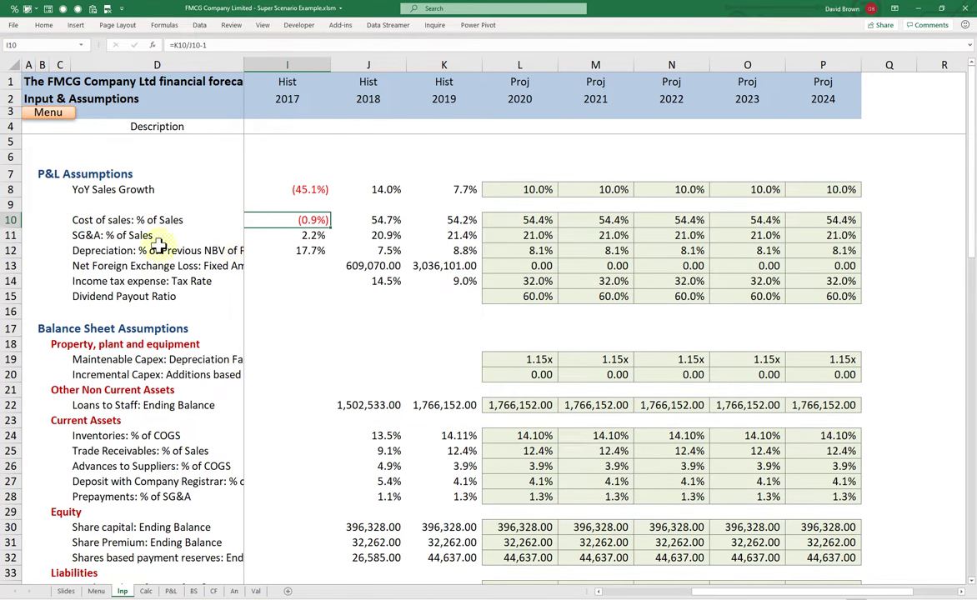
Review the SG&A and Dividend Payout Ratio inputs, then select row 8 across hidden columns E–H.
left_click(130, 235)
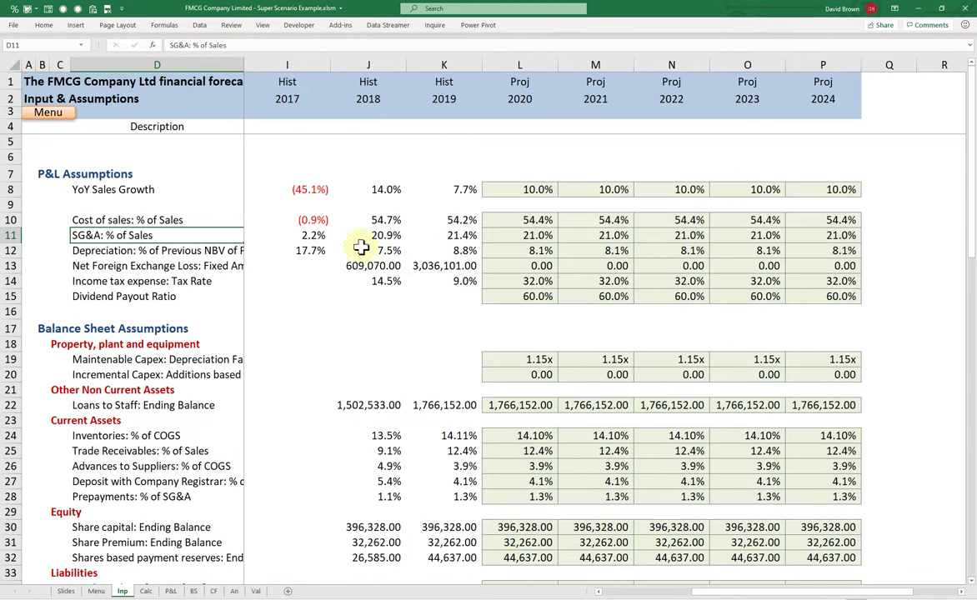
left_click_drag(131, 220, 131, 242)
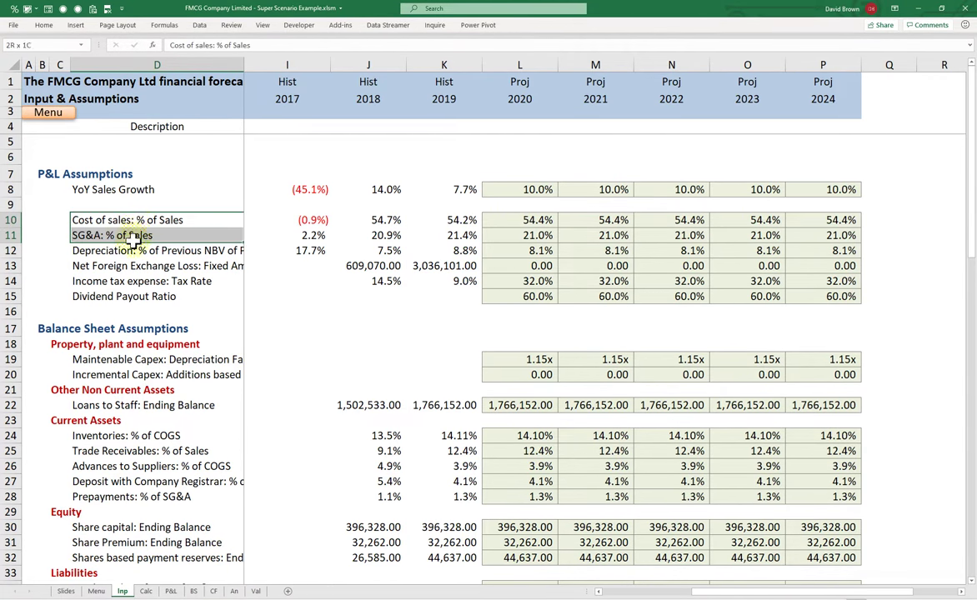
left_click_drag(135, 191, 129, 231)
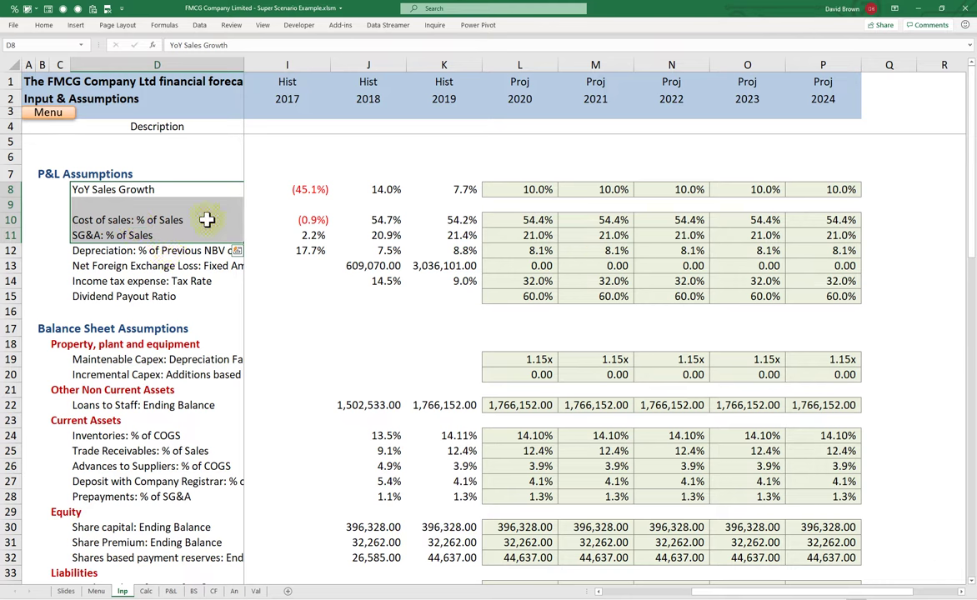
left_click(166, 291)
left_click_drag(514, 296, 805, 301)
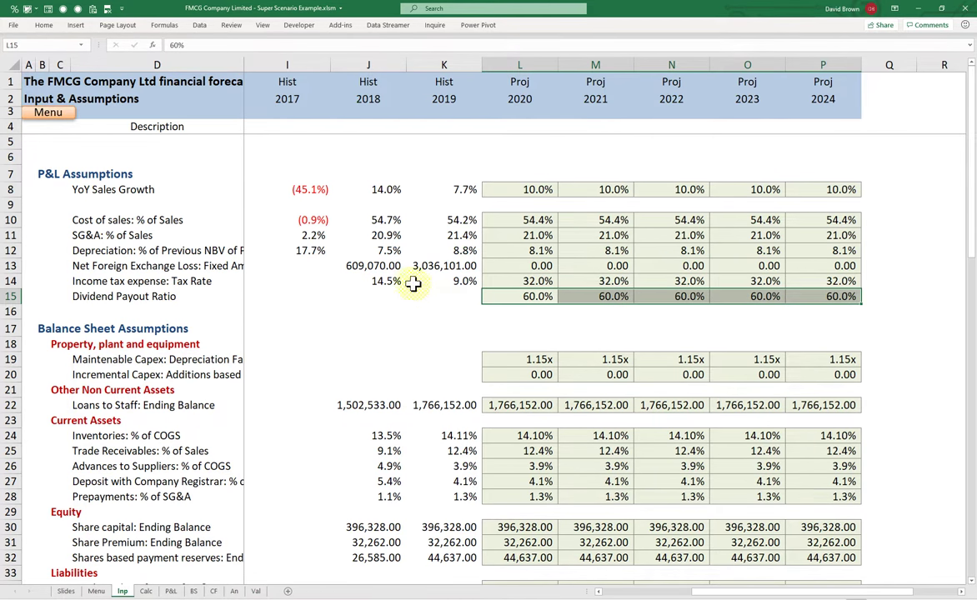
left_click_drag(517, 185, 813, 473)
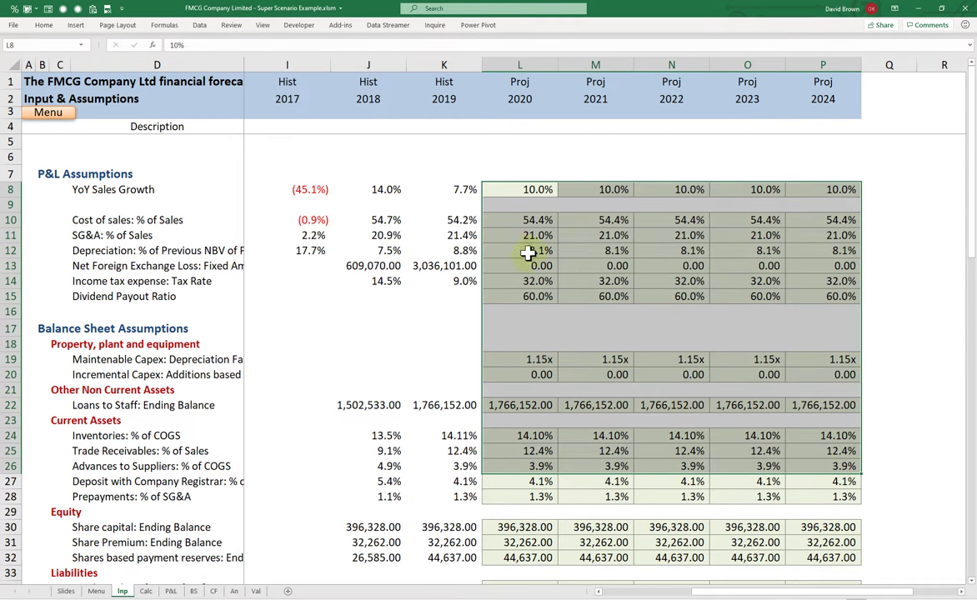
left_click(249, 205)
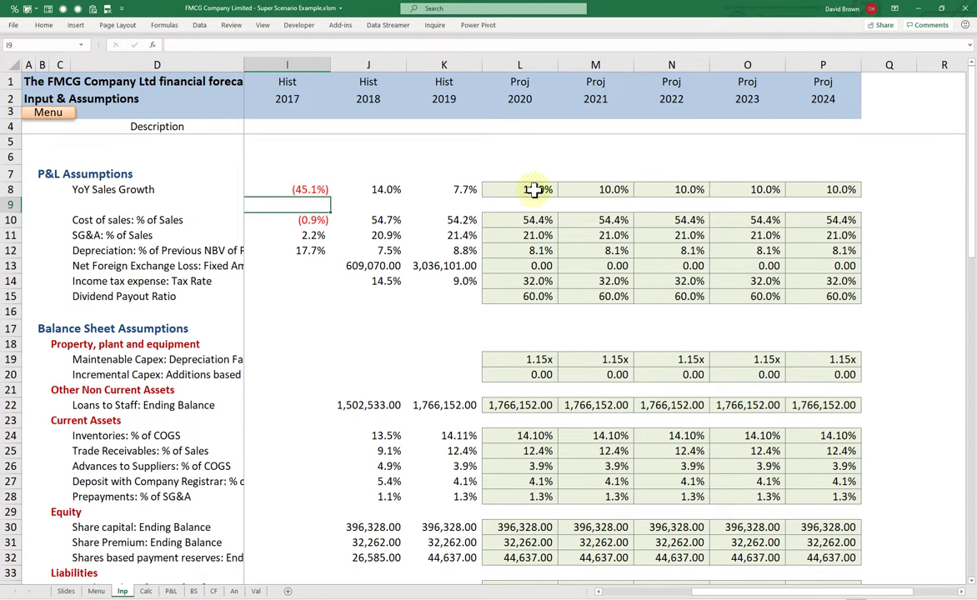
mouse_move(96, 191)
left_mouse_down()
mouse_move(715, 191)
mouse_move(585, 183)
mouse_move(285, 190)
mouse_move(313, 190)
left_mouse_up()
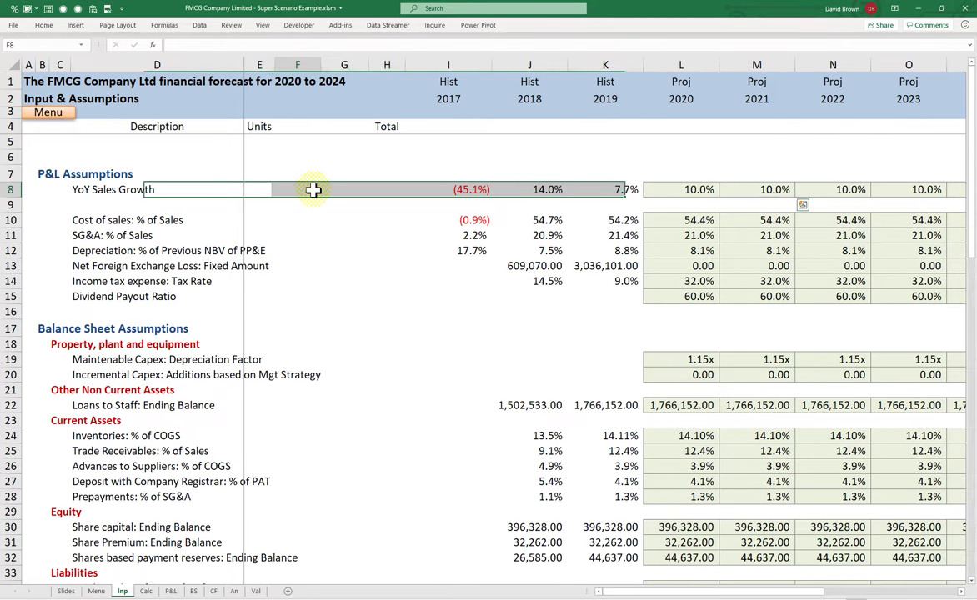
Narrow columns F–H, widen column I until its 2017 values show, then switch to Calc.
left_click(317, 191)
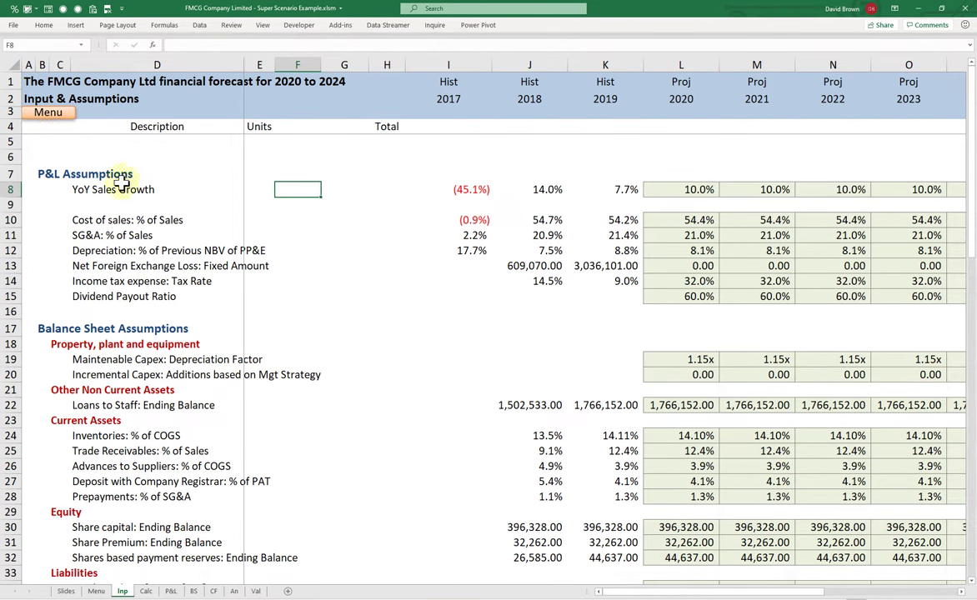
mouse_move(301, 62)
left_mouse_down()
mouse_move(447, 79)
mouse_move(388, 70)
left_mouse_up()
left_click(288, 190)
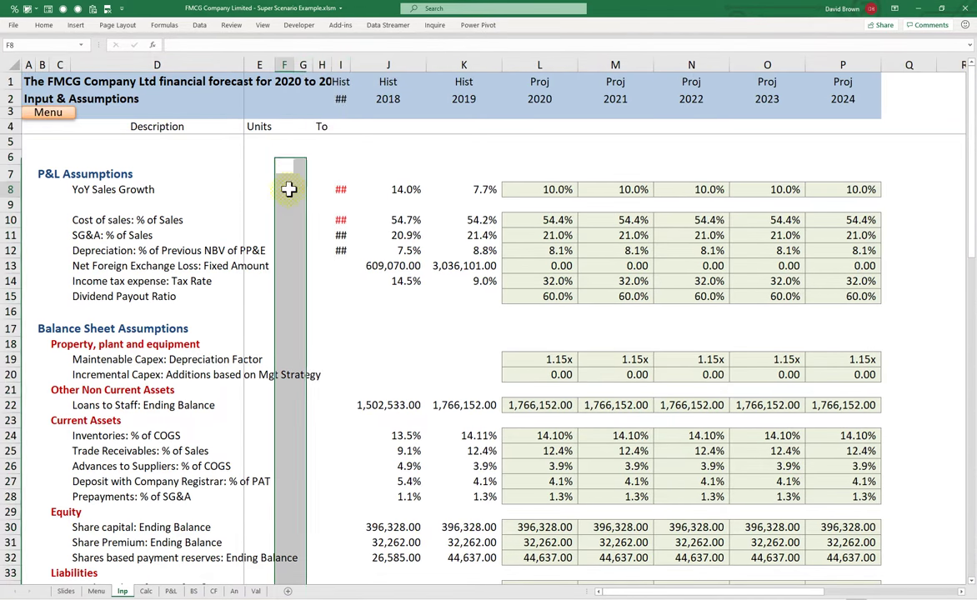
left_click(341, 142)
left_click_drag(349, 65, 384, 83)
left_click(155, 190)
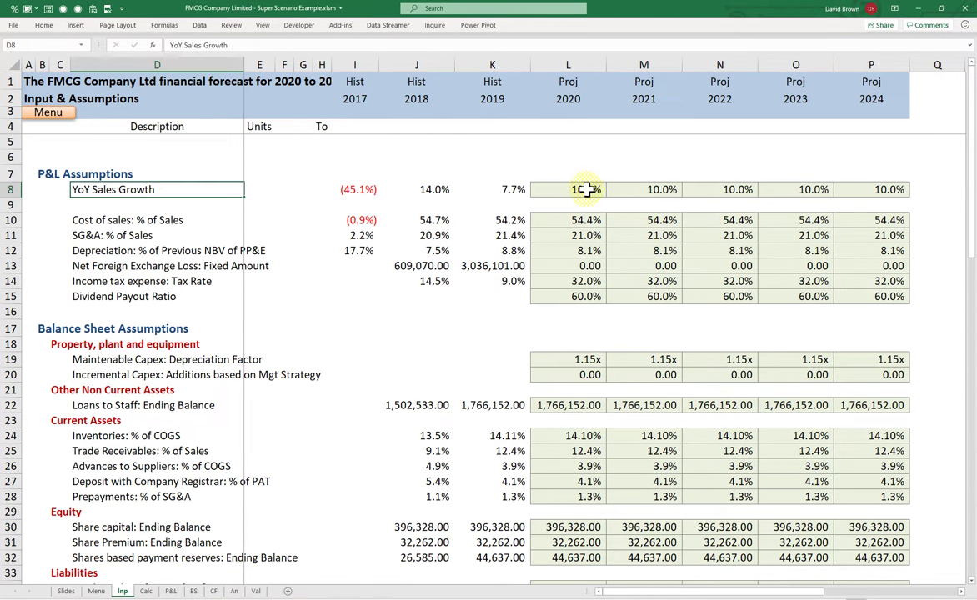
left_click(539, 189)
left_click(113, 188)
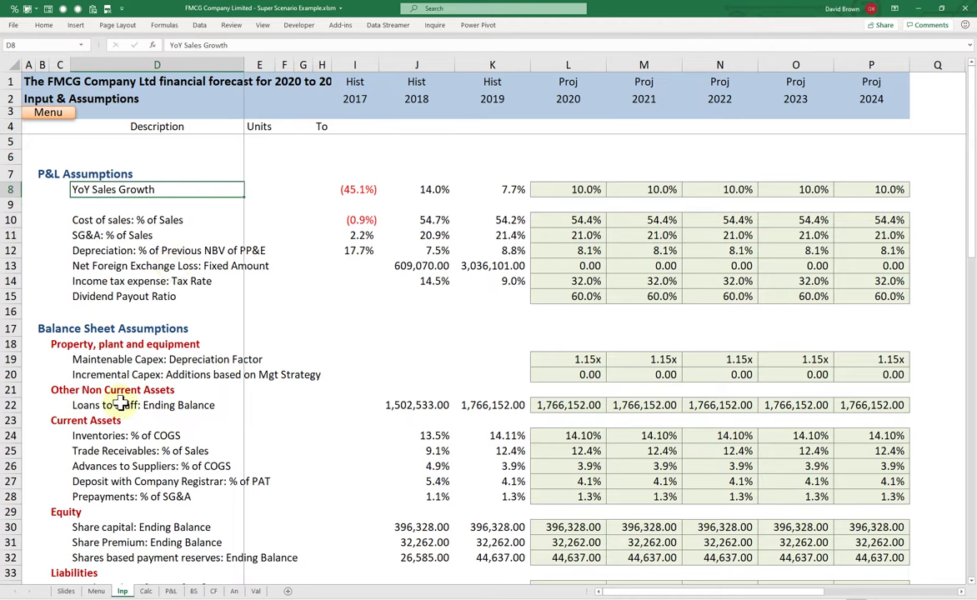
left_click(146, 591)
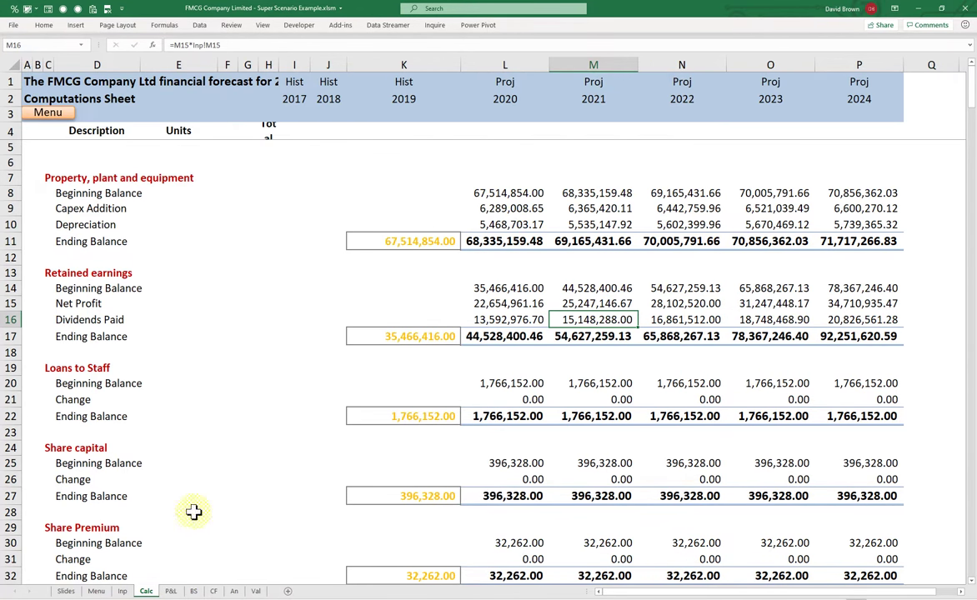
Pass through P&L and Balance Sheet, selecting the projected figures, then Cash Flow and Calc back to Inp.
left_click(171, 591)
left_click(193, 591)
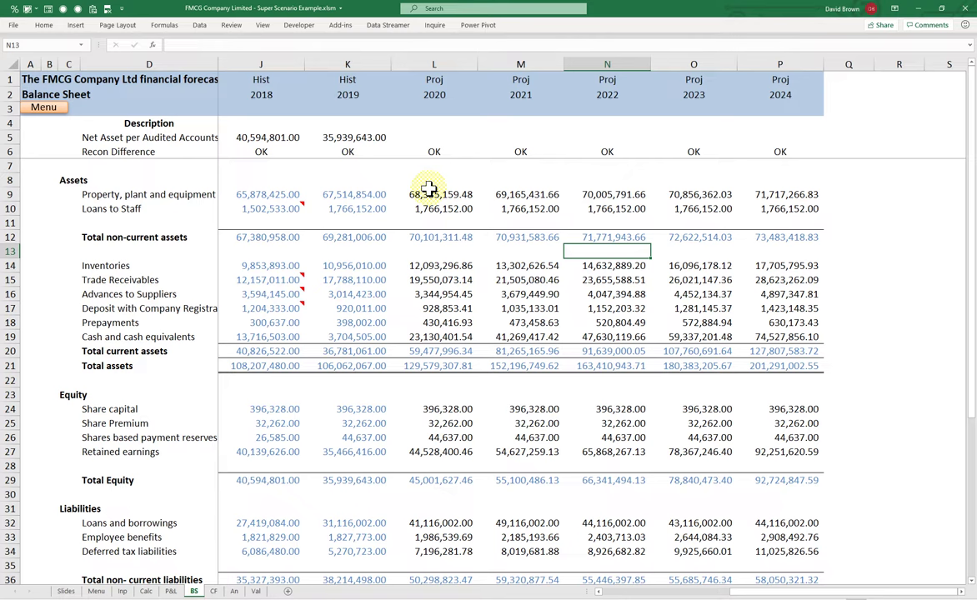
left_click_drag(431, 150, 718, 281)
left_click(658, 310)
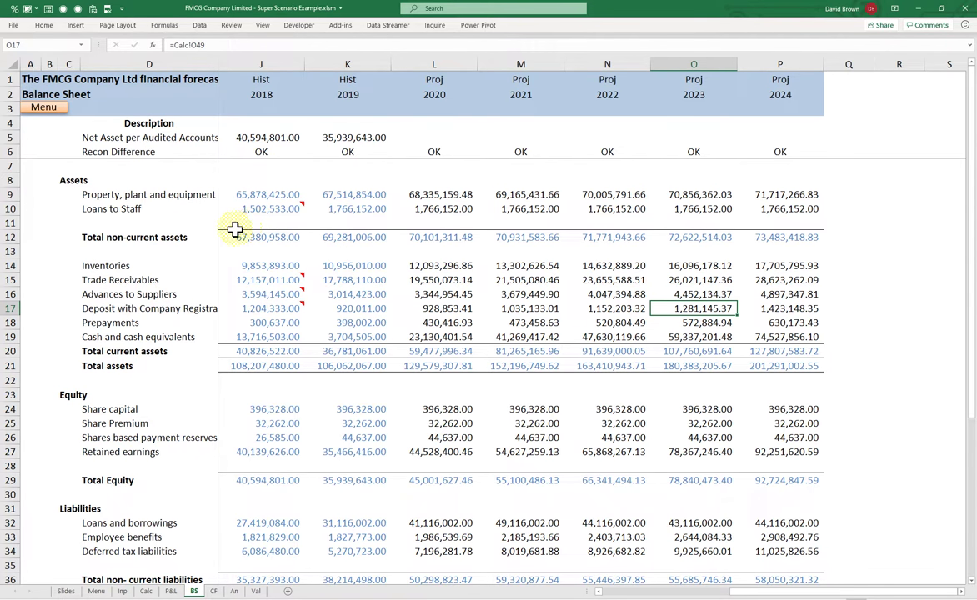
left_click(214, 591)
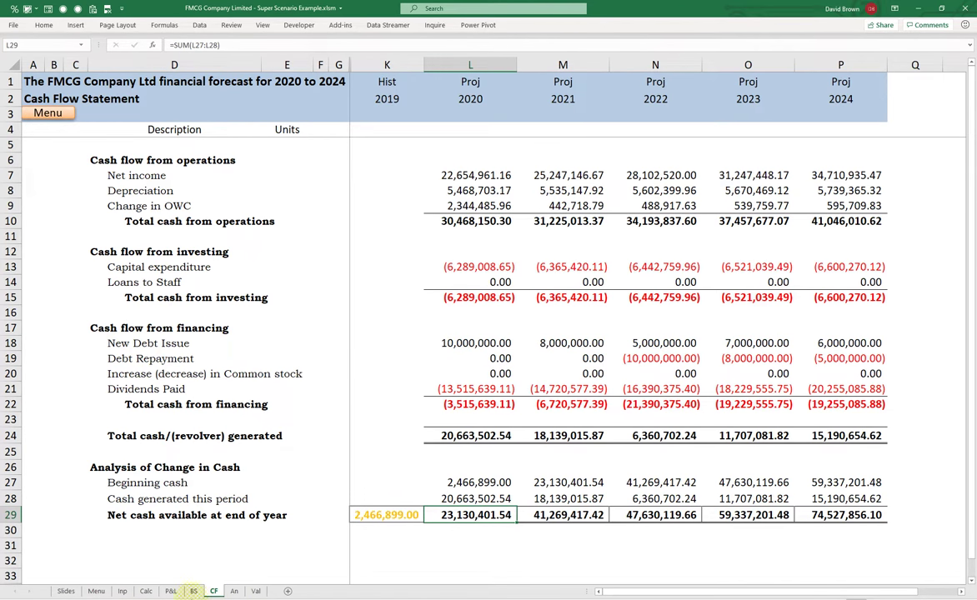
left_click(146, 591)
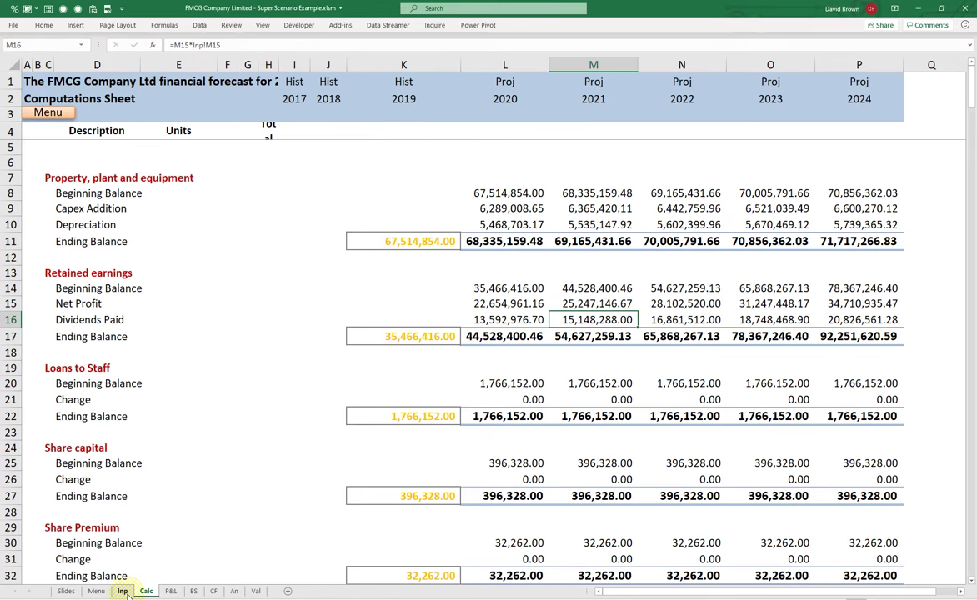
left_click(122, 591)
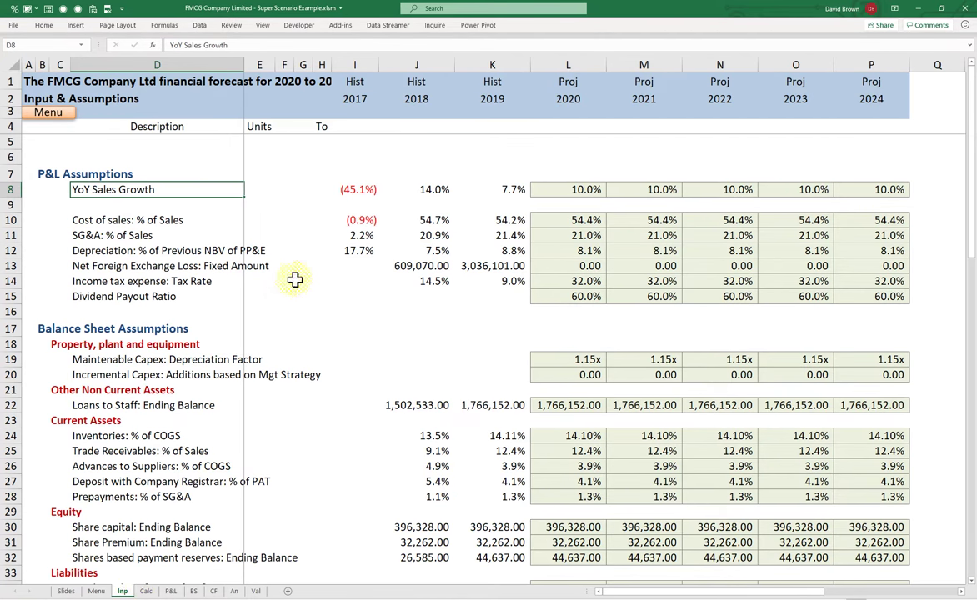
Select the YoY Sales Growth row and insert three blank rows above it with Ctrl+Shift+=.
left_click(419, 192)
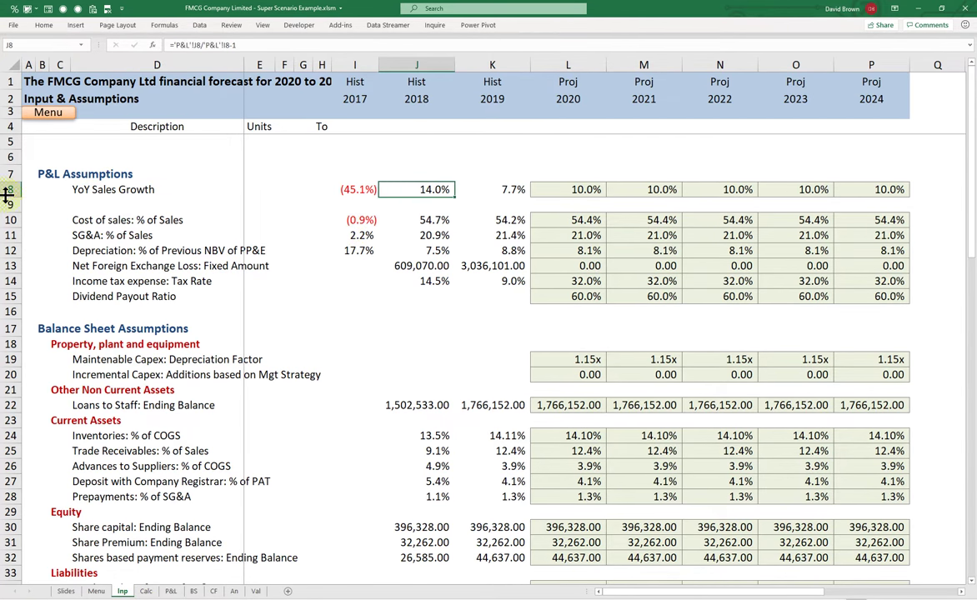
left_click_drag(7, 190, 9, 205)
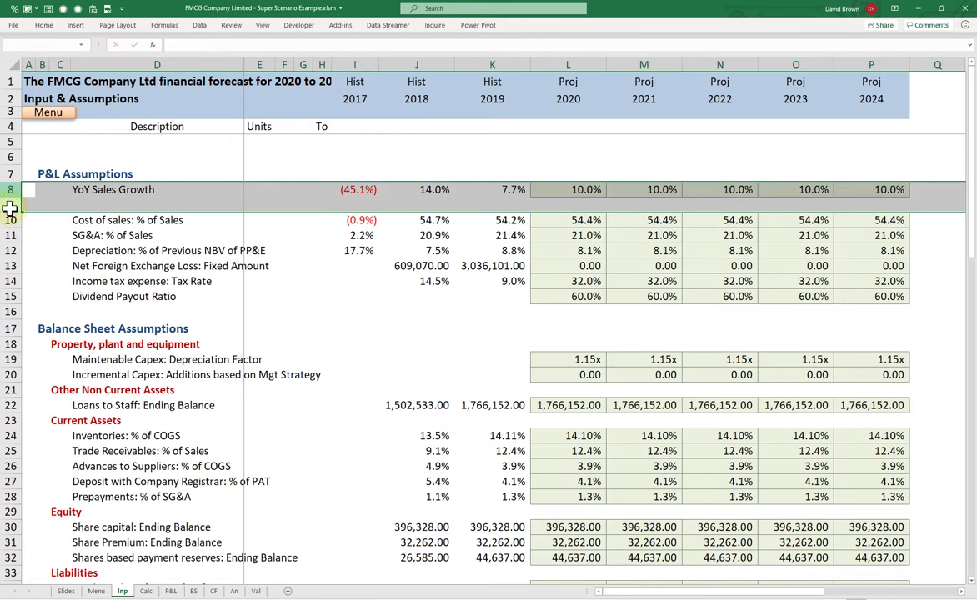
left_click(200, 201)
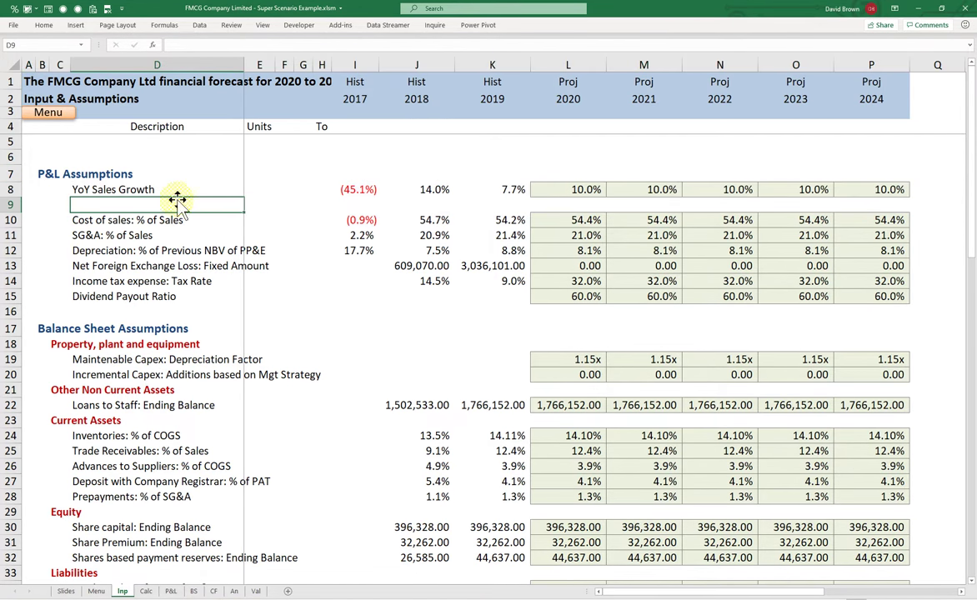
left_click(123, 186)
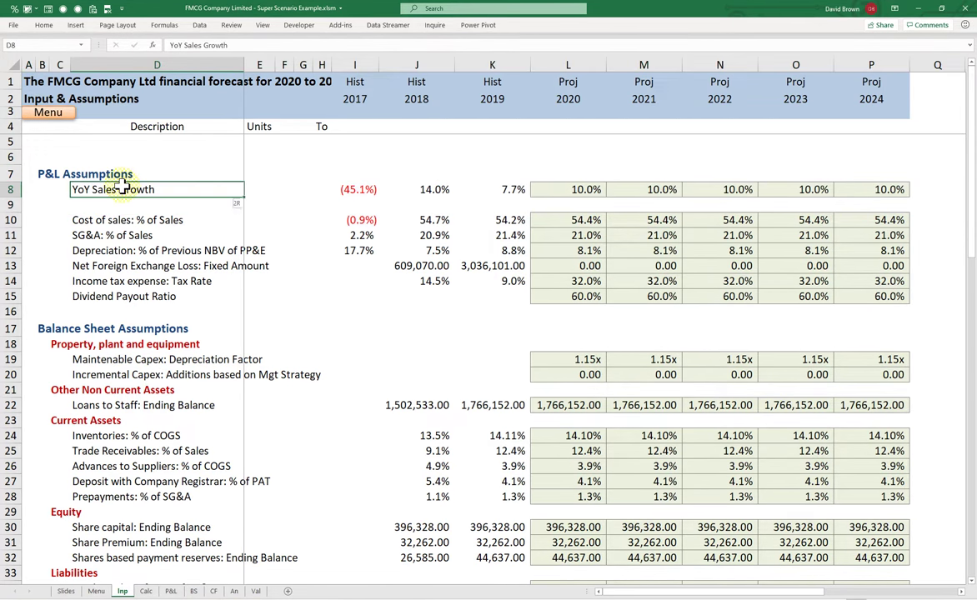
key("shift+space")
key("ctrl+shift+plus")
key("ctrl+shift+plus")
key("ctrl+shift+plus")
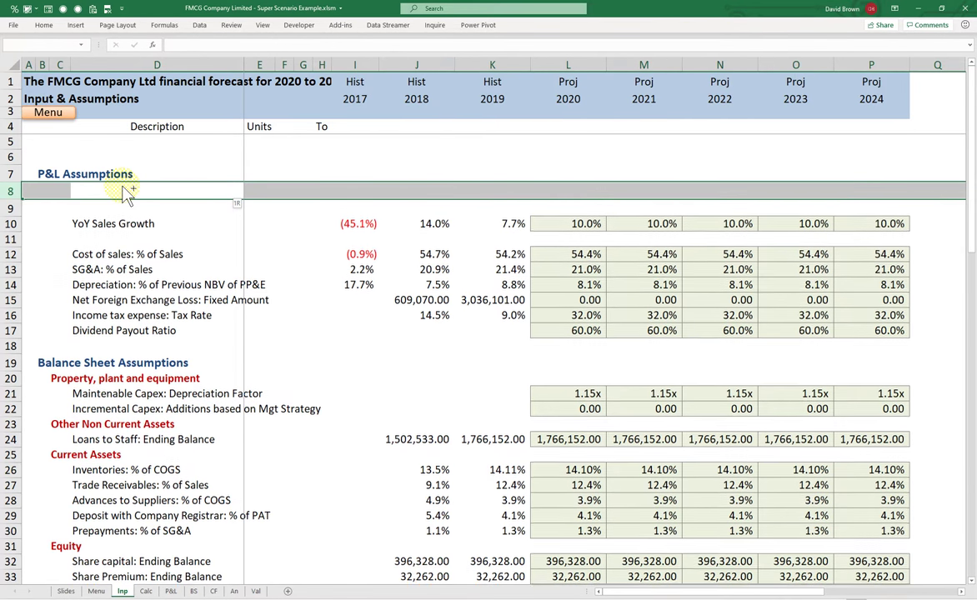
key("Down")
key("Down")
key("Down")
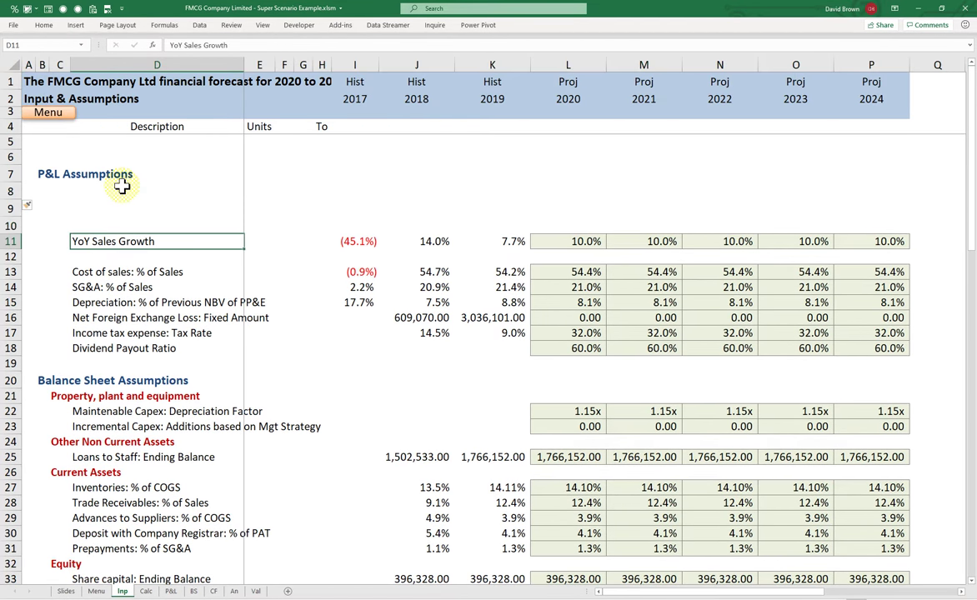
key("Up")
key("Up")
key("Up")
key("Down")
key("Down")
key("Down")
key("Up")
key("Up")
key("Up")
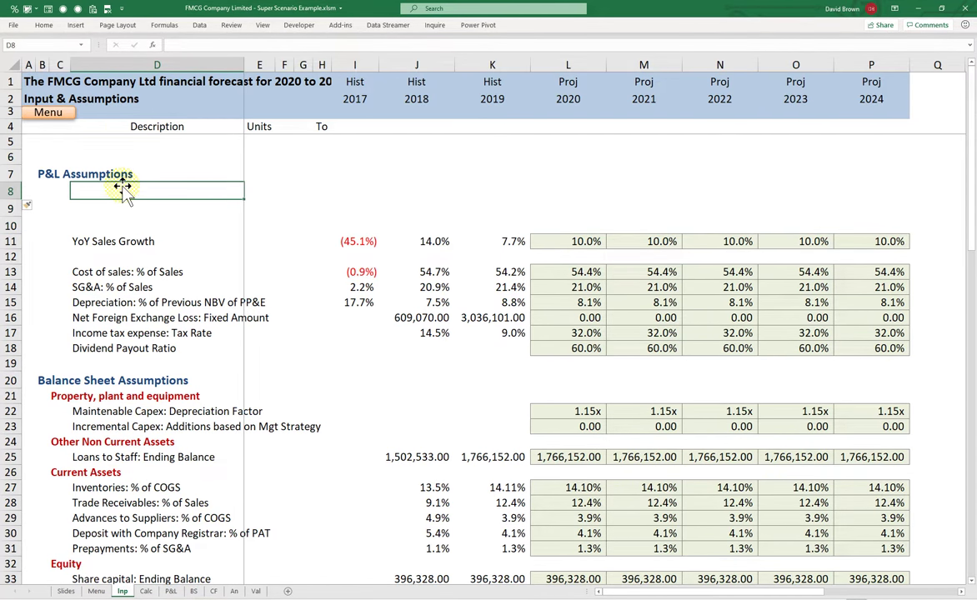
Enter Best Case Scenario in D8 and copy it down into D9 and D10.
type("BEs")
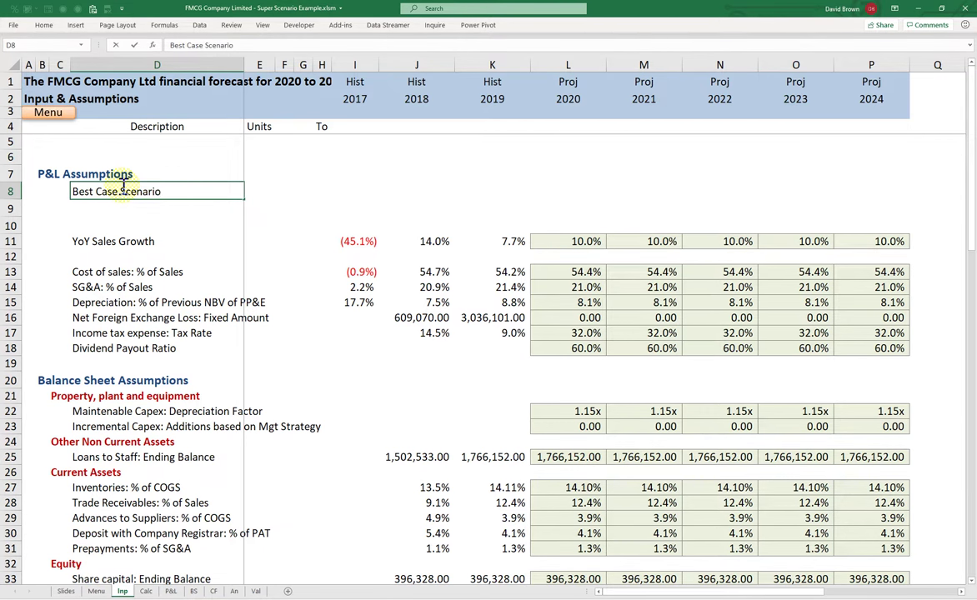
key("Return")
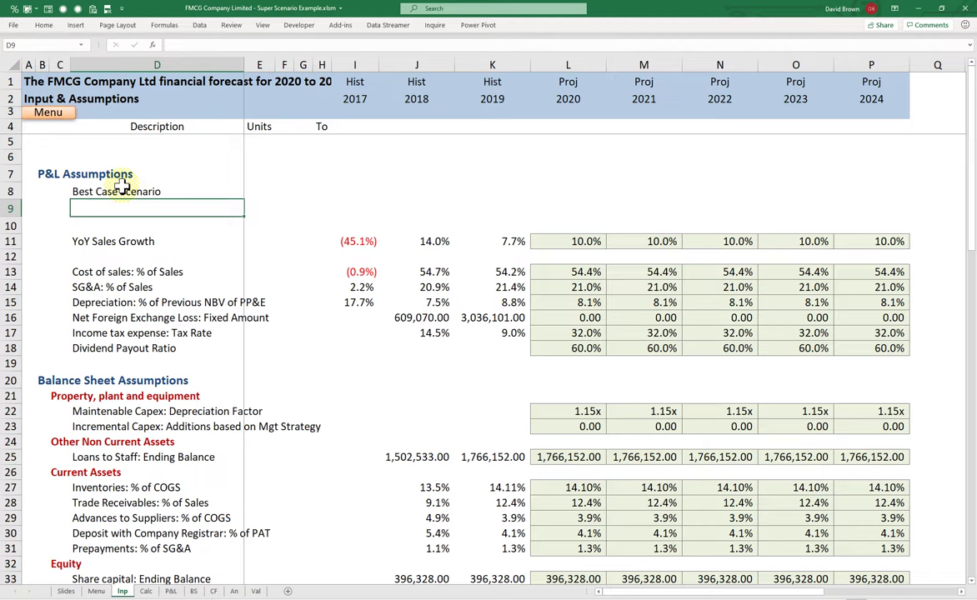
key("ctrl+d")
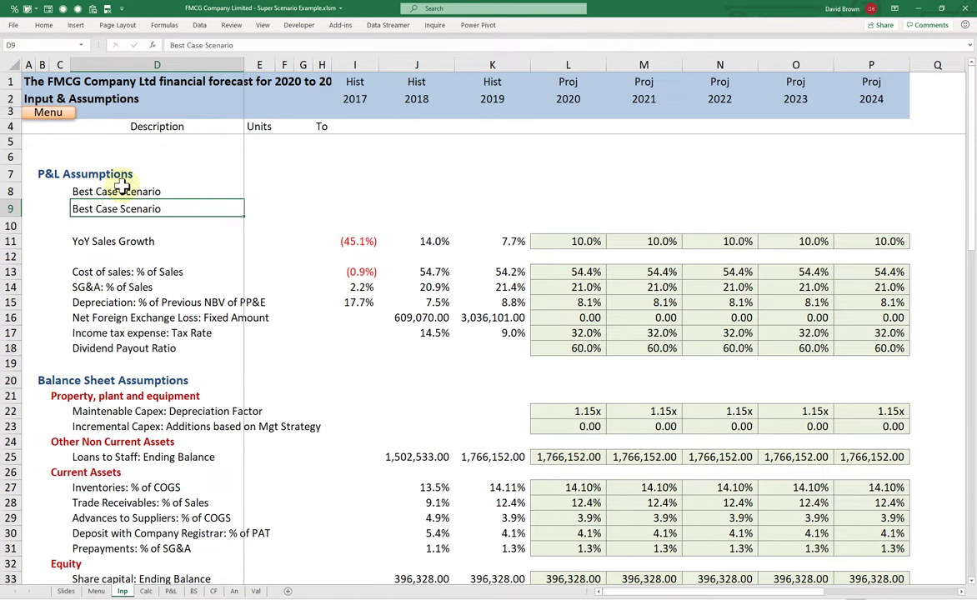
key("Down")
key("ctrl+d")
left_click(122, 186)
key("Down")
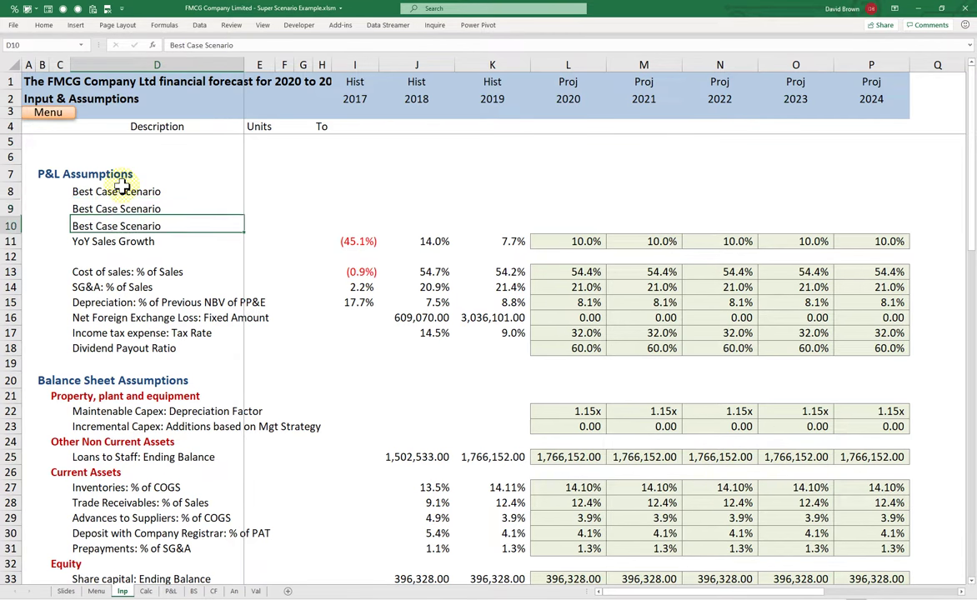
left_click(123, 186)
Edit D8 to read Base Case Scenario.
key("F2")
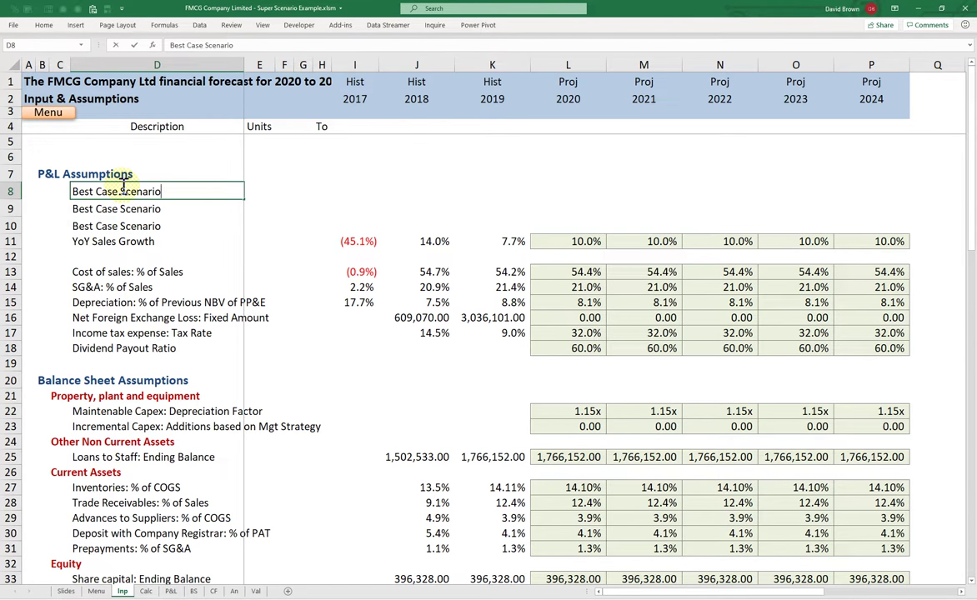
key("BackSpace")
key("BackSpace")
key("BackSpace")
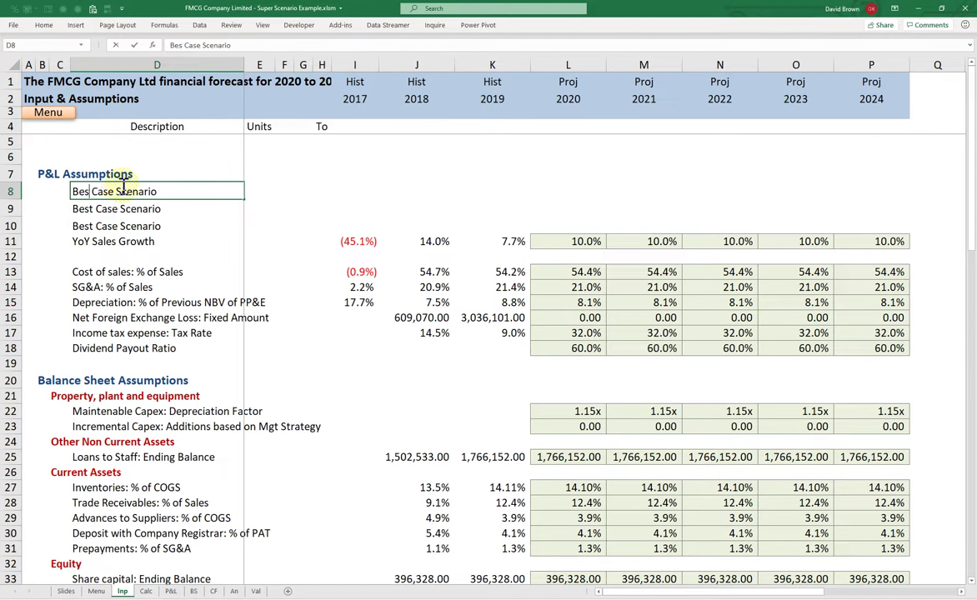
type("ase")
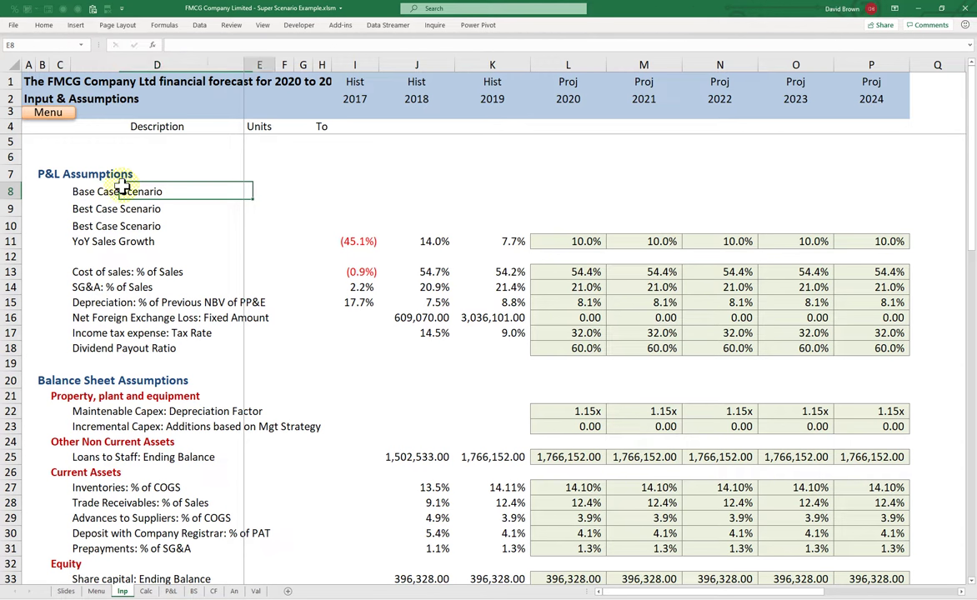
key("Return")
Keep D9 as Best Case Scenario and change D10 to Worst Case Scenario.
key("F2")
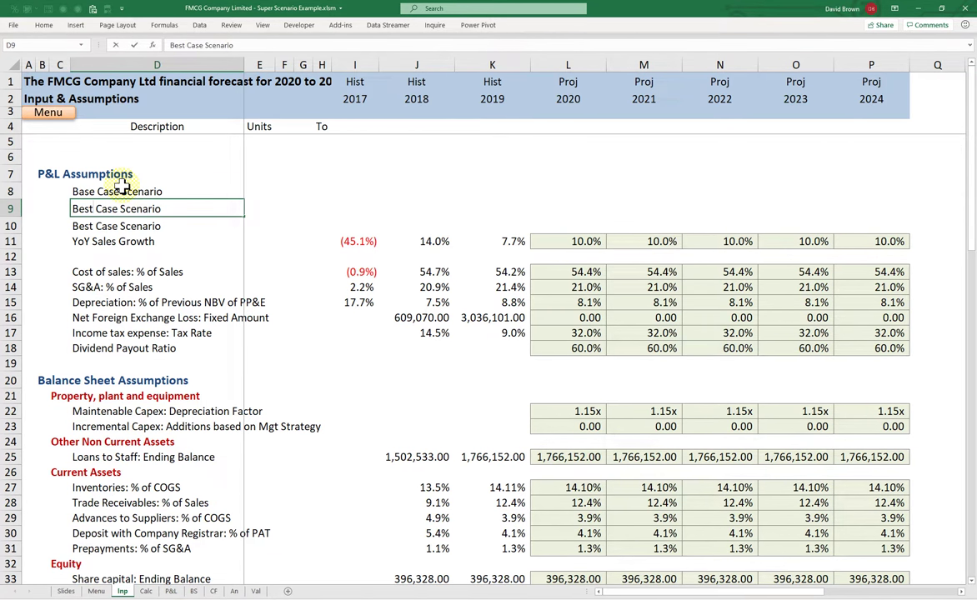
key("Home")
key("Delete")
key("Delete")
key("Delete")
key("Delete")
key("Delete")
type("Worst")
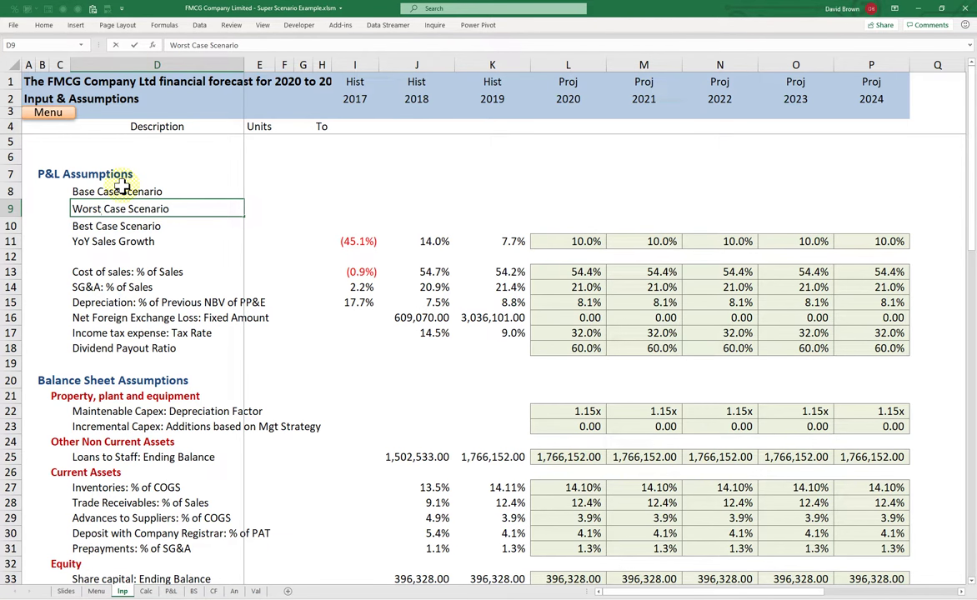
key("ctrl+Return")
key("ctrl+z")
key("Down")
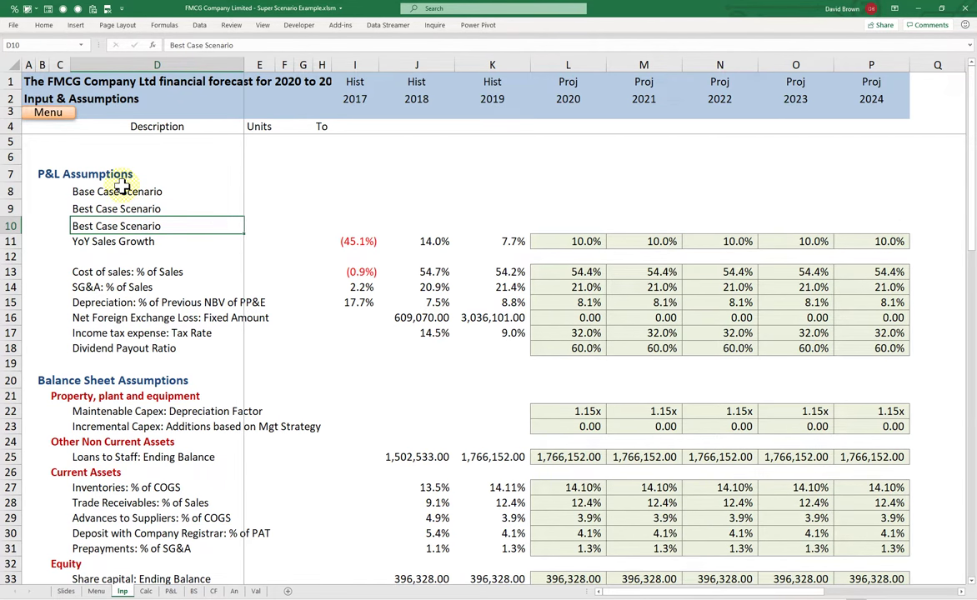
key("F2")
key("BackSpace")
key("BackSpace")
key("BackSpace")
key("BackSpace")
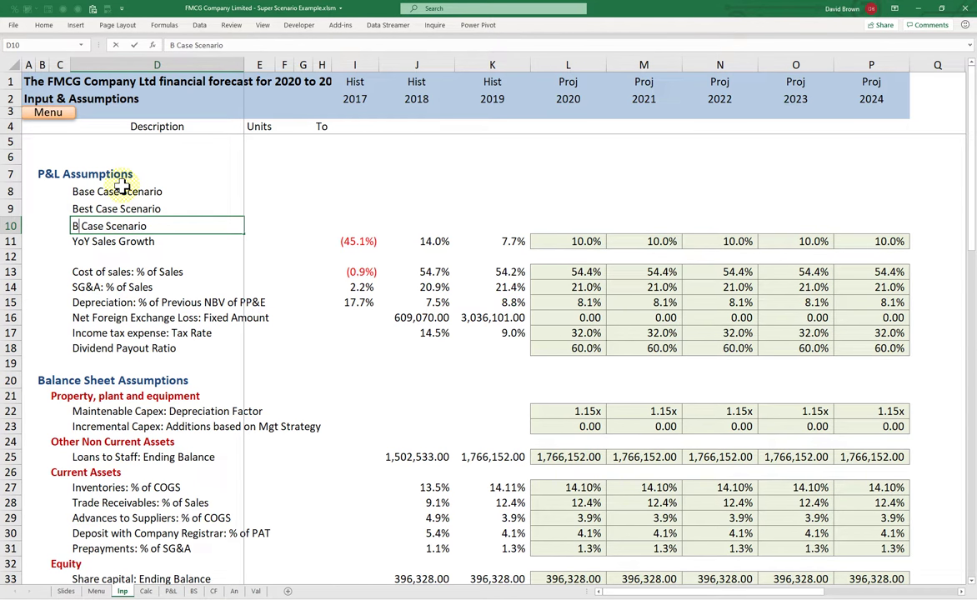
type("Worst")
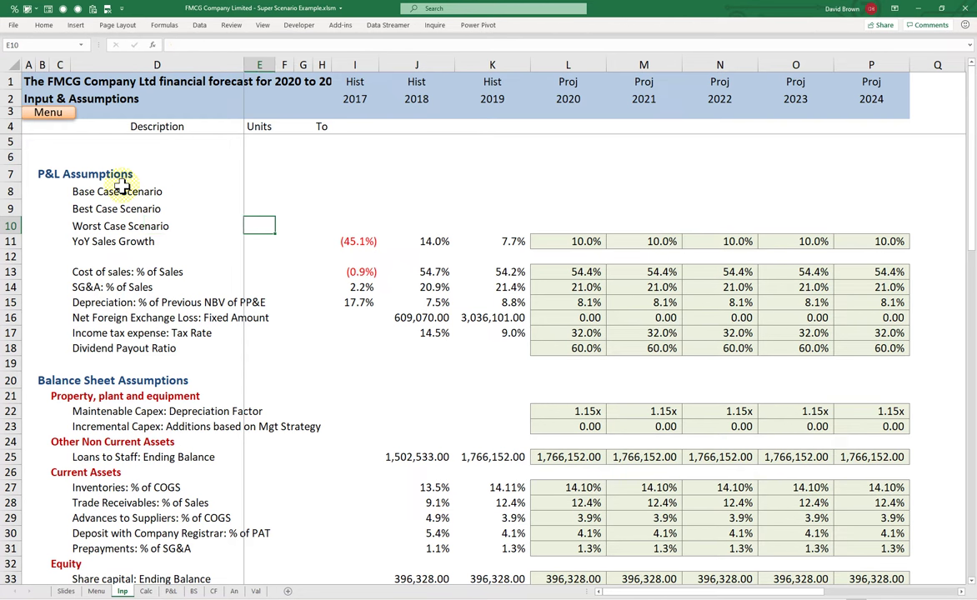
key("Return")
Move along row 11 and select the 2020 growth value in L11.
key("Right")
key("Right")
key("Right")
key("Right")
key("Right")
key("Right")
key("Right")
key("Right")
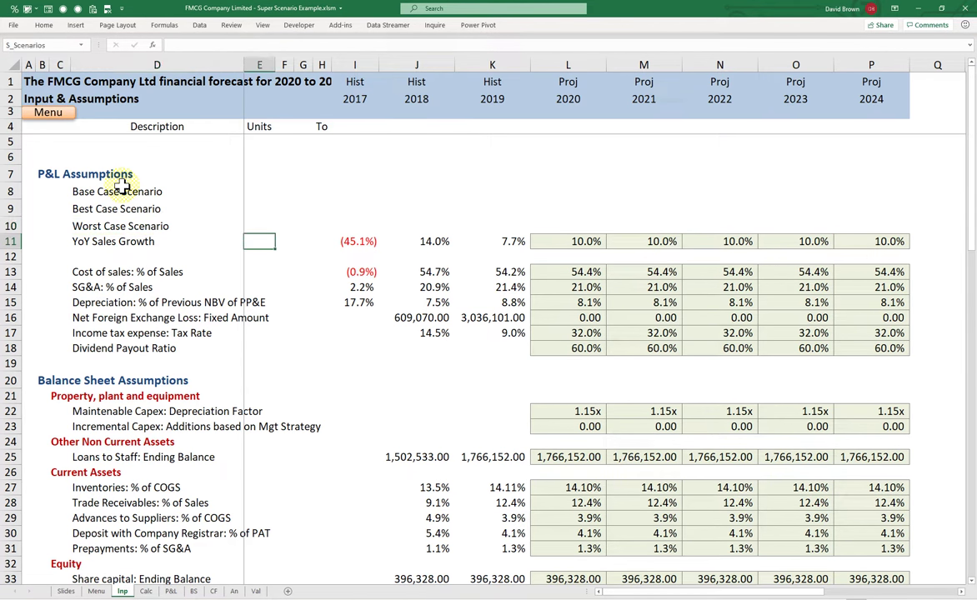
key("shift+Right")
key("shift+Right")
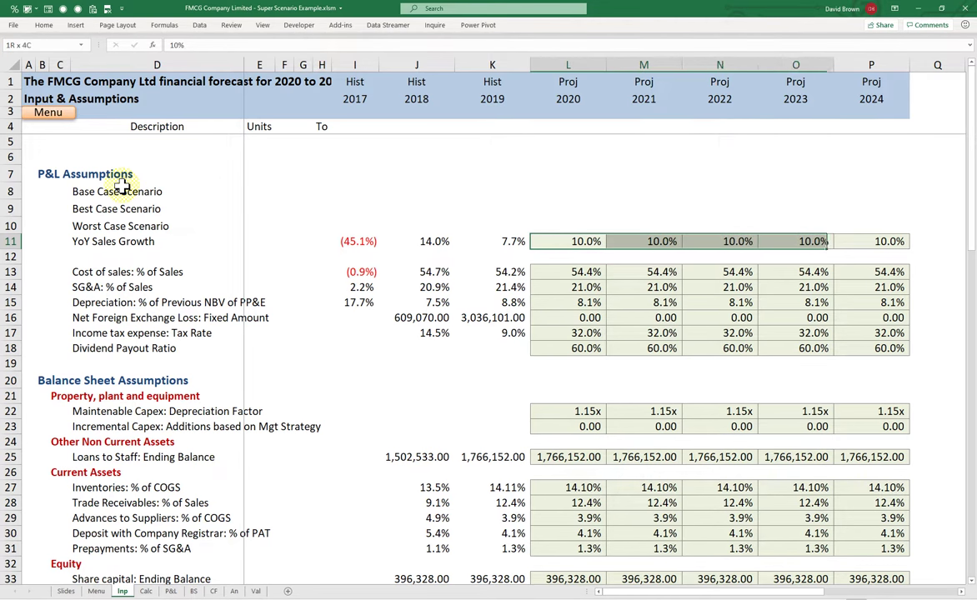
key("shift+Right")
key("Left")
key("Right")
key("shift+Right")
key("shift+Right")
key("shift+Right")
key("shift+Right")
left_click(586, 241)
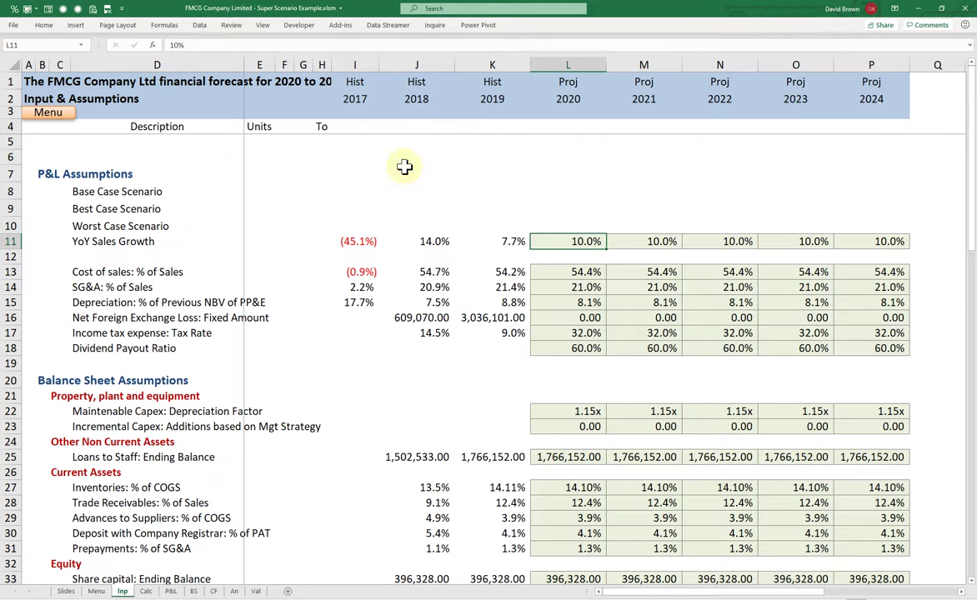
Trace L11's dependents and follow the arrow via Go To to the P&L Revenue cell.
left_click(165, 26)
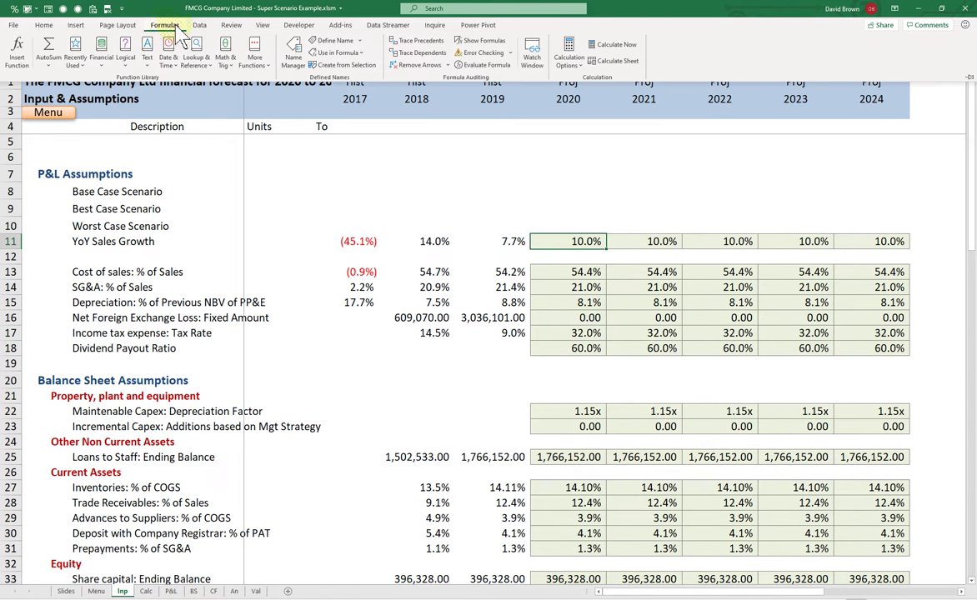
left_click(425, 55)
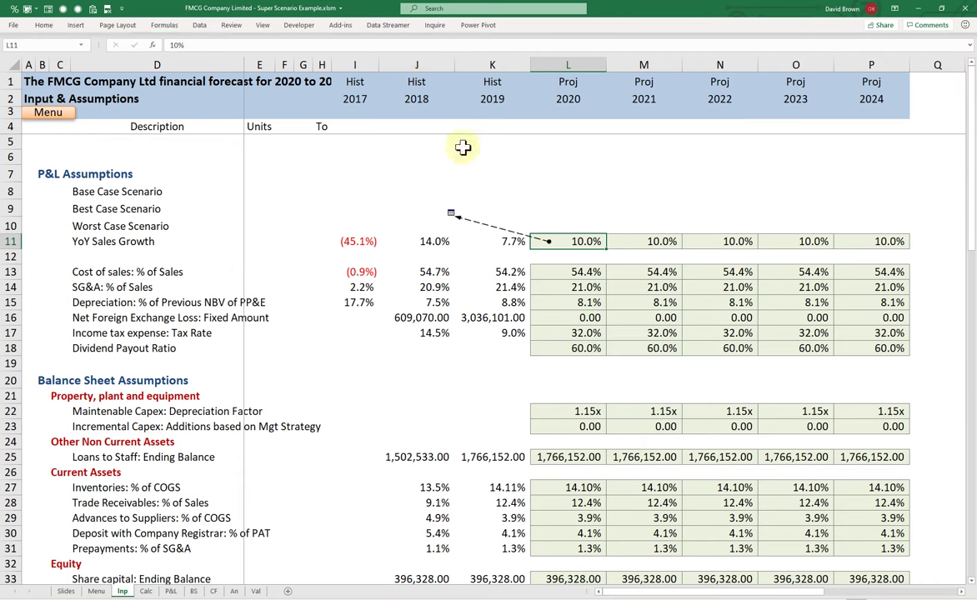
double_click(471, 221)
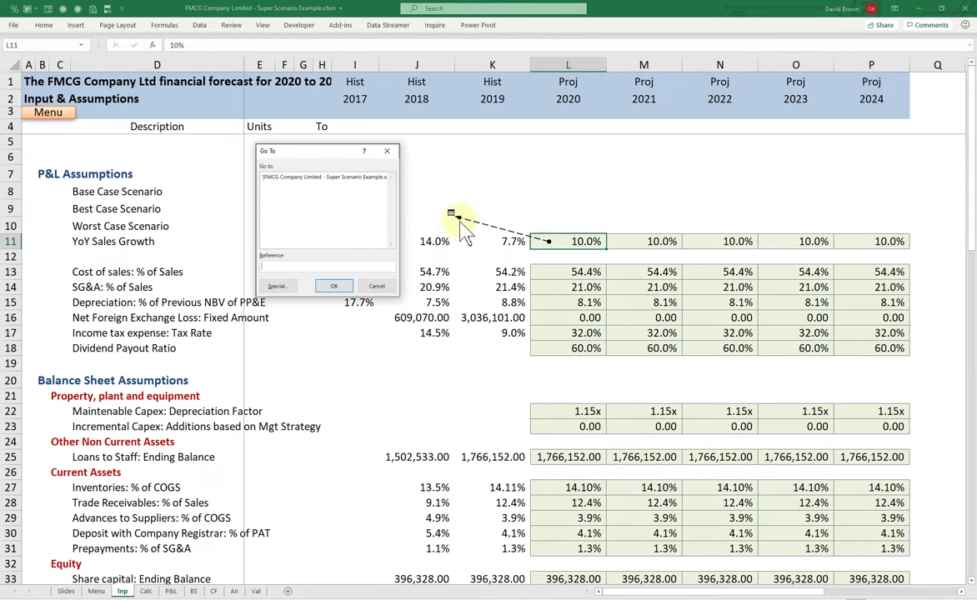
double_click(338, 188)
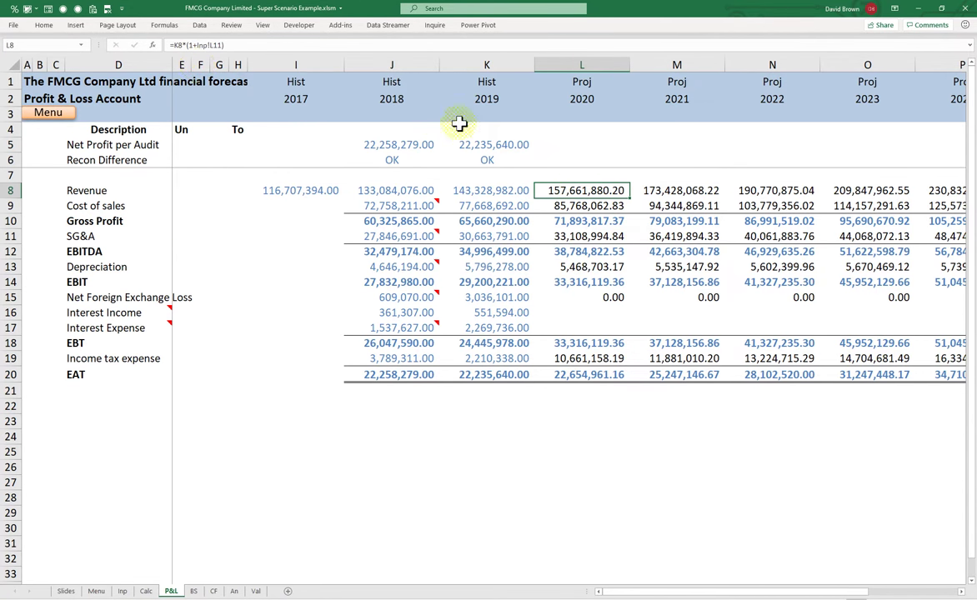
double_click(569, 191)
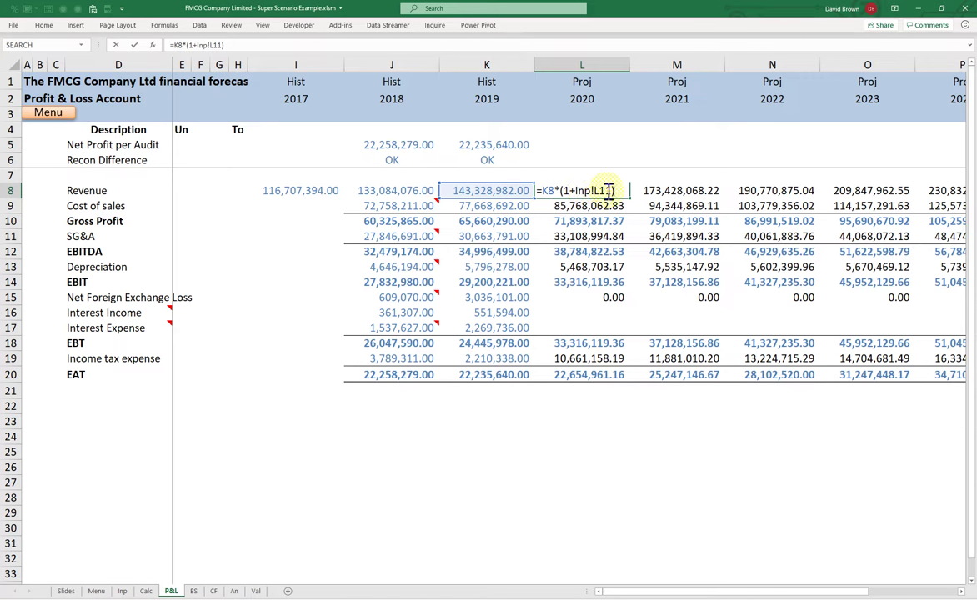
key("ctrl+Return")
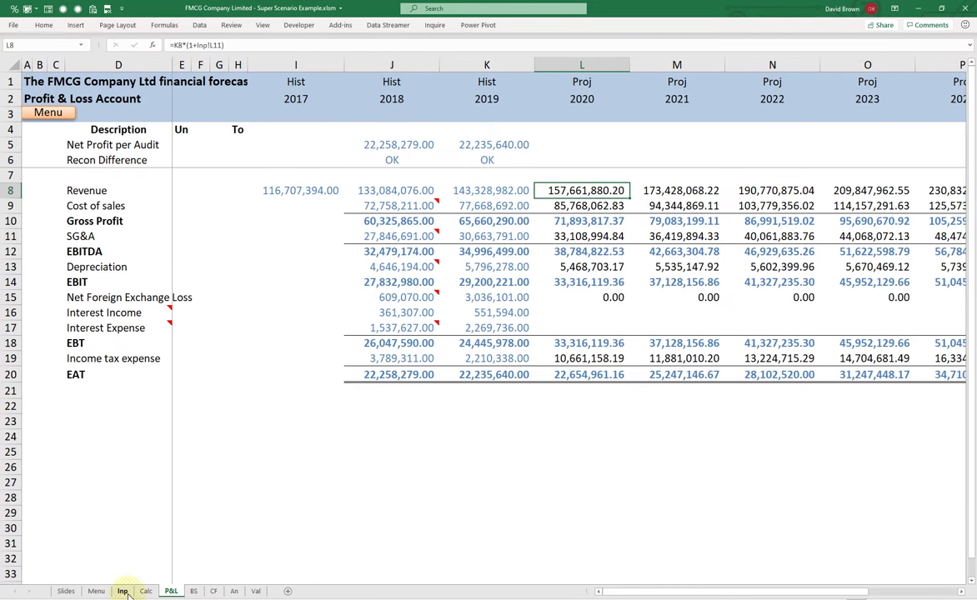
Return to the Input & Assumptions sheet and remove the dependency arrows.
left_click(124, 591)
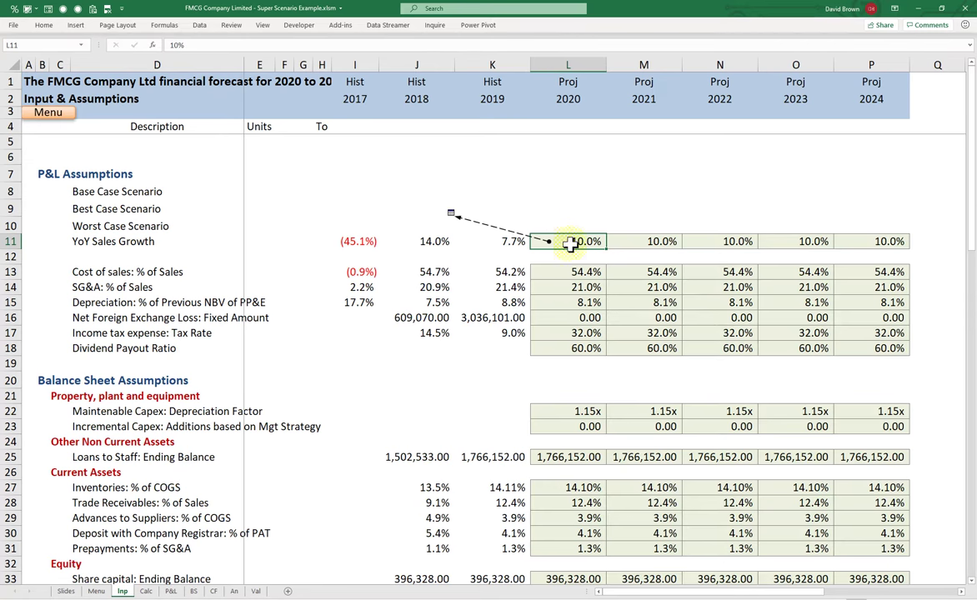
left_click(153, 26)
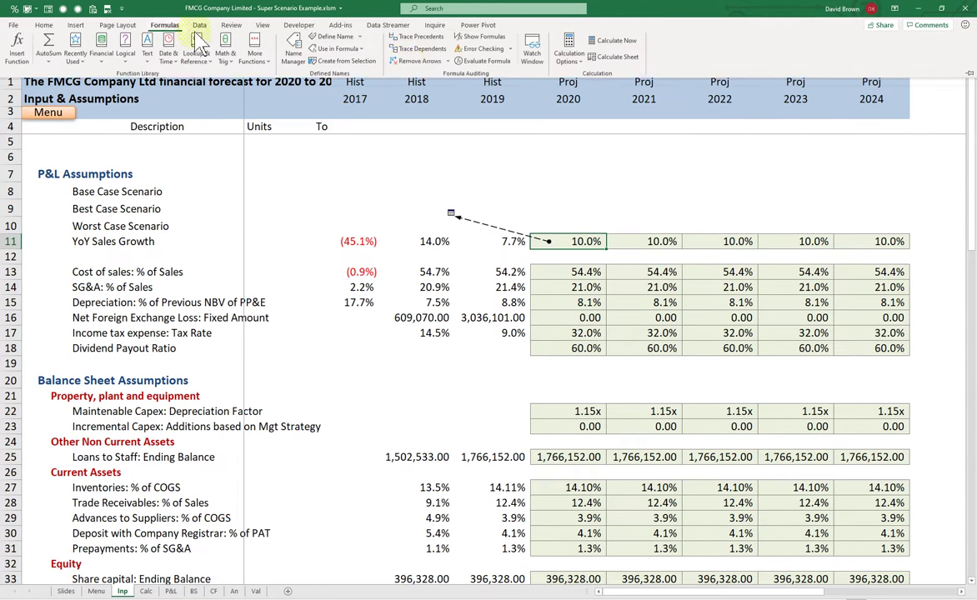
left_click(423, 67)
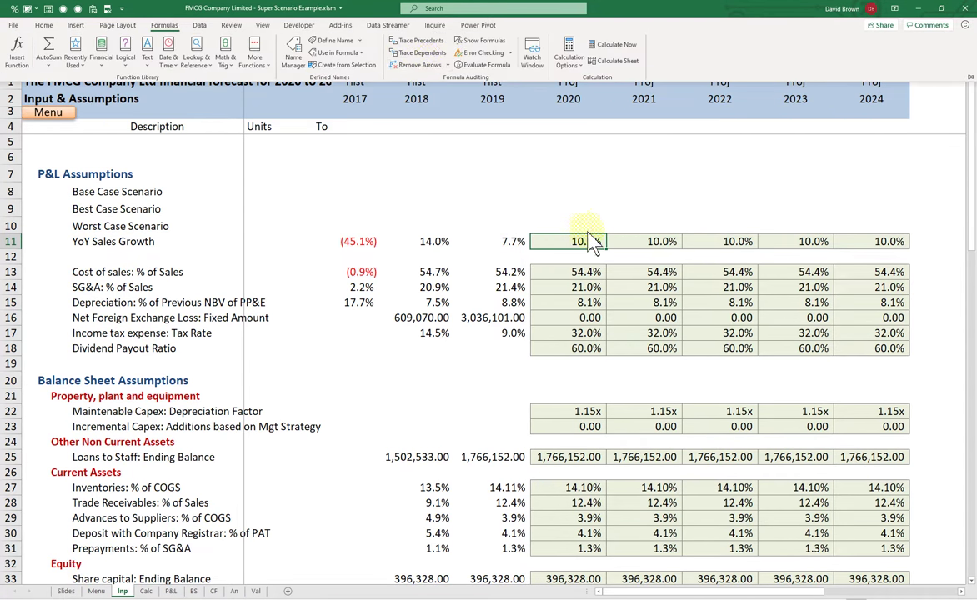
Select the 2020–2024 YoY growth values in L11:P11 and review the scenario cells above.
left_click(577, 242)
left_click_drag(577, 241, 868, 240)
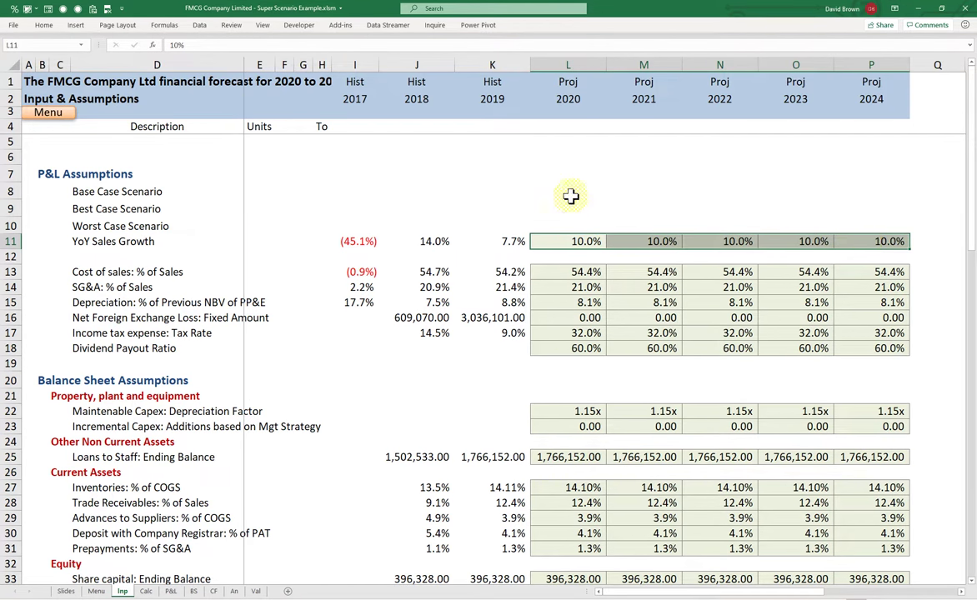
left_click_drag(562, 176, 840, 213)
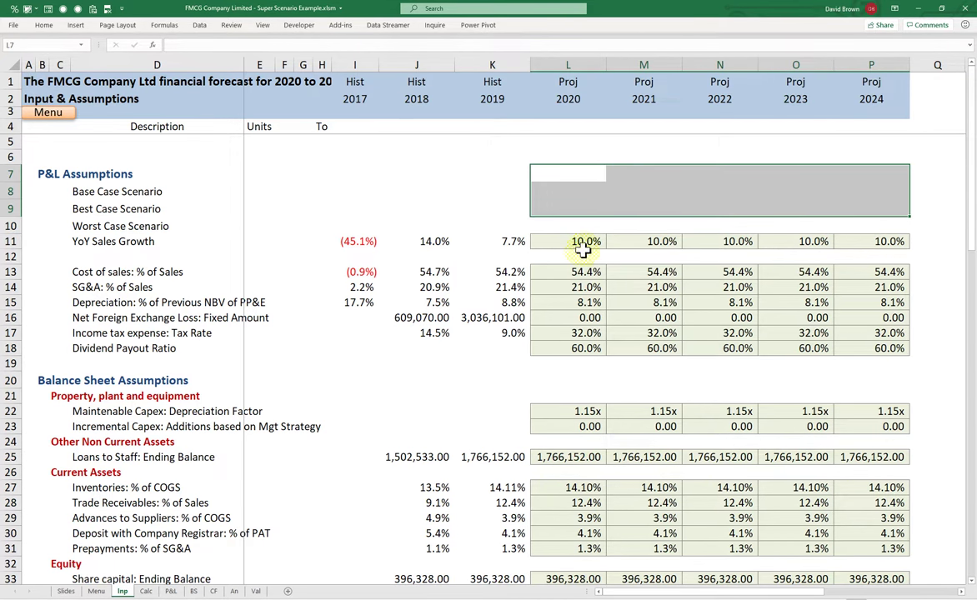
left_click_drag(581, 242, 881, 241)
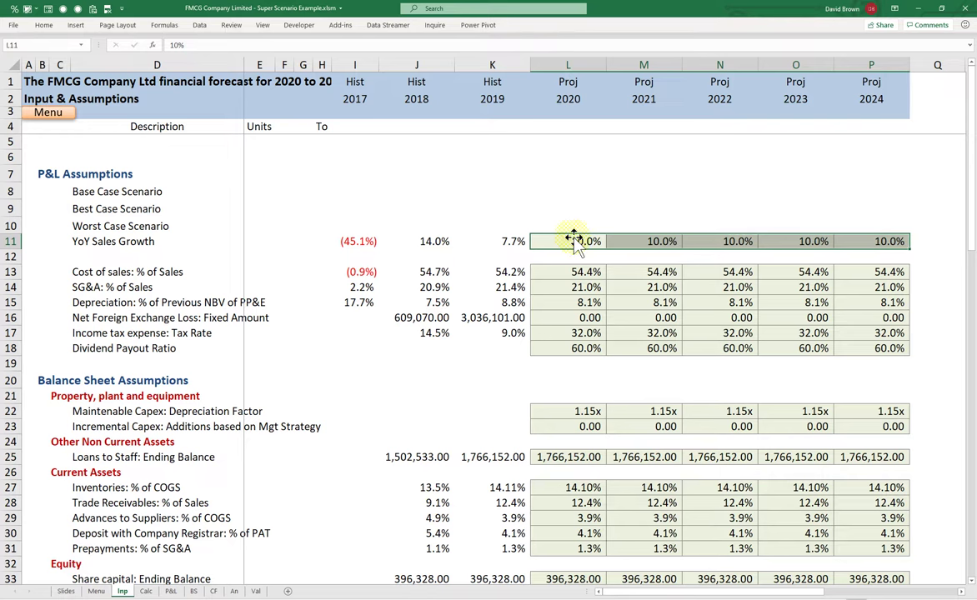
left_click(567, 223)
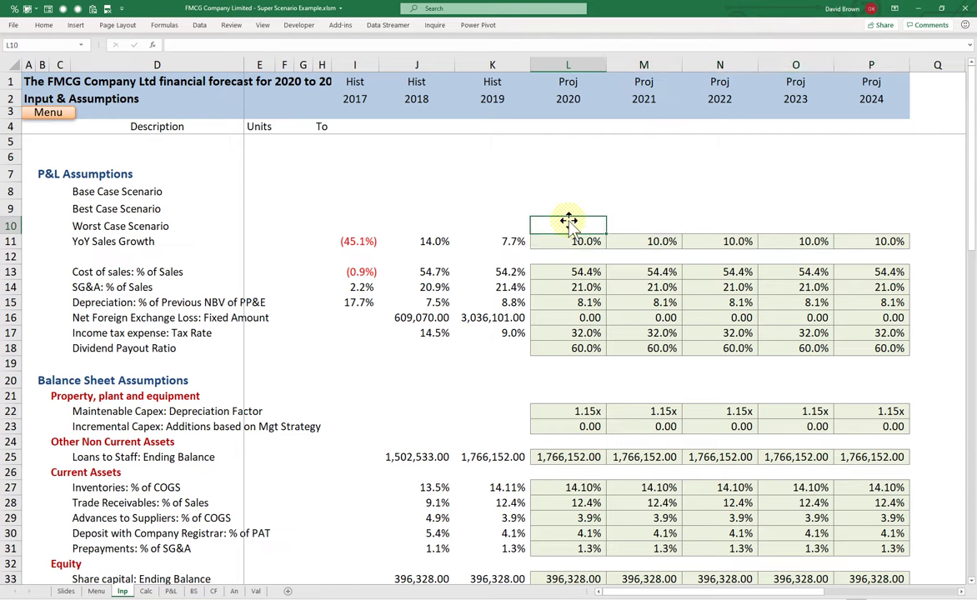
left_click_drag(135, 193, 573, 242)
left_click(157, 191)
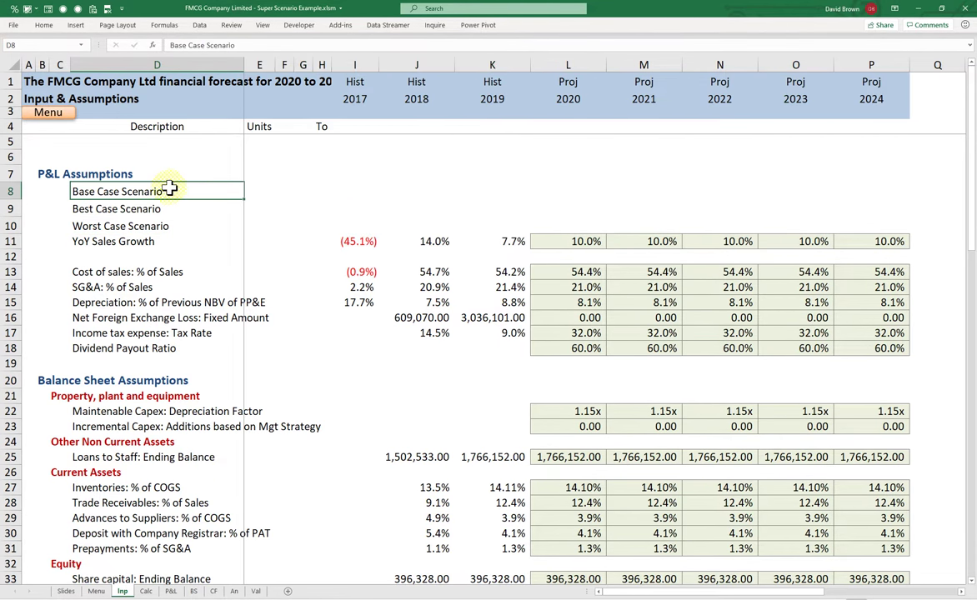
left_click(541, 237)
Copy the 10% growth values from L11:P11 into the three scenario rows L8:P10.
key("shift+Right")
key("shift+Right")
key("shift+Right")
key("shift+Right")
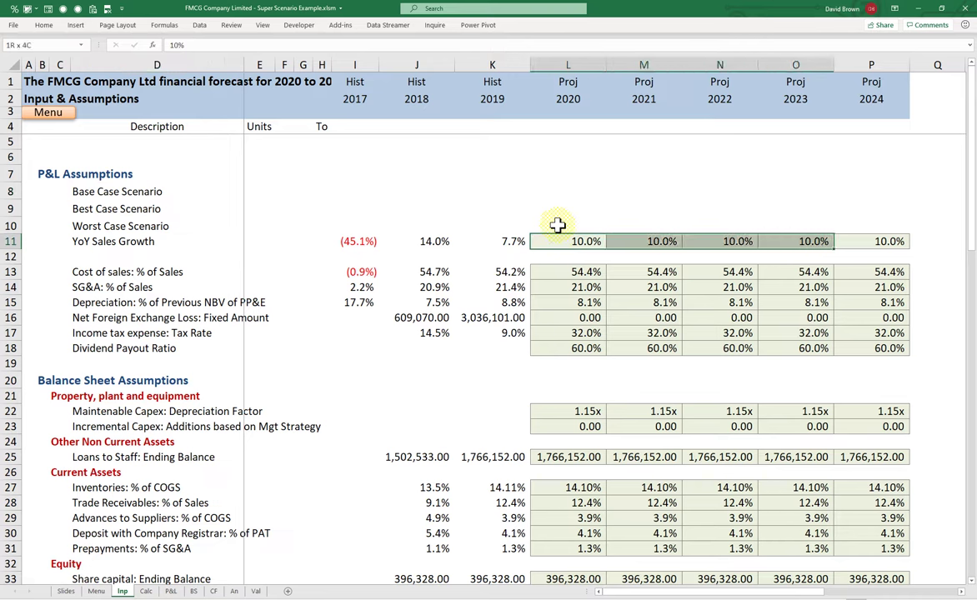
key("ctrl+c")
key("Up")
key("Up")
key("Up")
key("Up")
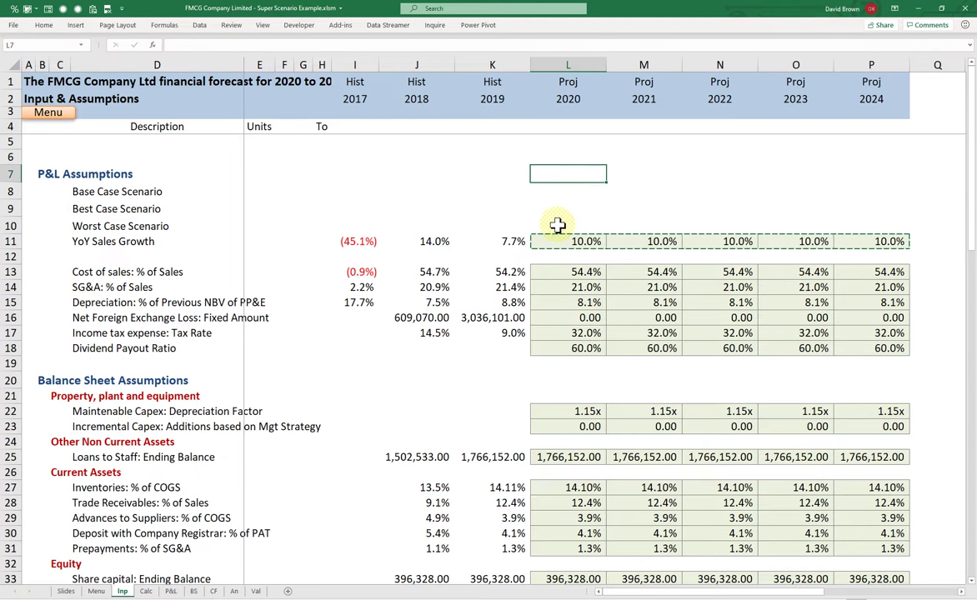
key("Down")
key("shift+Down")
key("shift+Down")
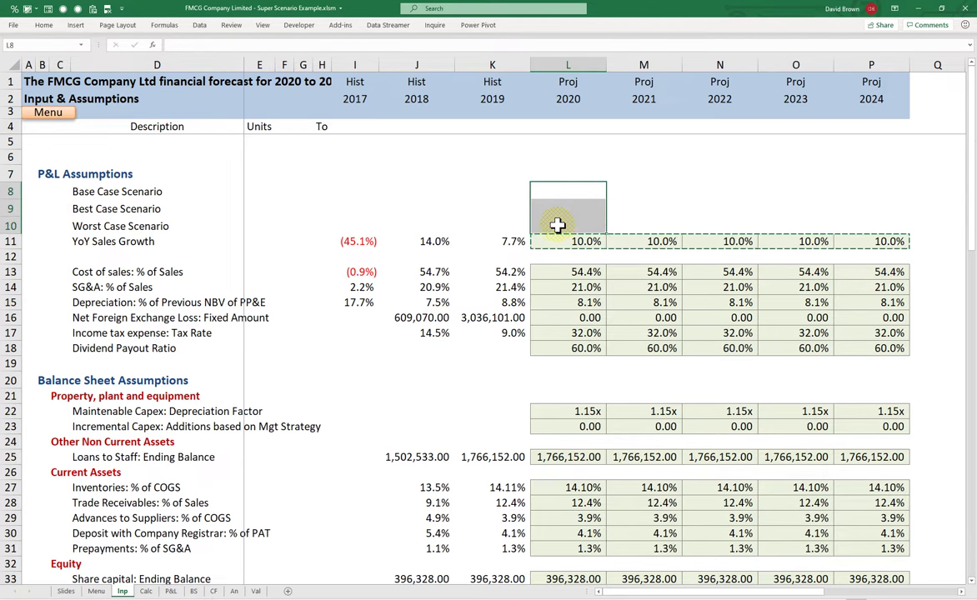
key("ctrl+v")
Fill all five Best Case cells for 2020–2024 with 13%.
key("Up")
key("Down")
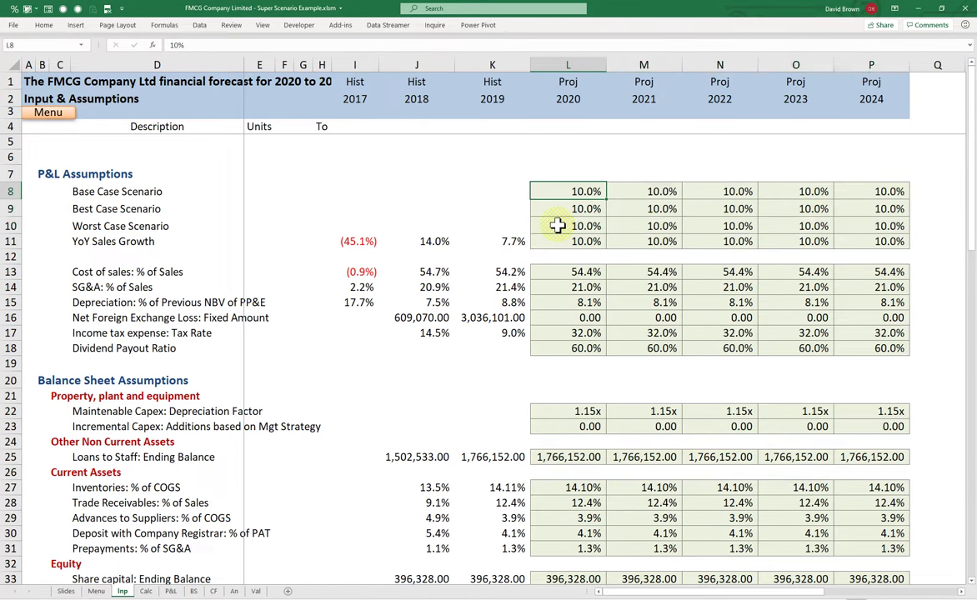
key("shift+Down")
key("shift+Down")
key("shift+Right")
key("shift+Right")
key("shift+Right")
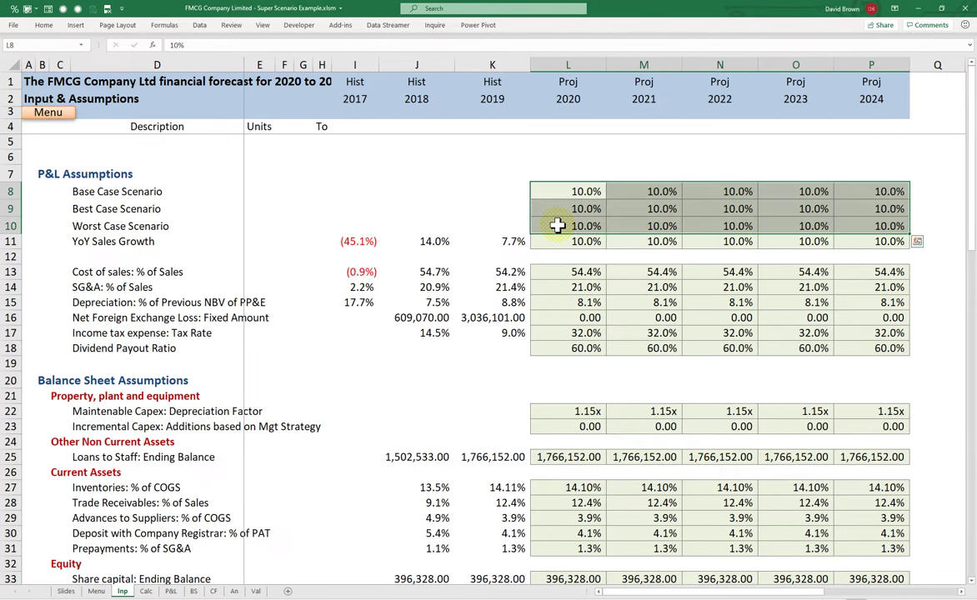
key("Up")
key("Down")
key("shift+Right")
key("shift+Right")
key("shift+Right")
key("shift+Right")
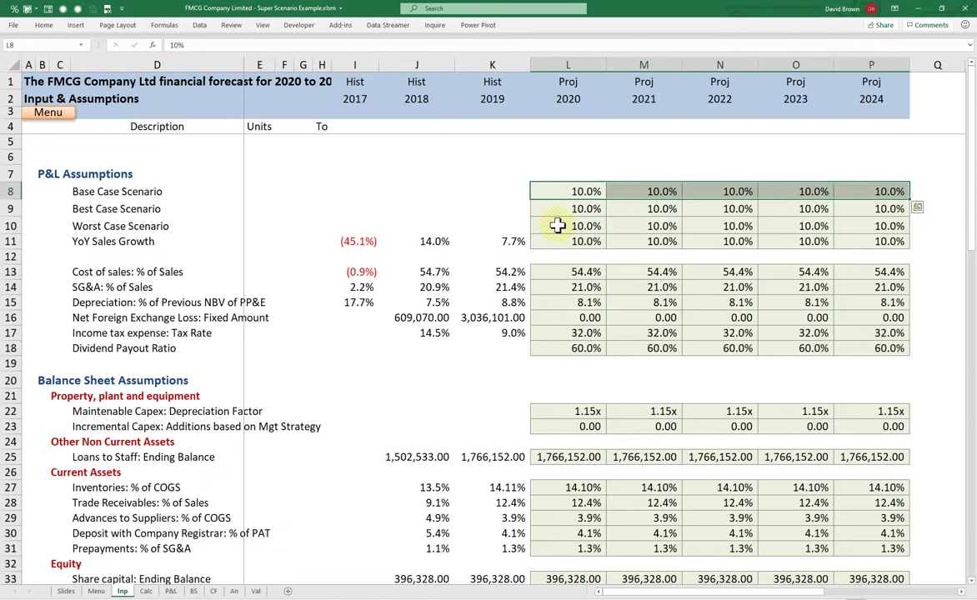
key("Down")
key("shift+Right")
key("shift+Right")
key("shift+Right")
key("shift+Right")
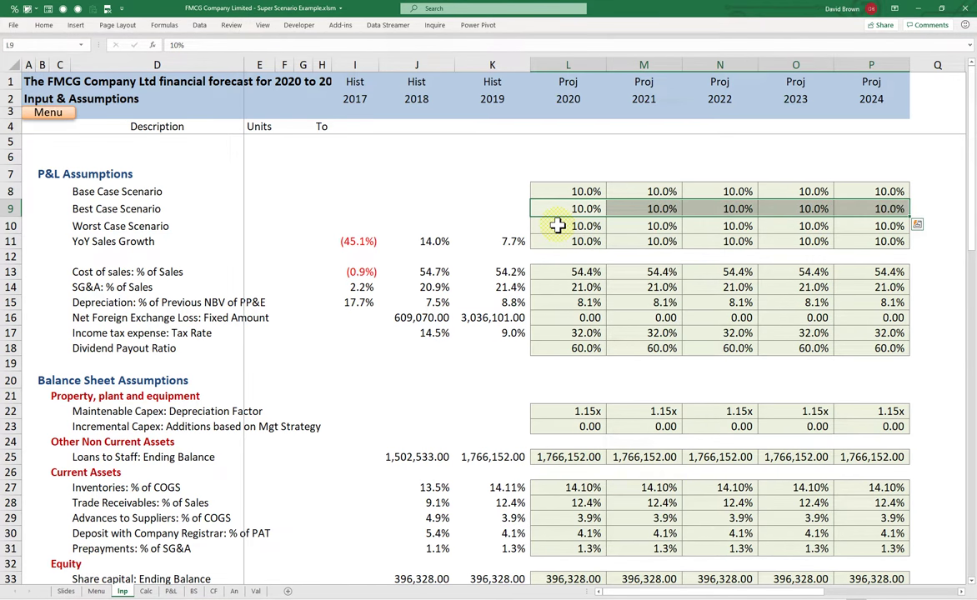
type("13")
key("ctrl+Return")
Set Base Case growth for 2021–2023 to 11%, 9% and 9%.
key("Up")
key("Right")
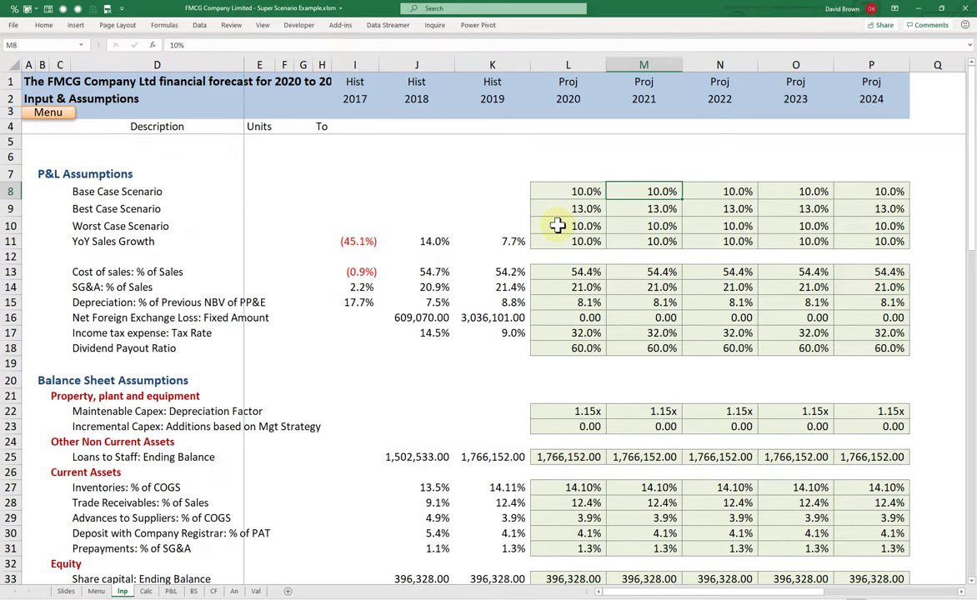
type("11")
key("Tab")
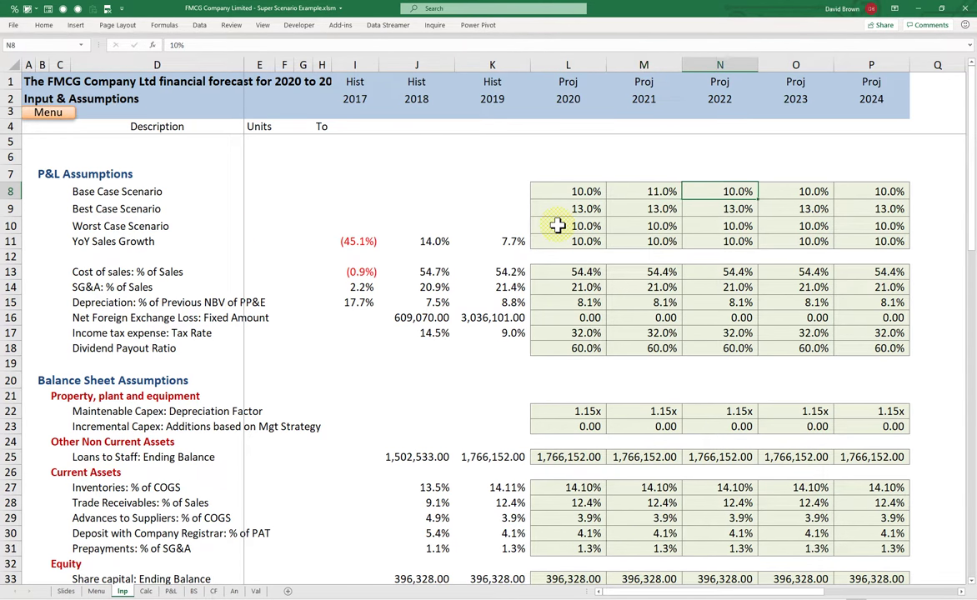
type("9")
key("Tab")
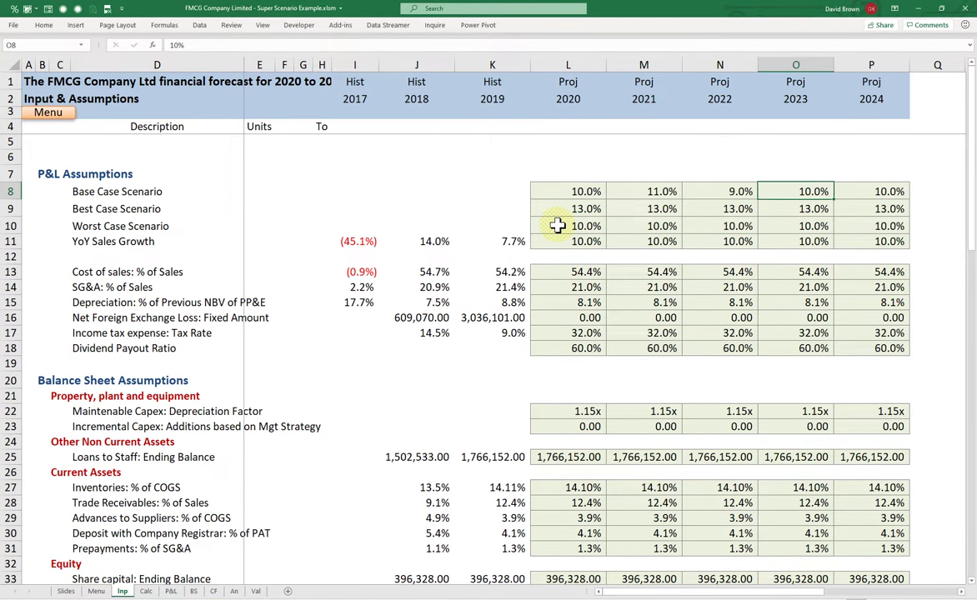
type("9")
key("Tab")
key("Left")
key("Left")
key("Left")
key("Left")
Set Best Case growth for 2021–2024 to 14%, 12%, 12% and 13.5%.
key("Down")
key("Right")
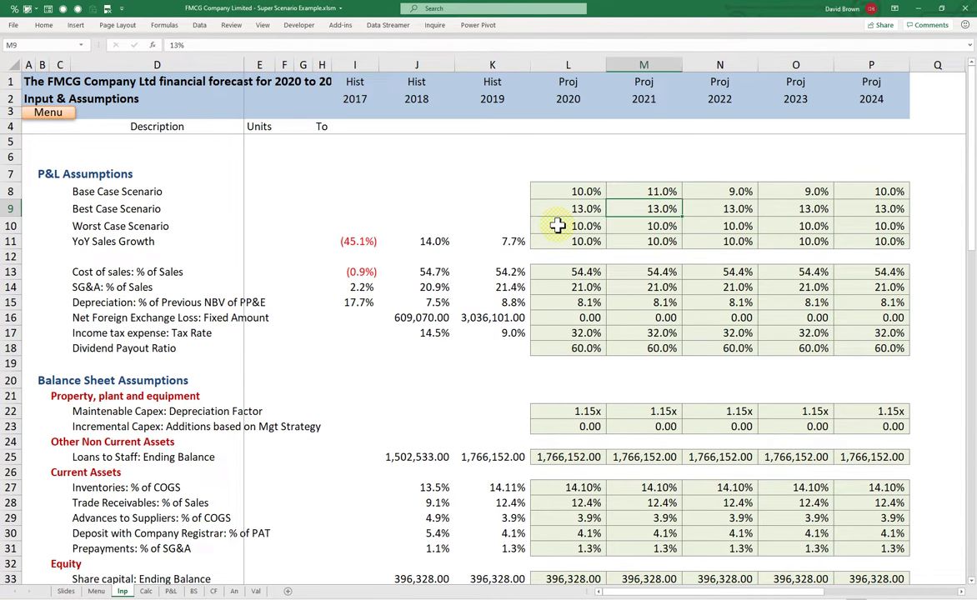
type("14")
key("Tab")
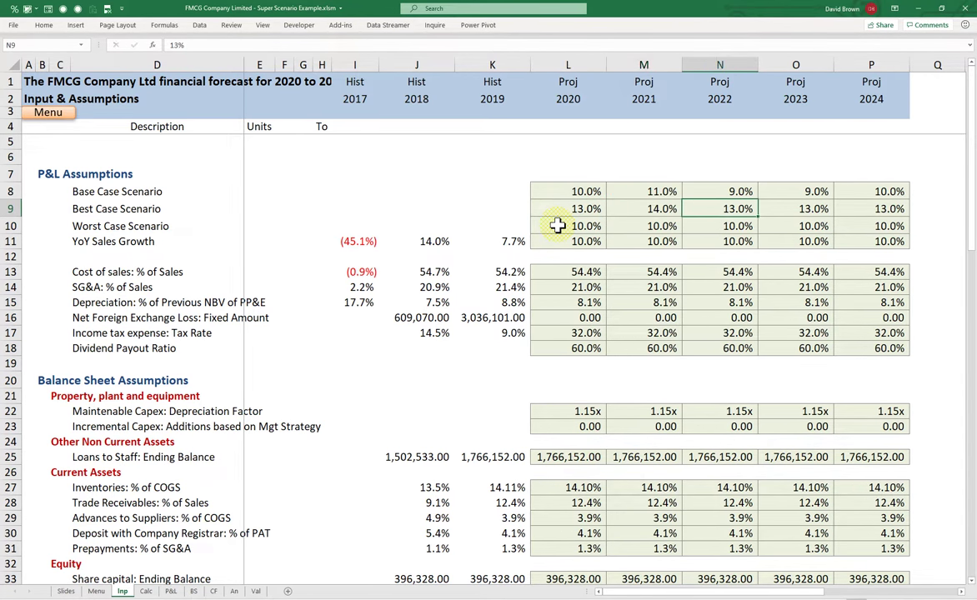
type("12")
key("Tab")
type("12")
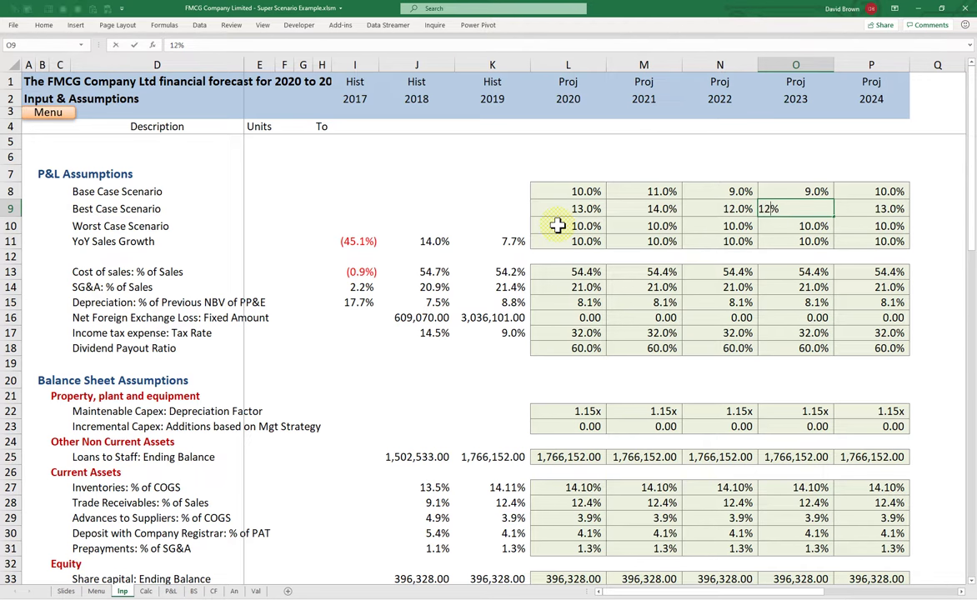
key("Tab")
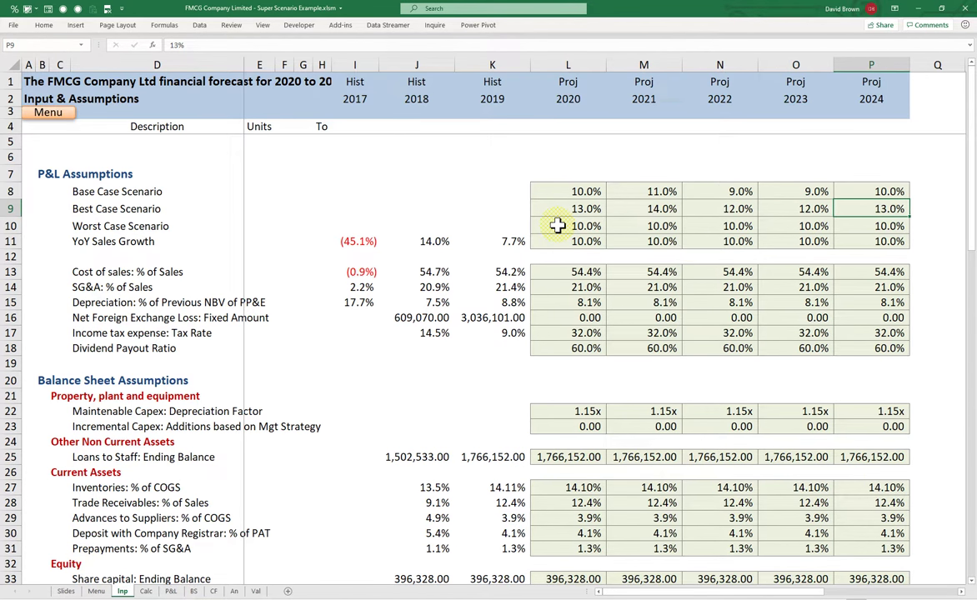
type("1")
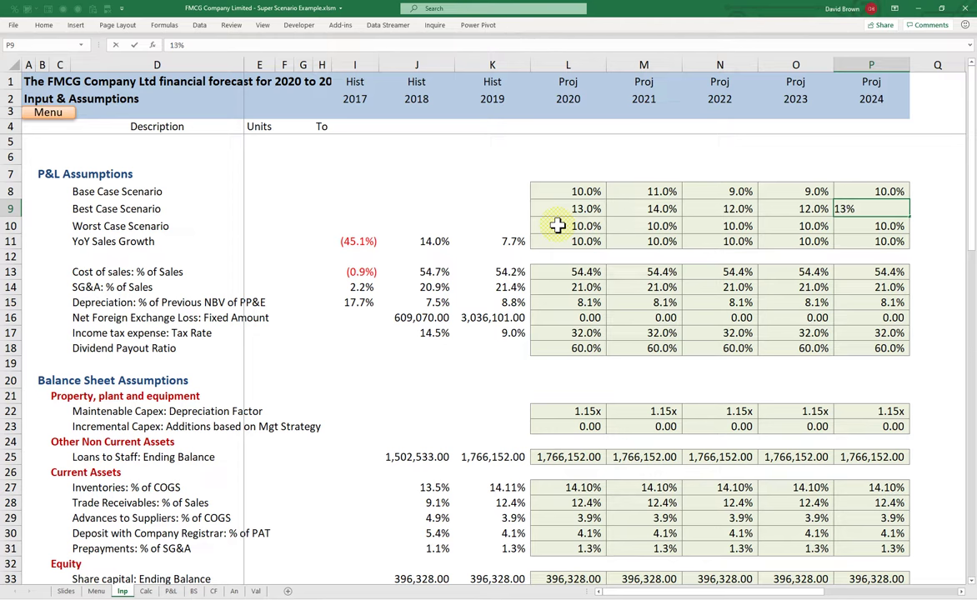
key("Return")
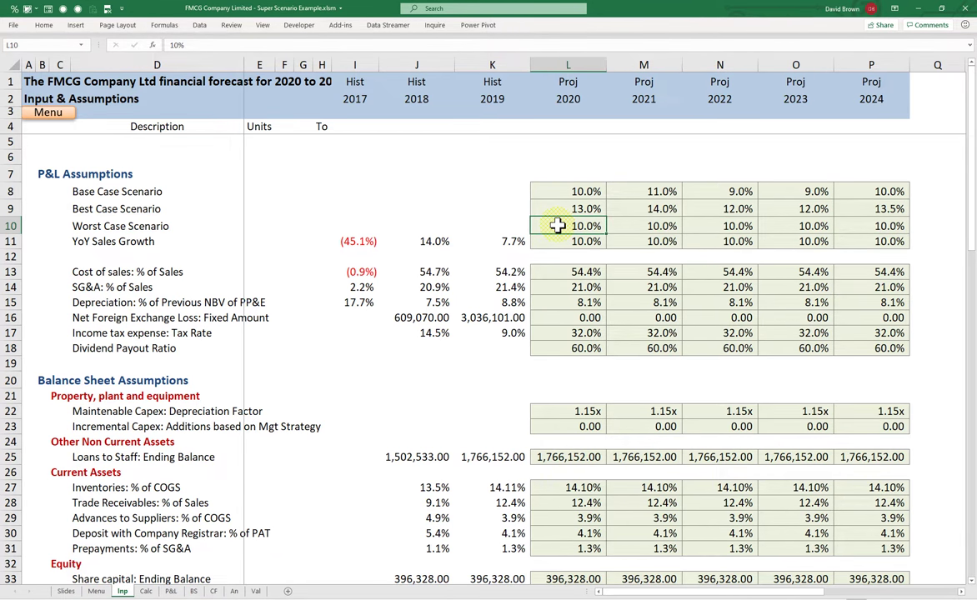
Enter Worst Case growth for 2020–2024 as 2%, 1%, 1%, 3% and 3%.
type("2")
key("Tab")
type("1")
key("Tab")
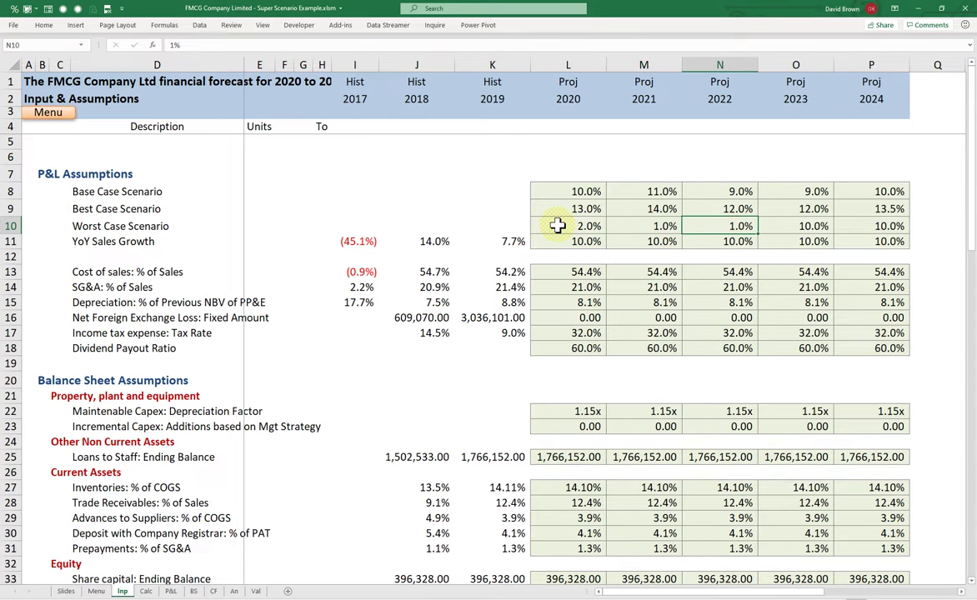
key("Tab")
type("3")
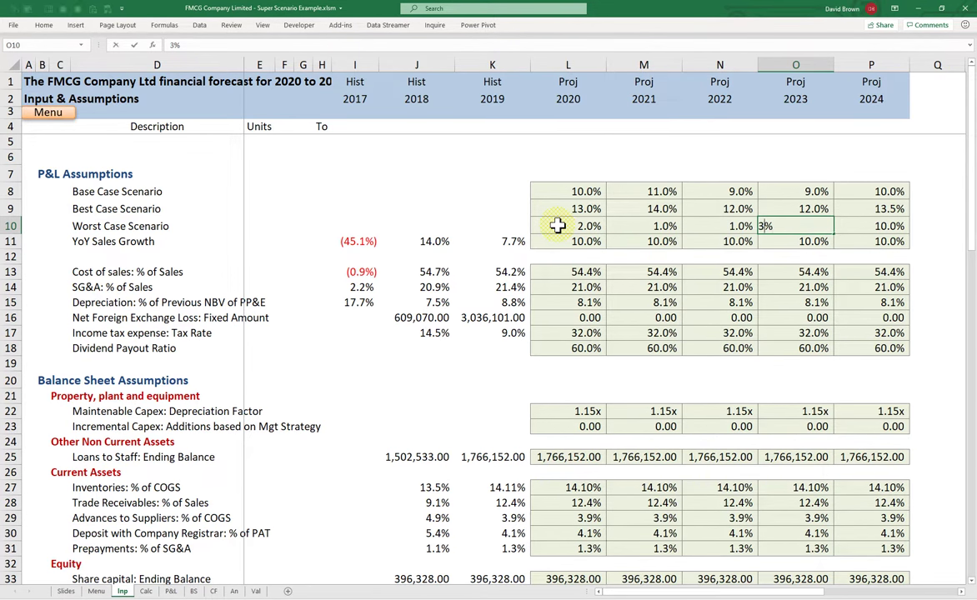
key("Tab")
type("3")
key("Up")
key("Left")
key("Left")
key("Left")
key("Left")
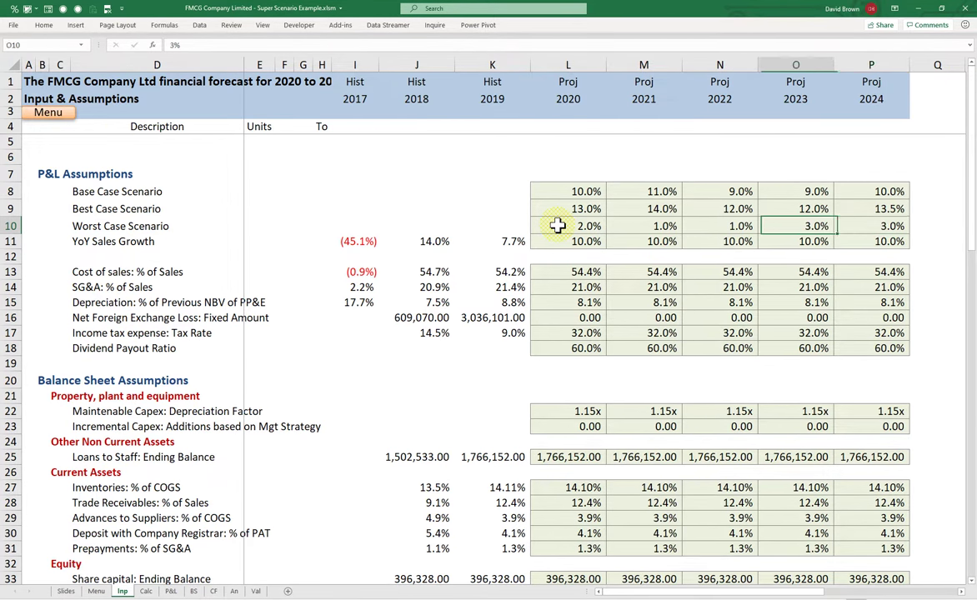
key("Up")
key("shift+space")
key("shift+Down")
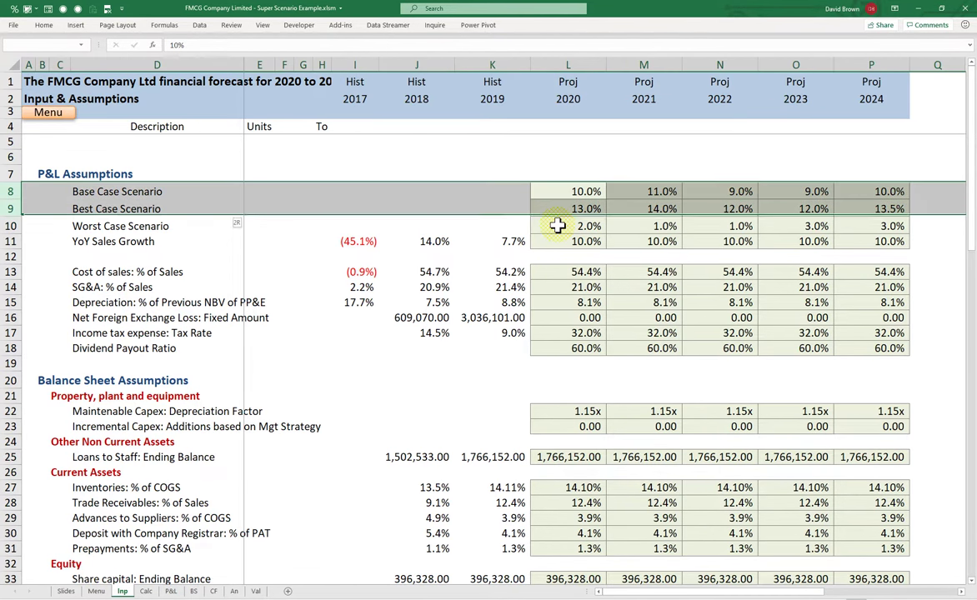
key("shift+Down")
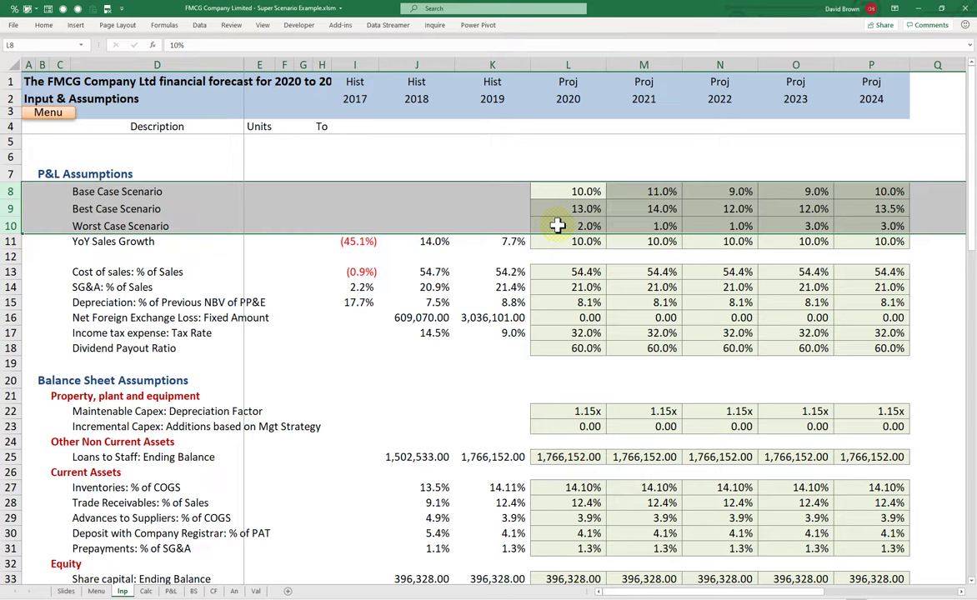
left_click(642, 193)
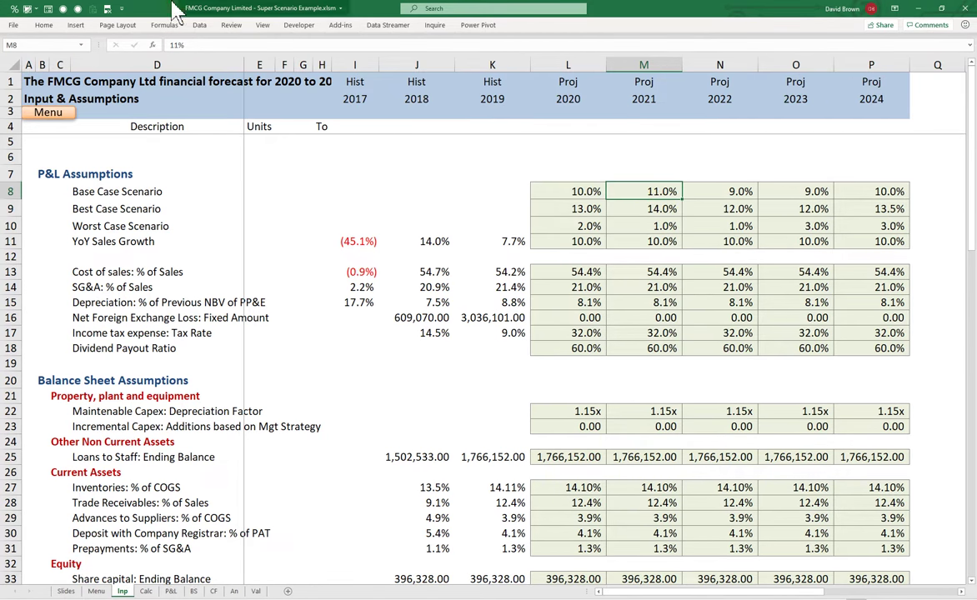
left_click(164, 25)
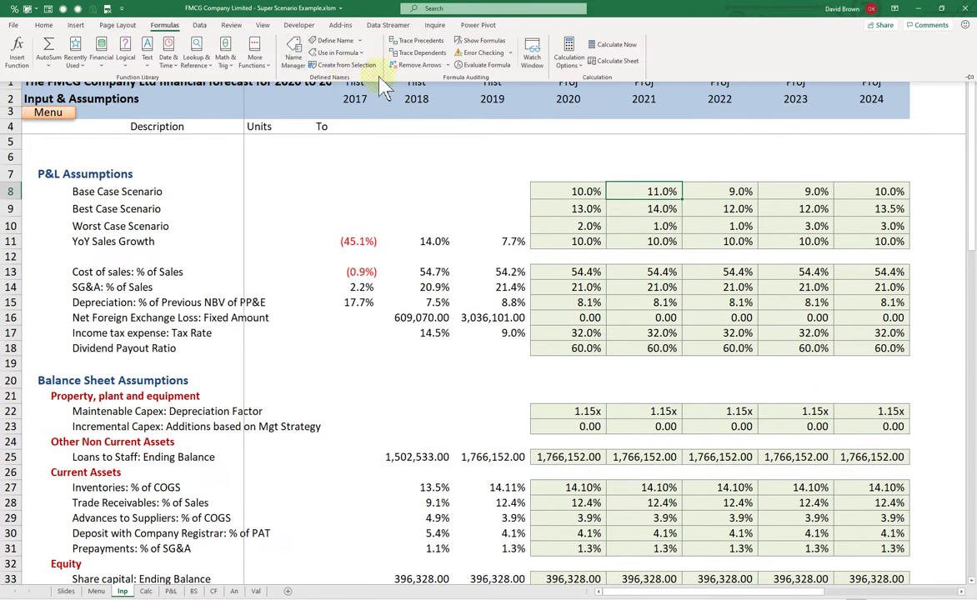
left_click(427, 55)
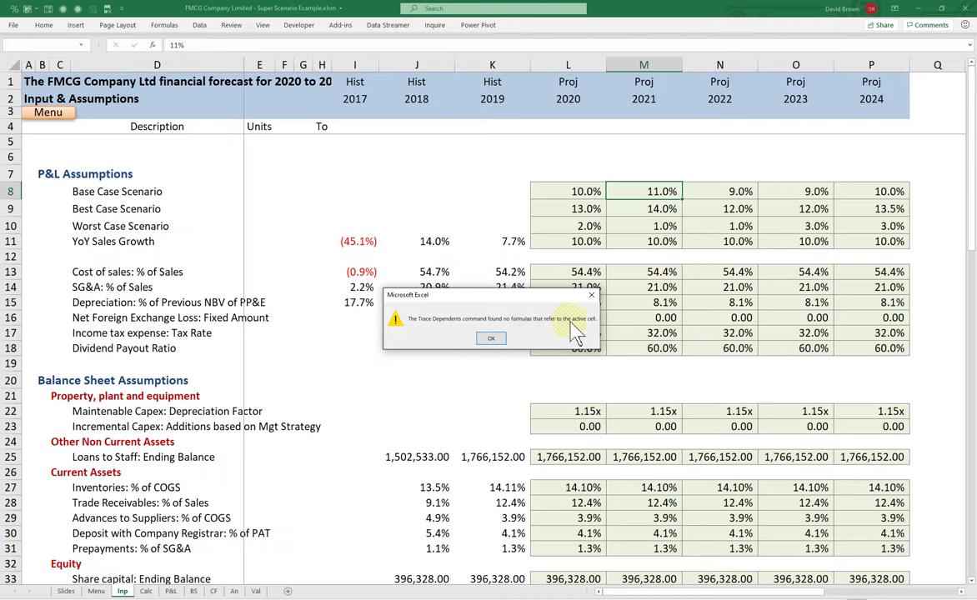
left_click(492, 338)
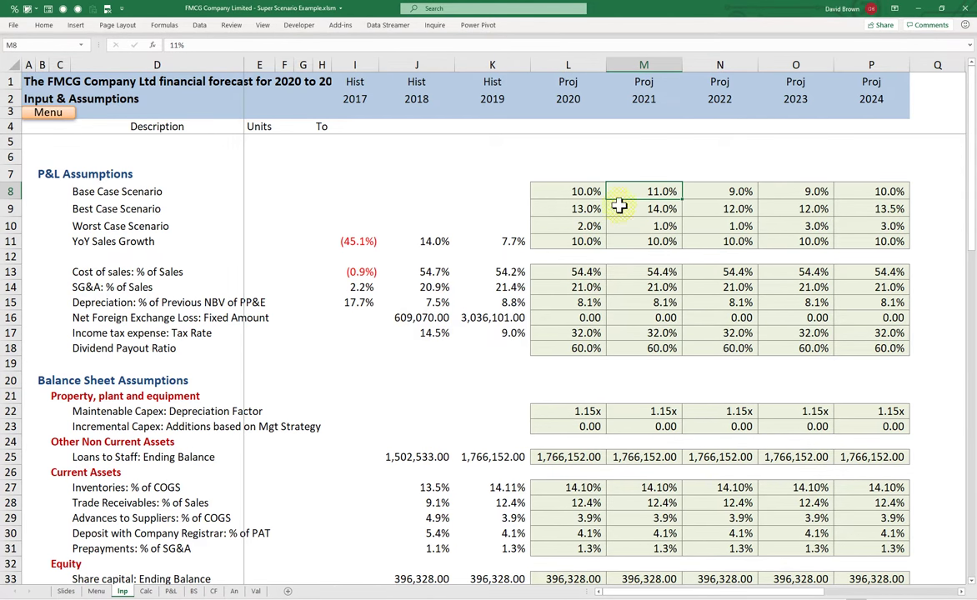
left_click(588, 225)
left_click_drag(590, 198, 888, 221)
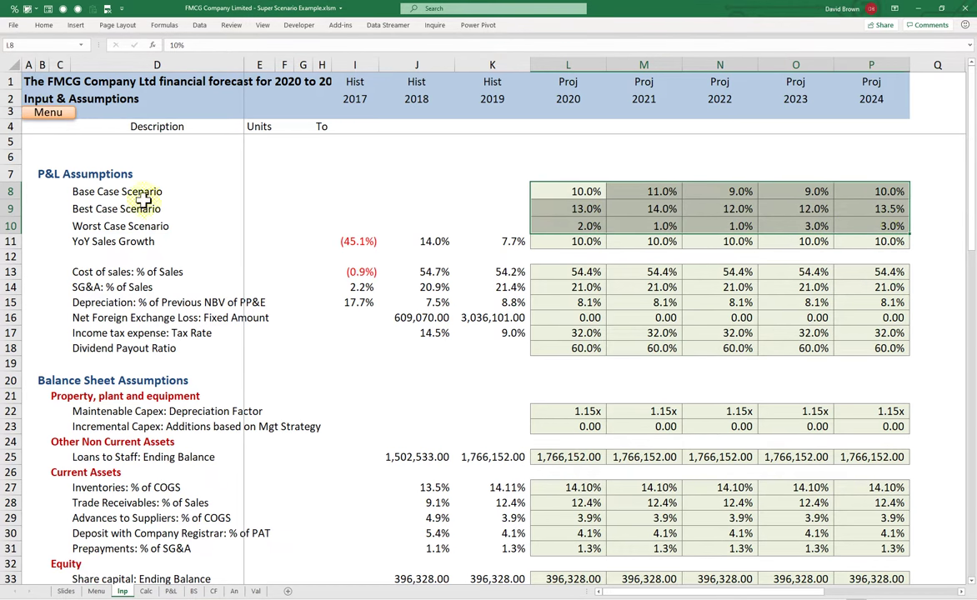
left_click_drag(158, 191, 593, 216)
left_click_drag(844, 238, 867, 225)
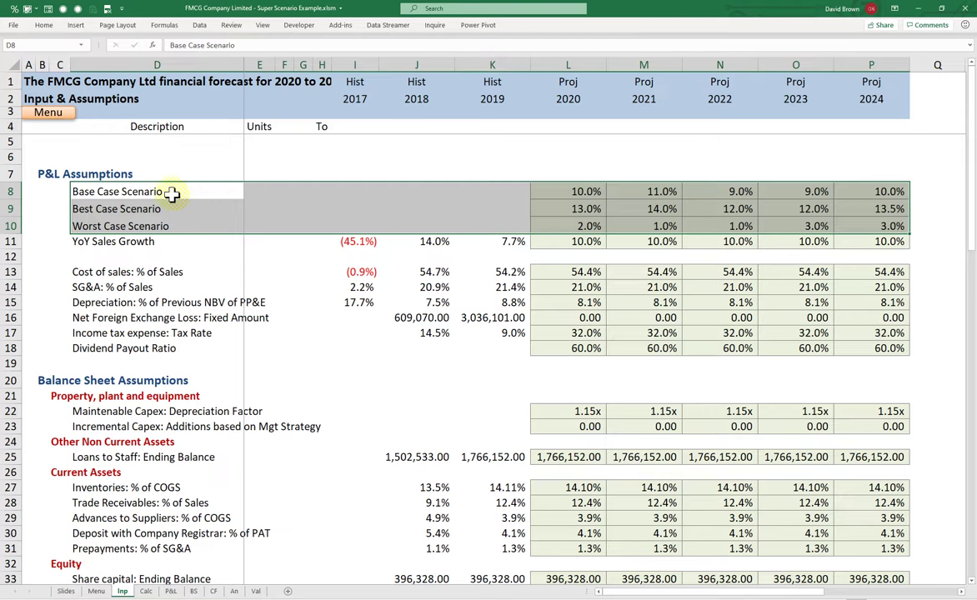
Select the scenario labels D8:D10 and start naming them in the Name Box.
left_click_drag(161, 192, 150, 221)
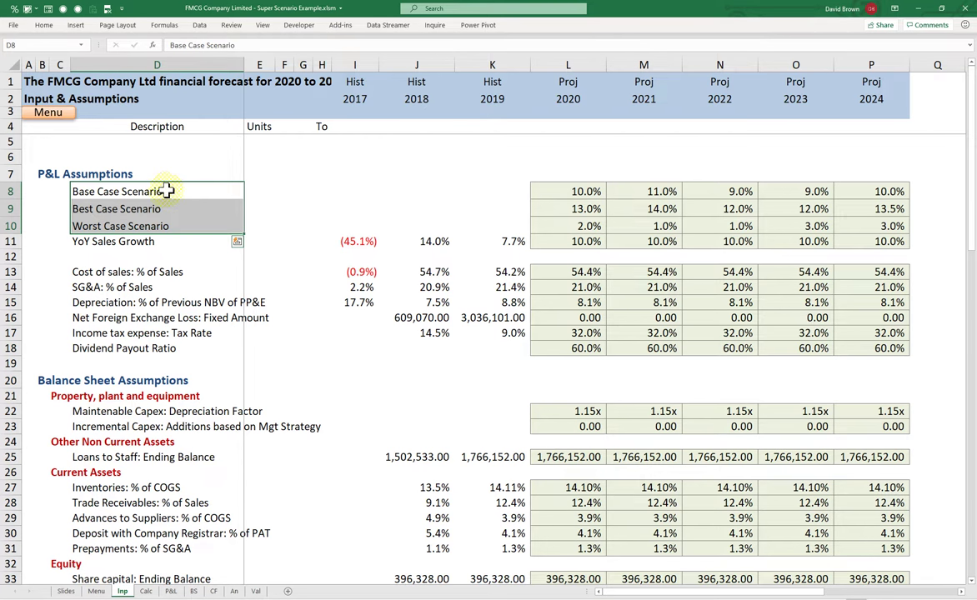
left_click_drag(167, 192, 263, 192)
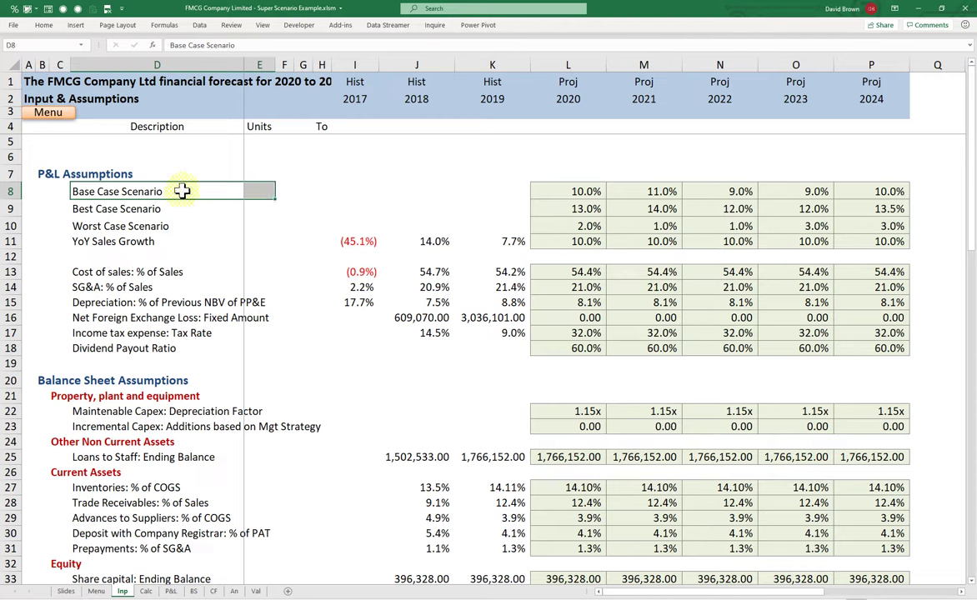
left_click_drag(181, 191, 169, 226)
left_click(252, 191)
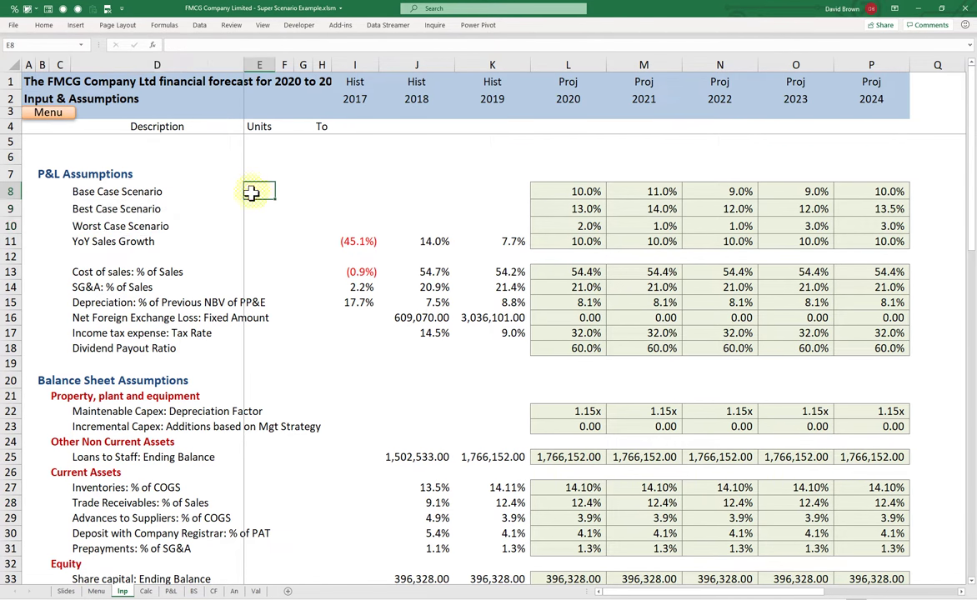
left_click(258, 241)
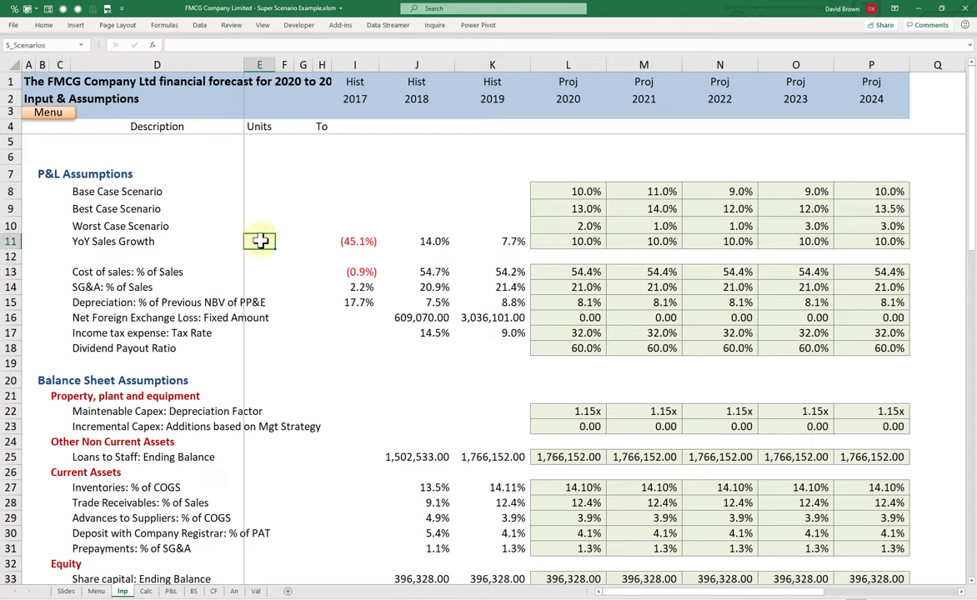
left_click(155, 192)
left_click(145, 208)
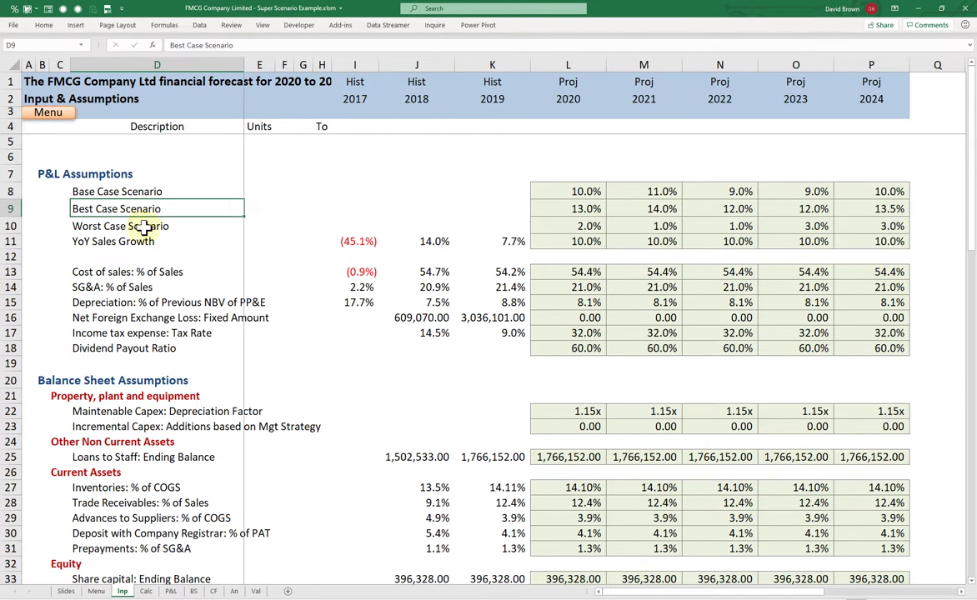
left_click(144, 225)
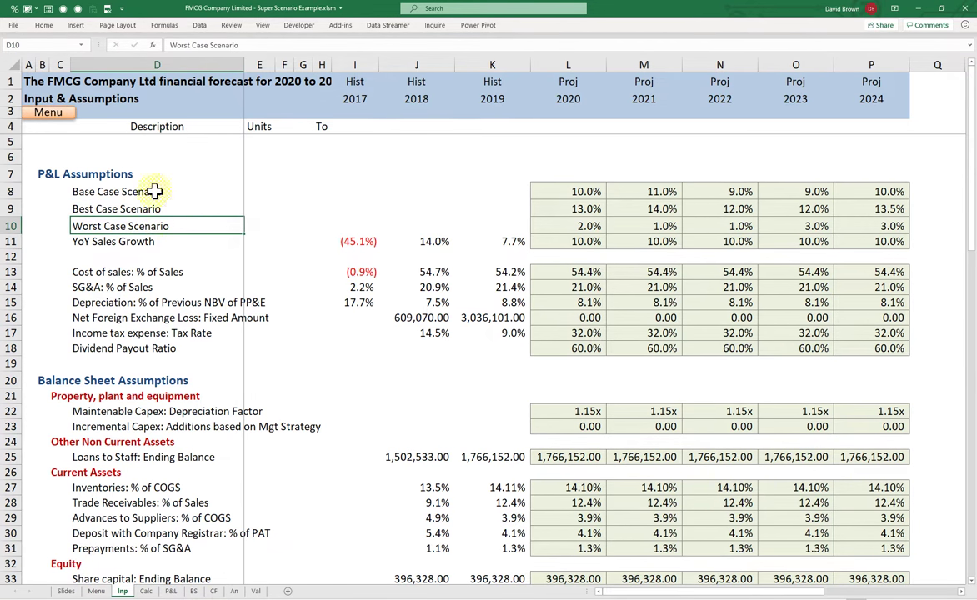
left_click_drag(146, 192, 153, 223)
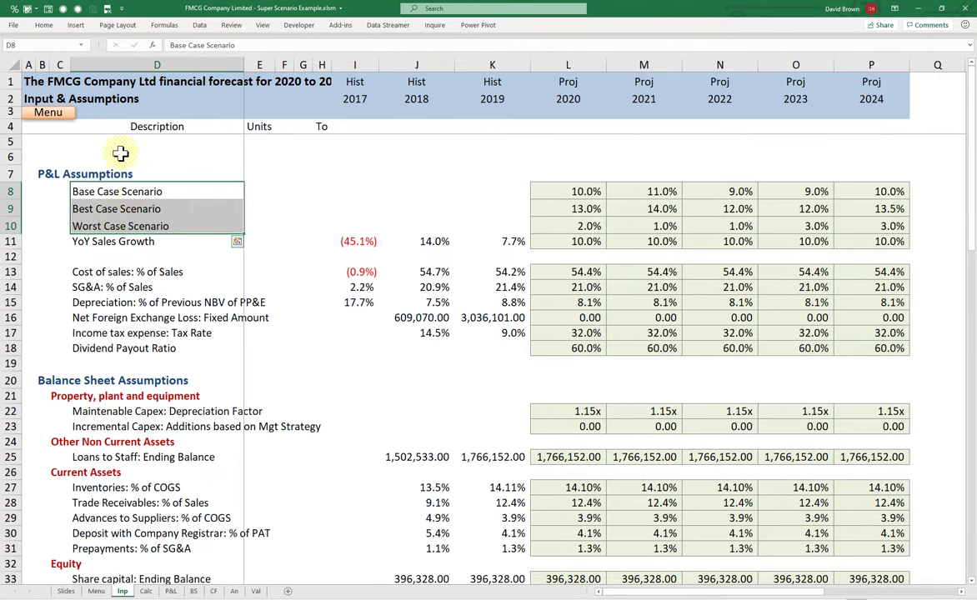
left_click(40, 47)
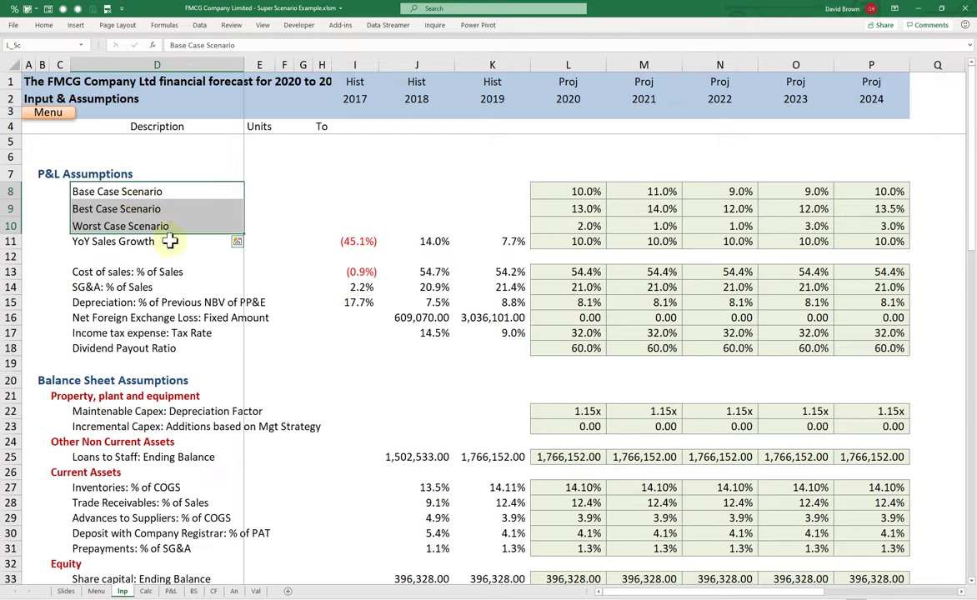
Confirm E11 is named S_Scenarios and check the range name on D8:D10.
left_click(265, 239)
left_click(138, 191)
left_click(144, 212)
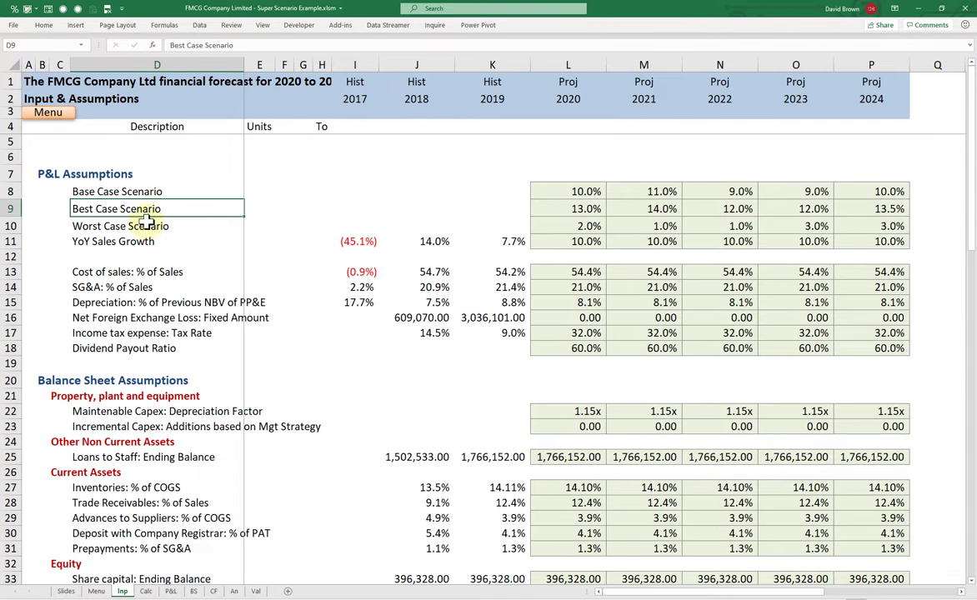
left_click(147, 223)
left_click(260, 241)
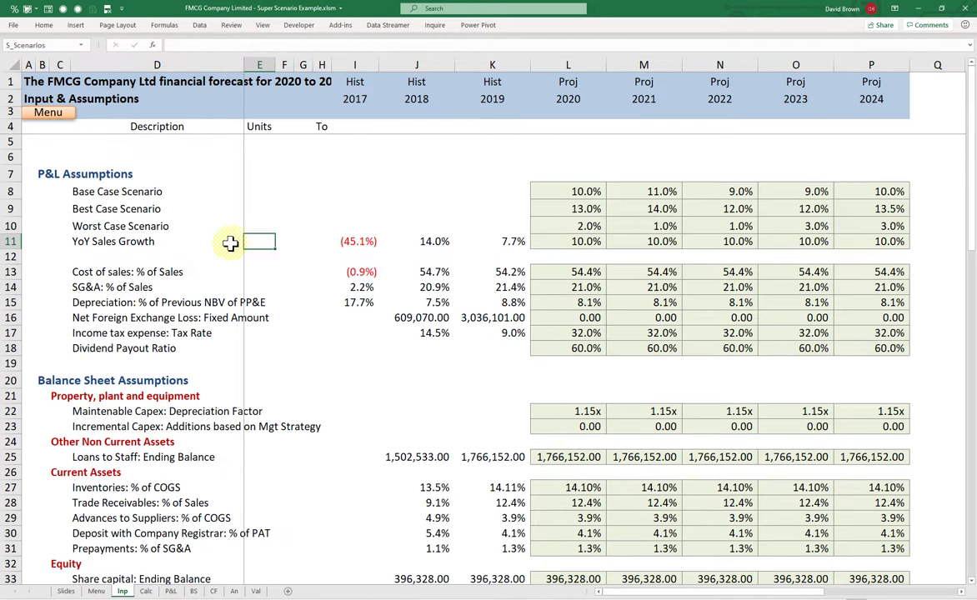
left_click(232, 241)
left_click(263, 240)
left_click_drag(226, 244, 259, 244)
left_click(260, 243)
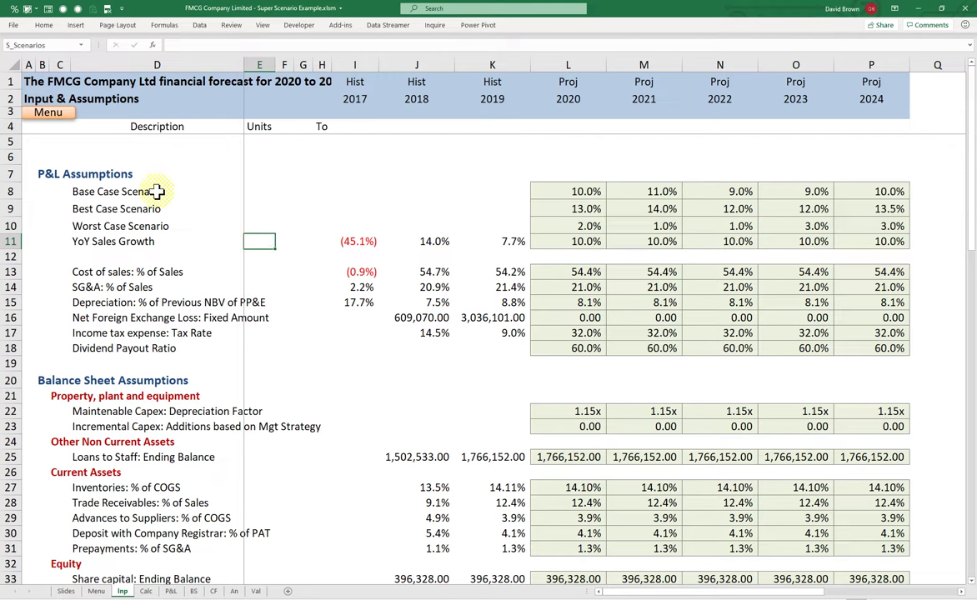
left_click_drag(157, 191, 153, 226)
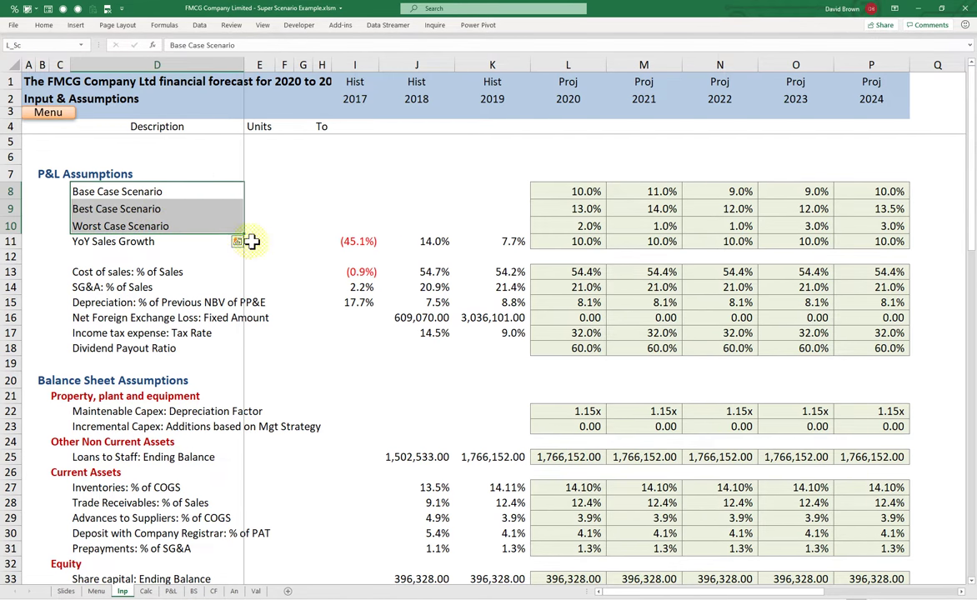
left_click(258, 242)
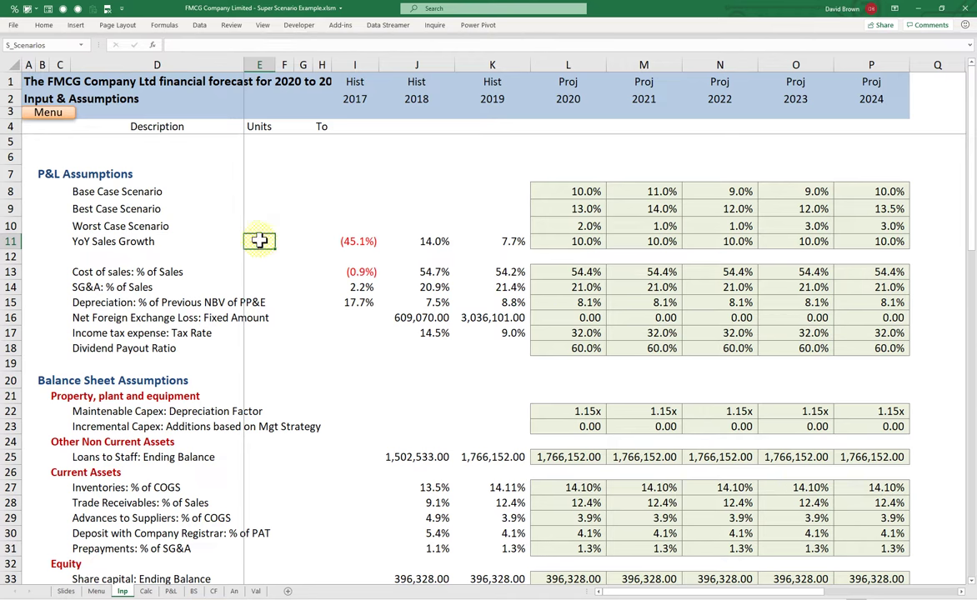
Apply the Input cell style from Cell Styles to selector cell E11 (S_Scenarios).
left_click(46, 26)
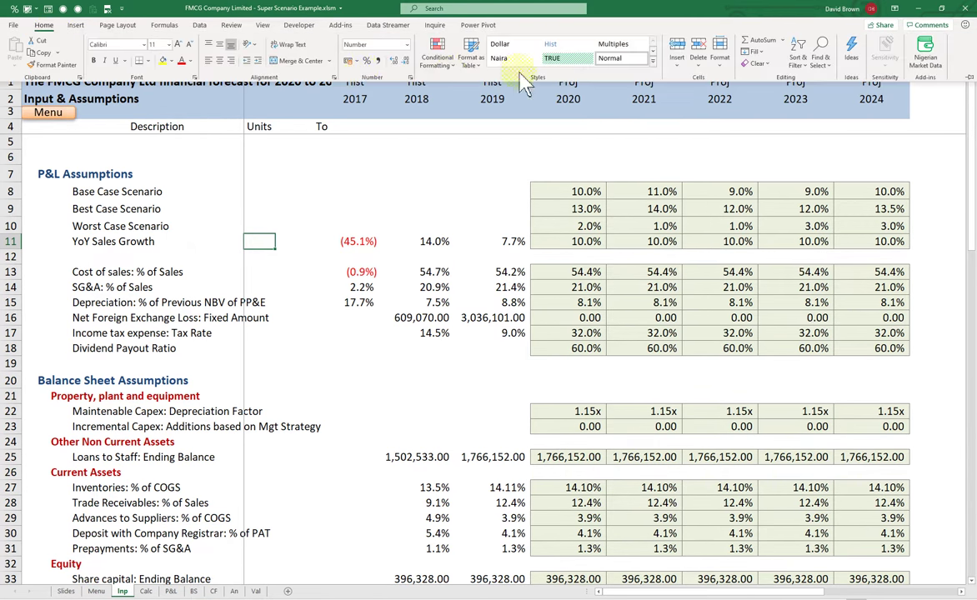
left_click(654, 61)
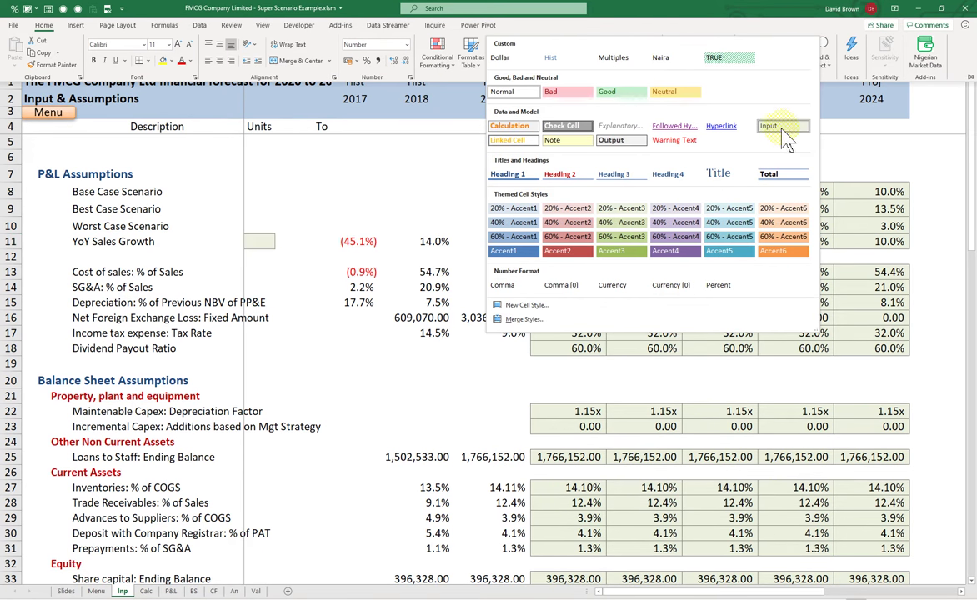
left_click(781, 133)
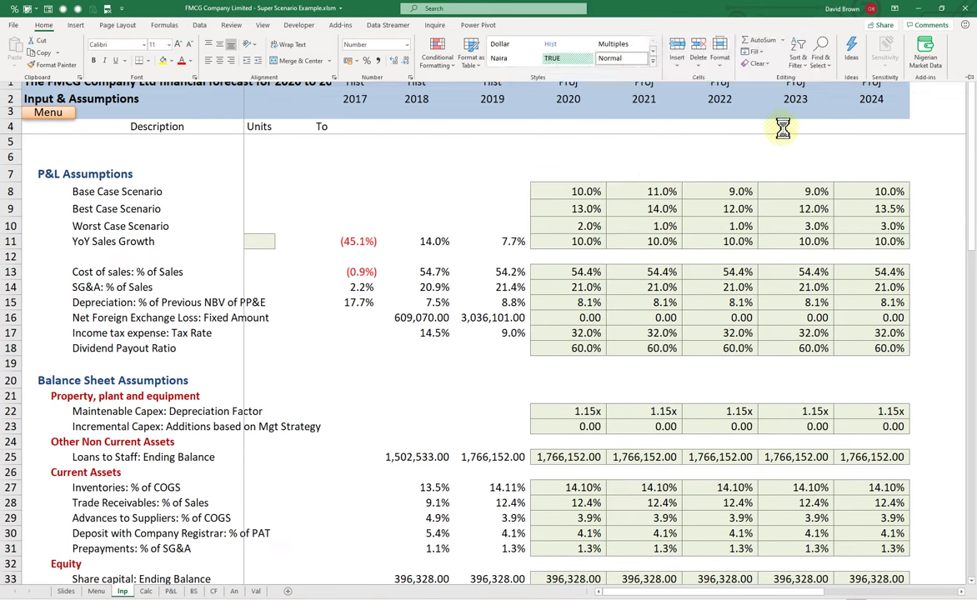
left_click(263, 242)
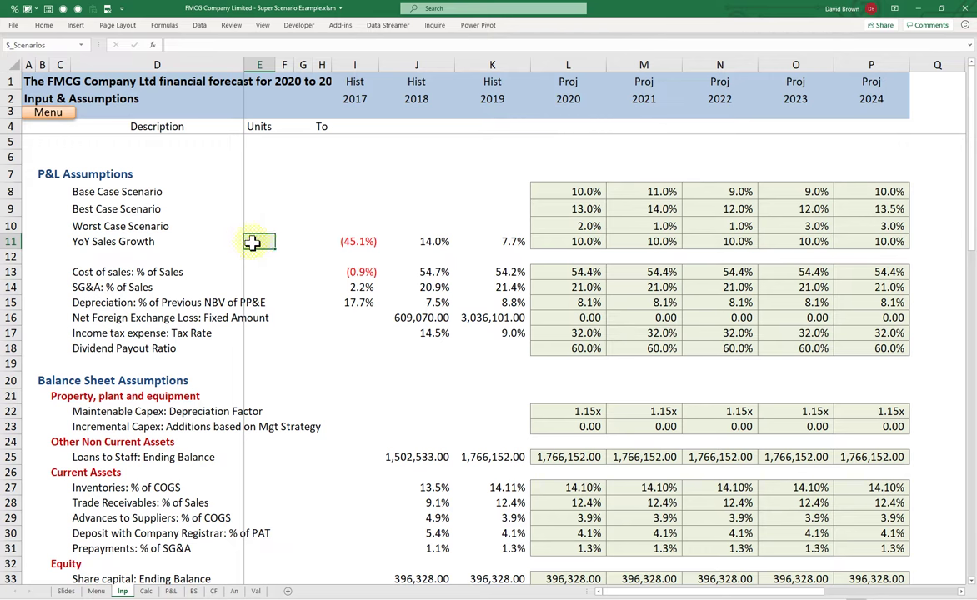
Name the scenario label range D8:D10 'L_Scenarios'.
left_click_drag(140, 193, 137, 226)
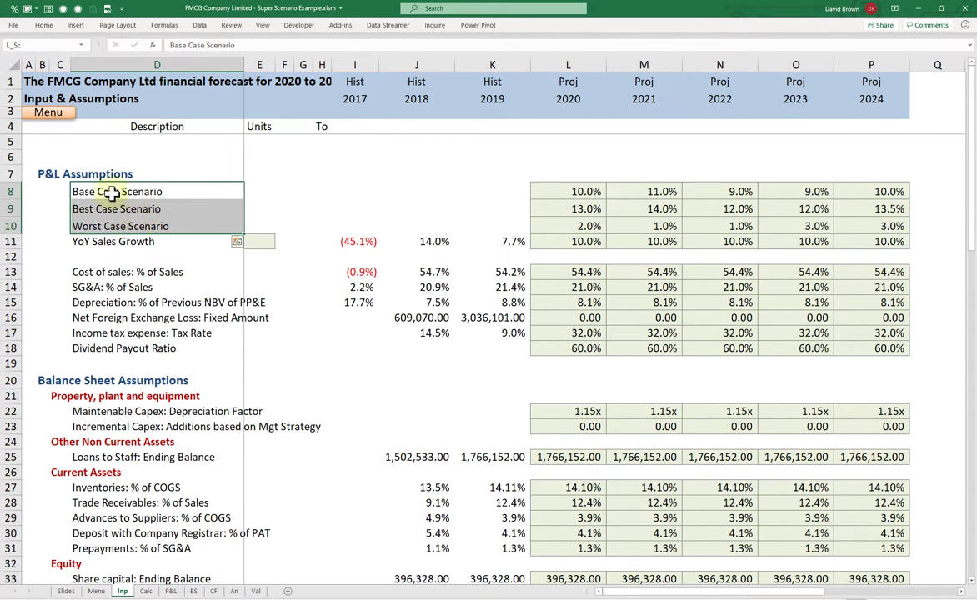
left_click(29, 46)
type("L_Scenarios")
key("Return")
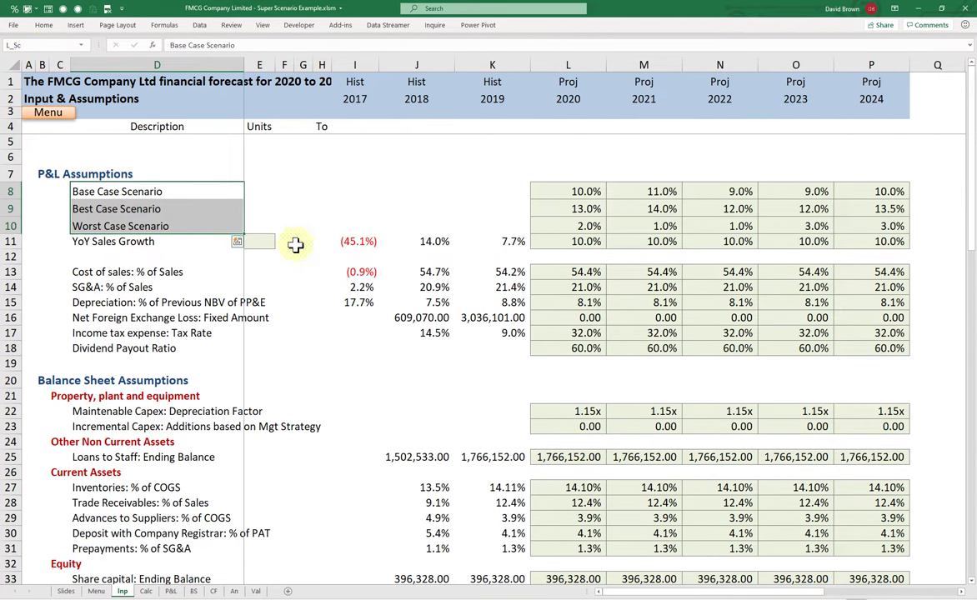
Enter 1 in selector cell E11 after checking the existing range names.
left_click(262, 242)
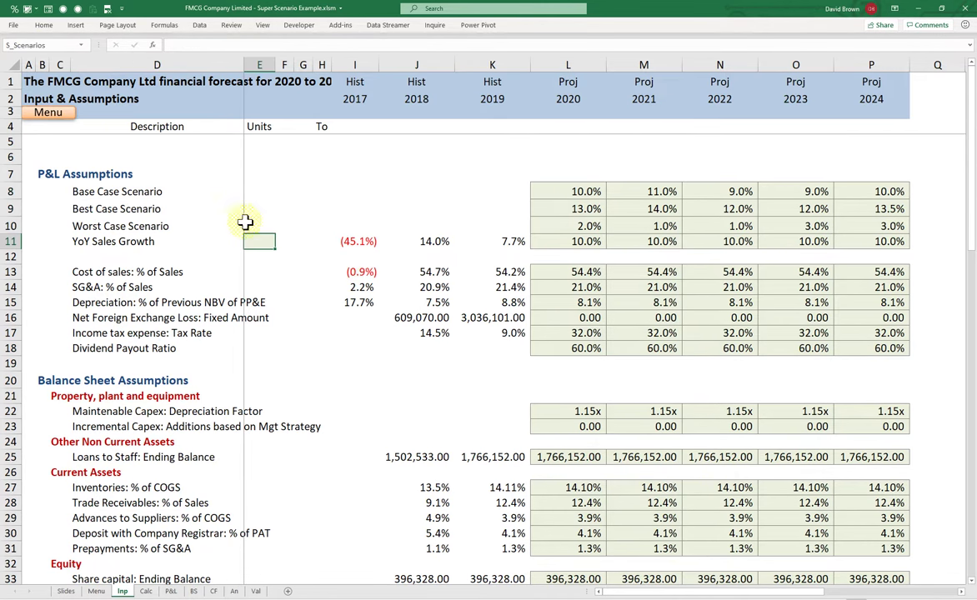
left_click(61, 46)
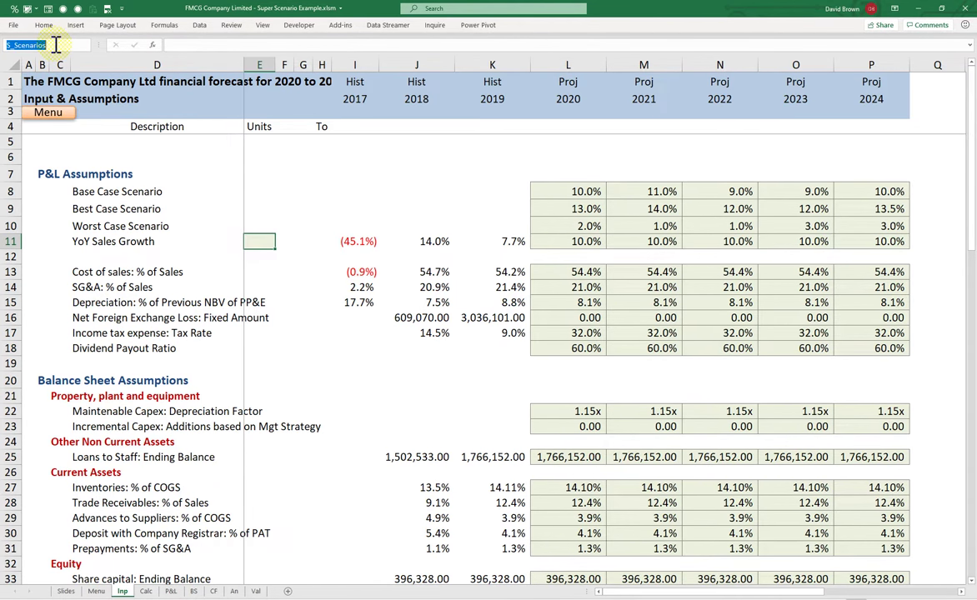
type("S_sc")
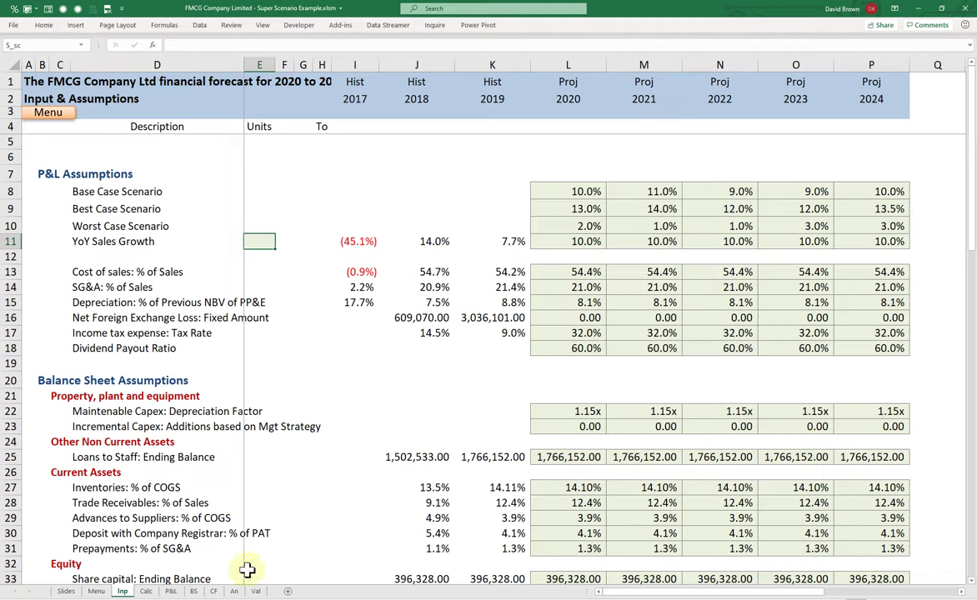
left_click(219, 244)
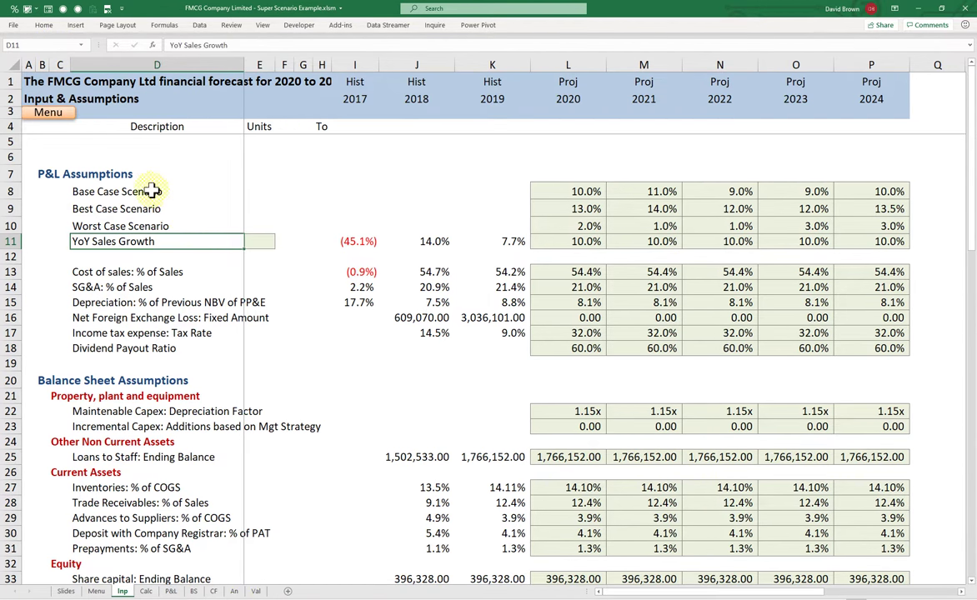
left_click_drag(133, 191, 175, 223)
left_click(261, 241)
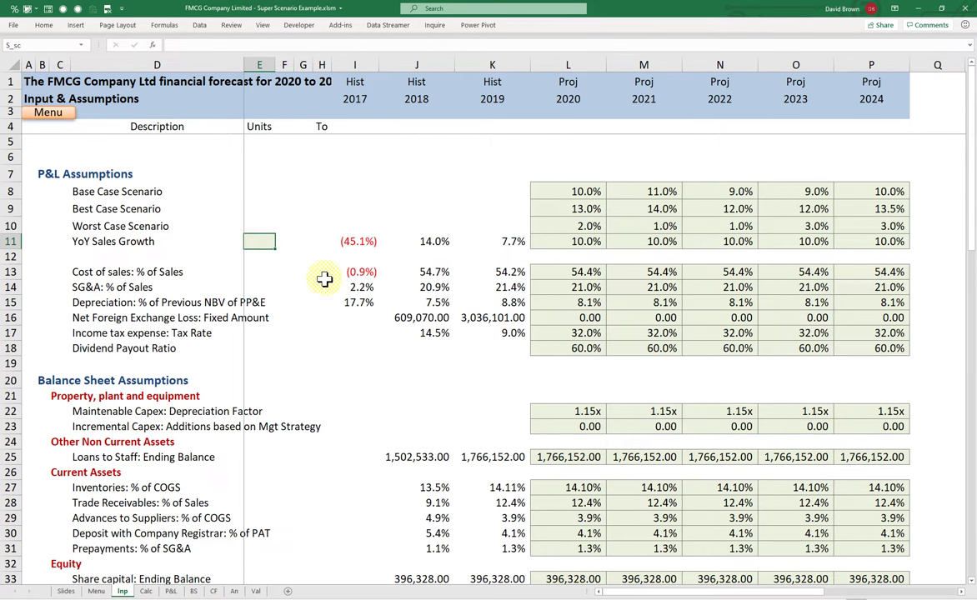
type("1")
key("ctrl+Return")
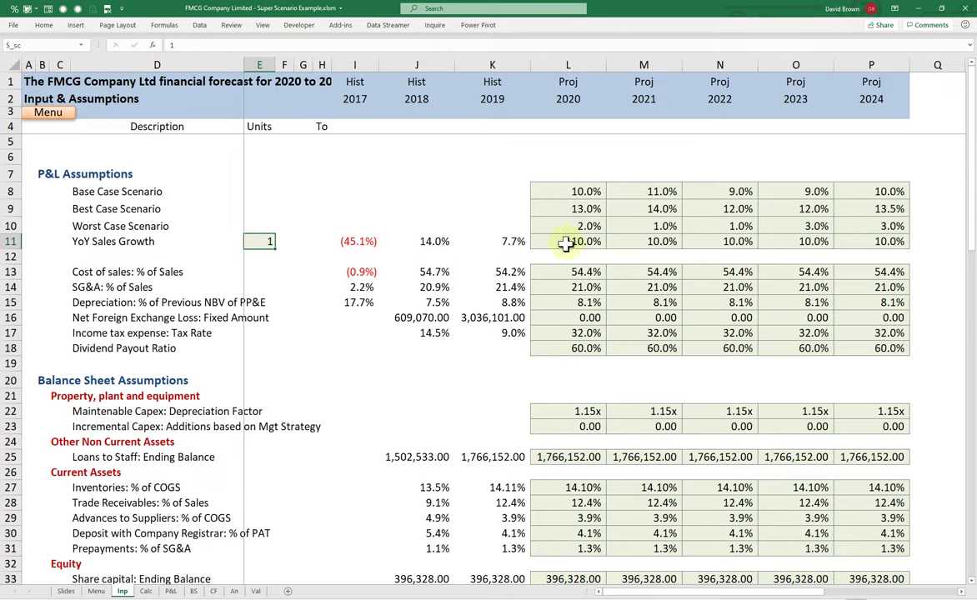
left_click_drag(567, 241, 844, 238)
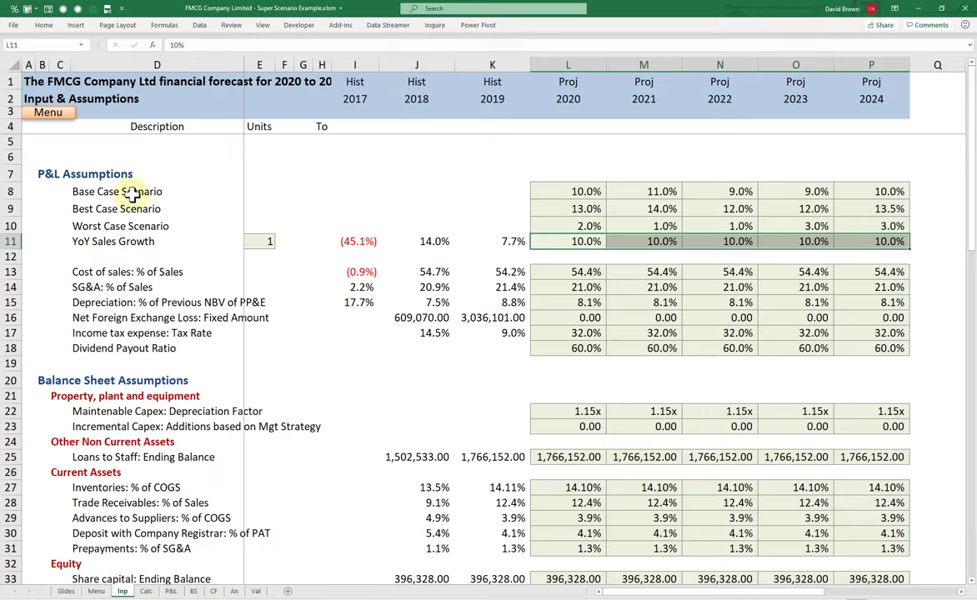
left_click(261, 241)
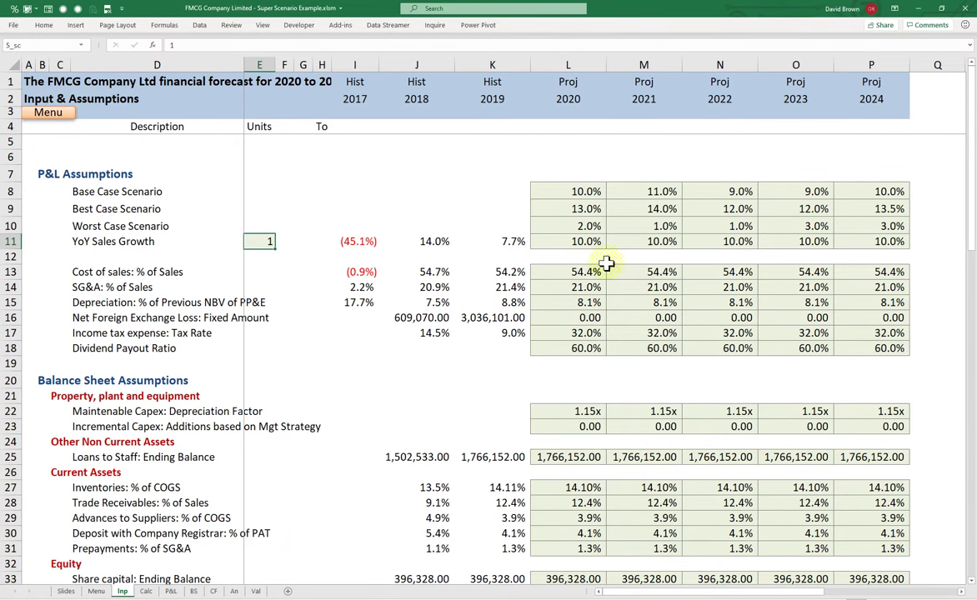
left_click(579, 242)
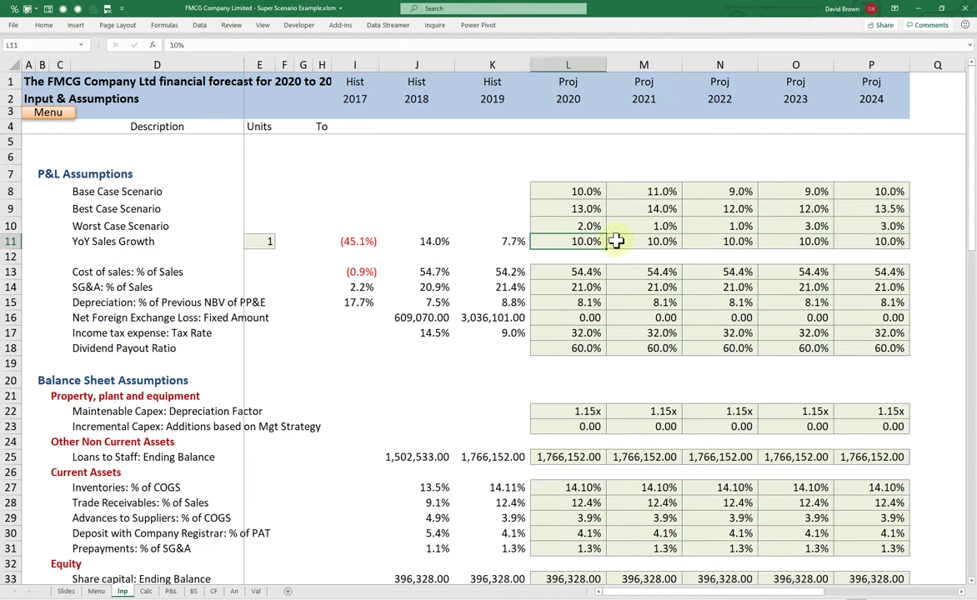
left_click_drag(615, 241, 856, 240)
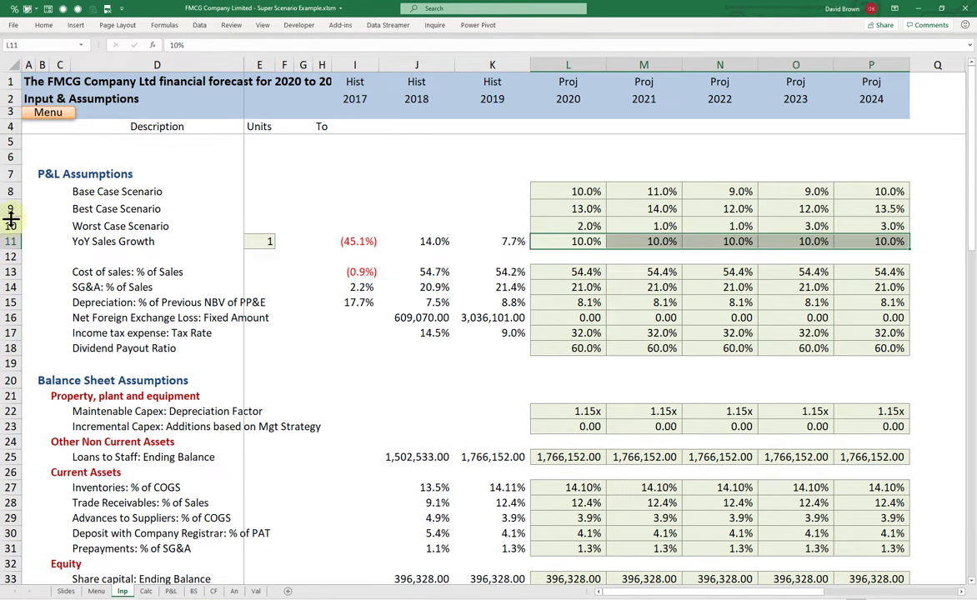
left_click(575, 241)
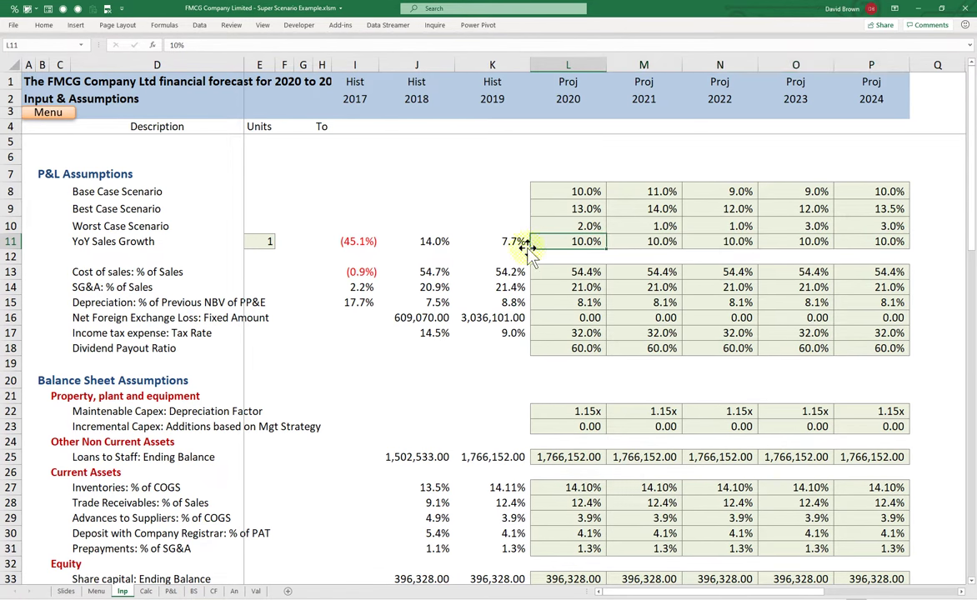
left_click(506, 240)
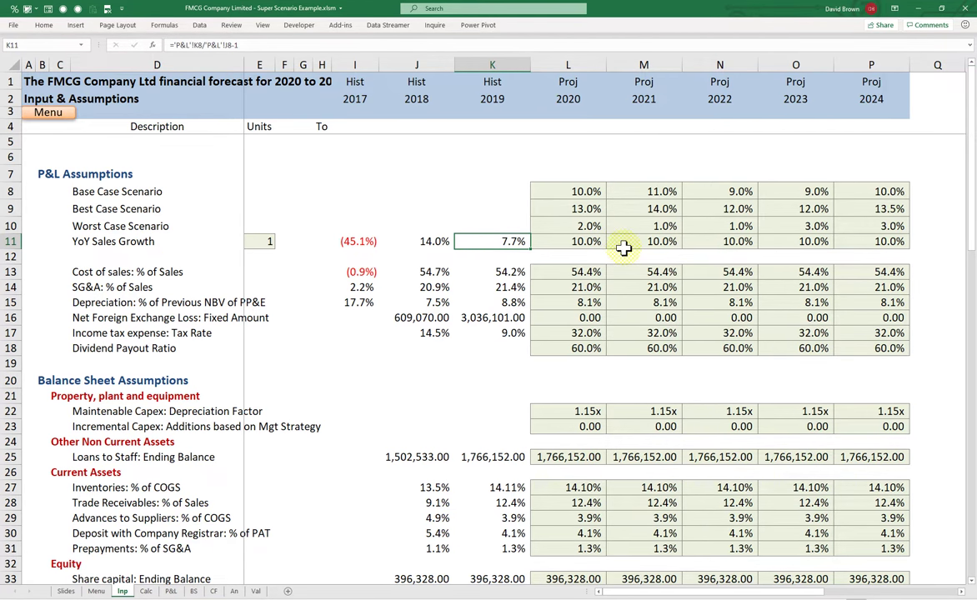
left_click(44, 25)
left_click(38, 52)
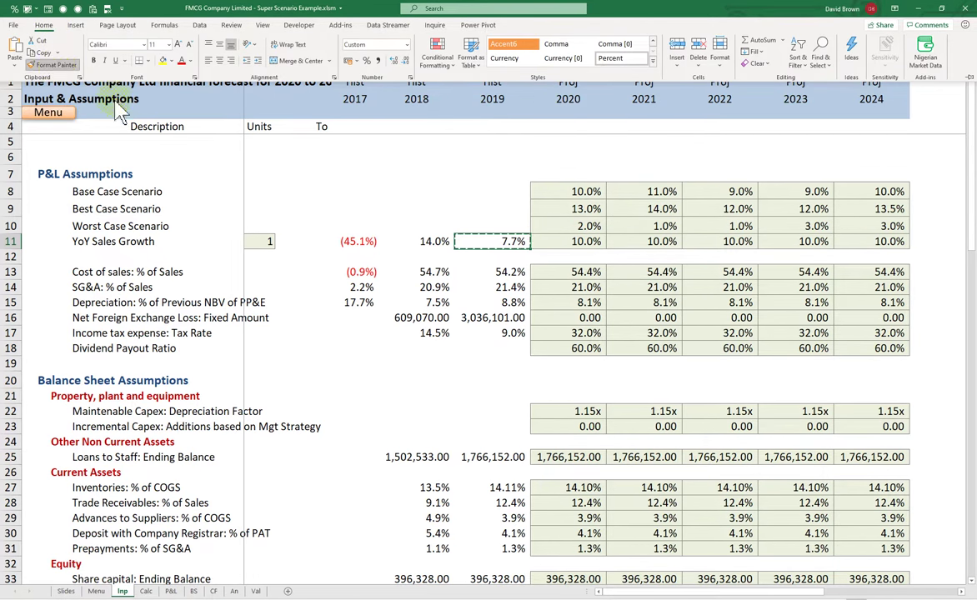
left_click(584, 246)
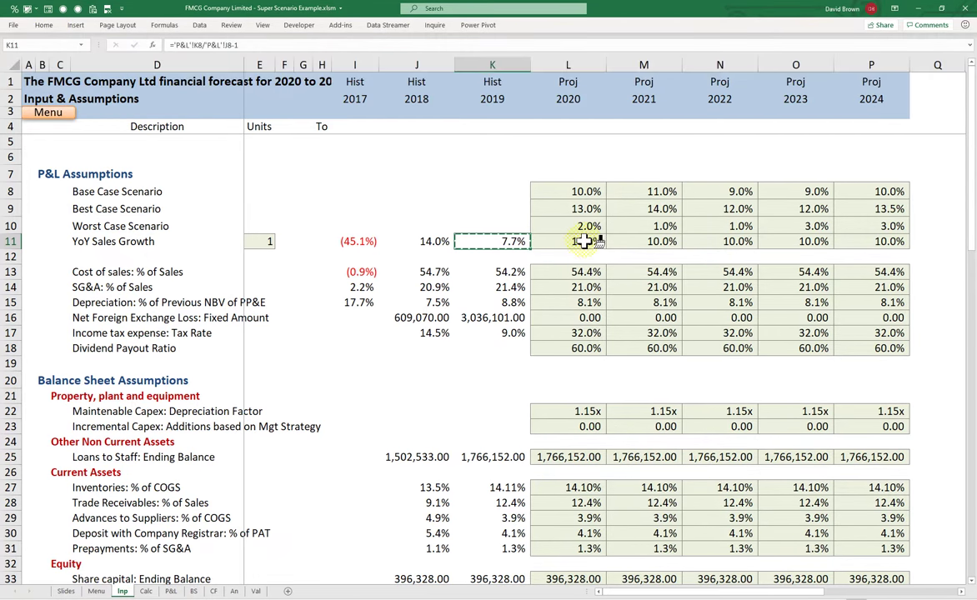
left_click_drag(584, 241, 858, 240)
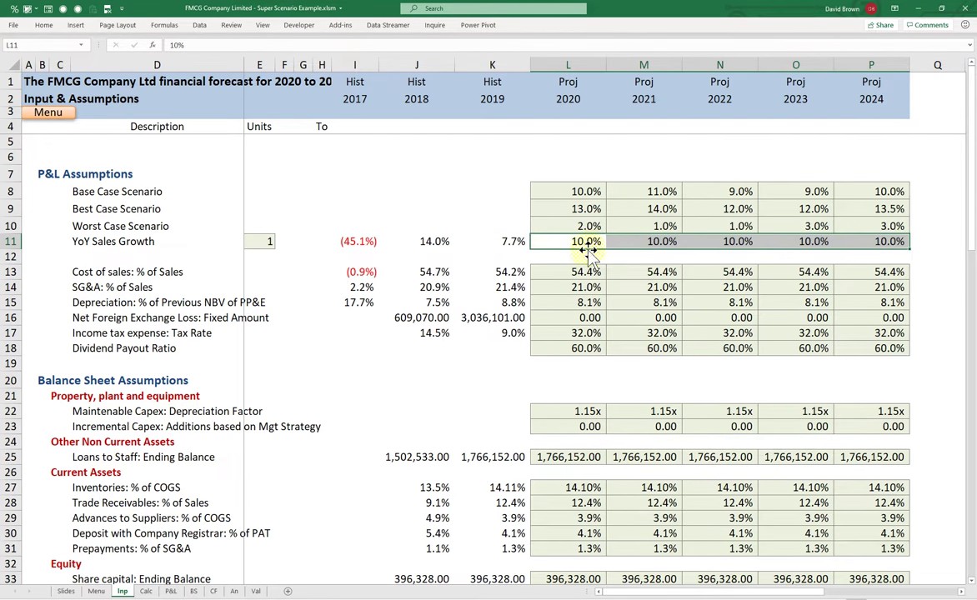
left_click(492, 226)
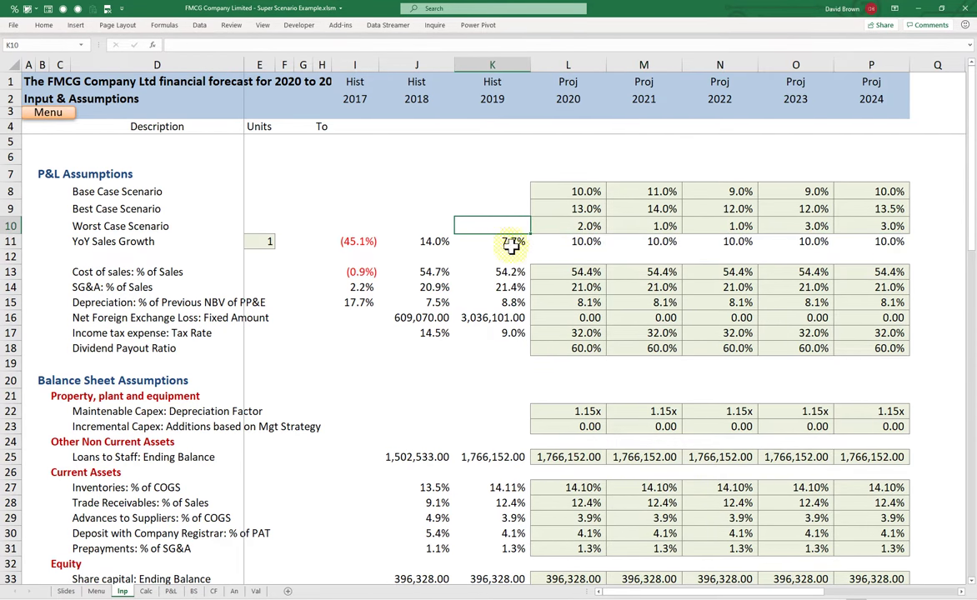
left_click(511, 242)
left_click(580, 241)
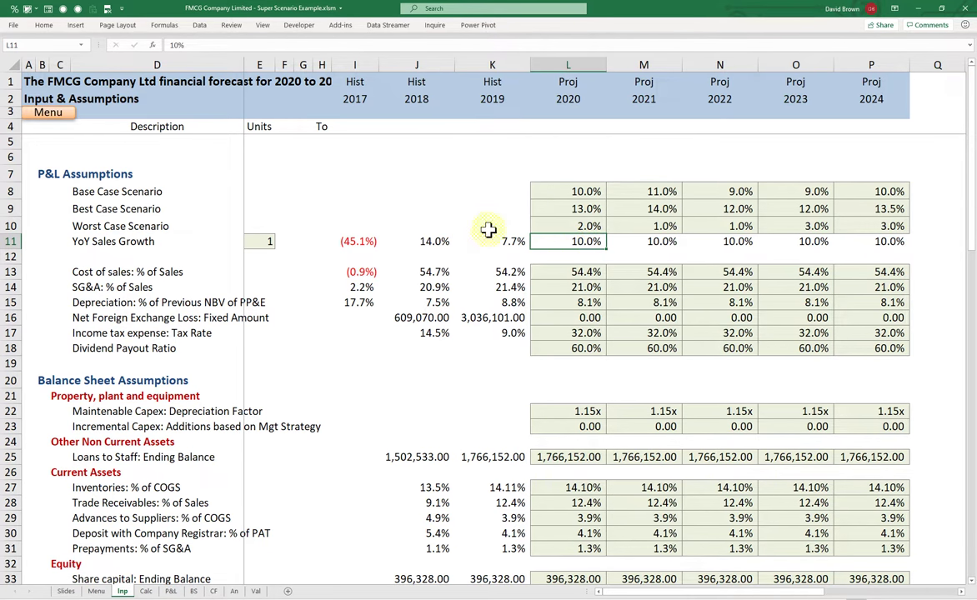
left_click(266, 241)
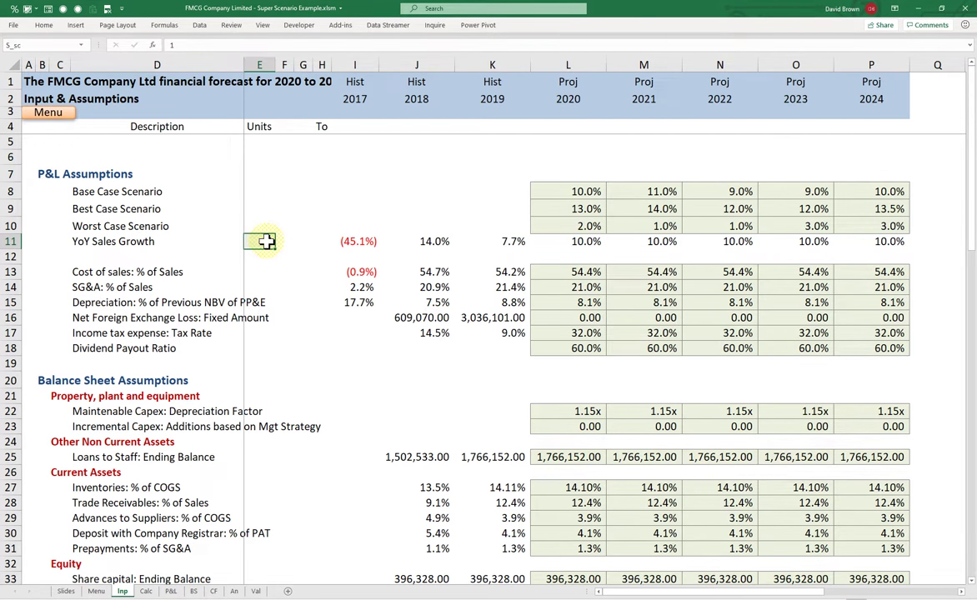
Set selector E11 to 2 and check the 2020 growth and Best Case values.
left_click(572, 191)
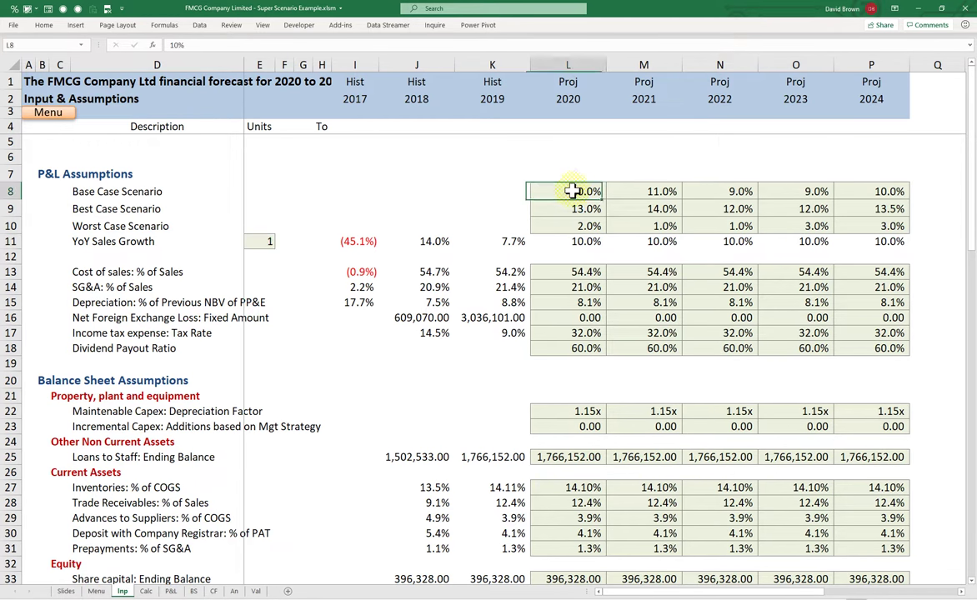
left_click(264, 242)
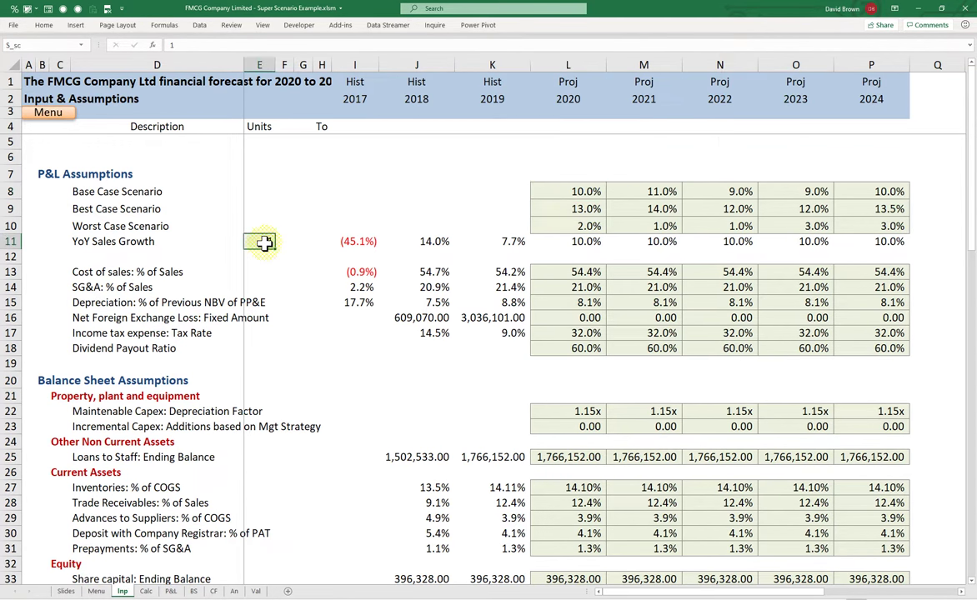
type("2")
key("Return")
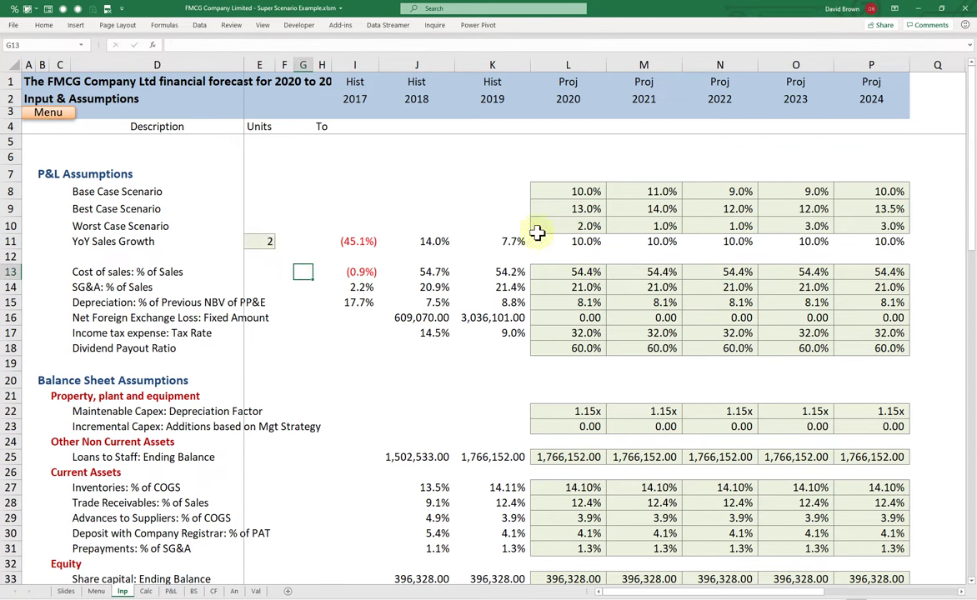
left_click(570, 241)
left_click(577, 210)
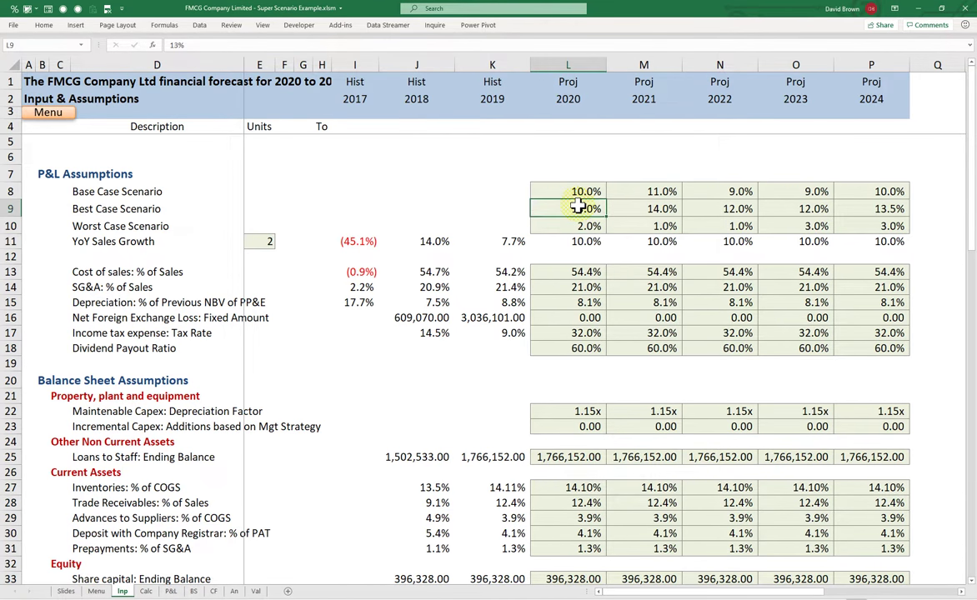
Change E11 to 3 and begin a formula with = in 2020 growth cell L11.
left_click(261, 239)
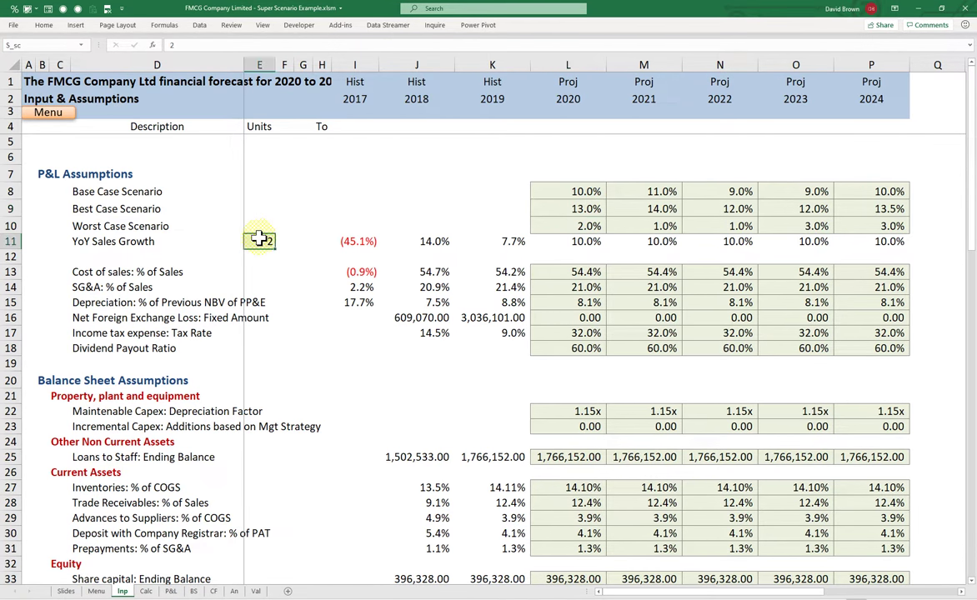
type("3")
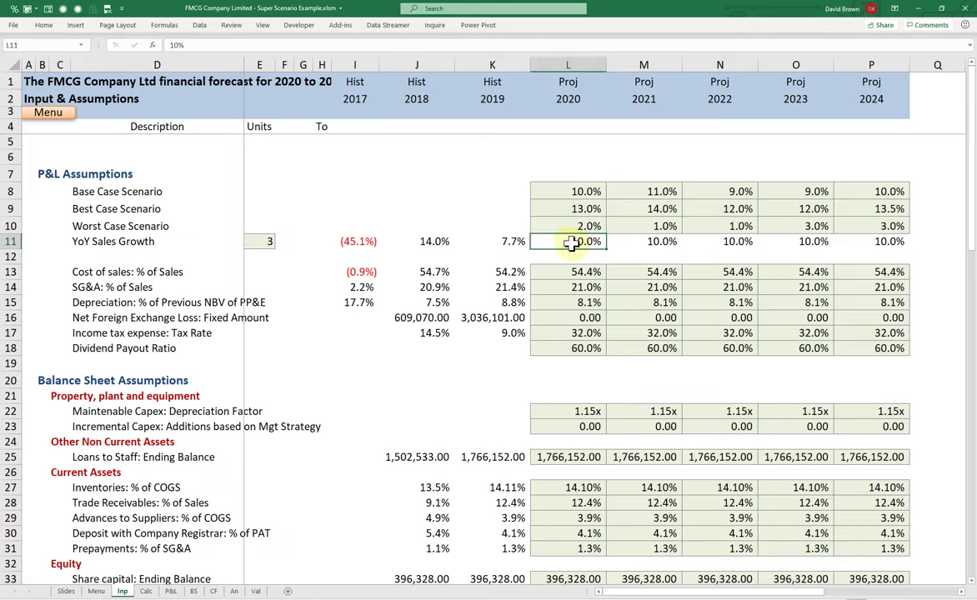
left_click(588, 225)
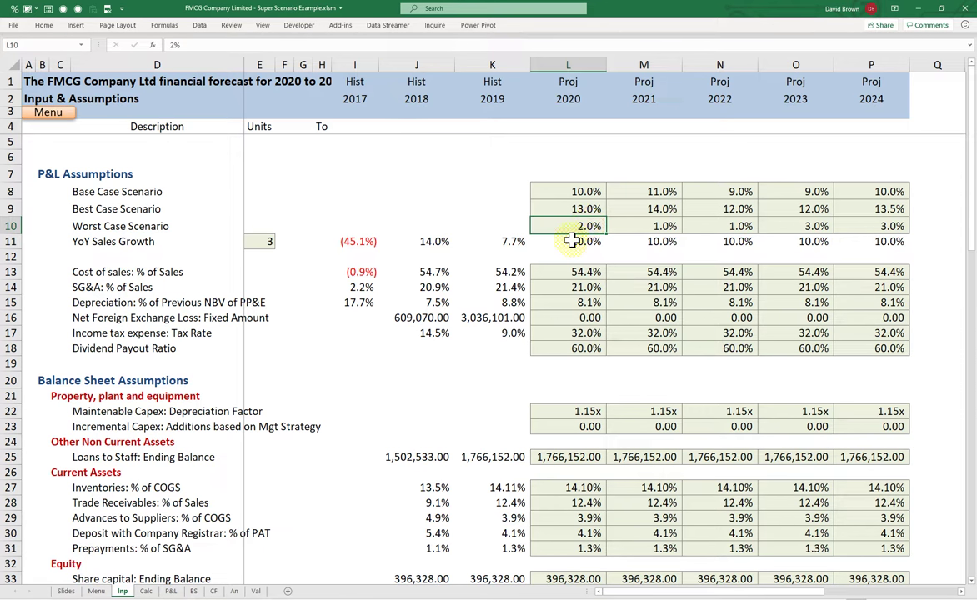
left_click(571, 241)
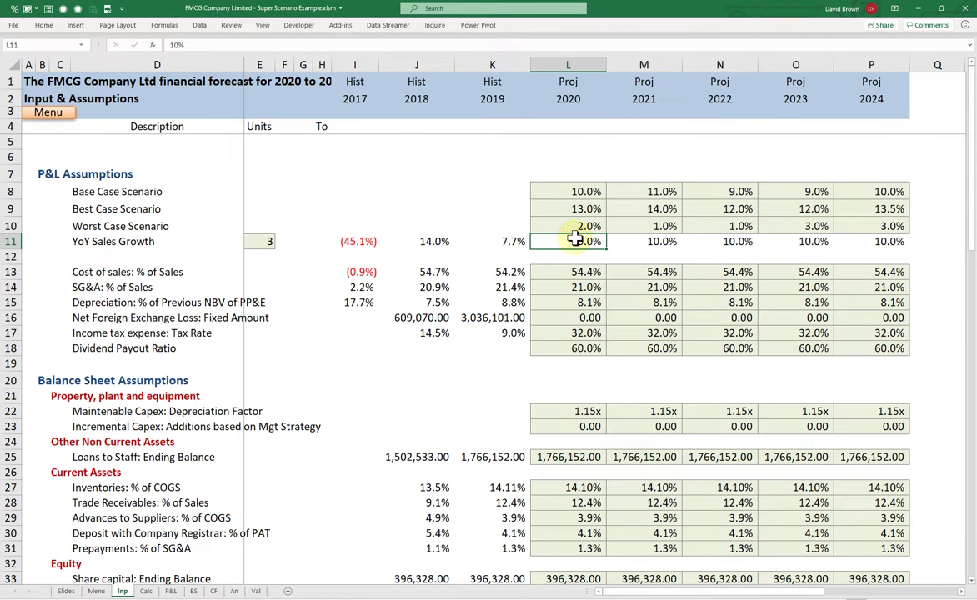
type("=")
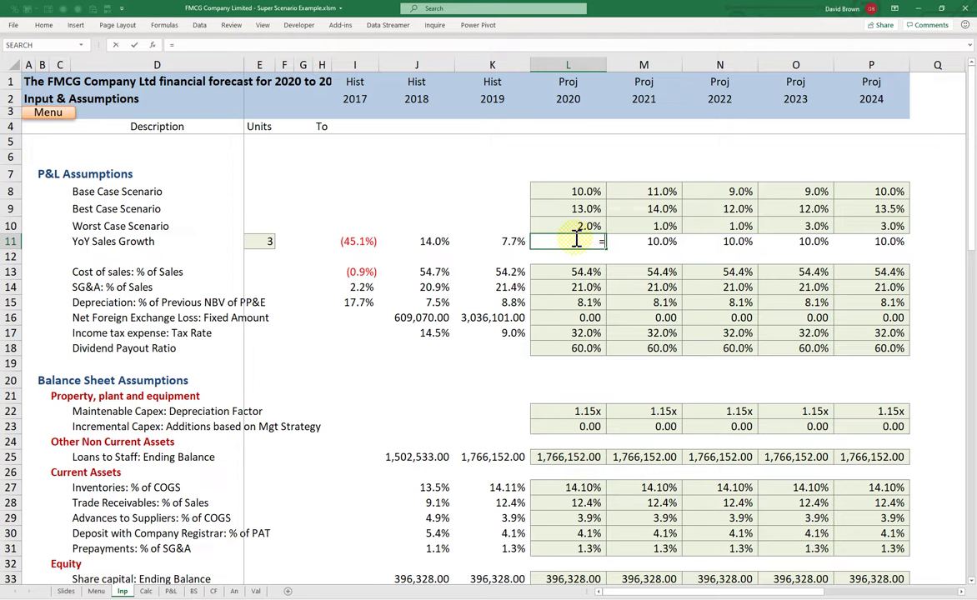
Enter =INDEX(L8:L10,S_sc) in L11 so 2020 growth follows the chosen scenario.
type("index")
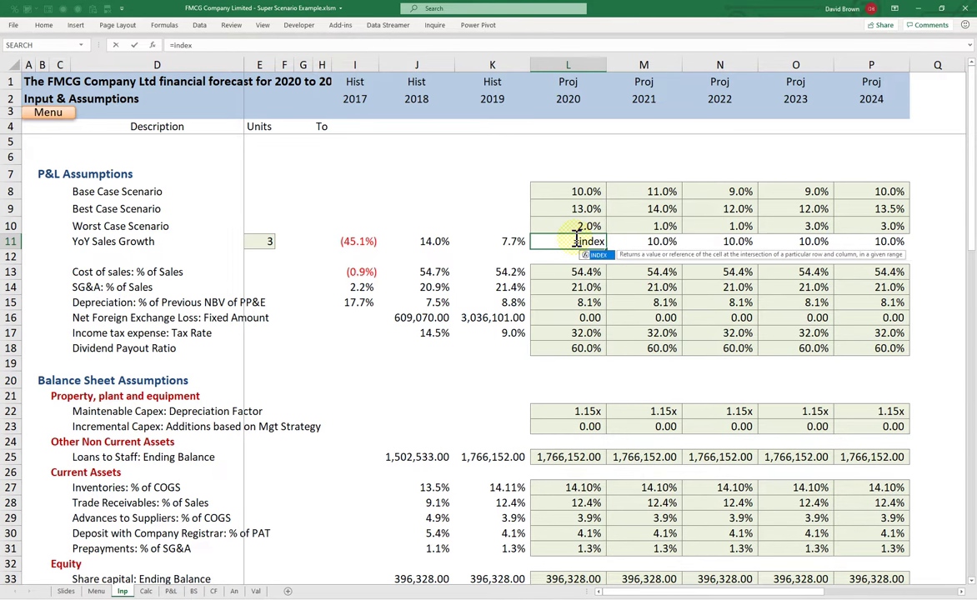
key("Tab")
key("Up")
key("Up")
key("Up")
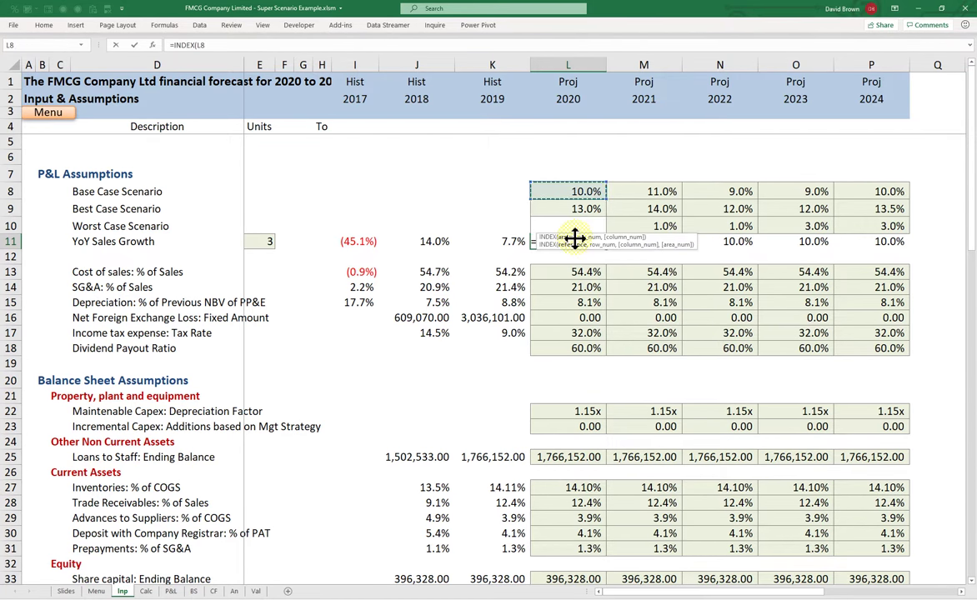
key("shift+Down")
key("shift+Down")
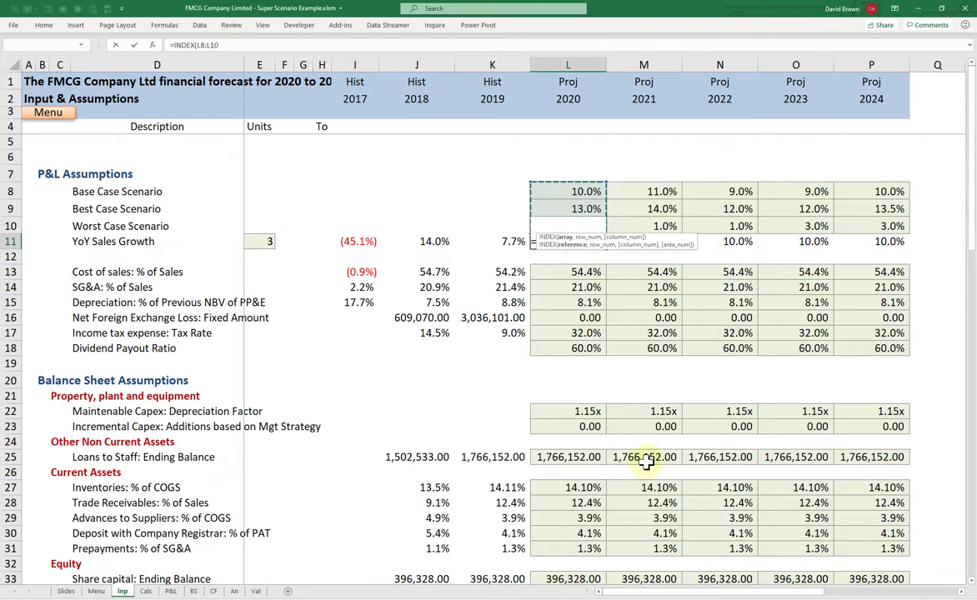
left_click_drag(661, 241, 767, 275)
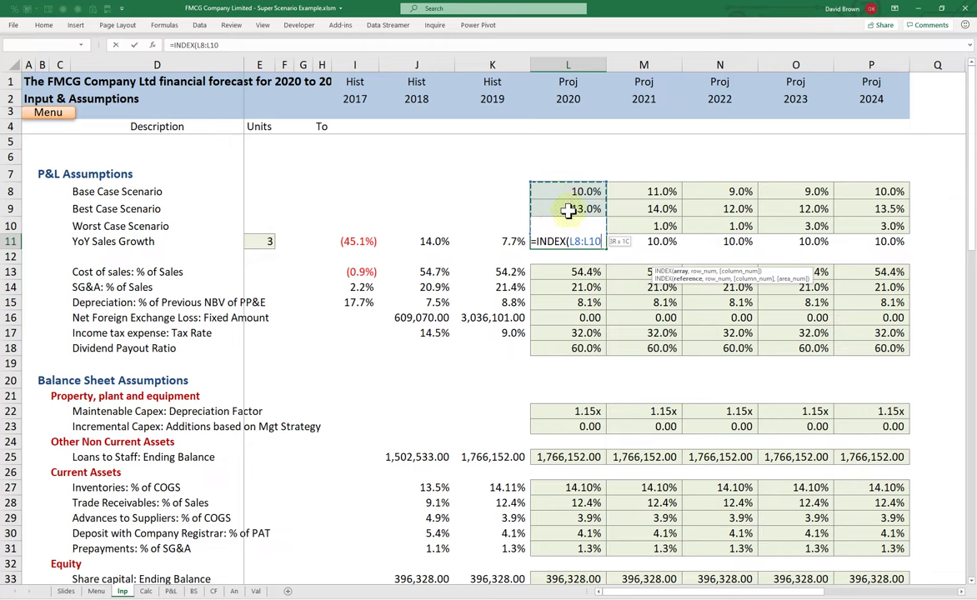
type(",")
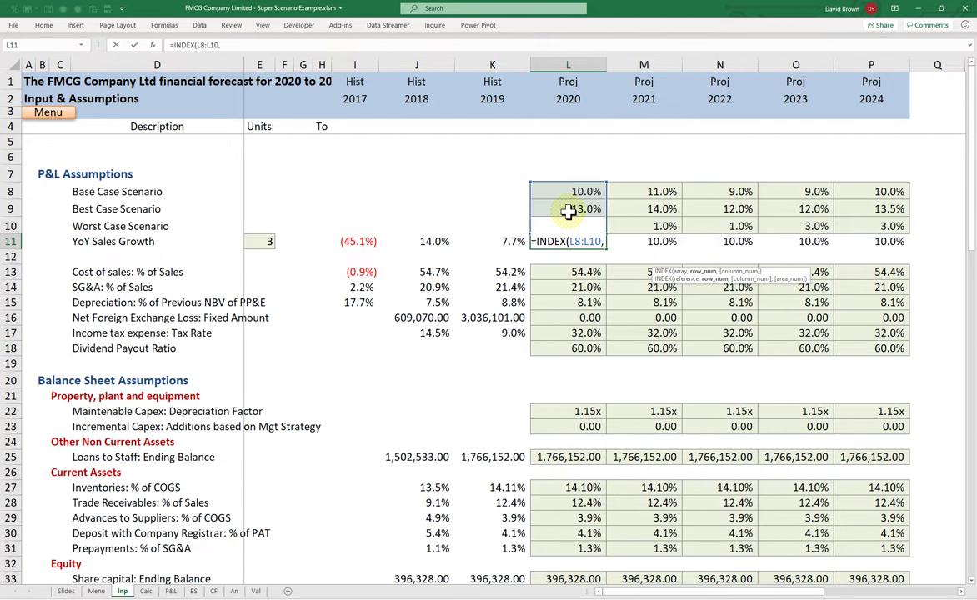
type("sc")
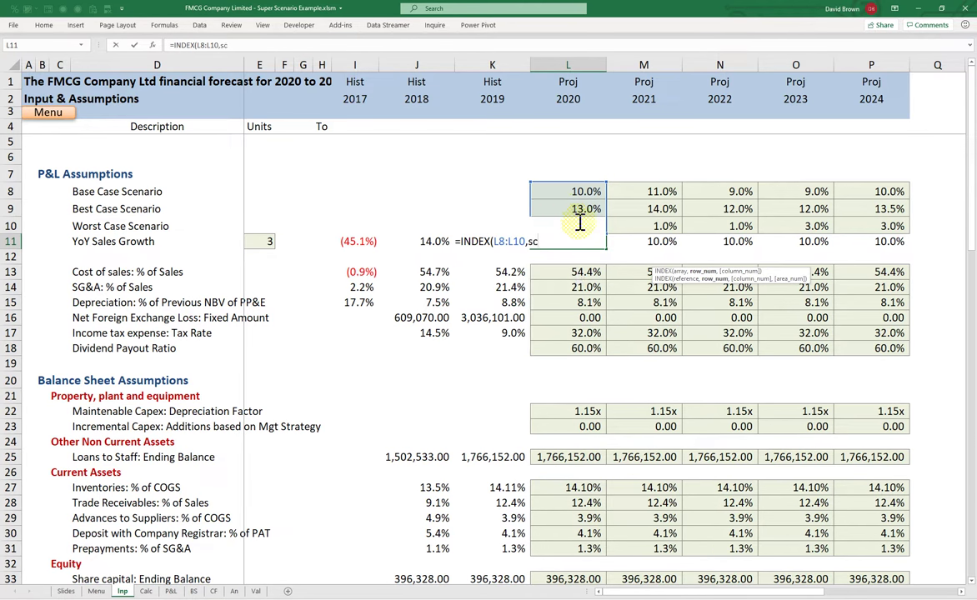
key("BackSpace")
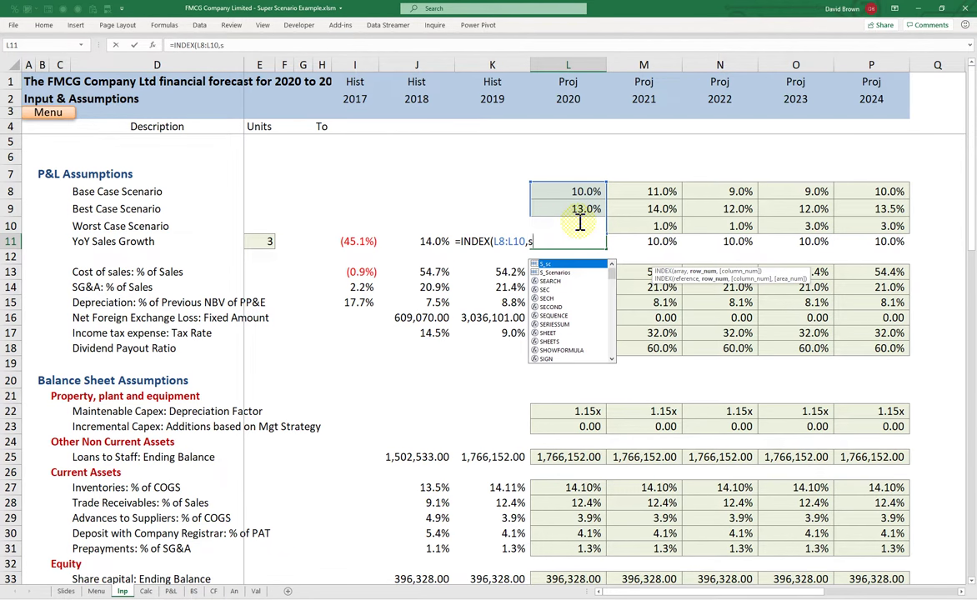
key("Tab")
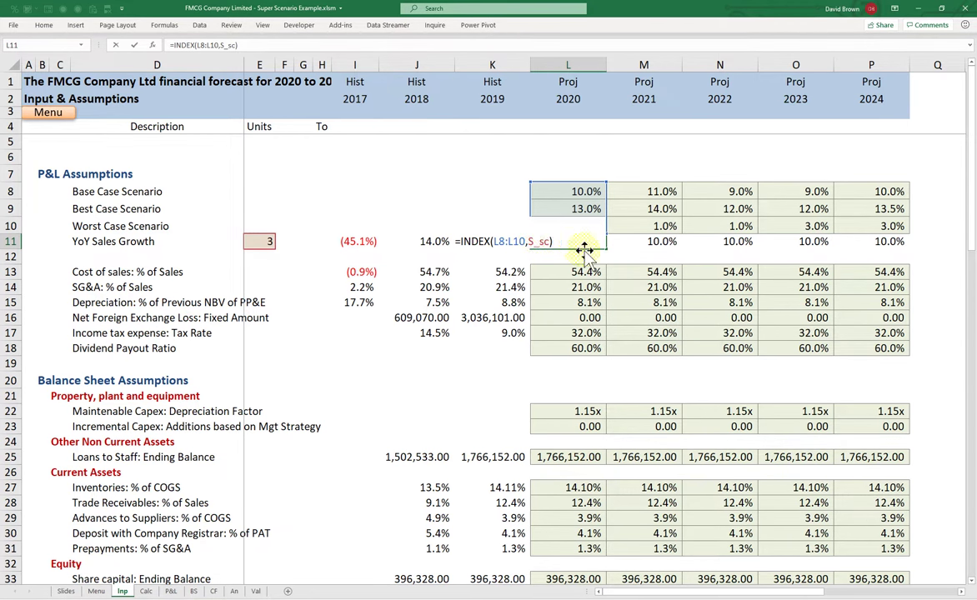
key("ctrl+Return")
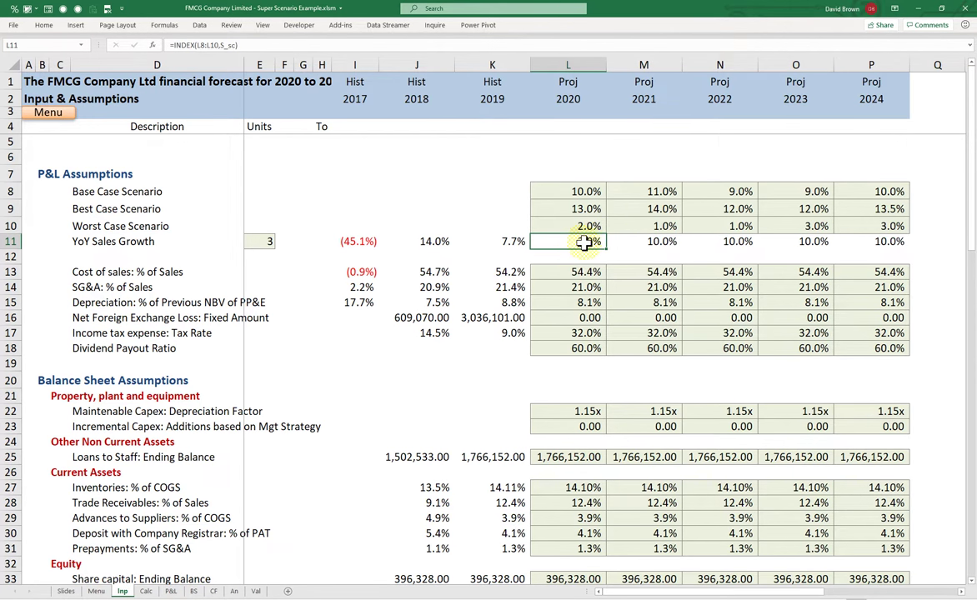
Test the scenario selector E11 with values 1 and 2.
left_click(268, 242)
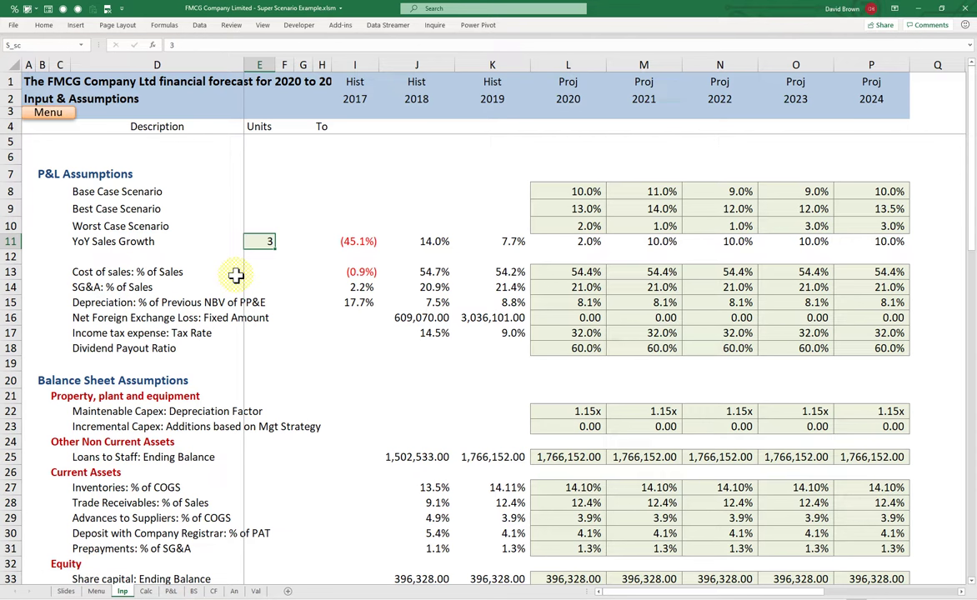
type("1")
key("Return")
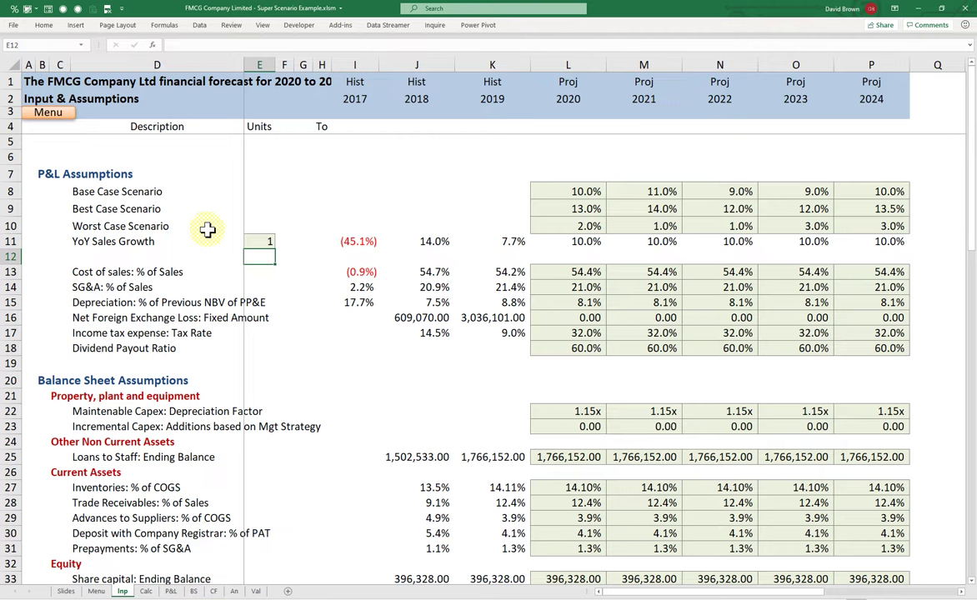
left_click(257, 241)
type("2")
key("Return")
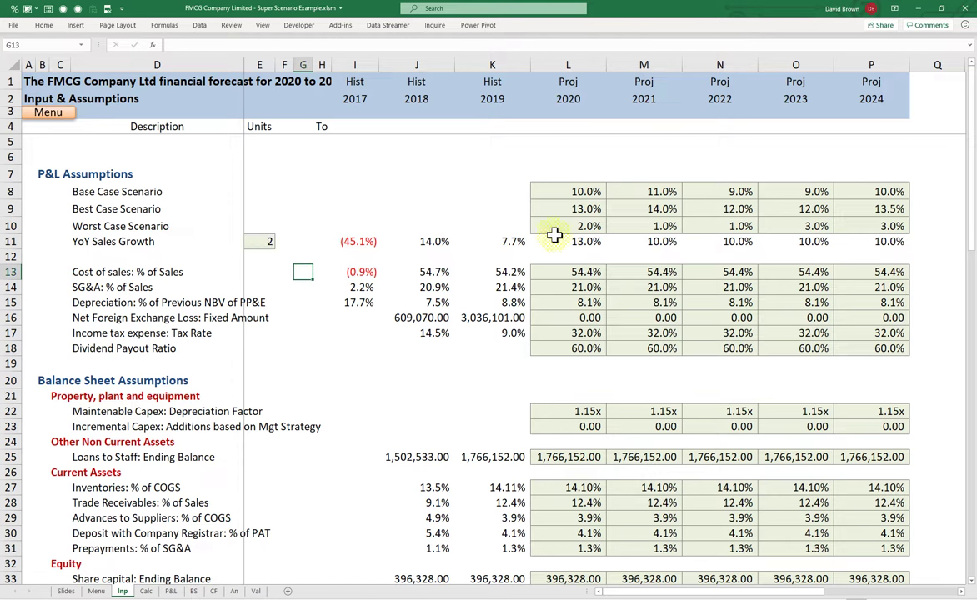
Fill the 2020 growth formula in L11 across L11:P11 through 2024.
left_click(588, 242)
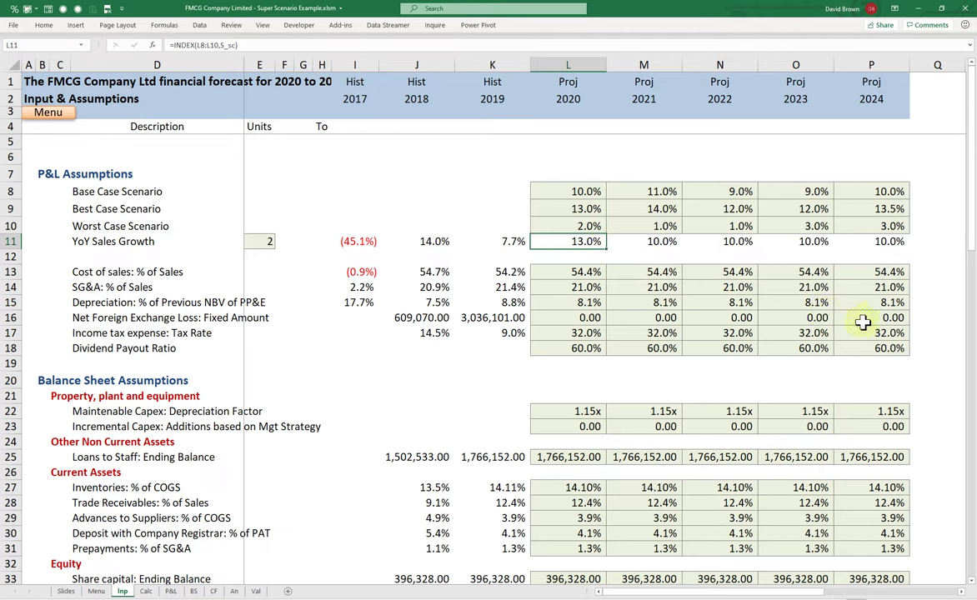
key("shift+Right")
key("shift+Right")
key("shift+Right")
key("shift+Right")
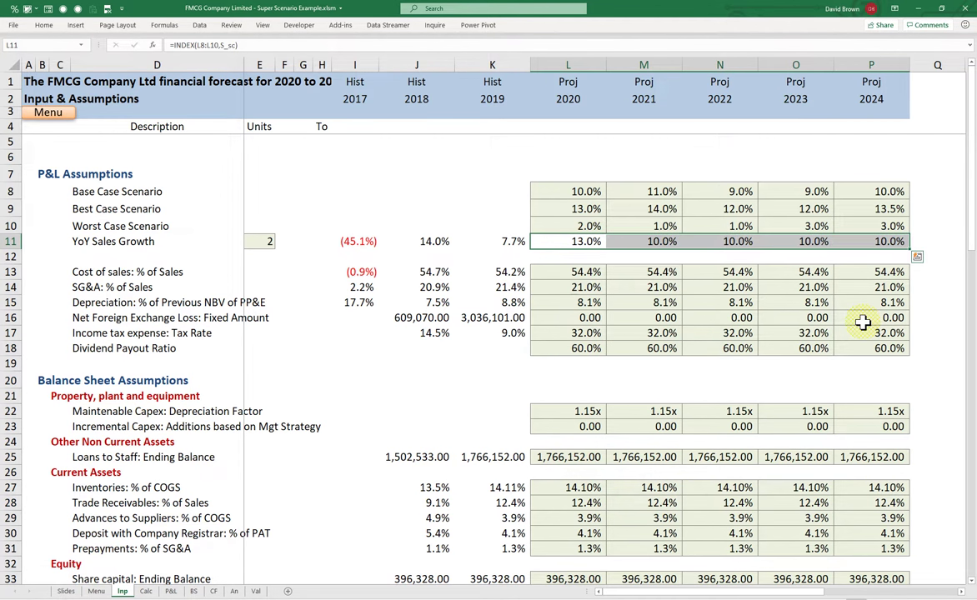
key("ctrl+r")
key("ctrl+q")
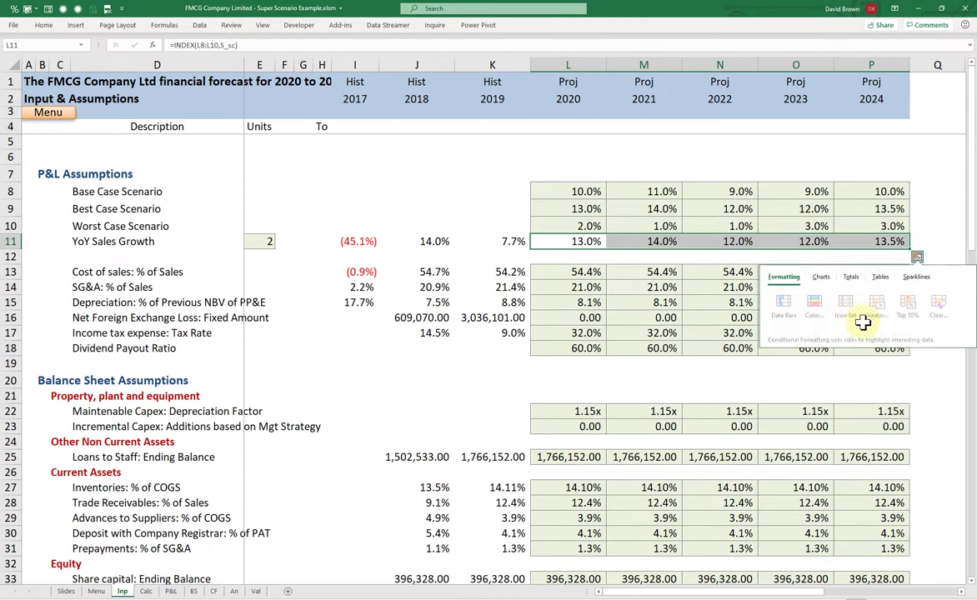
left_click(560, 242)
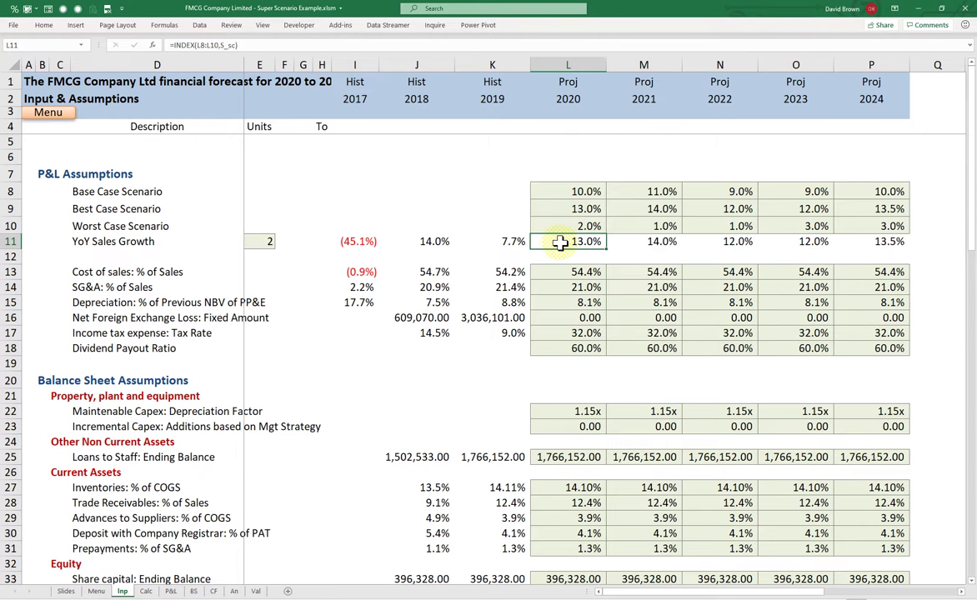
left_click_drag(560, 242, 846, 243)
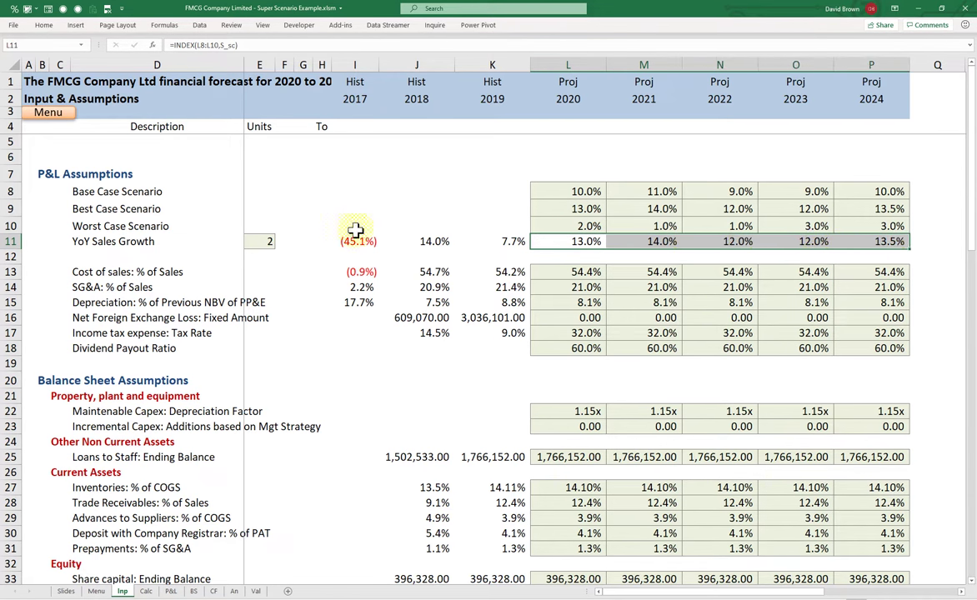
Cycle E11 through scenarios 1, 2 and 3, leaving it on 3 (worst case).
left_click(262, 244)
type("1")
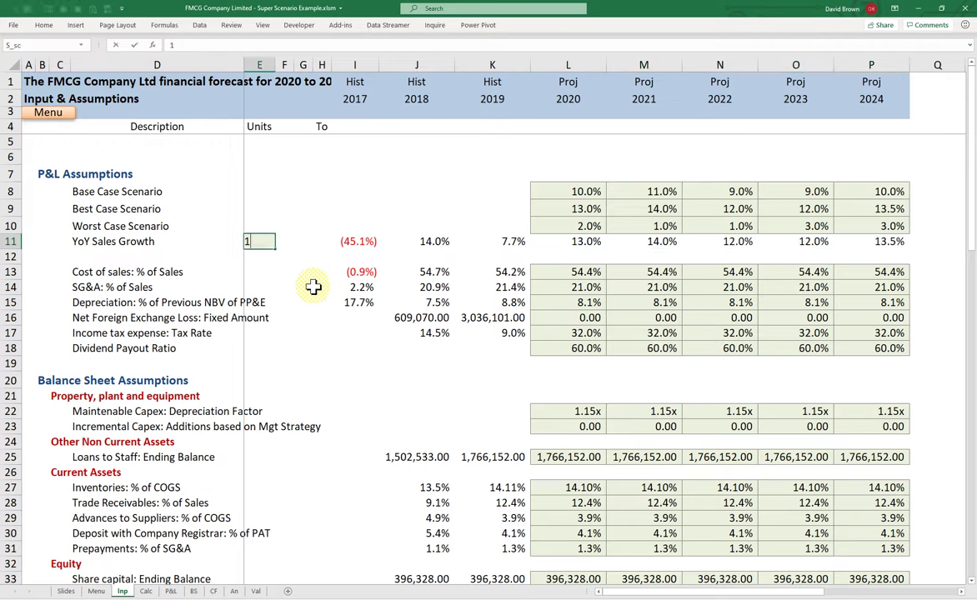
key("Return")
key("Up")
type("2")
key("Return")
key("Up")
type("3")
key("Return")
key("Up")
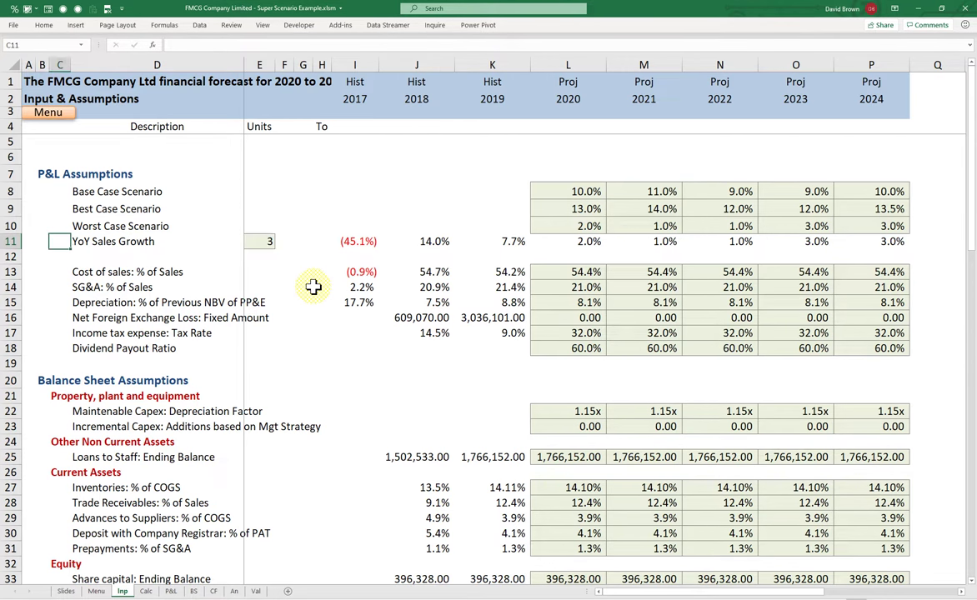
Settle on the row 11 YoY Sales Growth label cell D11.
key("Left")
key("Up")
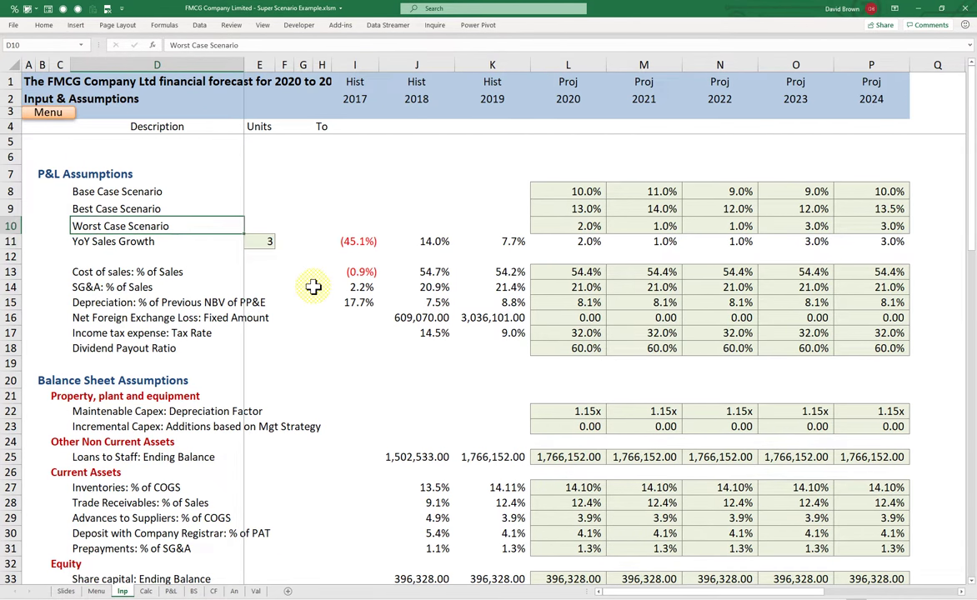
key("Down")
key("Up")
key("Down")
key("Right")
key("Left")
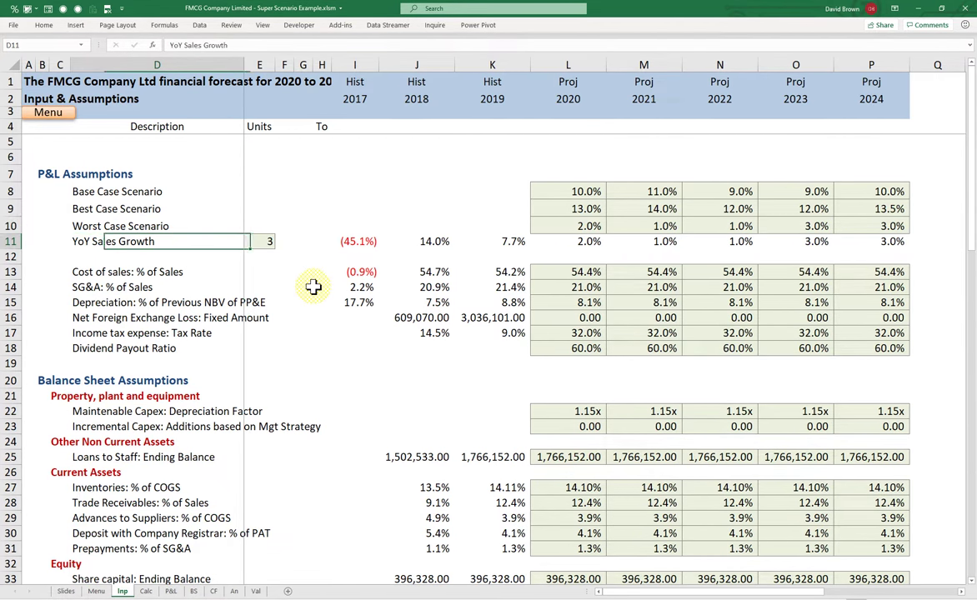
key("Right")
key("Left")
Write ="Scenario in use: "&INDEX(L_Sc,S_sc) in D11, autocompleting INDEX and the named ranges.
type("=")
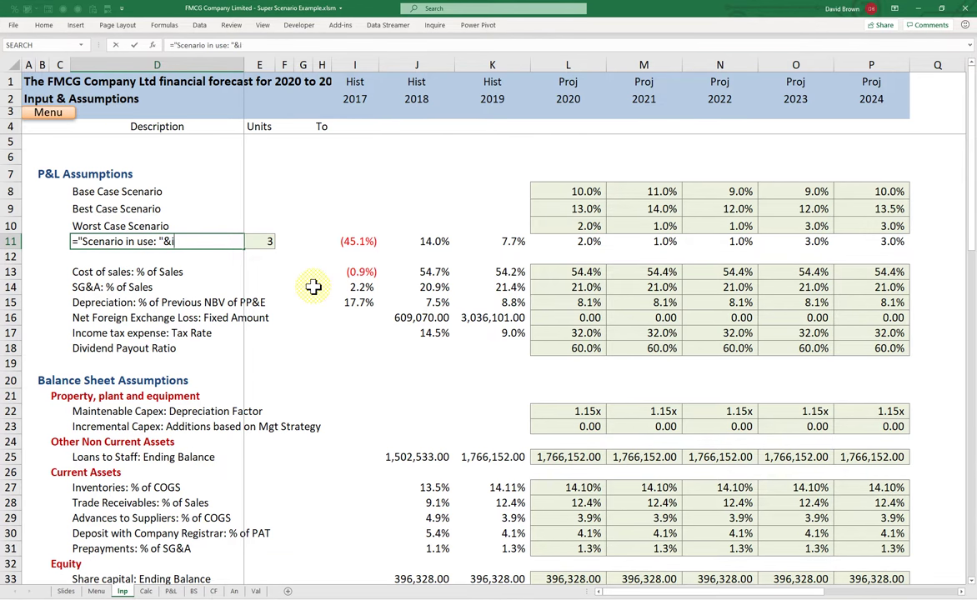
type("ndex")
key("Tab")
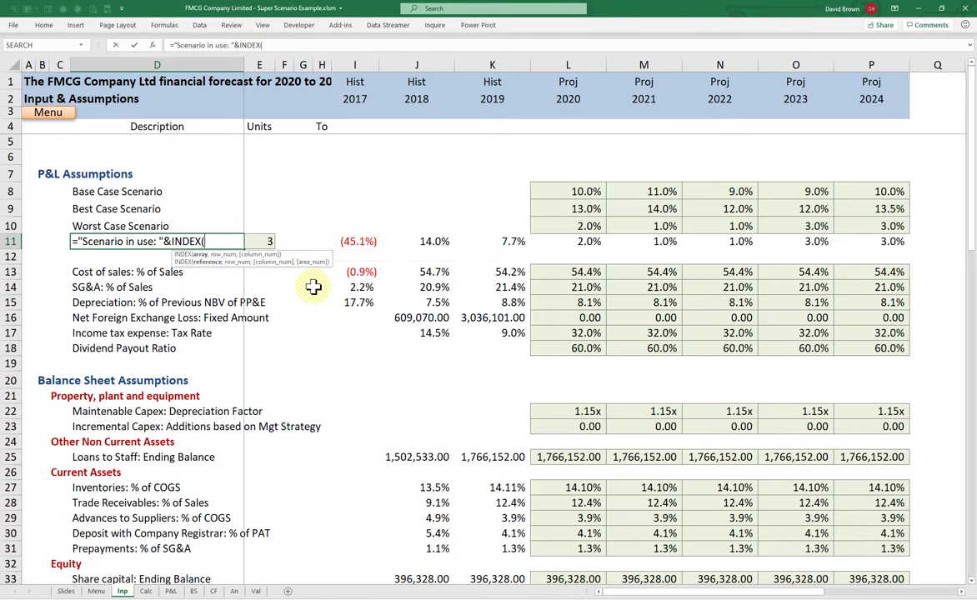
type("l")
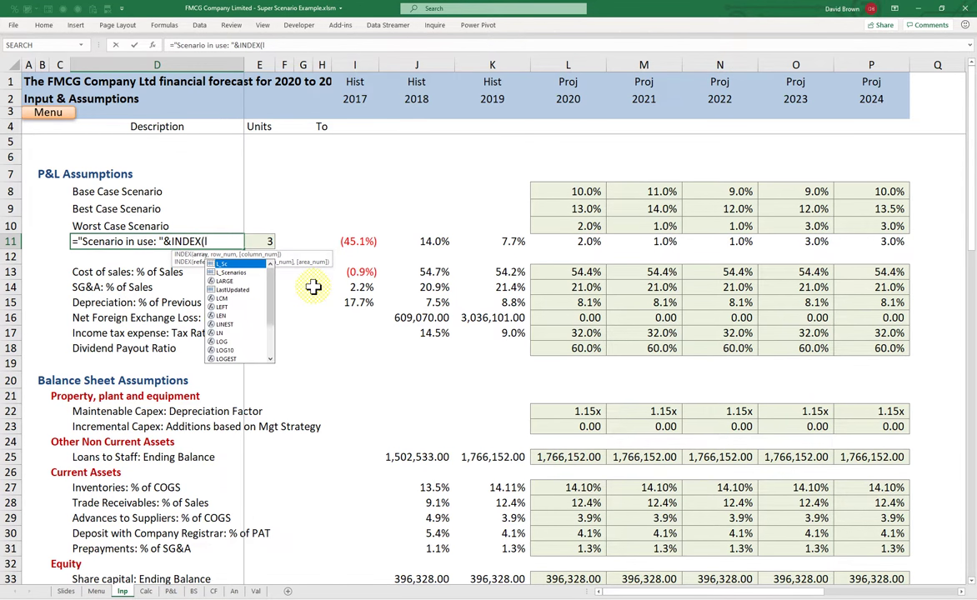
key("Tab")
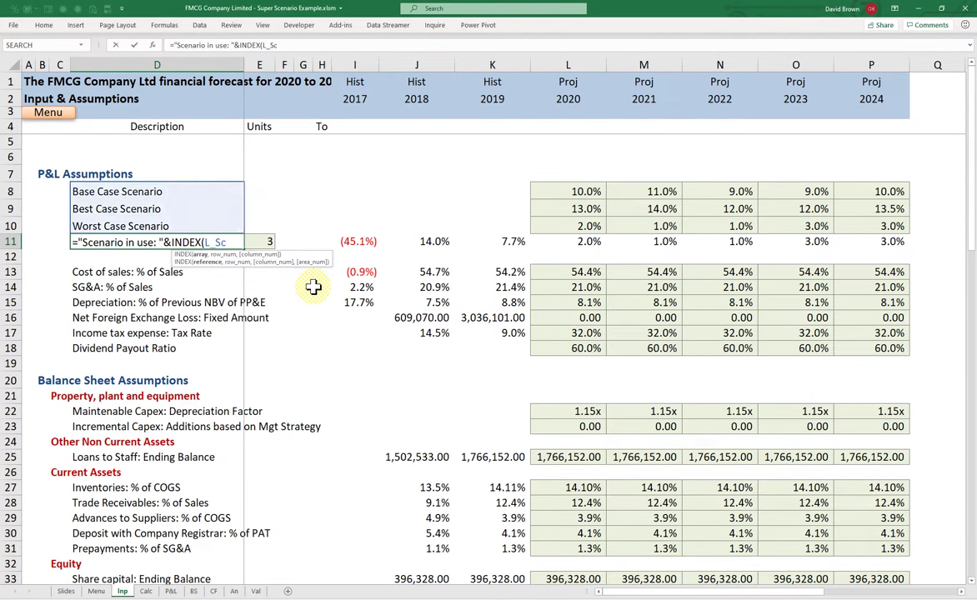
type(",s")
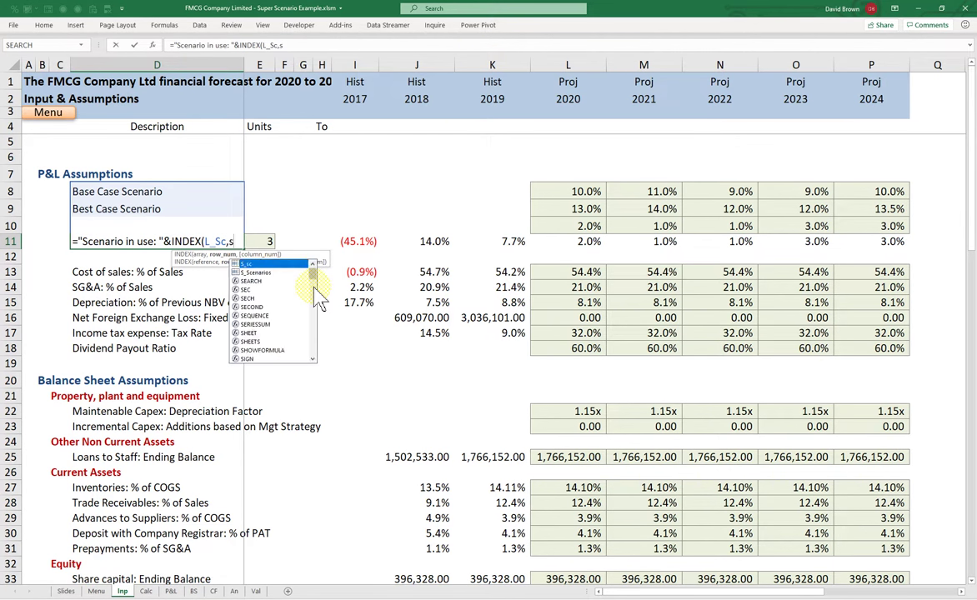
key("Tab")
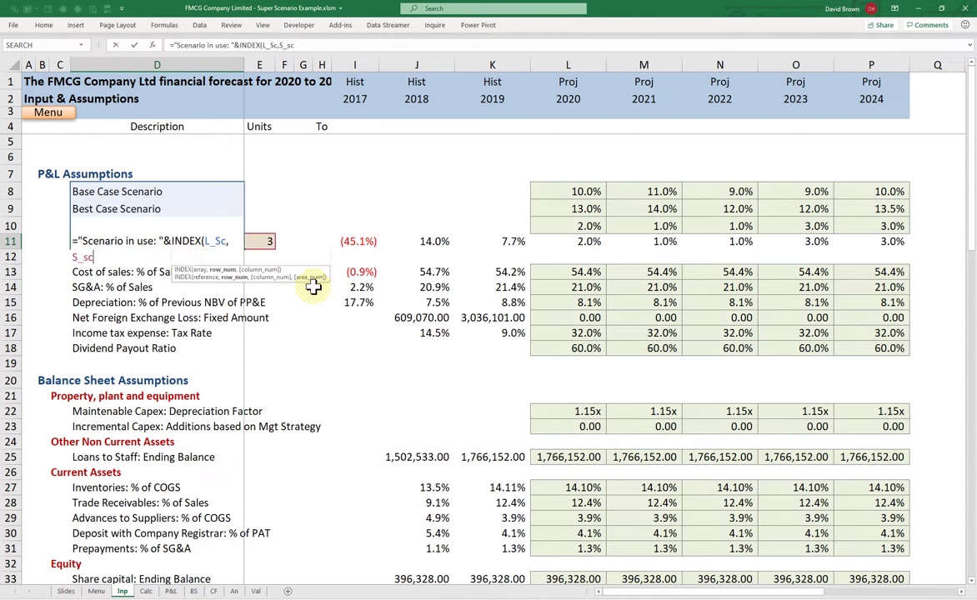
type(")")
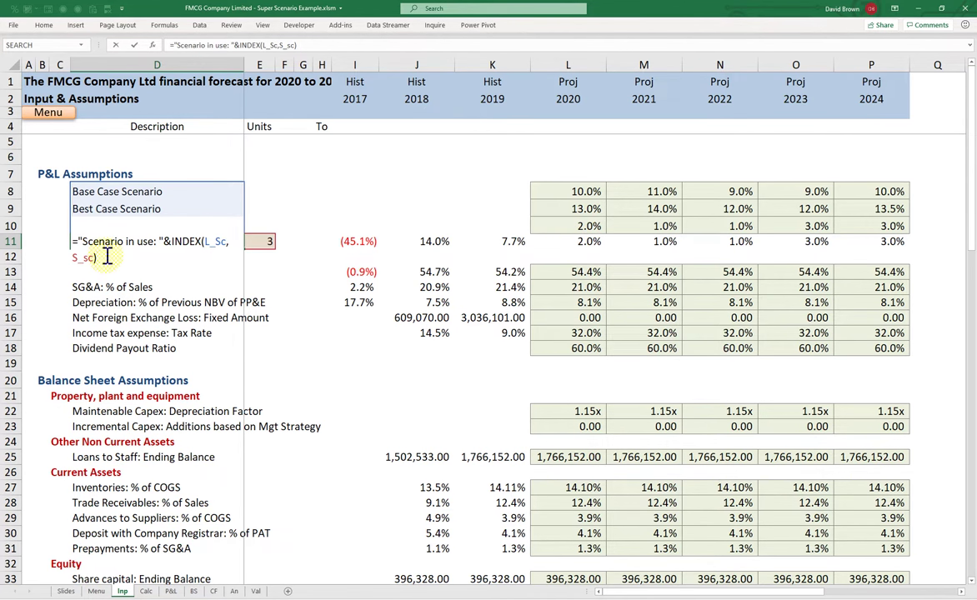
Enter the D11 label formula, widen column D to fit, and test scenario 1.
key("Tab")
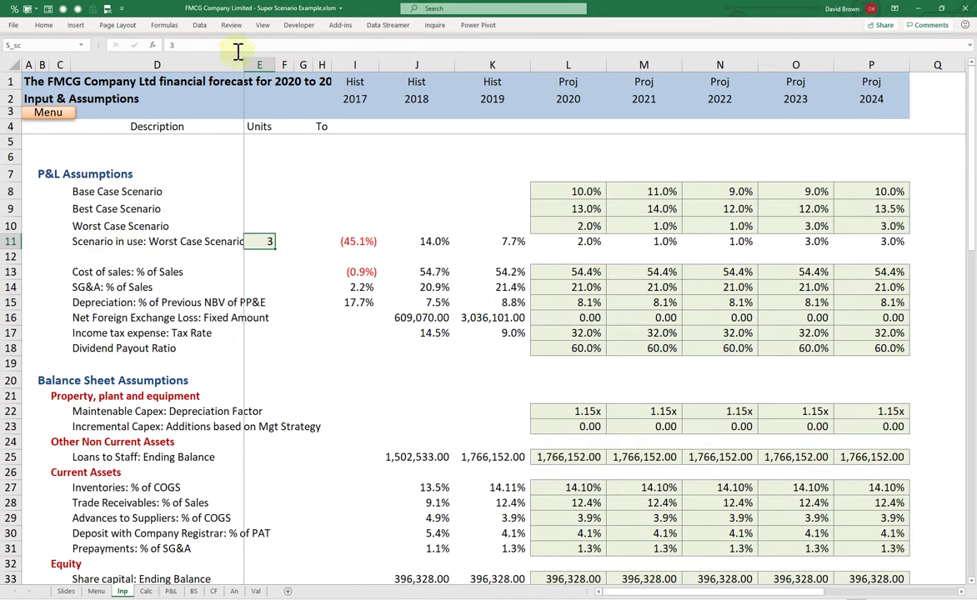
left_click_drag(240, 65, 259, 65)
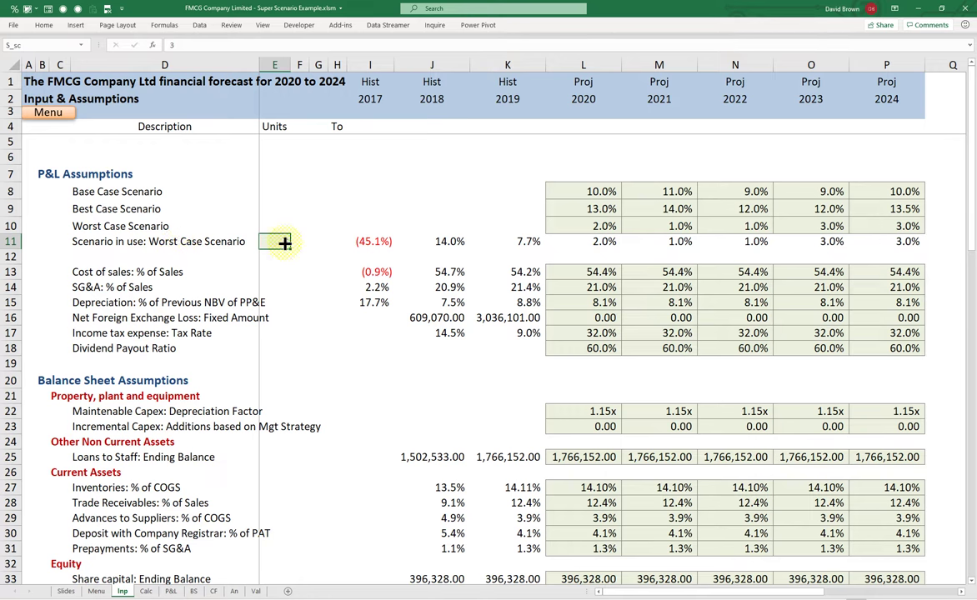
type("1")
key("Return")
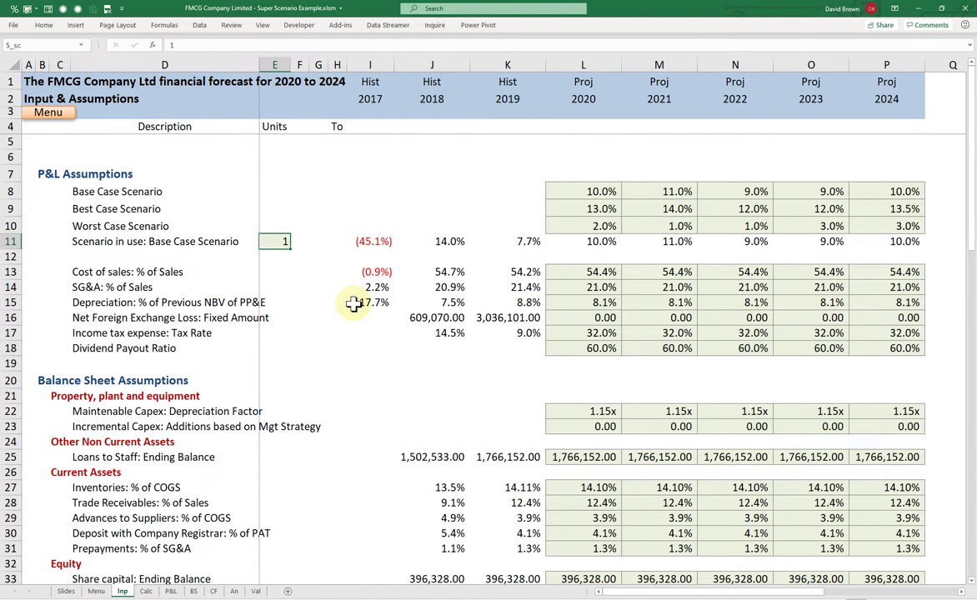
Cycle E11 through scenarios 2, 3, 1 and 2 to check the label updates.
key("Return")
key("Up")
type("2")
key("Return")
key("Up")
type("3")
key("Return")
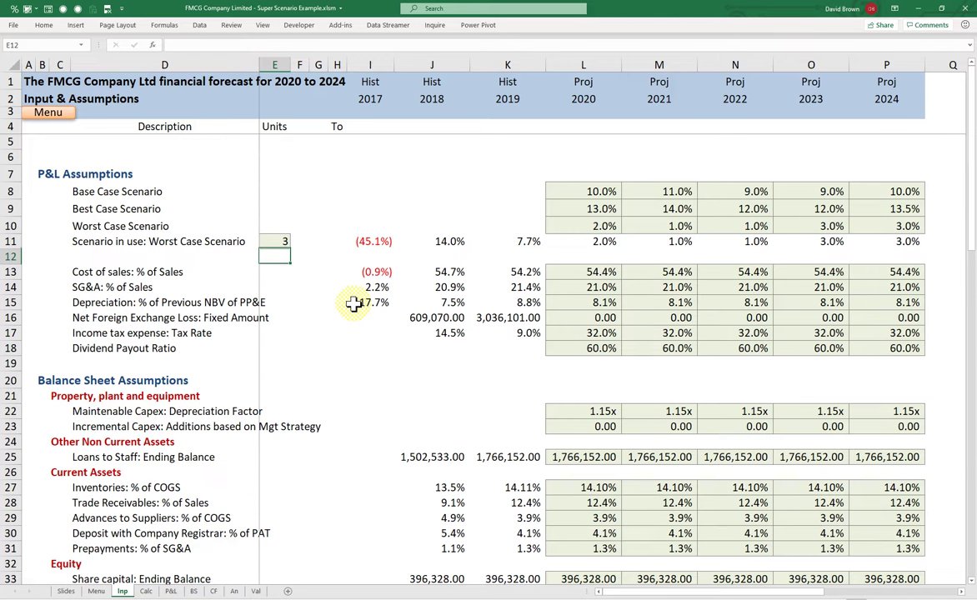
key("Up")
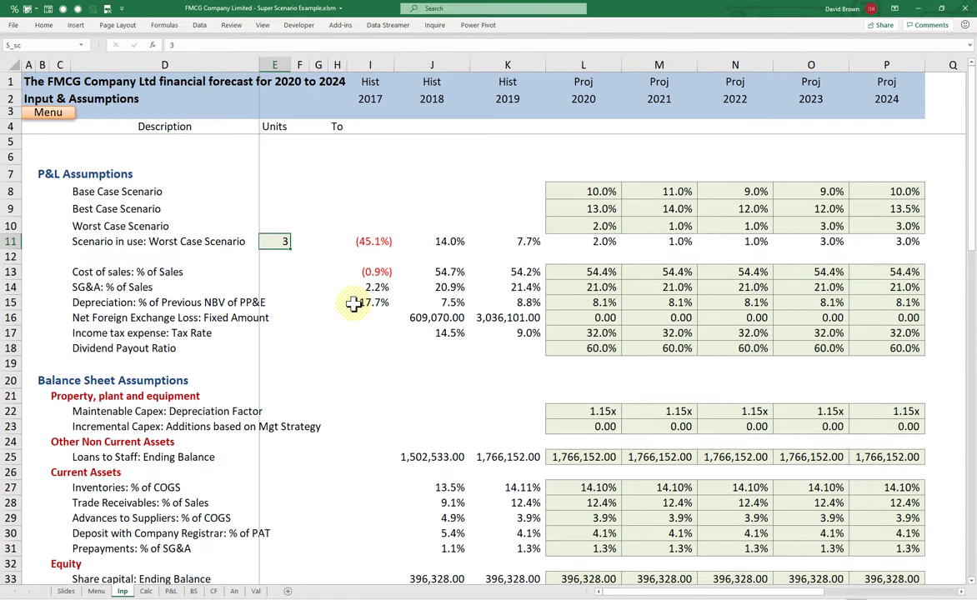
type("1")
key("Return")
key("Up")
type("2")
key("Return")
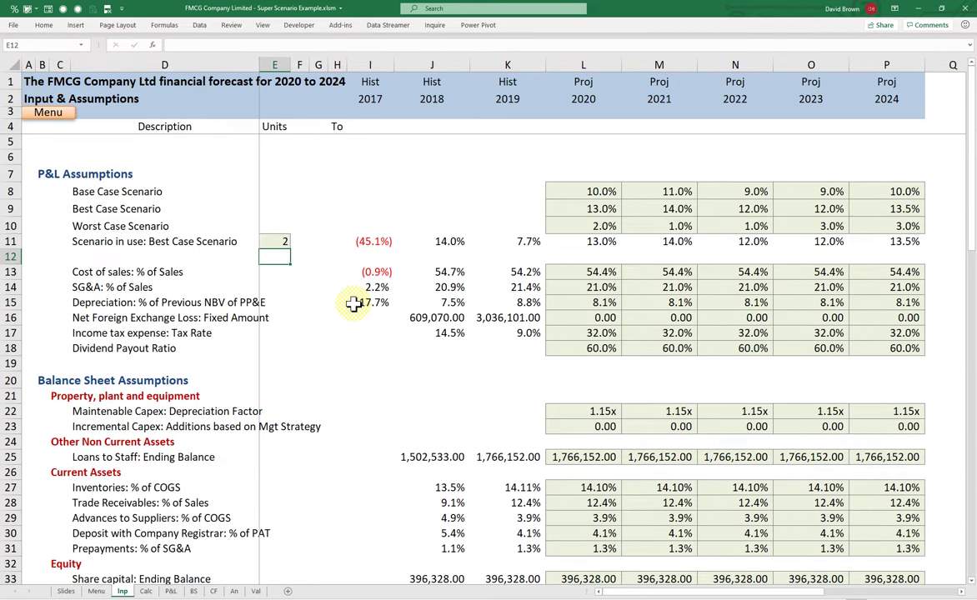
Check the BS sheet, then back on Inp set E11 to 1, 2 and finally 3.
left_click(193, 591)
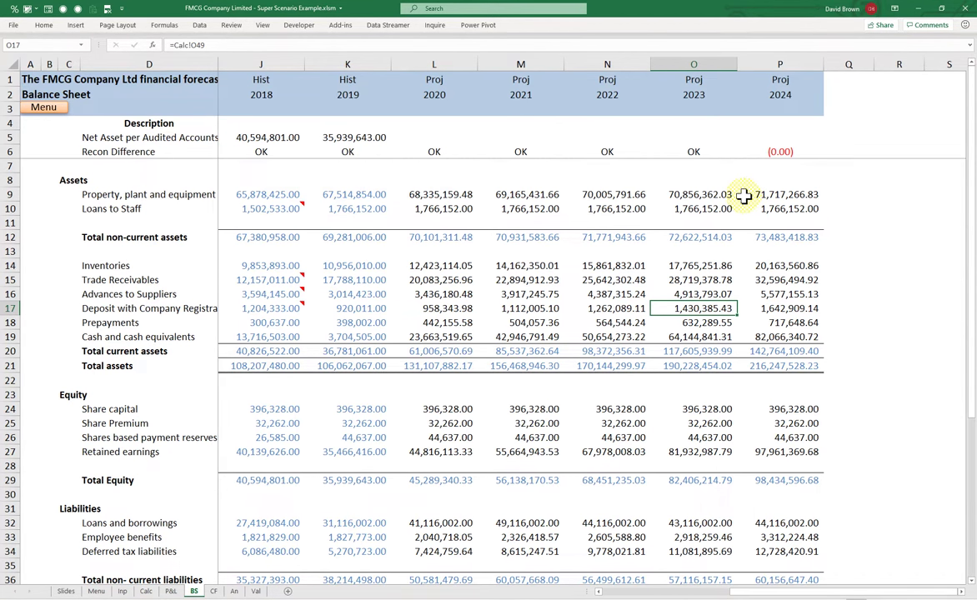
left_click(122, 591)
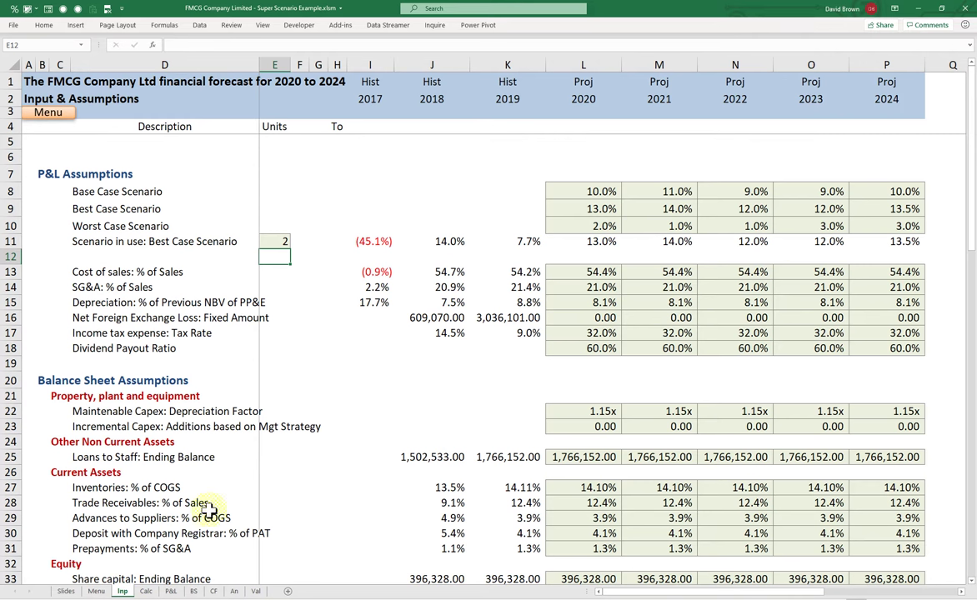
left_click(280, 242)
type("1")
key("ctrl+Return")
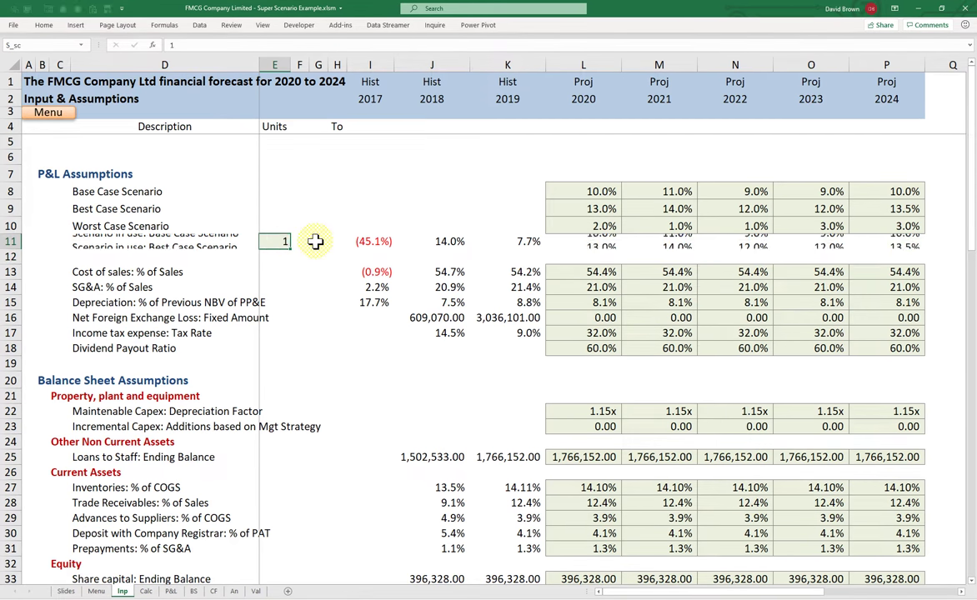
type("2")
key("ctrl+Return")
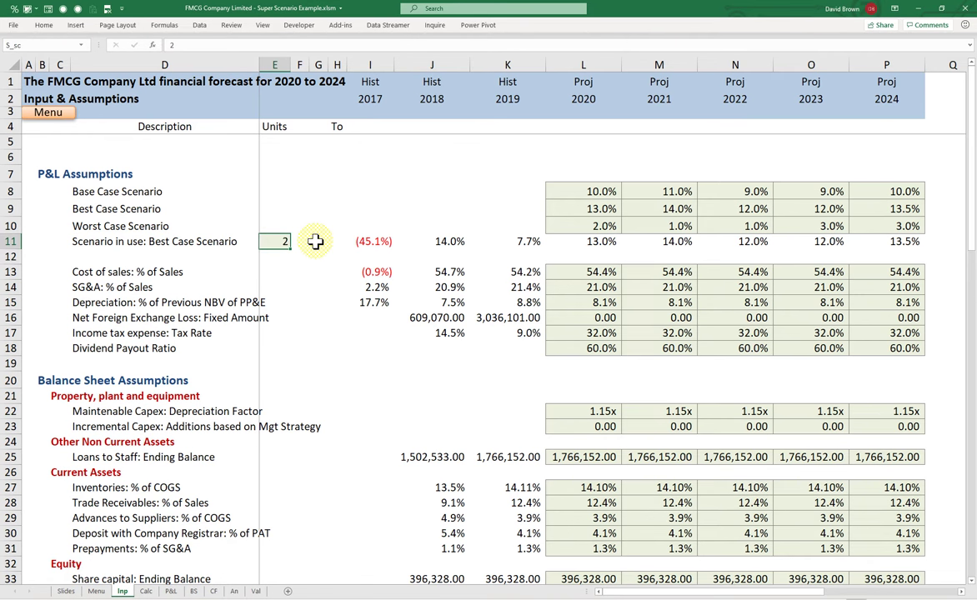
type("3")
key("ctrl+Return")
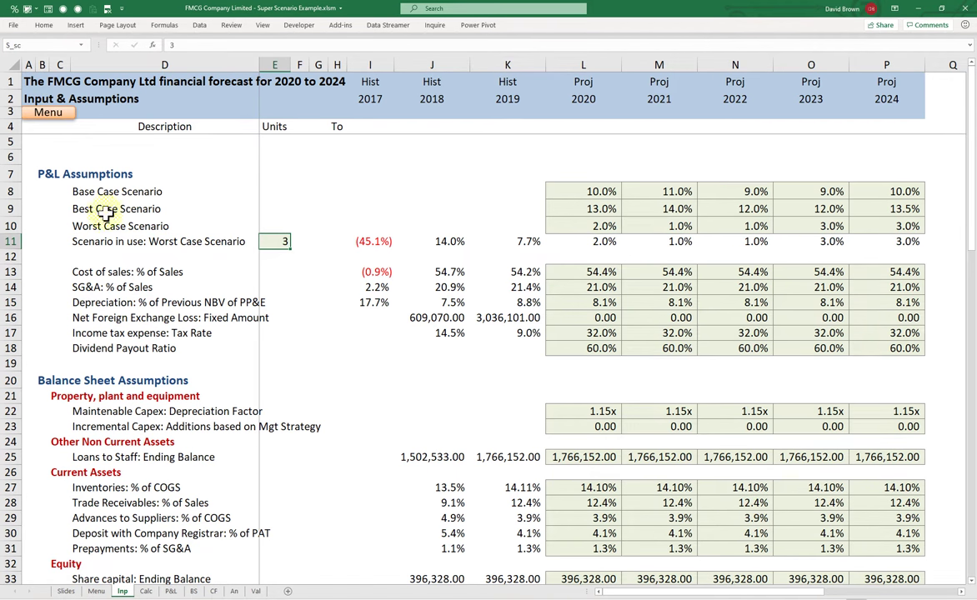
left_click_drag(102, 191, 123, 223)
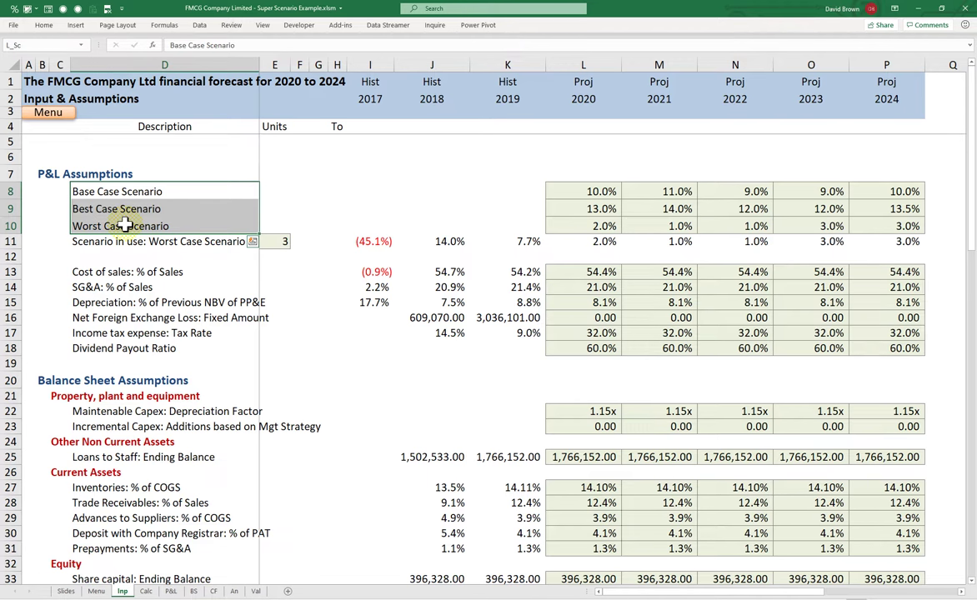
left_click(337, 190)
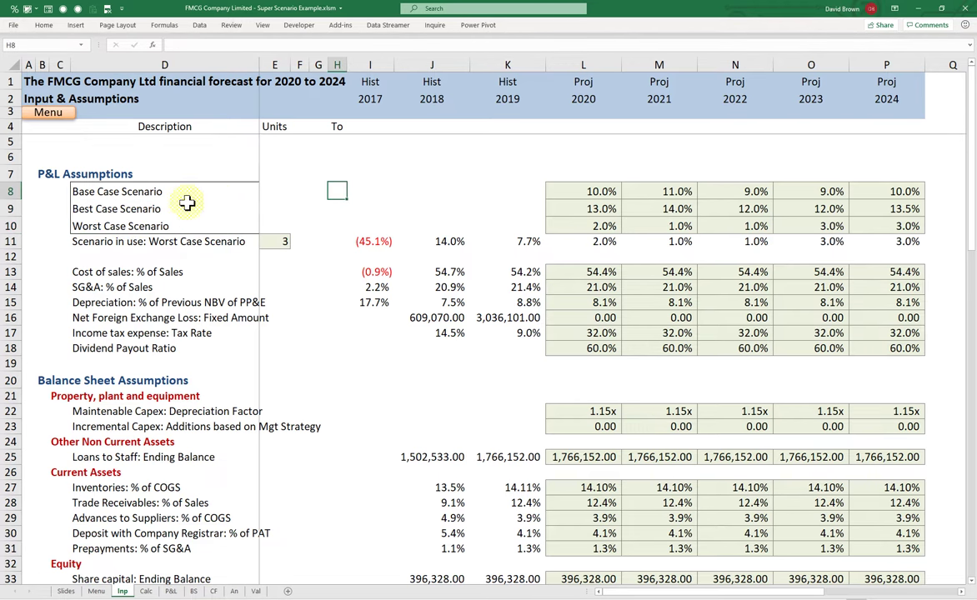
left_click(244, 160)
left_click(280, 242)
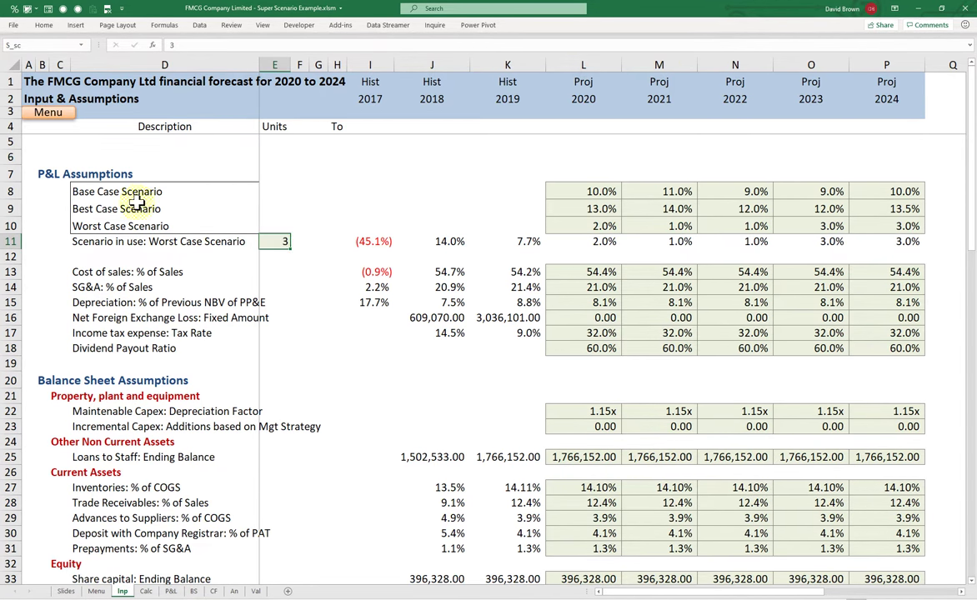
left_click_drag(136, 197, 139, 224)
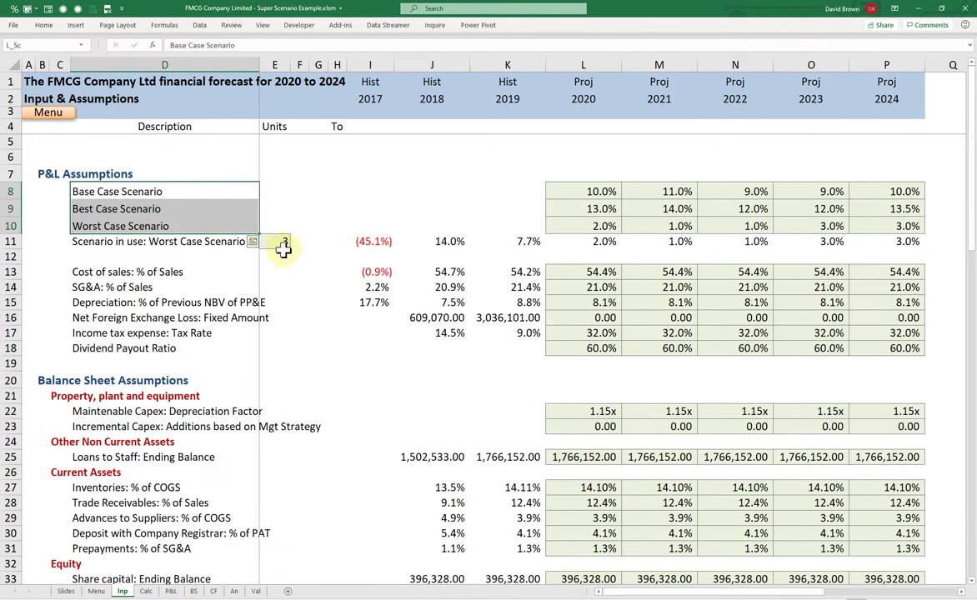
left_click(278, 242)
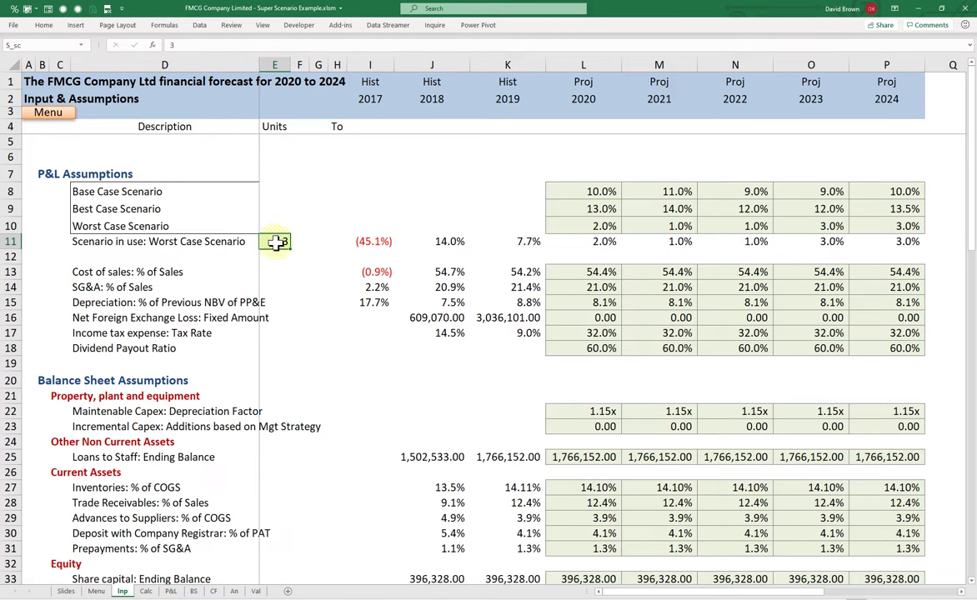
left_click_drag(141, 191, 131, 220)
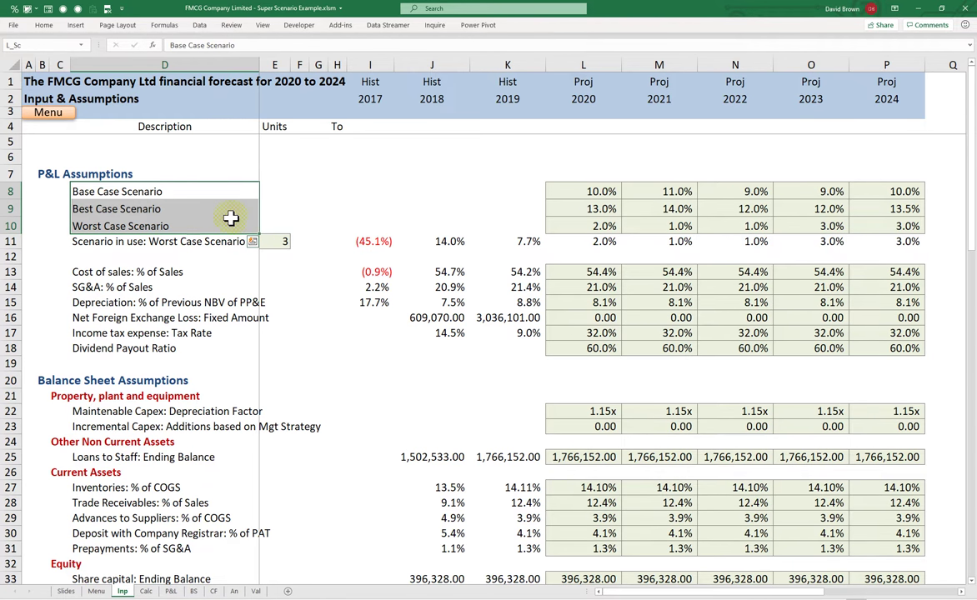
left_click(275, 240)
left_click_drag(130, 193, 133, 225)
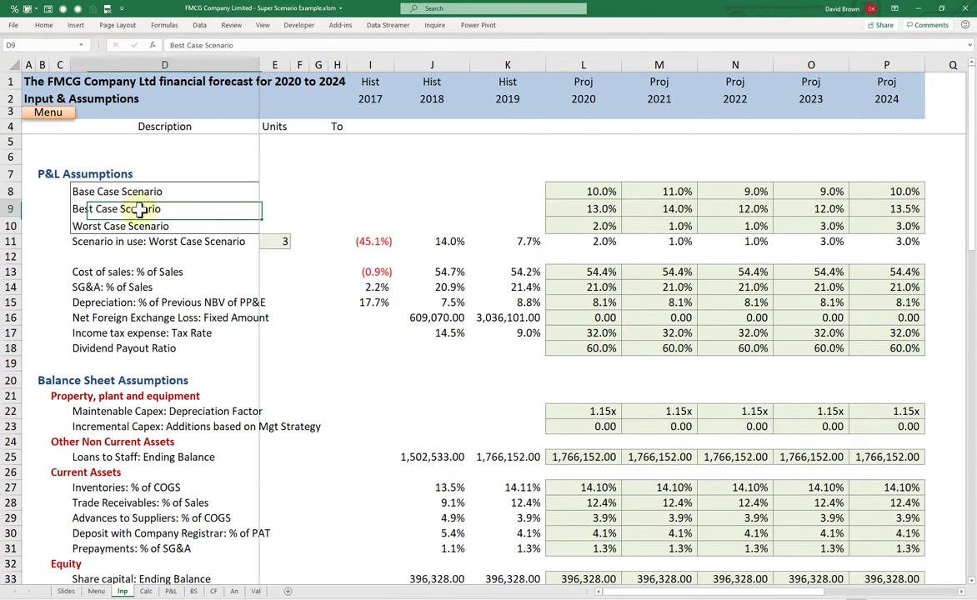
left_click(265, 238)
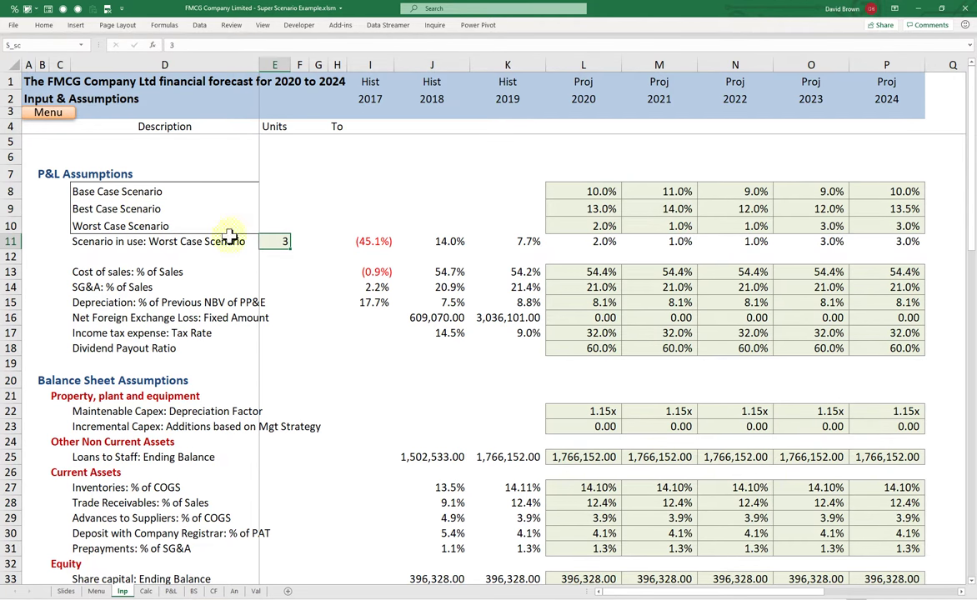
left_click(133, 223)
left_click(277, 240)
left_click(300, 26)
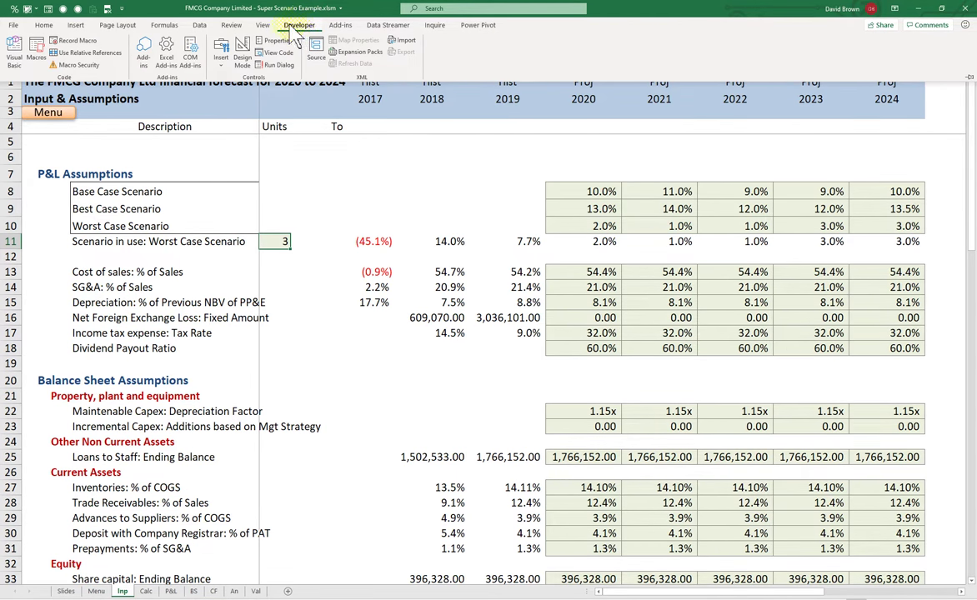
left_click(13, 27)
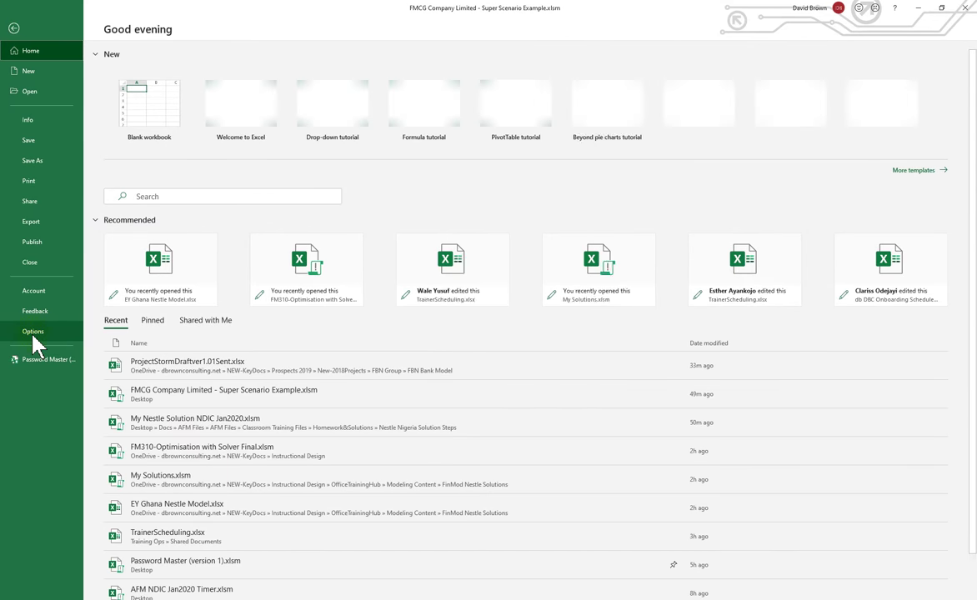
left_click(35, 333)
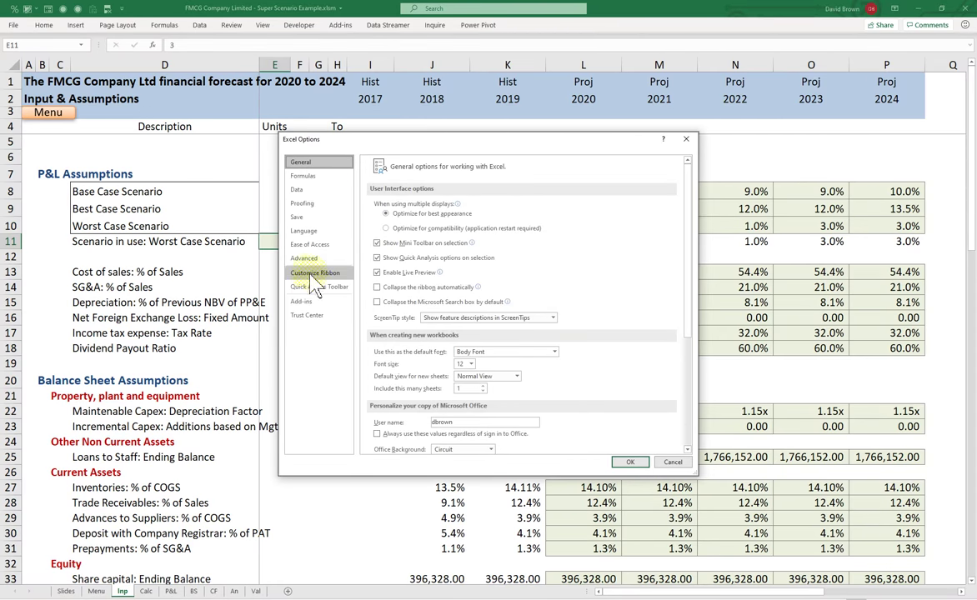
left_click(328, 277)
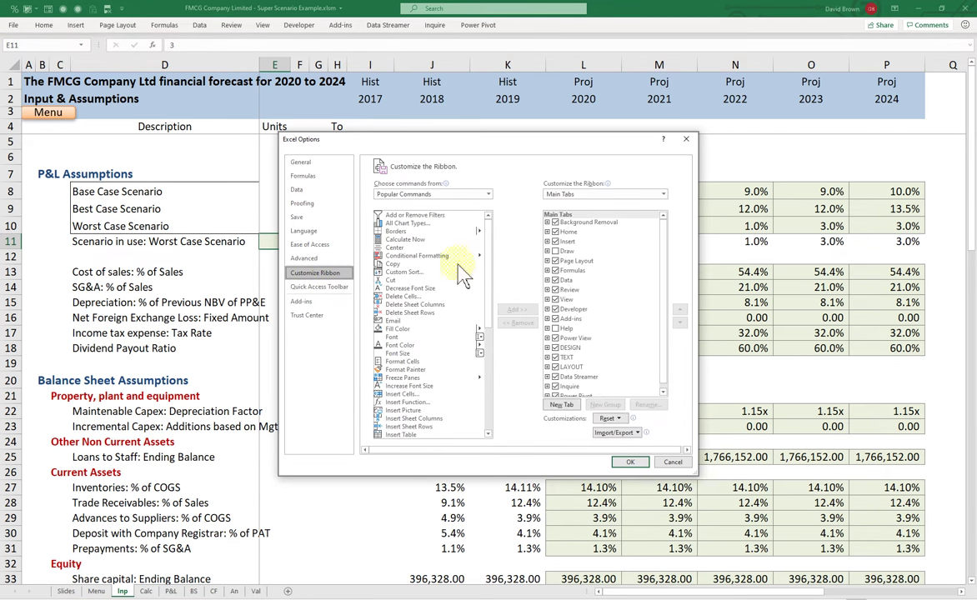
left_click(559, 310)
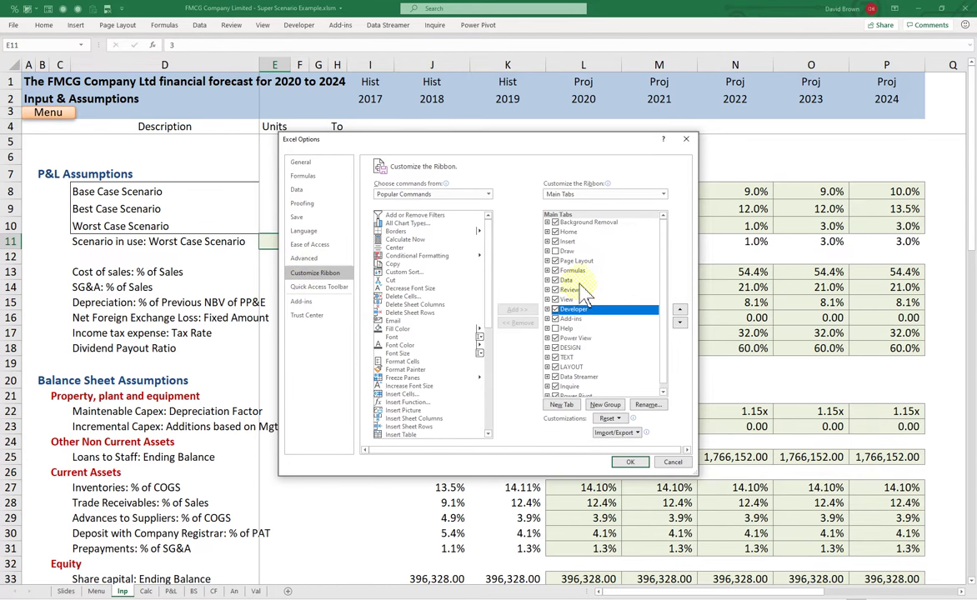
left_click(630, 462)
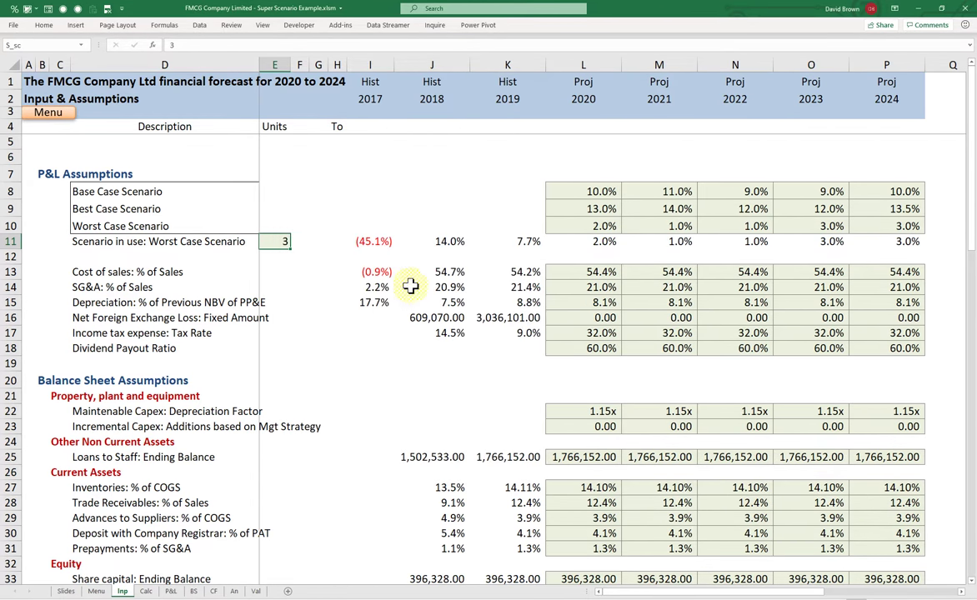
Switch to the Developer tab and open the Insert list of Form and ActiveX controls.
left_click(294, 26)
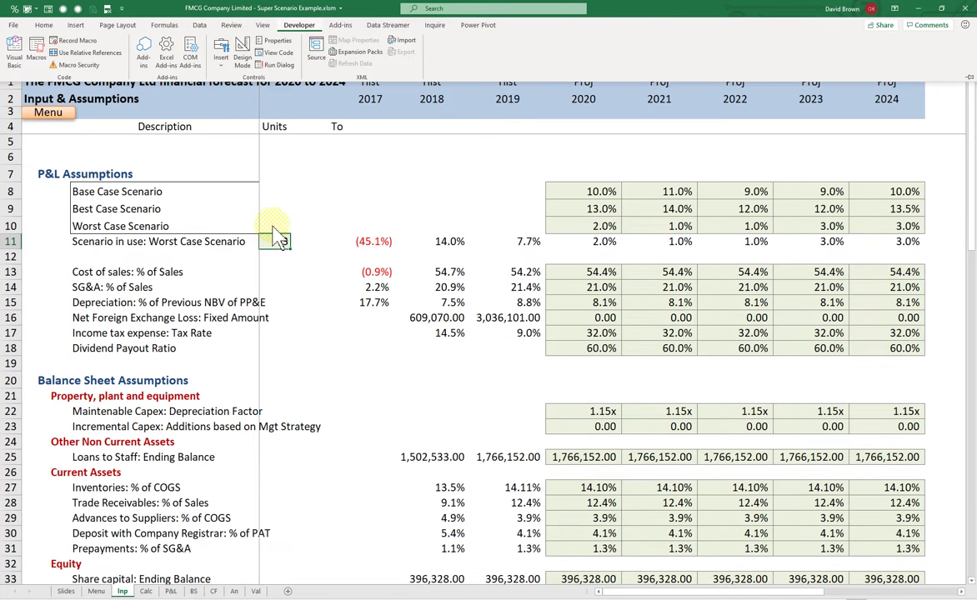
left_click(288, 215)
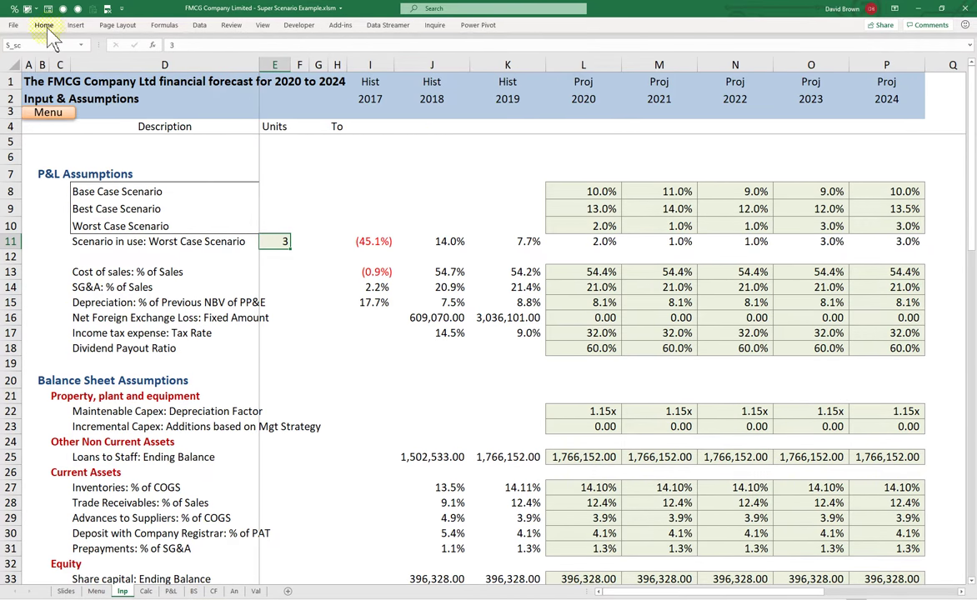
left_click(263, 26)
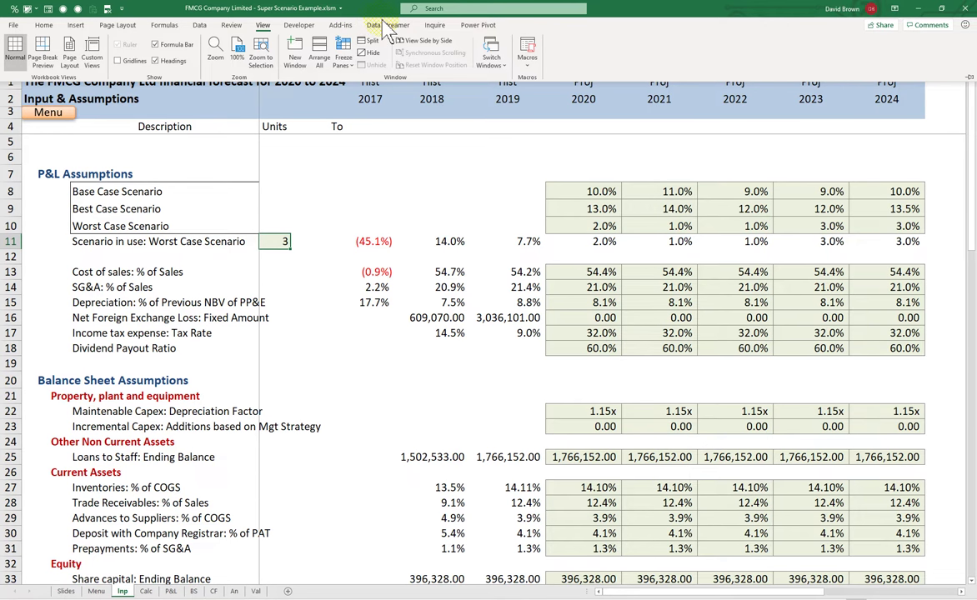
left_click(300, 26)
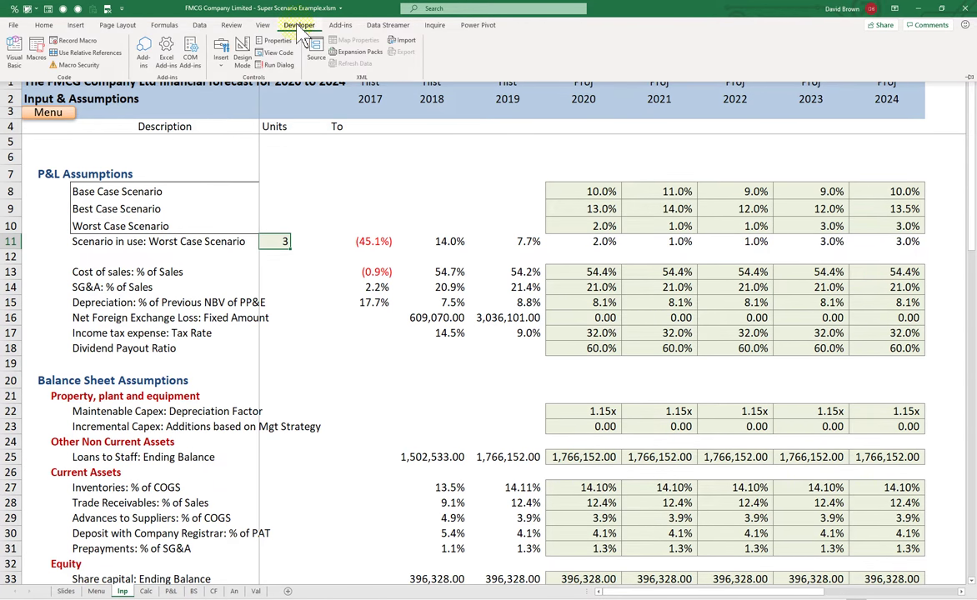
left_click(222, 65)
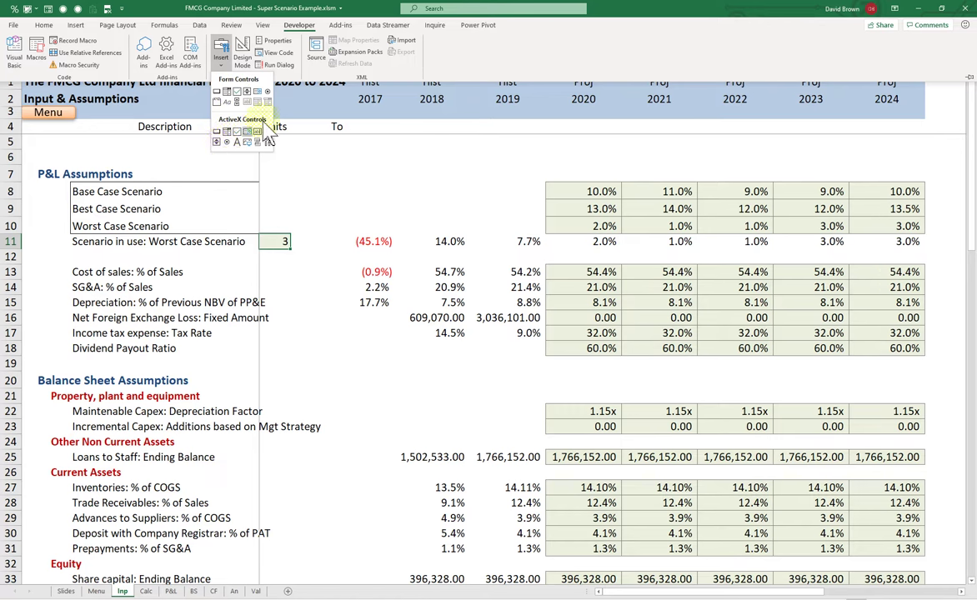
Draw a Combo Box (Form Control) above the scenario list around rows 6–7 and nudge it into place.
left_click(227, 91)
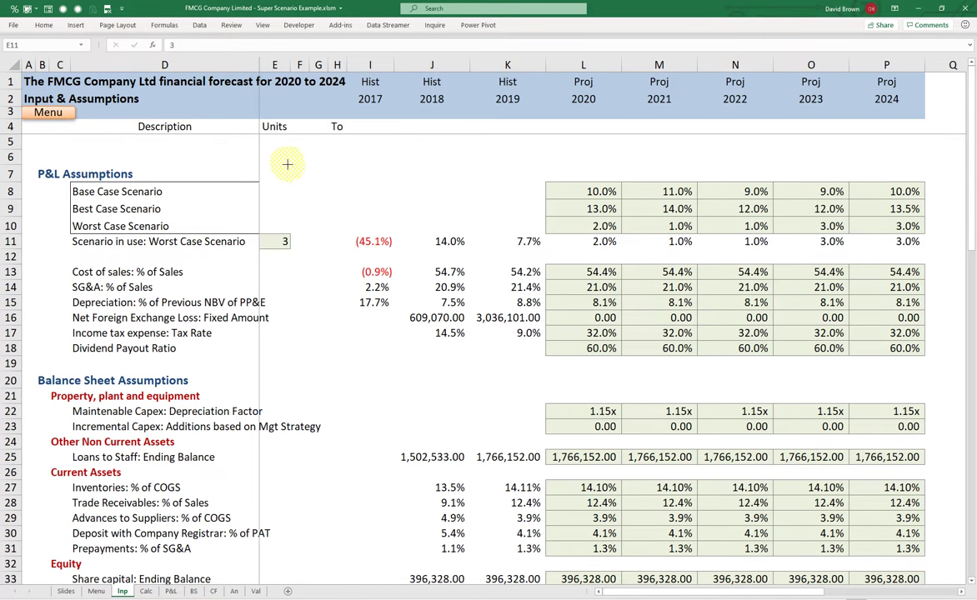
mouse_move(287, 164)
left_mouse_down()
mouse_move(400, 184)
mouse_move(380, 166)
mouse_move(356, 176)
mouse_move(382, 166)
left_mouse_up()
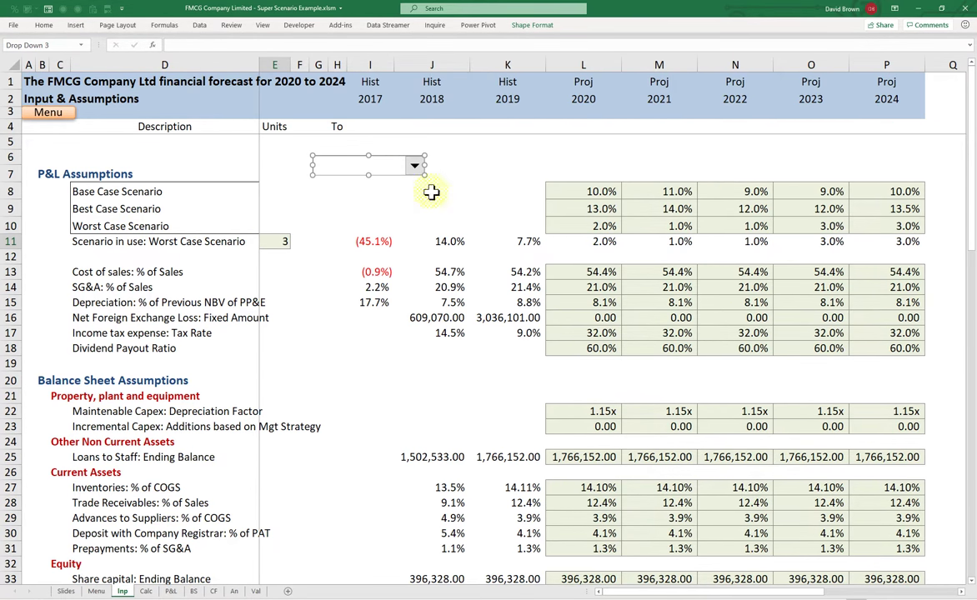
left_click_drag(383, 164, 355, 164)
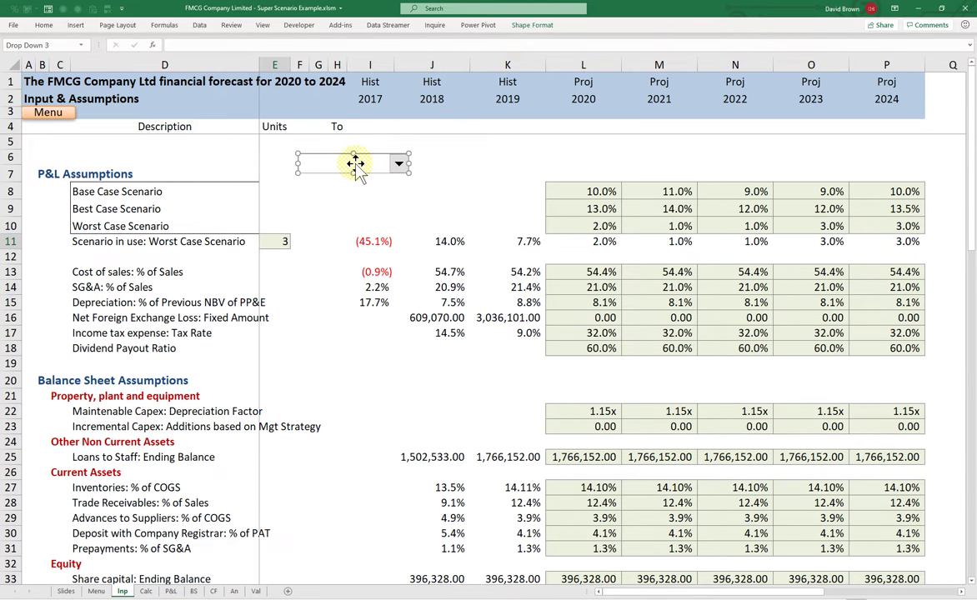
left_click_drag(355, 164, 370, 166)
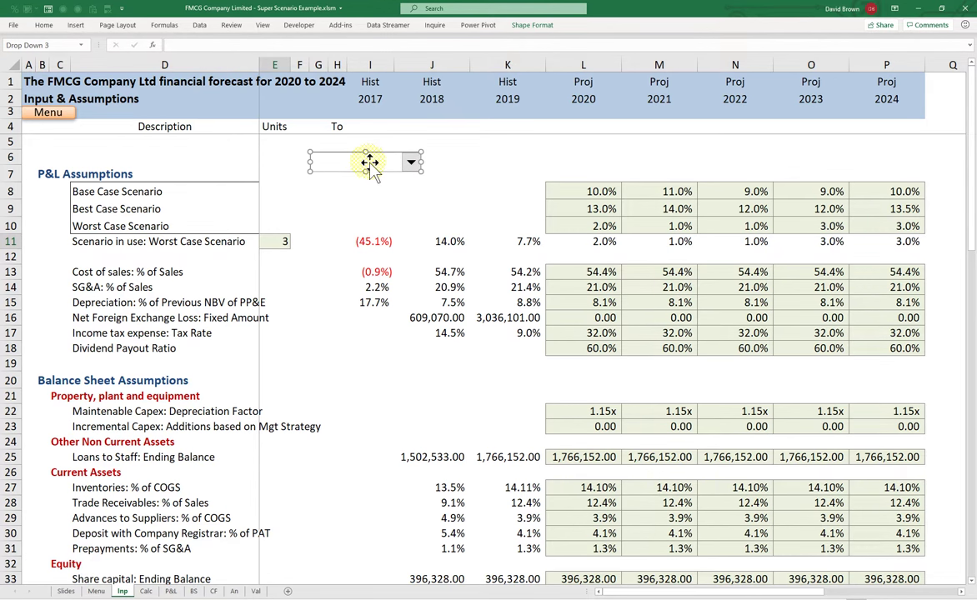
In the combo box's Format Control settings, set the input range to $D$8:$D$10.
right_click(371, 163)
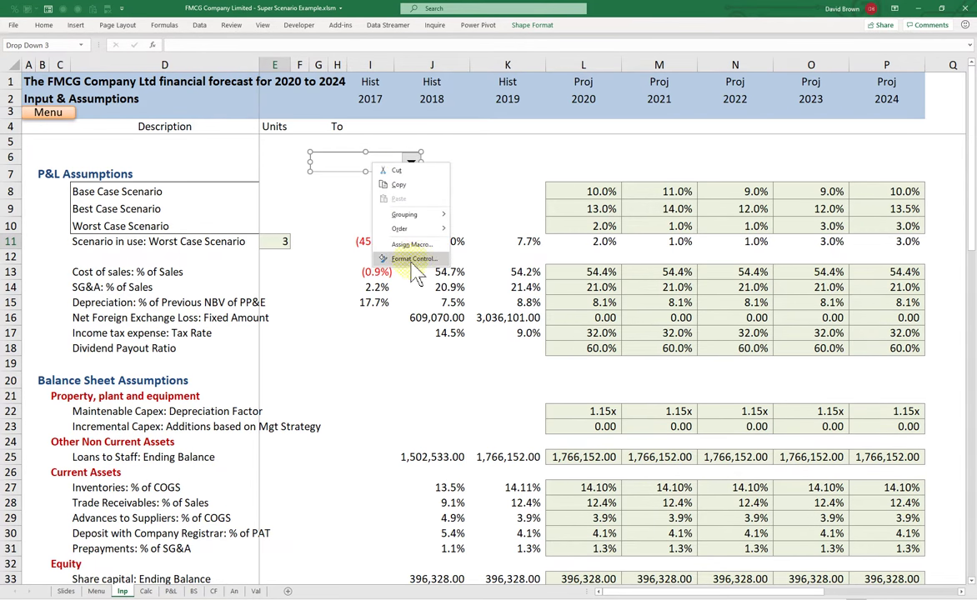
left_click(382, 234)
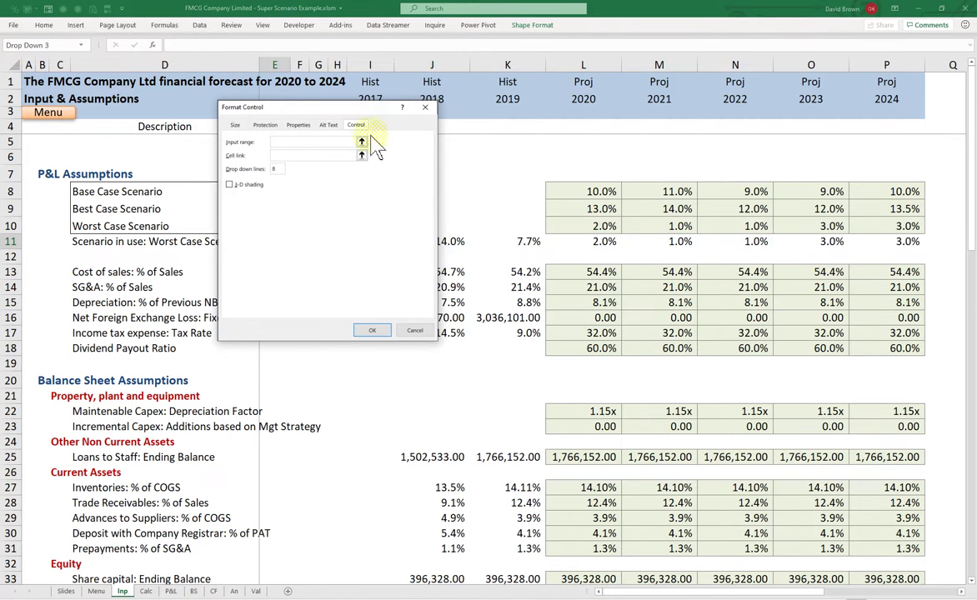
left_click_drag(379, 109, 588, 137)
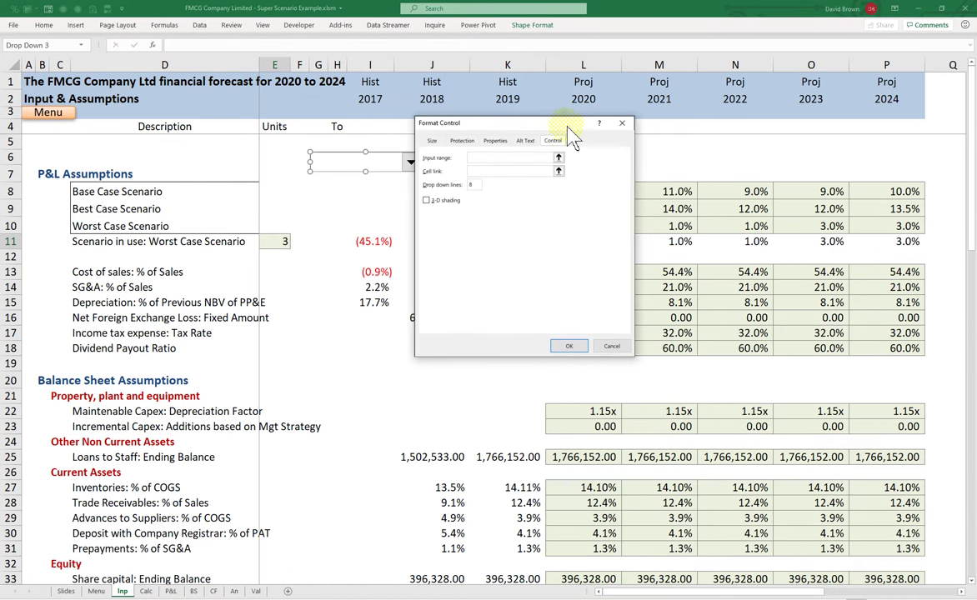
left_click(481, 158)
left_click(481, 172)
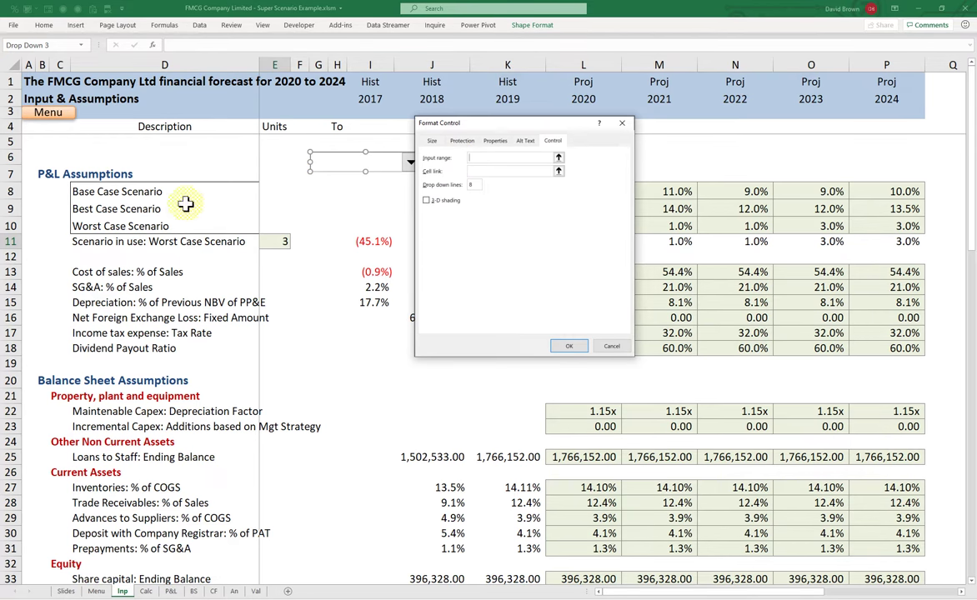
left_click_drag(138, 191, 135, 223)
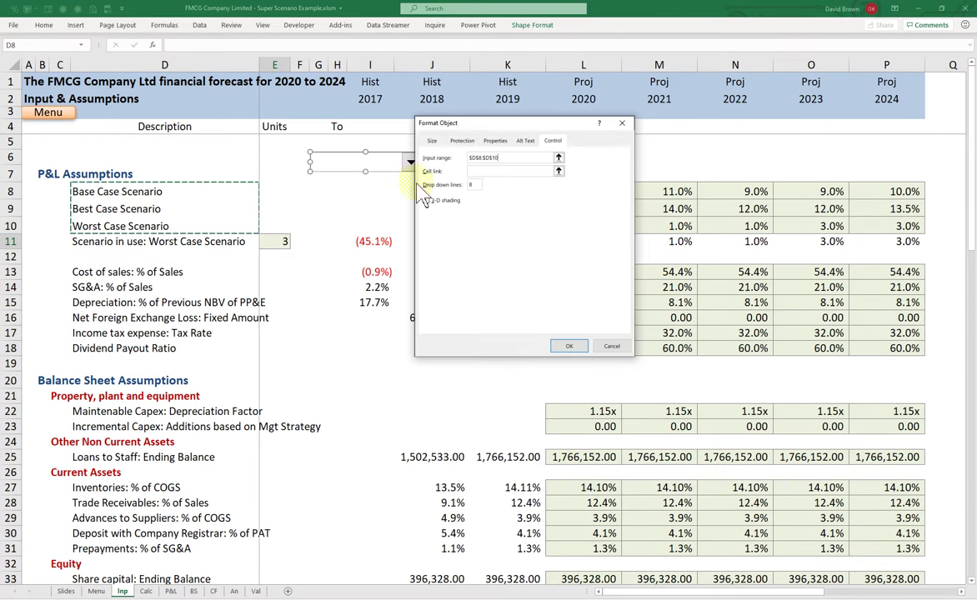
left_click_drag(506, 160, 471, 158)
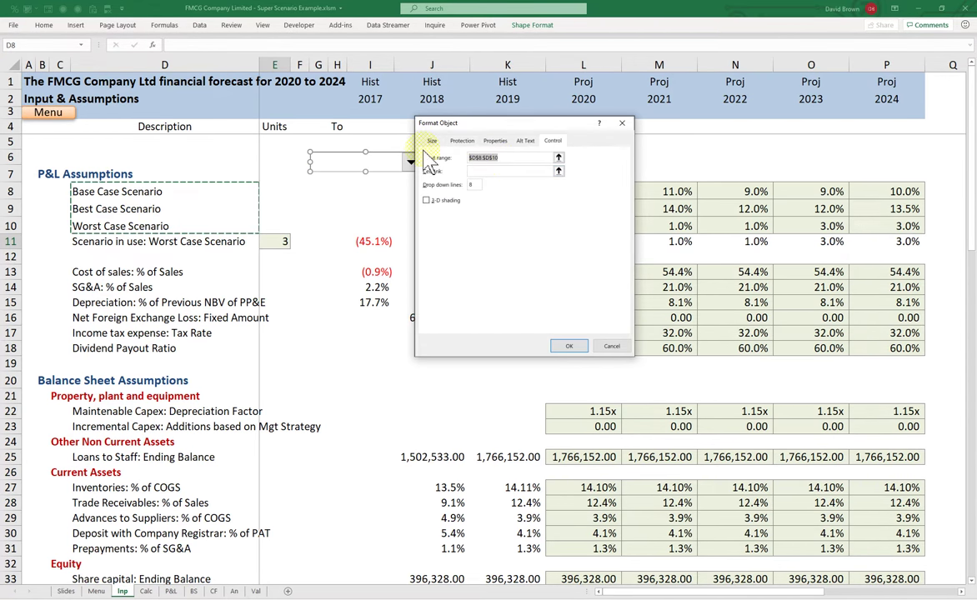
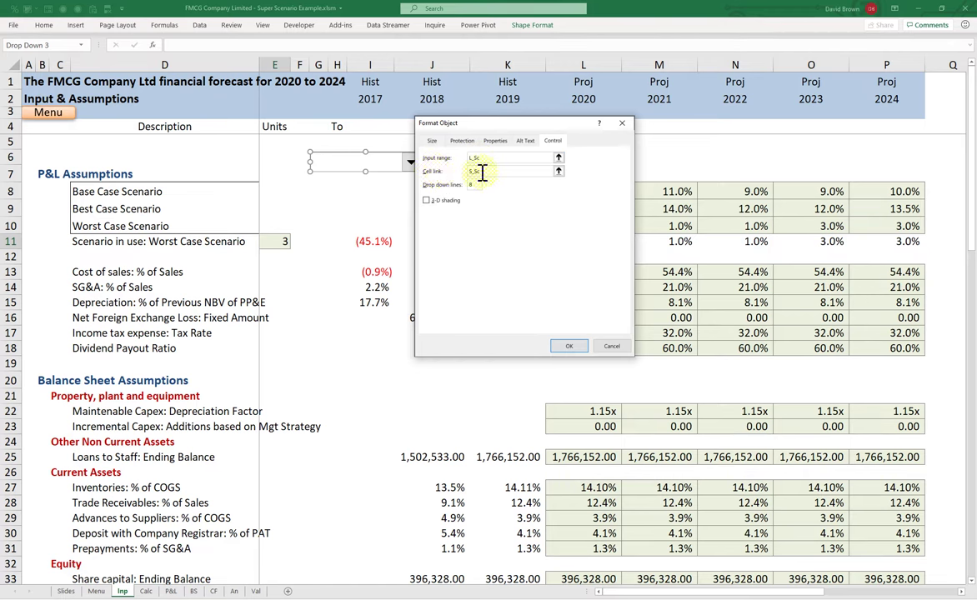
Confirm the drop-down's input range L_Sc and cell link S_Sc, then deselect it.
left_click(568, 345)
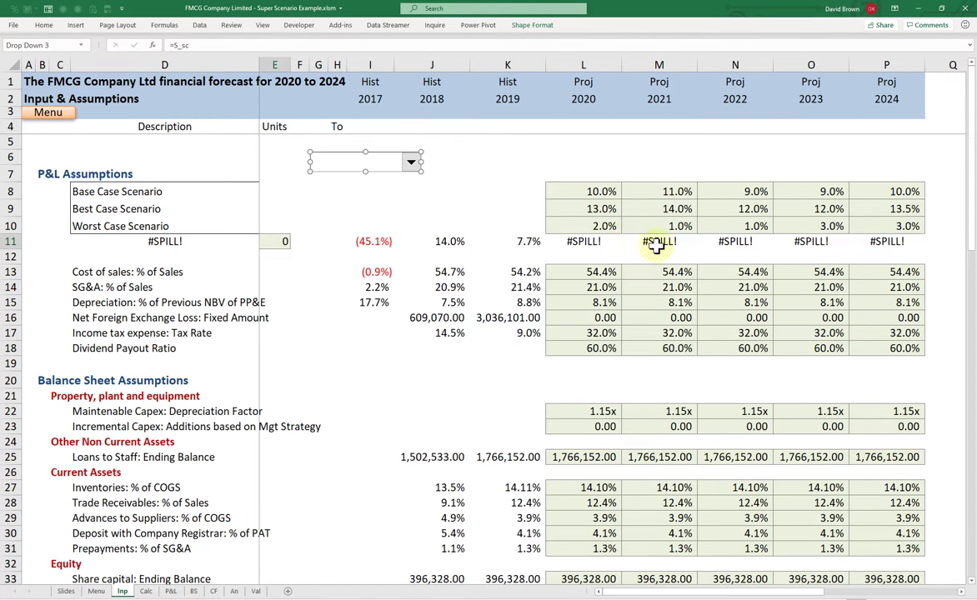
left_click(506, 157)
Test the scenario drop-down by switching between Base, Best and Worst Case scenarios.
left_click(626, 158)
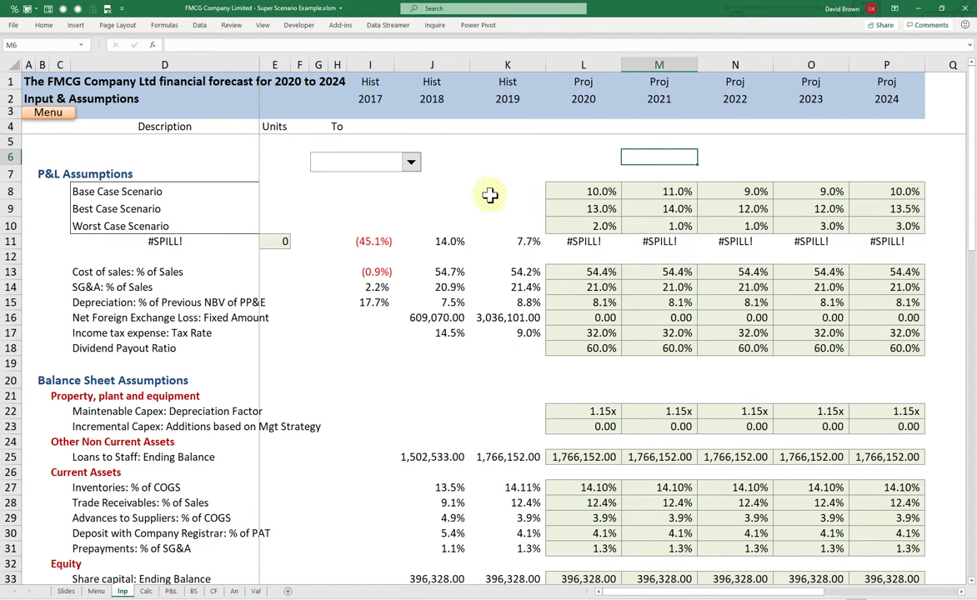
left_click(491, 192)
left_click(409, 161)
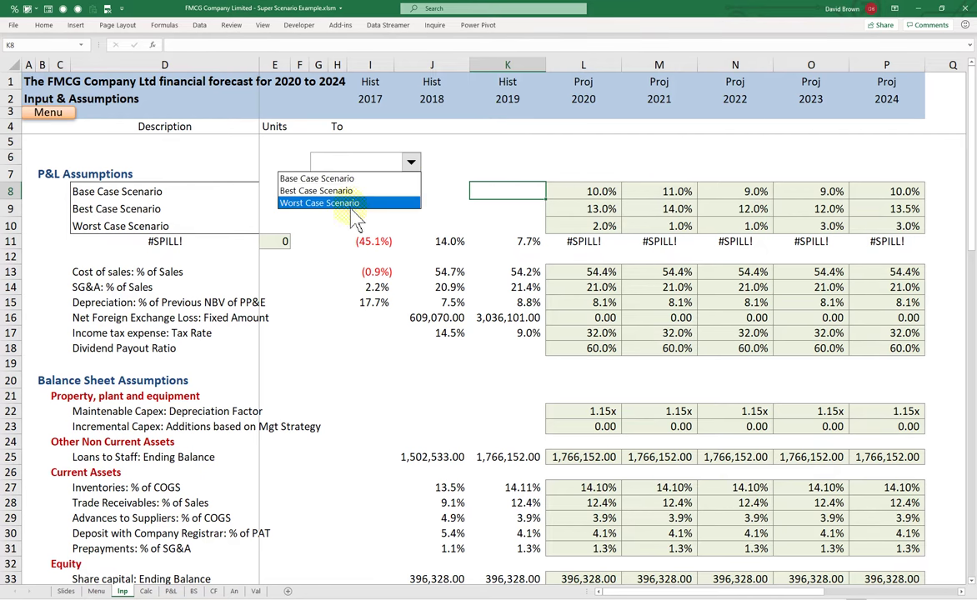
left_click(348, 180)
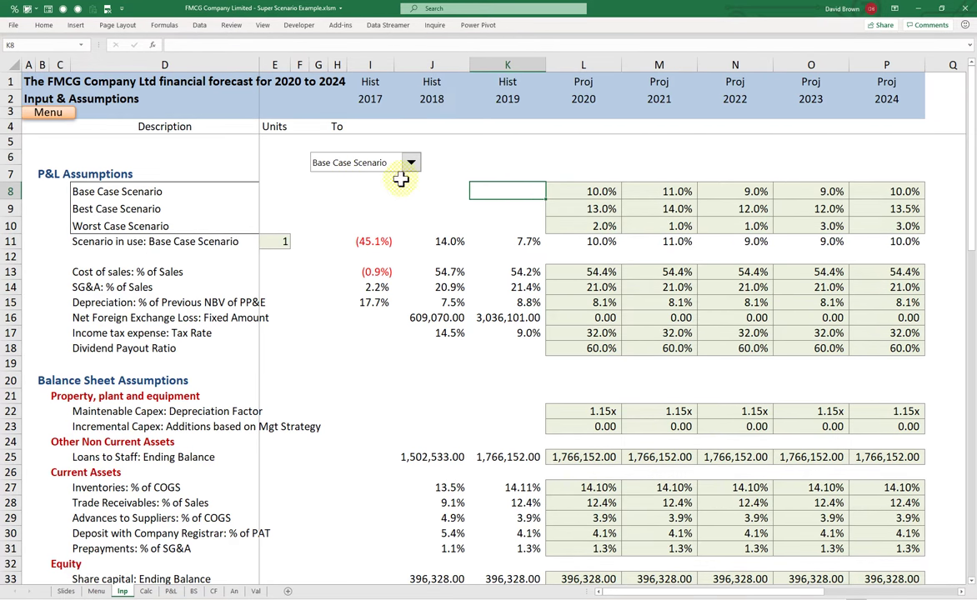
left_click(410, 163)
left_click(354, 191)
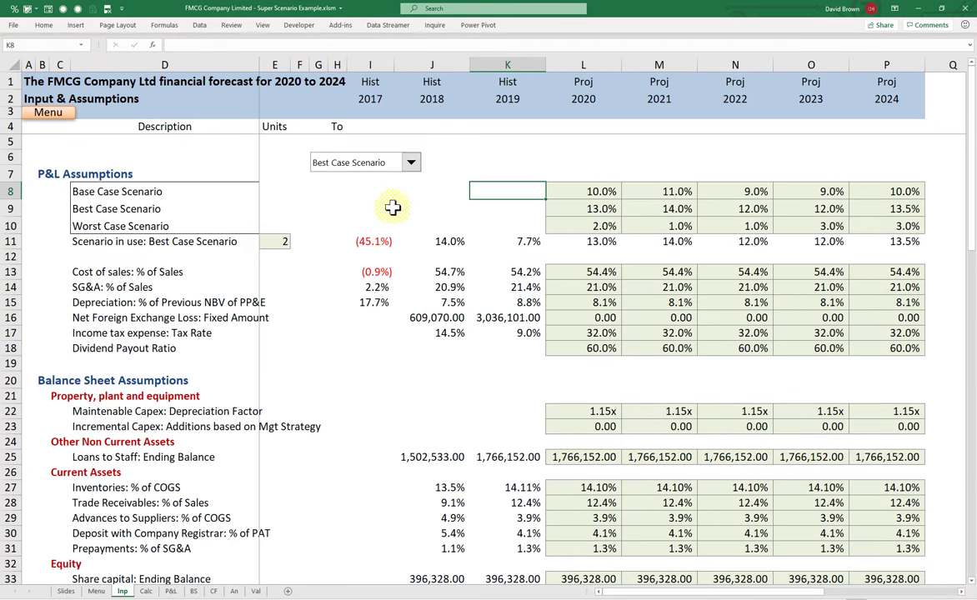
left_click(411, 163)
left_click(353, 205)
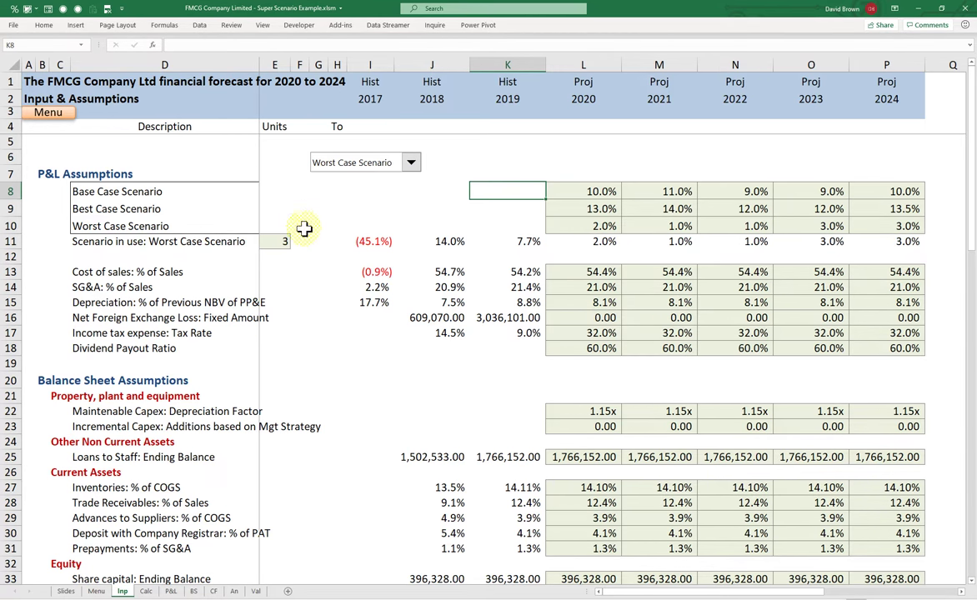
Move the scenario drop-down up to row 5 over the Description column D.
left_click(287, 244)
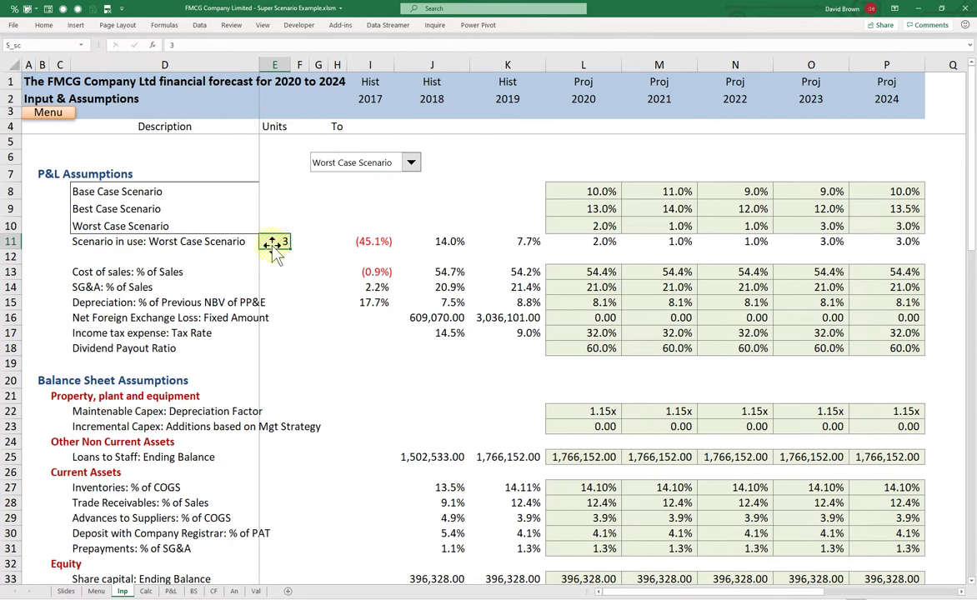
left_click_drag(275, 243, 372, 218)
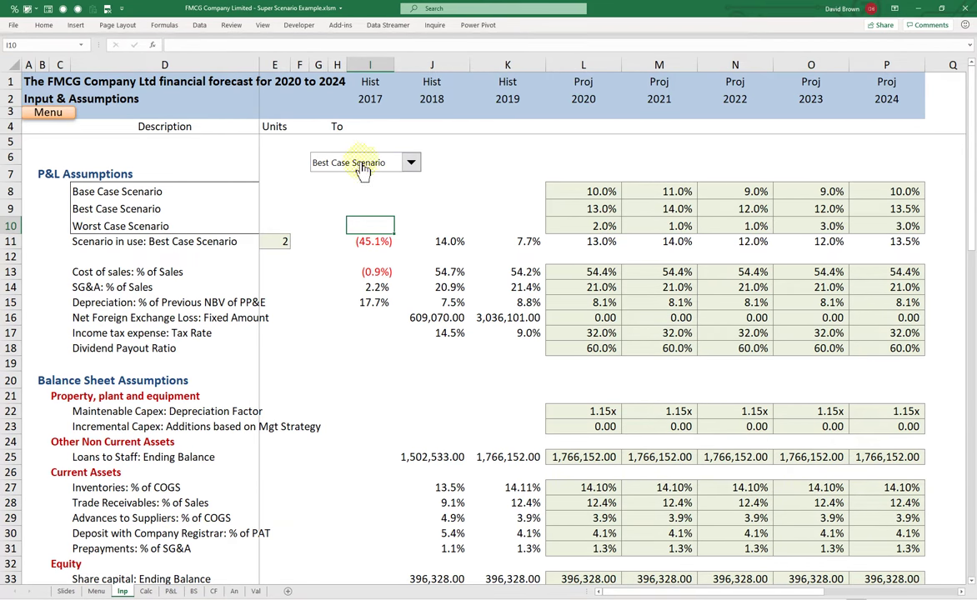
right_click(349, 165)
key("Escape")
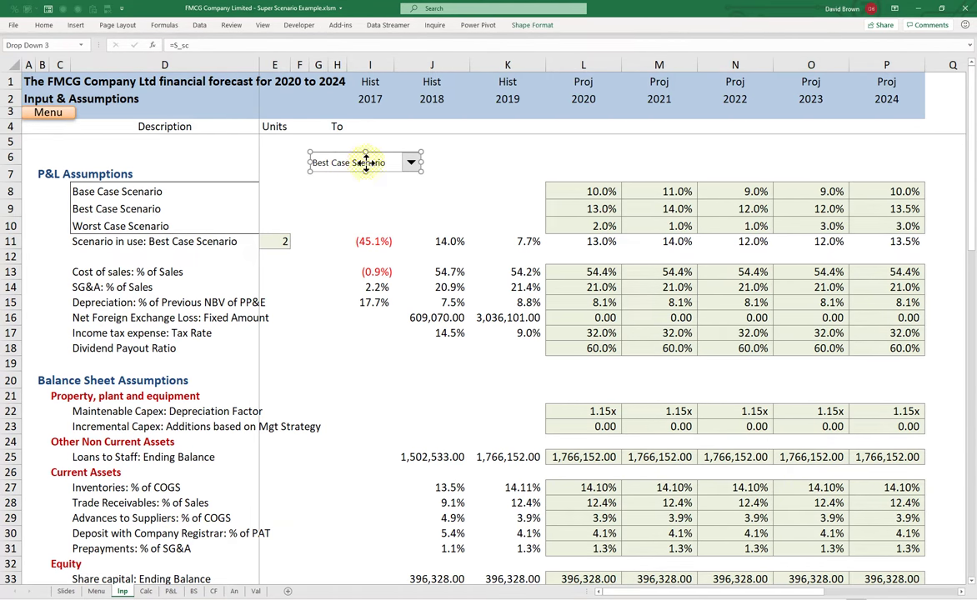
left_click_drag(372, 163, 117, 146)
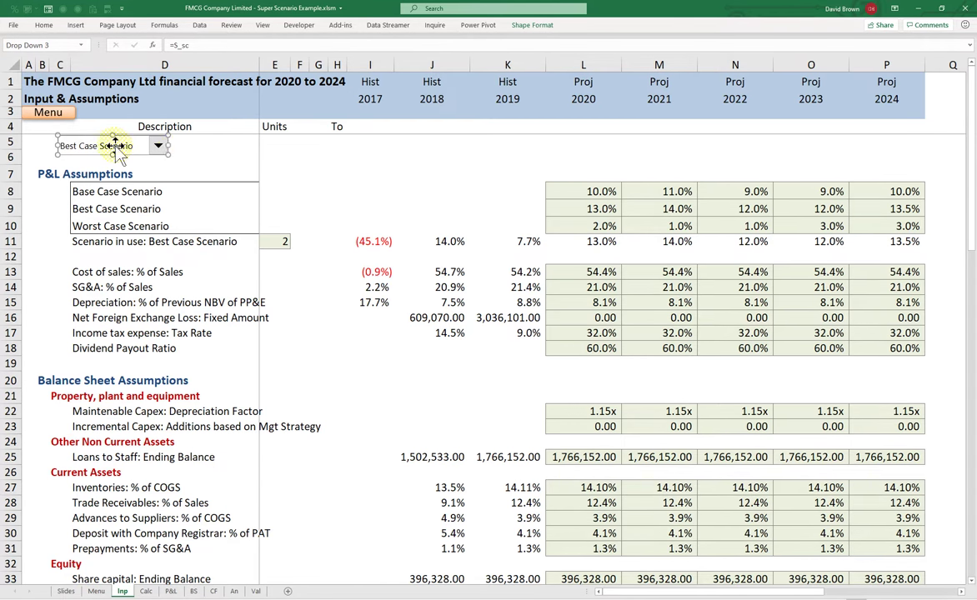
left_click(187, 155)
Leave the drop-down on Base Case Scenario, copy it, and go to the P&L sheet.
left_click(158, 146)
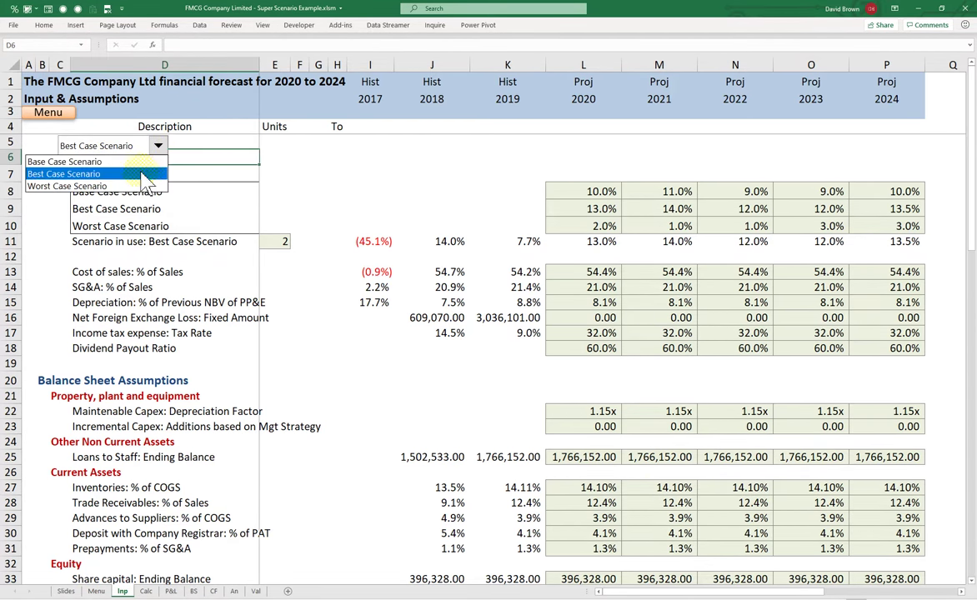
left_click(125, 185)
left_click(157, 146)
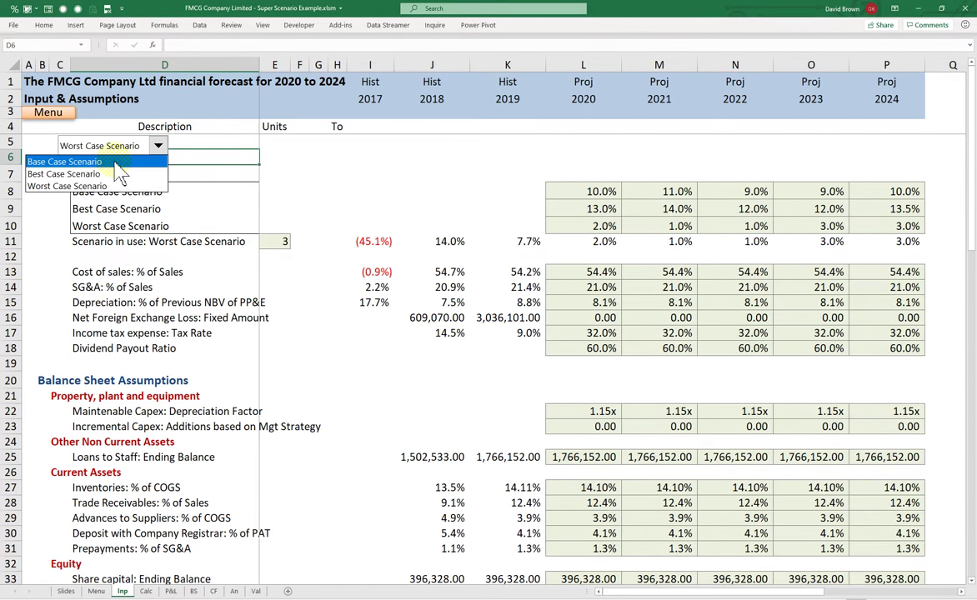
left_click(157, 158)
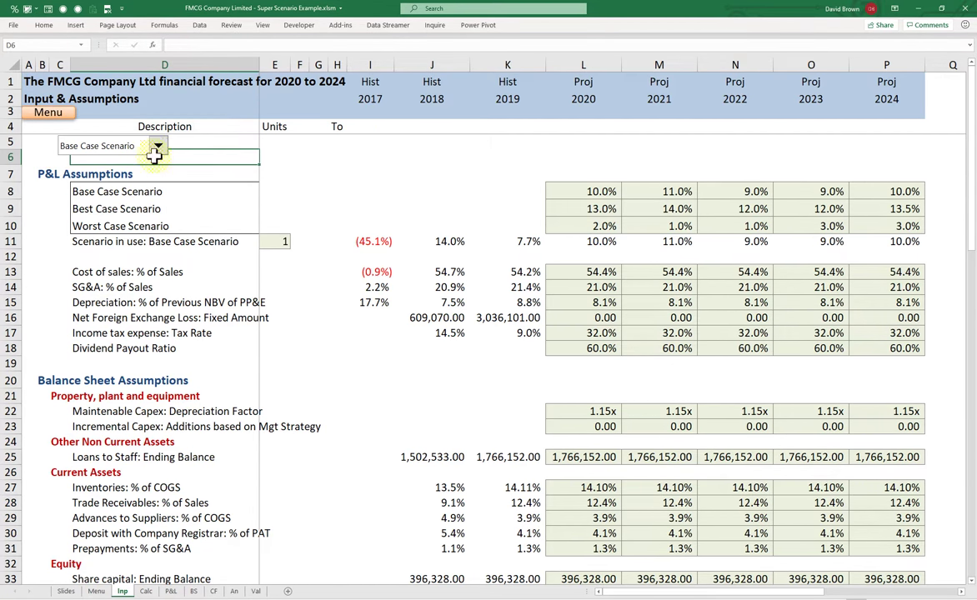
right_click(143, 152)
key("Escape")
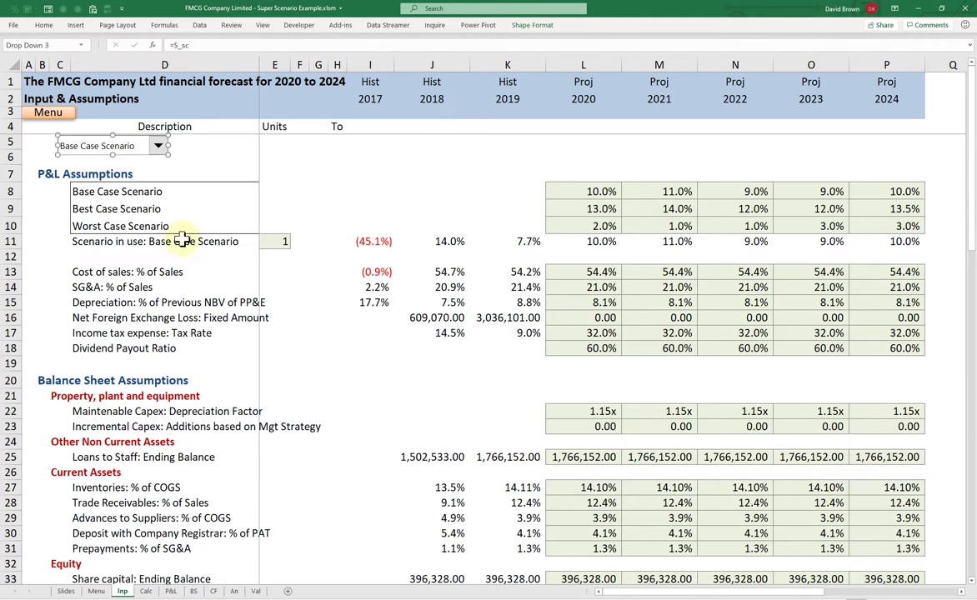
left_click(171, 591)
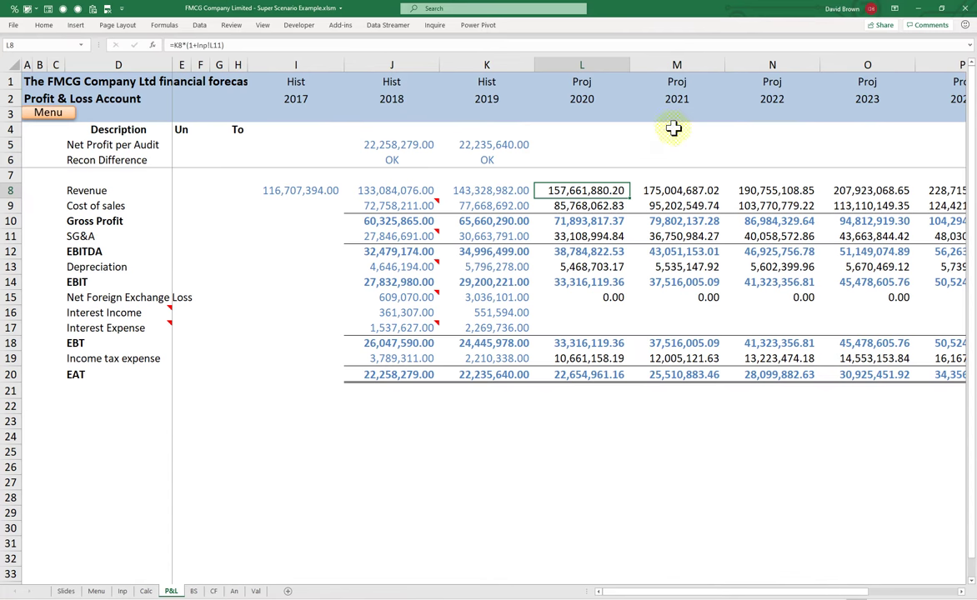
Paste the scenario drop-down at L4 on the P&L sheet and place it in row 4.
left_click(601, 132)
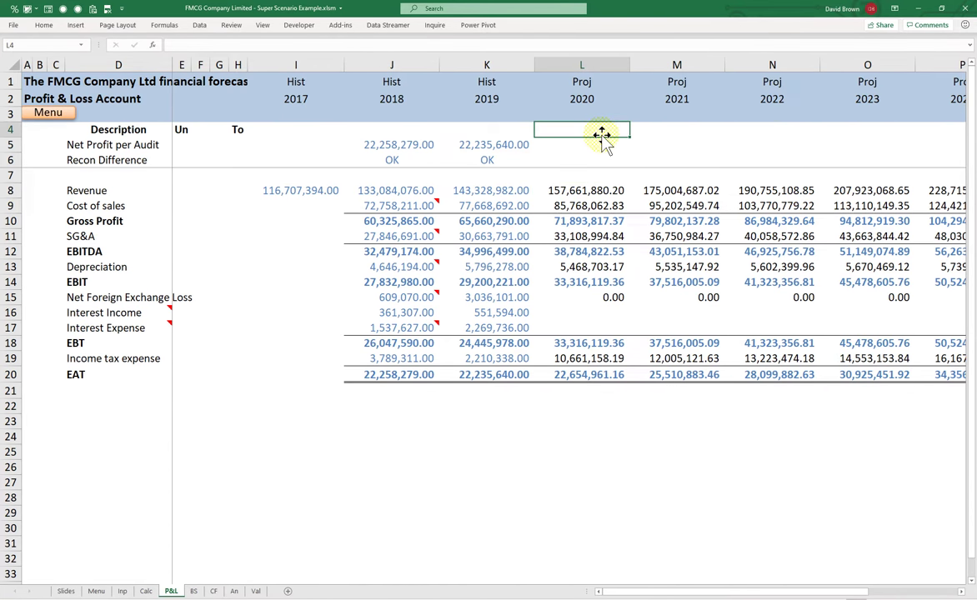
key("ctrl+v")
left_click(692, 144)
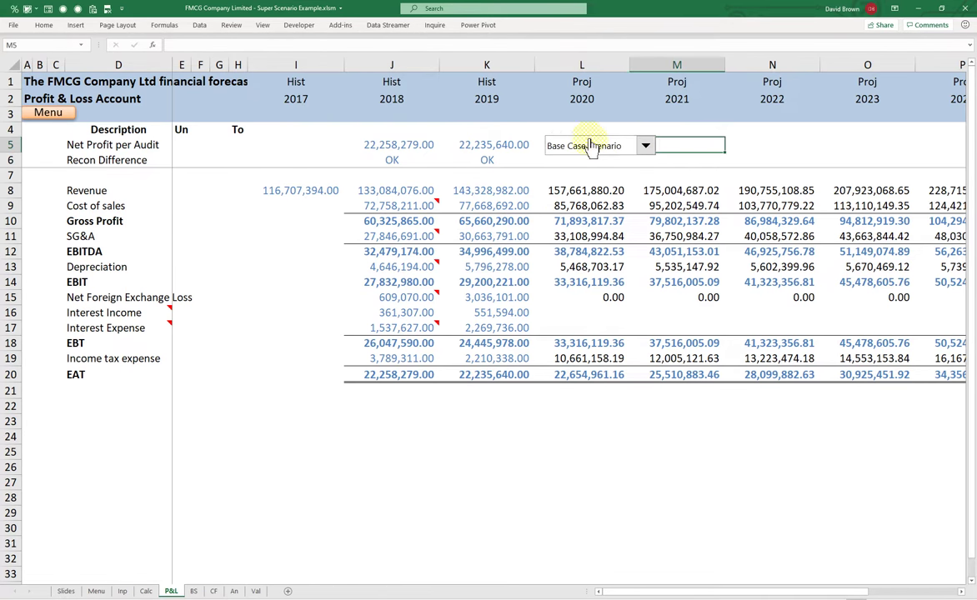
left_click(646, 147)
key("Escape")
right_click(601, 146)
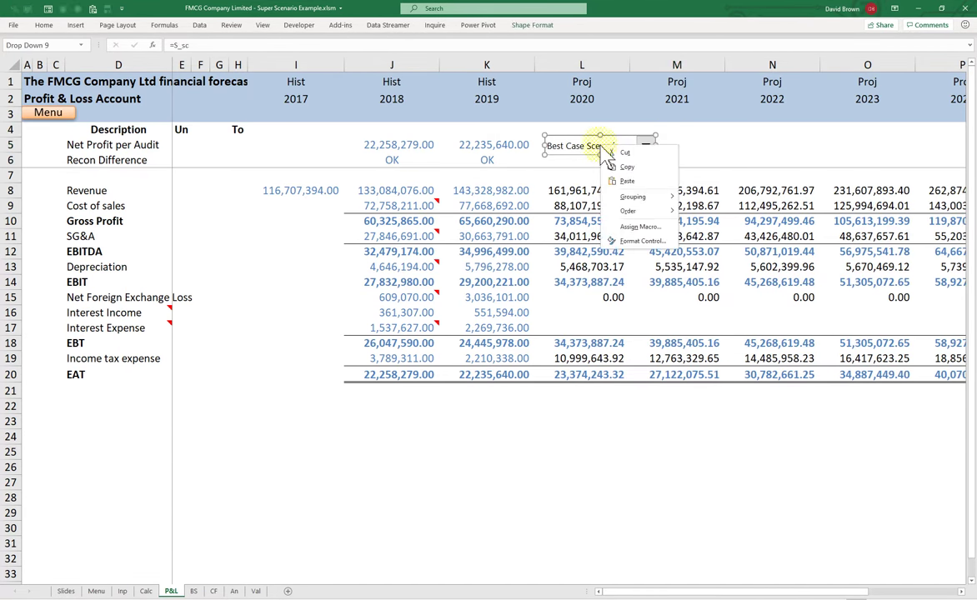
left_click(592, 146)
left_click_drag(593, 146, 646, 131)
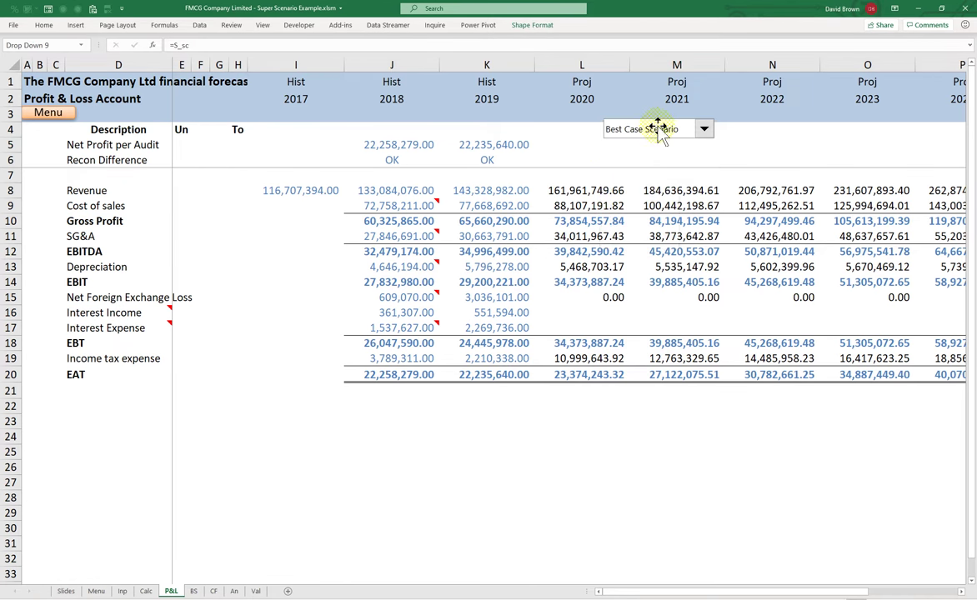
left_click(769, 144)
Test the copy with Worst Case, leave it on Base Case, and return to Inp.
left_click(703, 129)
left_click(635, 168)
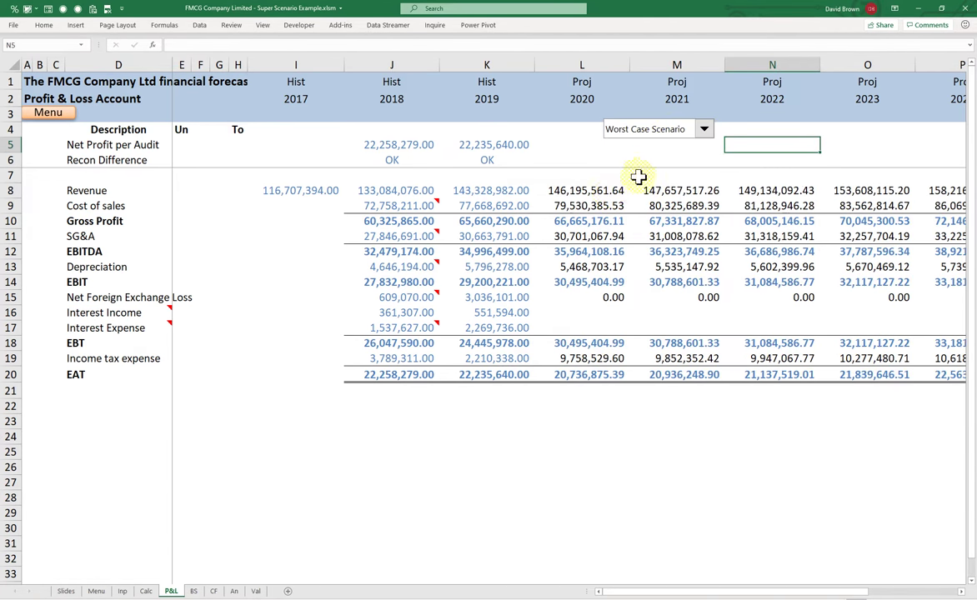
left_click(704, 129)
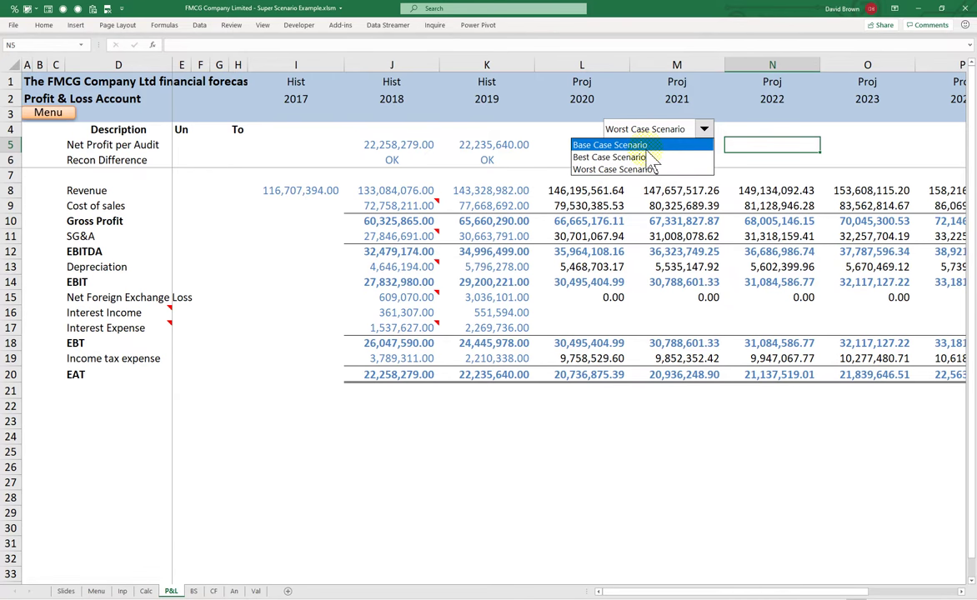
left_click(647, 147)
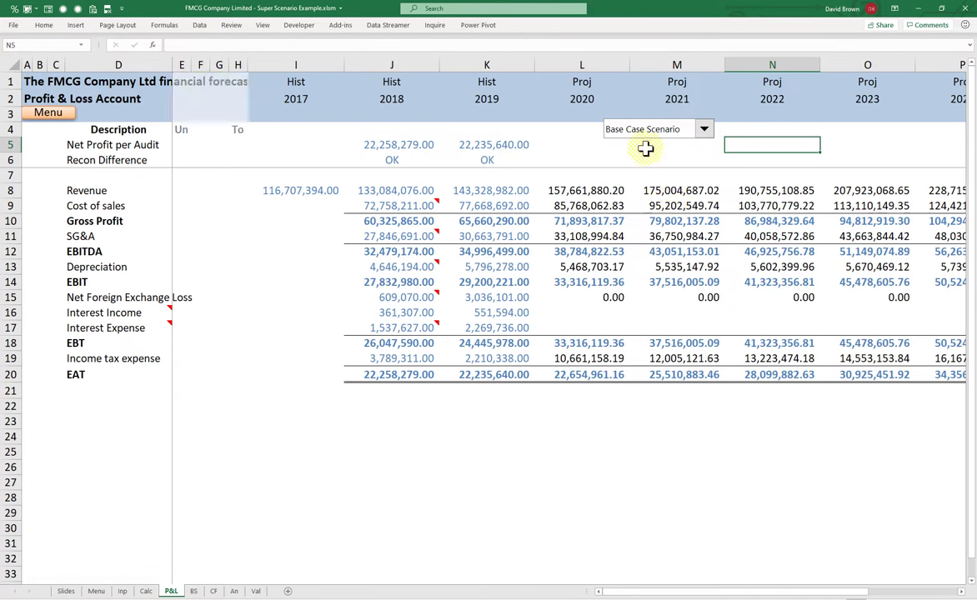
left_click(193, 590)
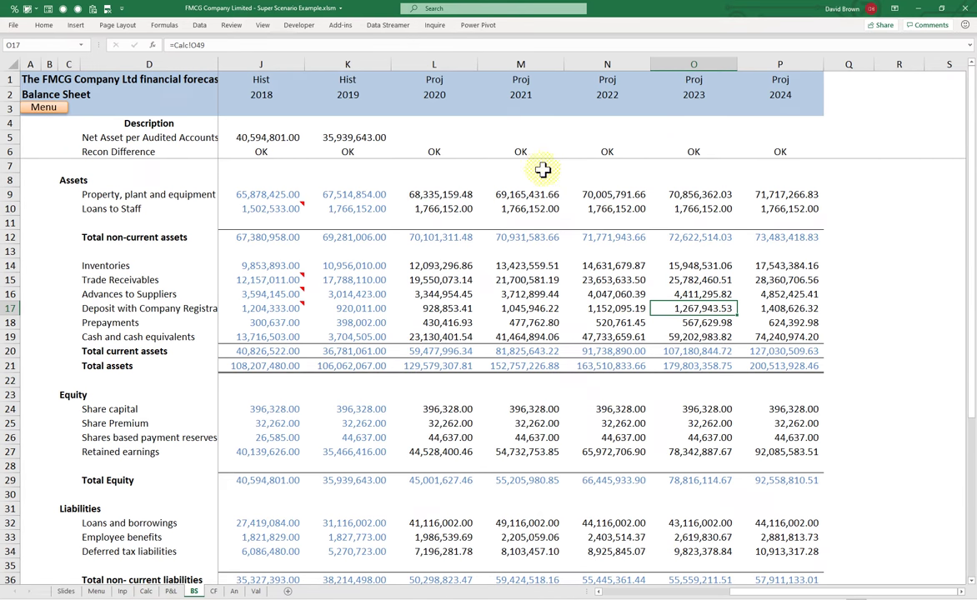
left_click(121, 591)
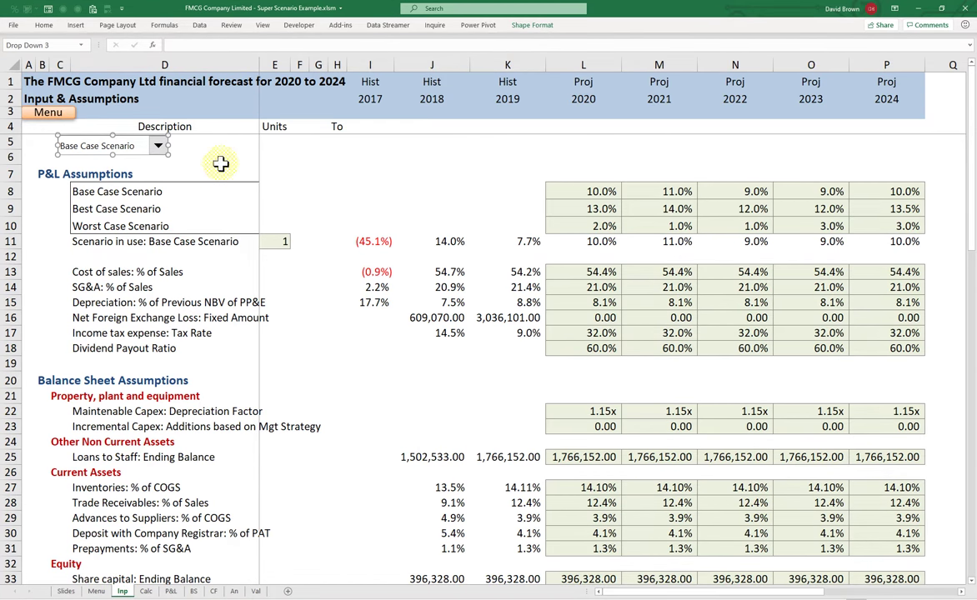
Insert blank rows 7 to 19 above the P&L Assumptions section on the Inp sheet.
left_click(220, 164)
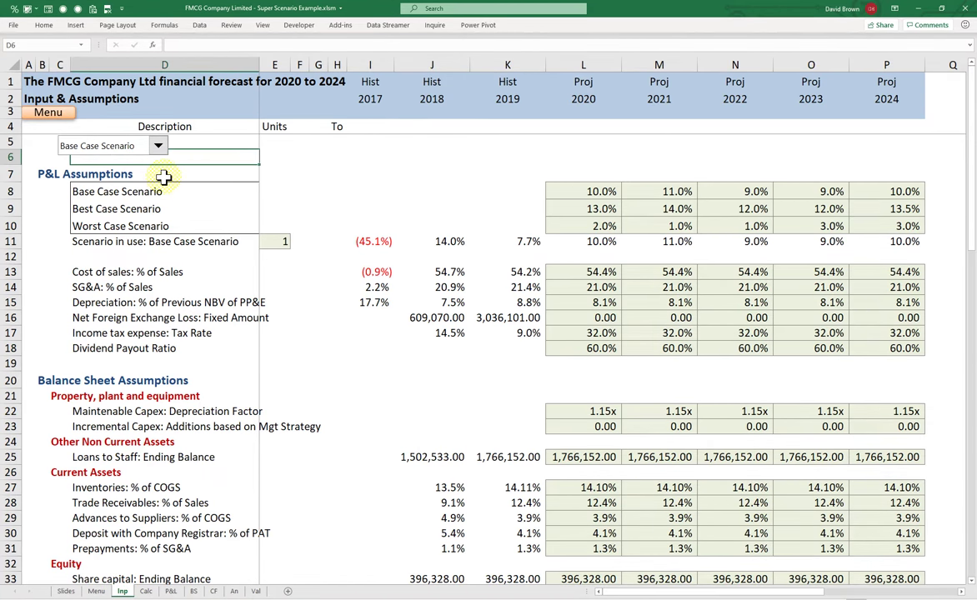
left_click(157, 175)
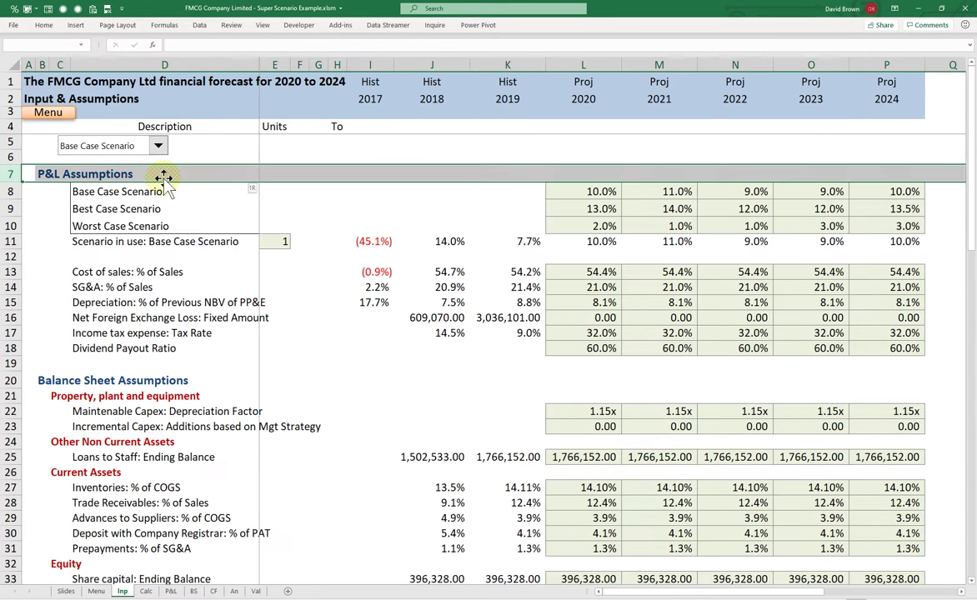
left_click_drag(242, 237, 242, 370)
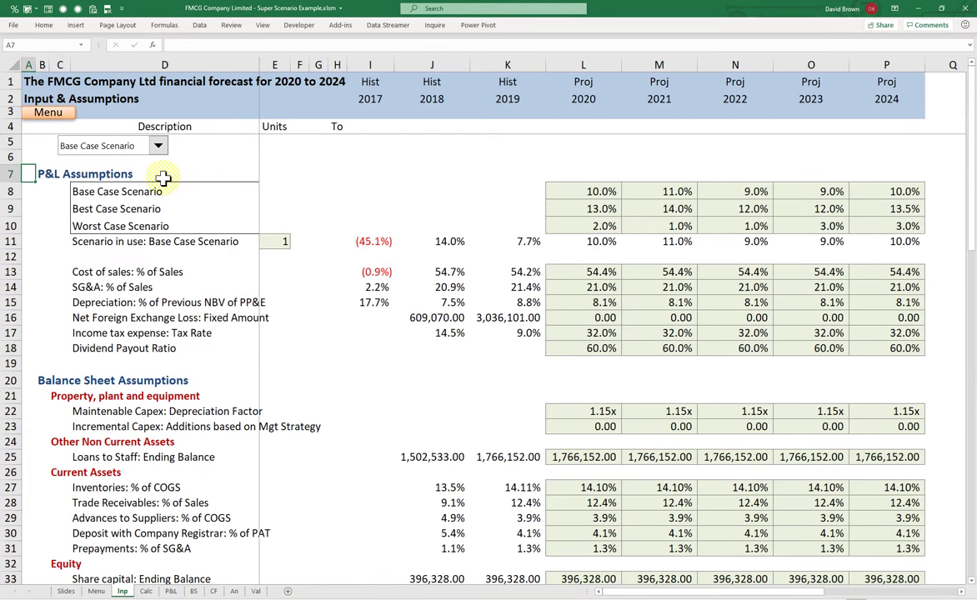
left_click_drag(163, 178, 241, 358)
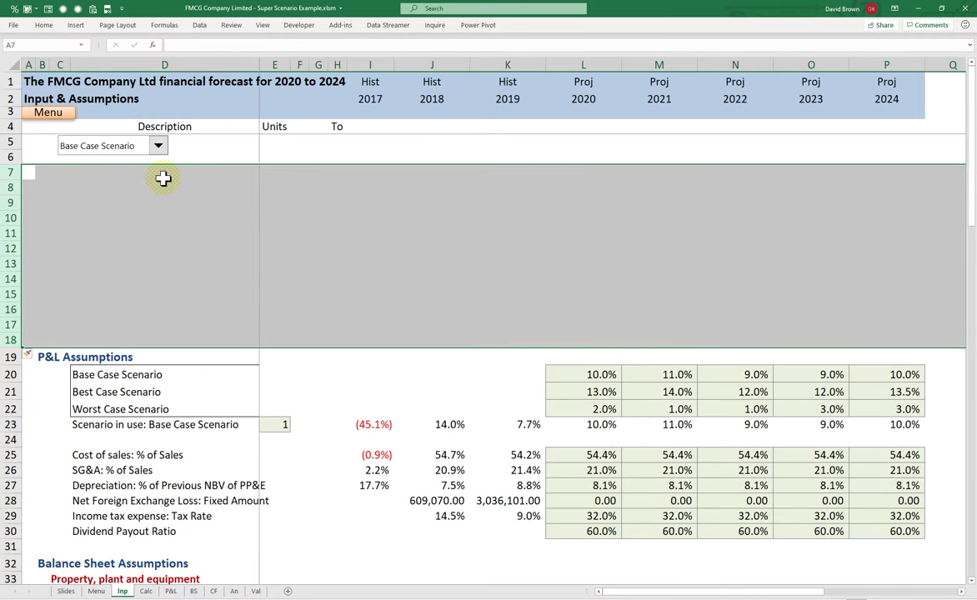
Put the title 'Scenario Analysis Tool' in B7, reusing the P&L Assumptions heading format.
key("Down")
key("Right")
key("Down")
key("Down")
key("Down")
key("Down")
key("Down")
key("Down")
key("Down")
key("Down")
key("Down")
key("Down")
key("Down")
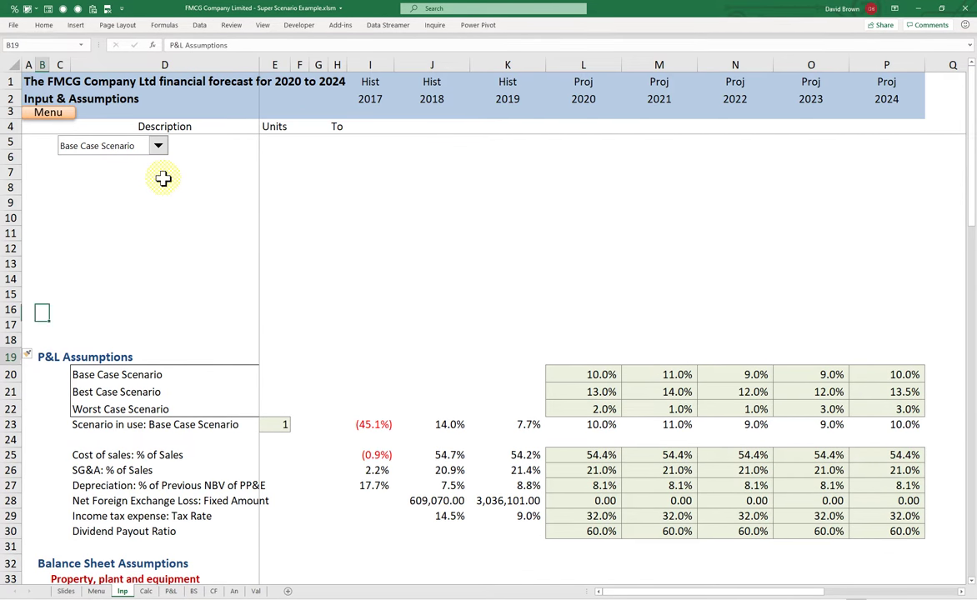
key("Up")
key("Up")
key("Up")
key("Up")
key("Up")
key("Up")
key("Up")
key("Up")
key("Up")
key("Up")
key("Up")
key("Up")
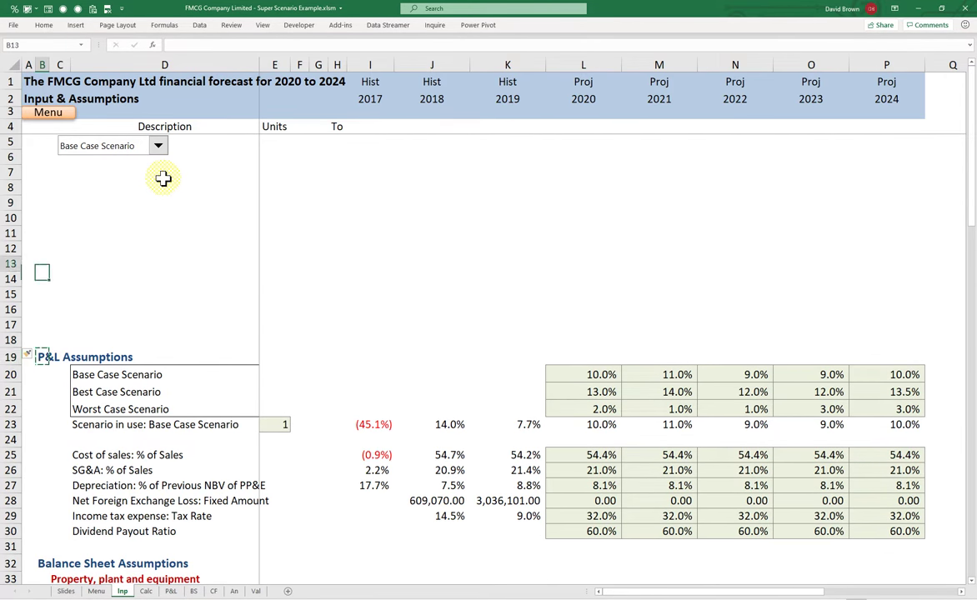
type("P&L Assumptions")
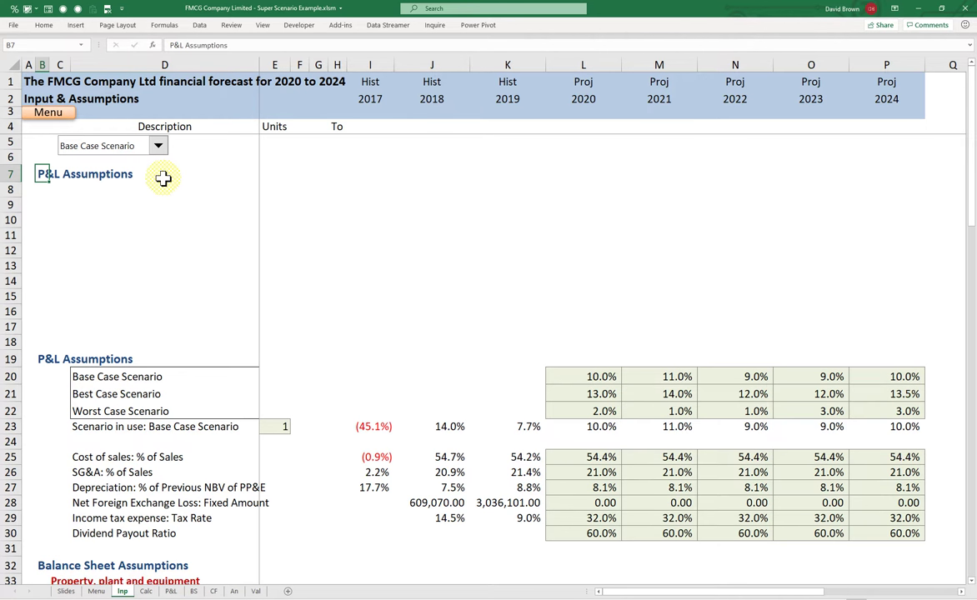
type("Scenario Analysis Tool")
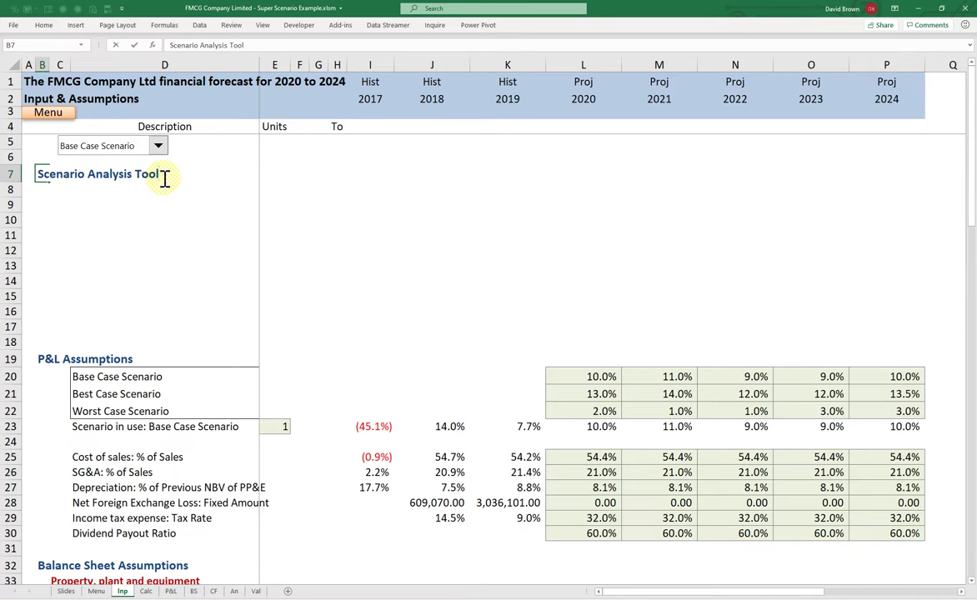
key("Tab")
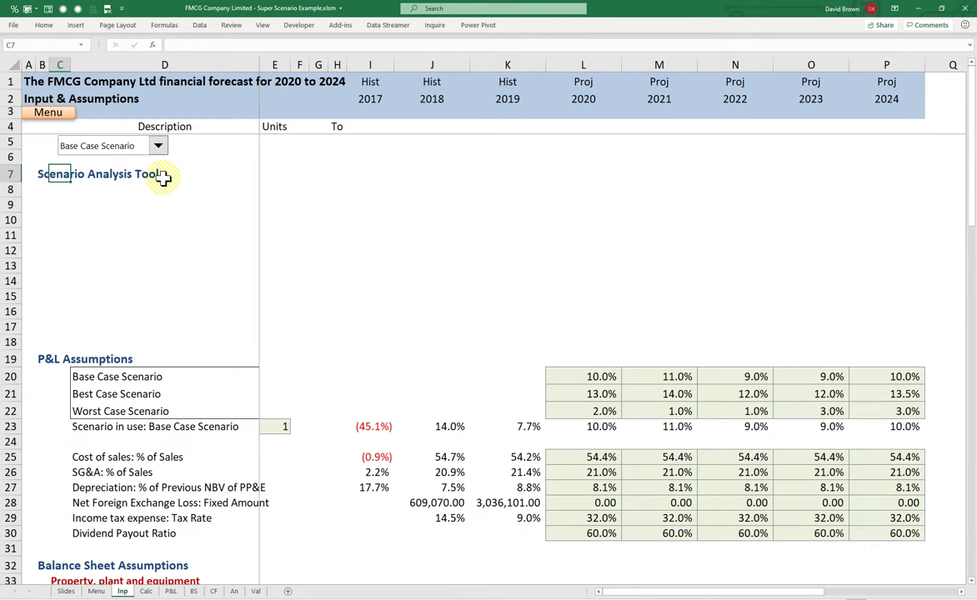
key("Down")
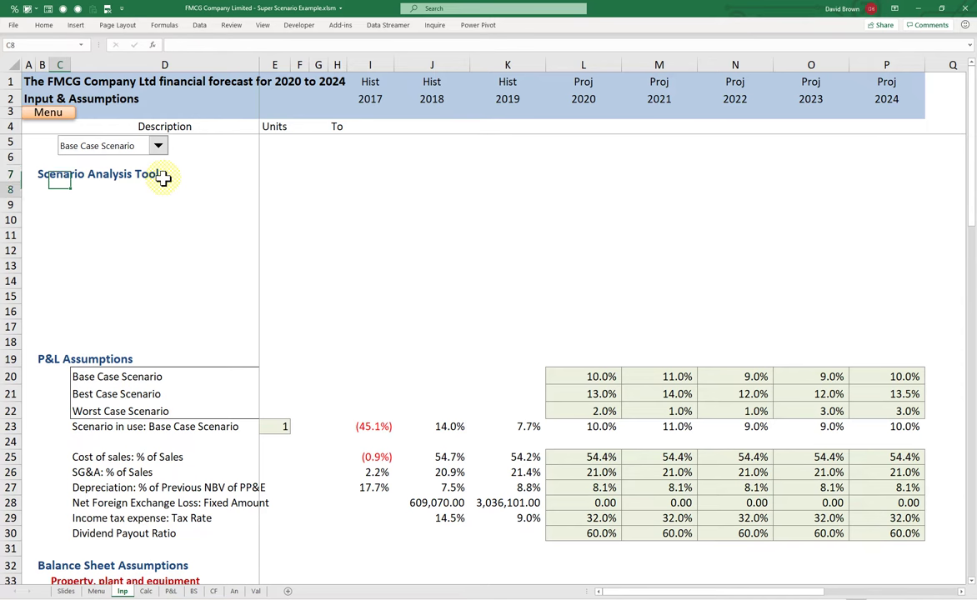
key("Left")
key("Right")
key("Right")
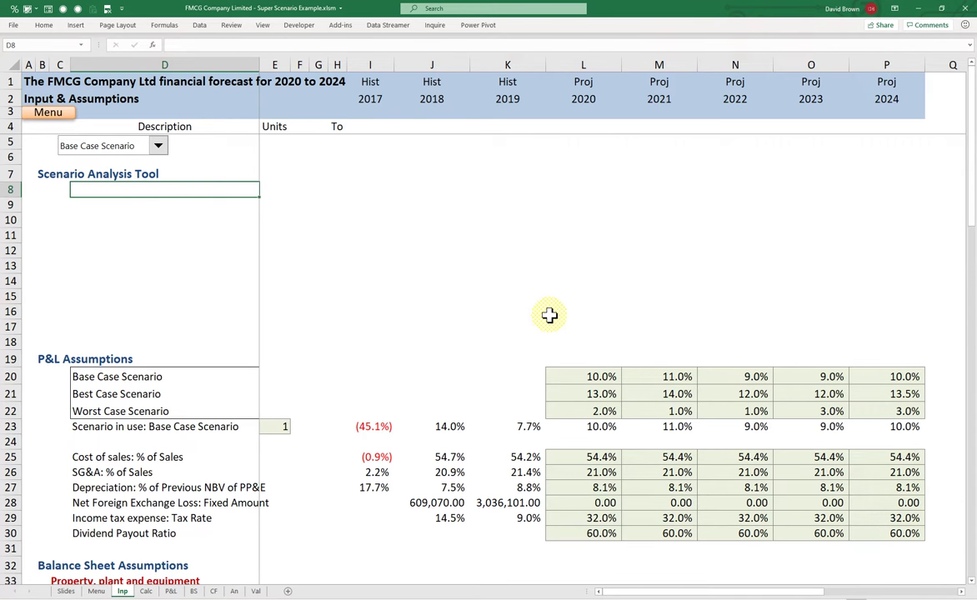
Enter Cost of Sales in D9 and SG& A in D10.
key("Down")
key("Down")
key("Down")
key("Down")
key("Down")
key("Down")
key("Down")
key("Down")
key("Down")
key("Up")
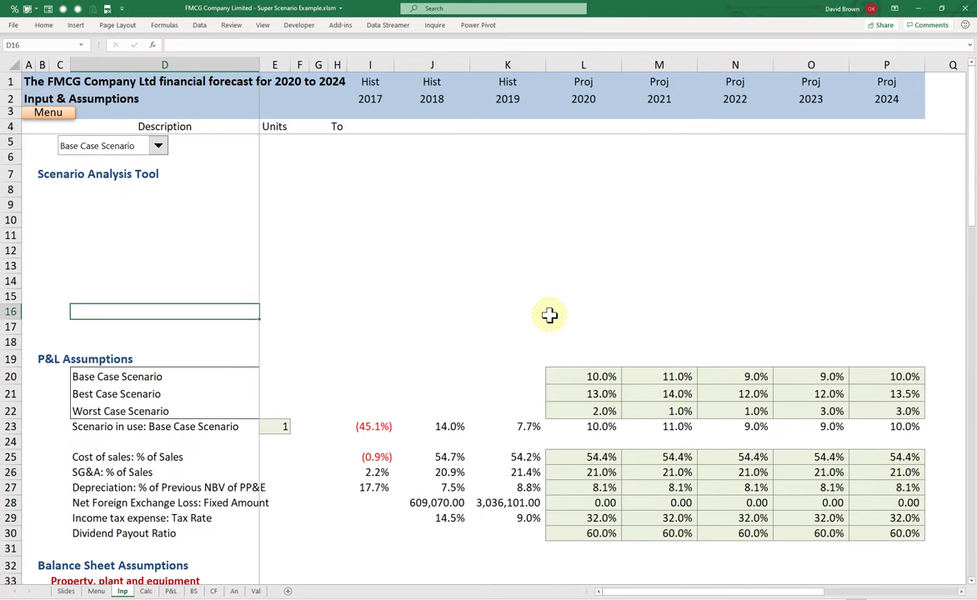
key("Up")
key("Up")
key("Up")
key("Up")
key("Up")
key("Up")
key("Up")
key("Up")
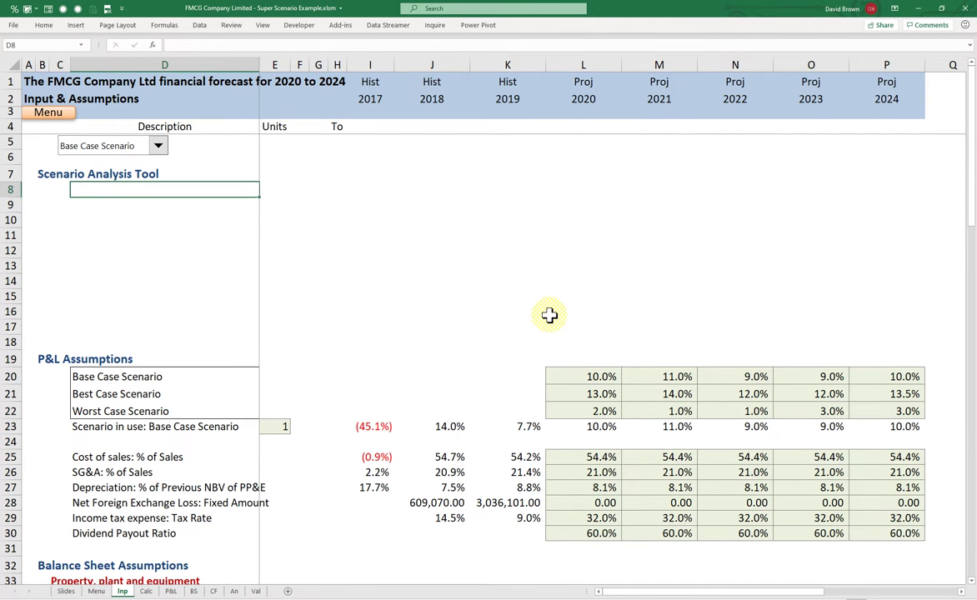
key("Up")
key("Up")
key("Down")
key("Down")
key("Down")
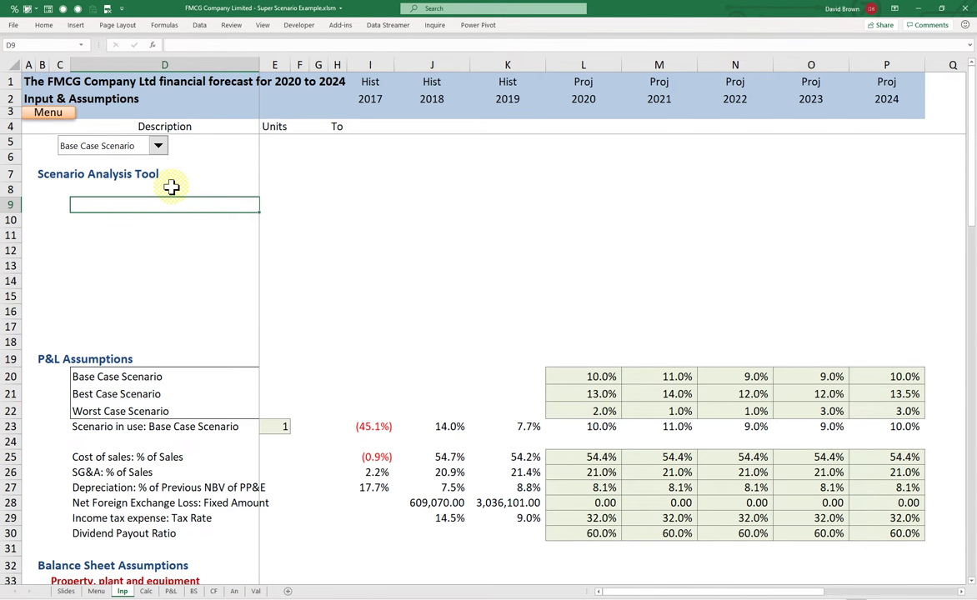
type("Cost of Sales")
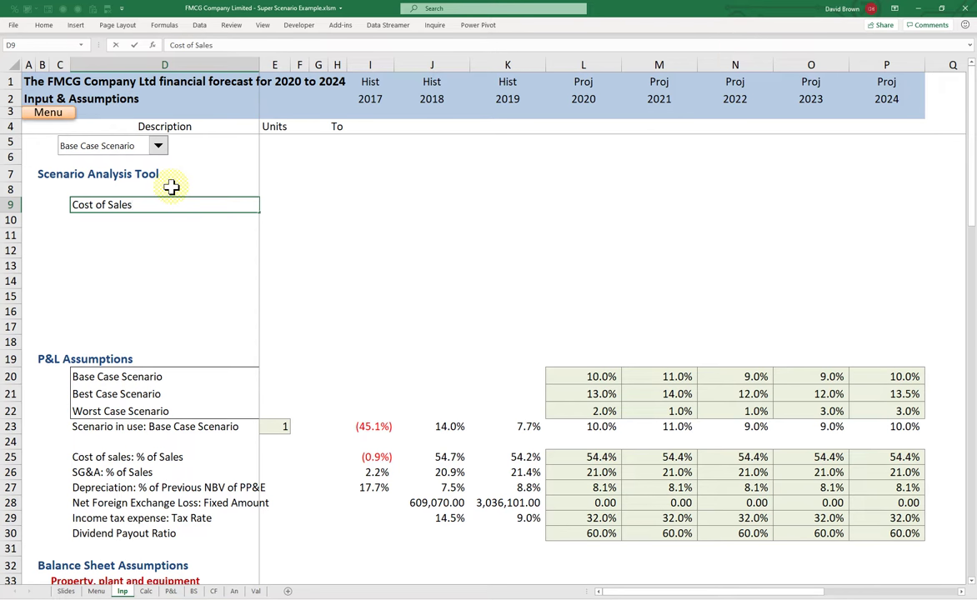
key("Tab")
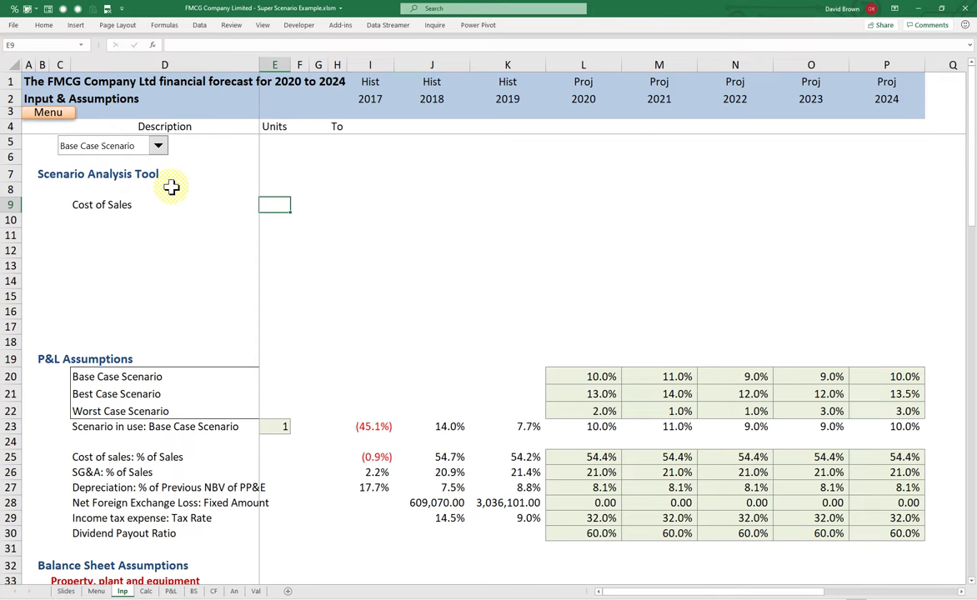
key("Return")
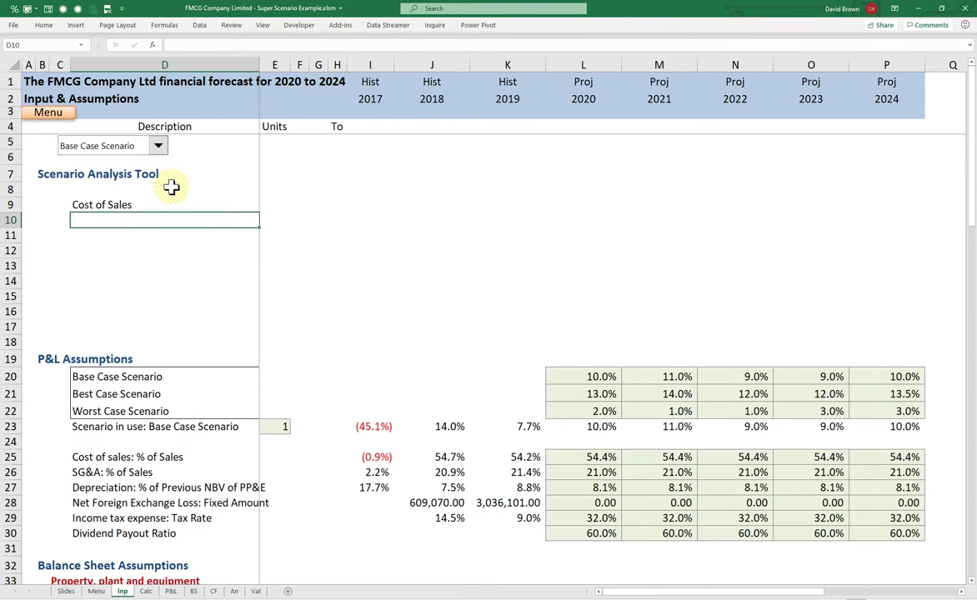
type("SG& A")
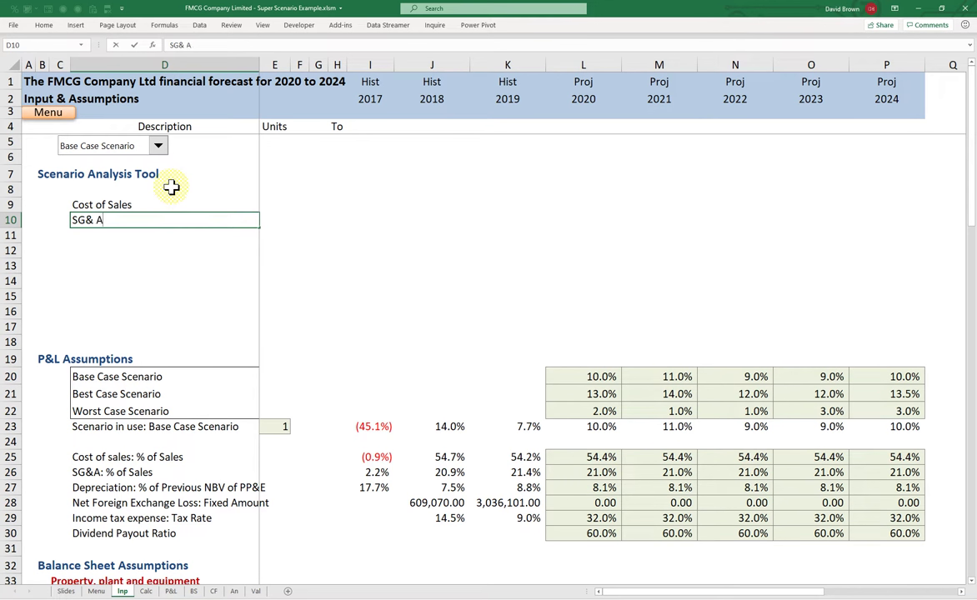
key("Tab")
key("Left")
key("Up")
key("Down")
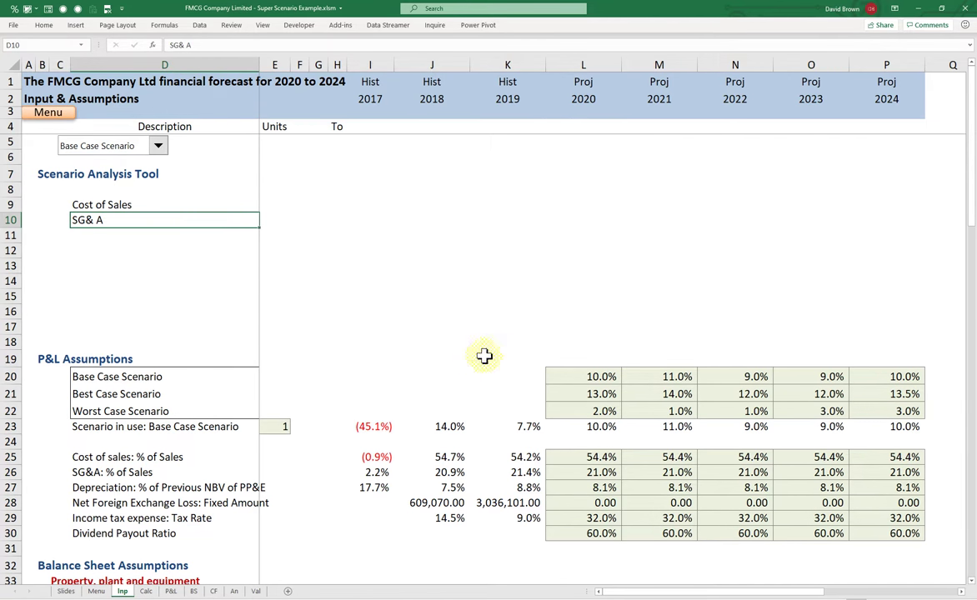
Look over the cost and payout values in L25:O30, then return to cell C8.
left_click_drag(587, 456, 824, 528)
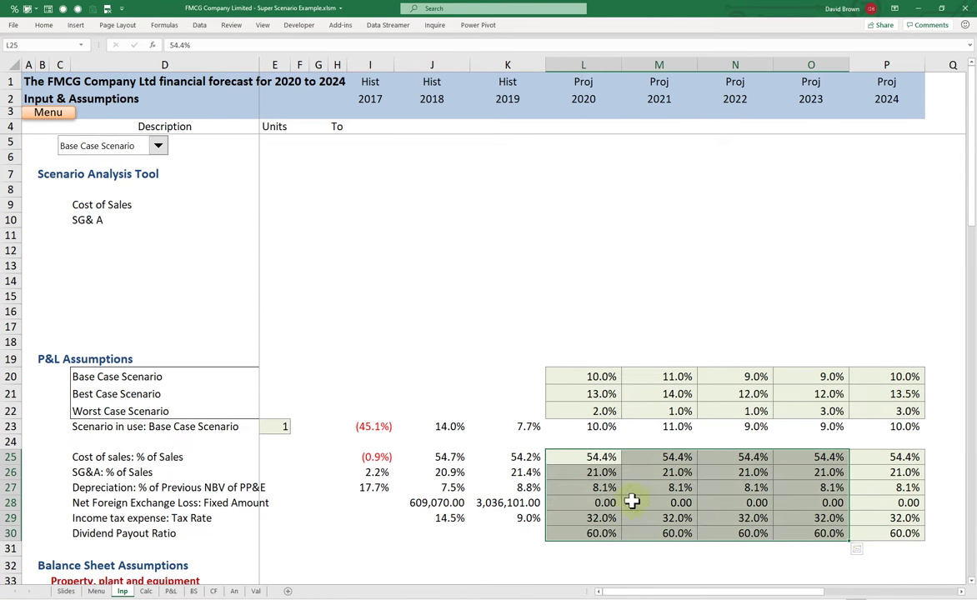
left_click(107, 205)
left_click(113, 235)
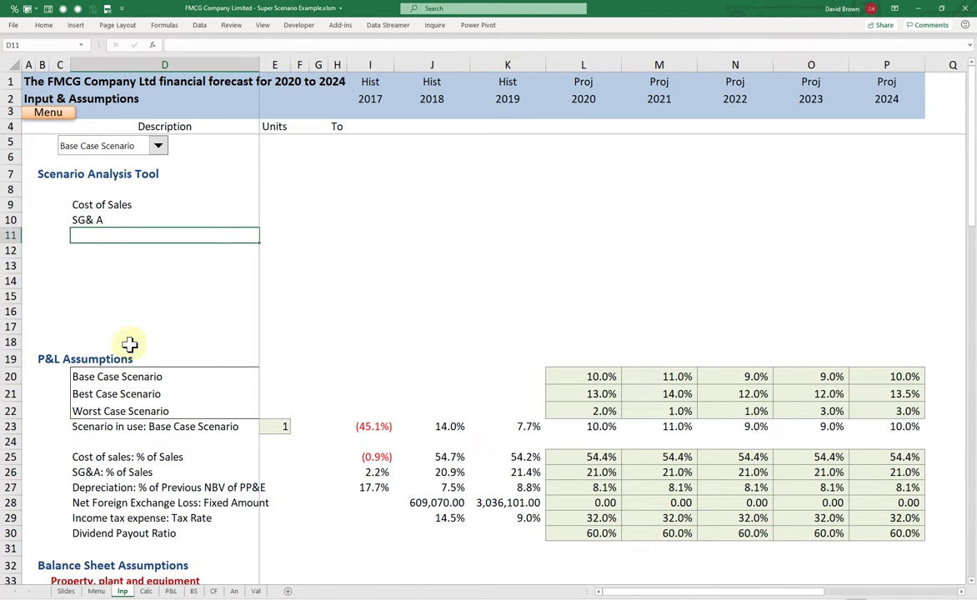
scroll(129, 420, "down", 1)
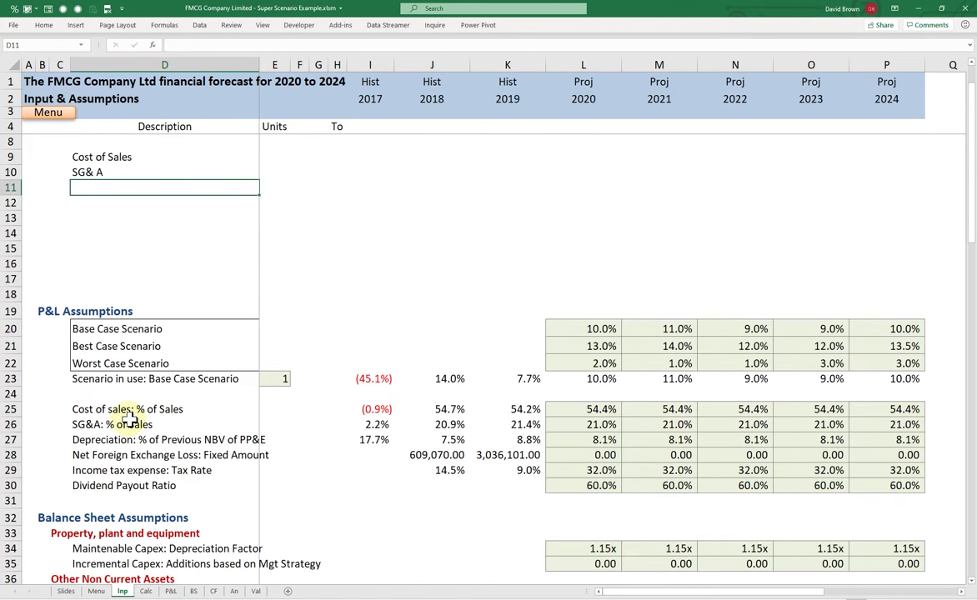
scroll(129, 420, "down", 1)
scroll(126, 423, "down", 2)
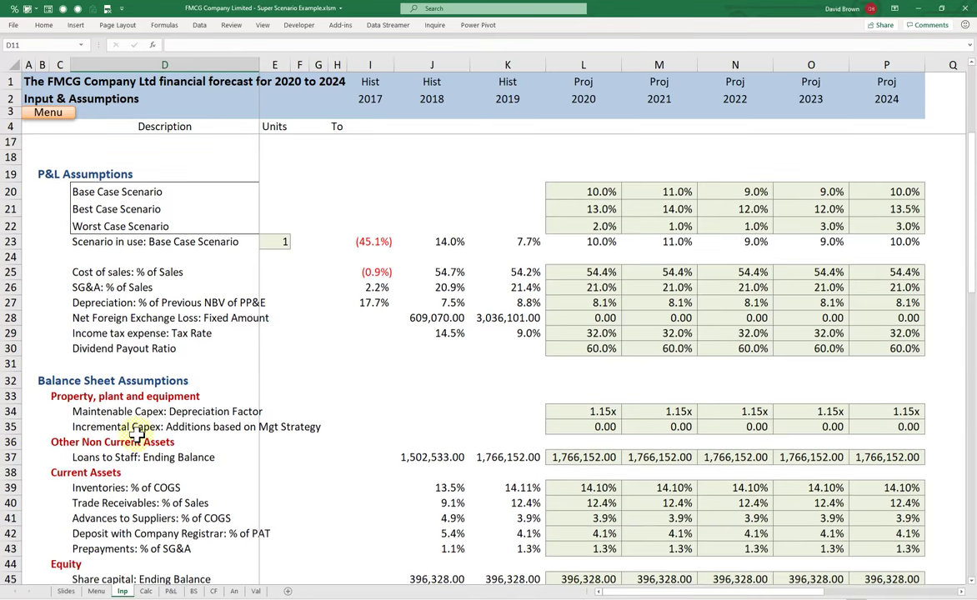
scroll(200, 367, "up", 4)
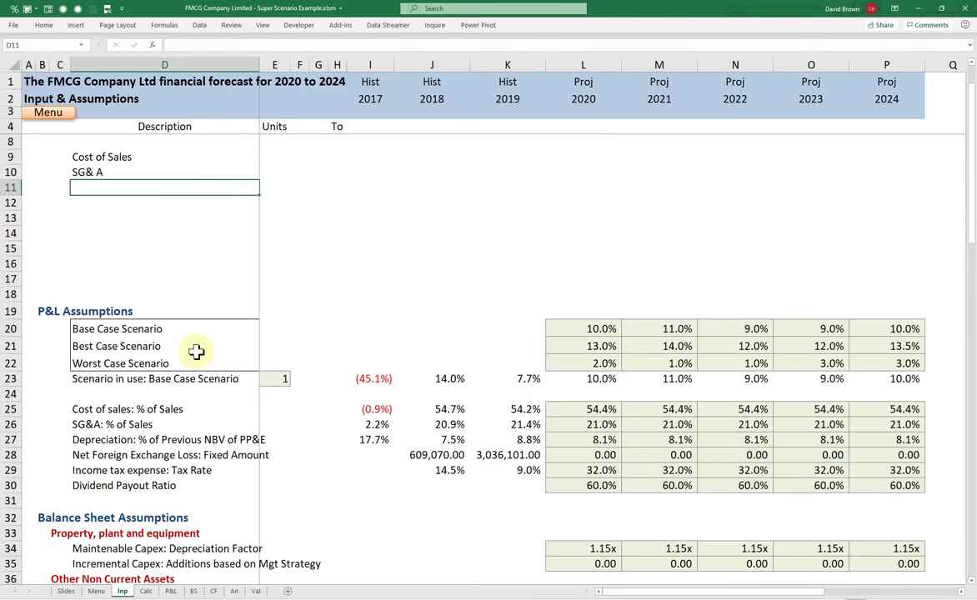
scroll(139, 450, "down", 2)
scroll(139, 457, "down", 2)
scroll(131, 375, "up", 4)
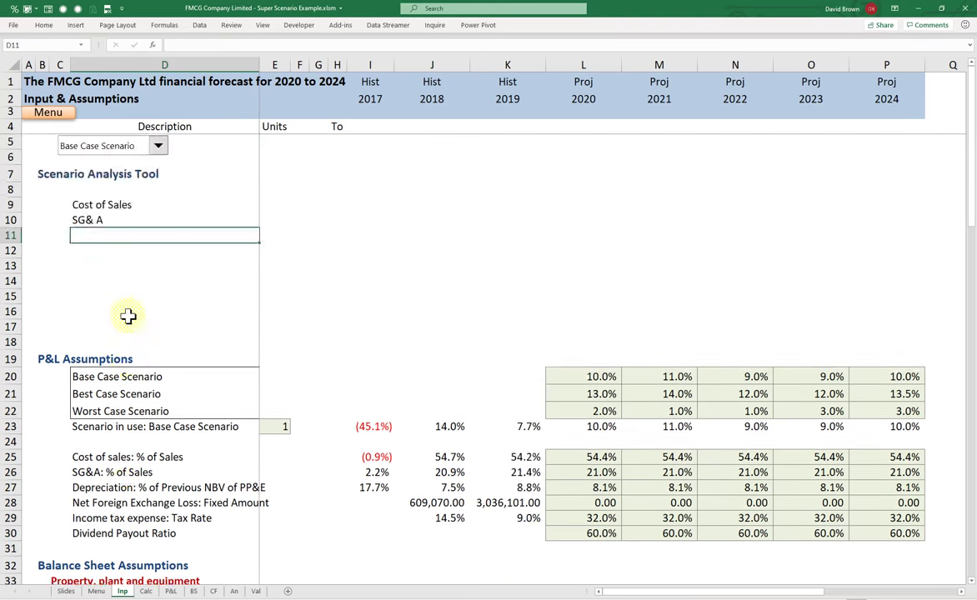
key("Up")
key("Up")
key("Up")
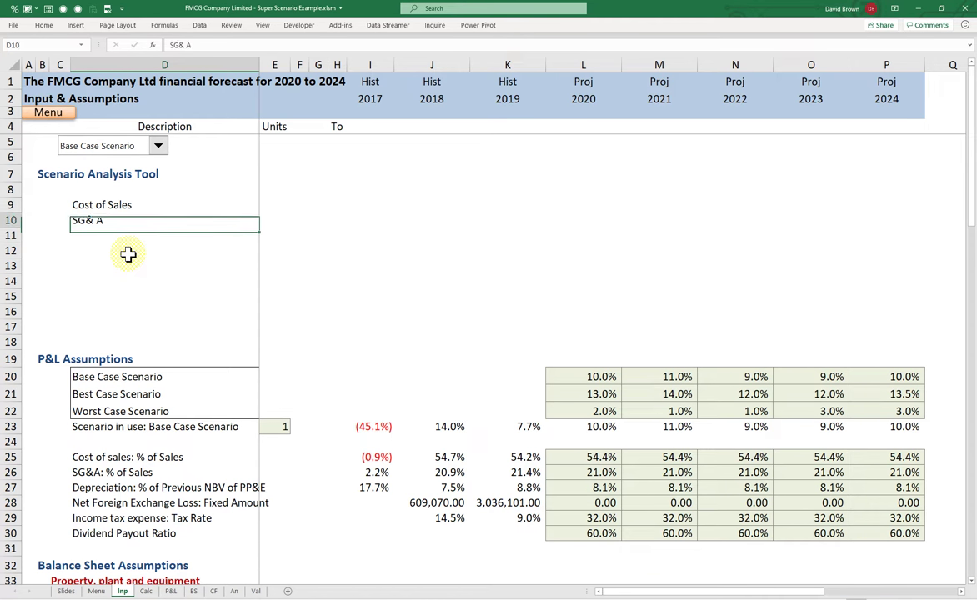
key("Left")
Enter the 'P&L Sensitivities' subheading in C8 and check the Cell Styles gallery for it.
type("P")
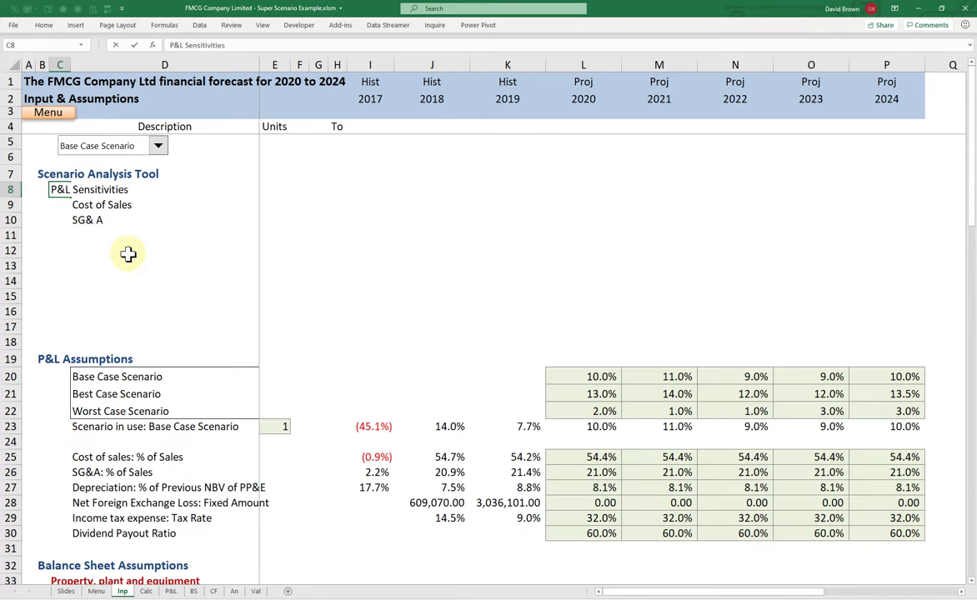
type("&L Sensitivities")
key("Tab")
key("Left")
left_click(46, 27)
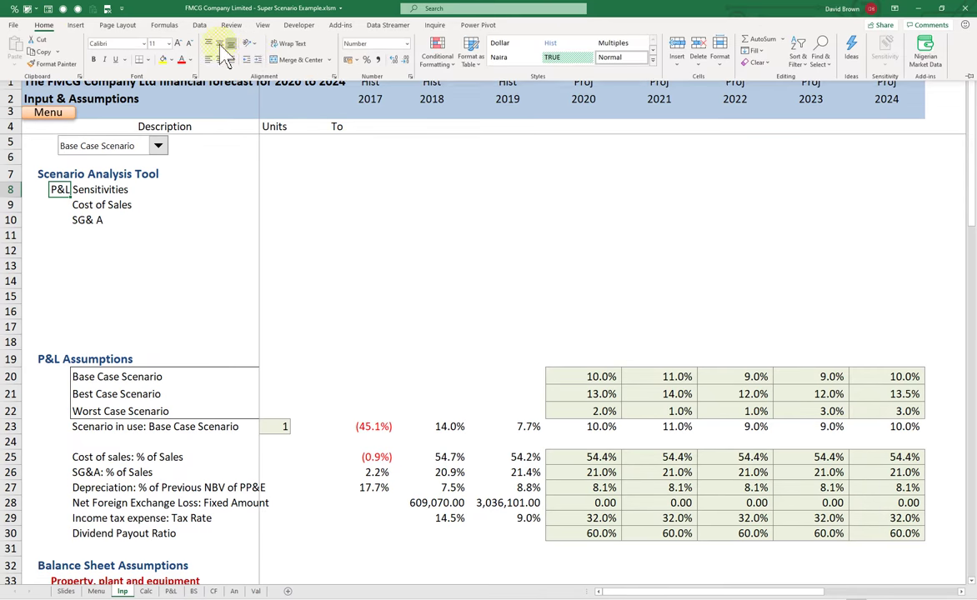
left_click(653, 66)
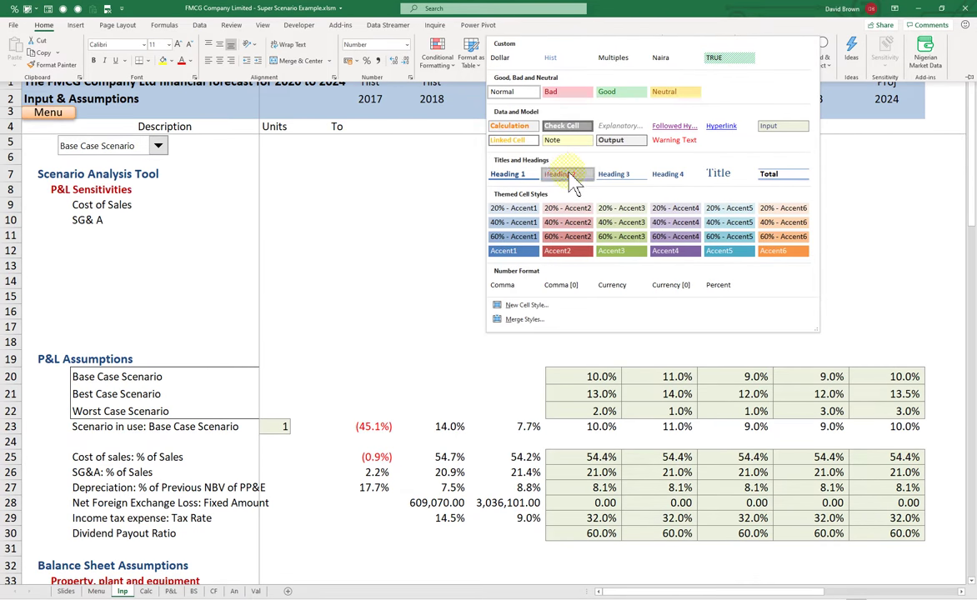
left_click(61, 185)
left_click(84, 235)
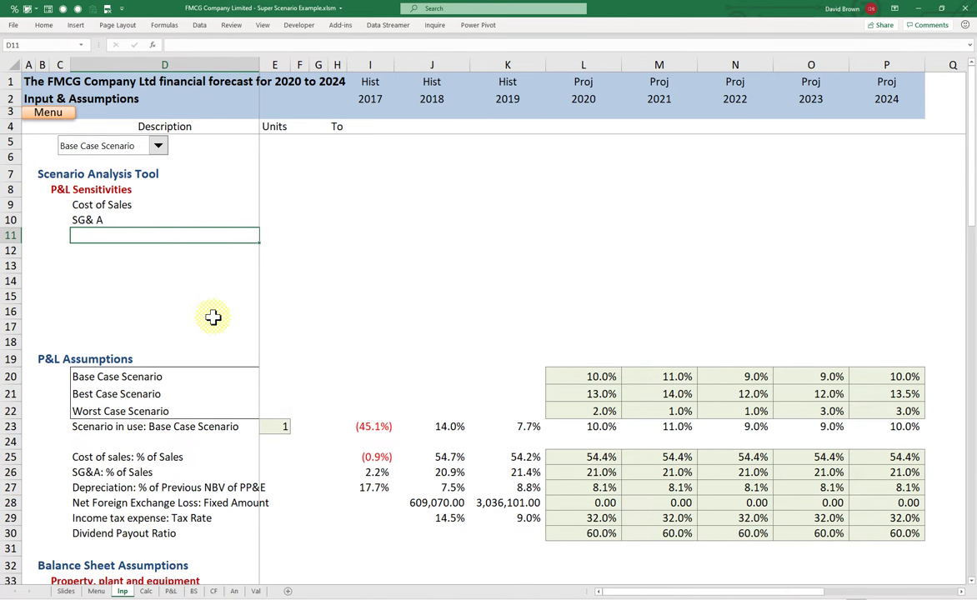
Add Dividend Payout Ratio in D11 below SG& A.
type("Dividend Payout Ratio")
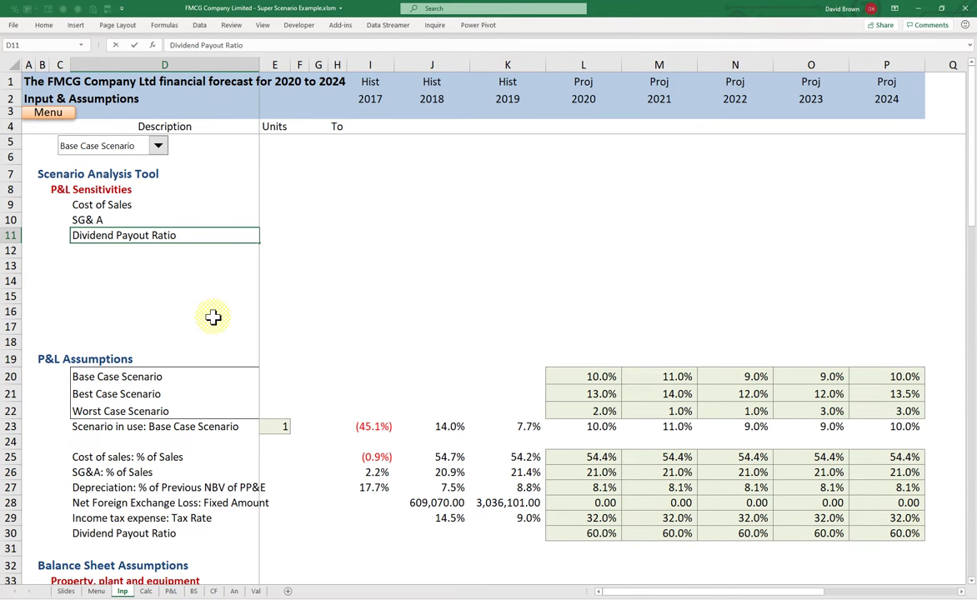
key("Tab")
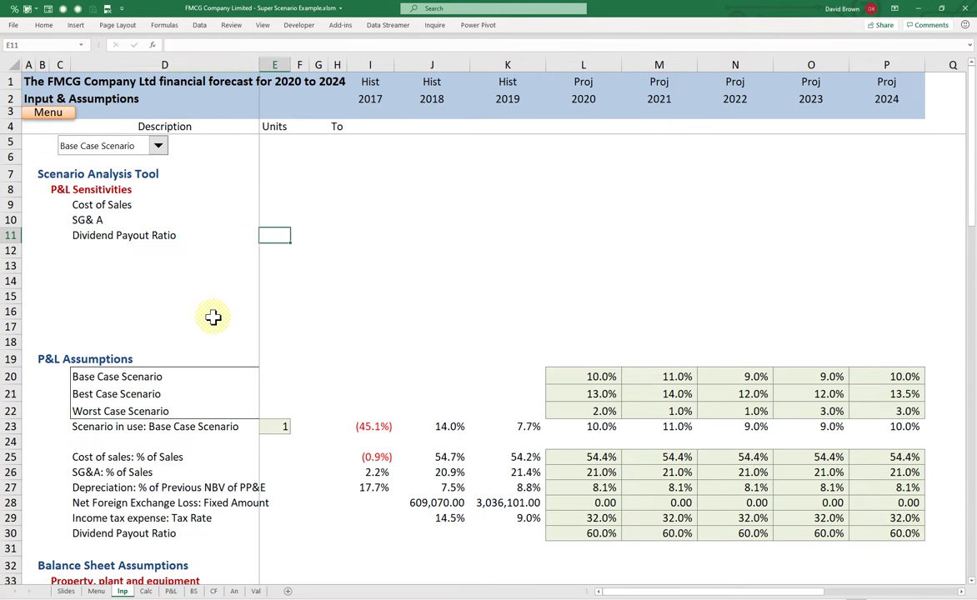
key("Left")
key("Up")
key("Up")
key("Down")
key("Down")
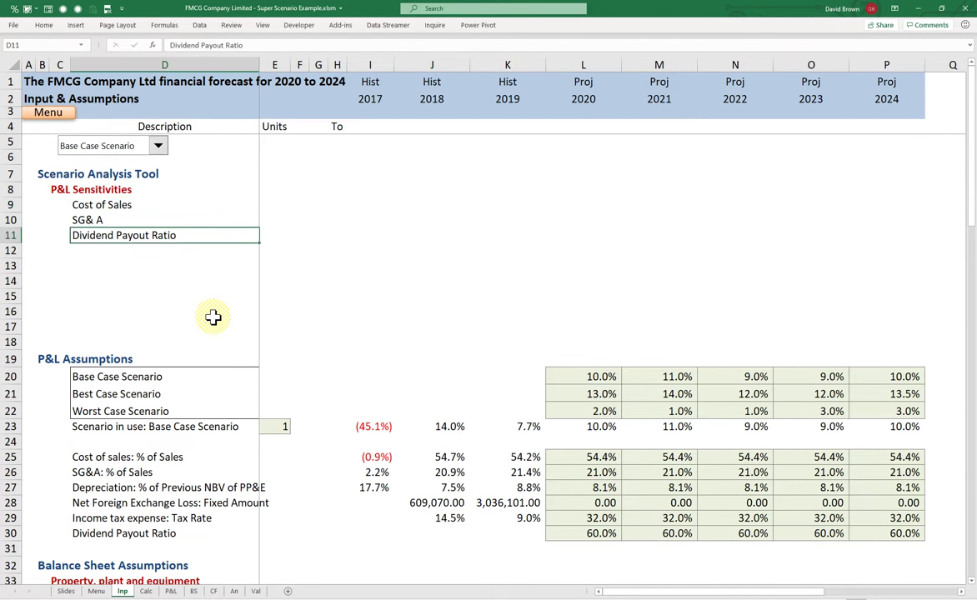
key("Down")
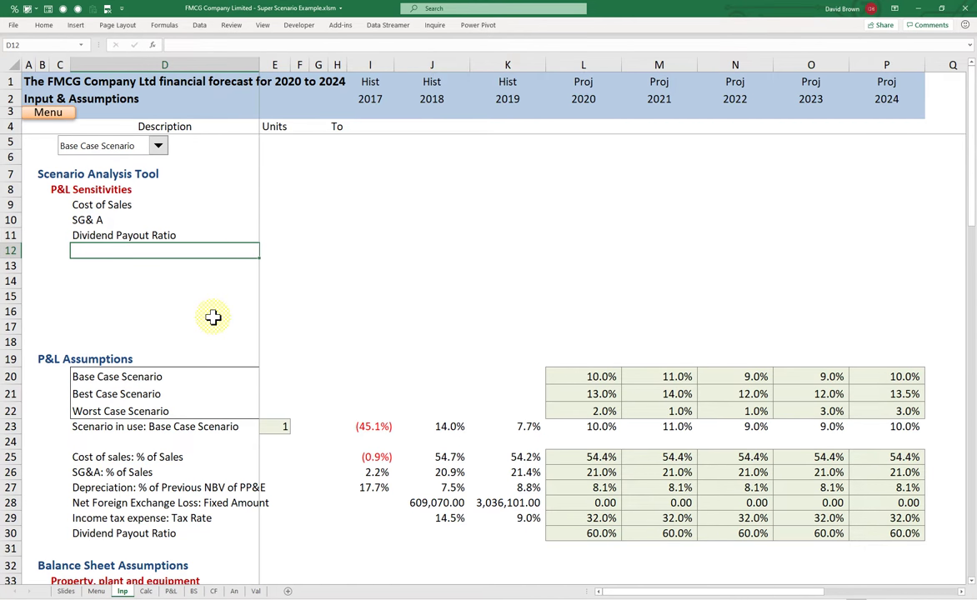
Paste the subheading into C12 and change it to 'Balance Sheet Sensitivities'.
key("Left")
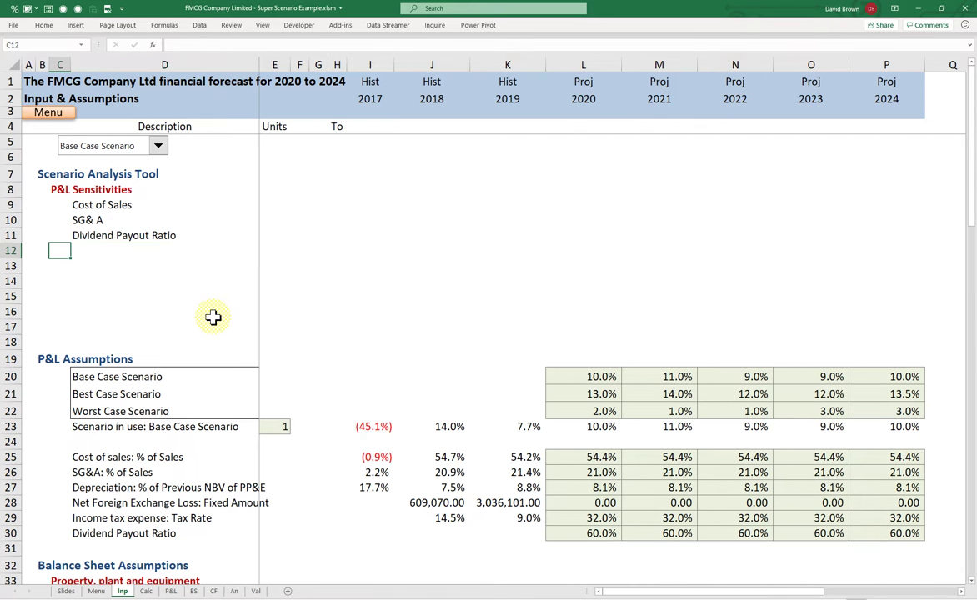
key("Up")
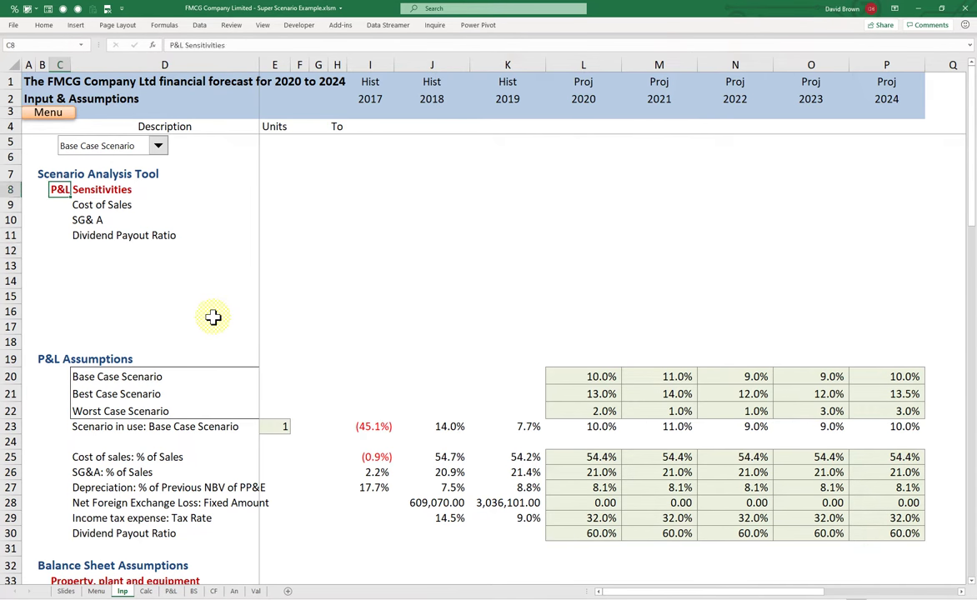
key("Down")
key("Down")
key("Down")
key("Down")
type("P&L Sensitivities")
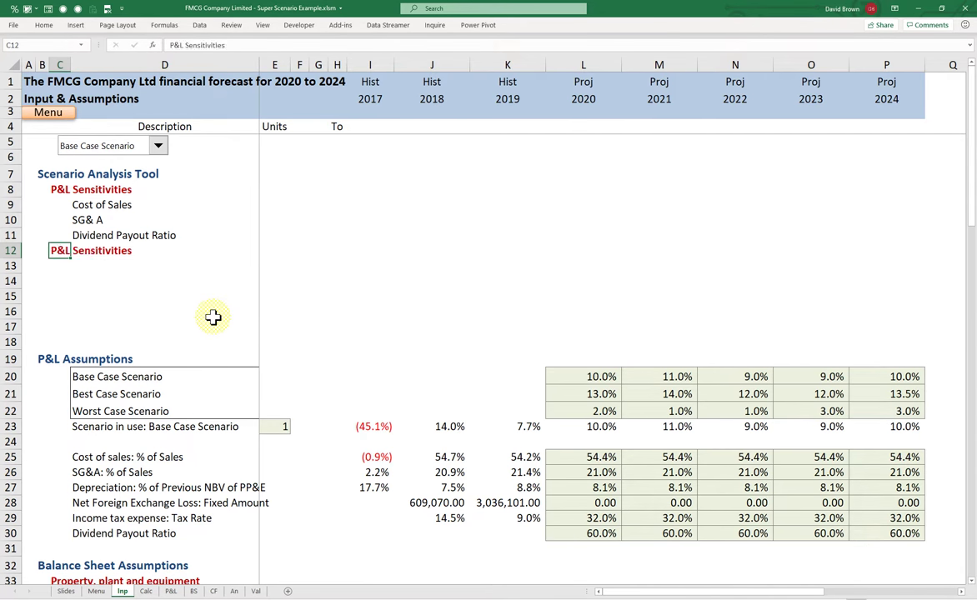
key("F2")
key("BackSpace")
key("BackSpace")
key("BackSpace")
key("BackSpace")
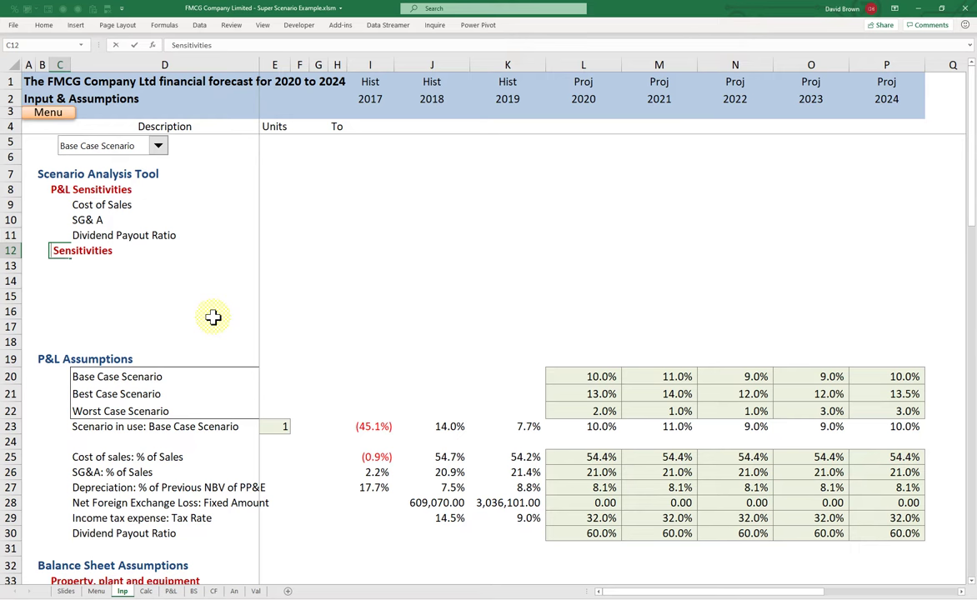
type("Balance ")
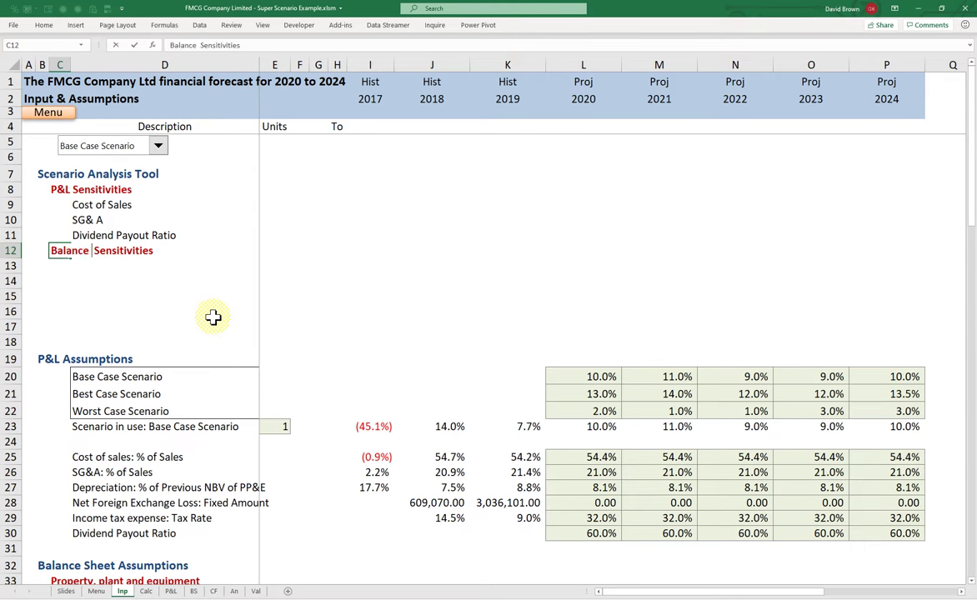
type("Sheet")
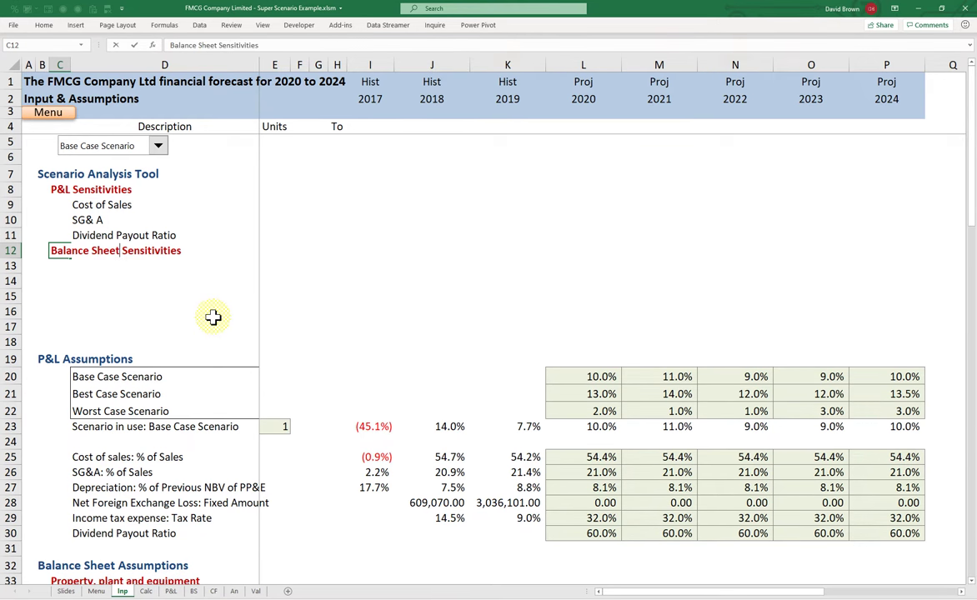
key("Tab")
key("Down")
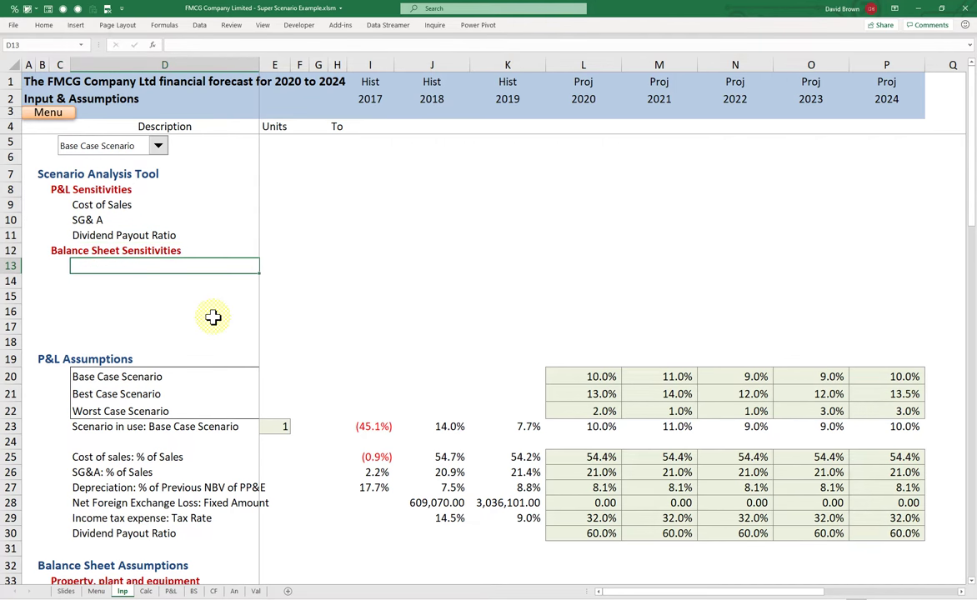
scroll(210, 358, "down", 6)
scroll(212, 362, "down", 1)
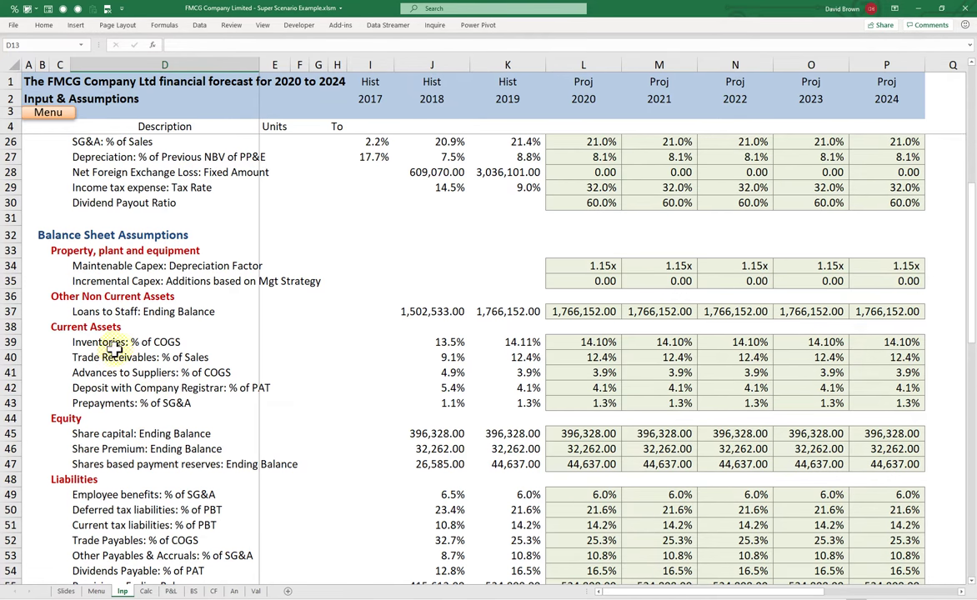
left_click(584, 342)
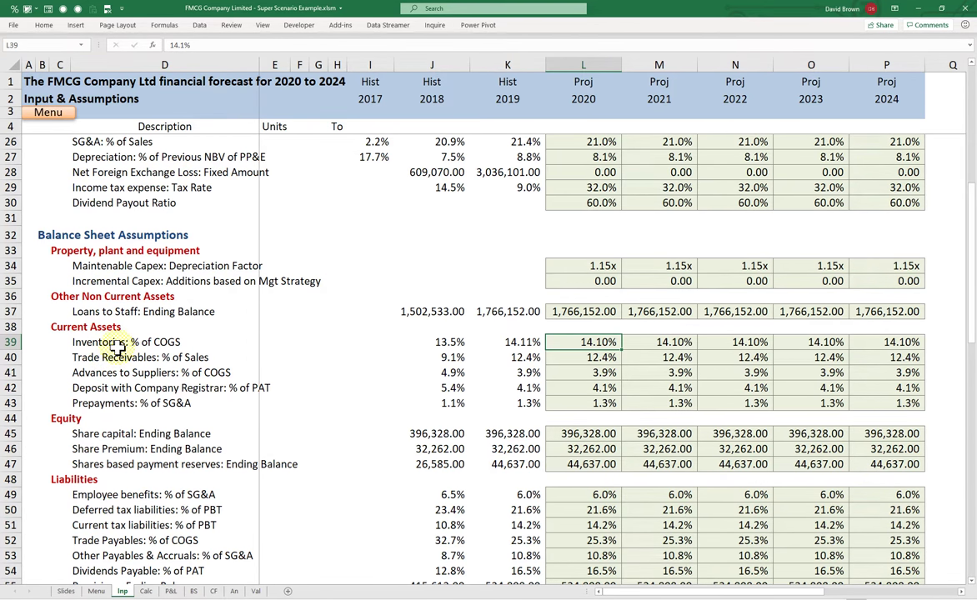
scroll(117, 348, "up", 3)
scroll(108, 375, "down", 3)
scroll(137, 331, "up", 7)
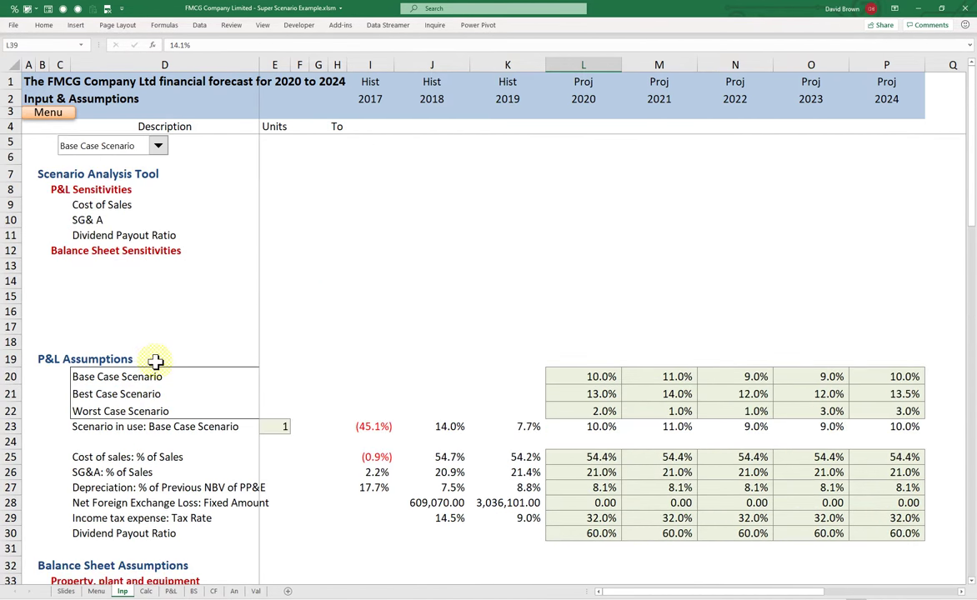
Enter Inventory Balance and Trade Receivables Balance in D13 and D14.
left_click(99, 268)
type("Inv")
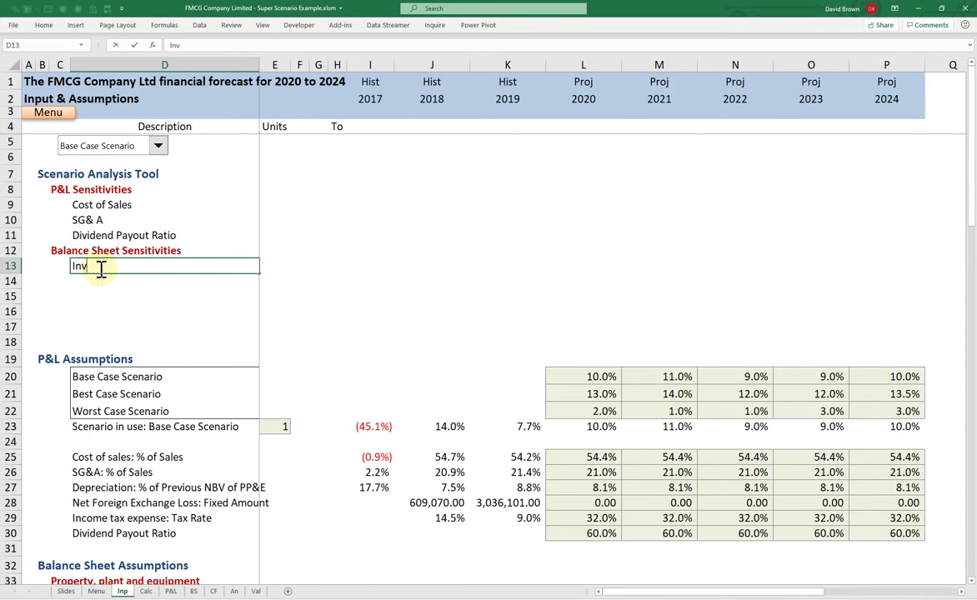
type("entory Balance")
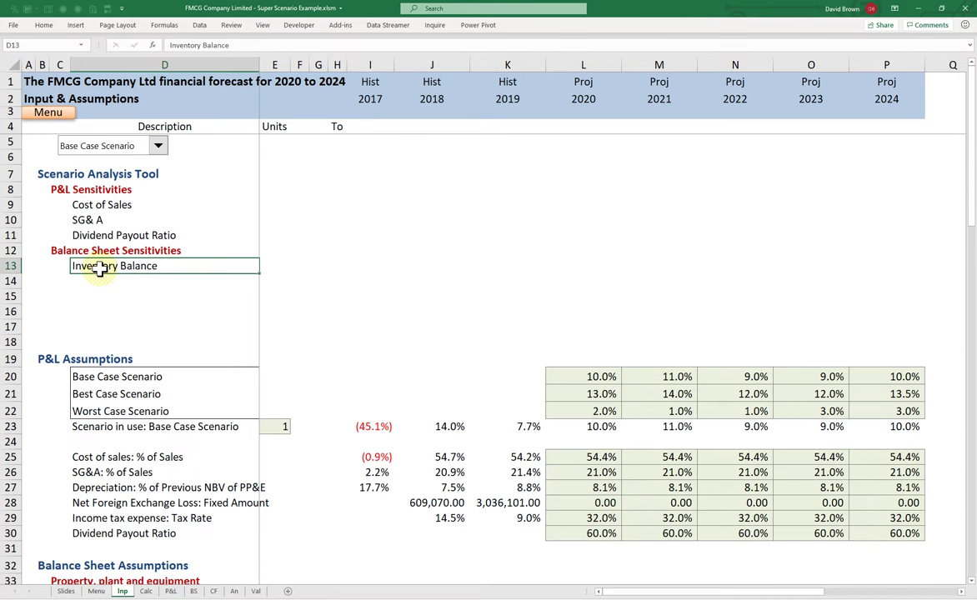
key("Tab")
left_click(98, 268)
key("Down")
type("Trade ")
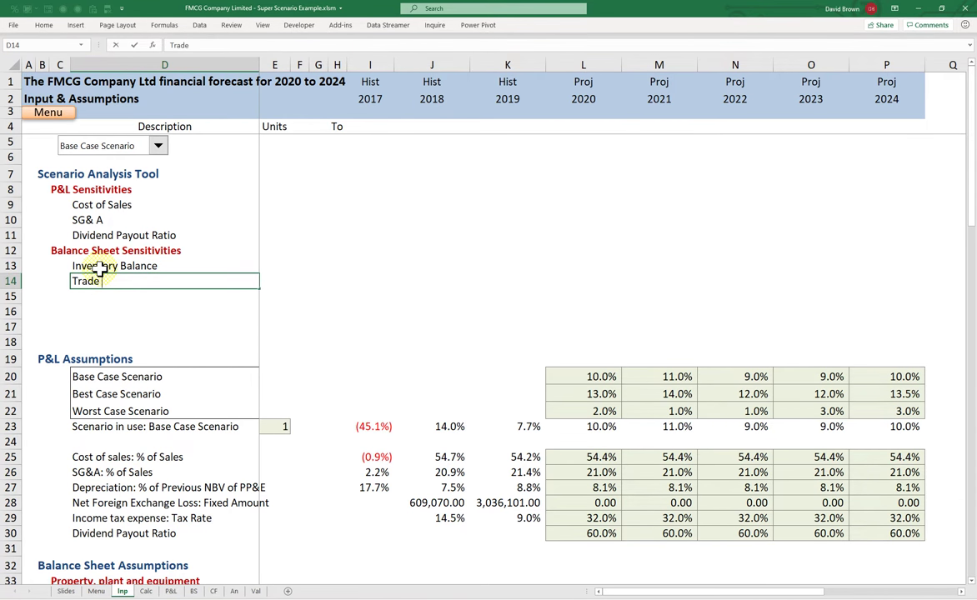
type("Receivable")
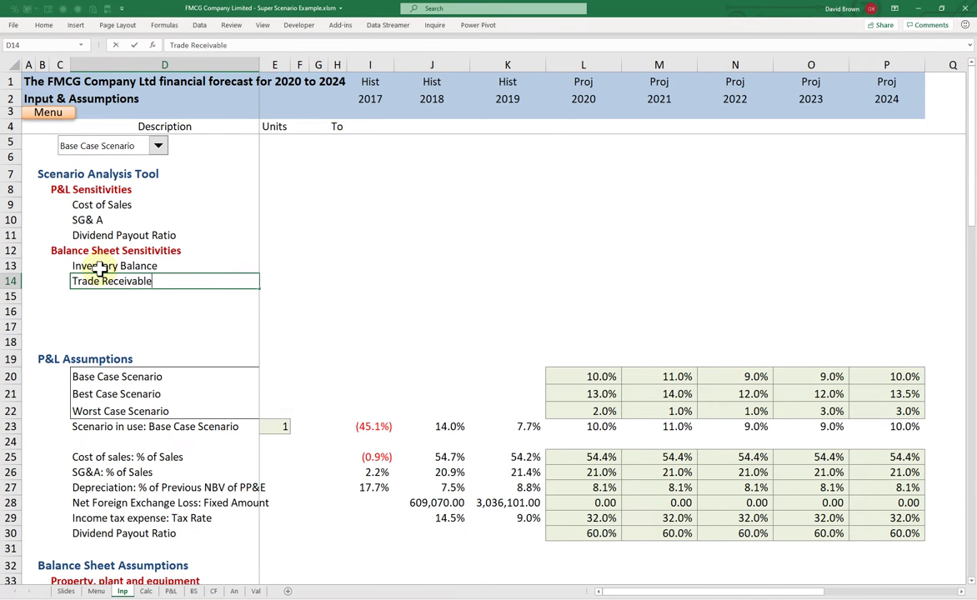
type("s Balance")
key("Return")
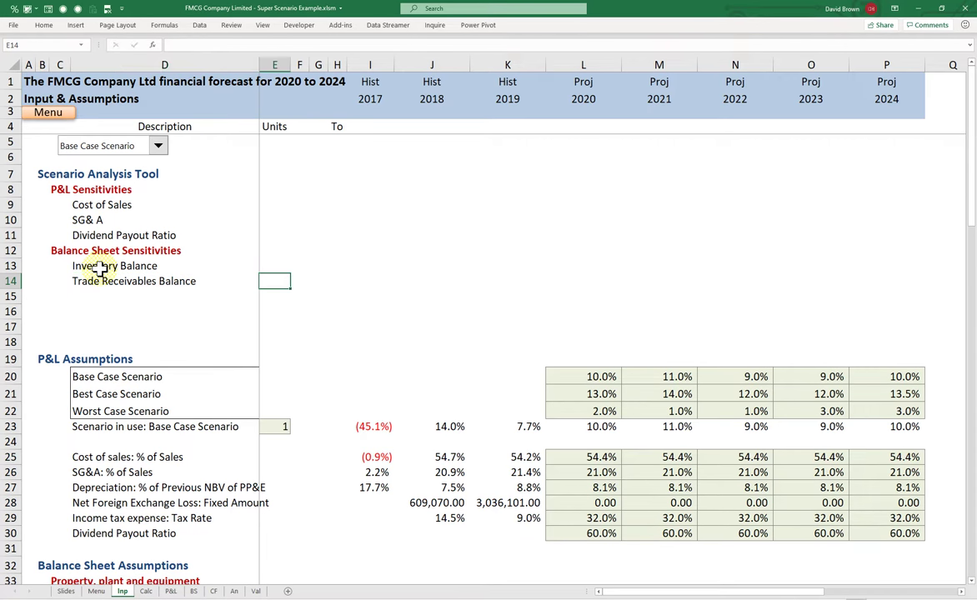
Enter Trade Payables and Other Payables & Accruals in D15 and D16.
scroll(133, 467, "down", 6)
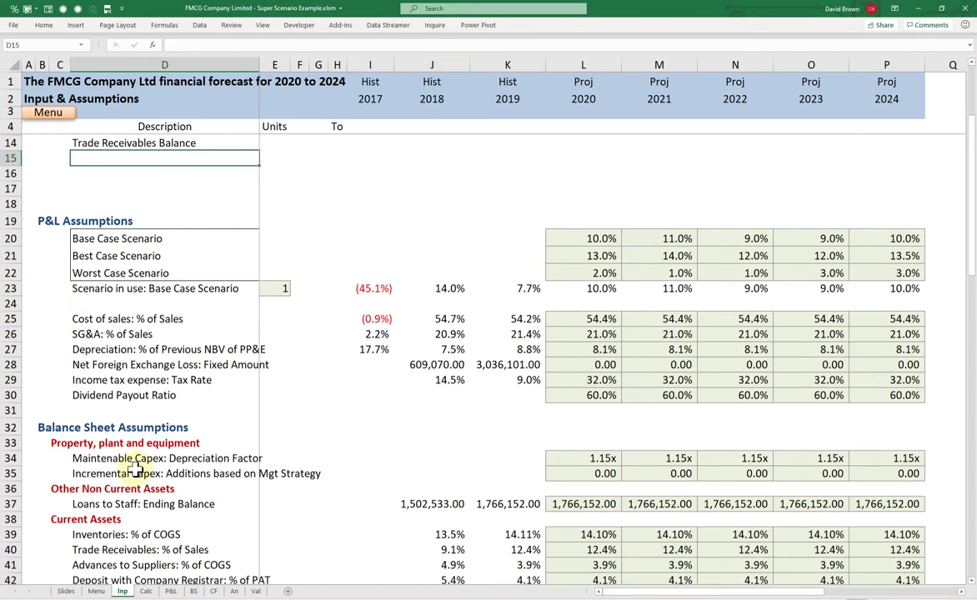
scroll(135, 467, "down", 3)
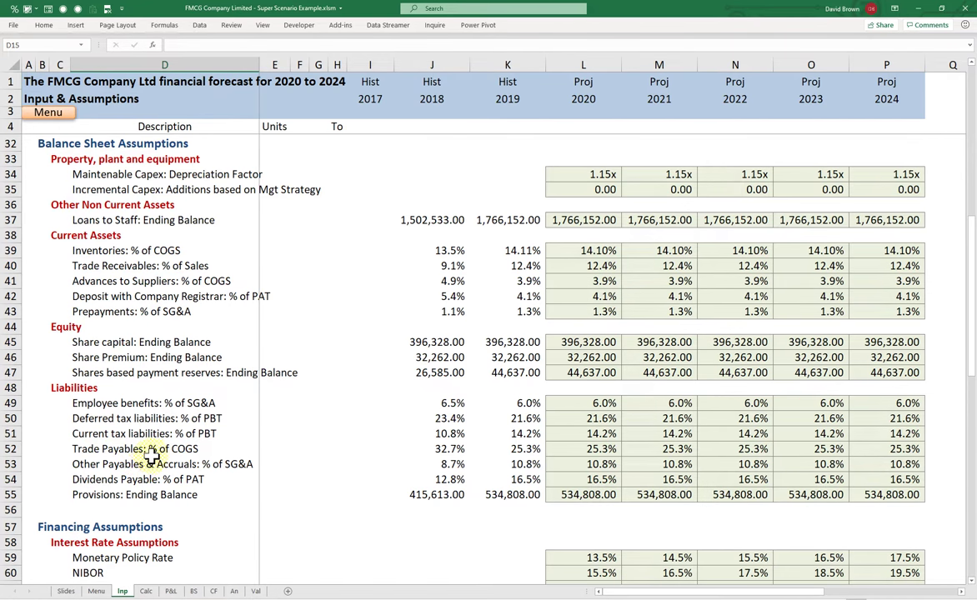
scroll(152, 454, "up", 9)
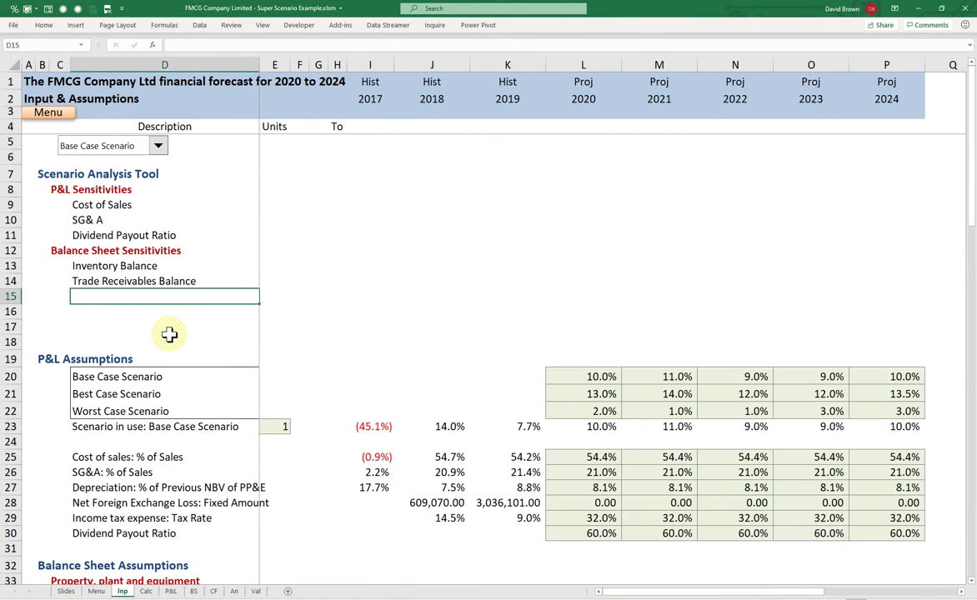
type("Trade Pay")
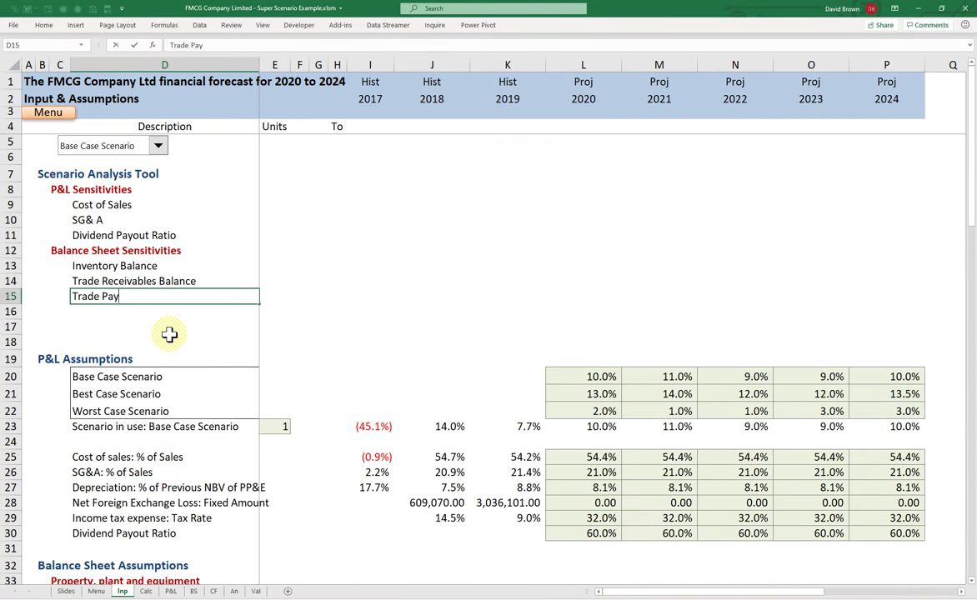
type("ables")
key("Tab")
key("Return")
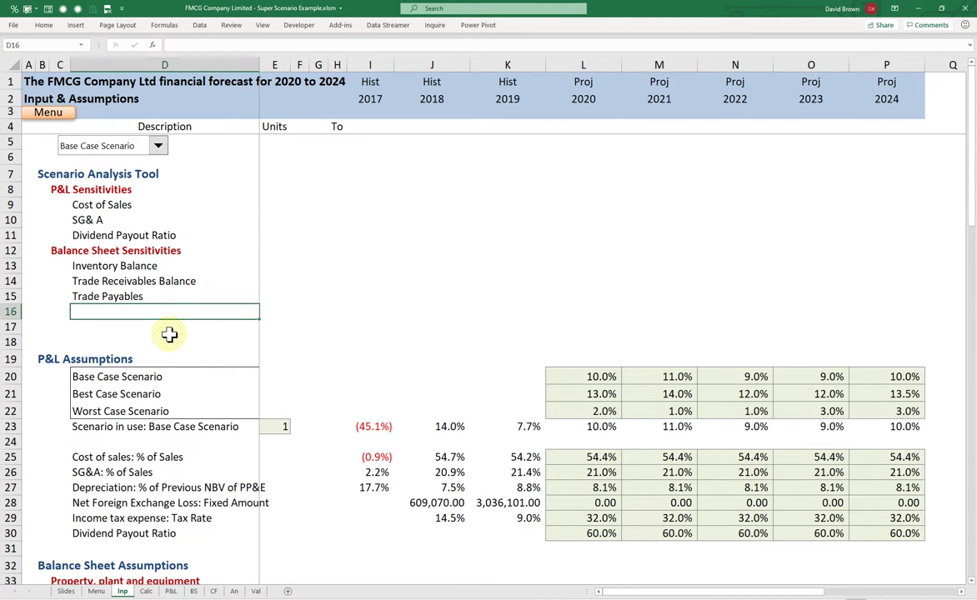
type("P")
type("Othe")
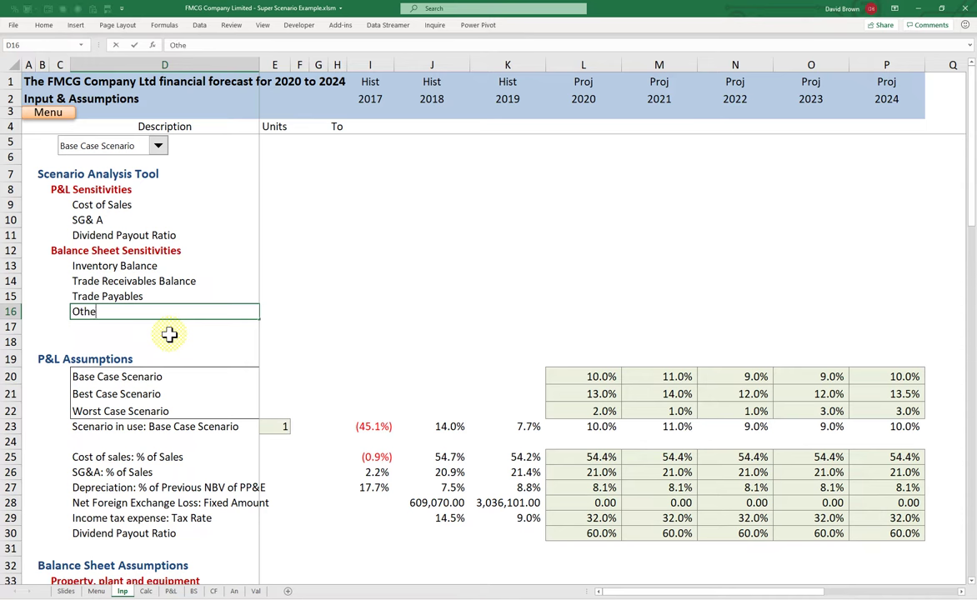
type("r OPa")
key("BackSpace")
key("BackSpace")
type("yables & Accru")
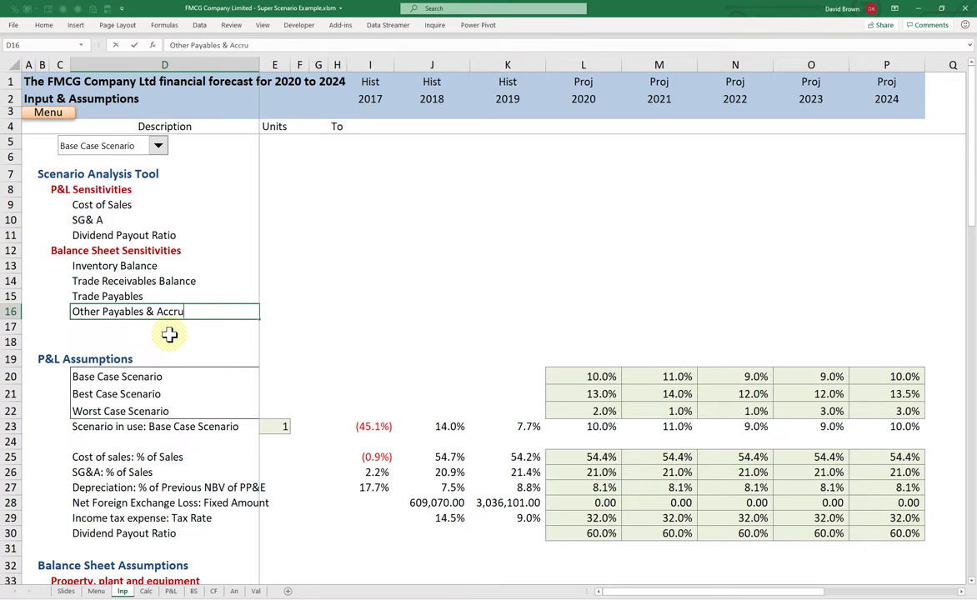
type("als")
key("Tab")
Review the Scenario Analysis Tool rows, ending beside the P&L Sensitivities subheading.
key("Left")
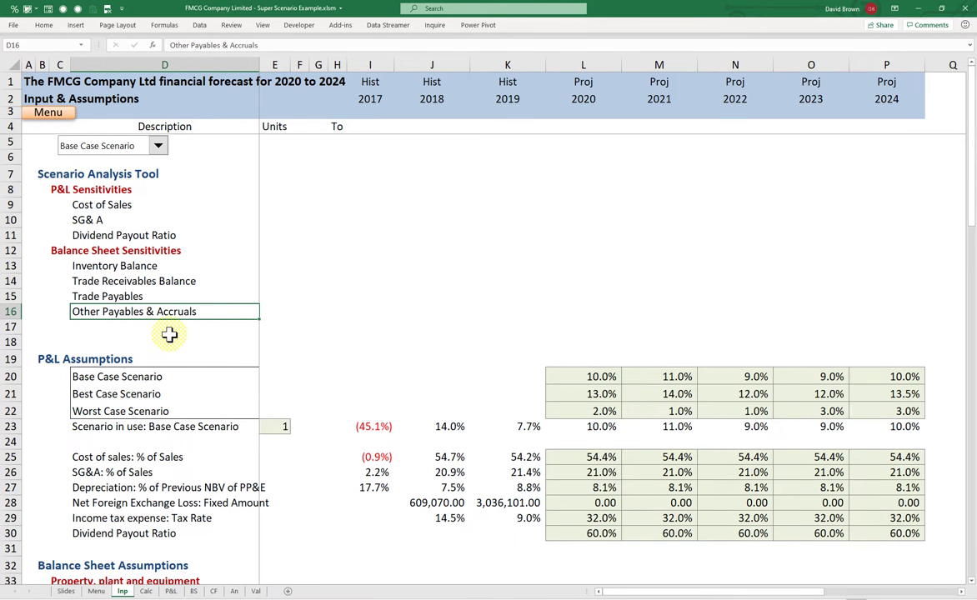
key("Up")
key("Up")
key("Up")
key("Up")
key("Up")
key("Up")
key("Up")
key("Up")
key("Up")
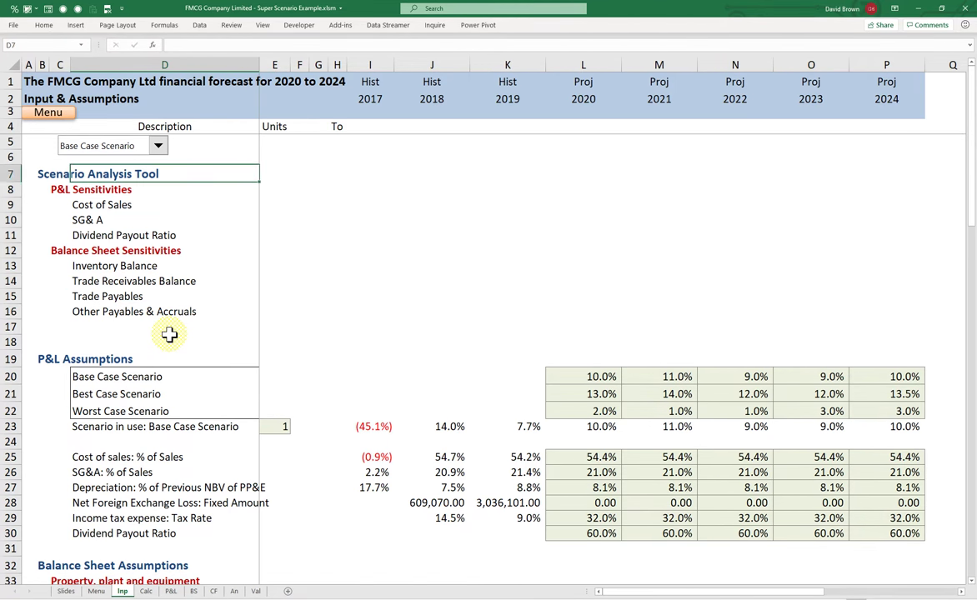
key("Right")
key("Right")
key("Right")
key("Right")
key("Right")
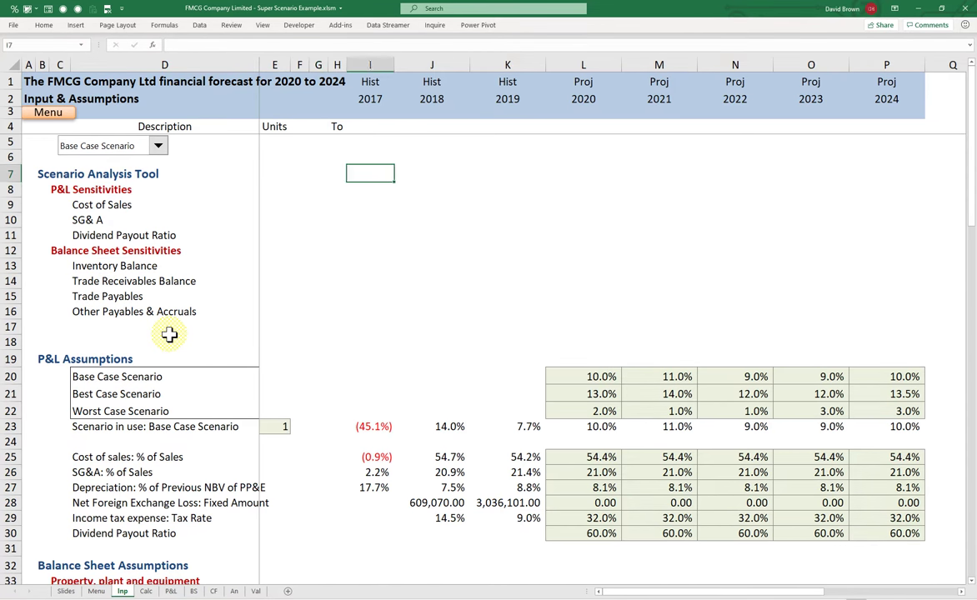
key("Right")
key("Right")
key("Right")
key("Left")
key("Left")
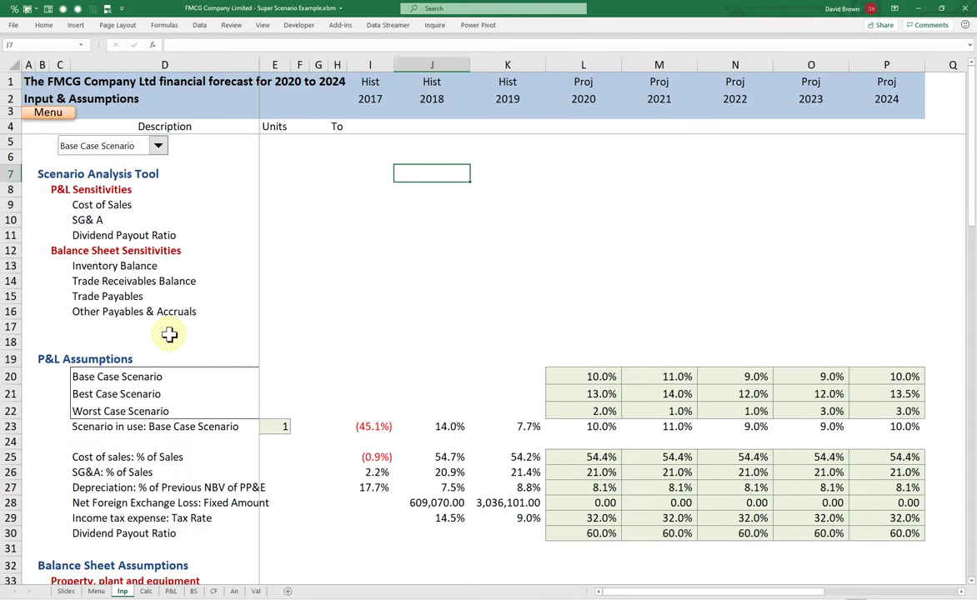
key("Left")
key("Right")
key("Right")
key("Up")
key("Up")
key("Up")
key("Down")
key("Left")
key("Left")
key("Left")
key("Left")
key("Left")
key("Left")
key("Left")
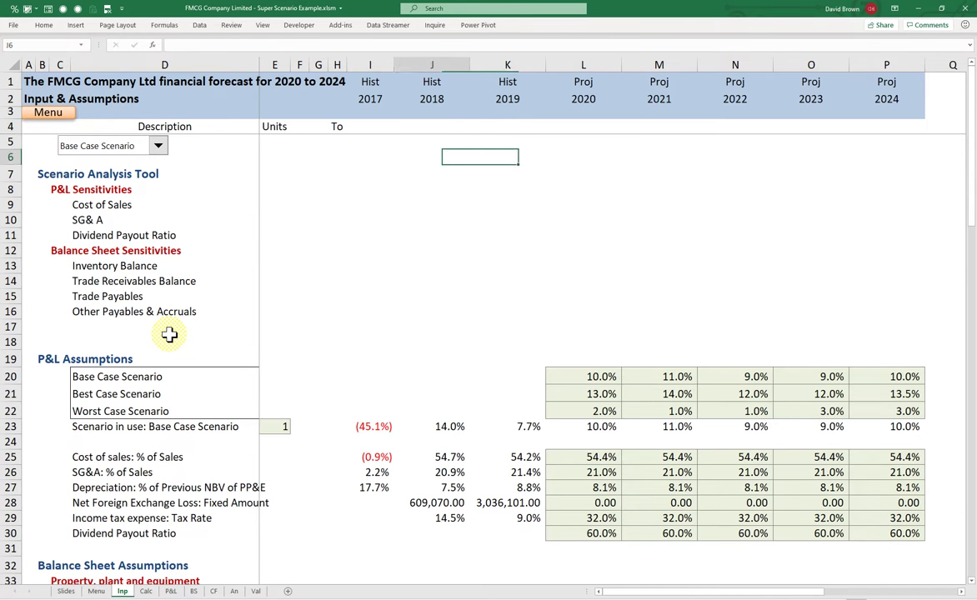
key("Down")
key("Down")
key("Down")
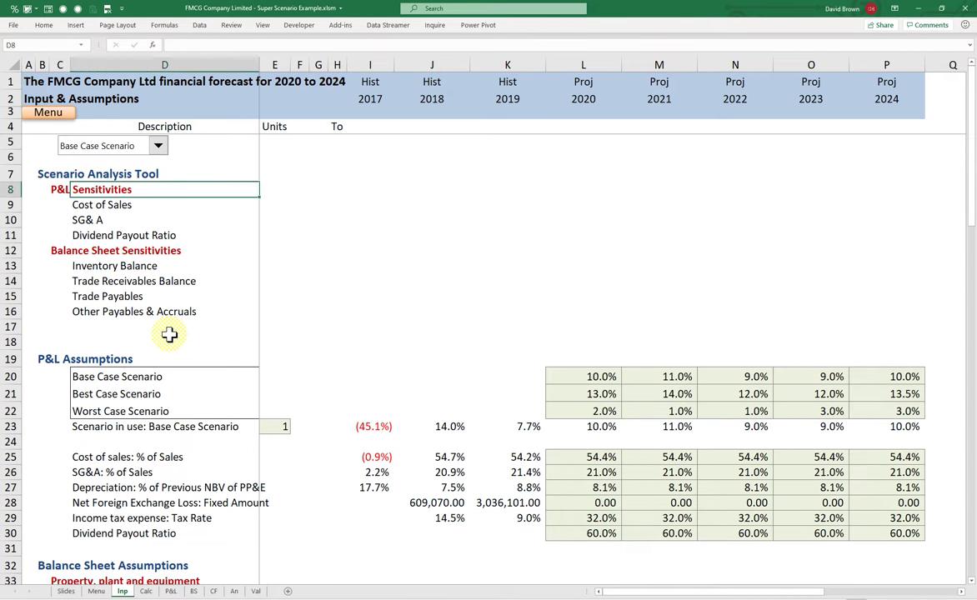
key("Right")
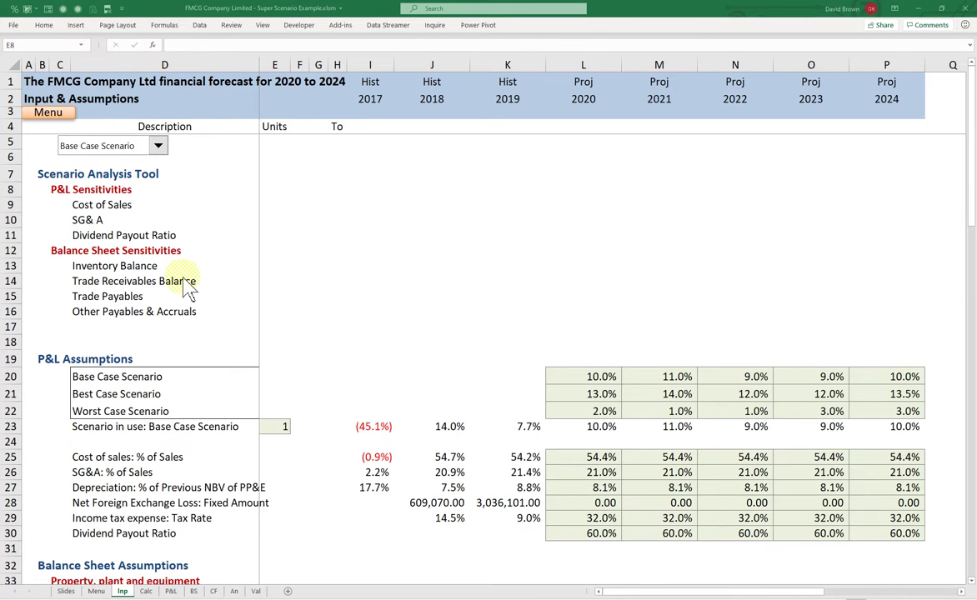
Insert two blank rows above row 8, moving P&L Sensitivities down to row 10.
left_click(250, 191)
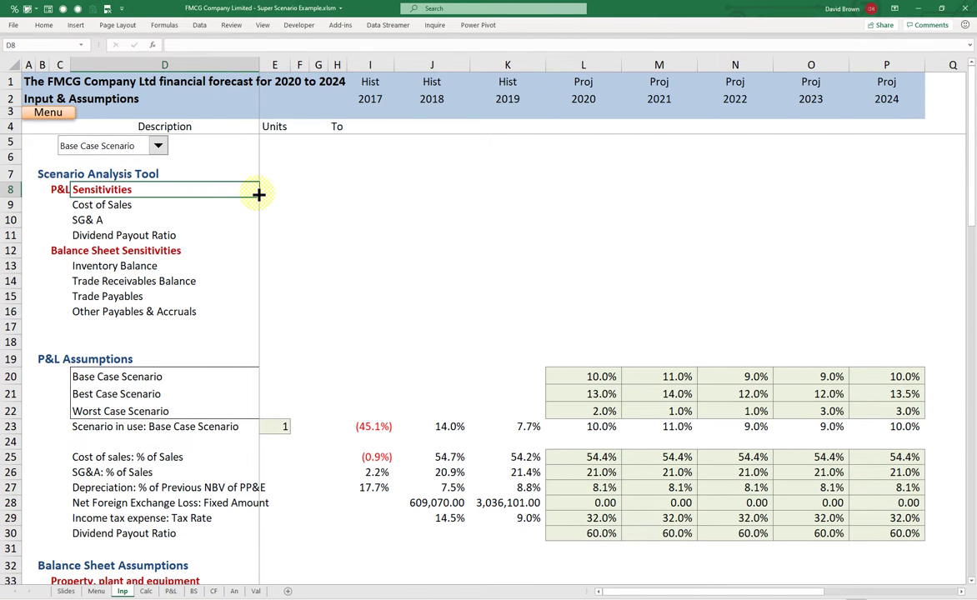
left_click_drag(259, 194, 261, 202)
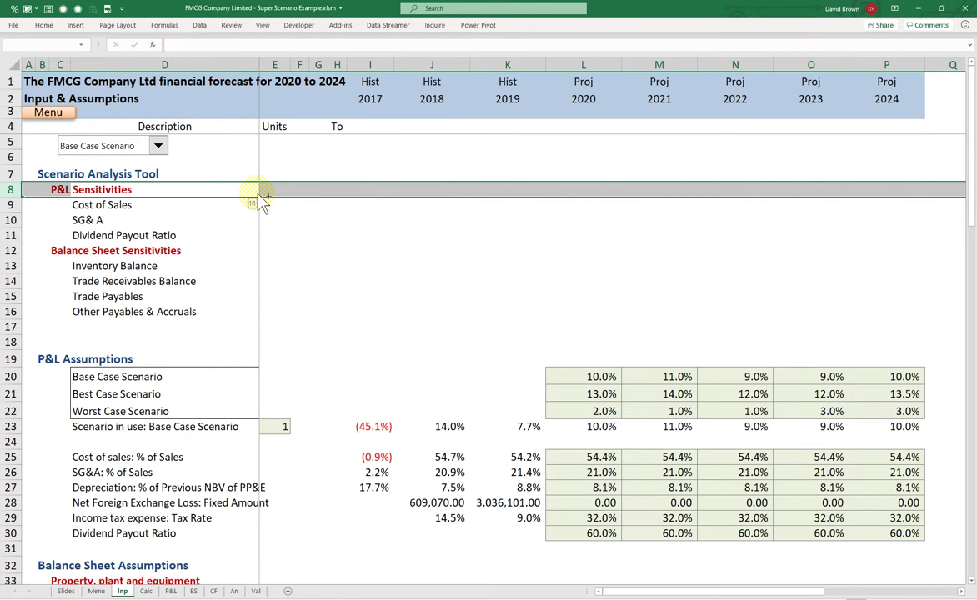
key("ctrl+shift+plus")
key("ctrl+shift+plus")
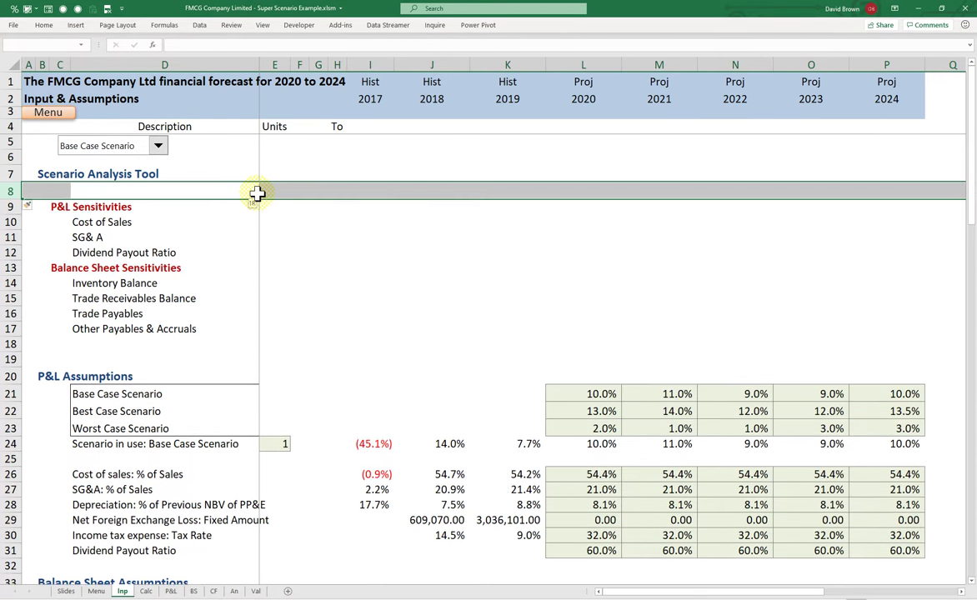
key("Left")
key("Down")
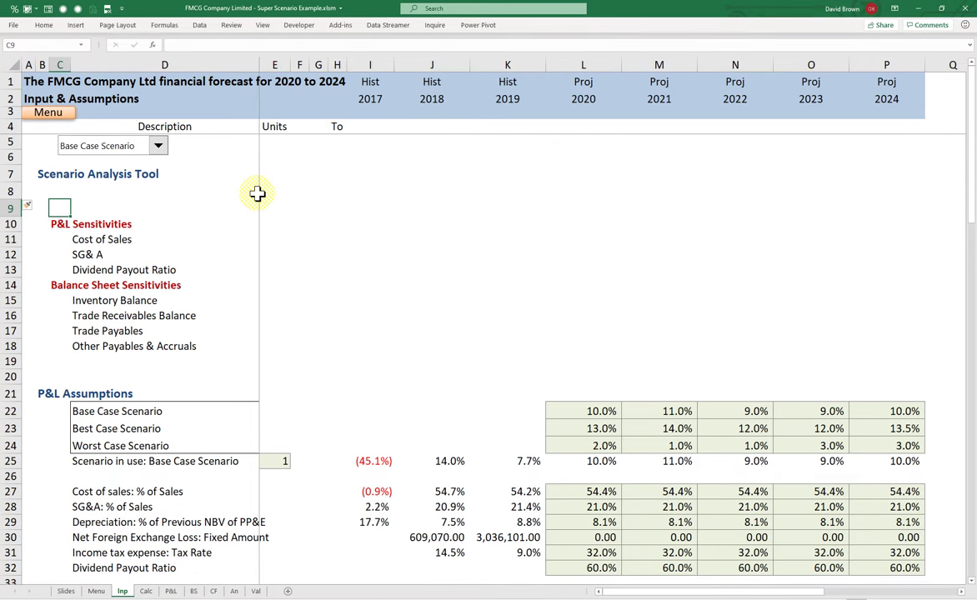
key("Right")
key("Right")
key("Right")
key("Right")
key("Right")
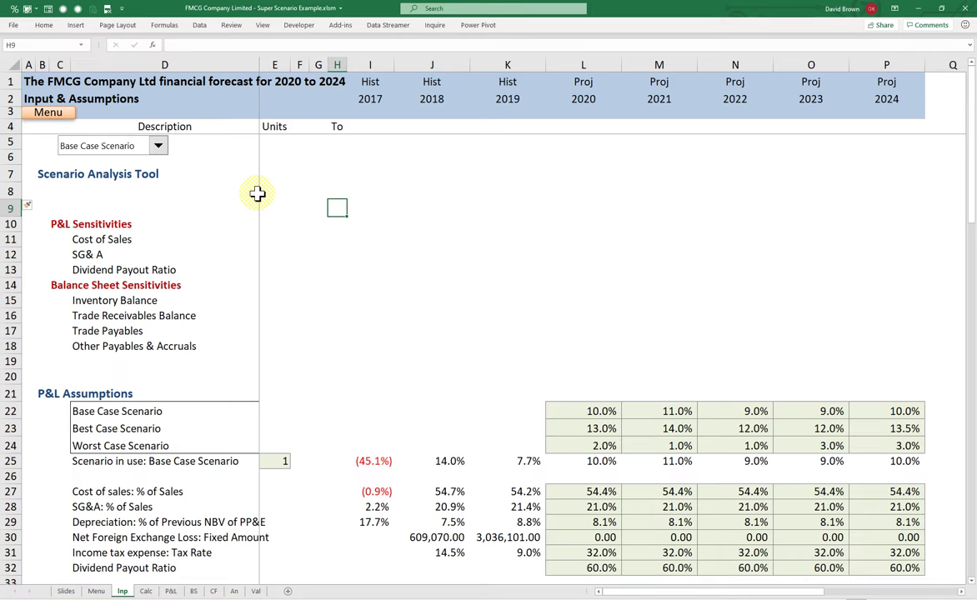
key("Left")
key("Left")
key("Left")
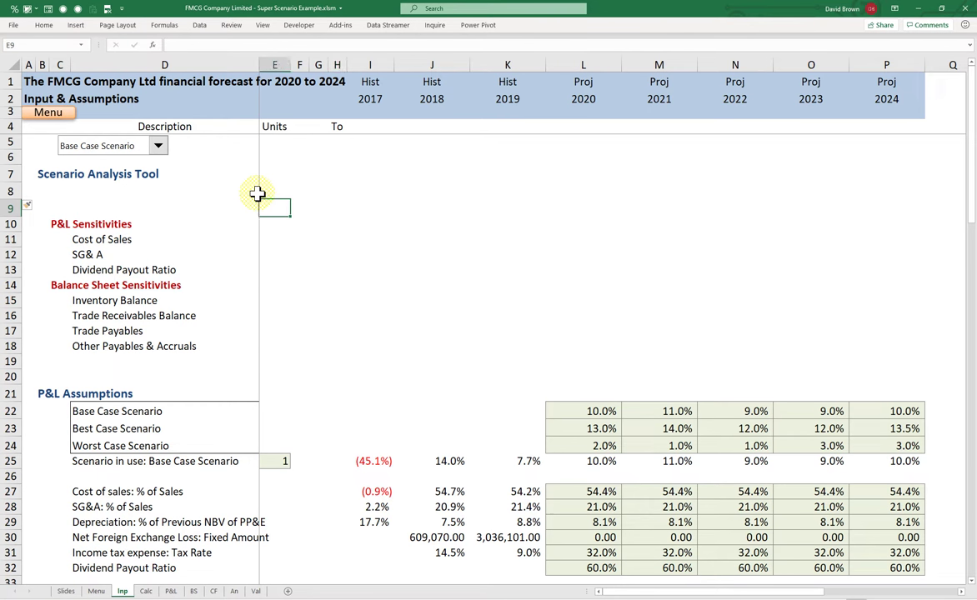
key("Up")
key("Right")
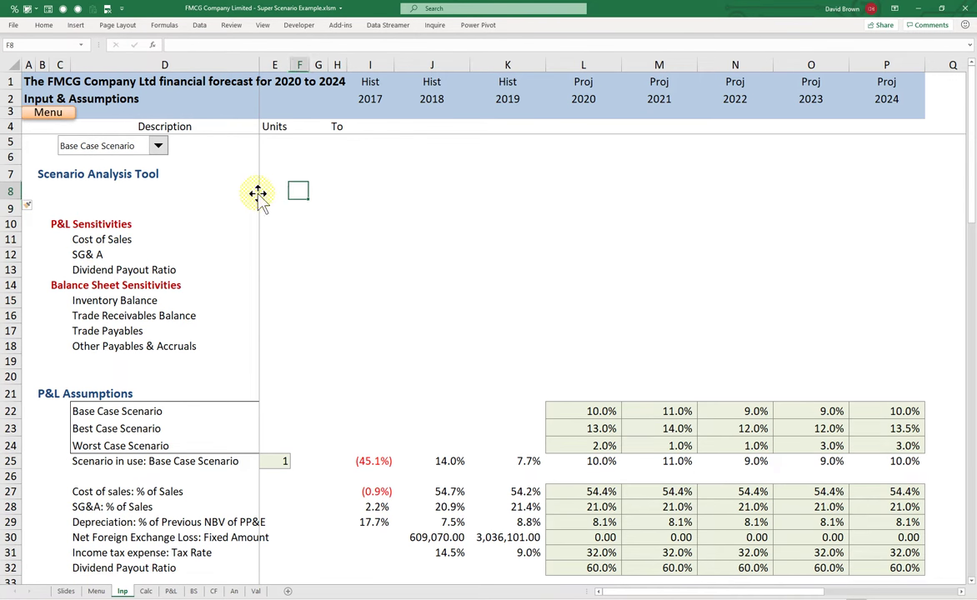
Widen columns F:G so the Total heading fits, then go to Cost of Sales' units cell E11.
left_click(303, 65)
left_click_drag(327, 64, 342, 65)
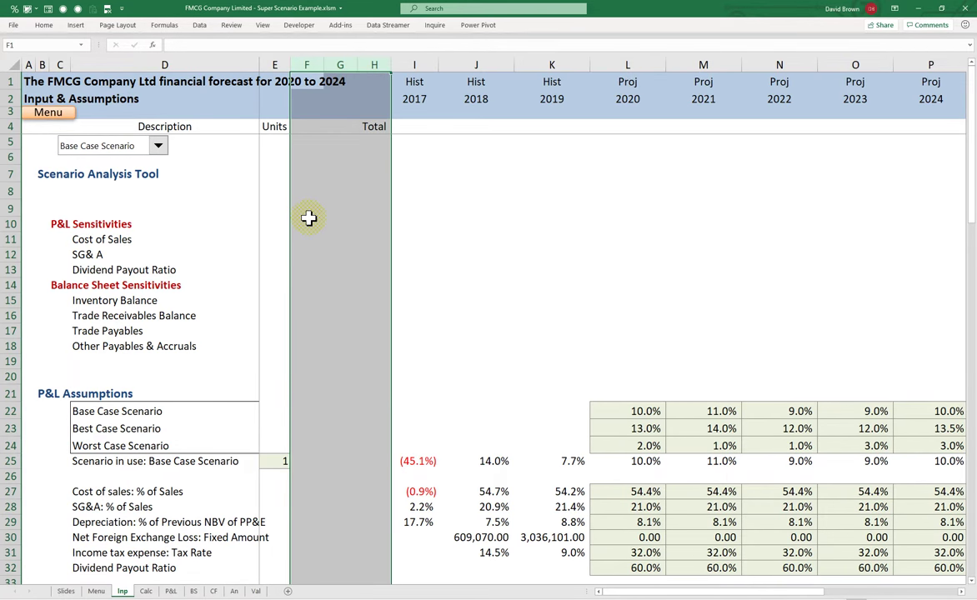
left_click(308, 220)
left_click(310, 193)
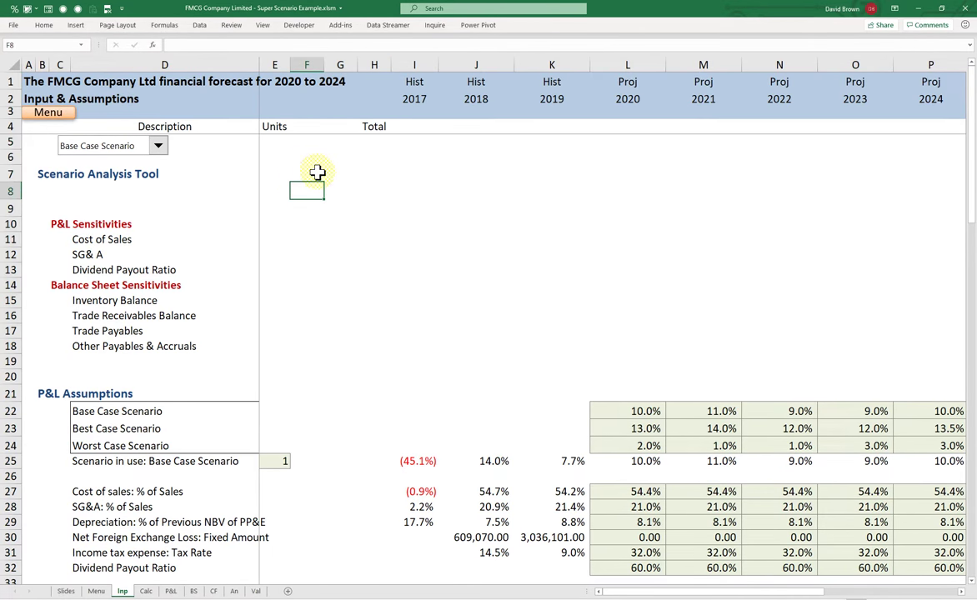
key("Up")
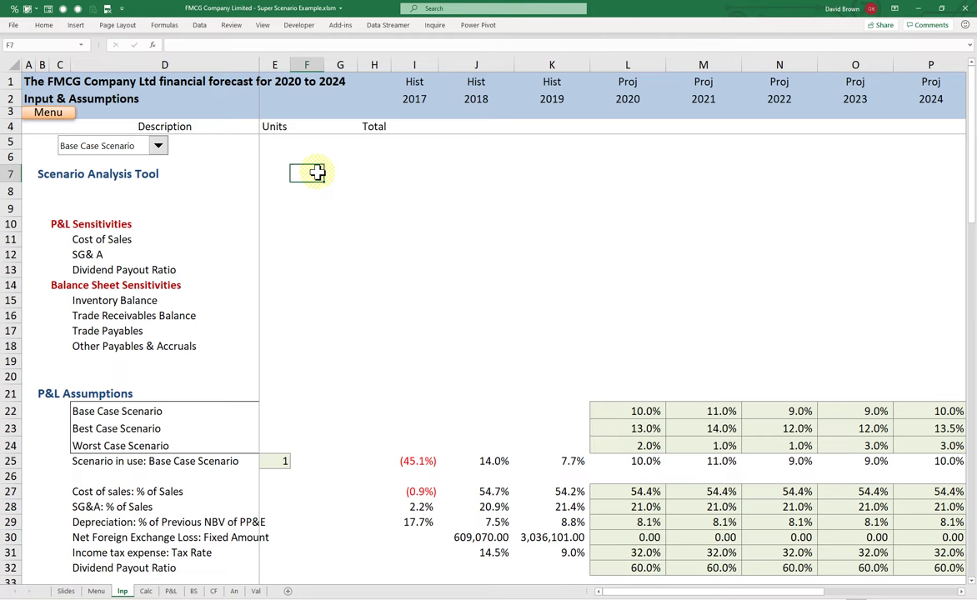
key("Left")
key("Left")
key("Down")
key("Down")
key("Down")
key("Down")
key("Right")
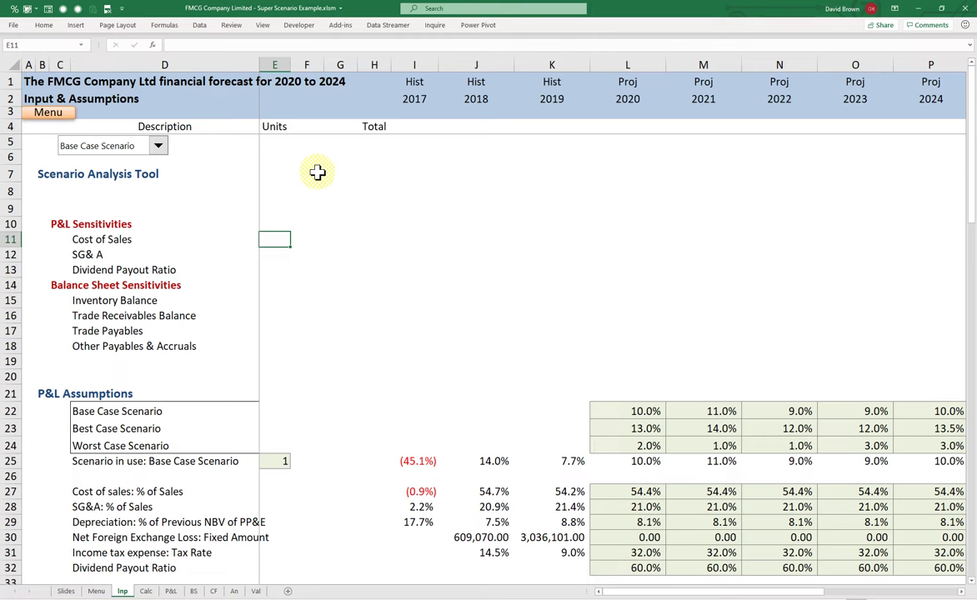
key("Left")
key("Right")
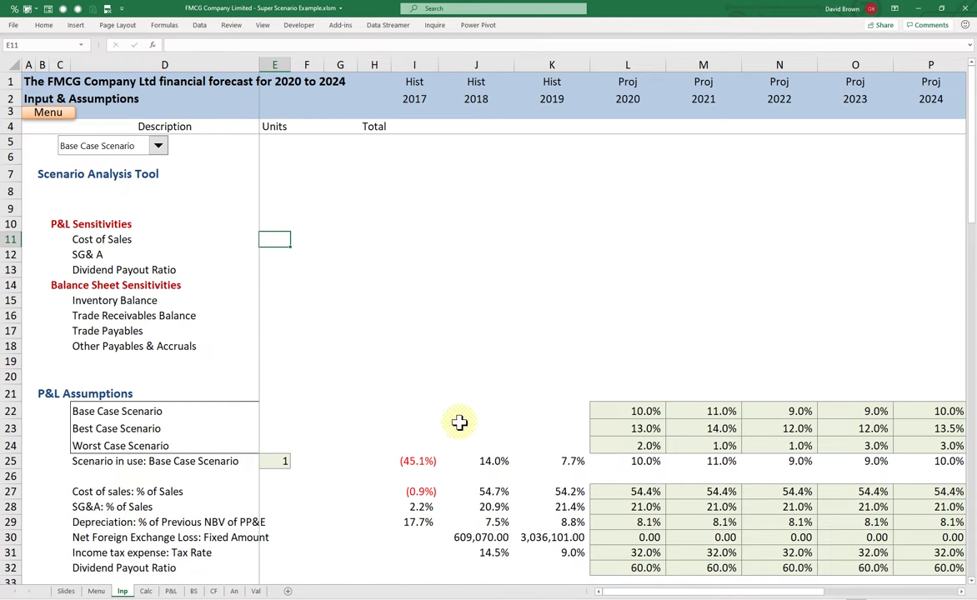
left_click(623, 491)
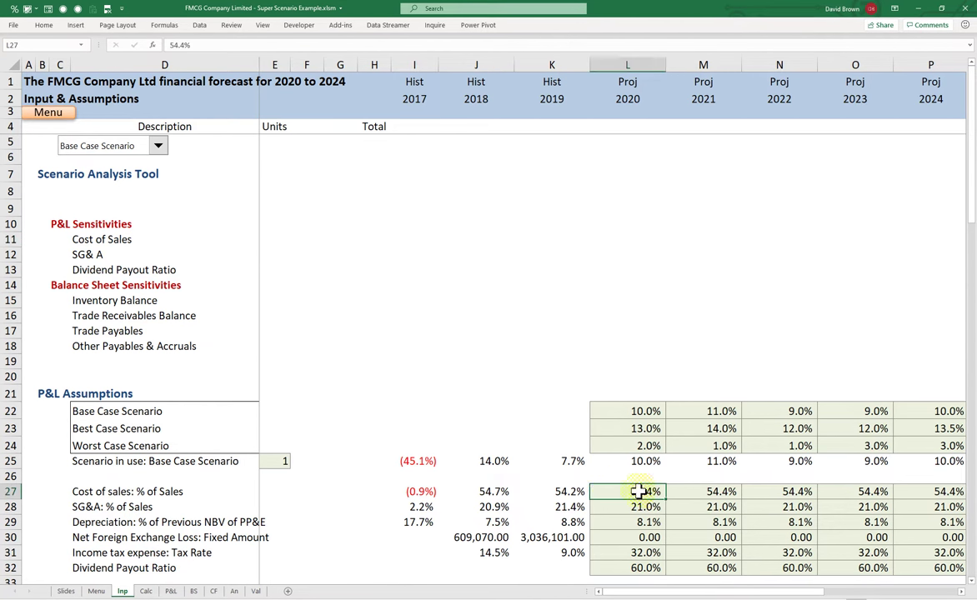
left_click(170, 591)
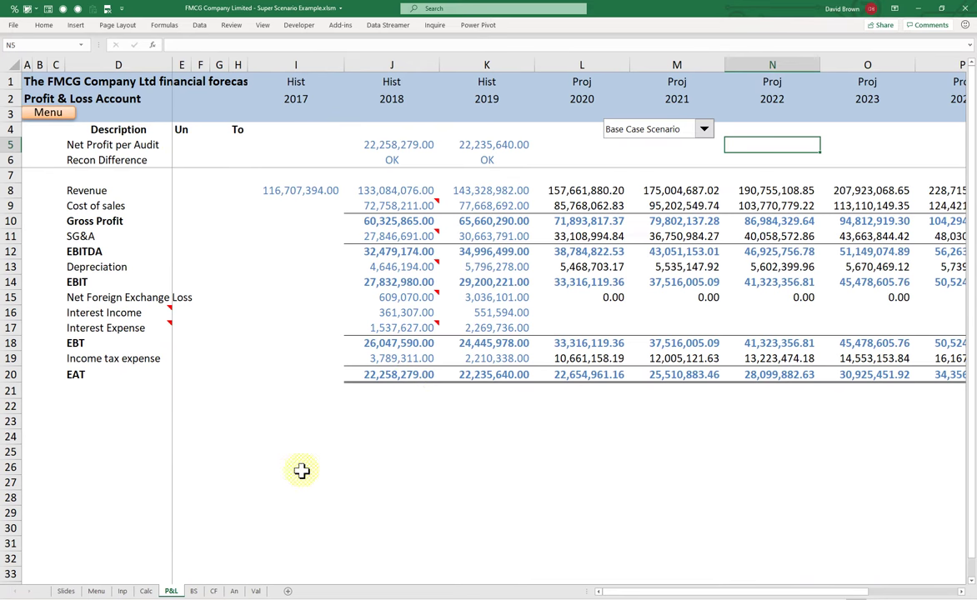
left_click(540, 205)
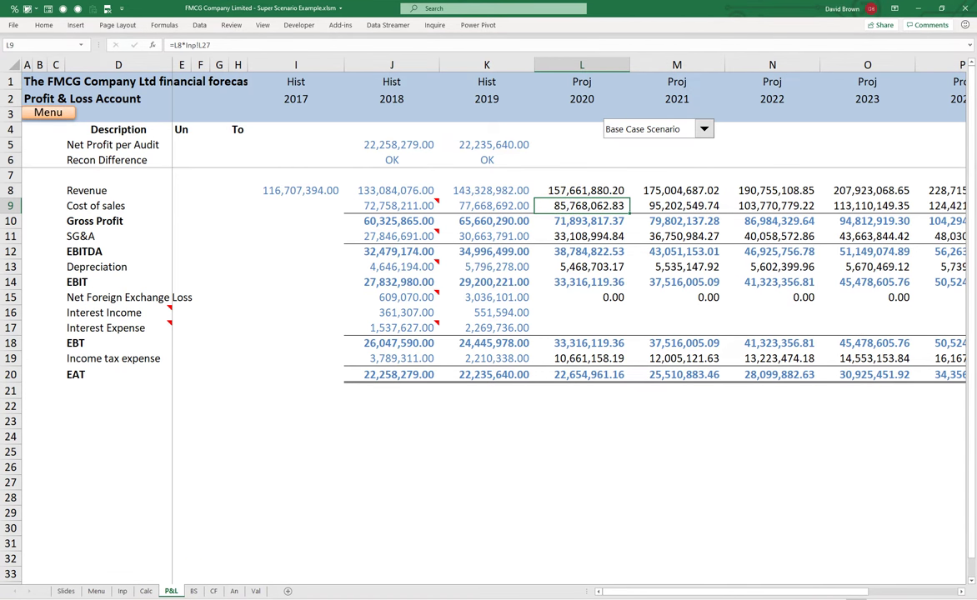
left_click(122, 591)
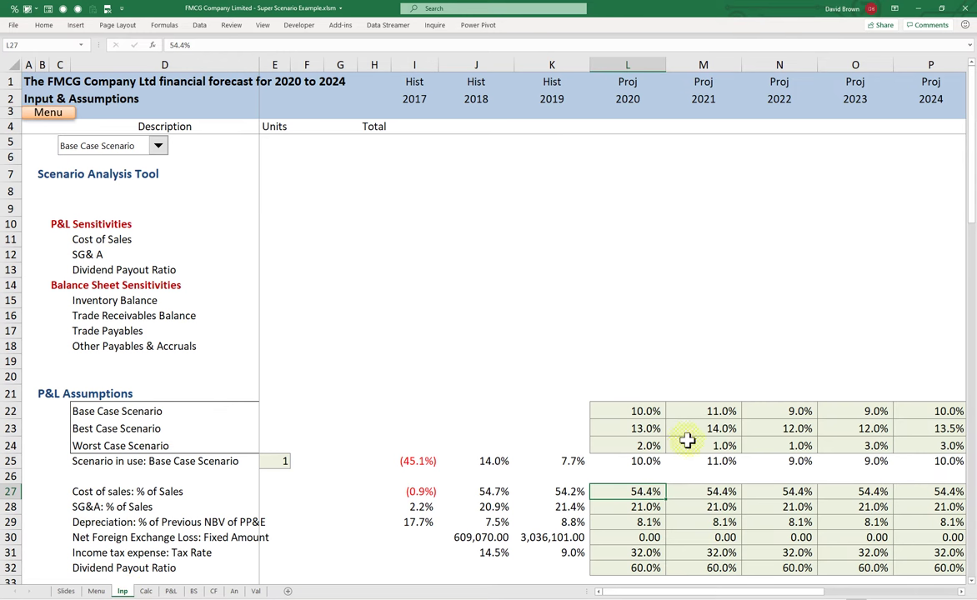
left_click(148, 591)
left_click(171, 591)
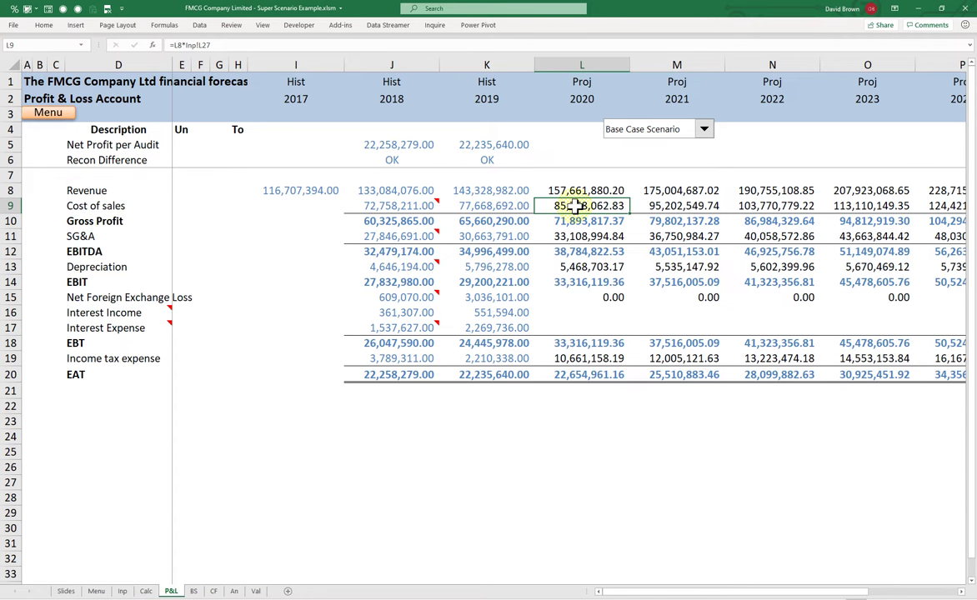
left_click(122, 591)
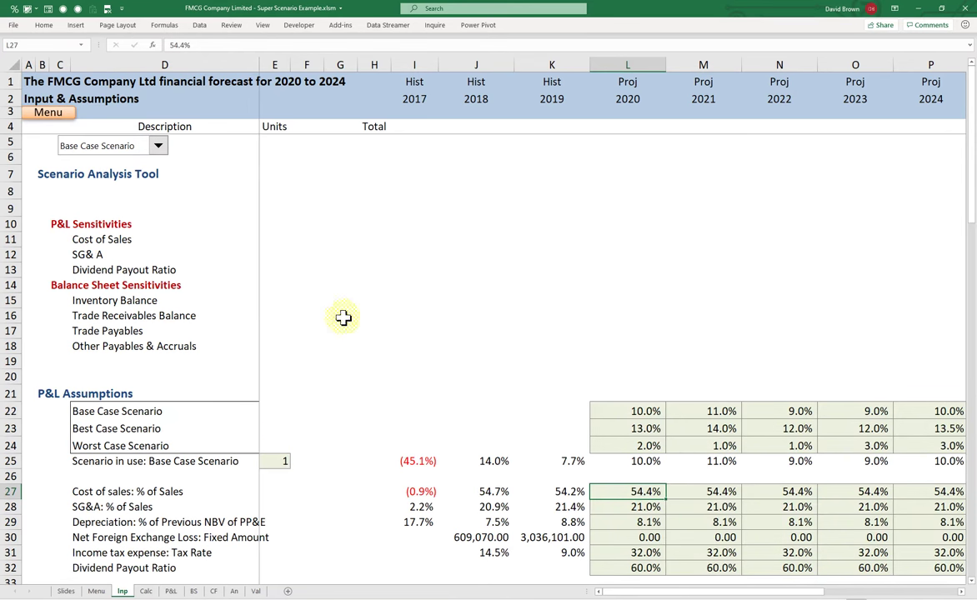
Enter 'Growth' as the units for Cost of Sales (E11) and SG&A (E12).
left_click(219, 238)
key("Right")
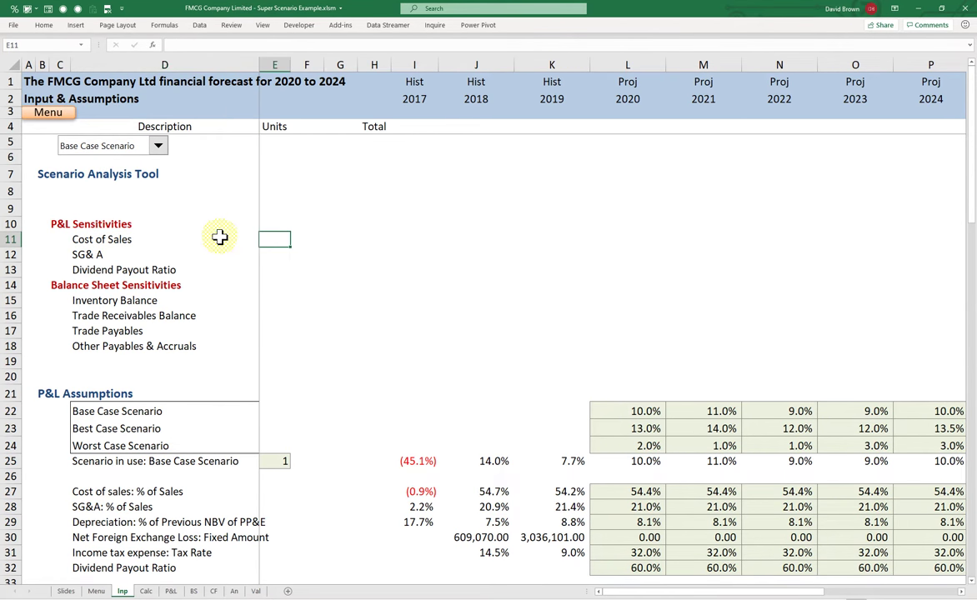
type("Growth")
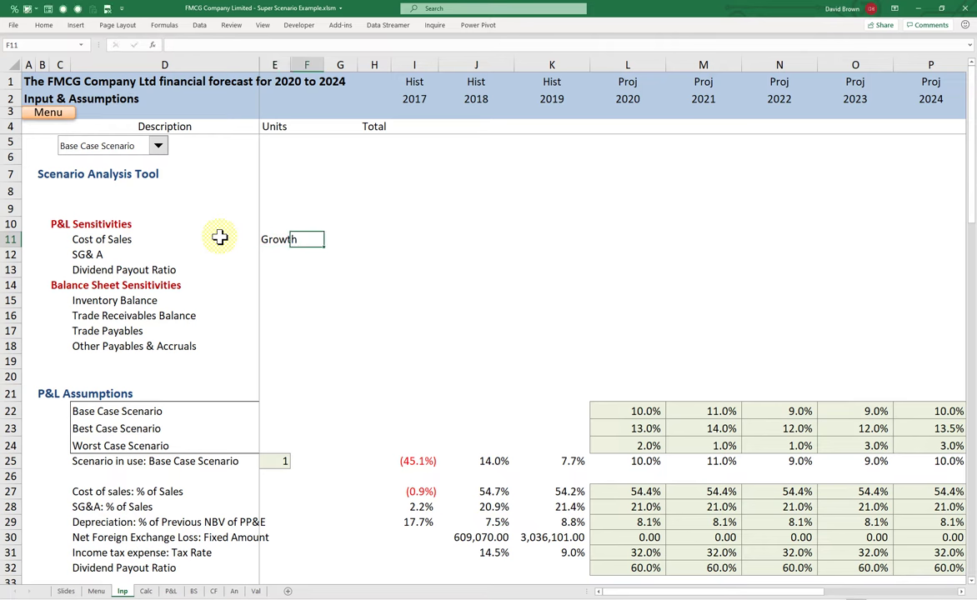
key("Return")
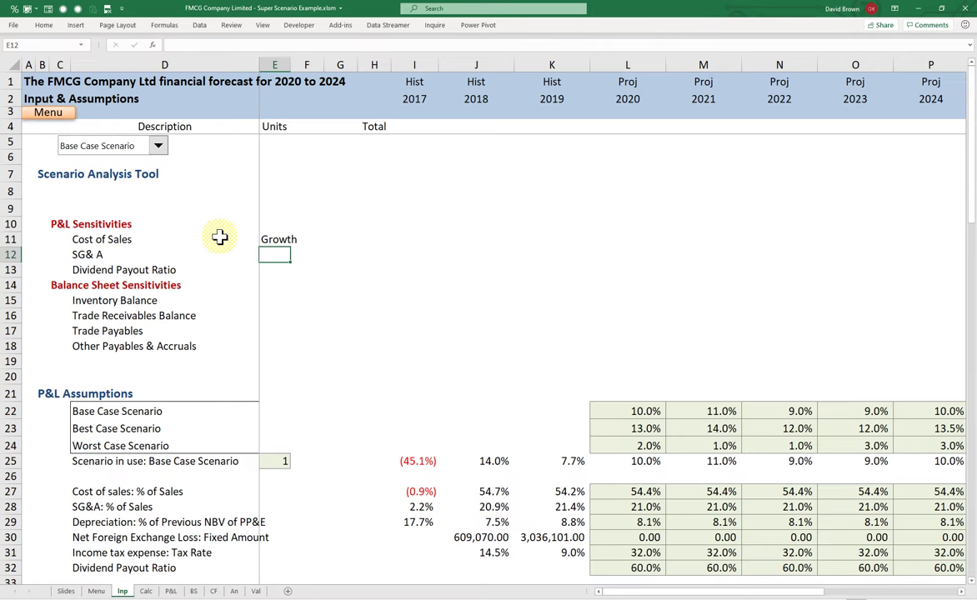
type("Growth")
key("Return")
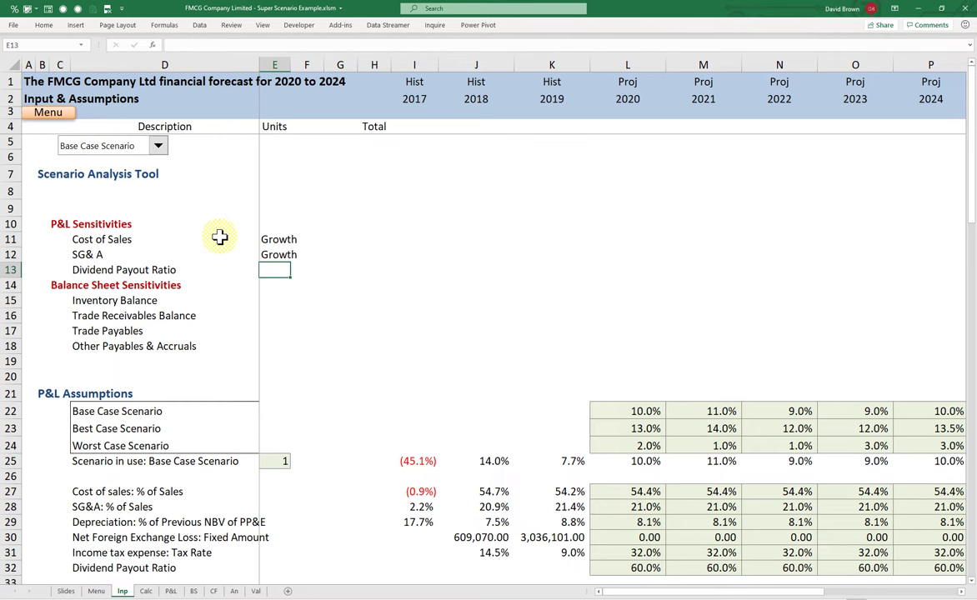
key("Up")
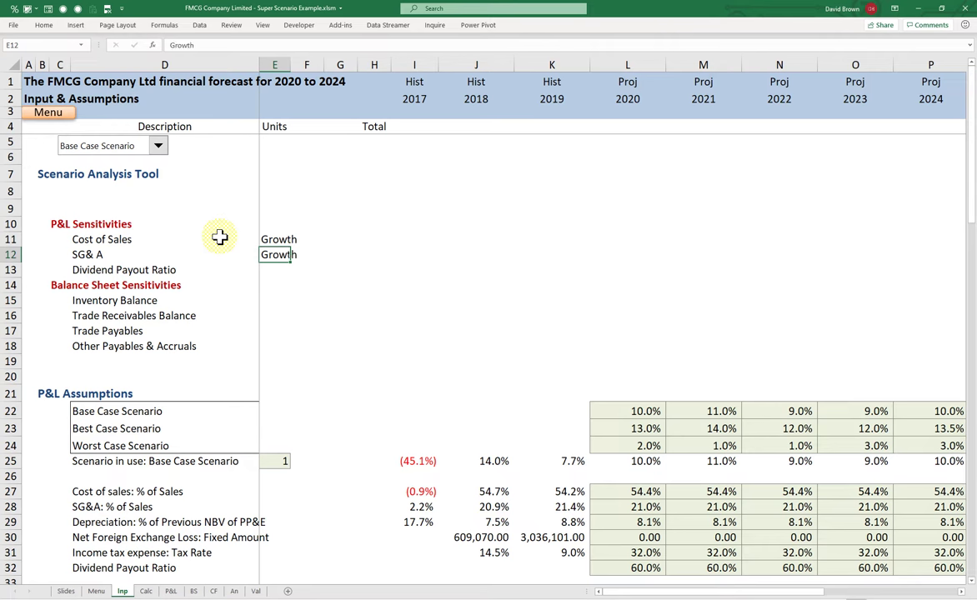
key("Down")
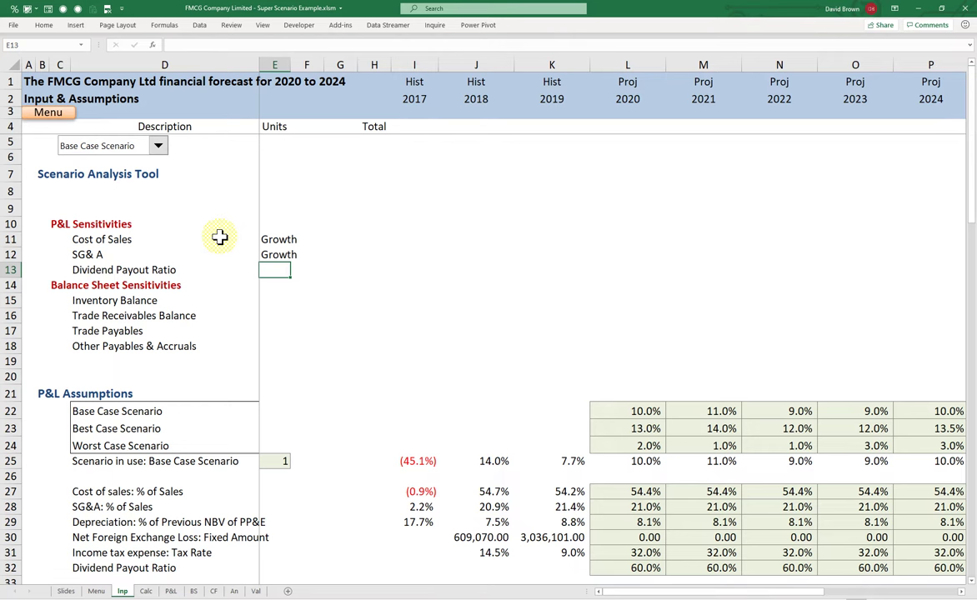
Check the 2020 dividend payout ratio, then enter 'Growth' as Dividend Payout Ratio's units in E13.
scroll(541, 408, "down", 2)
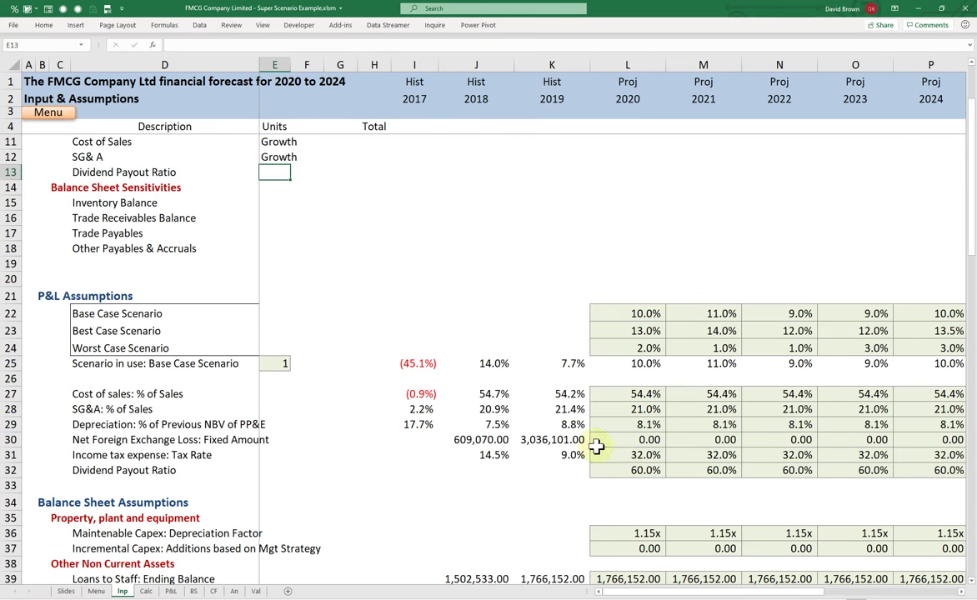
left_click(627, 469)
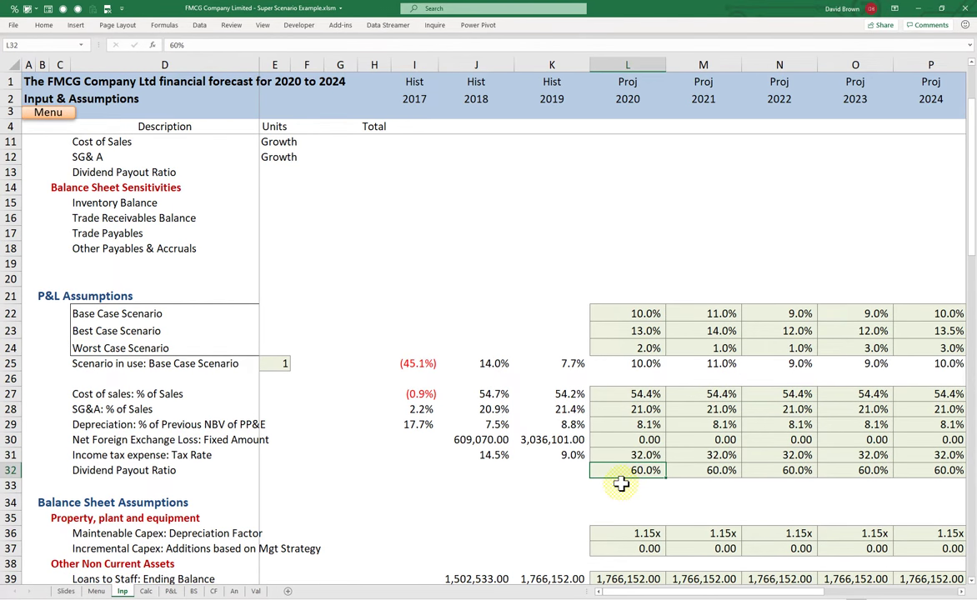
scroll(277, 237, "up", 1)
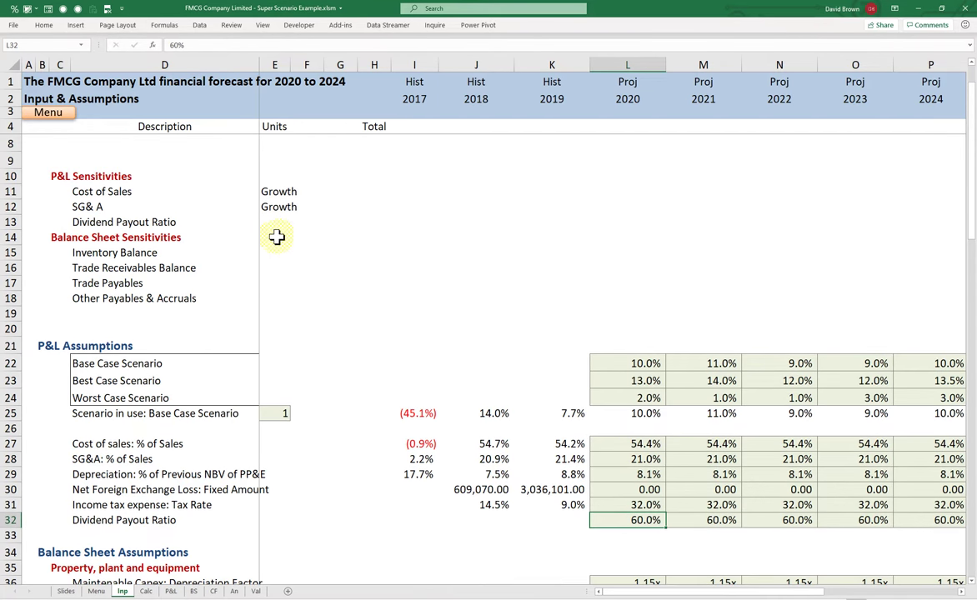
left_click(278, 220)
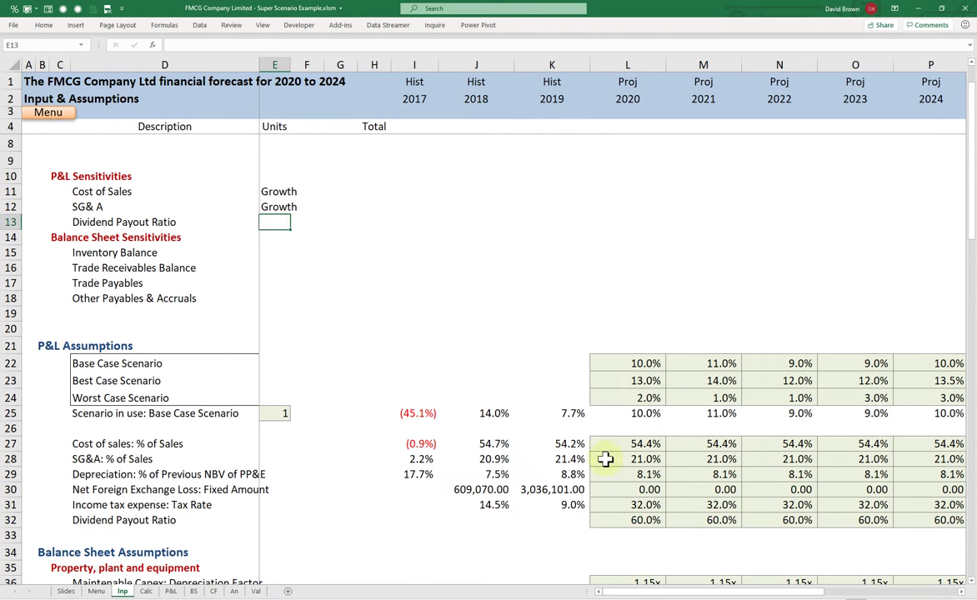
left_click(630, 521)
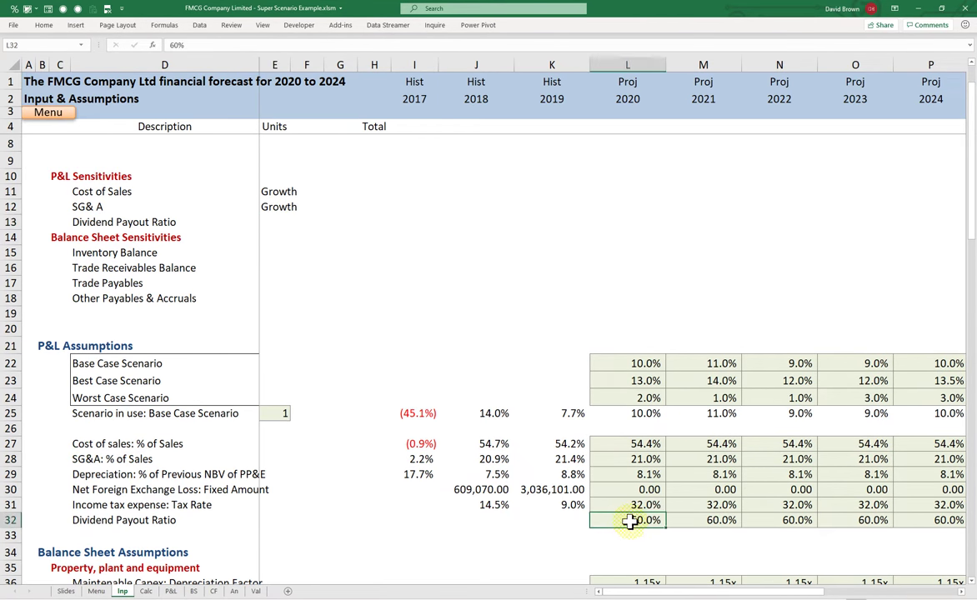
left_click(279, 221)
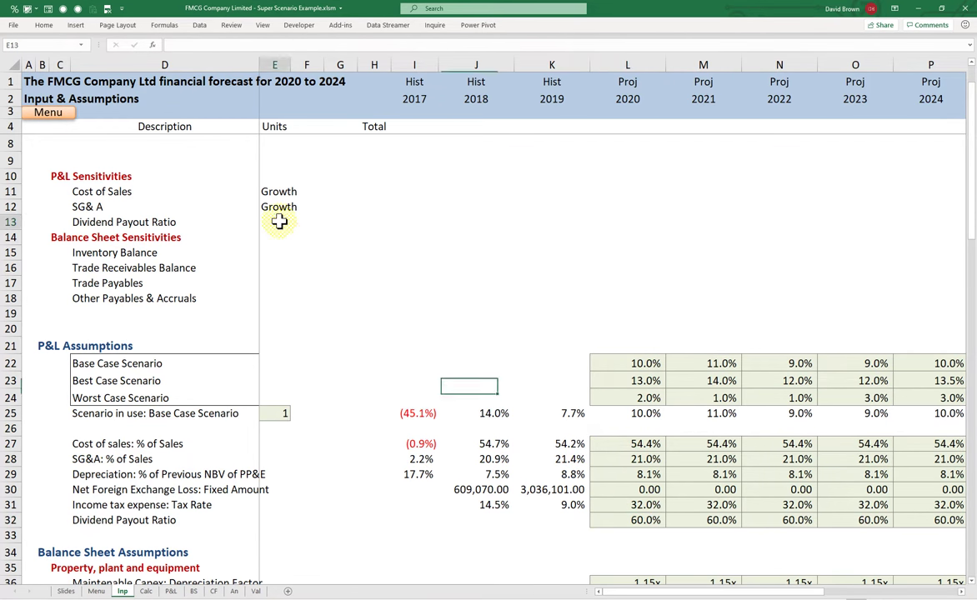
type("Growth")
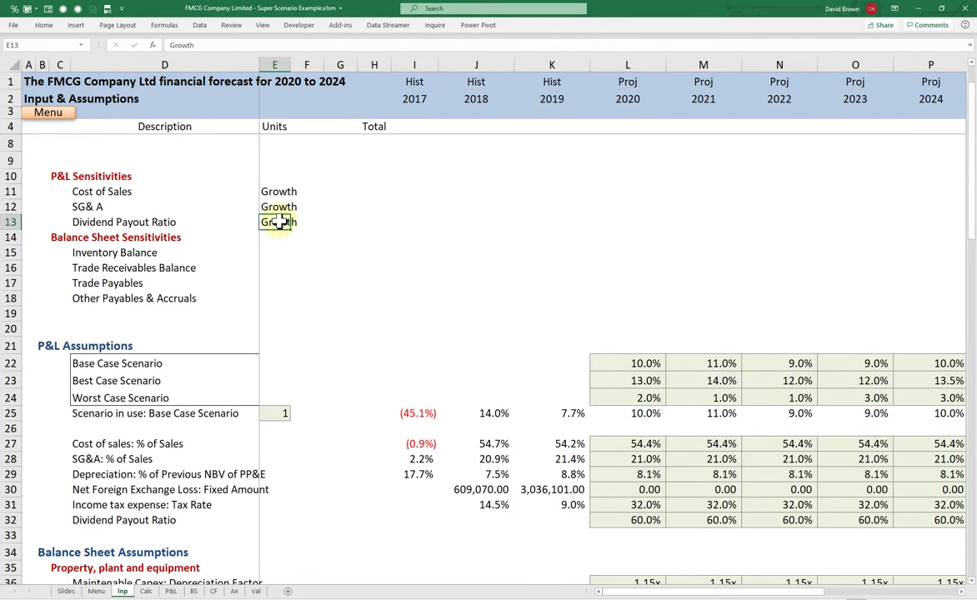
key("Up")
key("Up")
key("Up")
key("Up")
key("Up")
key("Up")
key("Up")
key("Up")
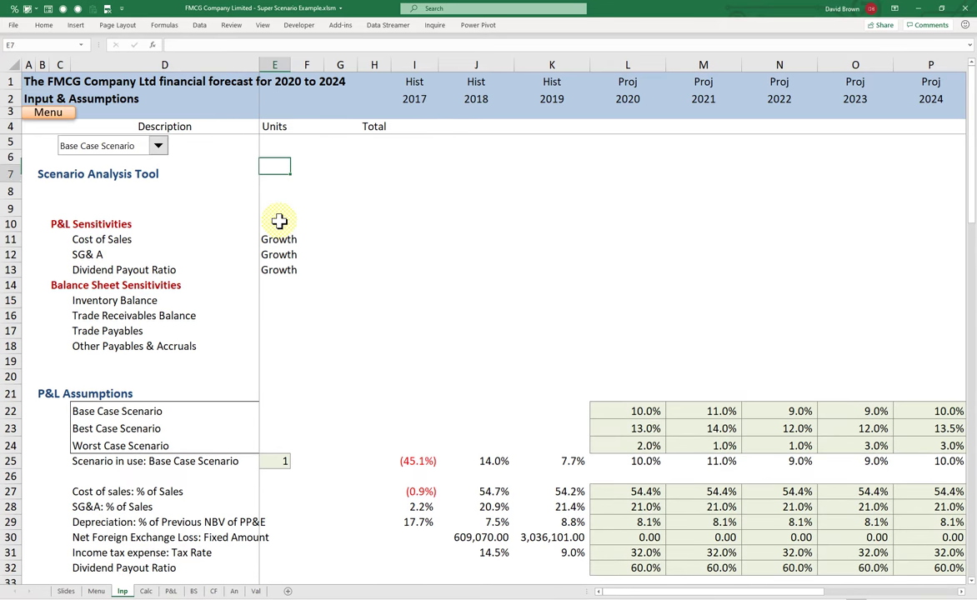
Type the label 'Live Scenario' into cell H8.
key("Down")
key("Down")
key("Down")
key("Down")
key("Down")
key("Down")
key("Down")
key("Down")
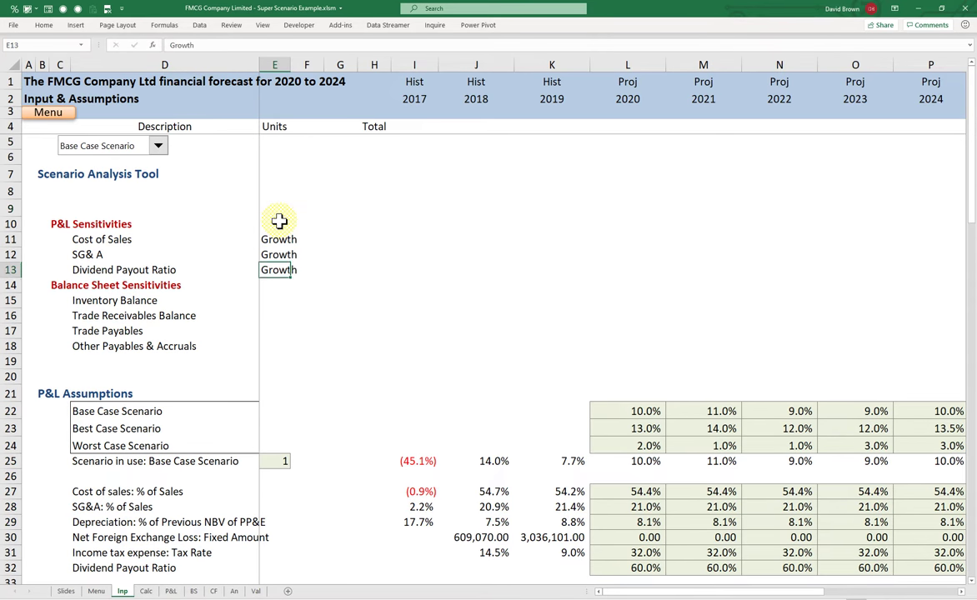
key("Down")
key("Up")
key("Up")
key("Up")
key("Up")
key("Up")
key("Up")
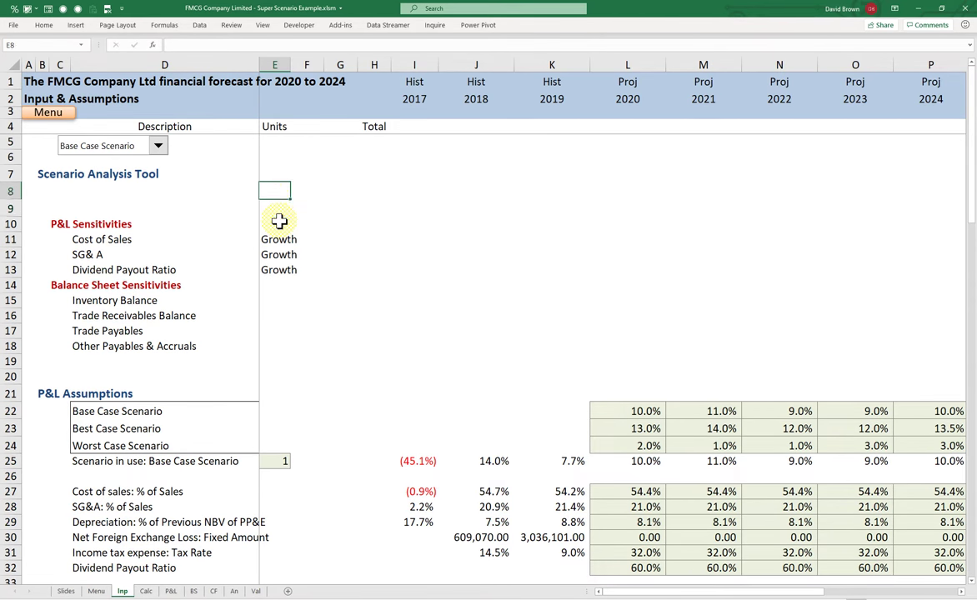
key("Up")
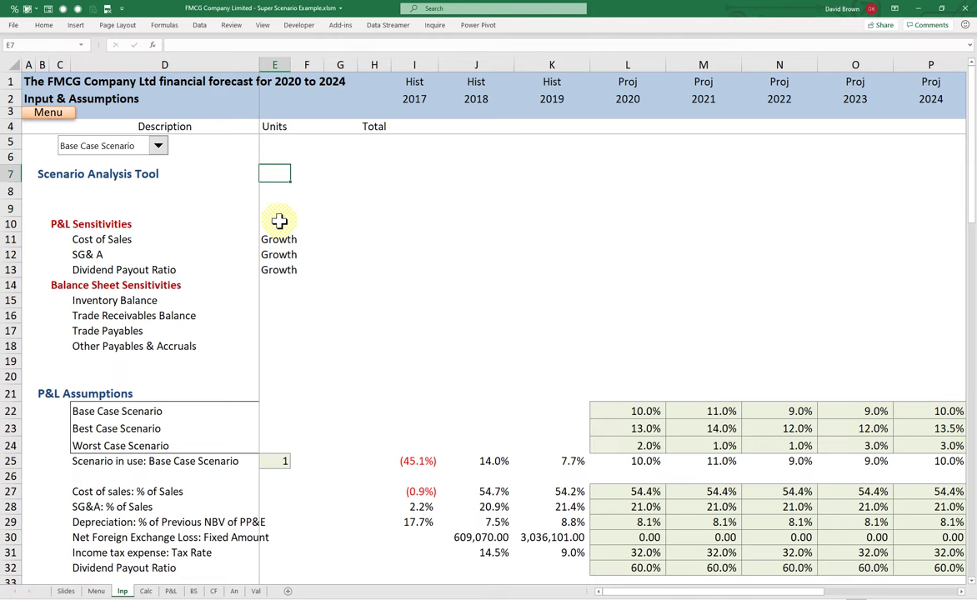
key("Right")
key("Right")
key("Right")
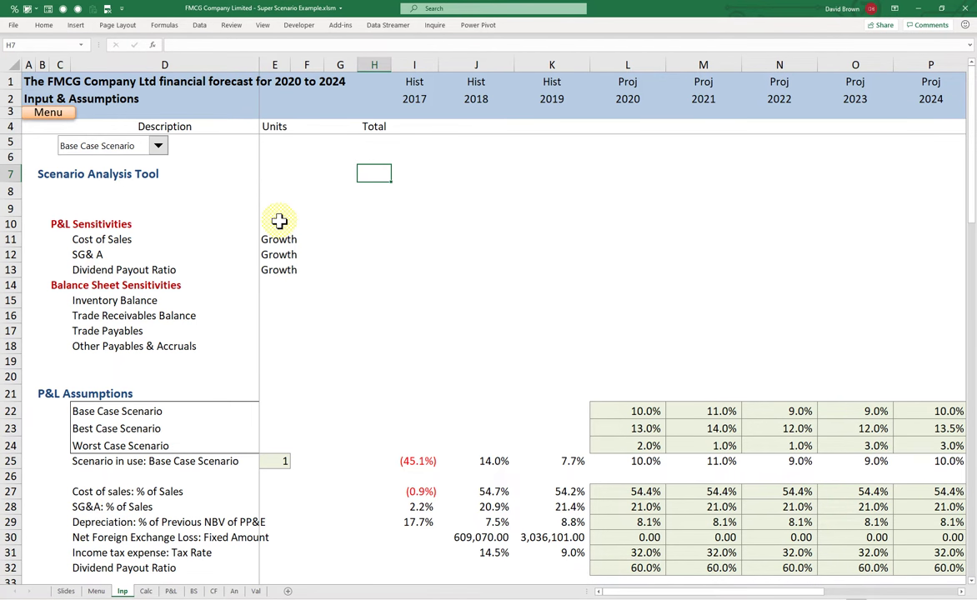
key("Down")
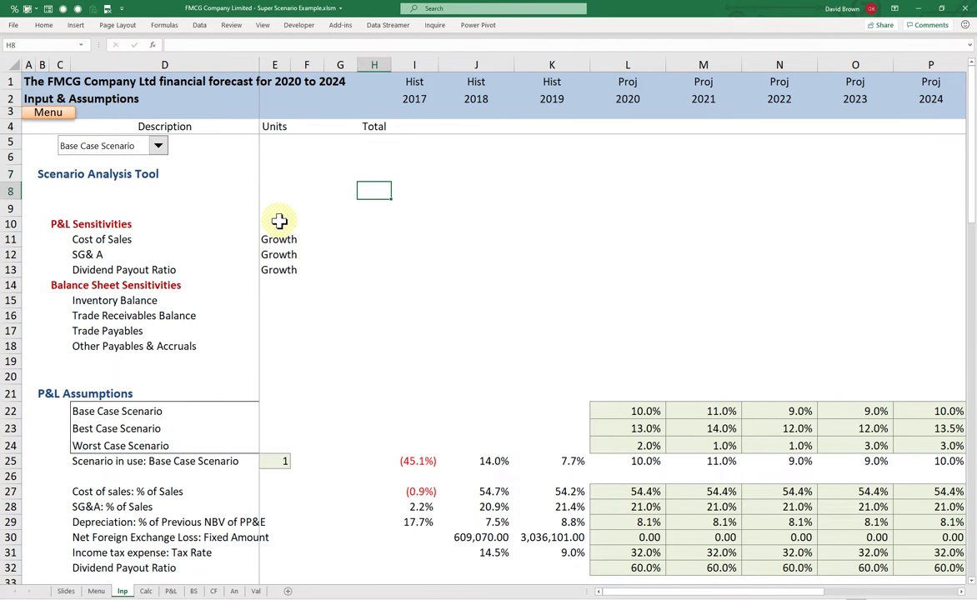
type("Live")
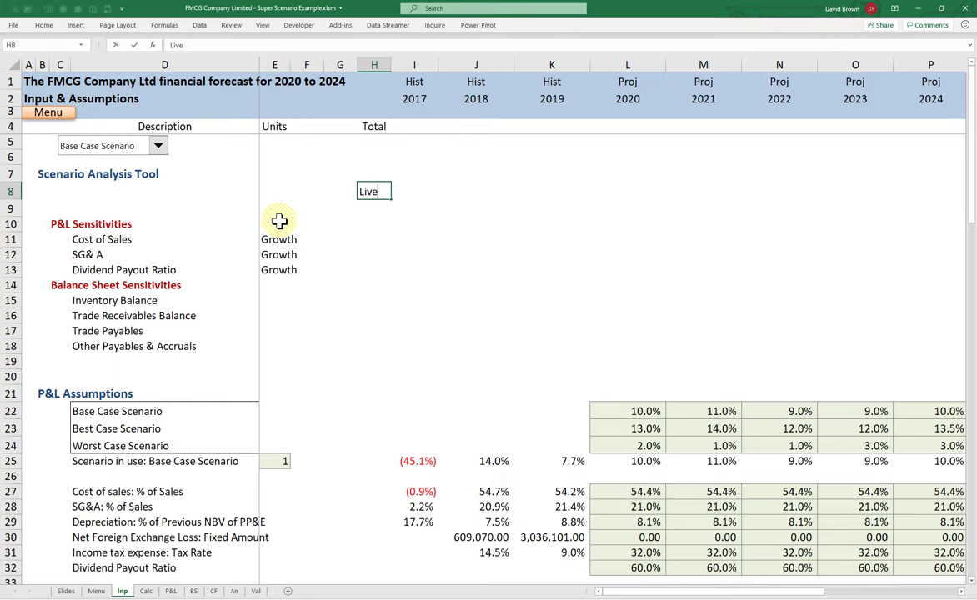
type(" Scenario")
key("Tab")
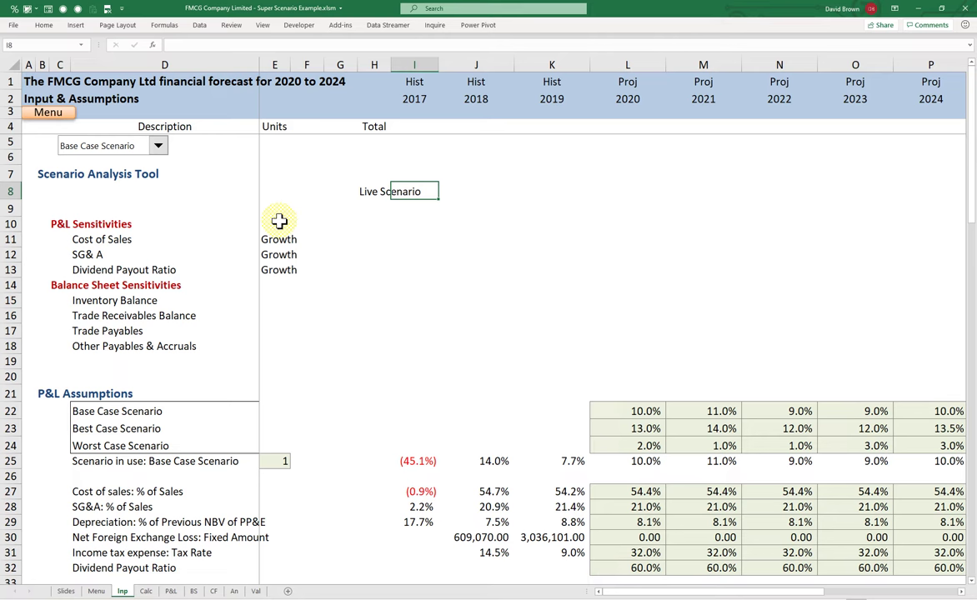
Widen column H to fit the Live Scenario label.
key("Left")
key("Down")
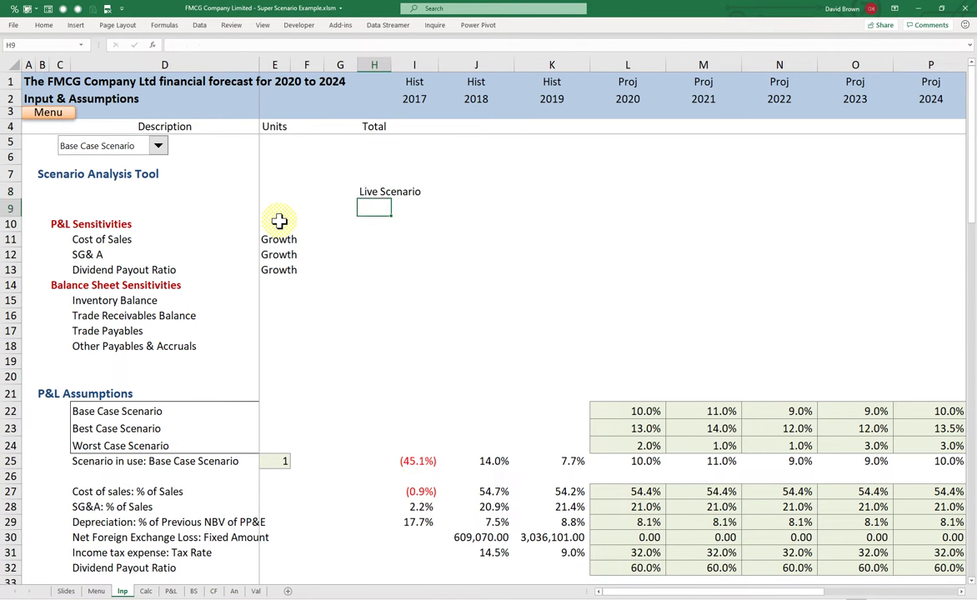
key("shift+space")
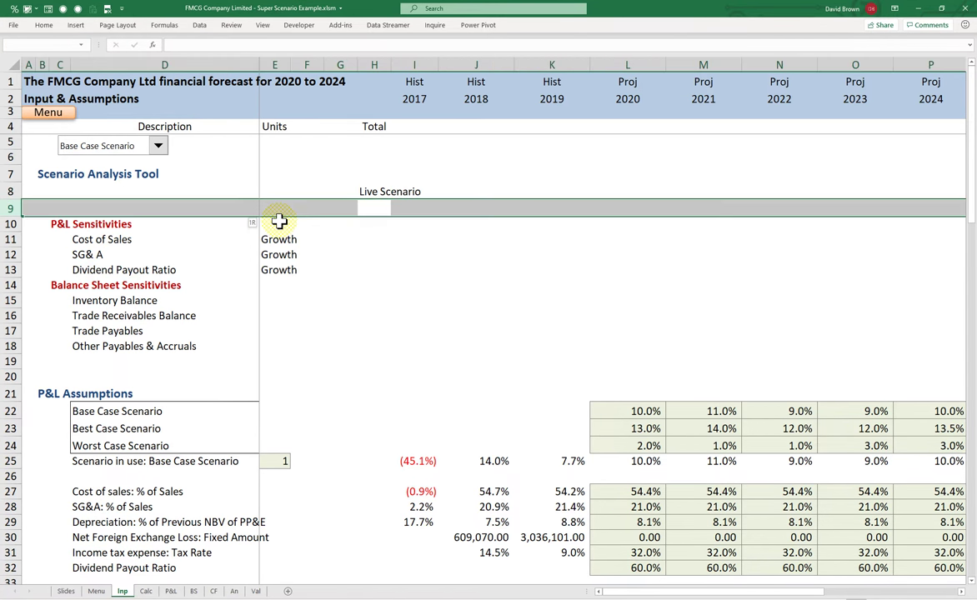
key("Up")
key("Right")
key("Right")
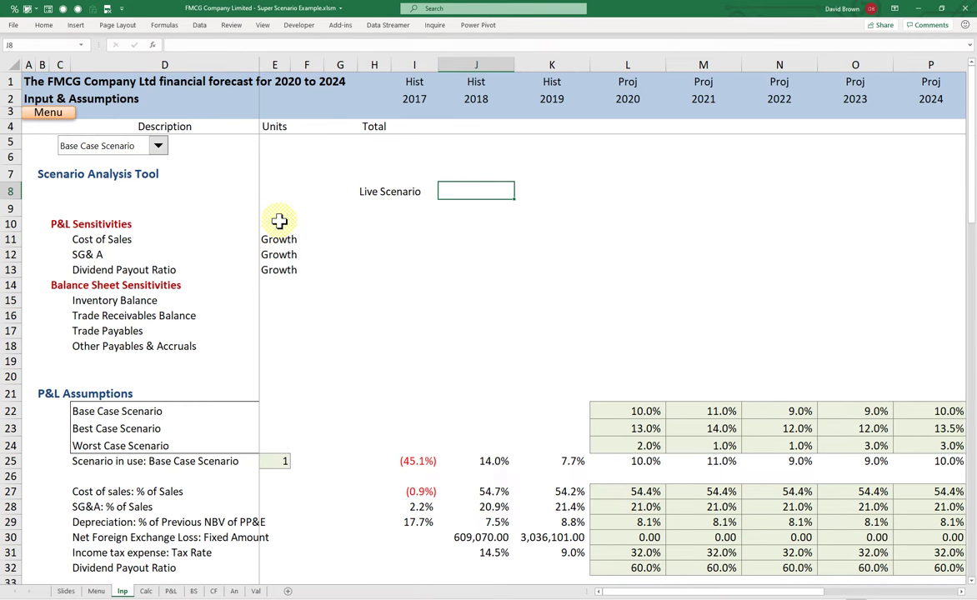
key("Left")
key("Left")
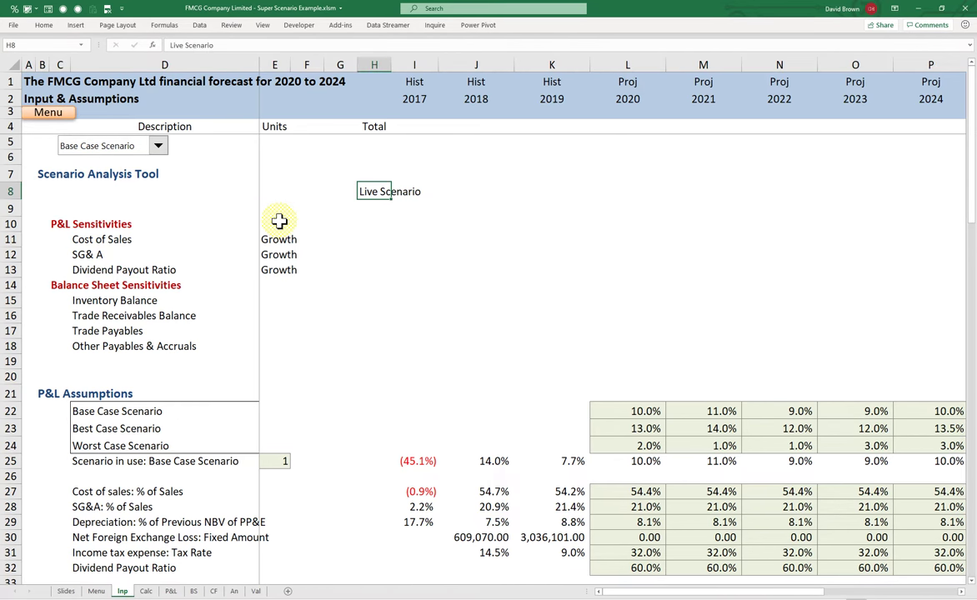
left_click_drag(393, 67, 421, 78)
Copy 'Live Scenario' from H8 into G8 and clear H8.
left_click(451, 187)
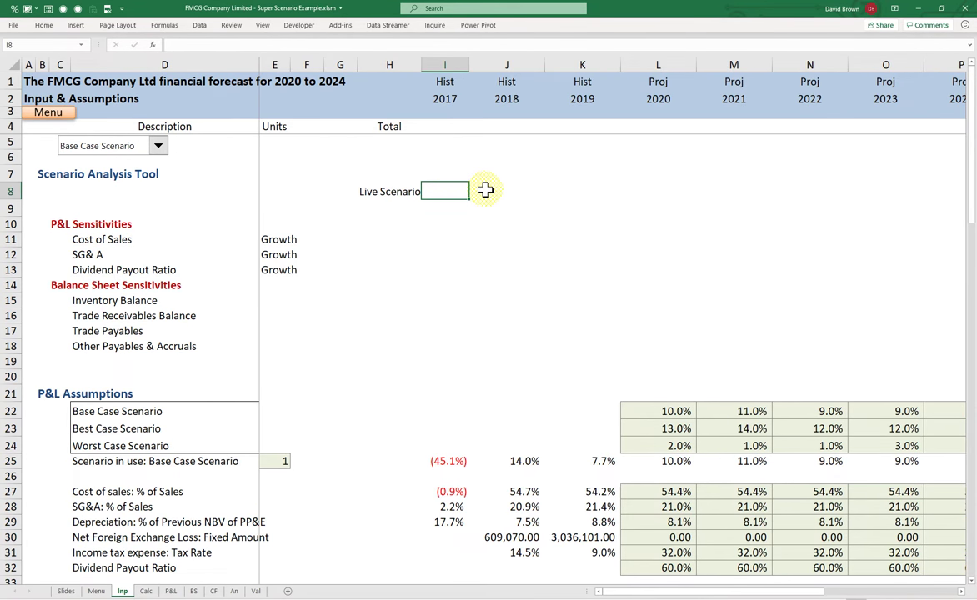
key("Left")
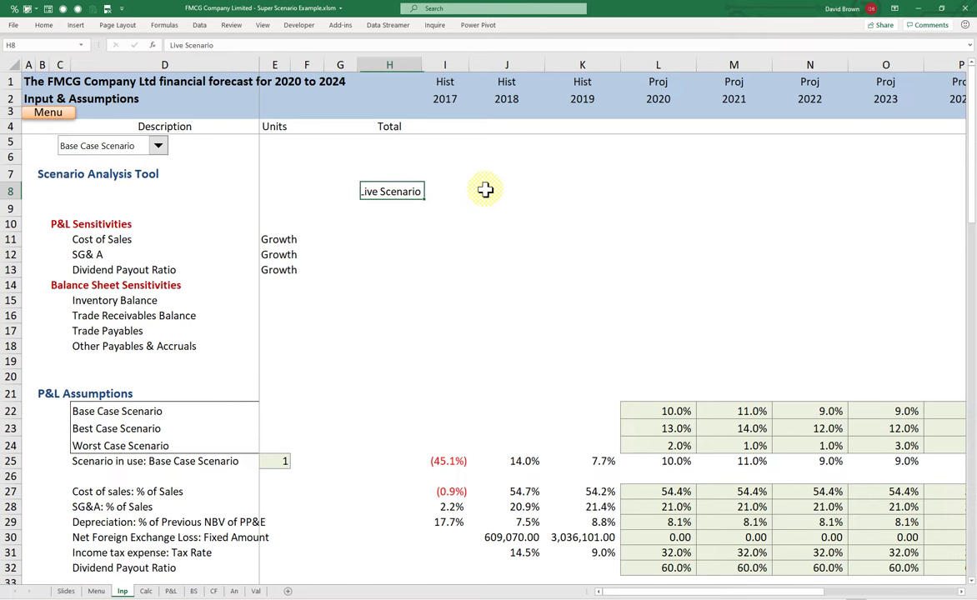
key("Left")
key("Right")
key("ctrl+c")
key("Left")
key("Left")
key("Right")
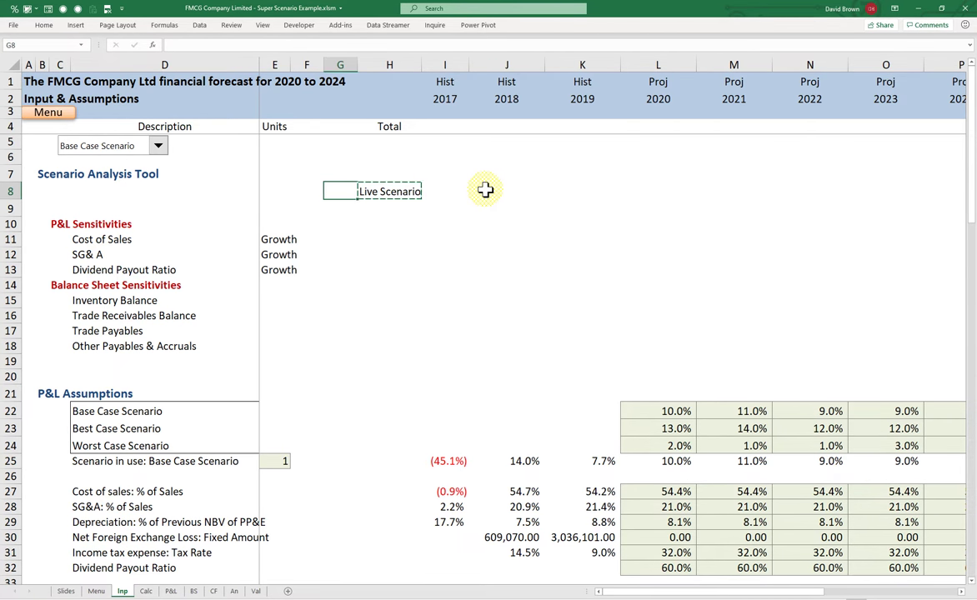
key("ctrl+v")
key("Right")
key("Delete")
key("Right")
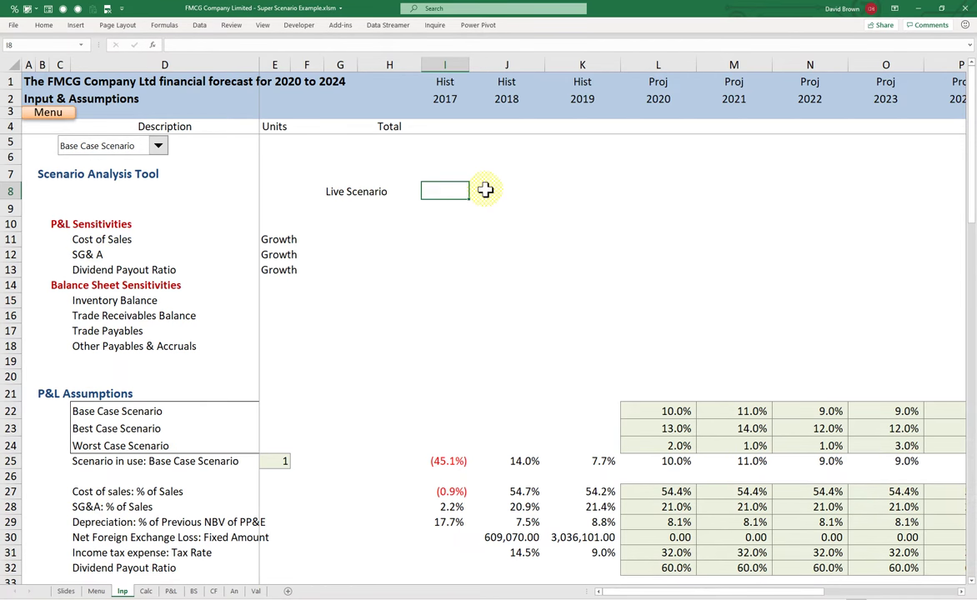
Enter 'Override' in I8 and narrow column J.
type("Over")
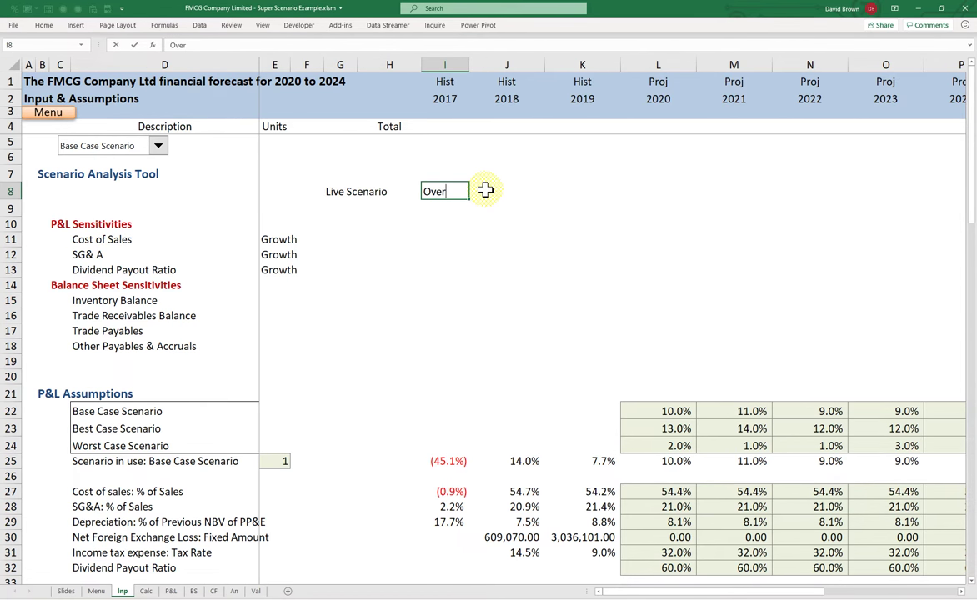
type("ride")
key("Right")
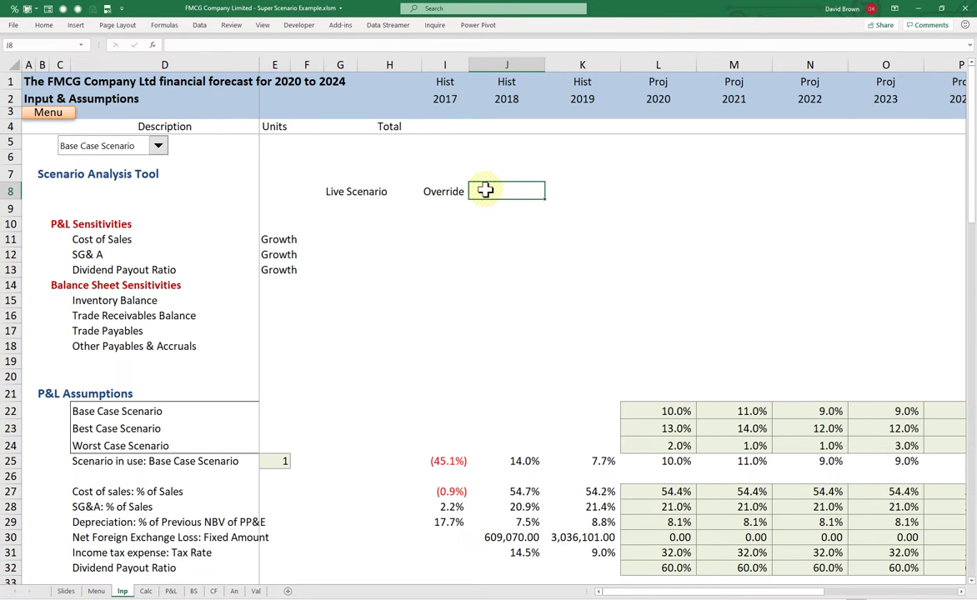
key("Right")
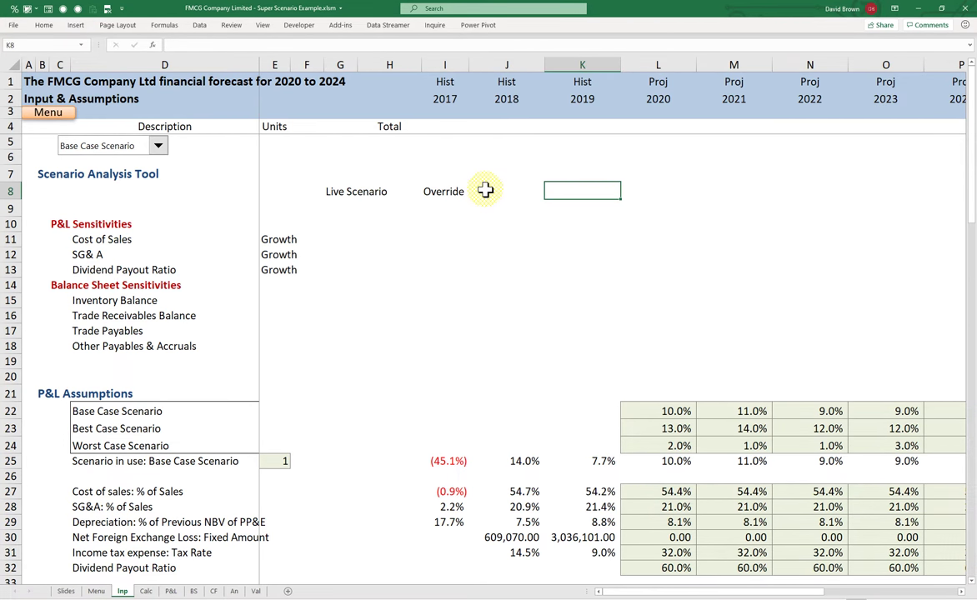
left_click_drag(545, 67, 520, 107)
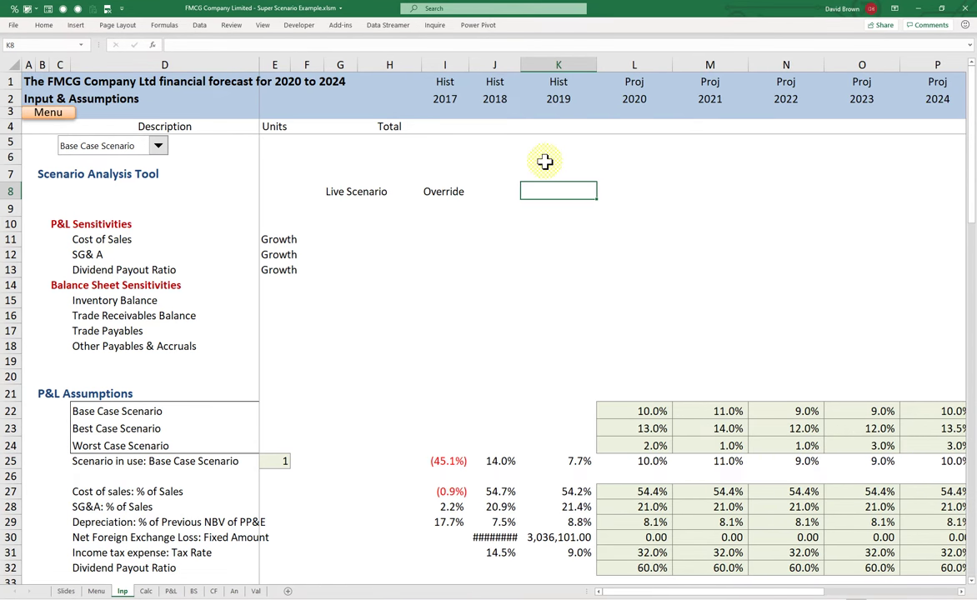
Enter 1 to 4 in K8:N8 and extend the series through P8.
type("1")
key("Tab")
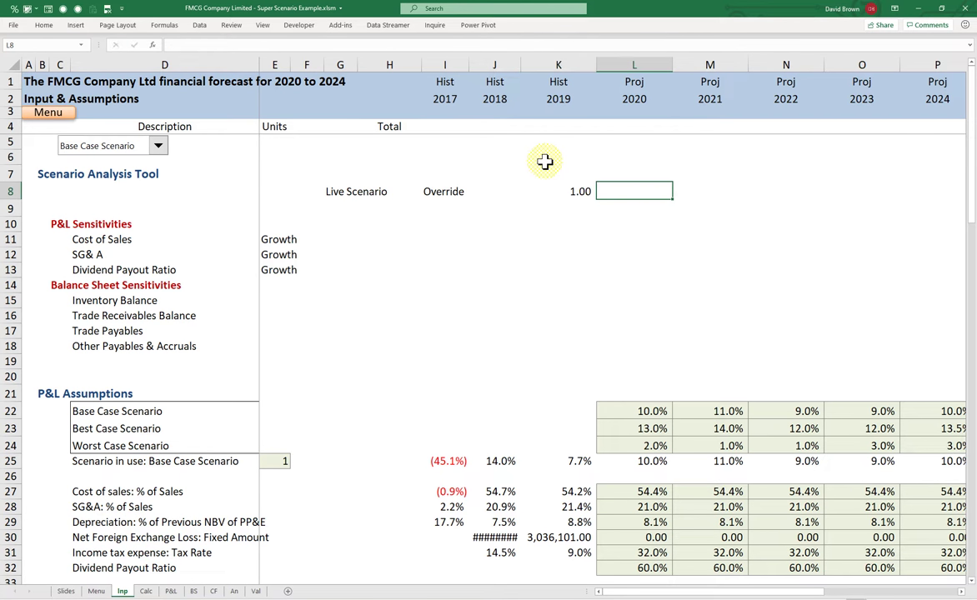
type("2")
key("Tab")
type("3")
key("Tab")
type("4")
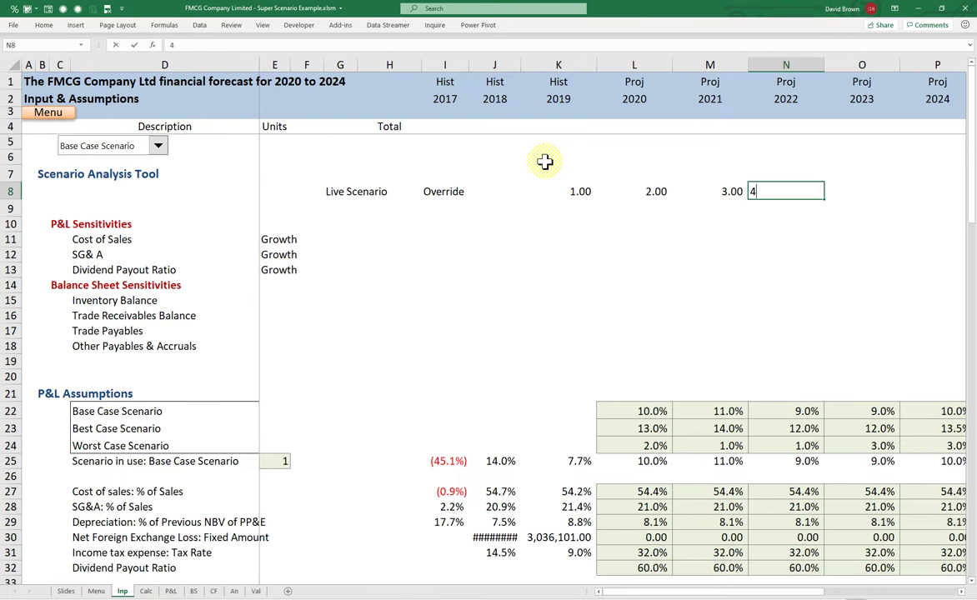
key("Tab")
type("4")
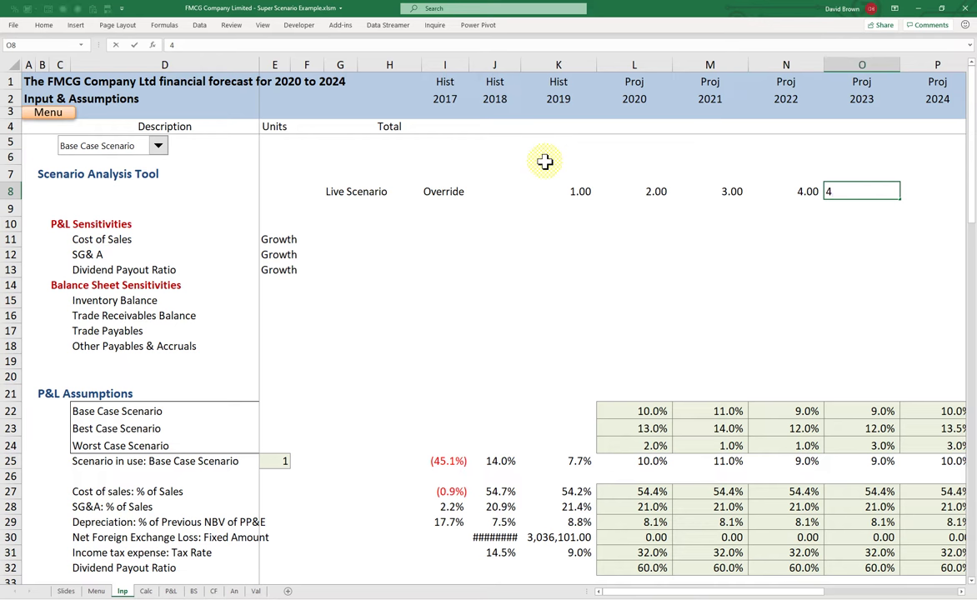
key("Escape")
key("Left")
key("Left")
key("shift+Right")
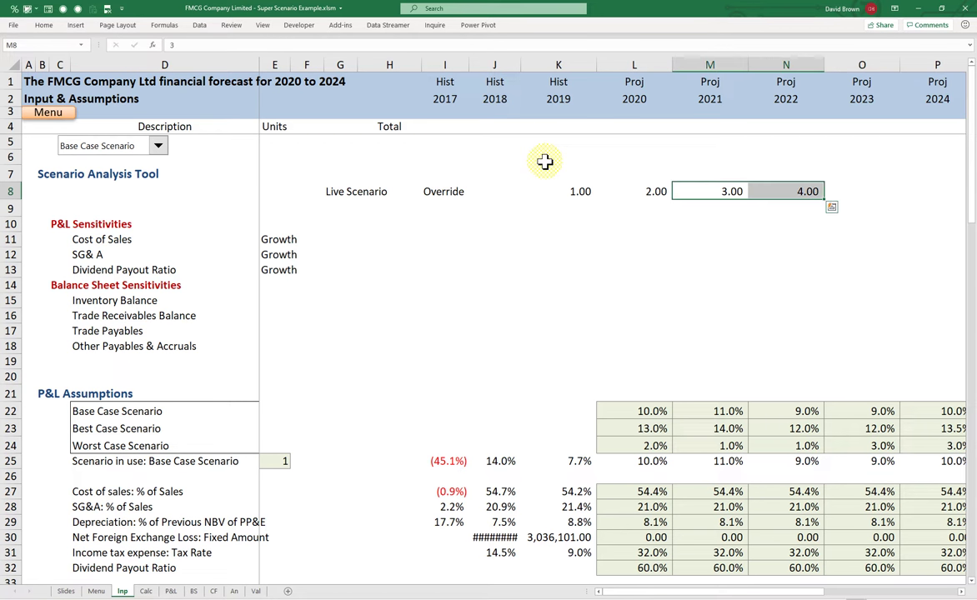
left_click_drag(824, 198, 778, 196)
Apply General number format to K8:P8 so the scenario numbers show as whole numbers.
key("Left")
key("Left")
key("Left")
key("Left")
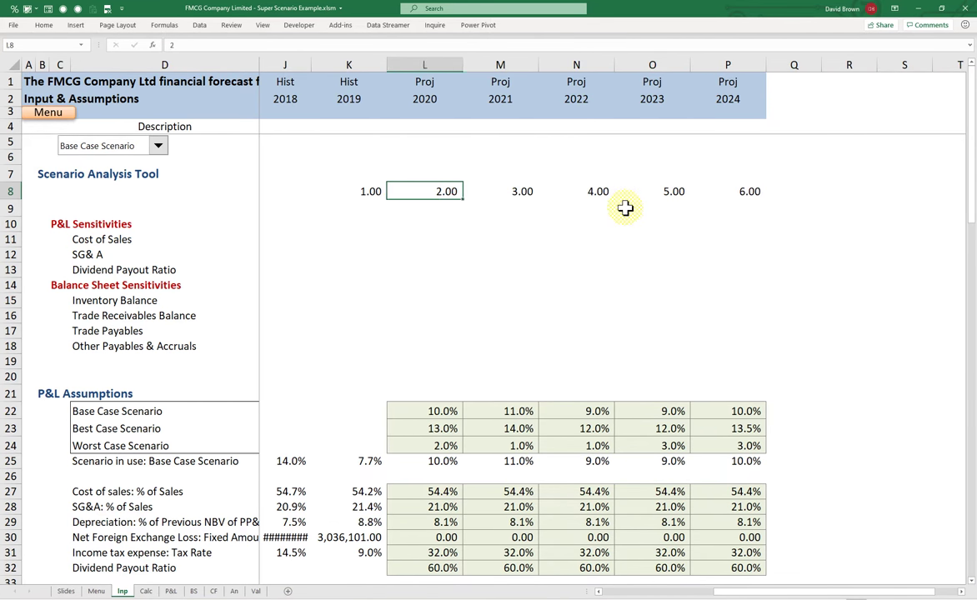
key("Right")
key("Right")
key("shift+Right")
key("shift+Right")
key("shift+Right")
key("shift+Right")
key("shift+Right")
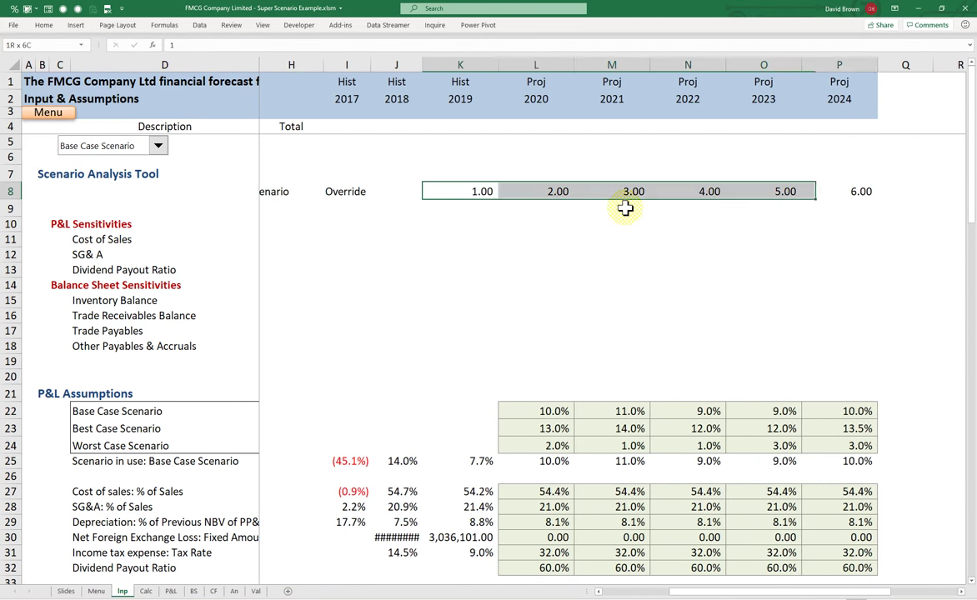
key("ctrl+shift+1")
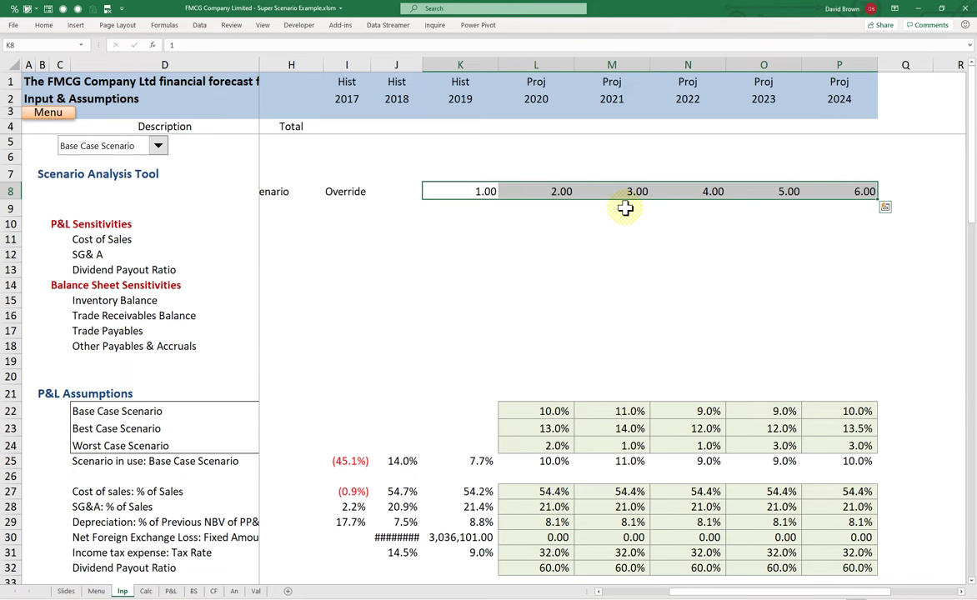
key("ctrl+shift+grave")
key("Left")
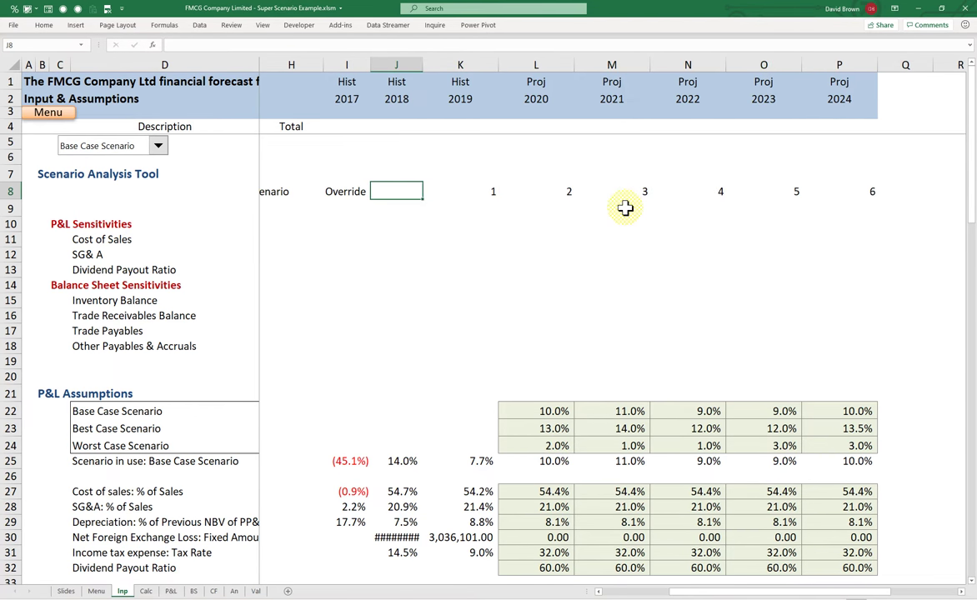
key("Right")
key("Left")
key("Left")
key("Left")
key("Left")
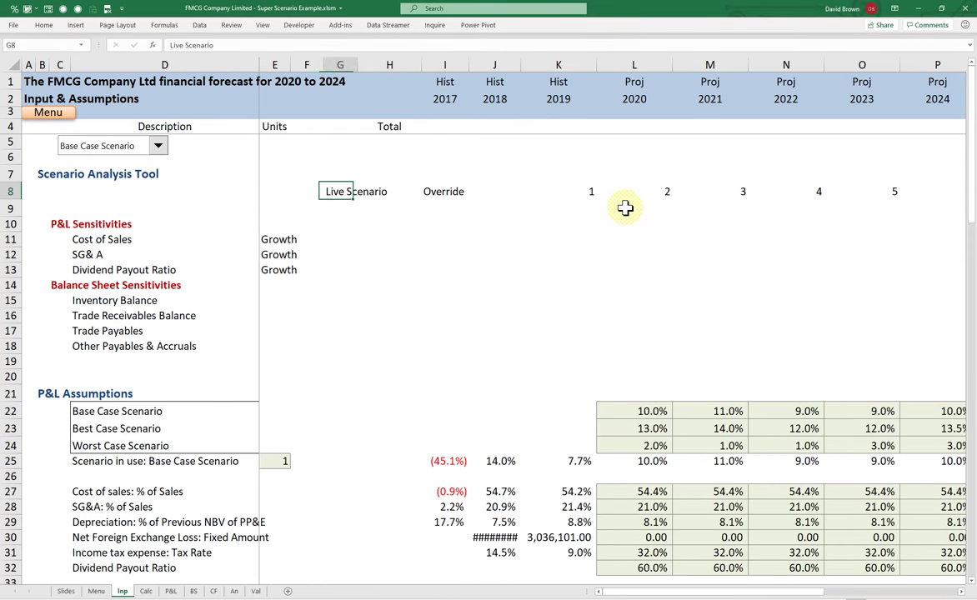
key("Right")
key("Right")
key("Right")
key("Right")
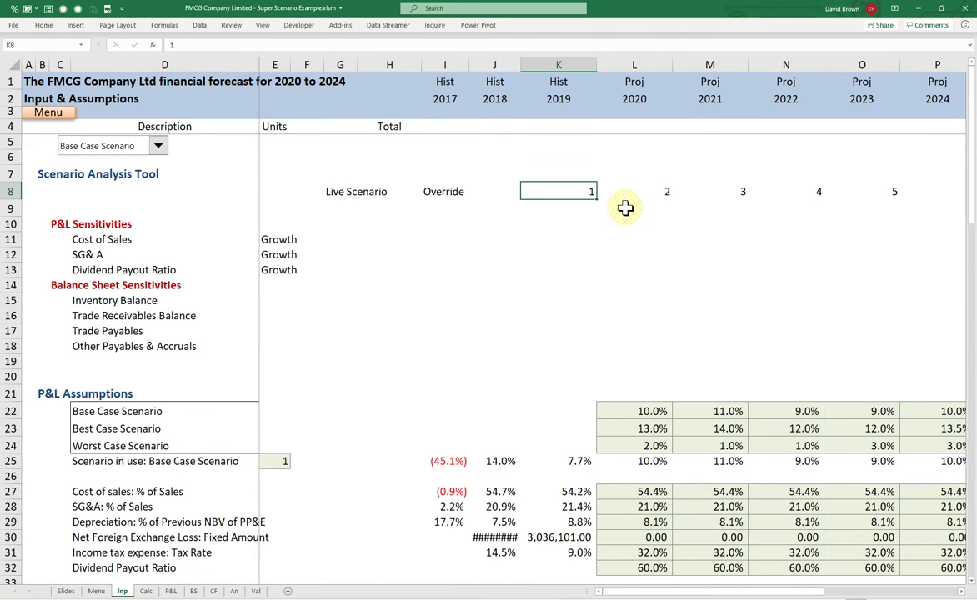
Give K8:P8 the custom number format "Scenario "0 to show Scenario 1–6.
key("ctrl+shift+Right")
key("ctrl+1")
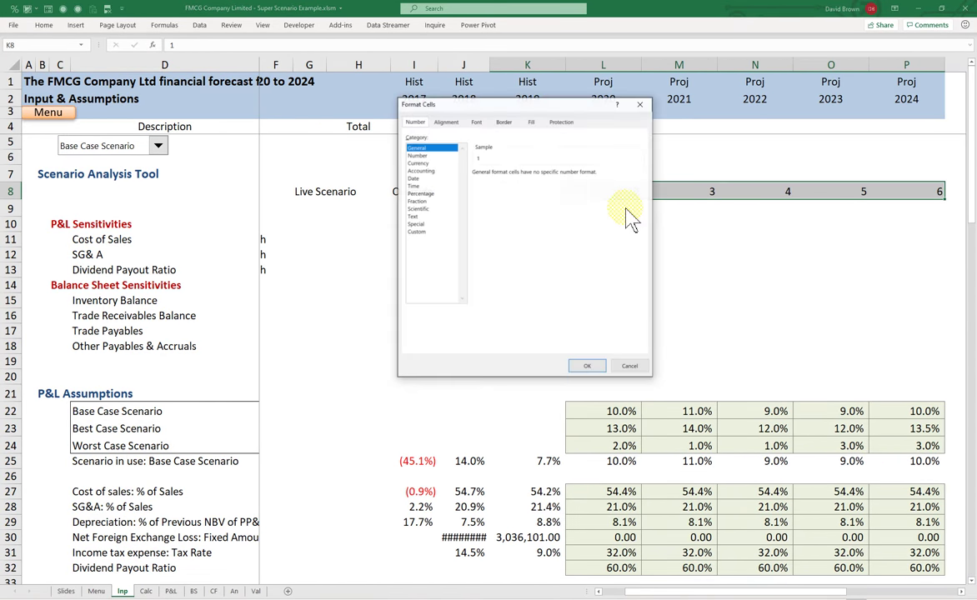
left_click_drag(477, 115, 464, 265)
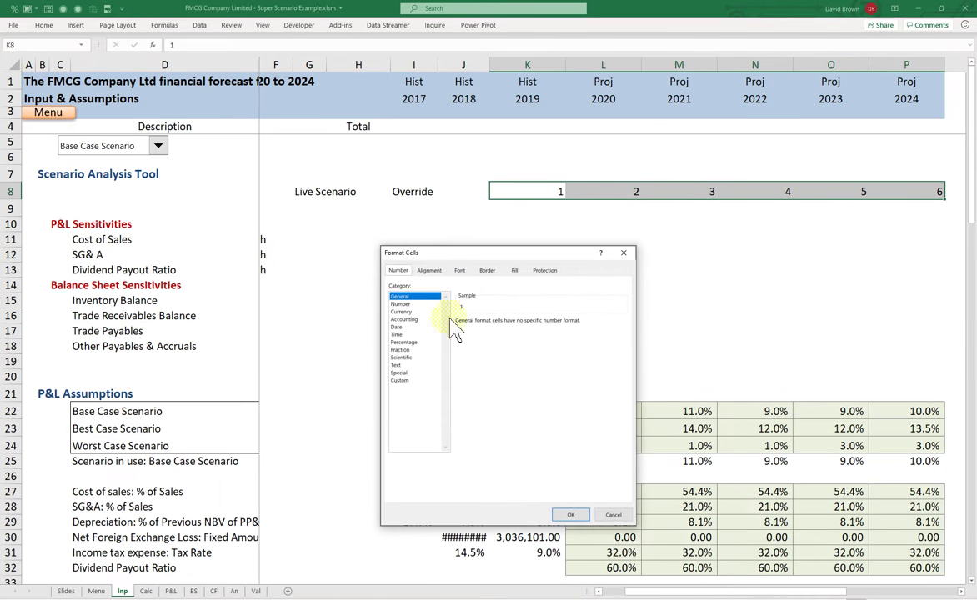
left_click(403, 380)
double_click(497, 331)
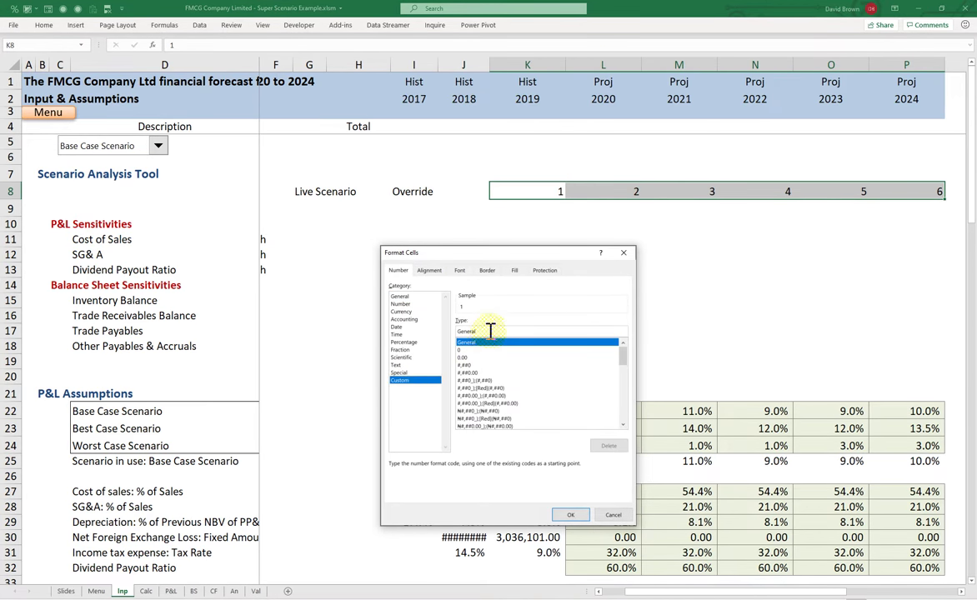
type("Scenario")
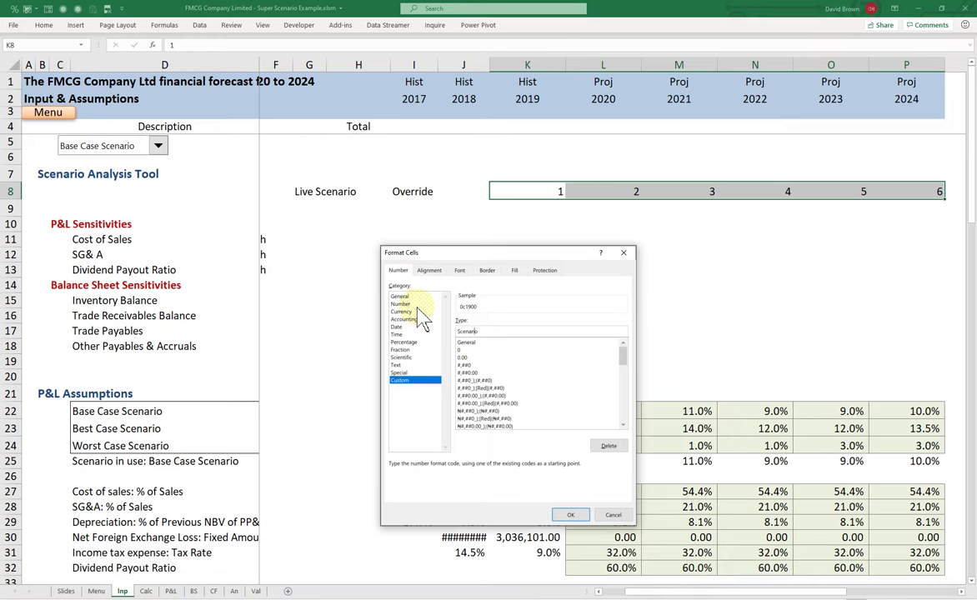
key("Home")
type("\"0")
key("Return")
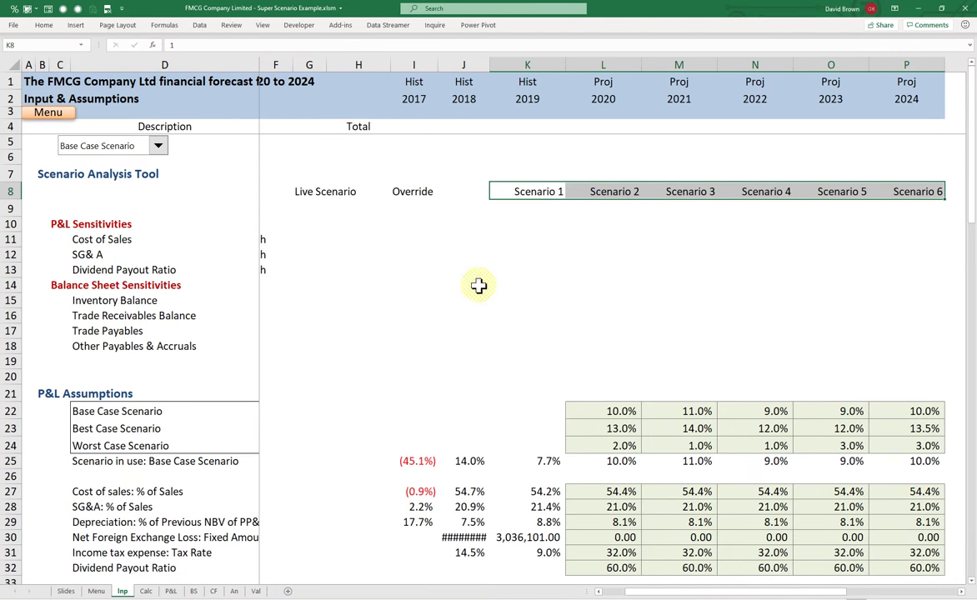
left_click(546, 192)
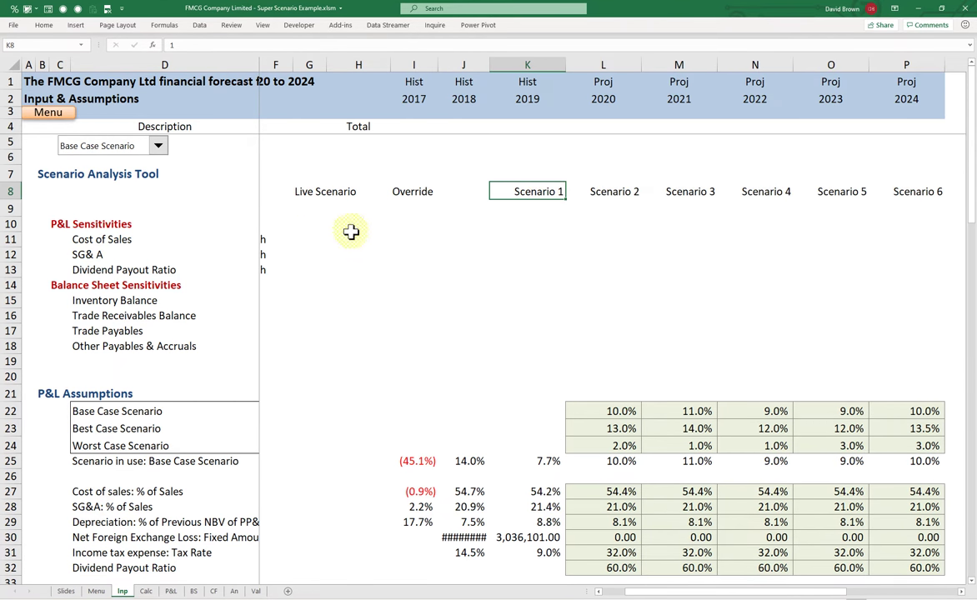
left_click(318, 195)
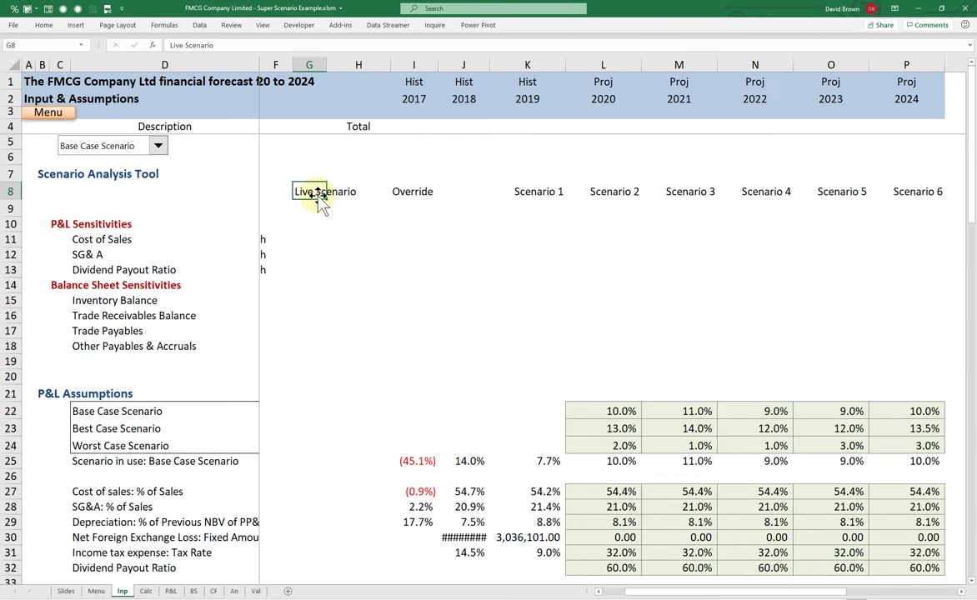
Unhide the Units column E.
key("Right")
key("Right")
key("Right")
key("Right")
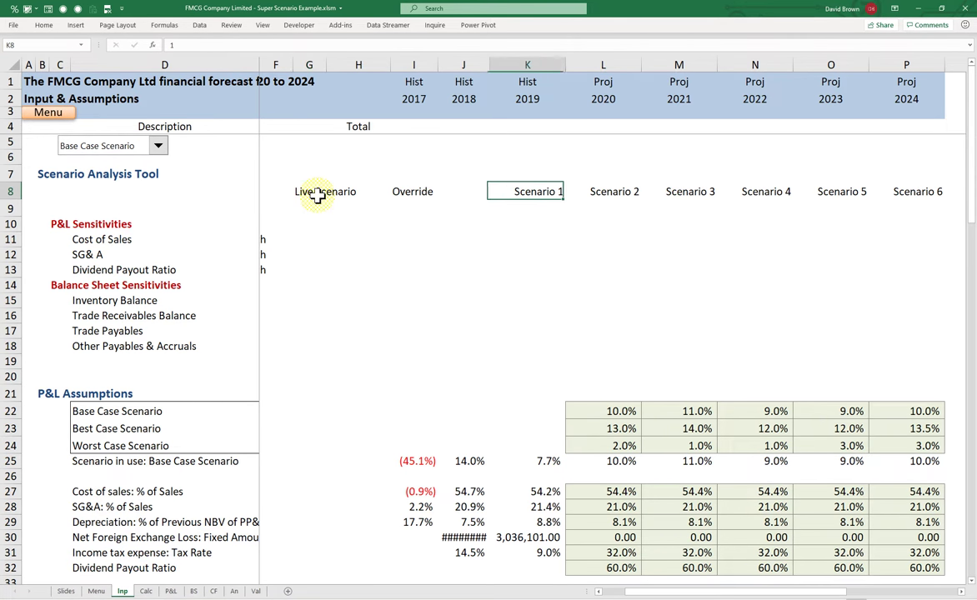
key("shift+Right")
key("shift+Right")
key("shift+Right")
key("shift+Right")
key("shift+Right")
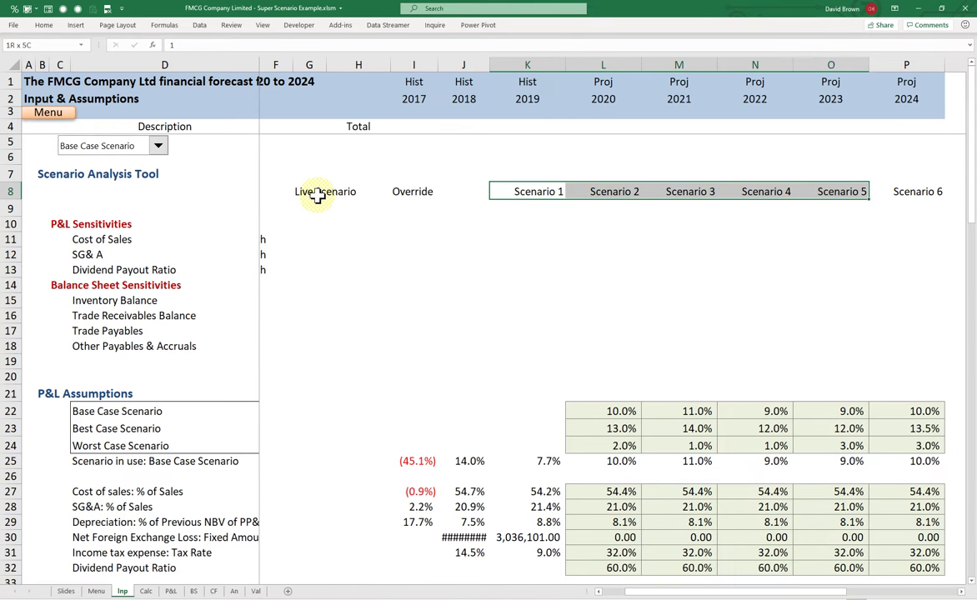
key("Left")
key("Down")
key("Left")
key("Left")
key("Left")
key("Left")
key("Left")
key("ctrl+shift+0")
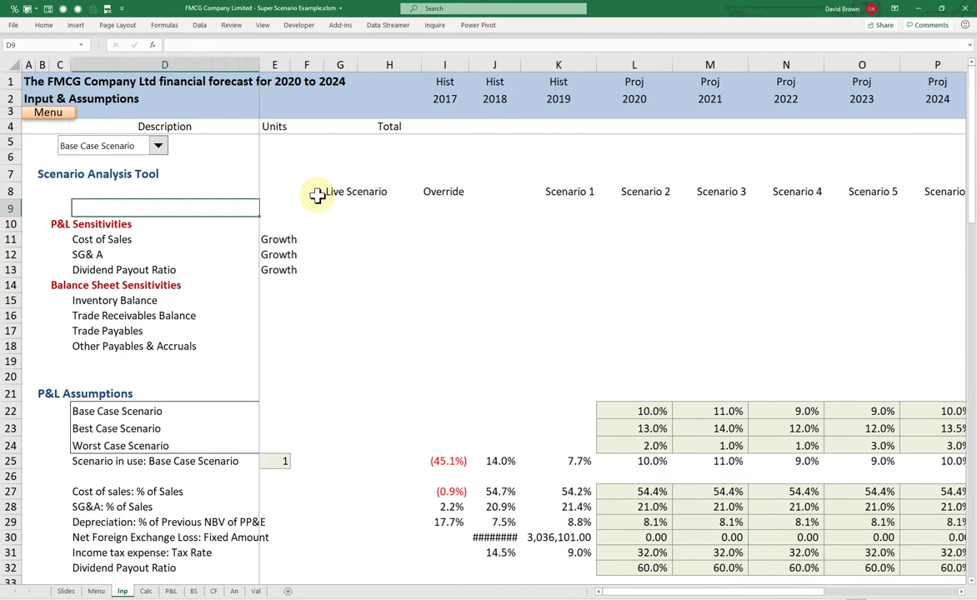
Enter 0.05 as Scenario 1's Cost of Sales sensitivity in K11.
key("Right")
key("Right")
key("Right")
key("Right")
key("Right")
key("Right")
key("Right")
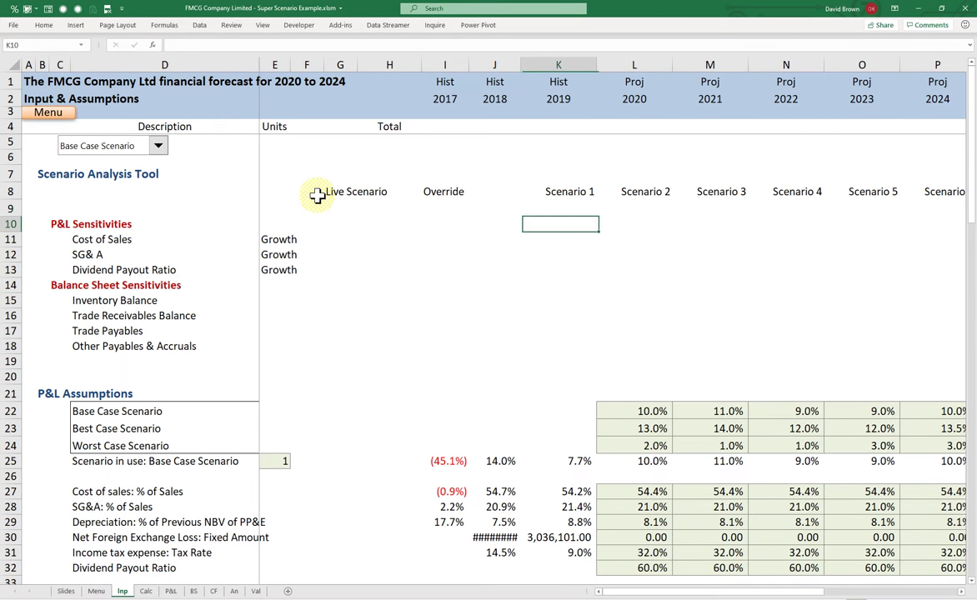
key("Down")
key("shift+space")
key("Down")
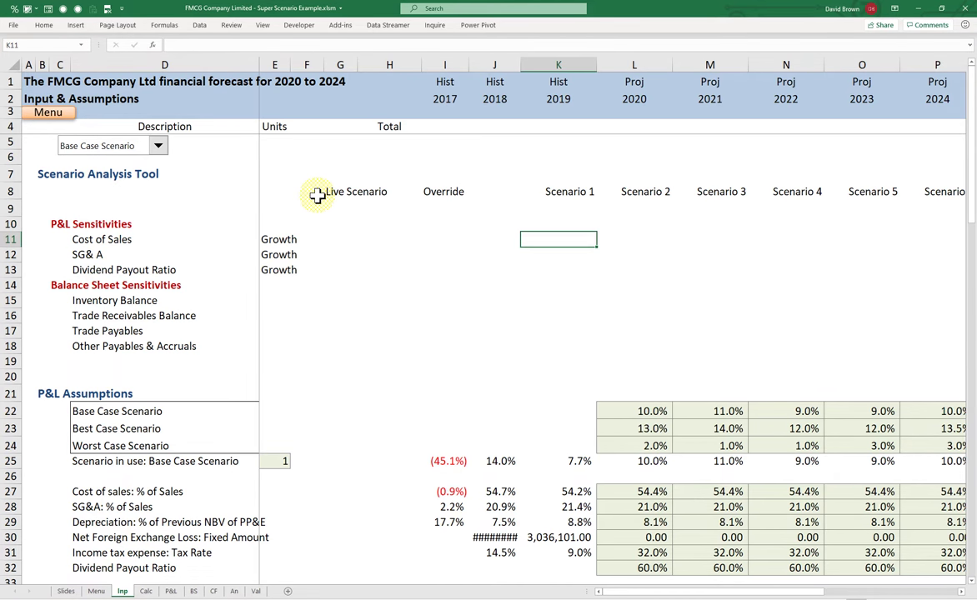
key("shift+space")
key("Left")
key("Right")
type("5%")
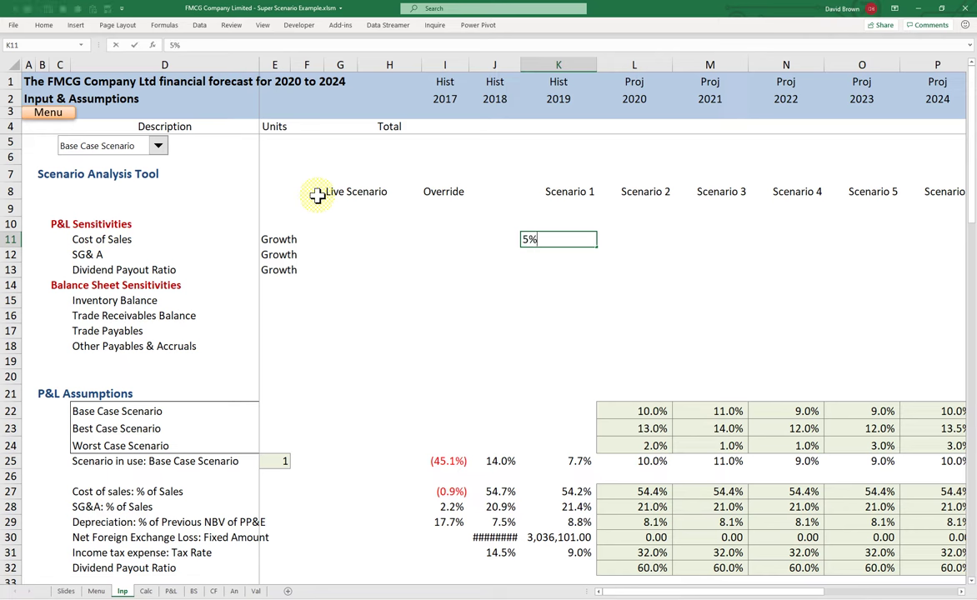
key("BackSpace")
key("BackSpace")
type("0.05")
key("ctrl+Return")
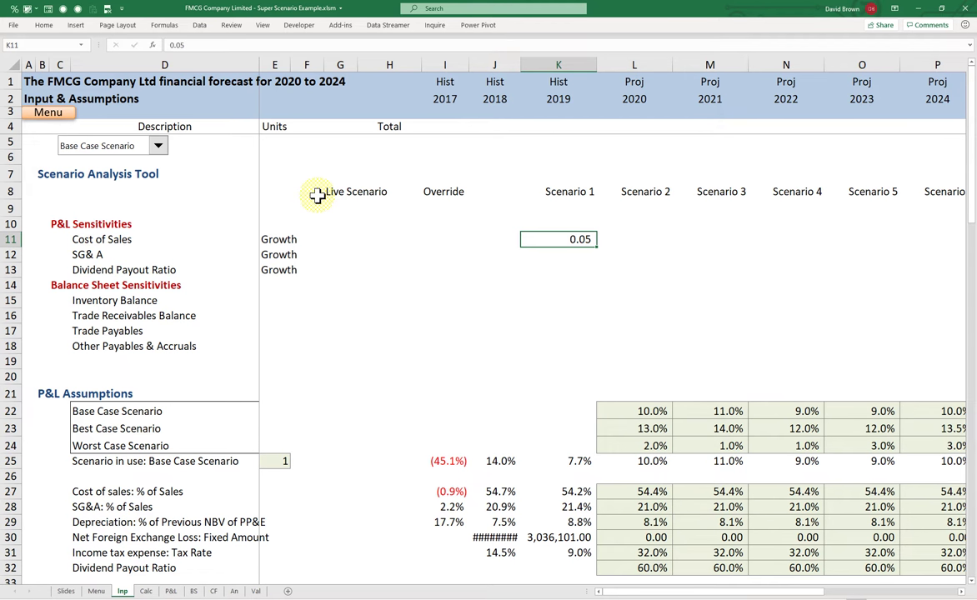
Format K11 with the custom signed percentage format +0.00%_);[red]-0.00.
key("ctrl+1")
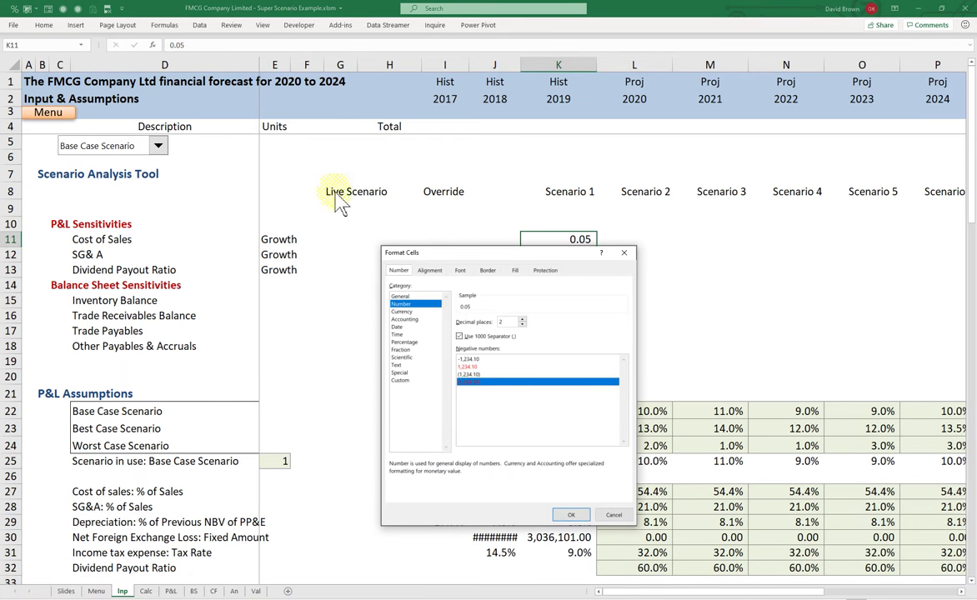
left_click(405, 342)
left_click(401, 380)
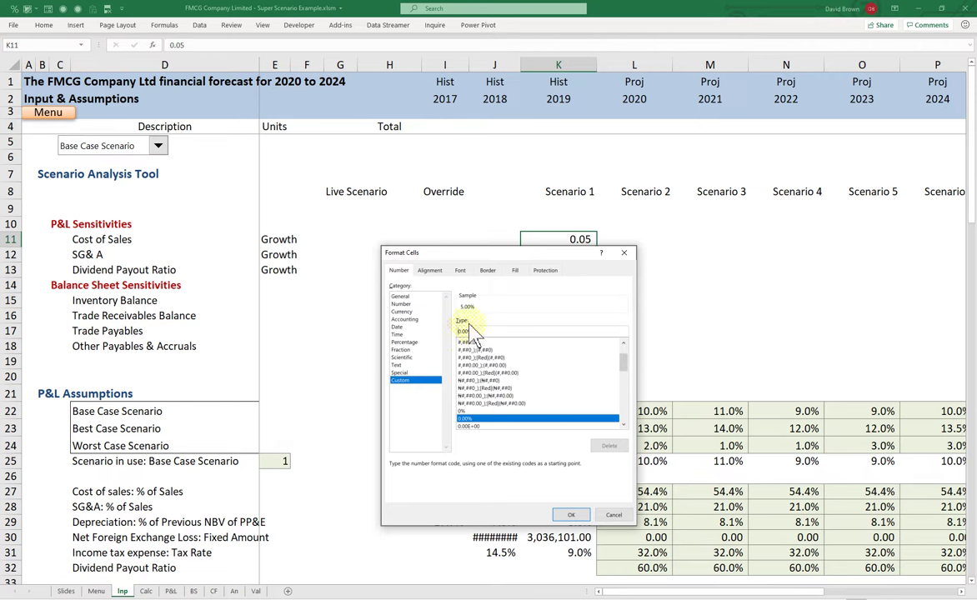
type("+0.00%_)")
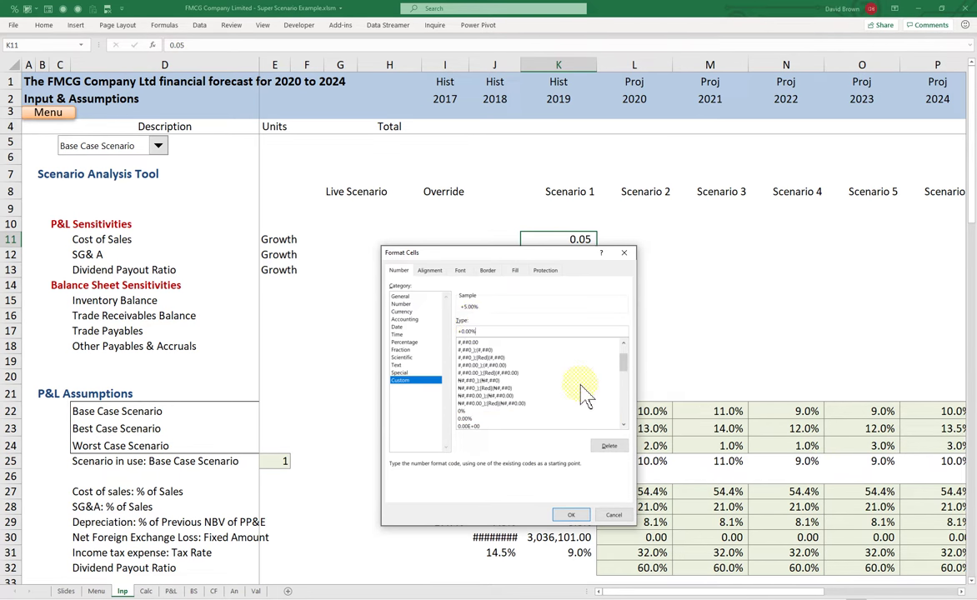
type(";[red]-0.00%;-")
key("Return")
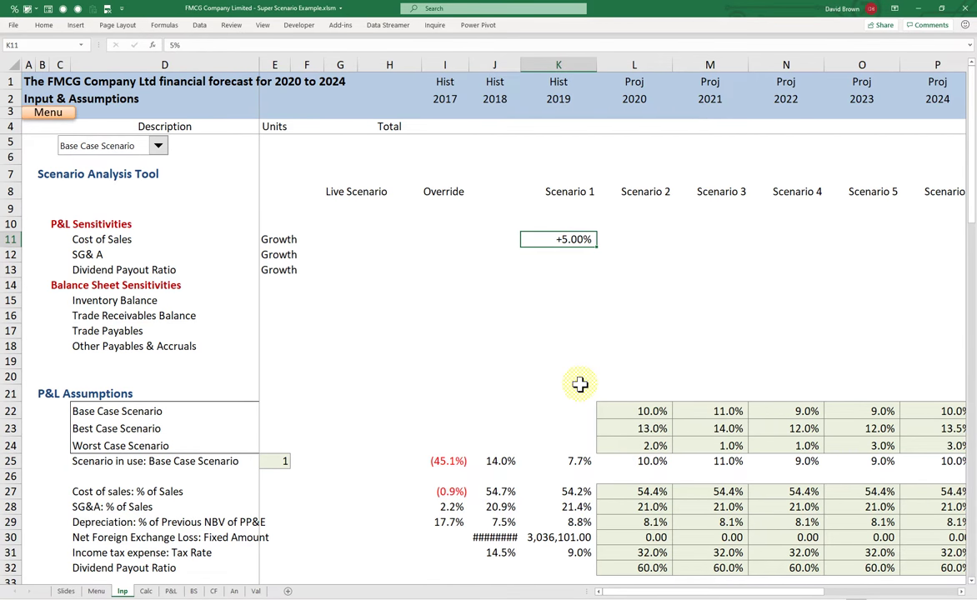
Fill +5.00% across K11:P13 for all three P&L sensitivities and six scenarios.
key("shift+Right")
key("shift+Right")
key("shift+Right")
key("shift+Right")
key("shift+Right")
key("shift+Down")
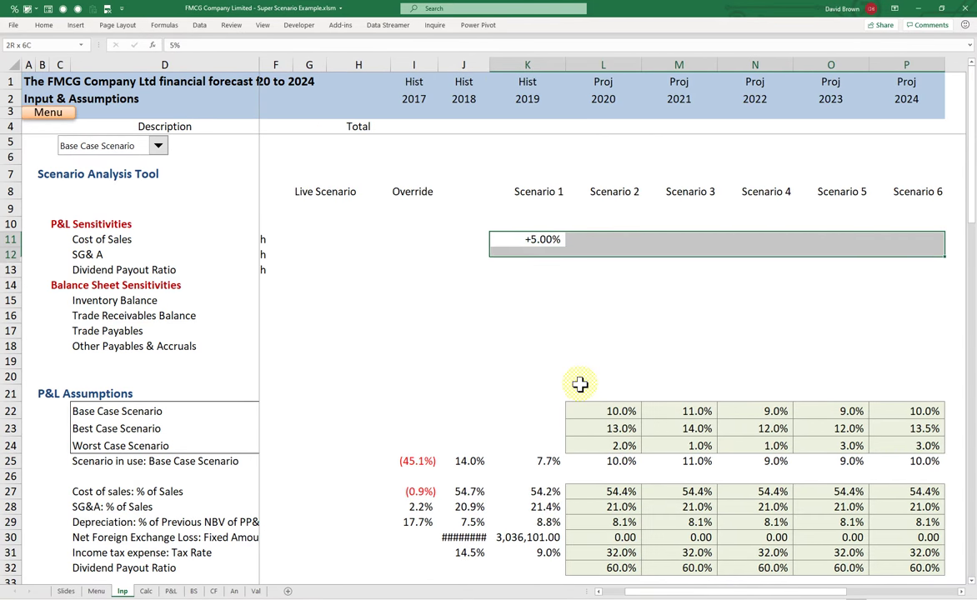
key("shift+Down")
key("ctrl+d")
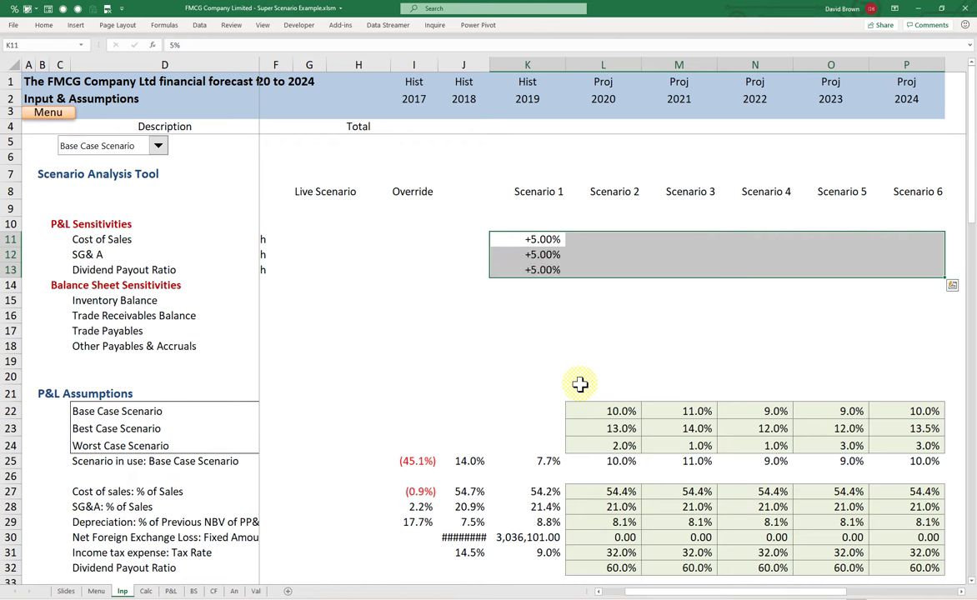
key("ctrl+r")
key("Left")
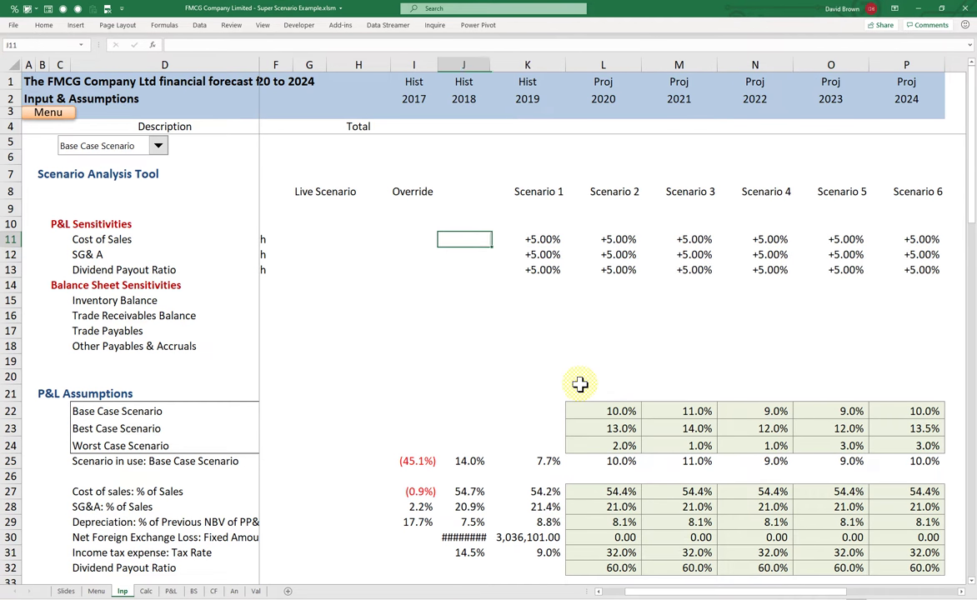
key("Left")
key("Left")
key("Left")
key("Left")
key("Left")
key("Left")
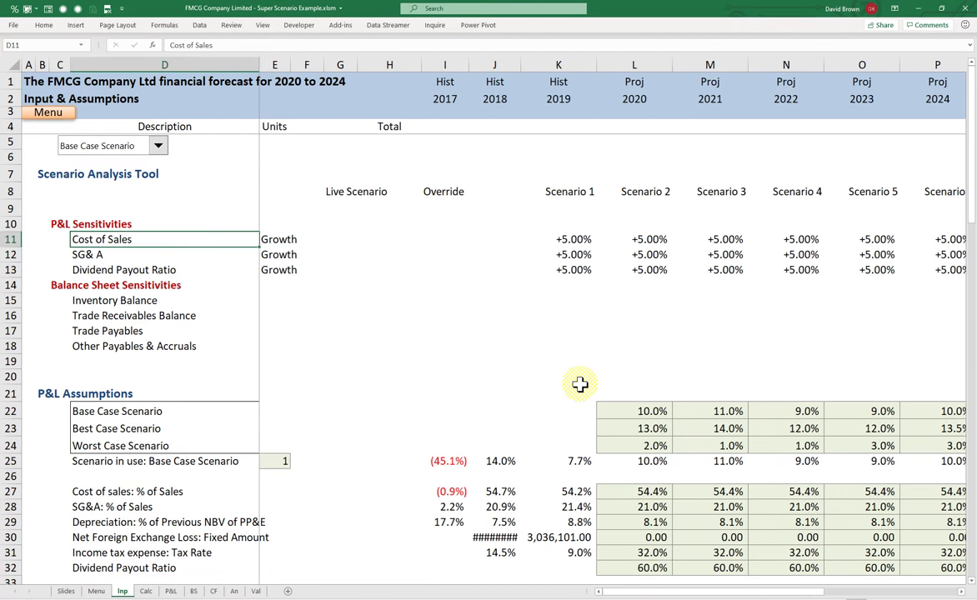
Enter 4 for SG&A in K12 and 12 for Dividend Payout Ratio in K13.
key("Right")
key("Right")
key("Right")
key("Right")
key("Right")
key("Right")
key("Right")
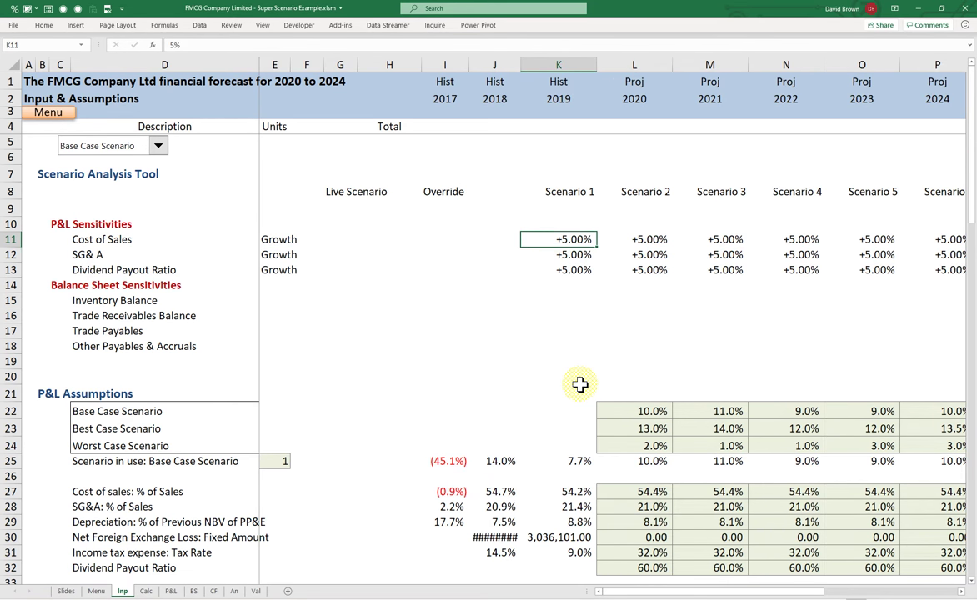
key("Down")
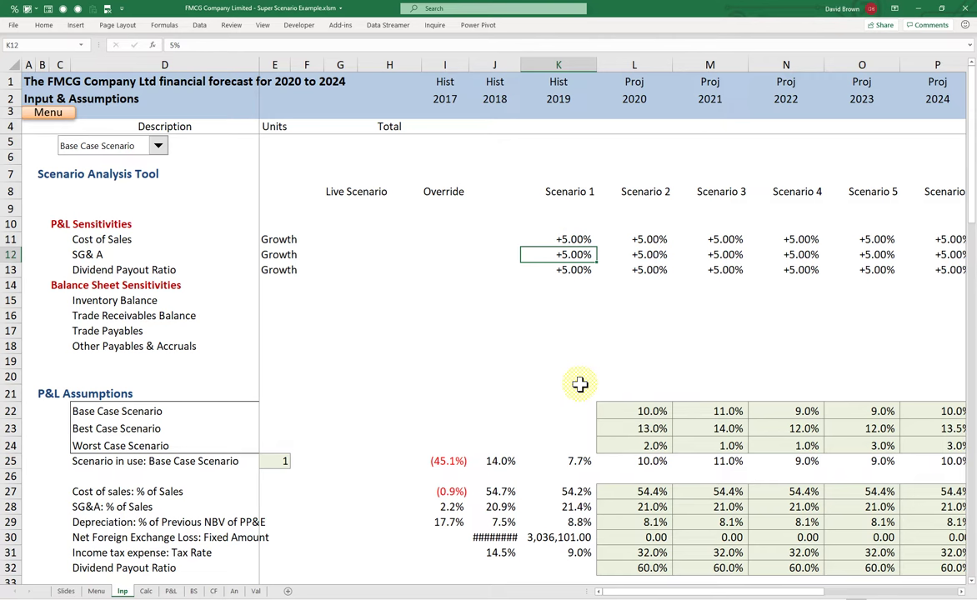
type("4")
key("Return")
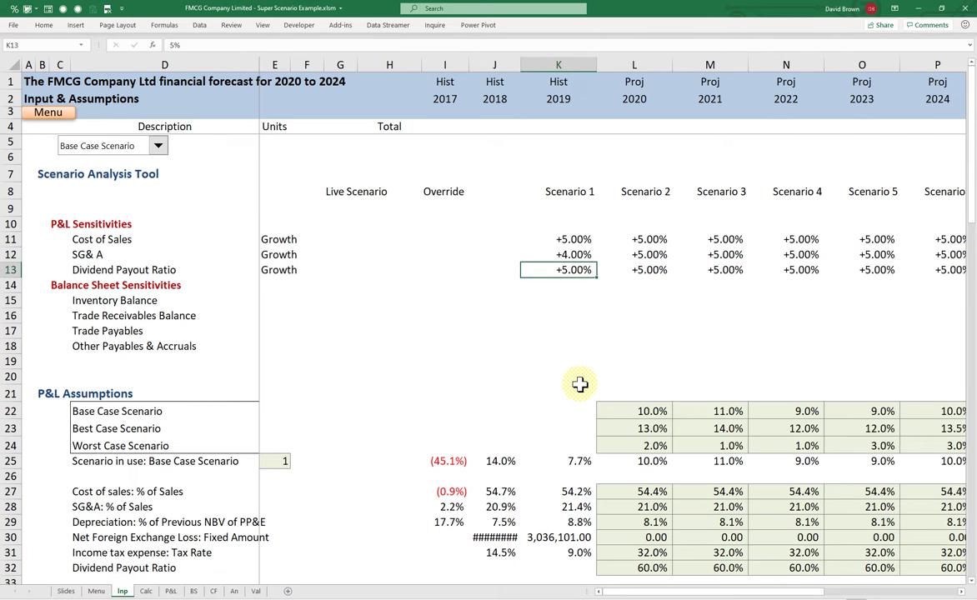
type("12")
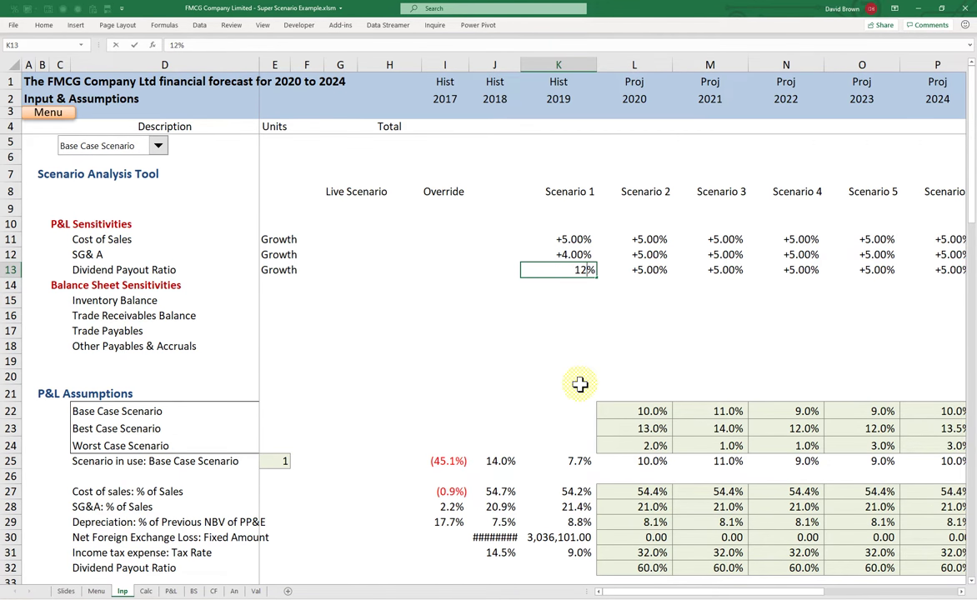
key("ctrl+Return")
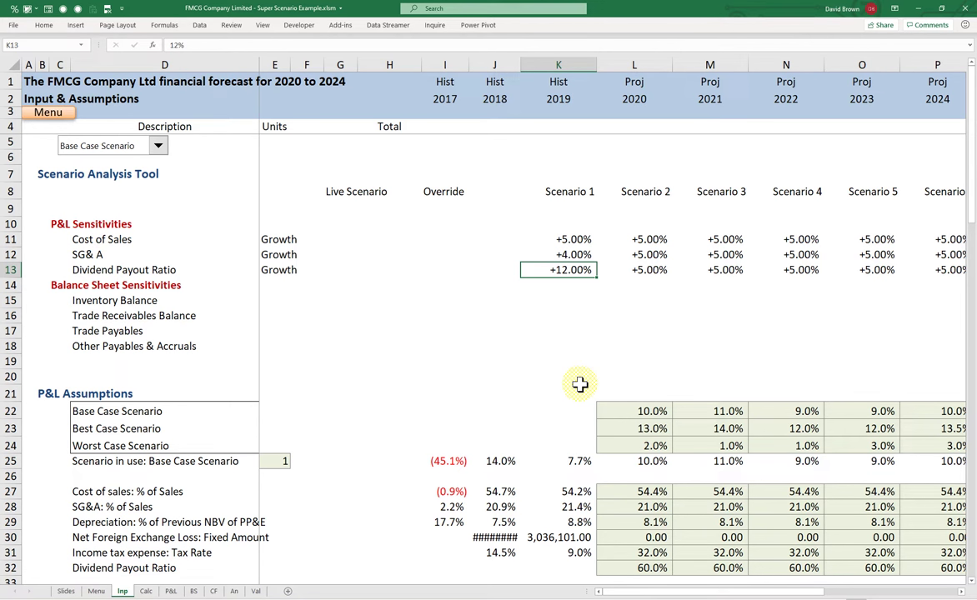
key("Up")
key("Up")
key("Up")
key("Up")
key("Up")
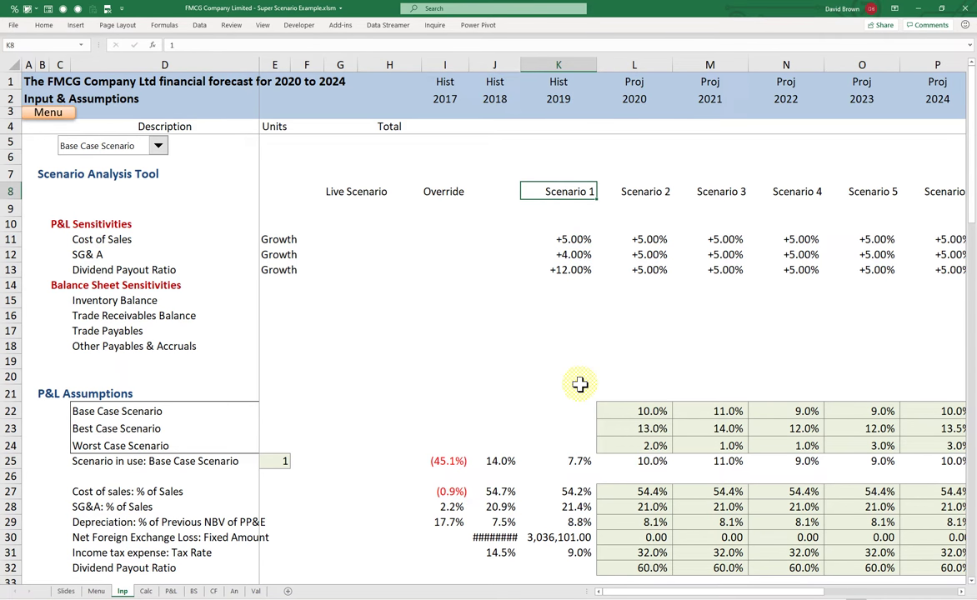
Discard a half-typed label in K9 and make row 9 taller.
key("Down")
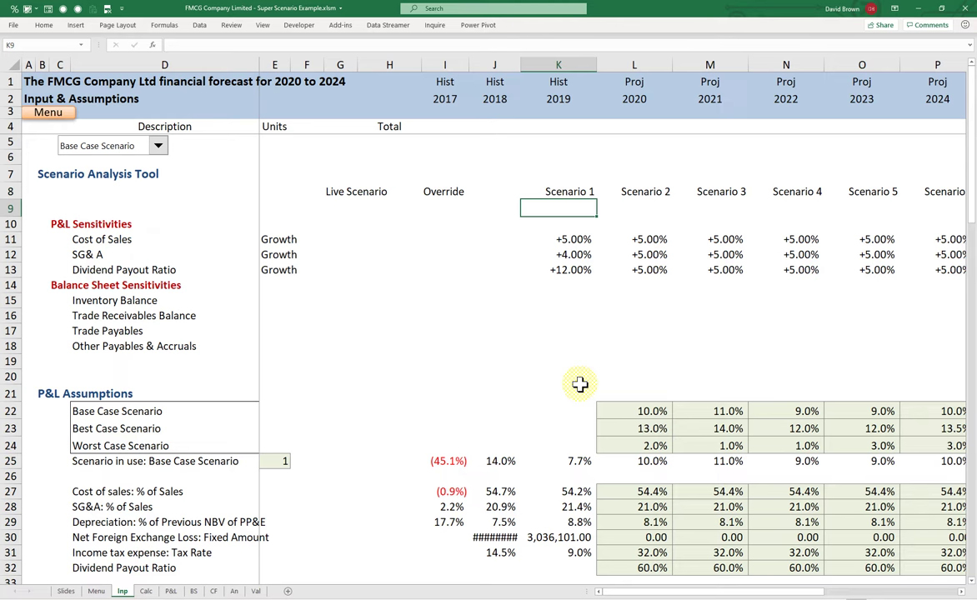
type("MD")
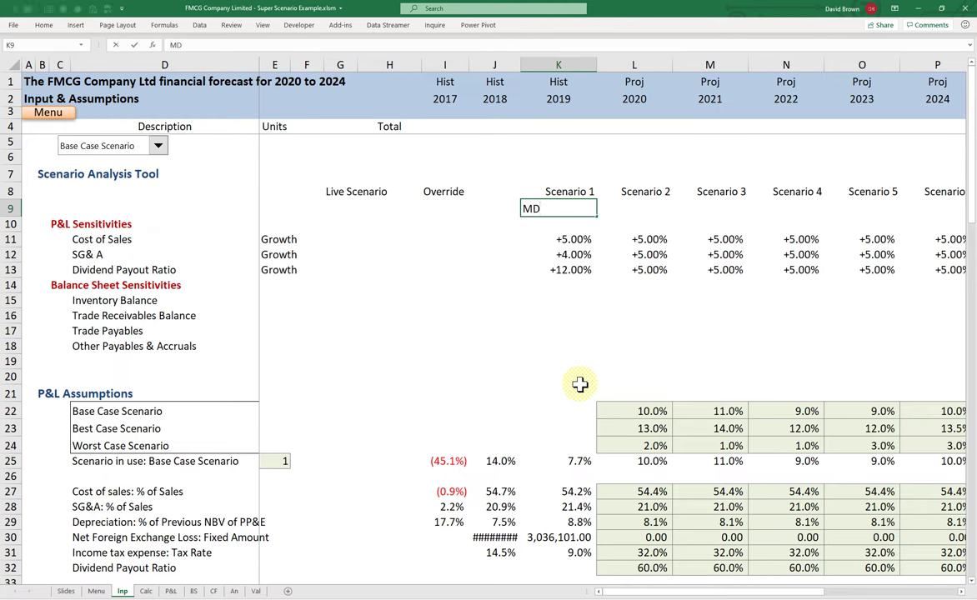
type(" Sce")
key("BackSpace")
key("BackSpace")
key("BackSpace")
key("BackSpace")
key("BackSpace")
key("BackSpace")
key("Return")
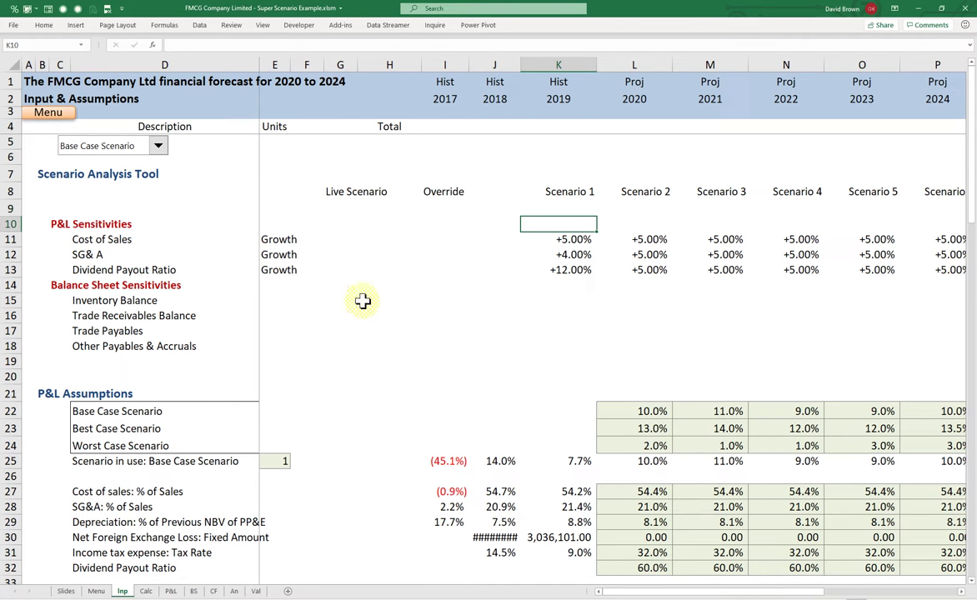
left_click_drag(17, 216, 16, 251)
Centre K9 vertically and horizontally and type 'MD Scenario at the Board Meeting of 21 Mar 2020'.
left_click(560, 218)
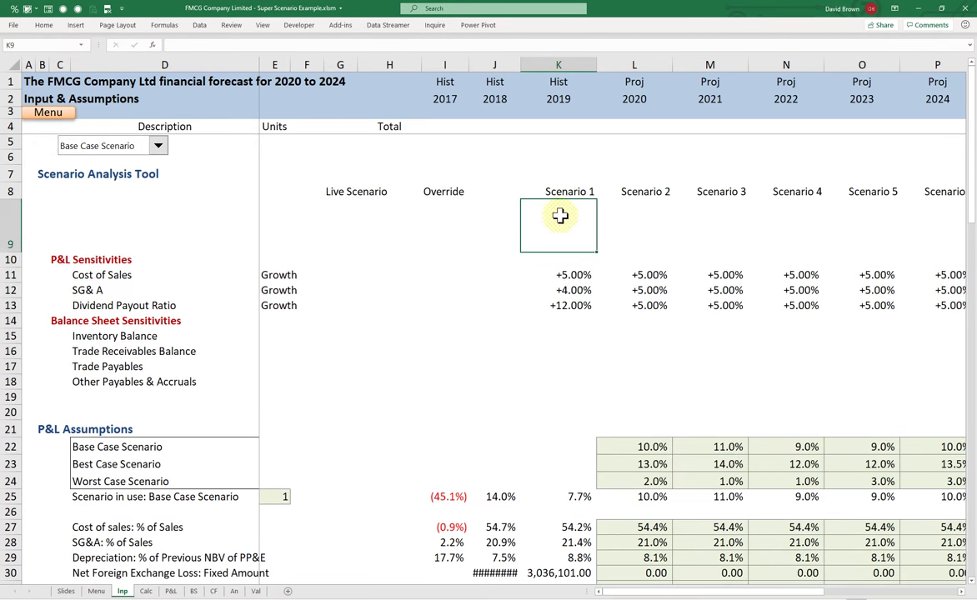
left_click(46, 25)
left_click(219, 44)
left_click(219, 60)
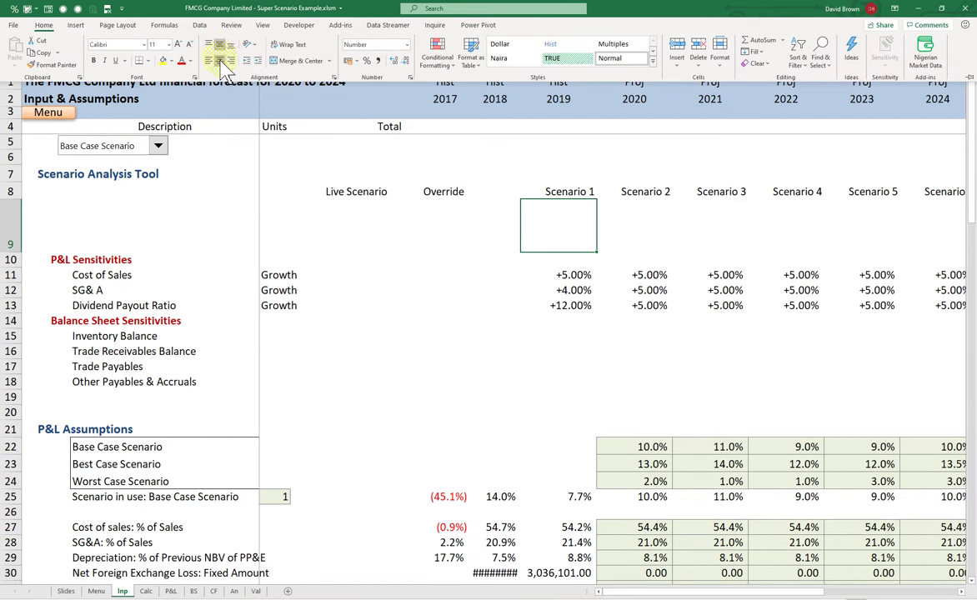
left_click(560, 218)
type("MD")
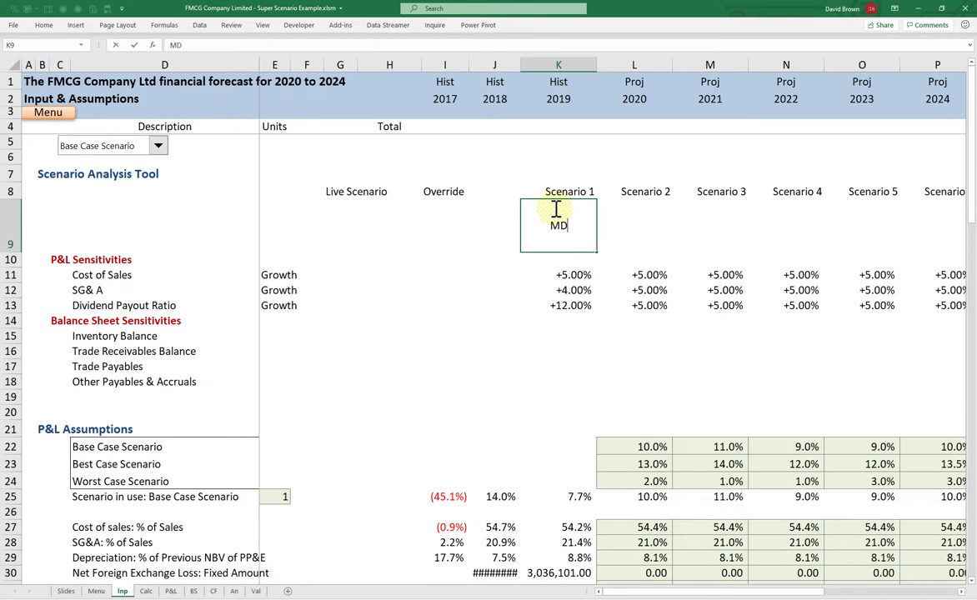
type(" Scenario ")
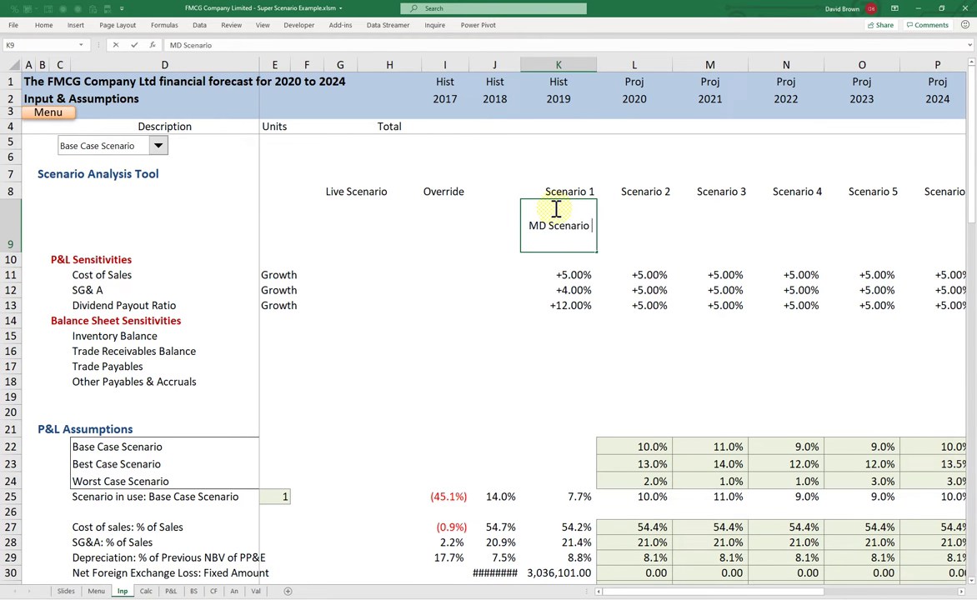
type("at the Board ")
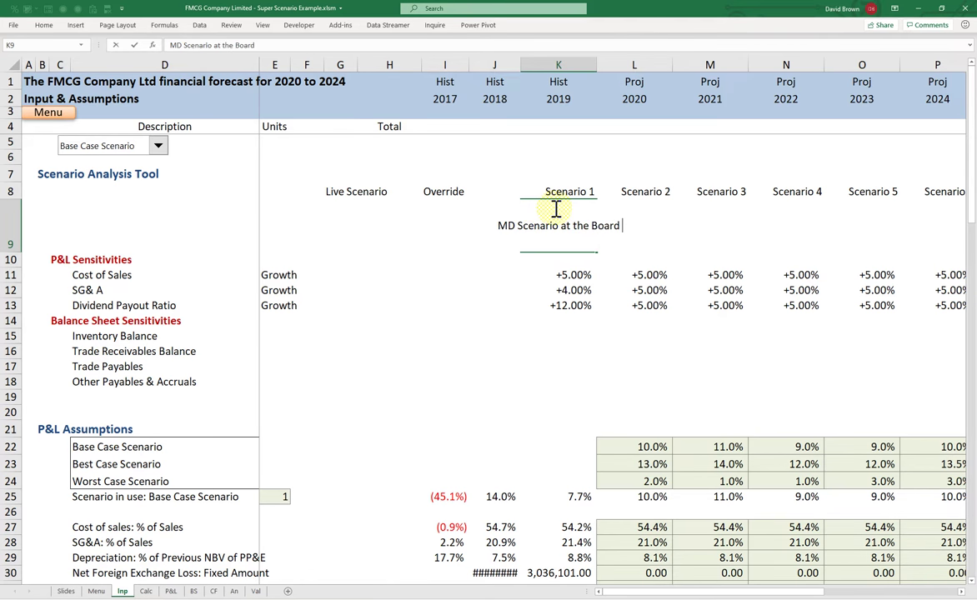
type("Meeting ")
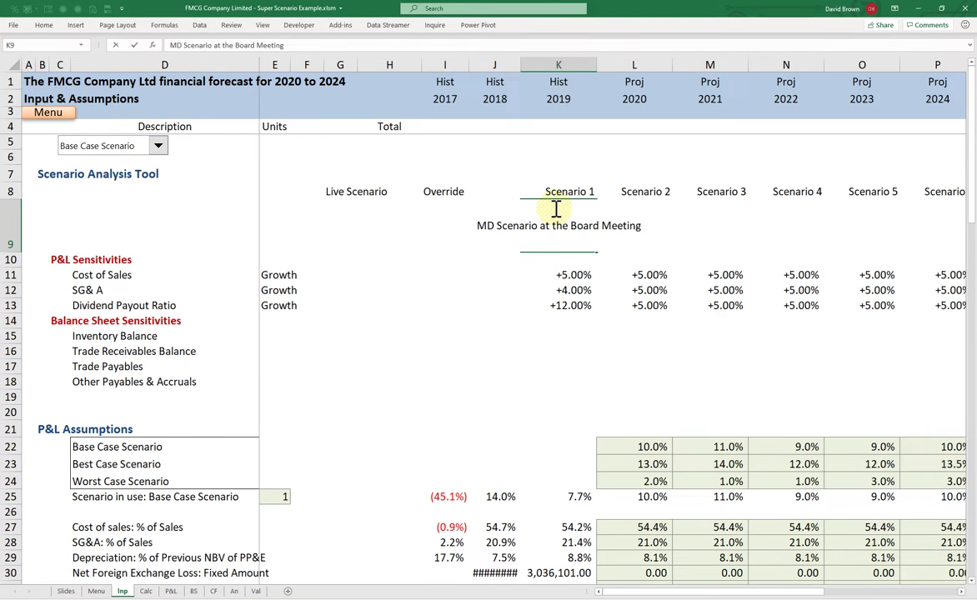
type("of ")
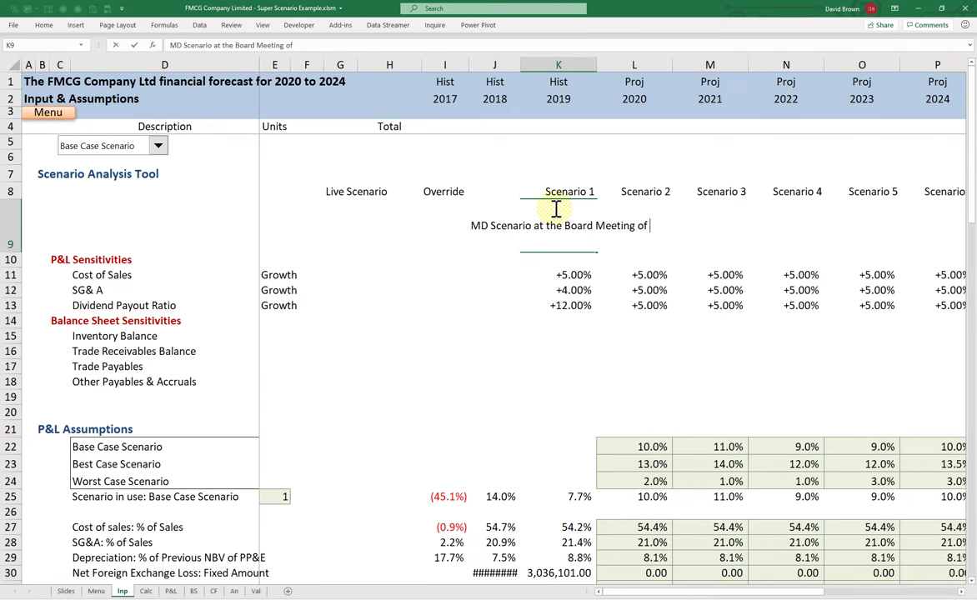
type("21 ")
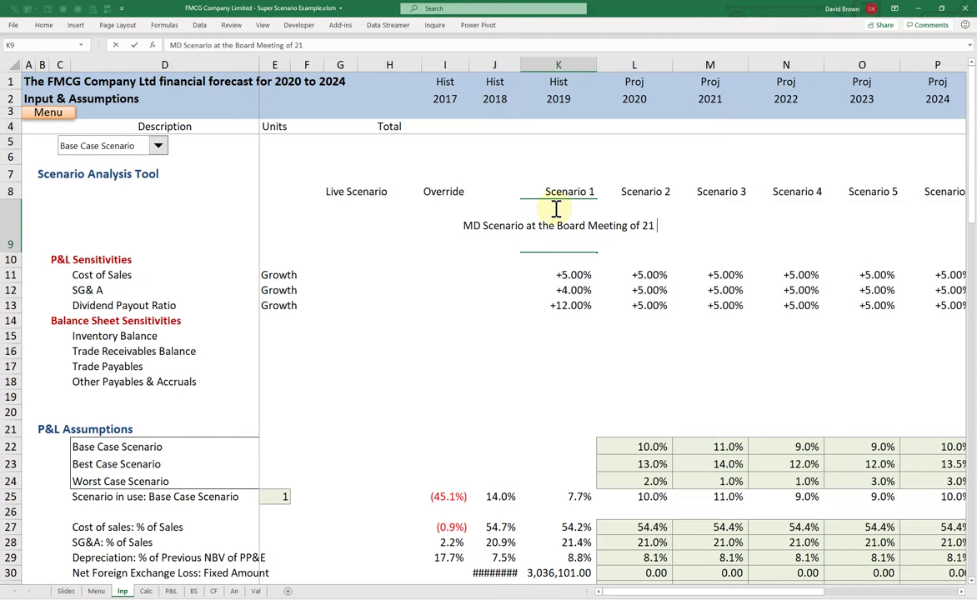
type("Mar 2")
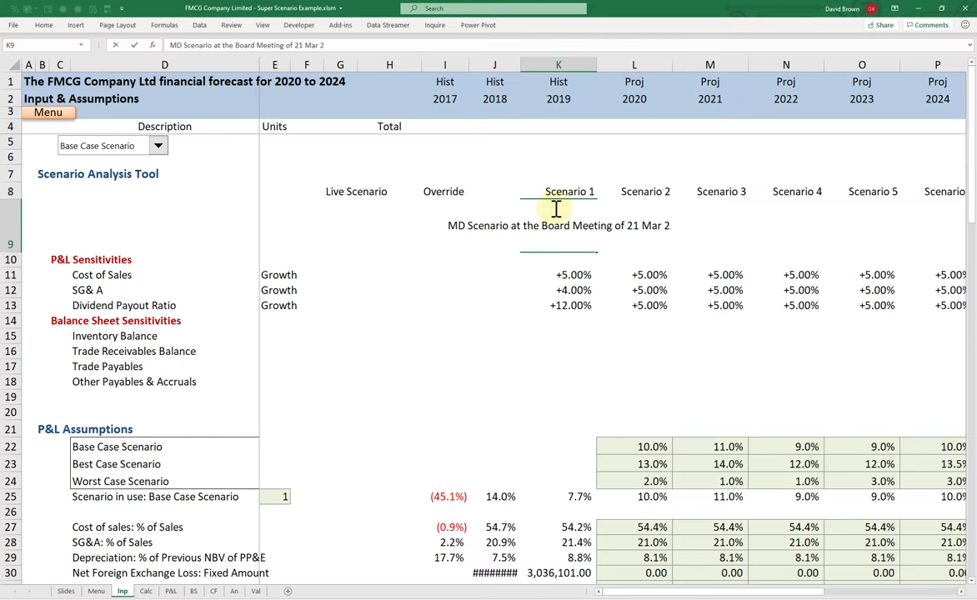
type("020")
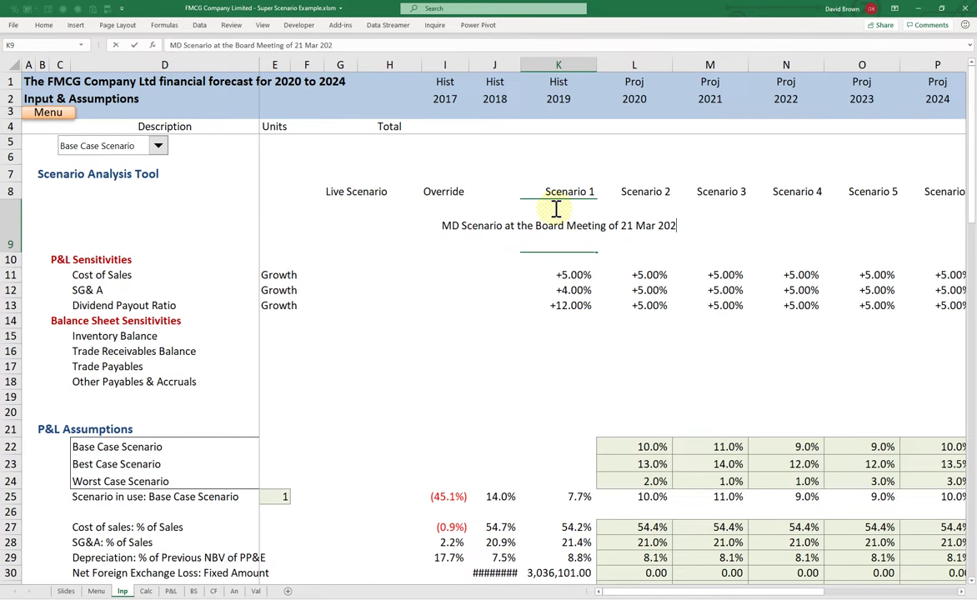
Wrap the 'MD Scenario at the Board Meeting of 21 Mar 2020' note in K9, set it to 9-point italic.
key("Tab")
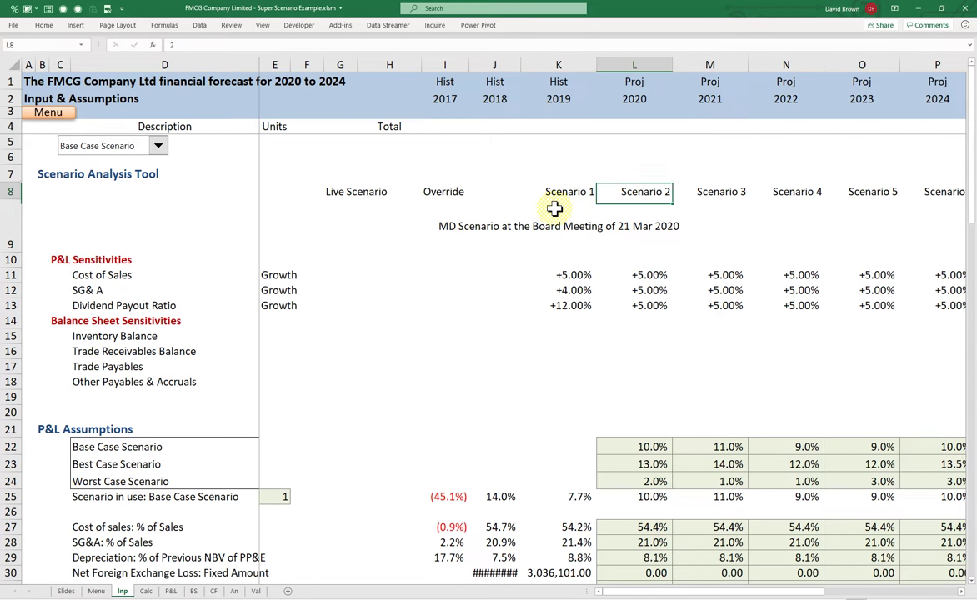
left_click(555, 209)
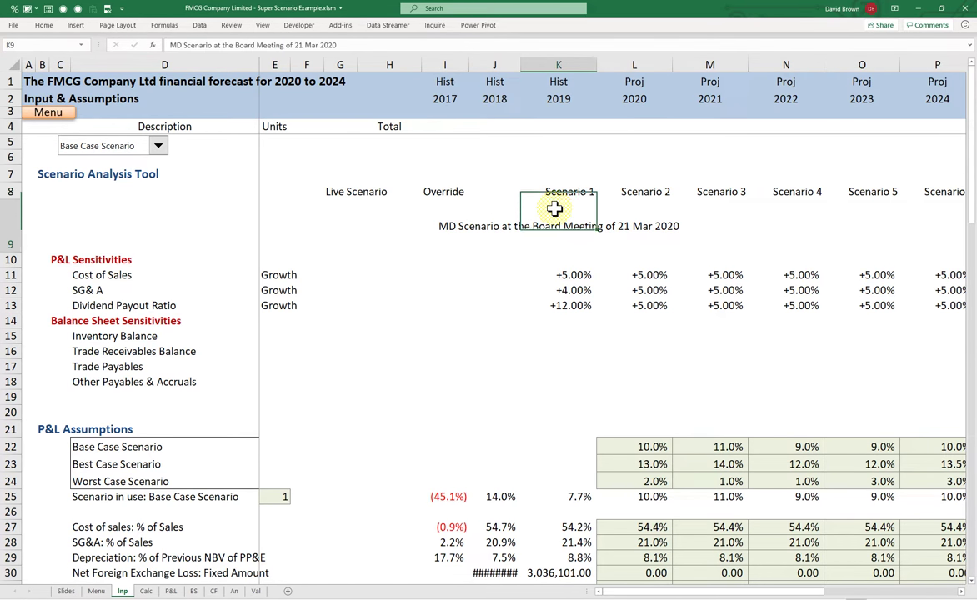
left_click(44, 25)
left_click(296, 55)
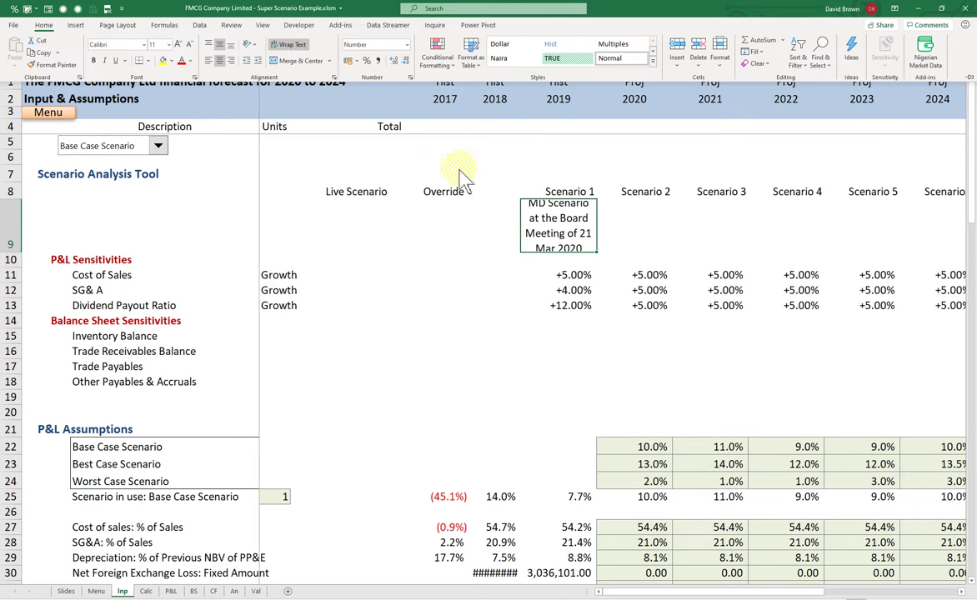
left_click(587, 227)
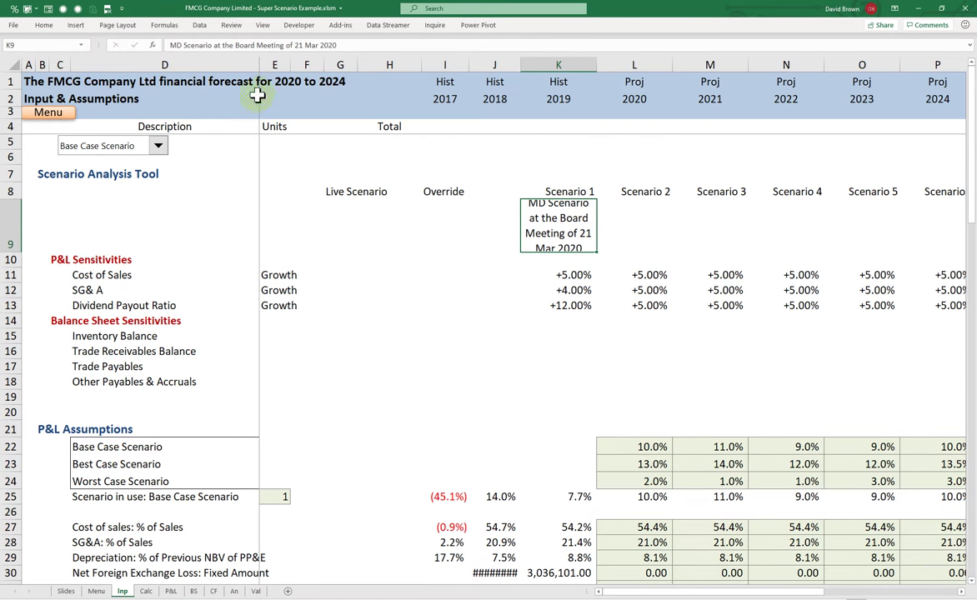
left_click(46, 25)
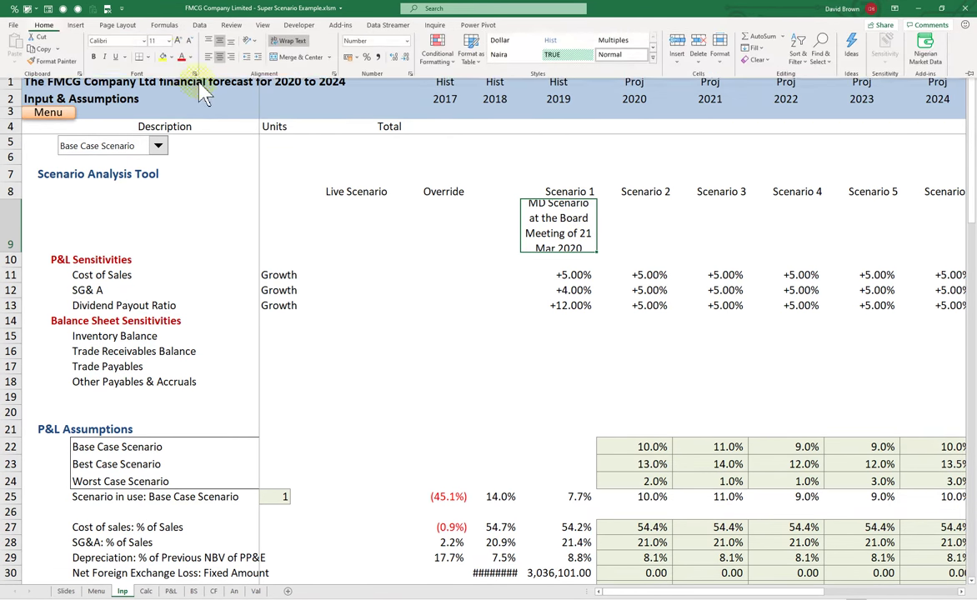
left_click(168, 43)
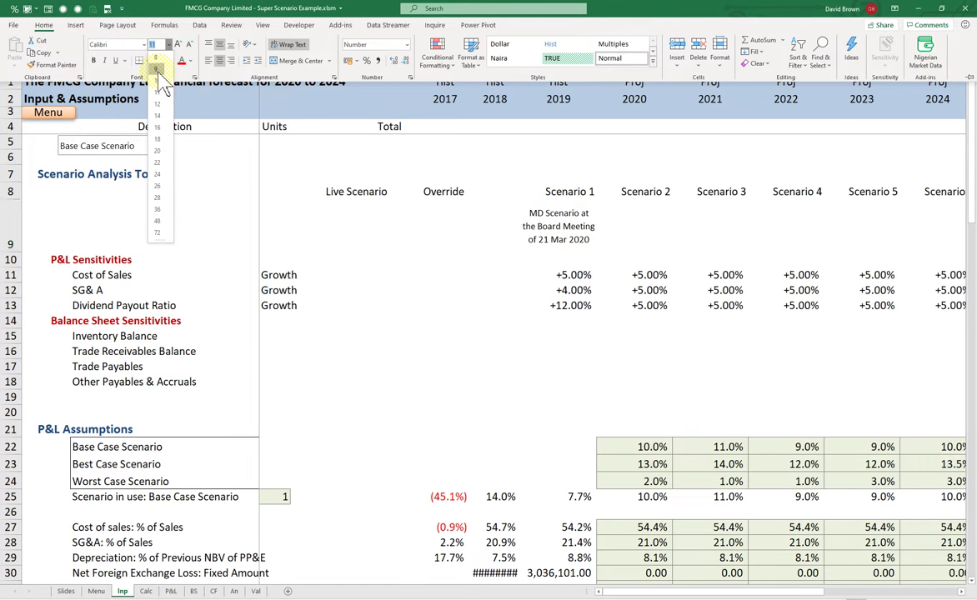
left_click(156, 69)
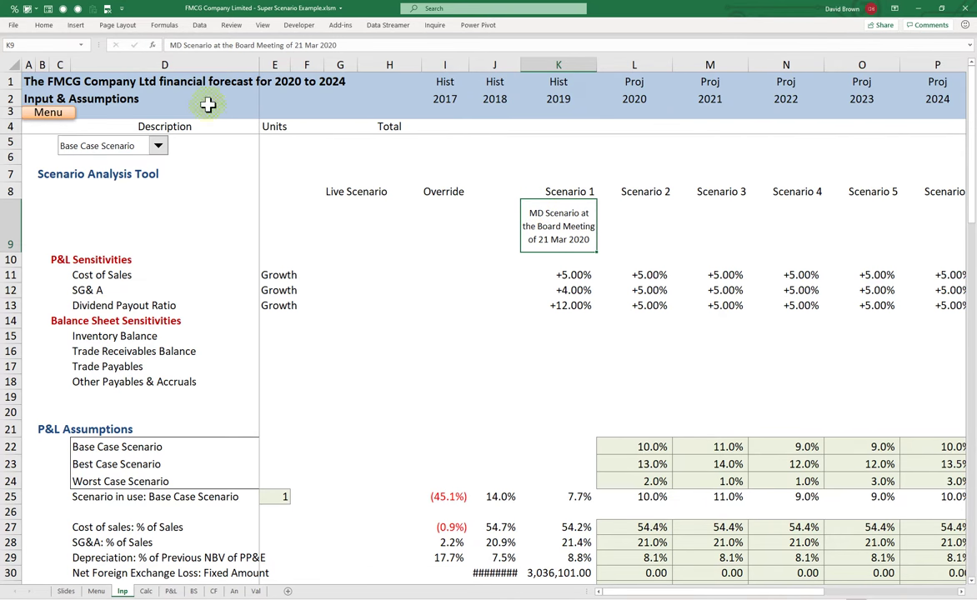
left_click(44, 25)
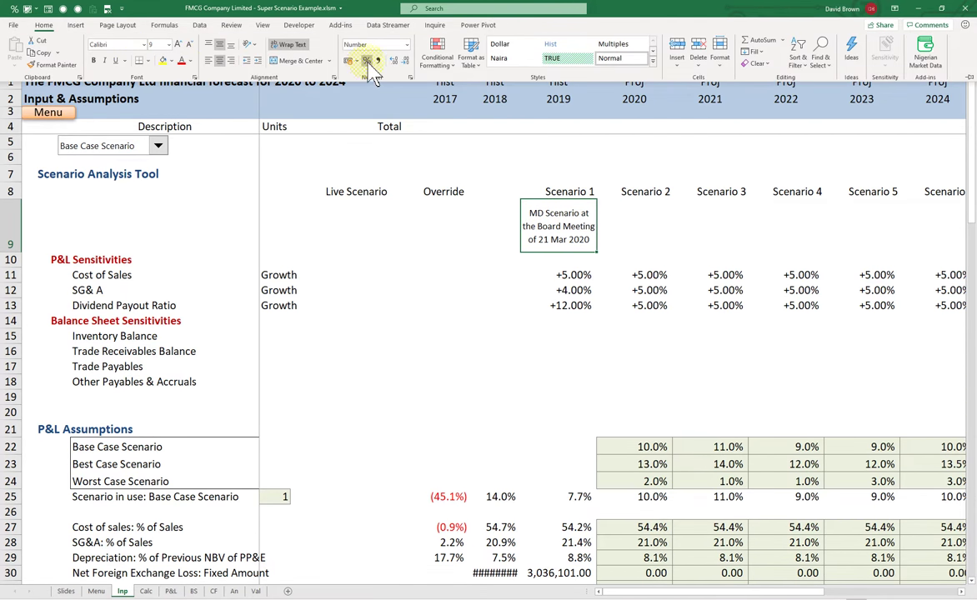
left_click(105, 63)
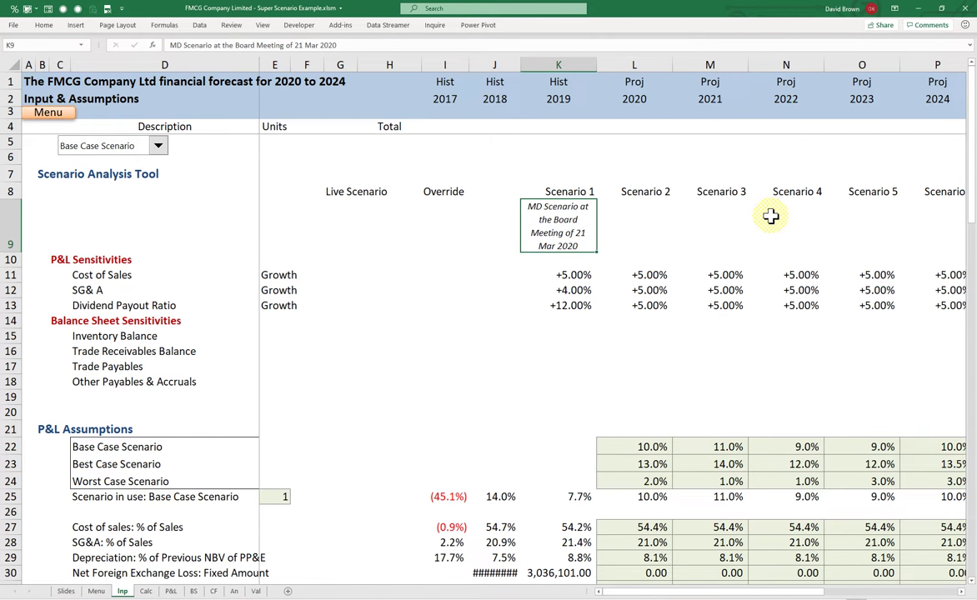
key("Up")
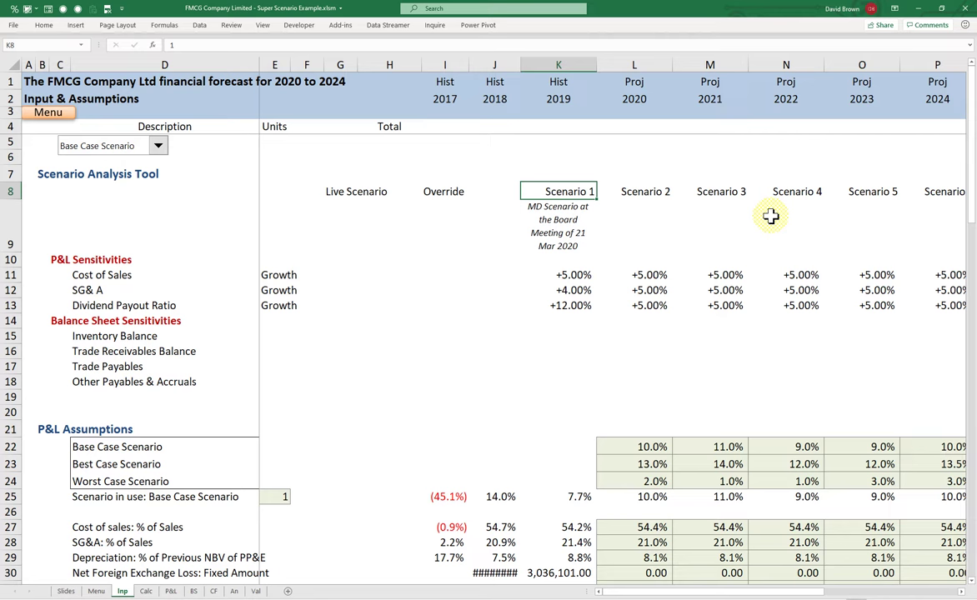
Apply the Heading 3 cell style to the Scenario 1–6 headers in K8:P8.
key("ctrl+shift+Right")
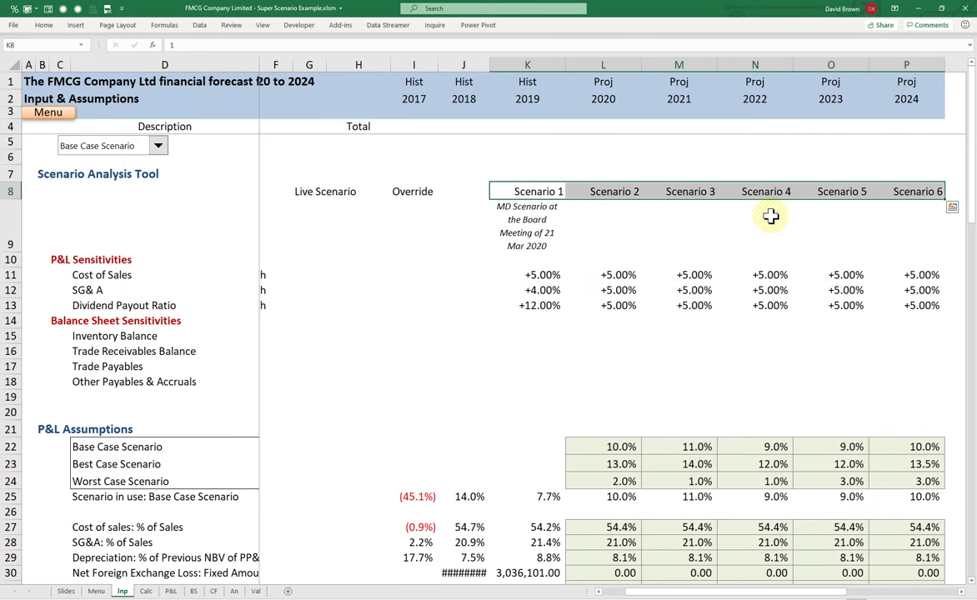
left_click(47, 25)
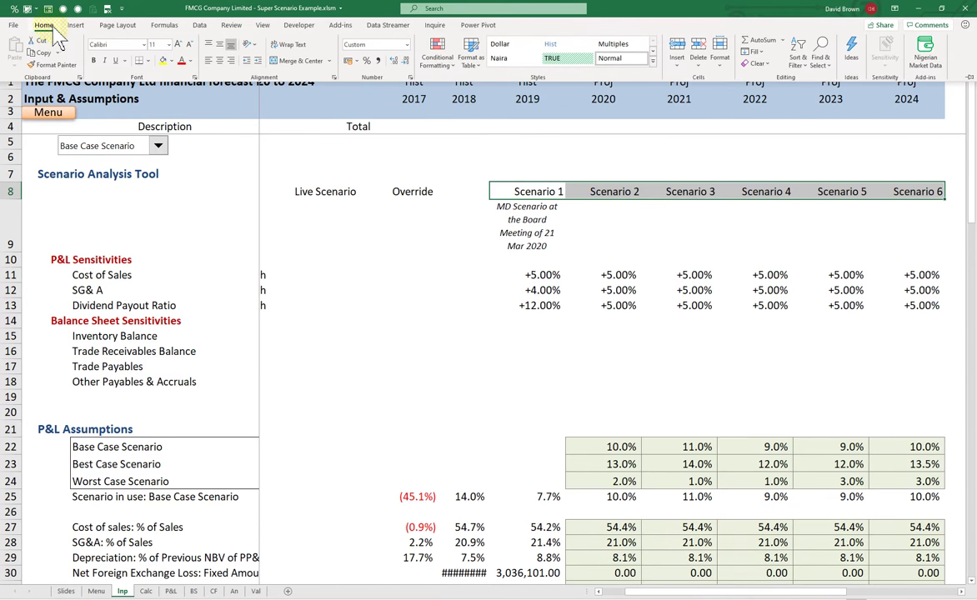
left_click(652, 62)
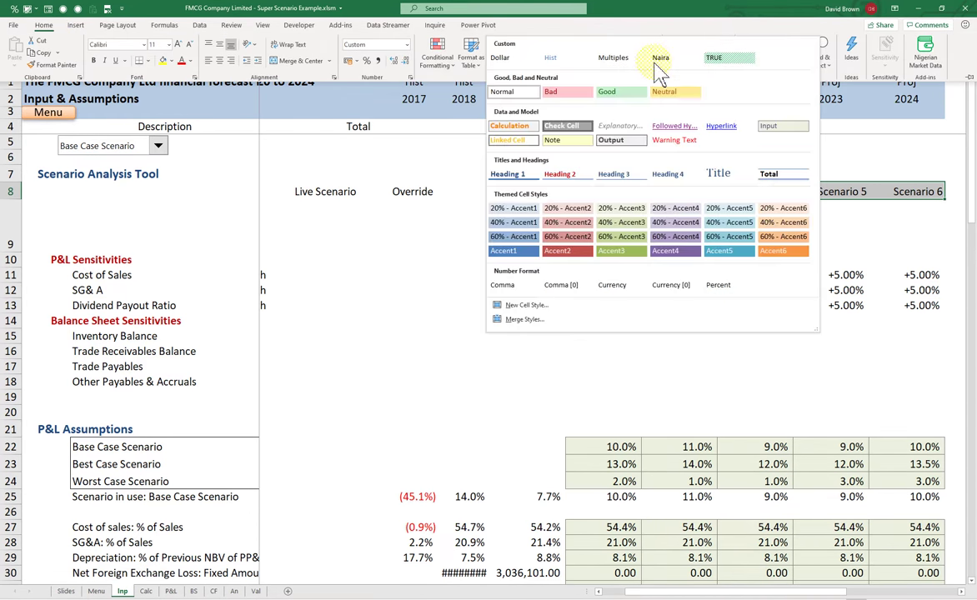
left_click(623, 177)
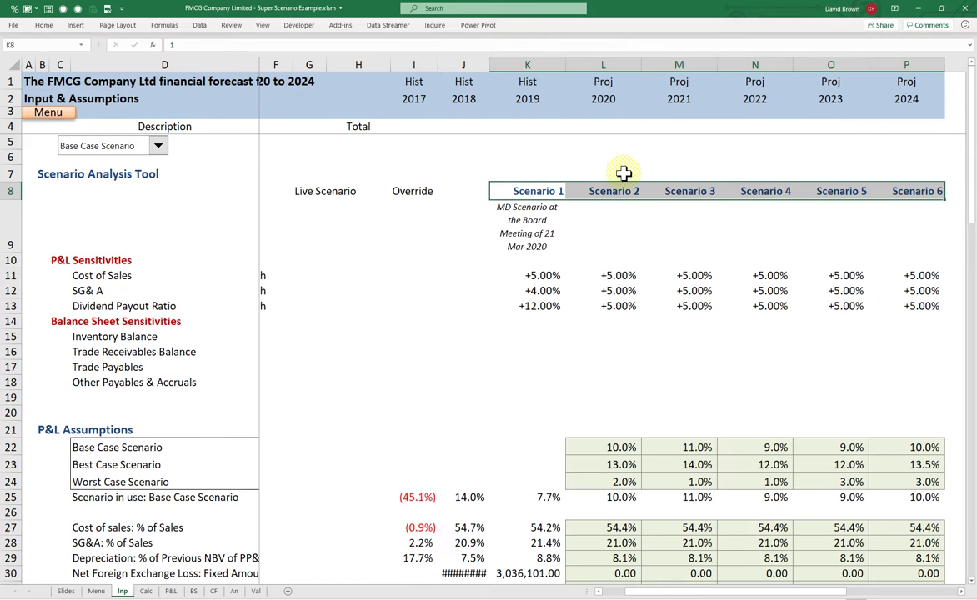
left_click(652, 238)
Autofit column G so the Live Scenario label fits.
left_click(338, 191)
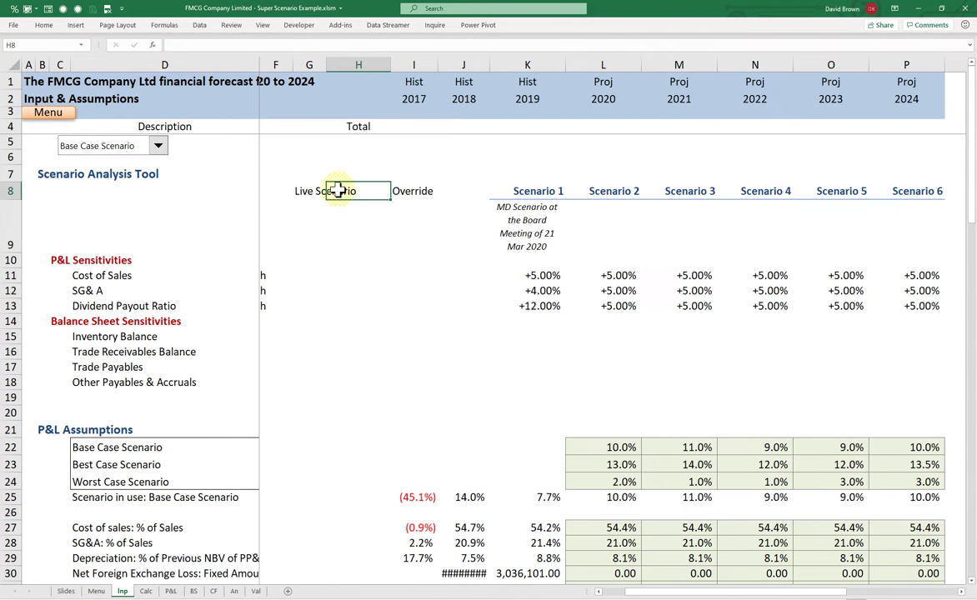
left_click(297, 190)
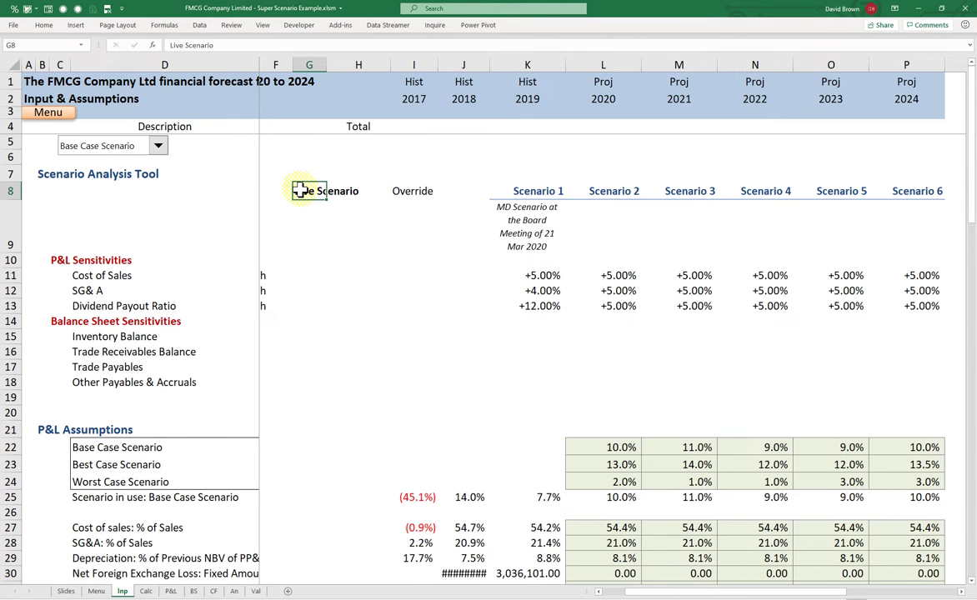
left_click_drag(293, 190, 326, 190)
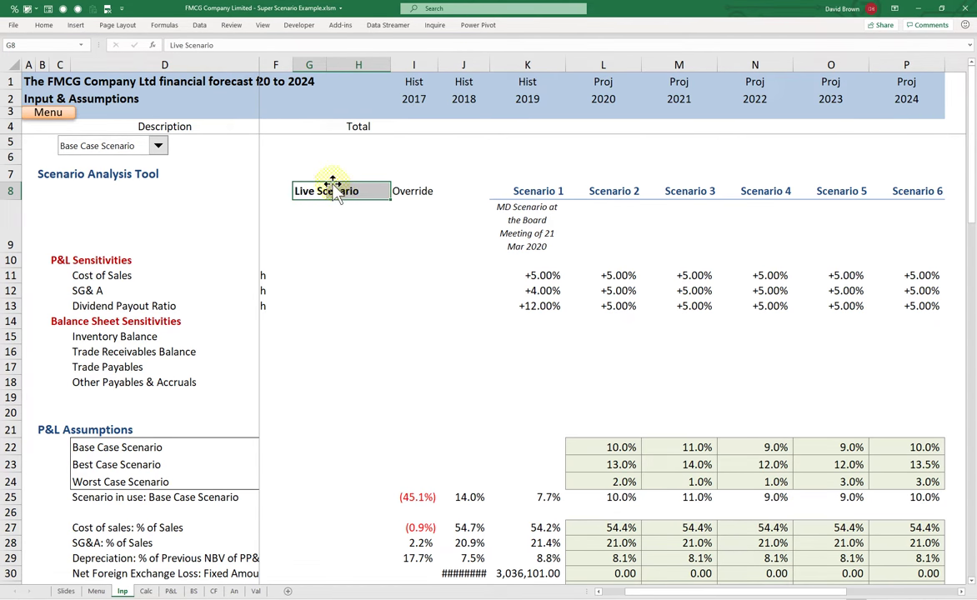
left_click(314, 191)
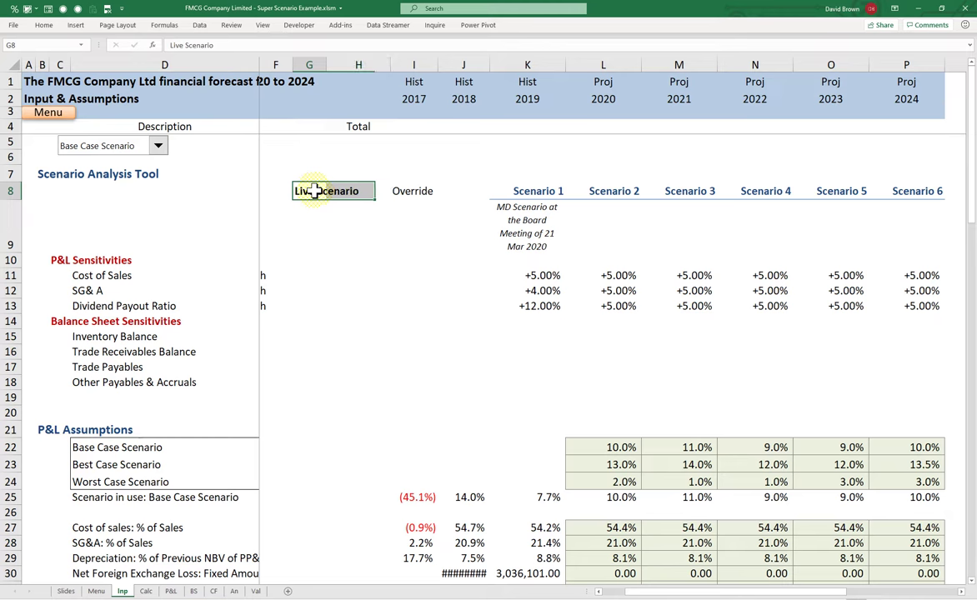
double_click(325, 65)
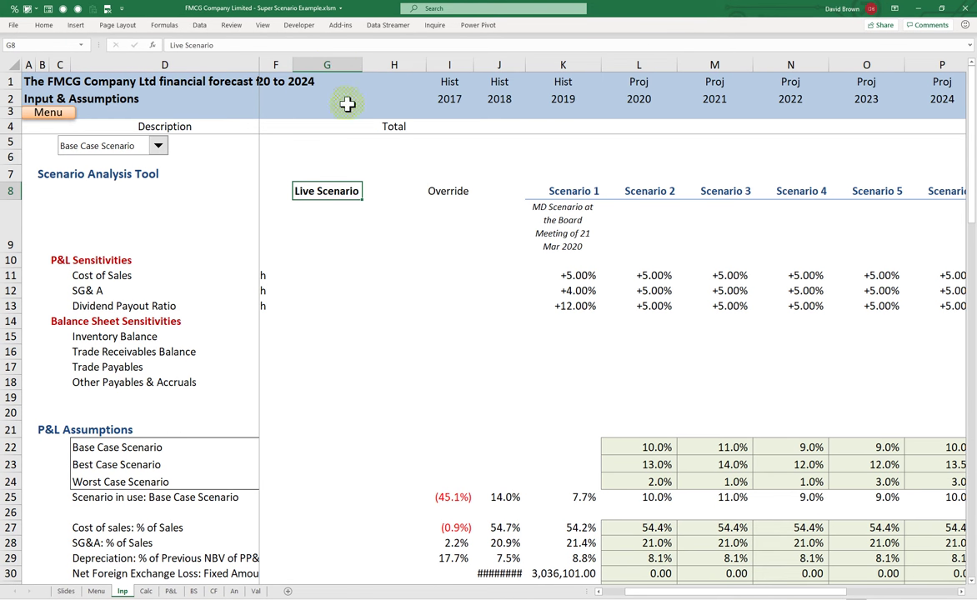
Give the Live Scenario (G8) and Override (I8) labels a bold, bordered cell style.
left_click(43, 25)
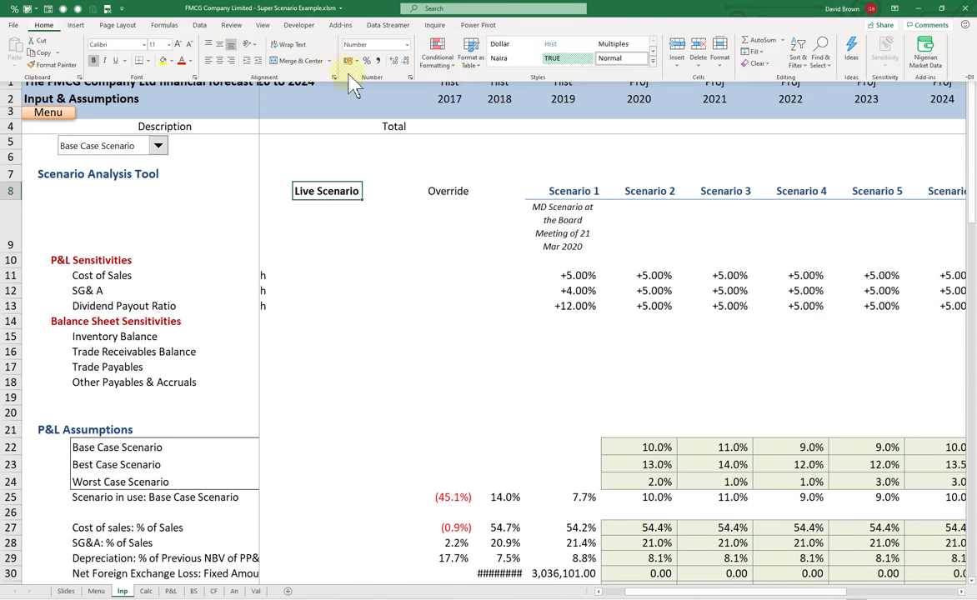
left_click(653, 66)
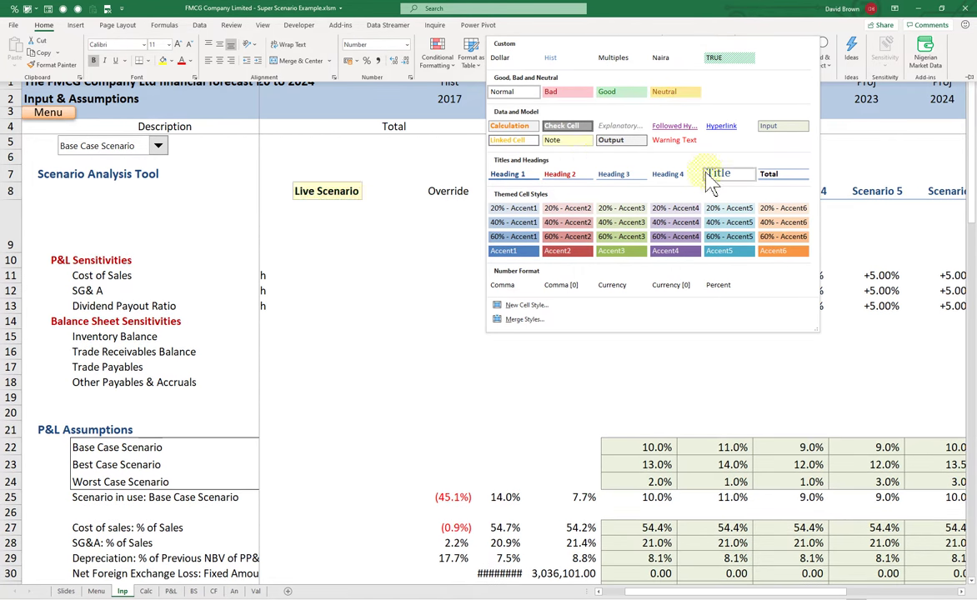
left_click(359, 237)
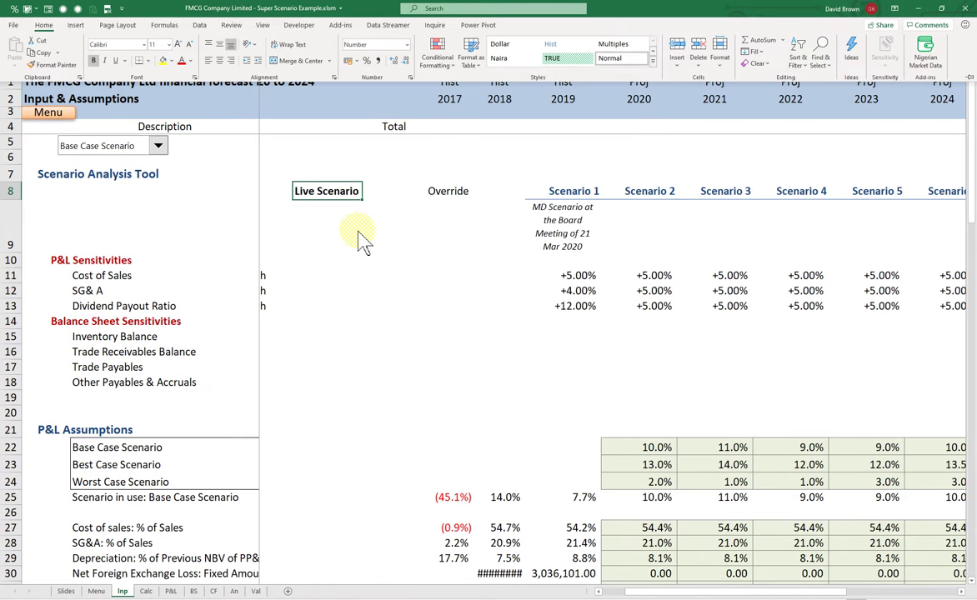
left_click(330, 191)
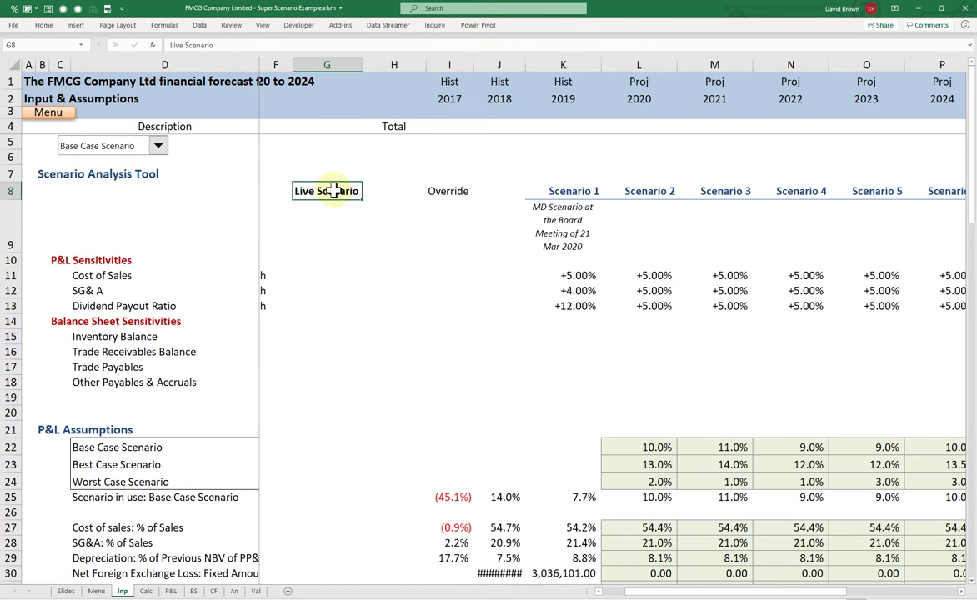
key("Right")
key("Right")
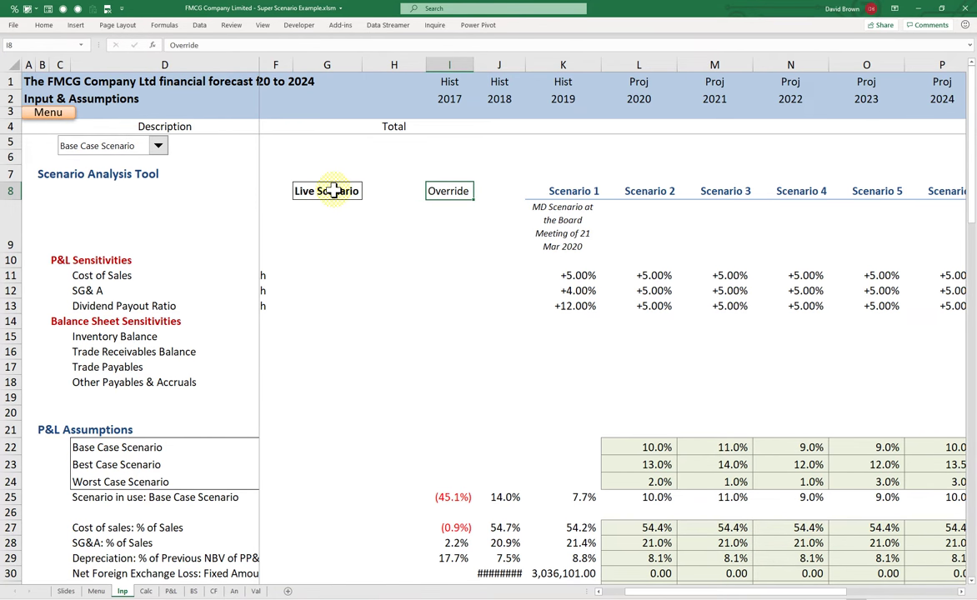
key("Down")
key("Down")
key("Down")
key("Right")
key("Right")
key("Right")
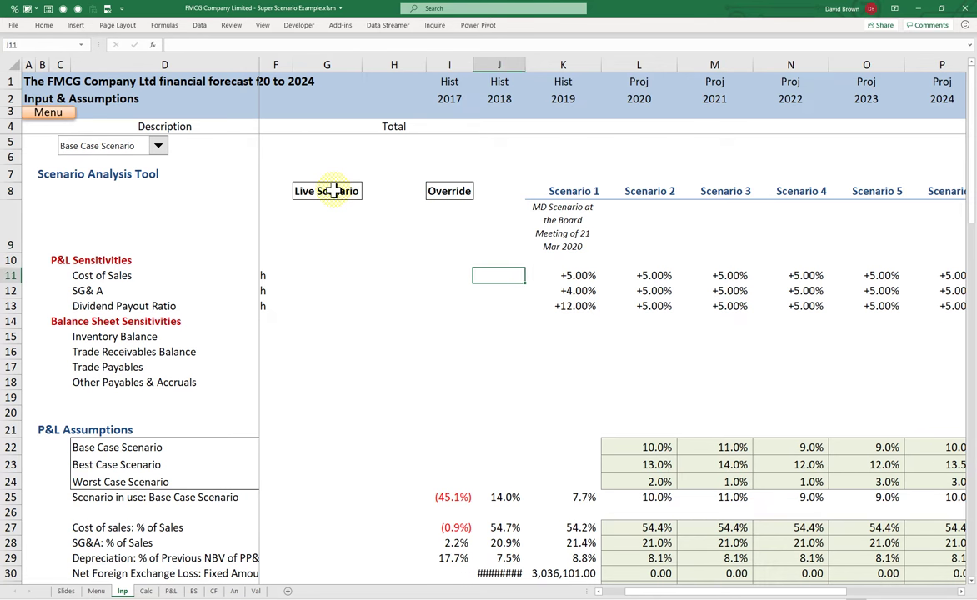
key("Up")
key("Up")
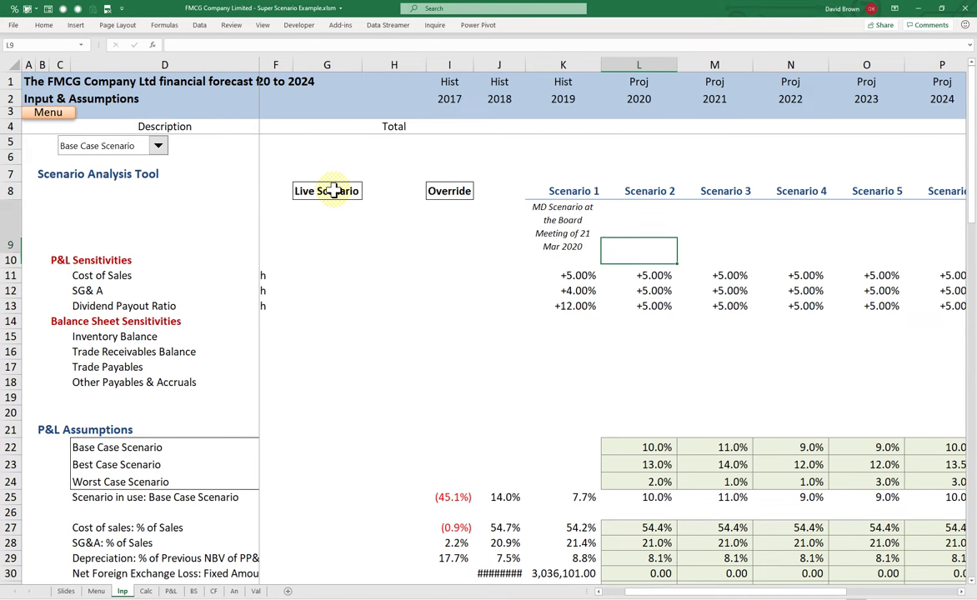
Fill the K9 note across K9:P9 with Ctrl+R, then clear it from Scenarios 2–6.
key("Left")
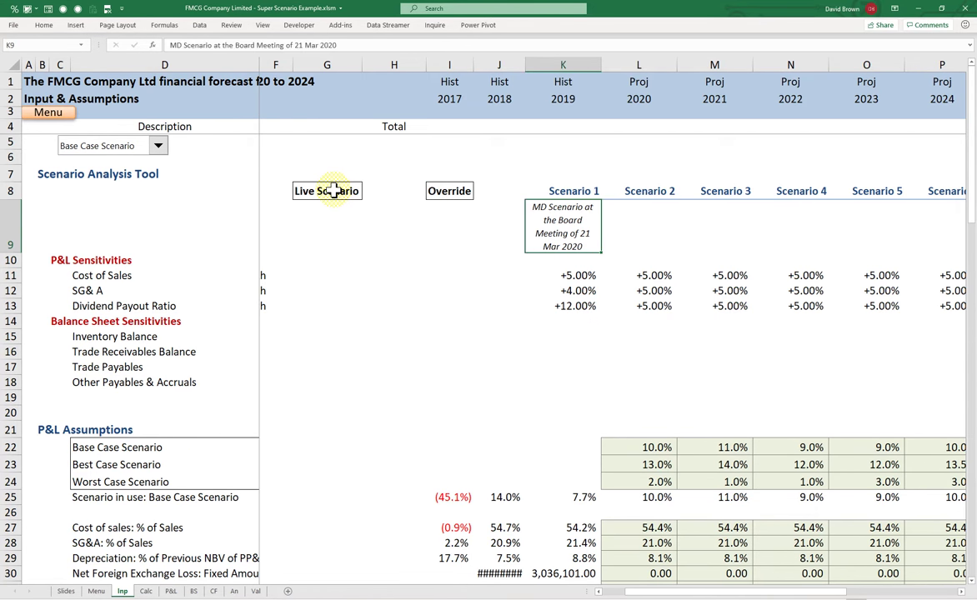
key("shift+Right")
key("shift+Right")
key("shift+Right")
key("shift+Right")
key("shift+Right")
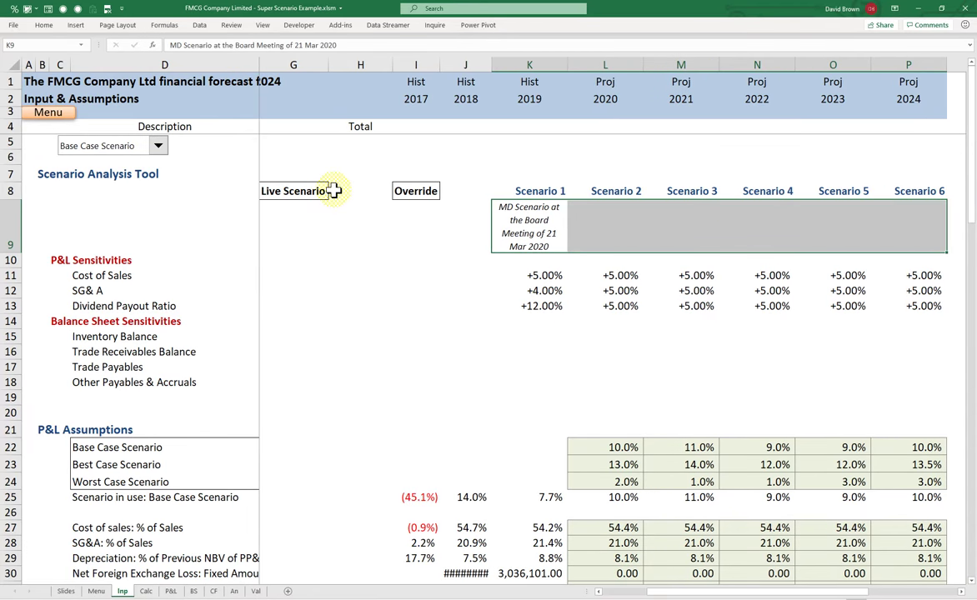
key("ctrl+r")
key("Right")
key("shift+Right")
key("shift+Right")
key("shift+Right")
key("shift+Right")
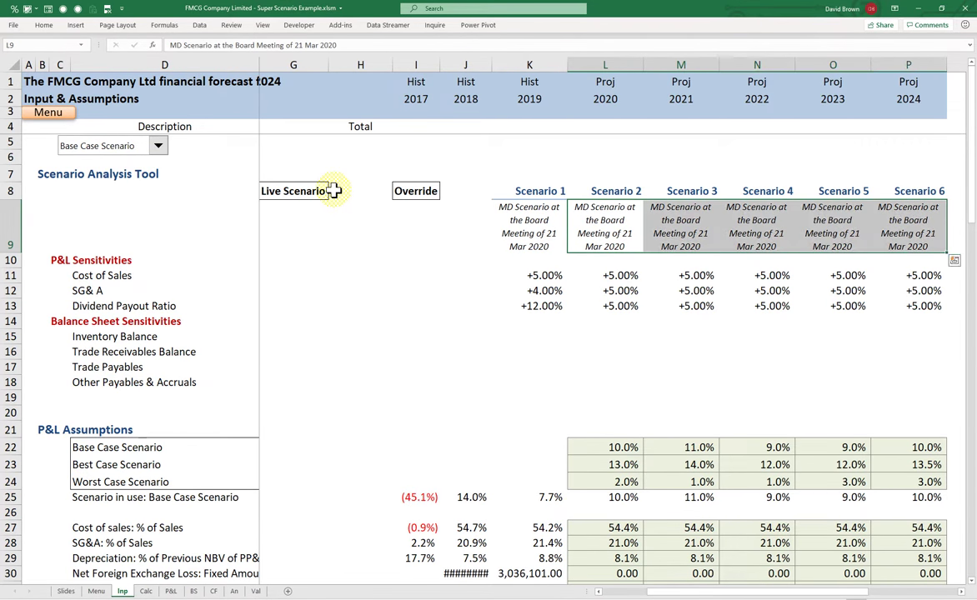
key("Delete")
key("Left")
key("Right")
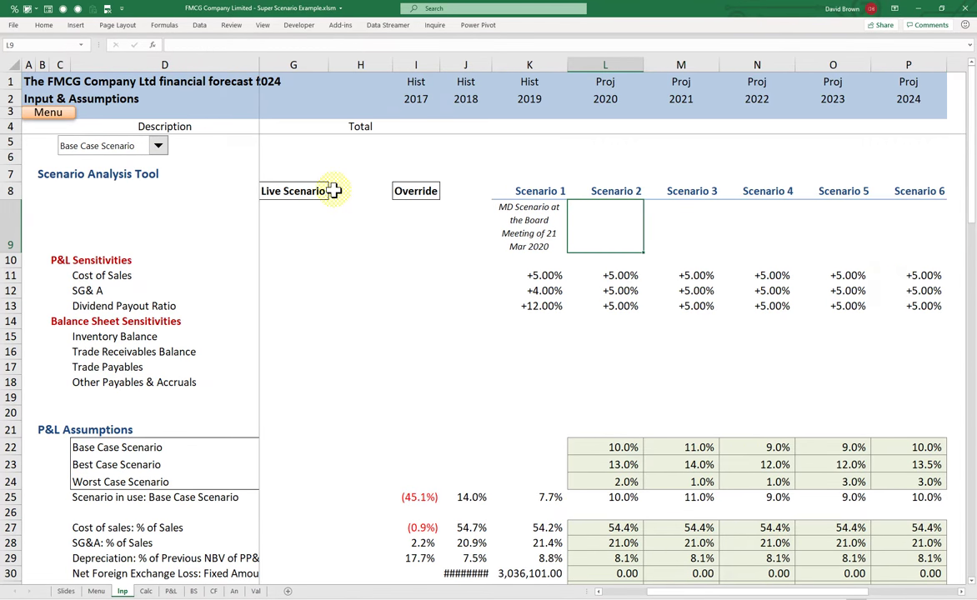
Label Scenarios 2, 3 and 4 as Best Case, Worst Case and Base Case.
type("Best Case")
key("Tab")
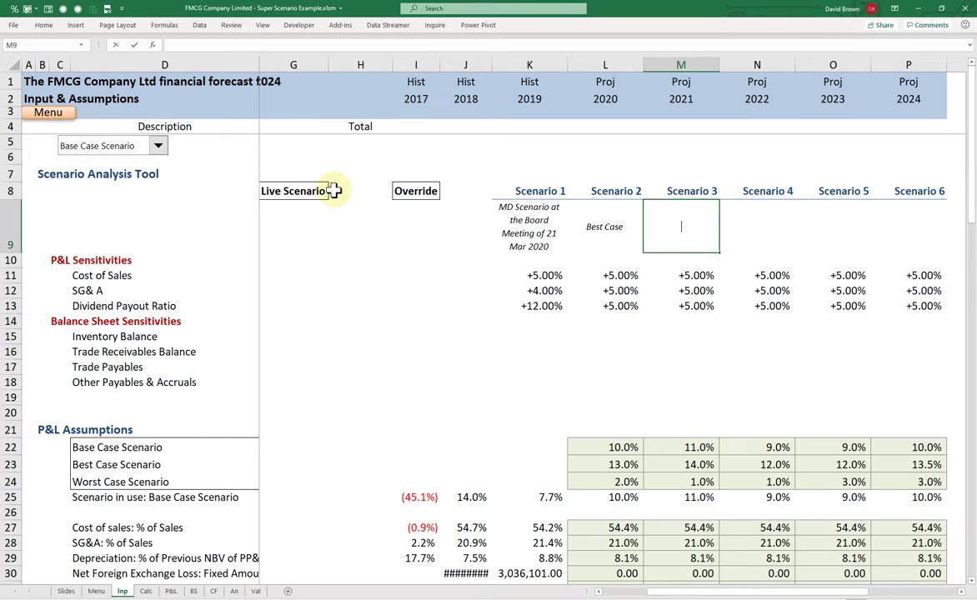
type("Worst")
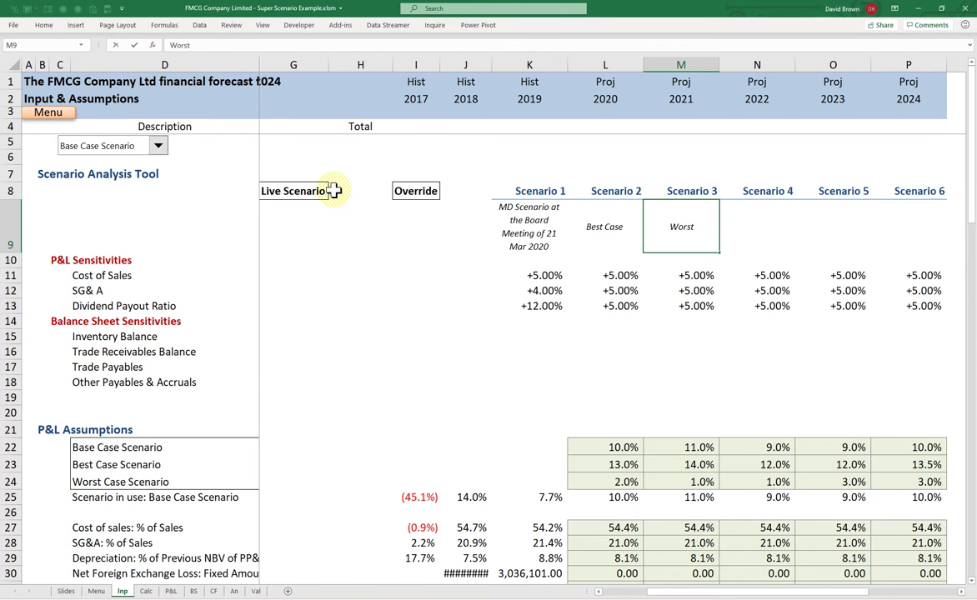
type(" Case")
key("Tab")
type("Ba")
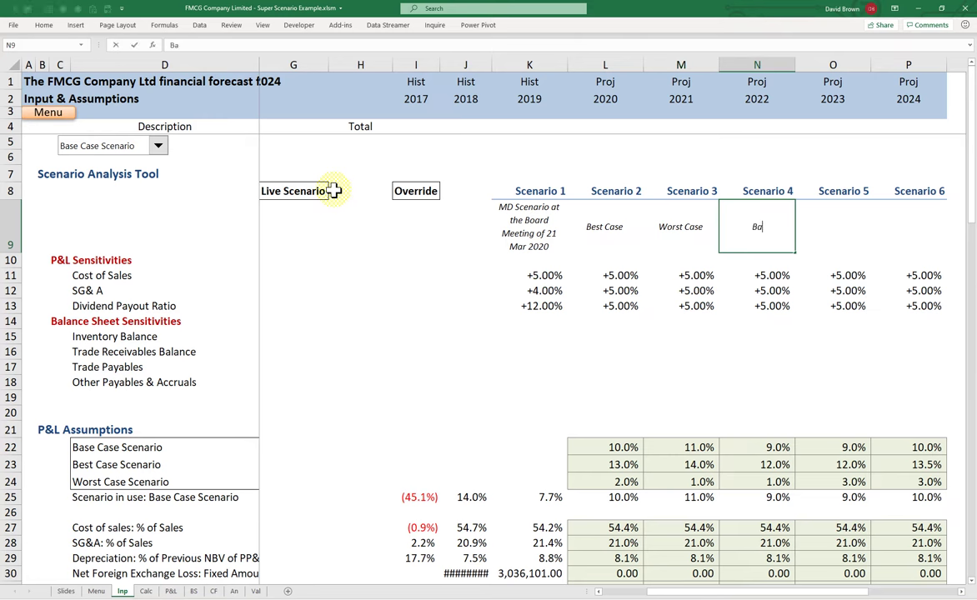
type("se Case")
key("Return")
Set all three Scenario 4 sensitivities in N11:N13 to 0.
key("Down")
key("shift+Down")
key("shift+Down")
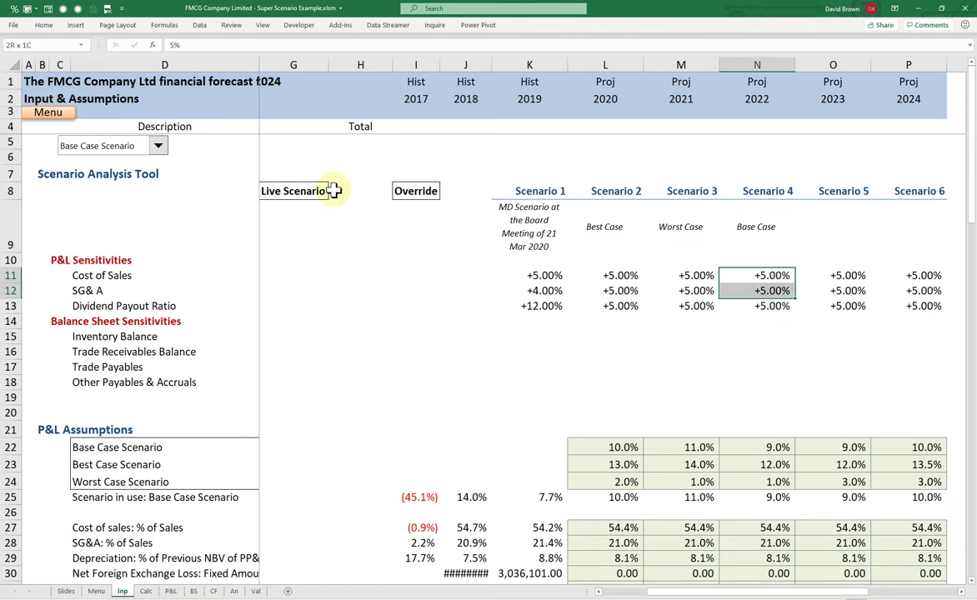
type("0")
key("ctrl+Return")
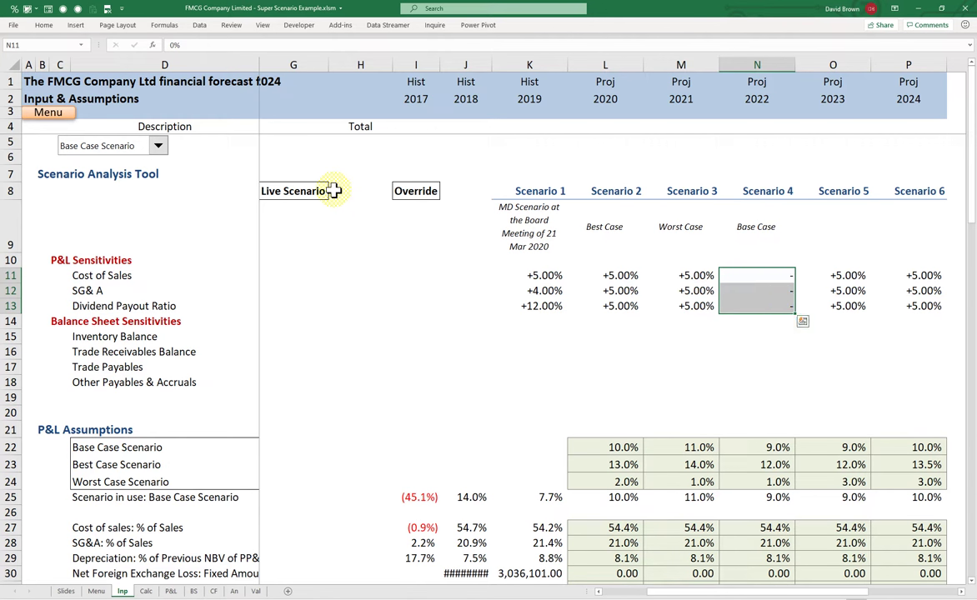
Set all Scenario 5 and 6 sensitivities in O11:P13 to 0.
key("Up")
key("Up")
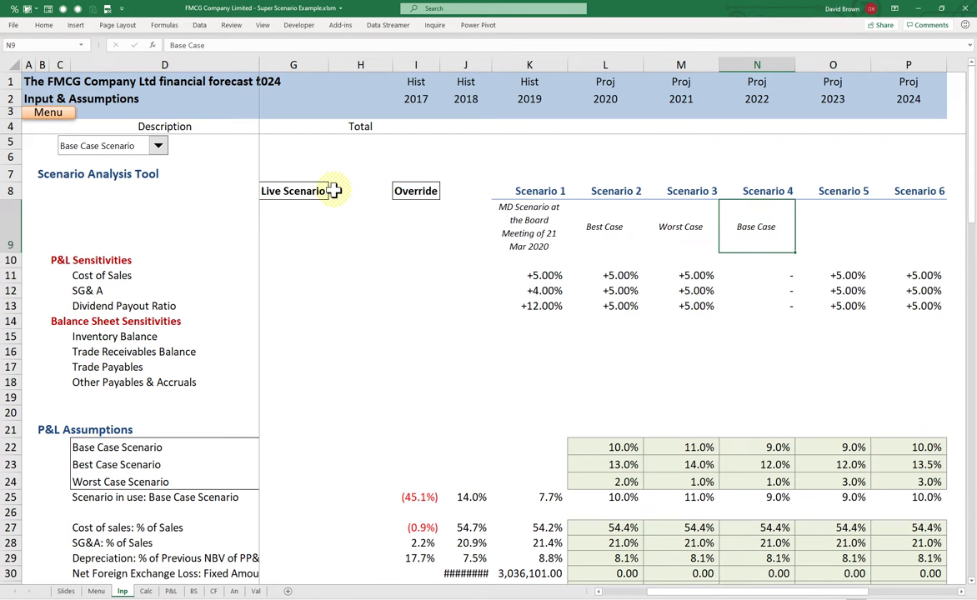
key("Right")
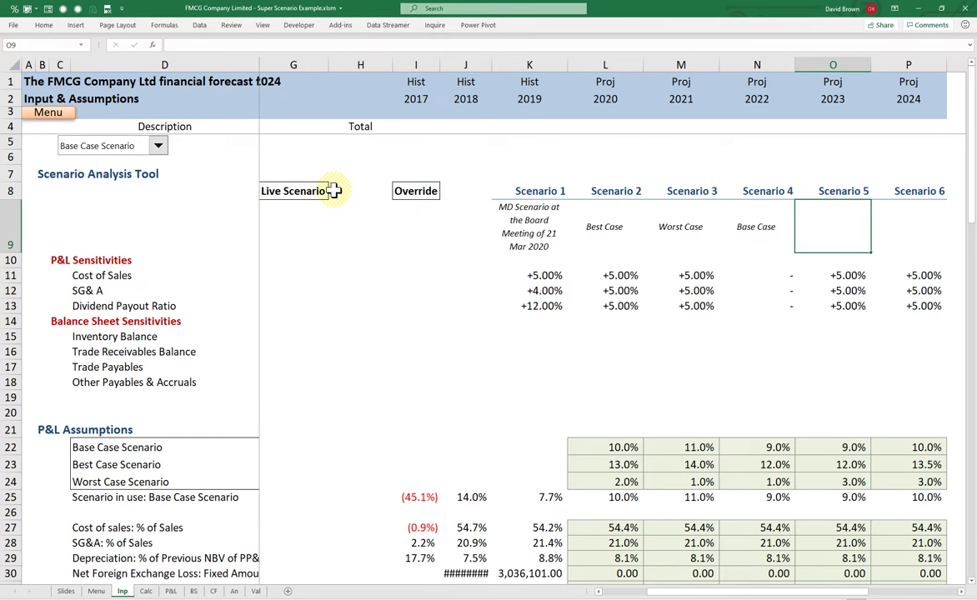
key("Down")
key("Down")
key("shift+Right")
key("shift+Down")
key("shift+Down")
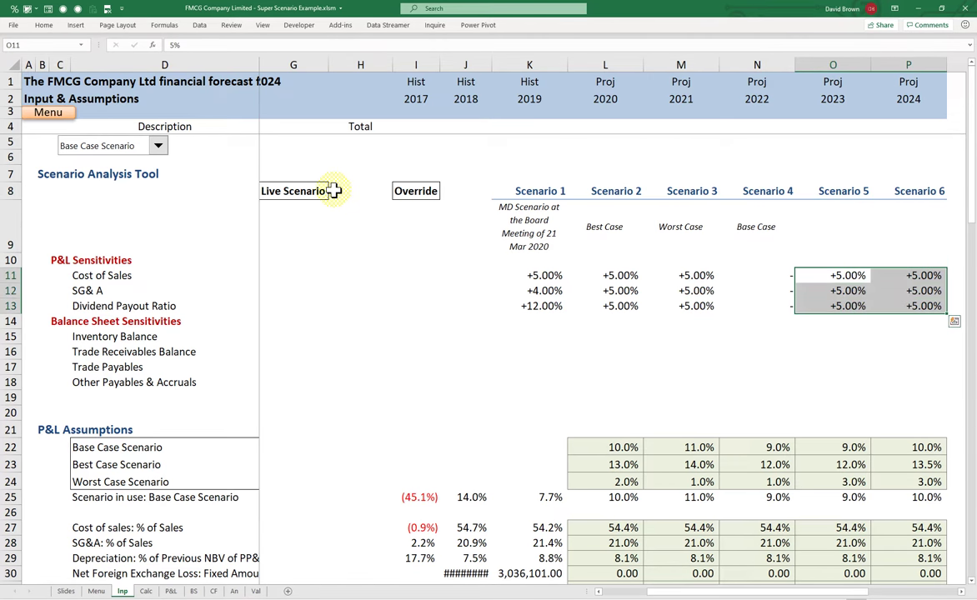
type("0")
key("ctrl+Return")
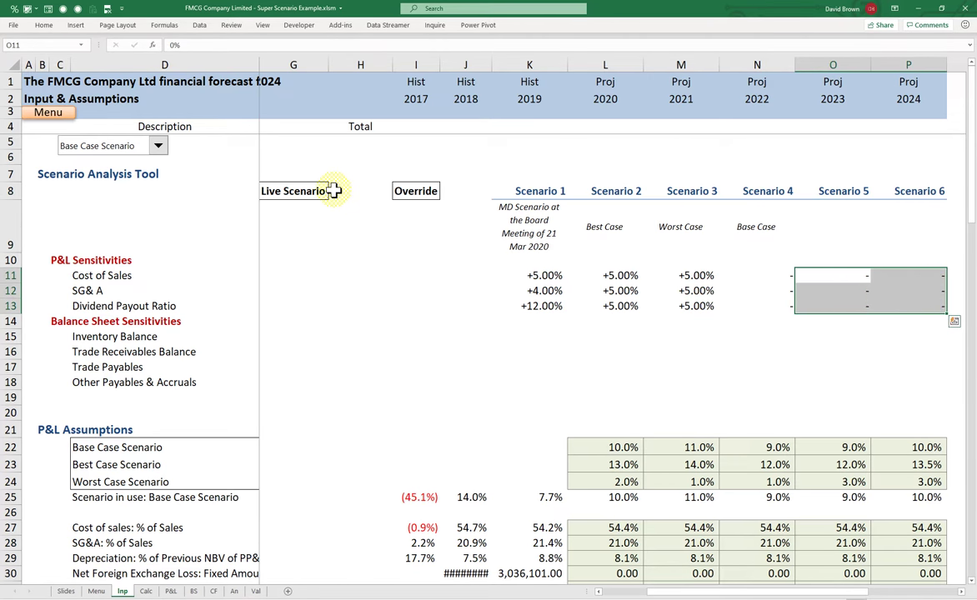
key("Left")
key("Left")
key("Left")
key("Left")
key("Right")
key("Right")
key("Right")
key("Right")
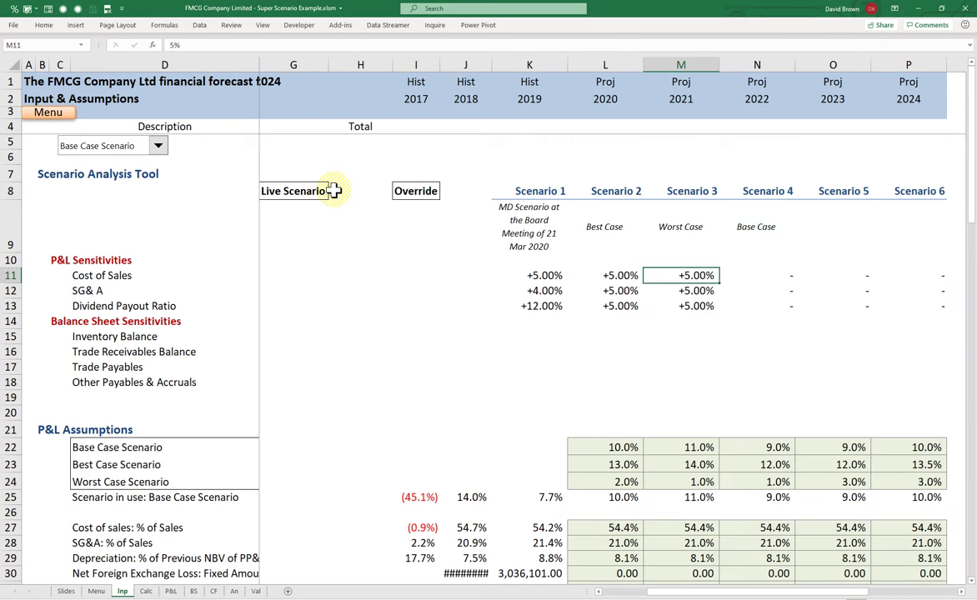
key("Left")
key("Left")
key("Left")
Enter Best Case sensitivities -2%, -3% and 10% in L11:L13.
key("Down")
key("Down")
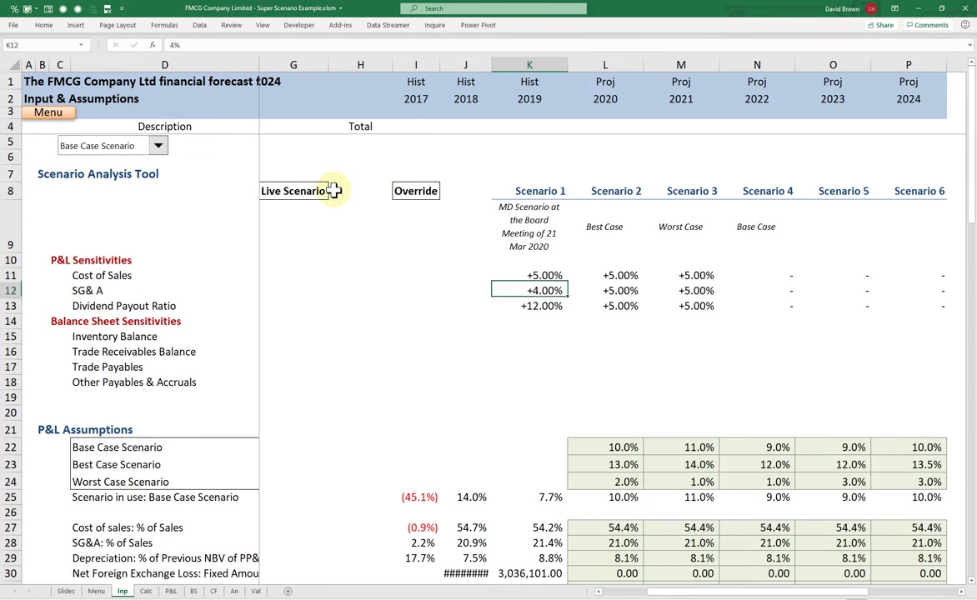
key("Up")
key("Up")
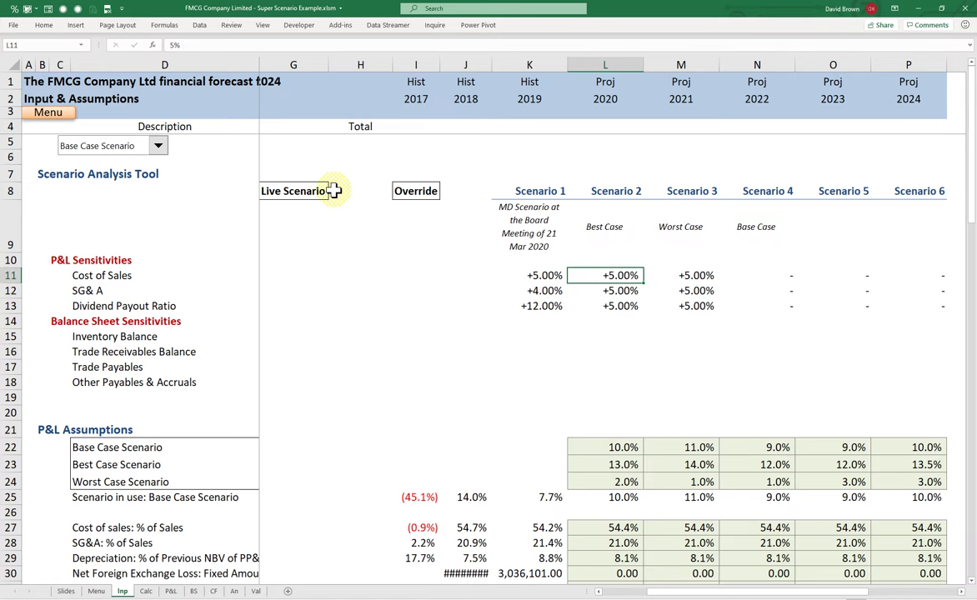
key("F2")
key("BackSpace")
key("BackSpace")
type("-2%")
key("Return")
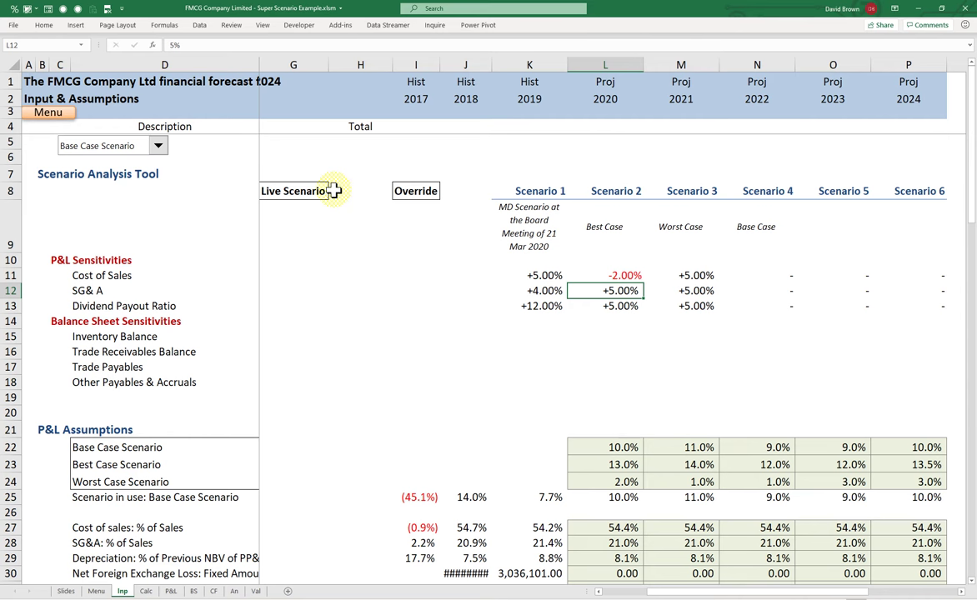
type("-")
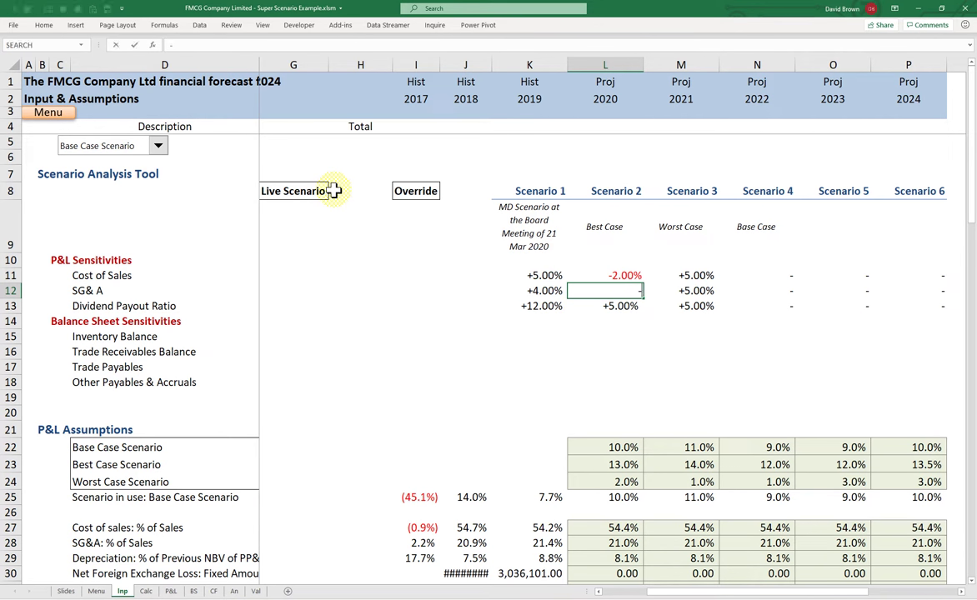
type("3")
key("Return")
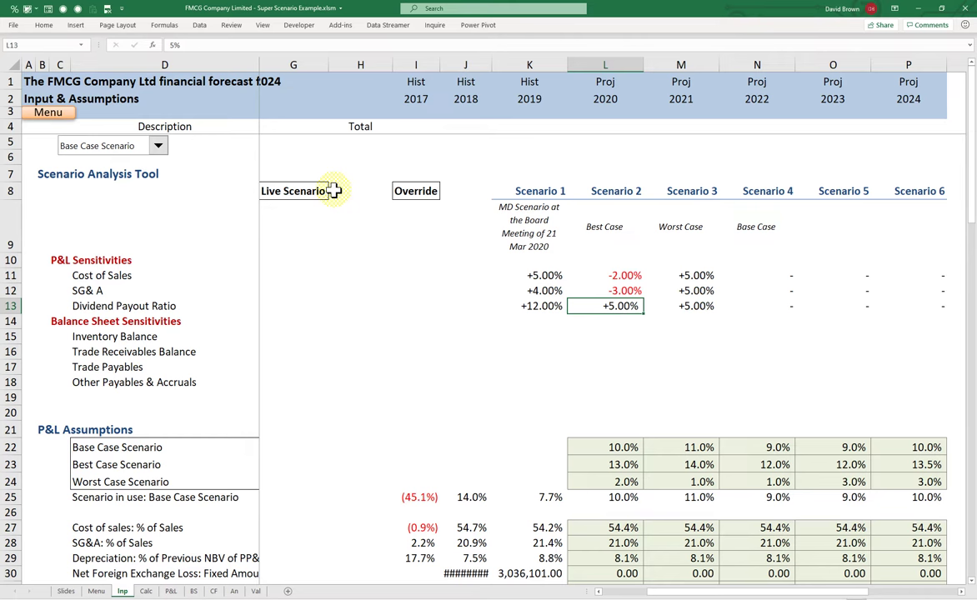
type("10%")
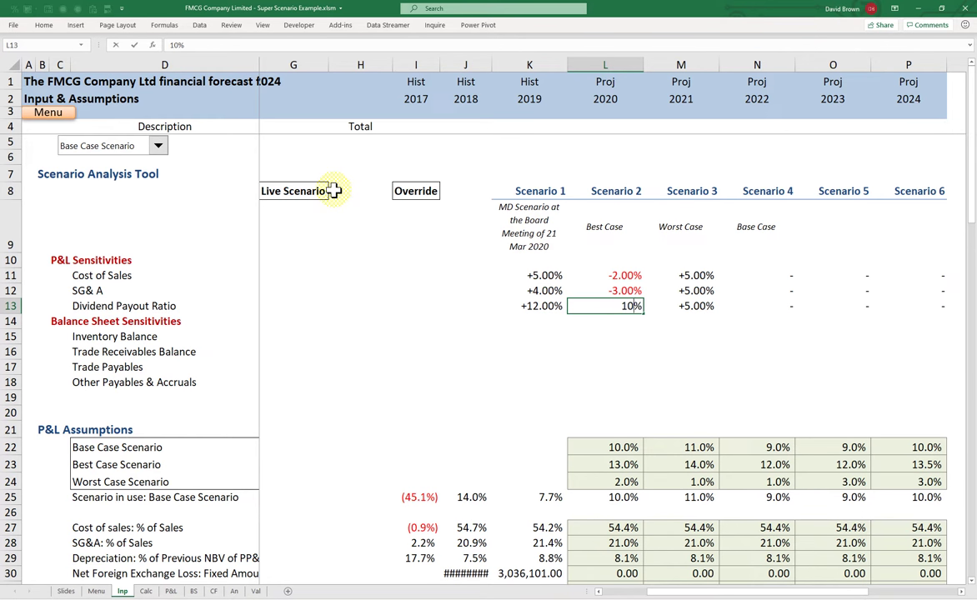
key("Return")
Enter Worst Case sensitivities 10%, 8% and -10% in M11:M13.
key("Up")
key("Up")
key("Up")
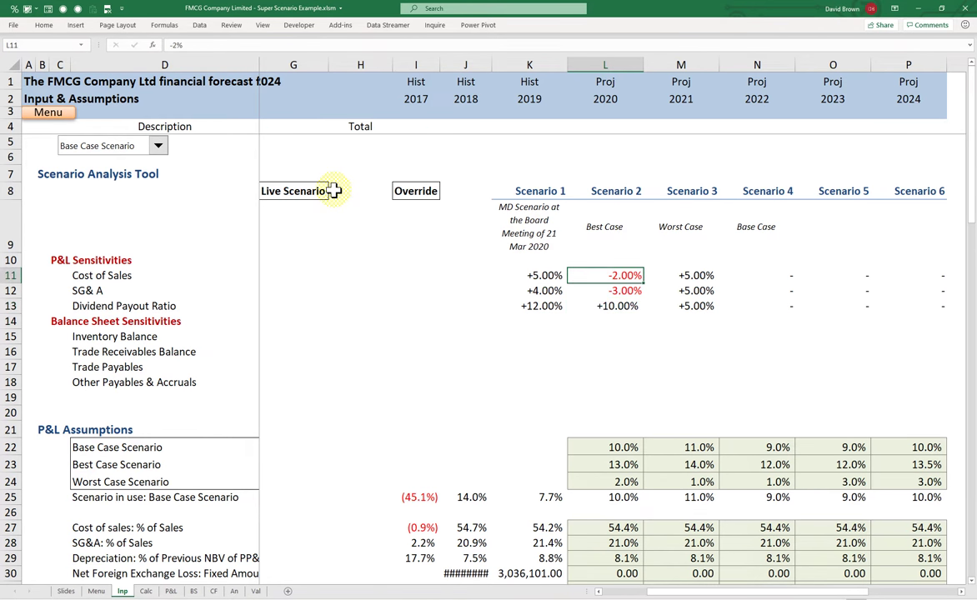
key("Up")
key("Right")
key("Down")
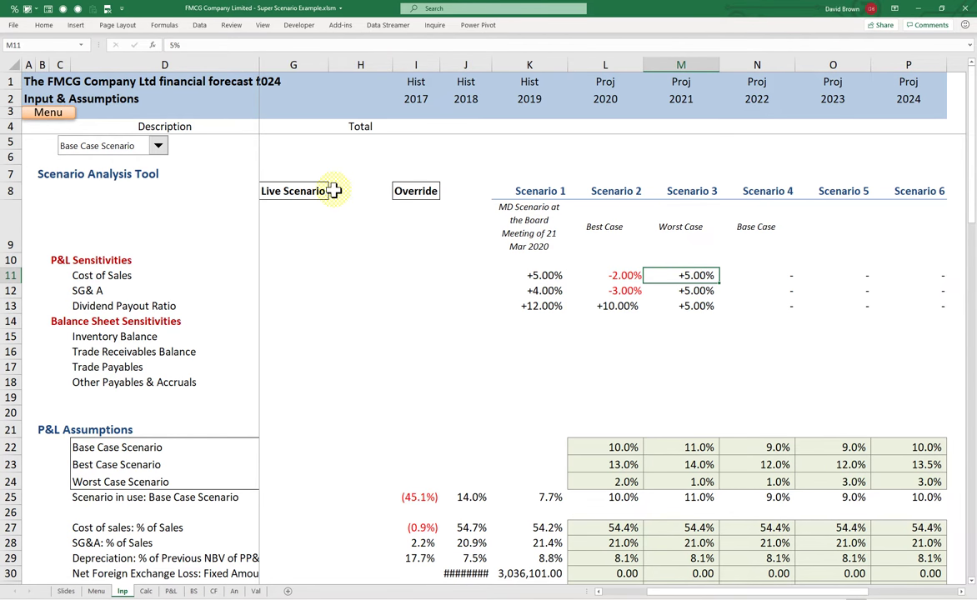
type("1")
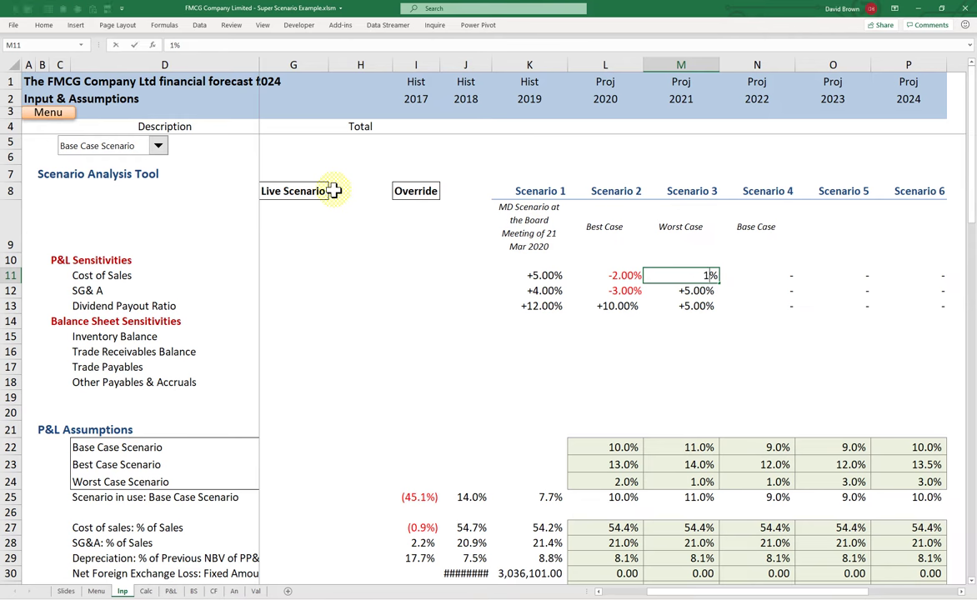
key("Return")
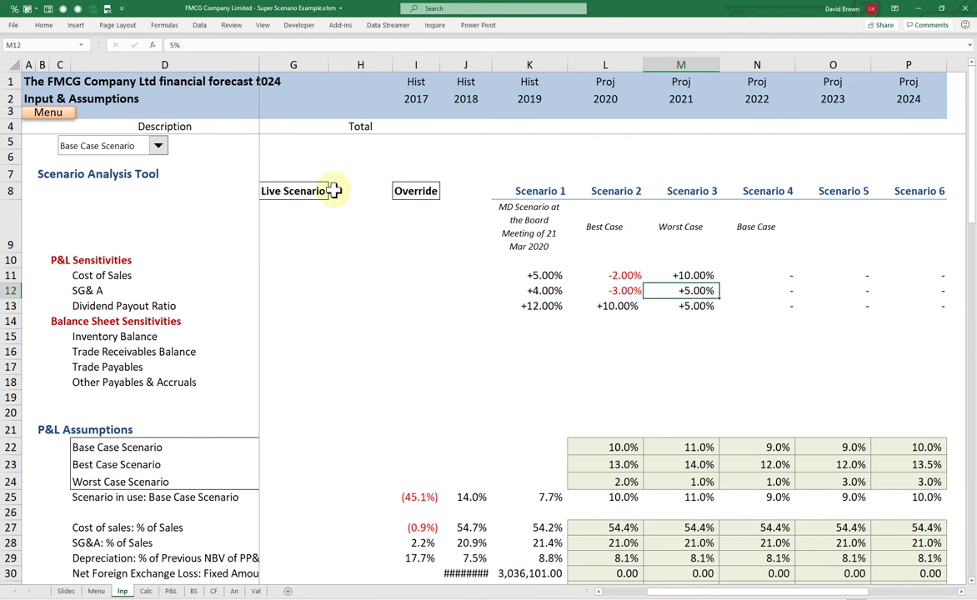
type("8")
key("Return")
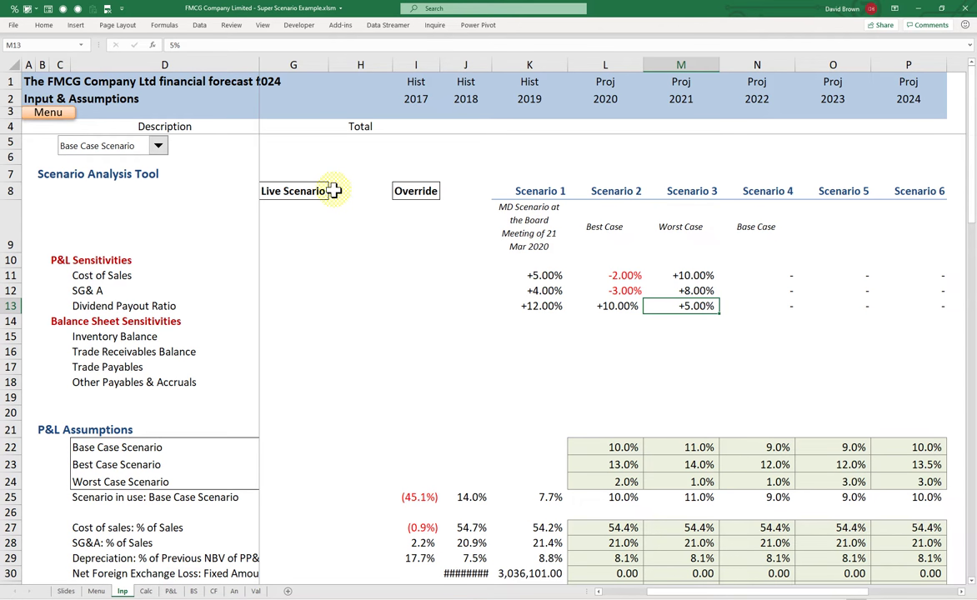
type("-10")
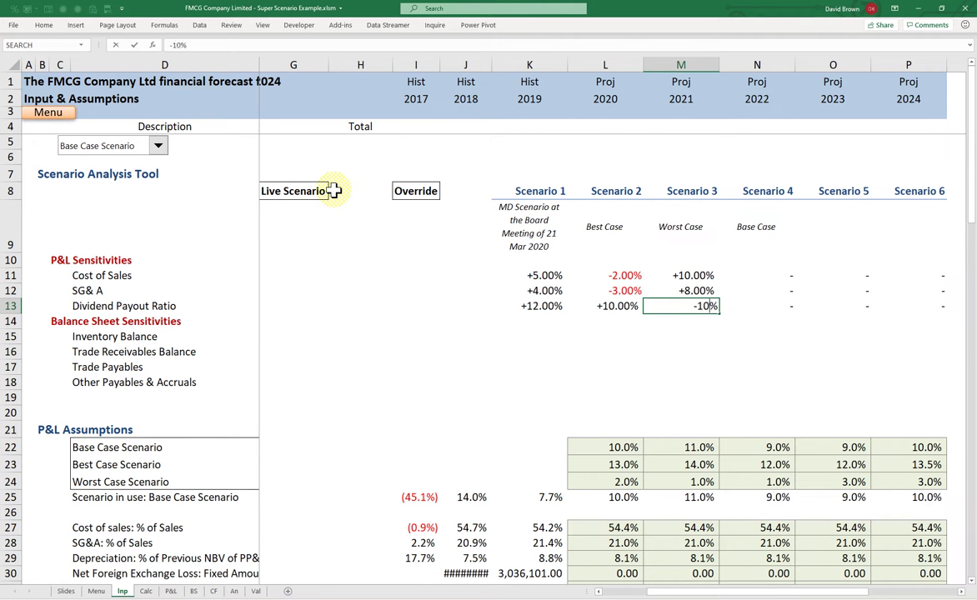
key("Return")
key("Up")
key("Up")
key("Up")
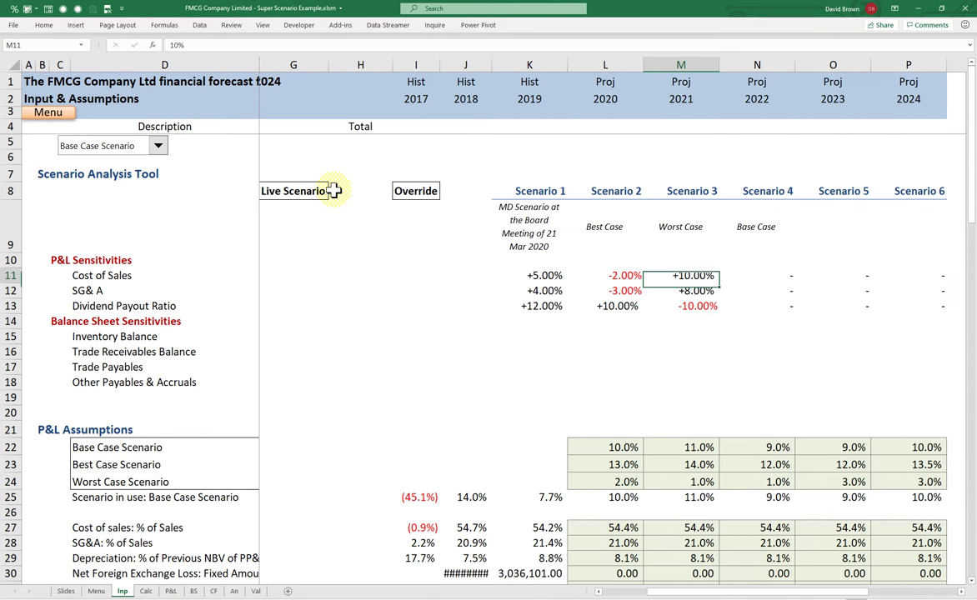
key("Down")
key("Down")
key("Up")
key("Up")
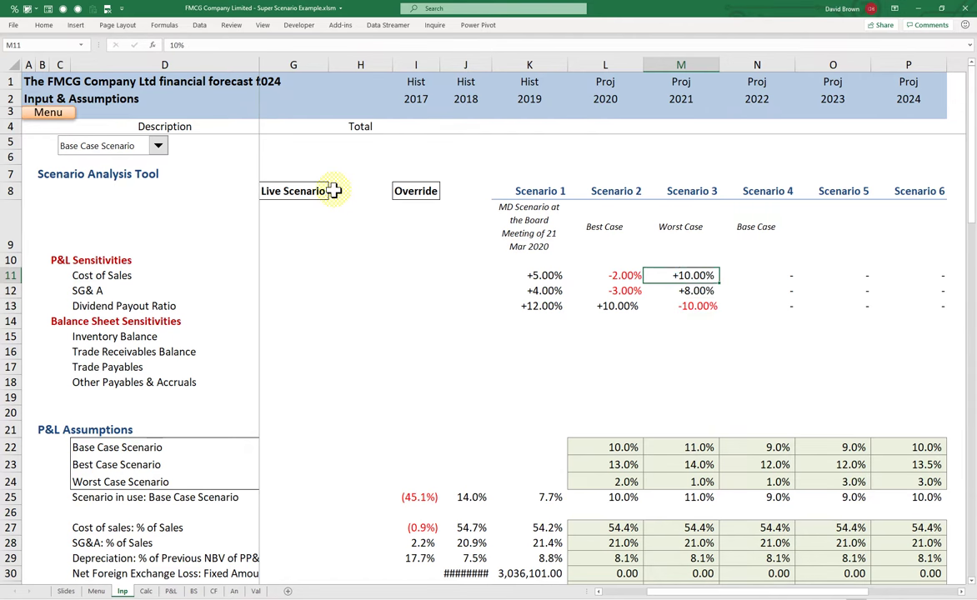
key("Left")
key("Left")
key("Left")
key("Left")
key("Left")
key("Left")
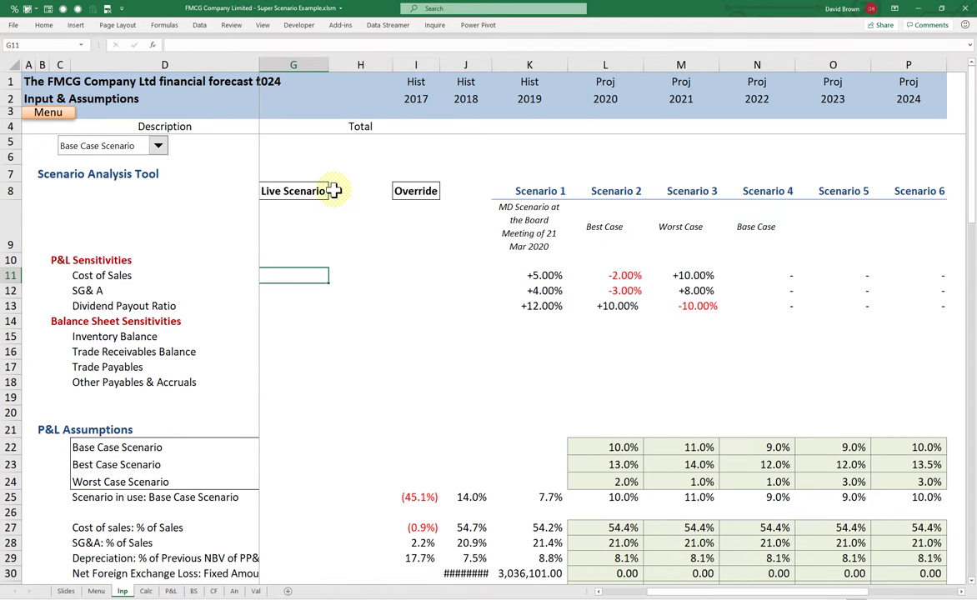
key("Right")
key("Right")
key("Right")
key("Right")
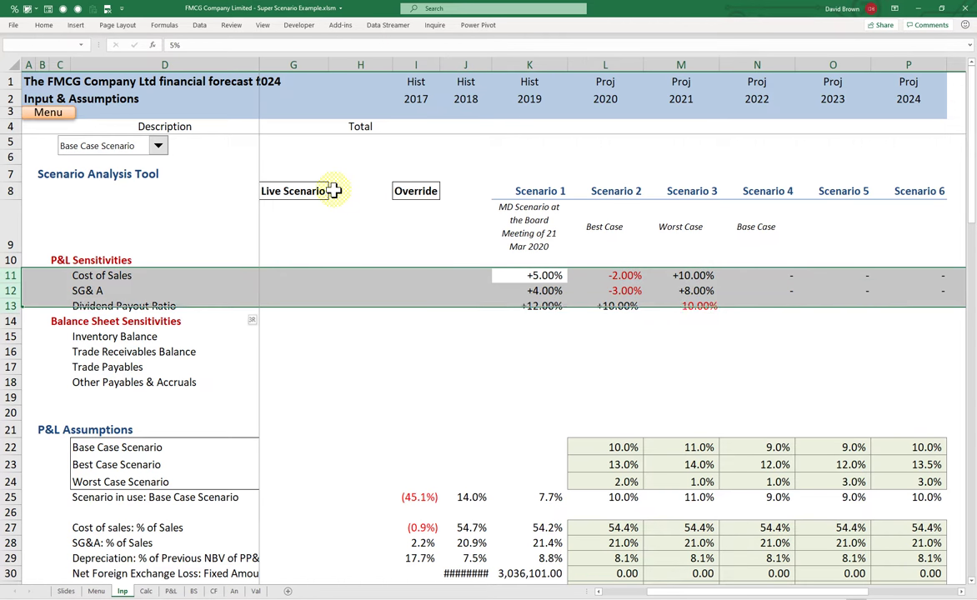
key("Left")
key("Left")
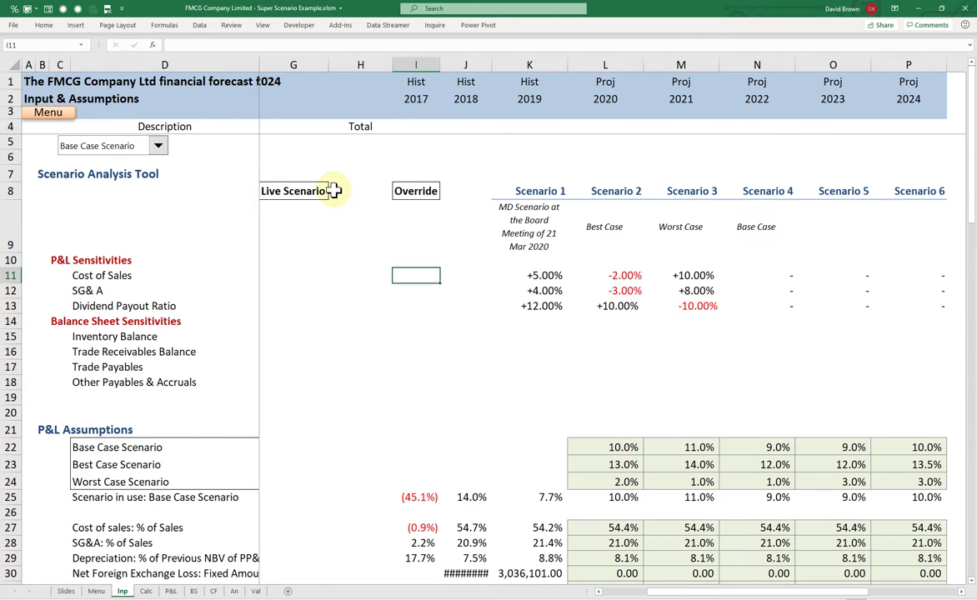
key("Left")
key("Left")
key("Left")
key("Left")
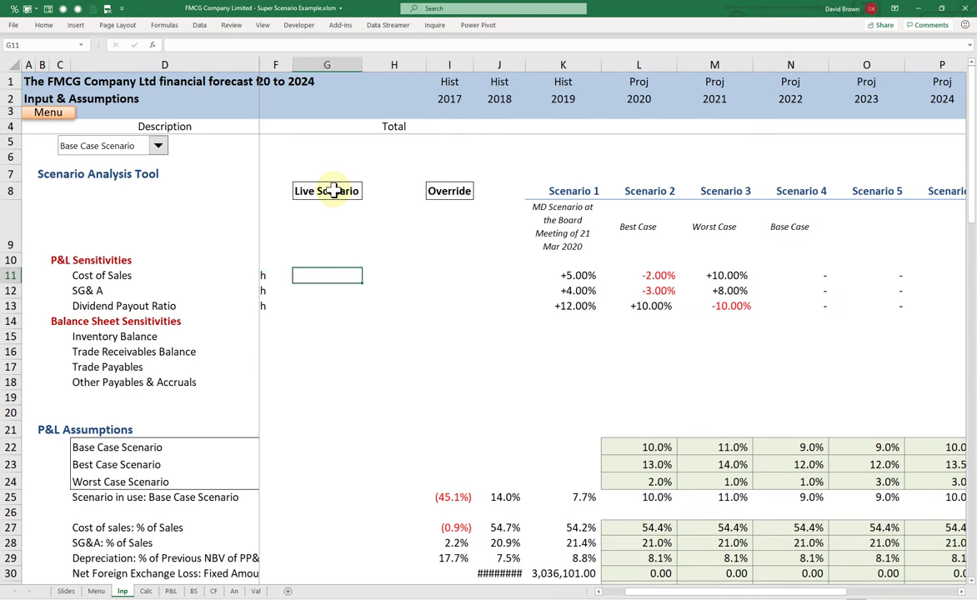
key("Right")
key("Right")
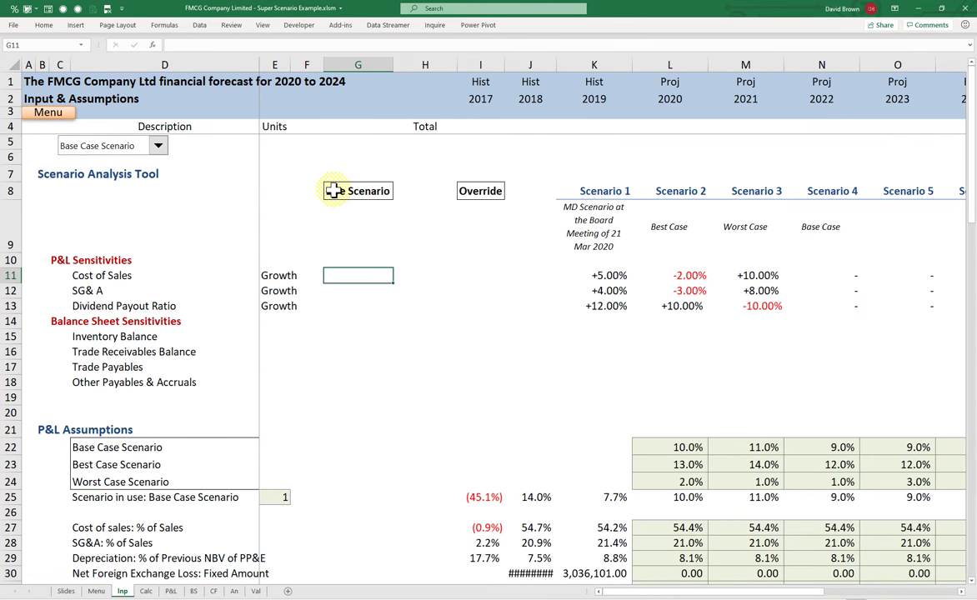
left_click(602, 191)
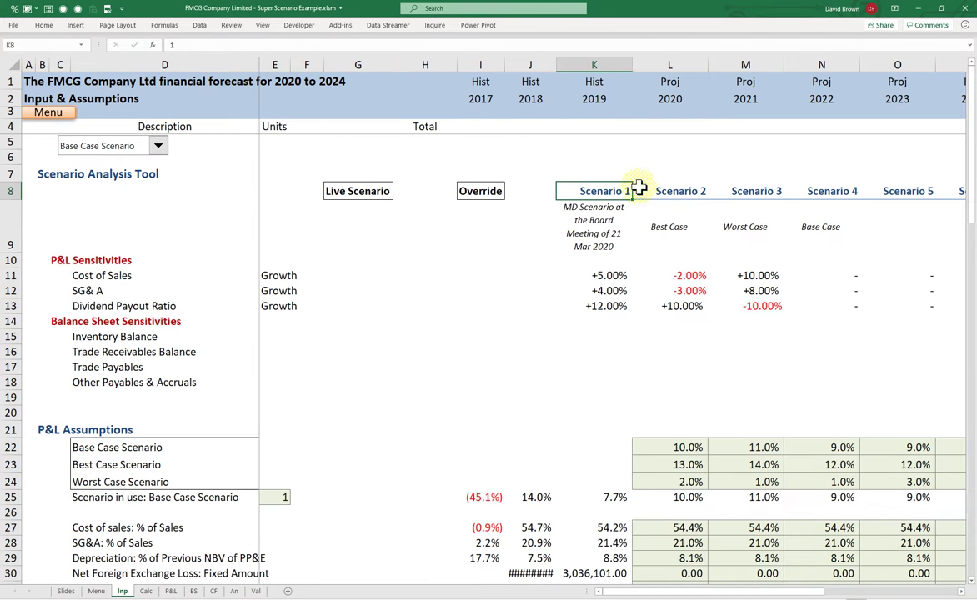
left_click_drag(638, 190, 806, 188)
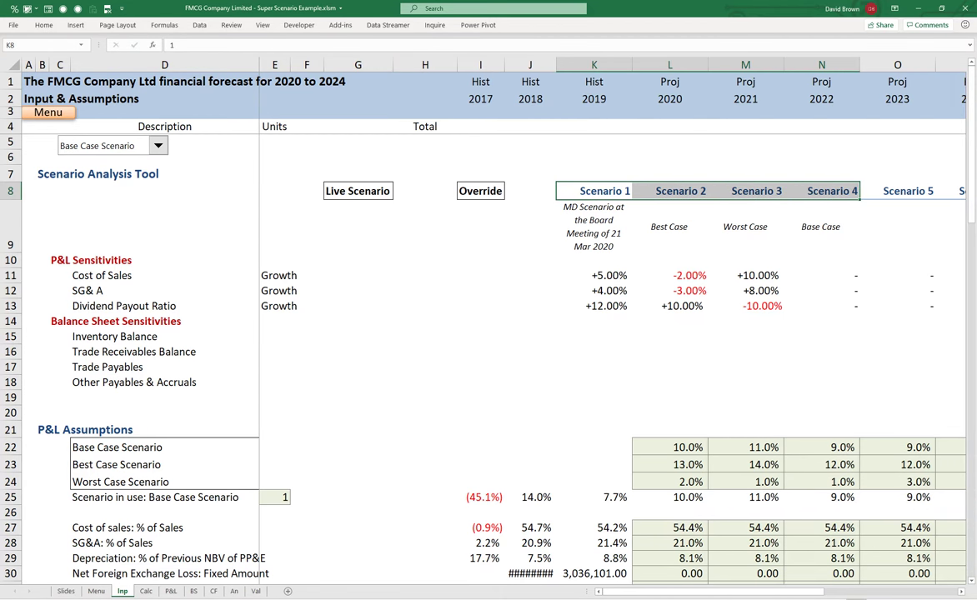
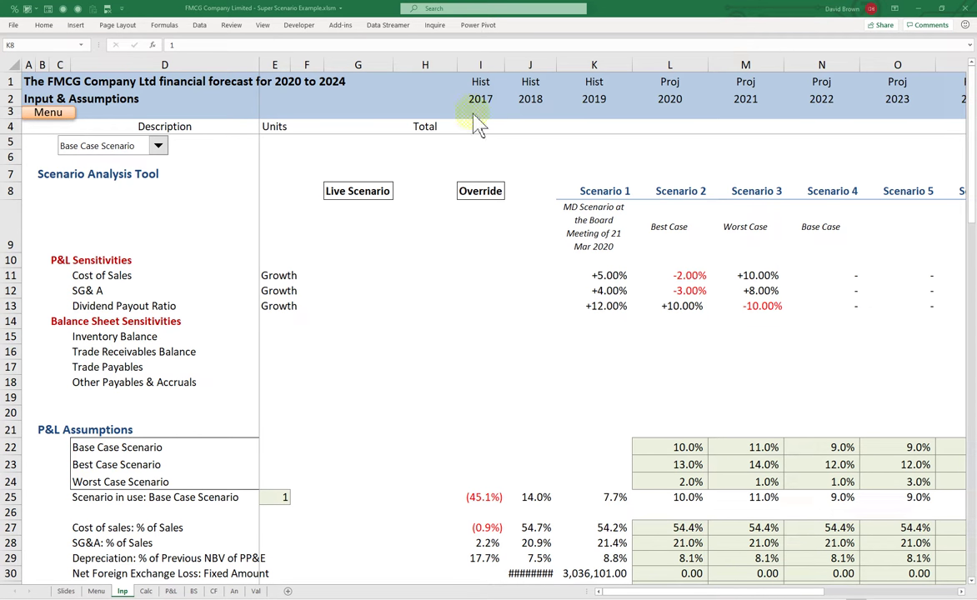
Give I9 list validation sourced from K8:P8 (Scenario 1–6) and open its dropdown.
left_click(473, 217)
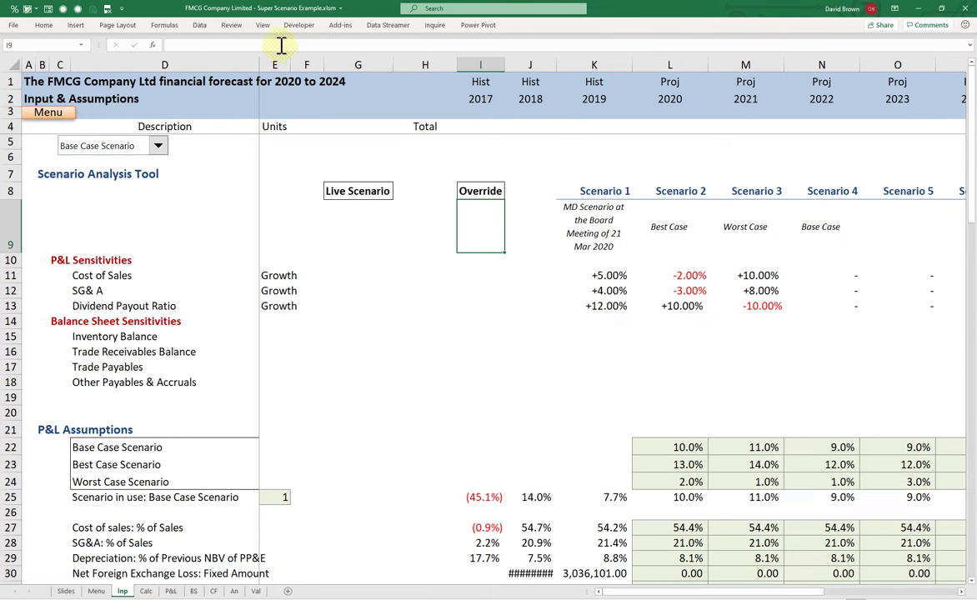
left_click(200, 26)
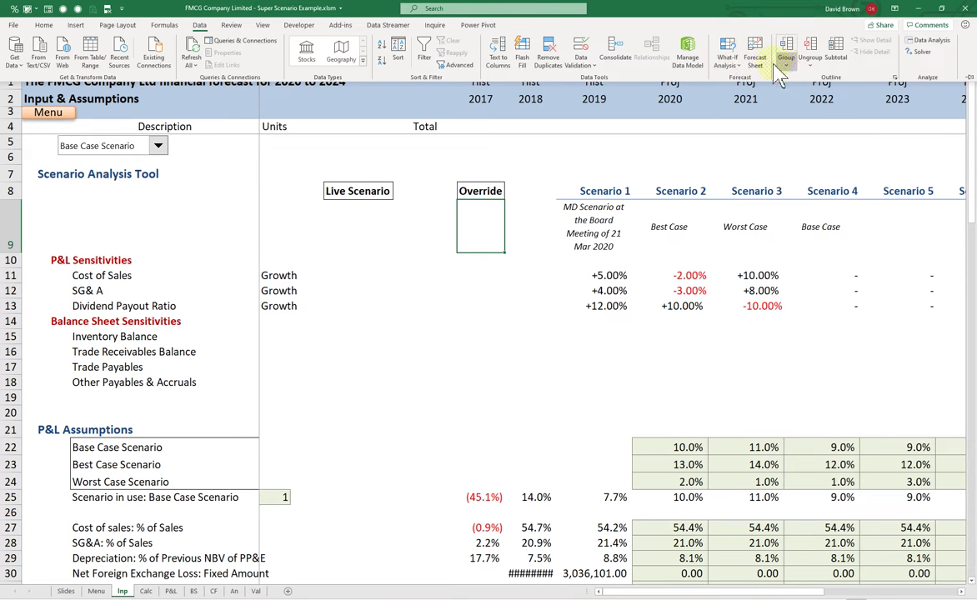
left_click(580, 60)
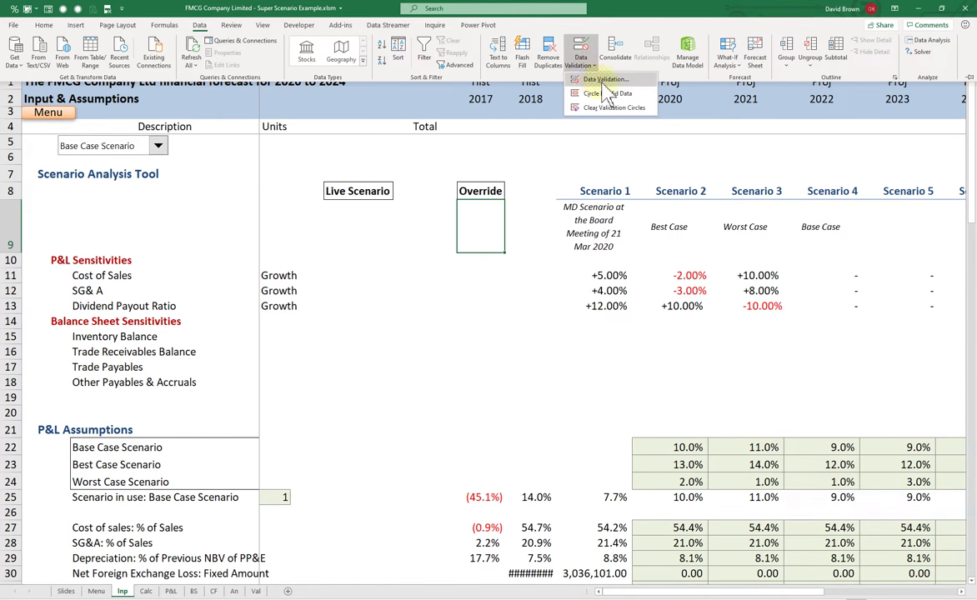
left_click(604, 79)
left_click(465, 359)
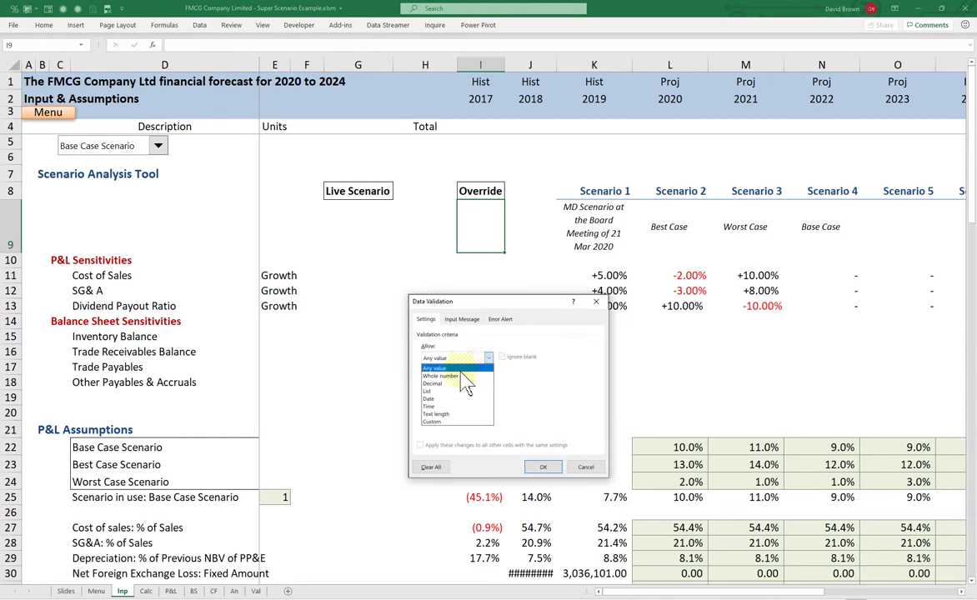
left_click(442, 391)
left_click(447, 405)
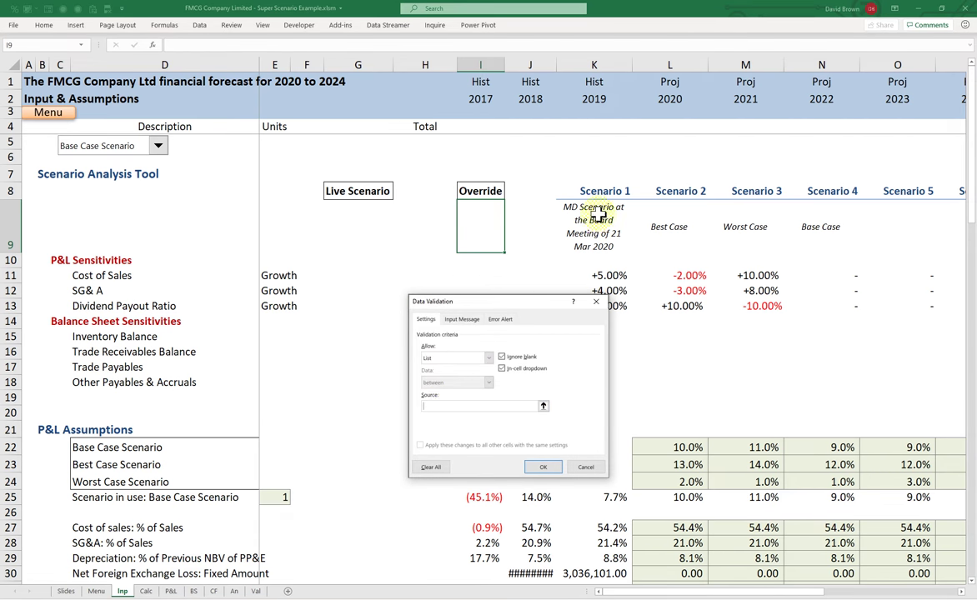
left_click_drag(567, 191, 829, 192)
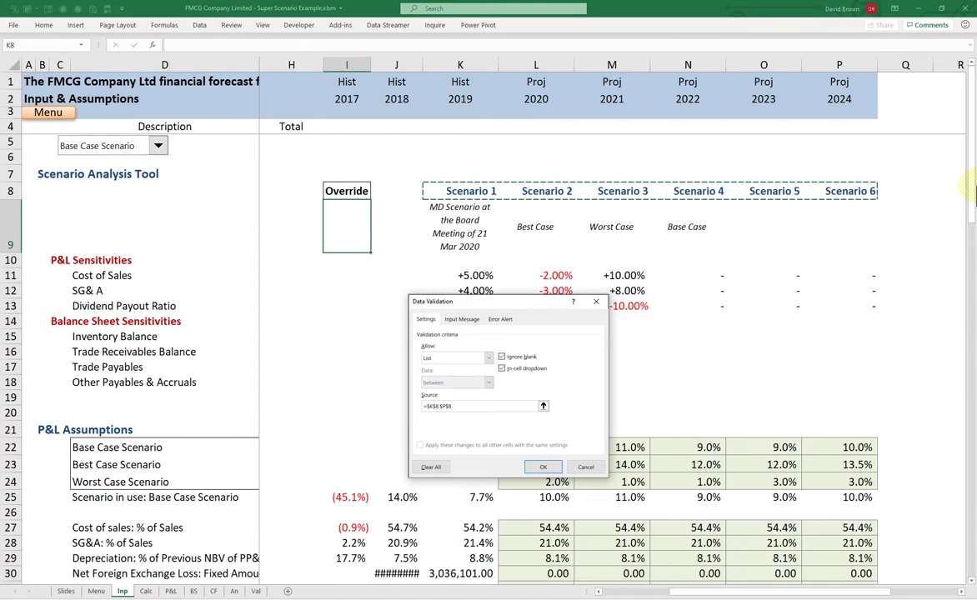
left_click(542, 469)
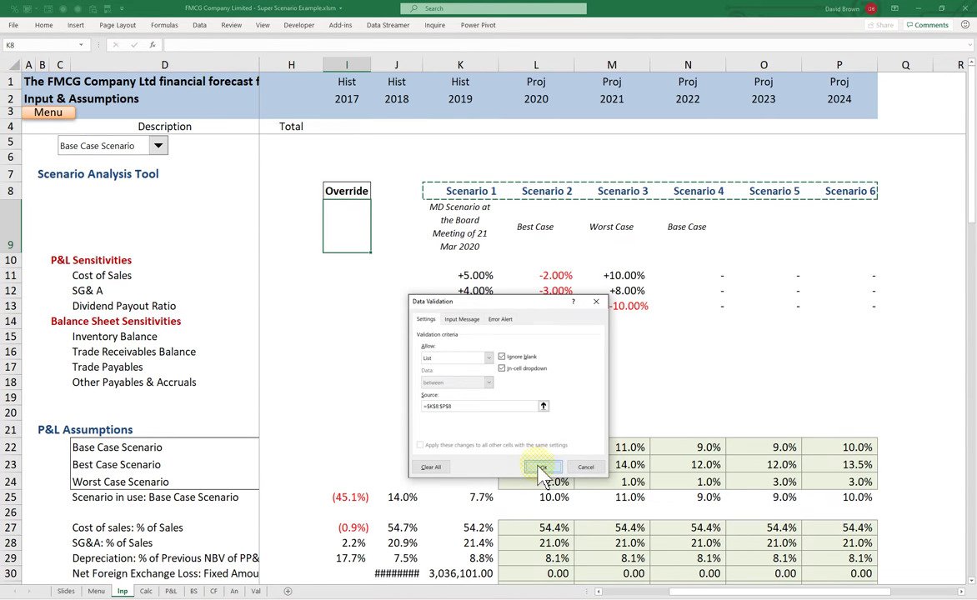
left_click(375, 249)
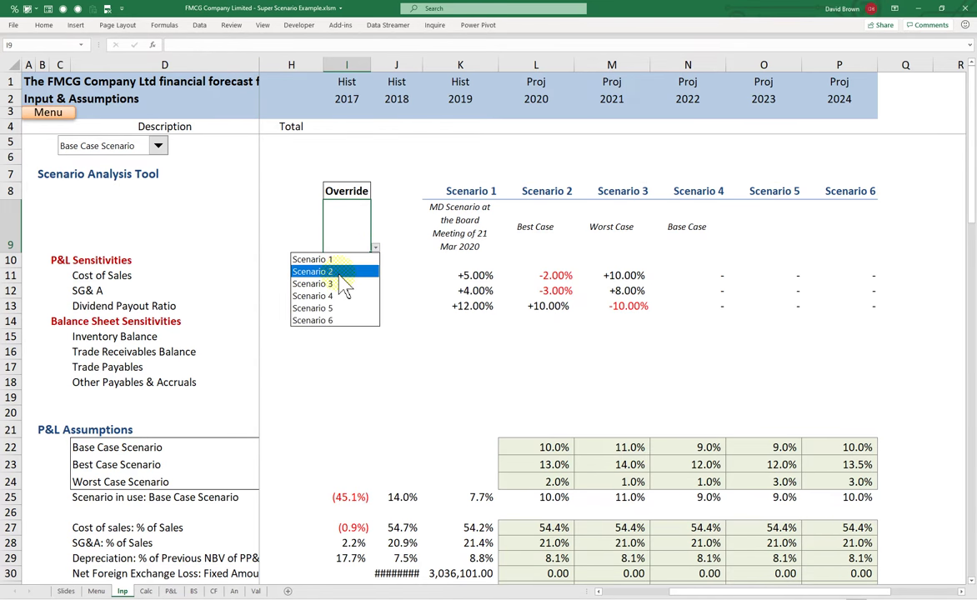
Choose Scenario 2 in I9 and centre it vertically and horizontally.
left_click(338, 271)
left_click(360, 291)
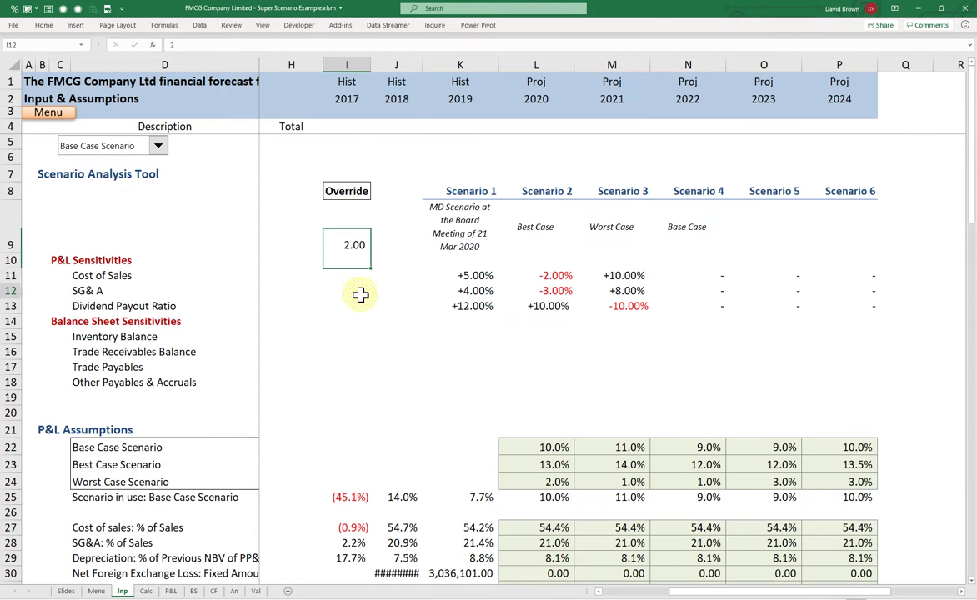
left_click(356, 240)
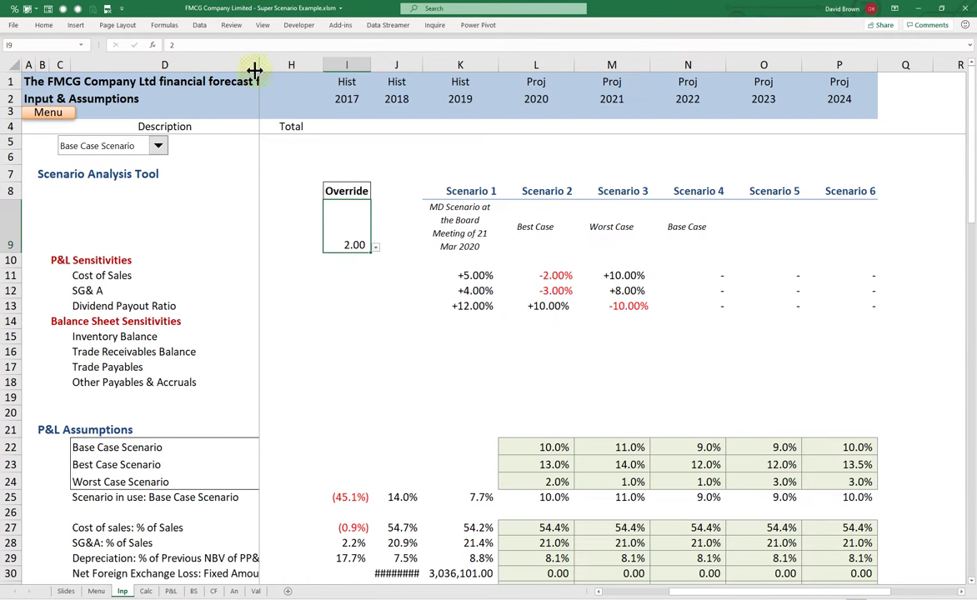
left_click(45, 26)
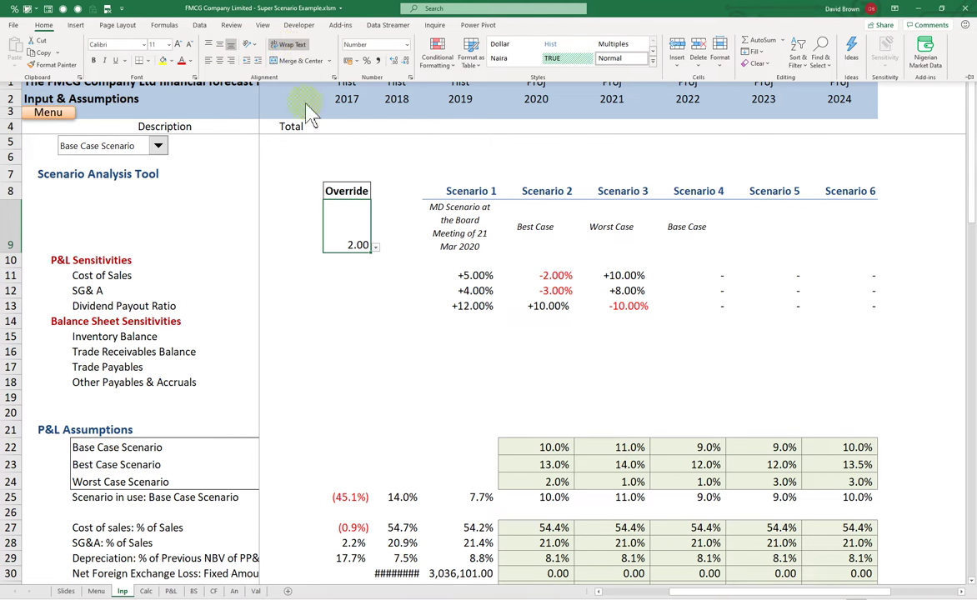
left_click(220, 45)
left_click(219, 61)
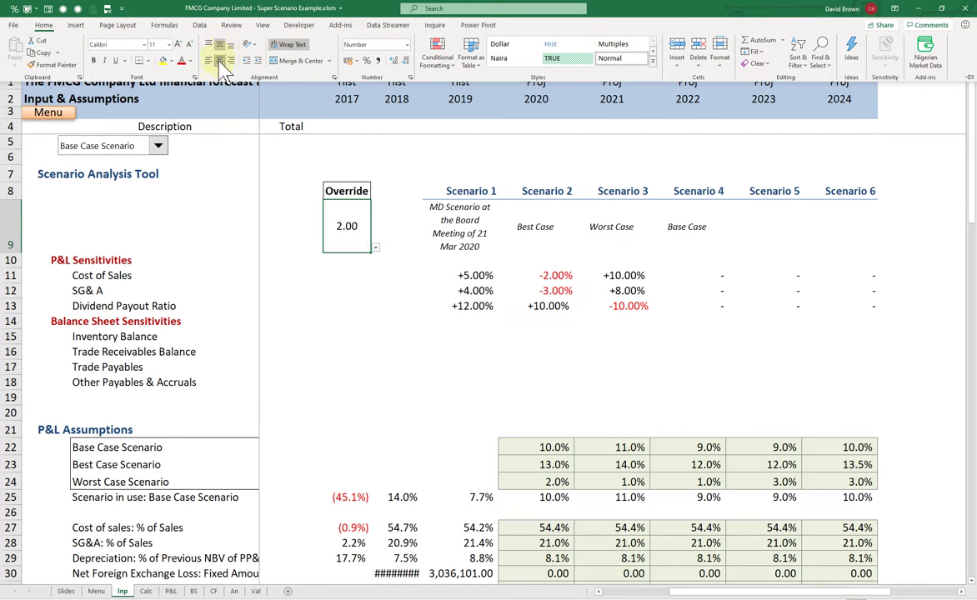
left_click(344, 230)
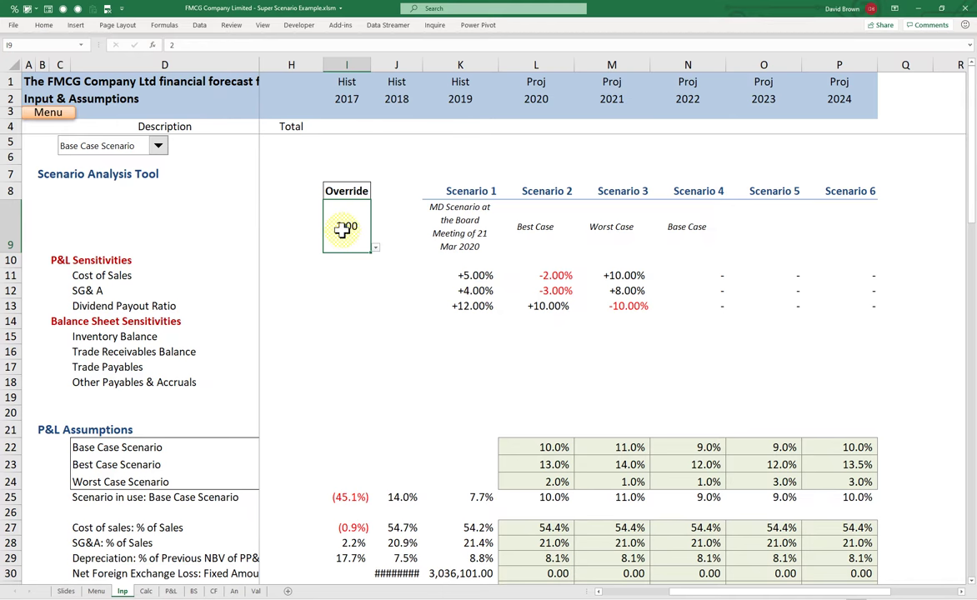
Apply the custom number format "Scenario "0 to I9 and widen column I to fit.
key("ctrl+1")
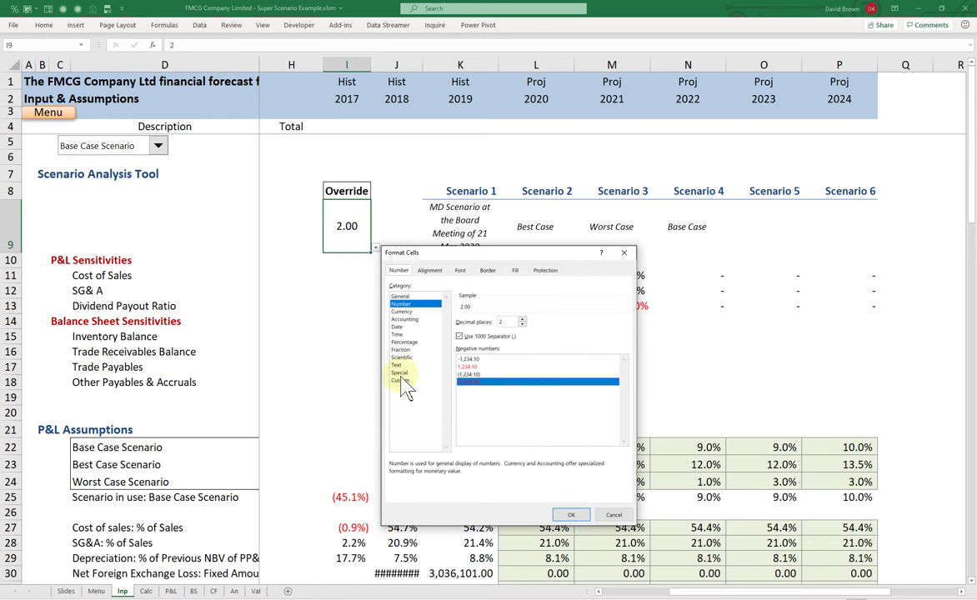
left_click(403, 381)
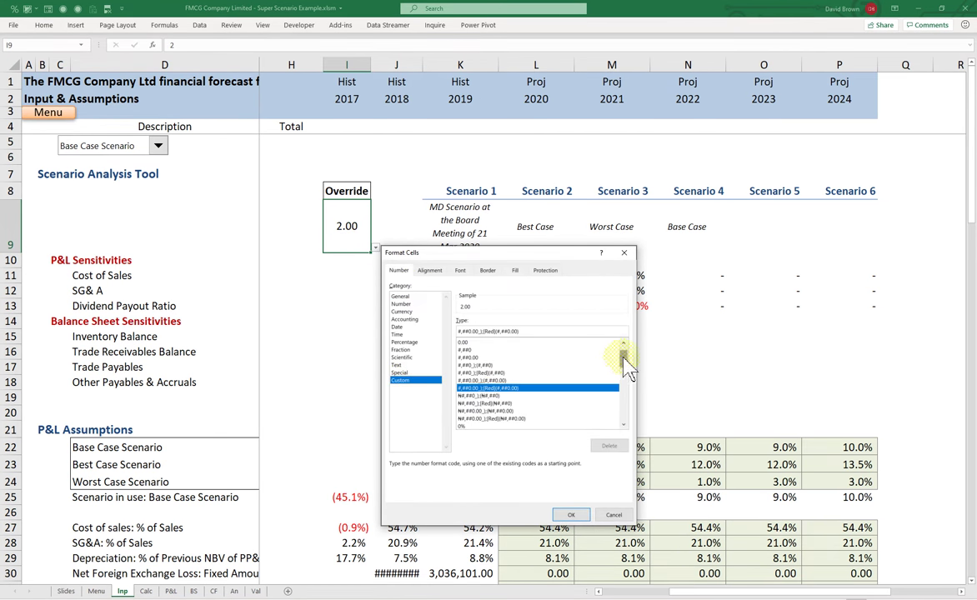
left_click_drag(622, 365, 617, 423)
left_click(473, 410)
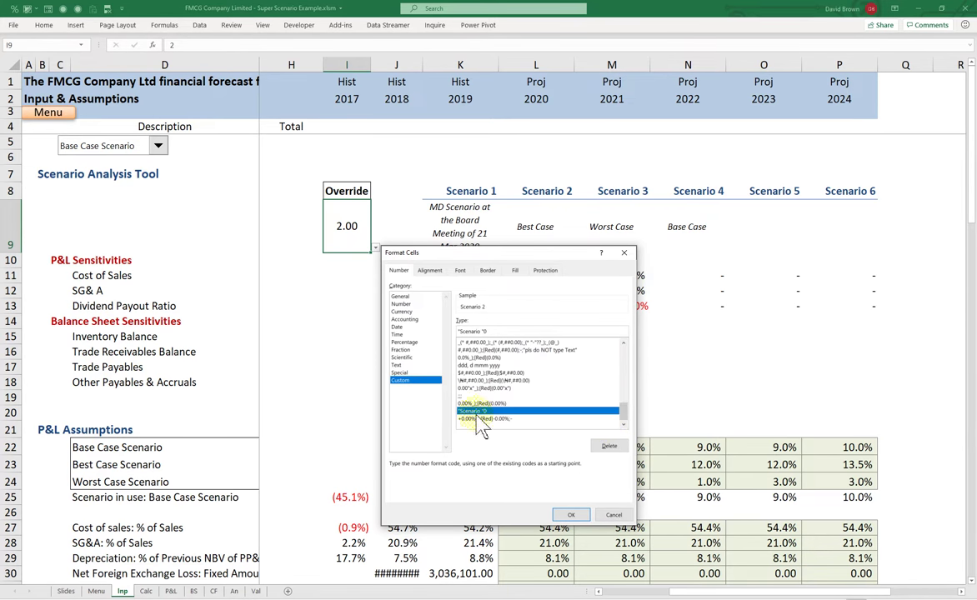
left_click(578, 515)
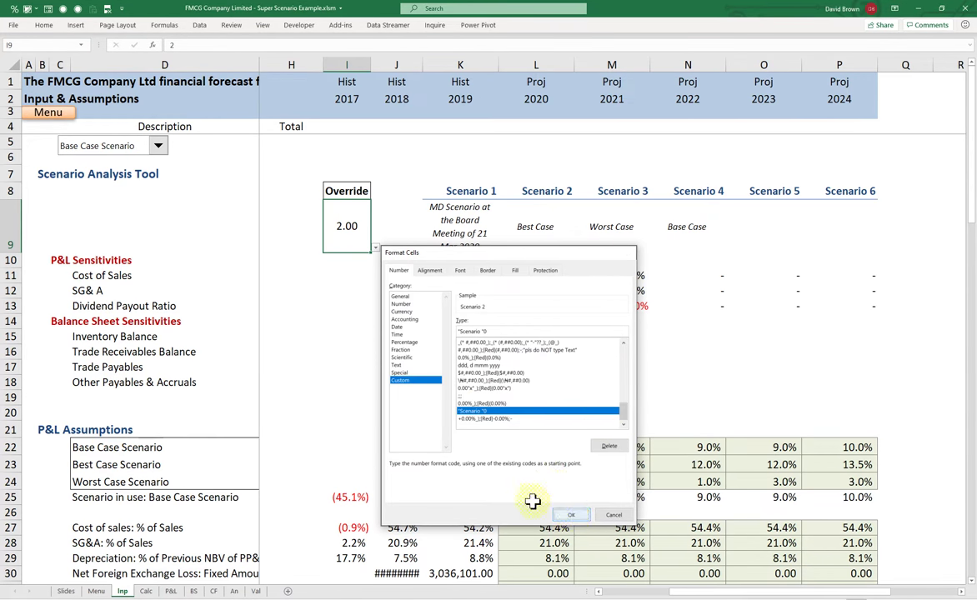
left_click(355, 350)
left_click_drag(369, 65, 389, 65)
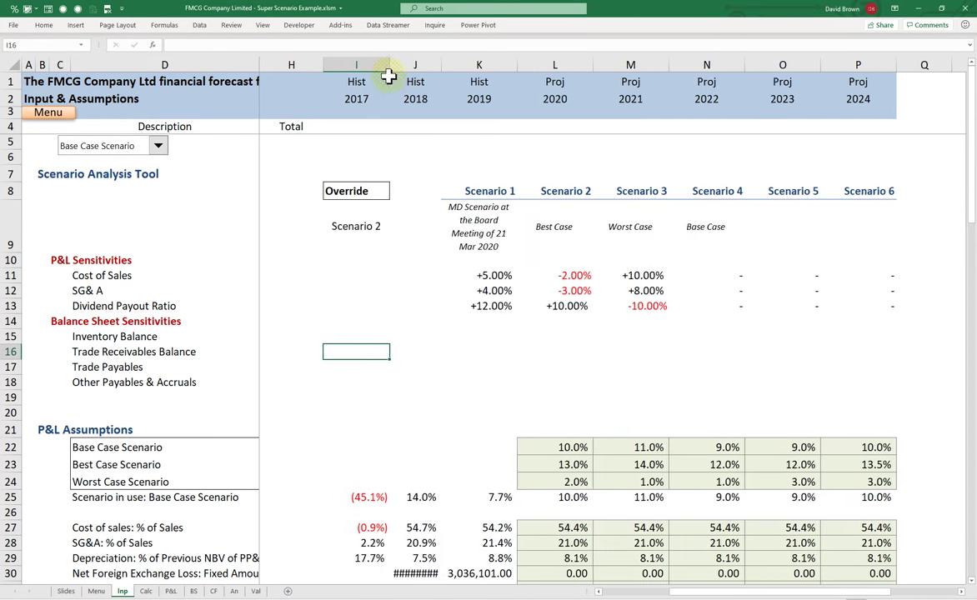
Apply the Input cell style to I9.
left_click(346, 214)
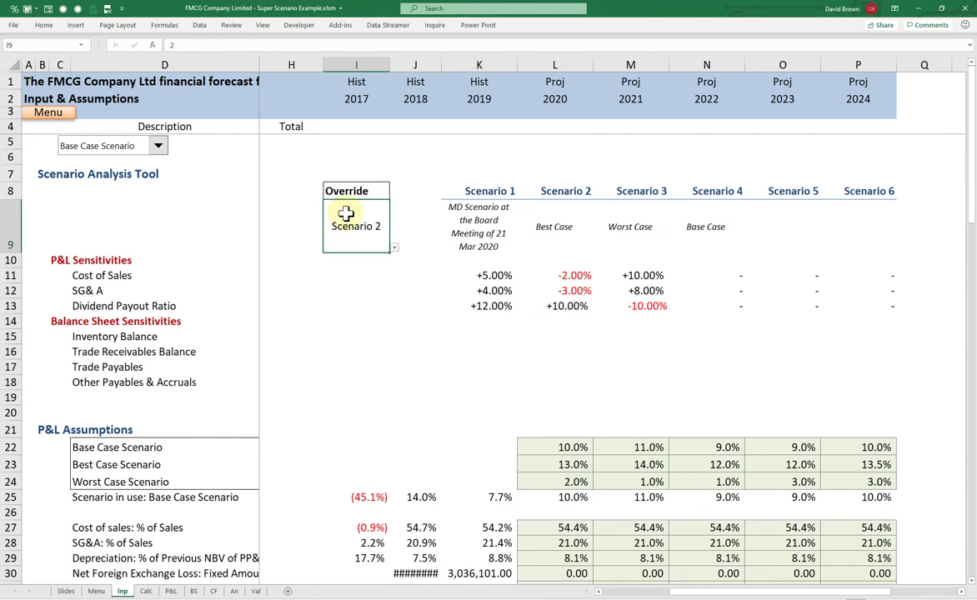
left_click(43, 25)
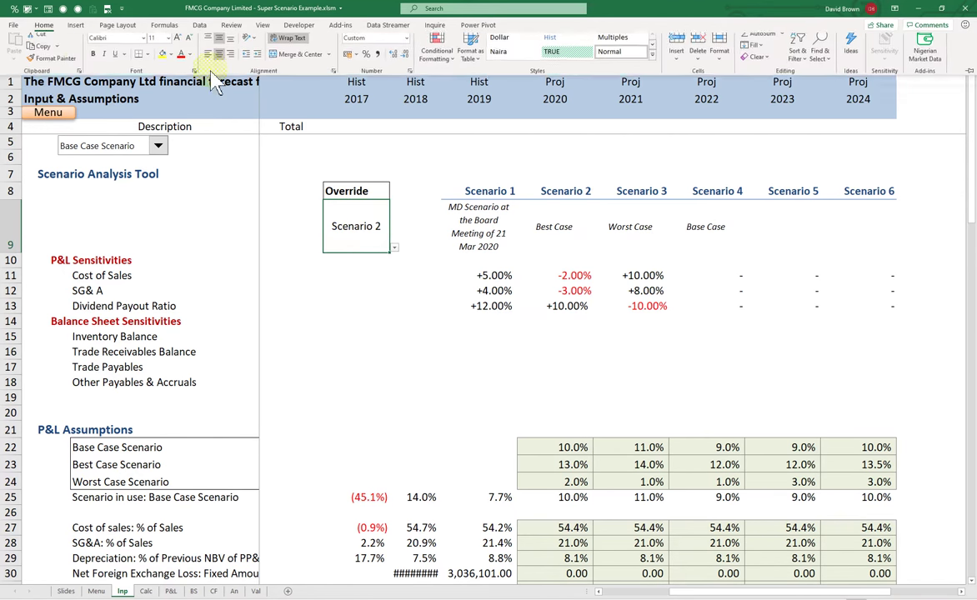
left_click(653, 59)
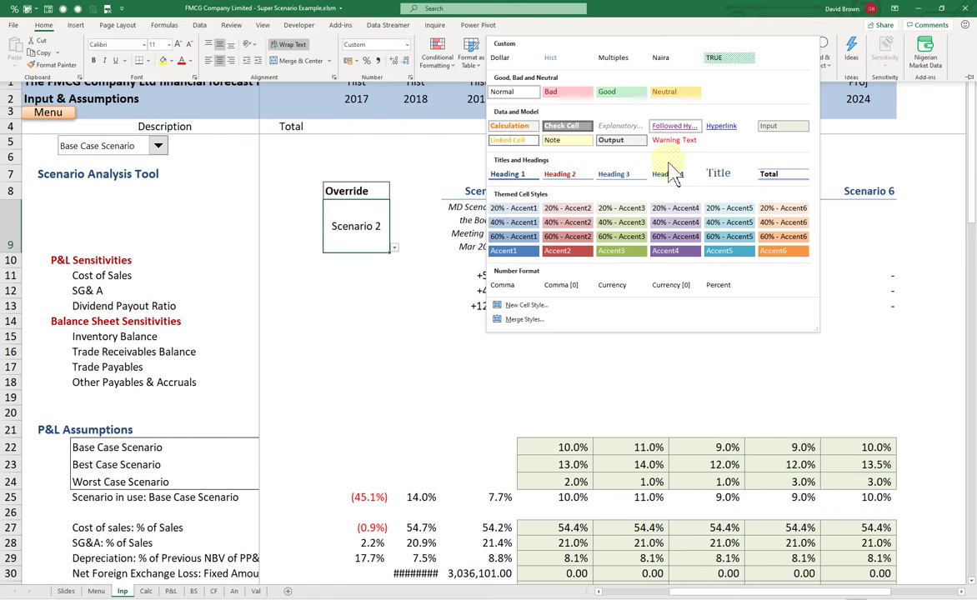
left_click(283, 312)
Unhide the hidden columns E–G holding Units and Live Scenario.
left_click(278, 286)
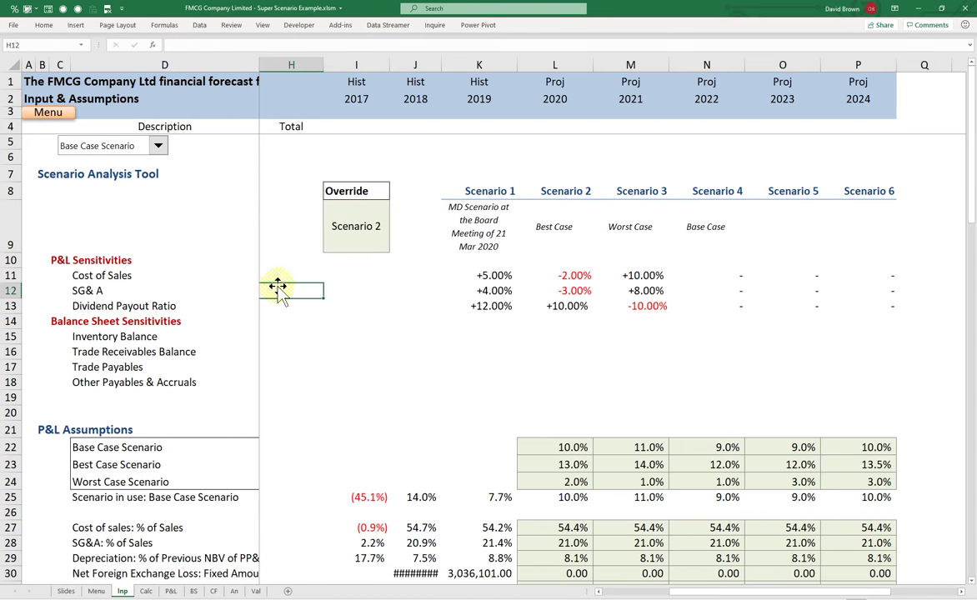
key("Up")
key("Up")
key("Up")
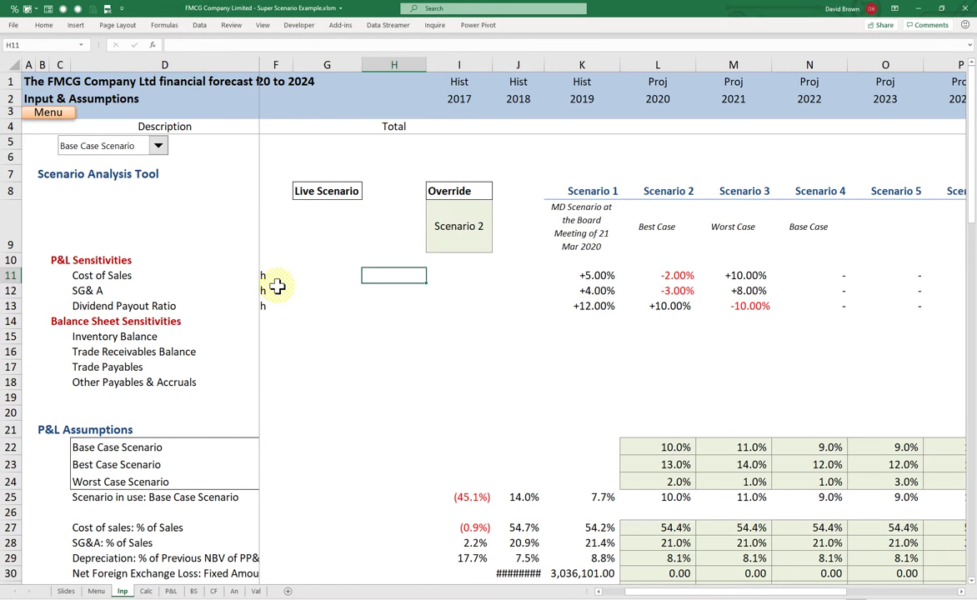
key("Right")
key("Left")
key("Left")
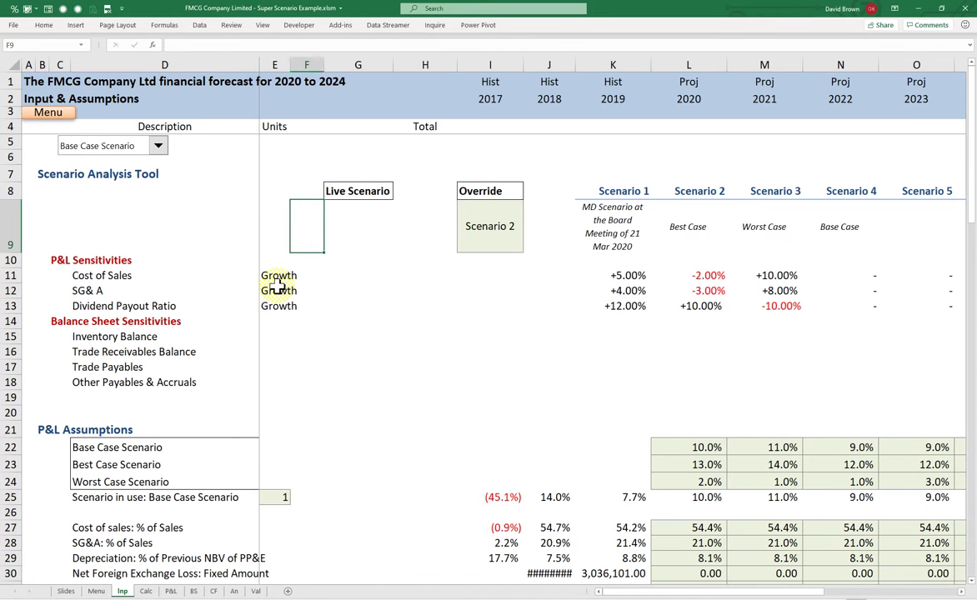
key("Right")
key("Right")
Move the formatted Scenario 2 cell from I9 into the Live Scenario cell G9.
key("ctrl+c")
key("Left")
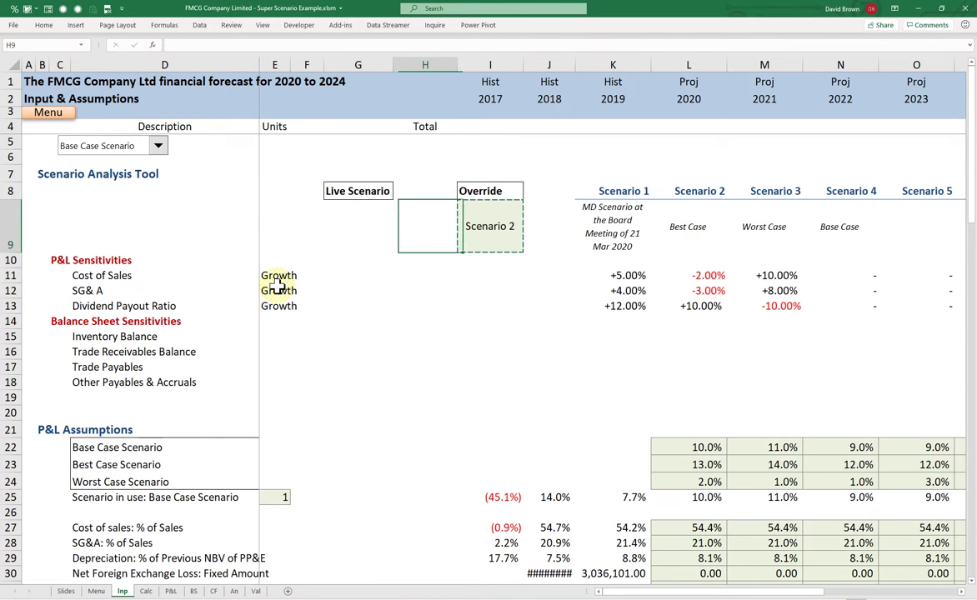
key("Left")
key("Return")
key("Left")
key("Left")
key("Left")
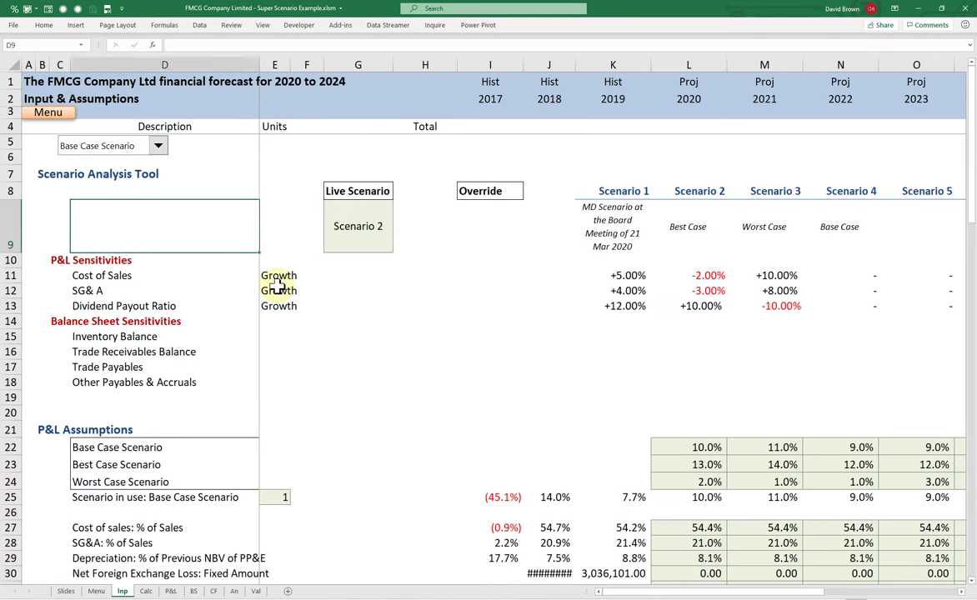
key("Left")
key("Left")
Set the Live Scenario cell G9 to Scenario 1 from its dropdown.
left_click(367, 229)
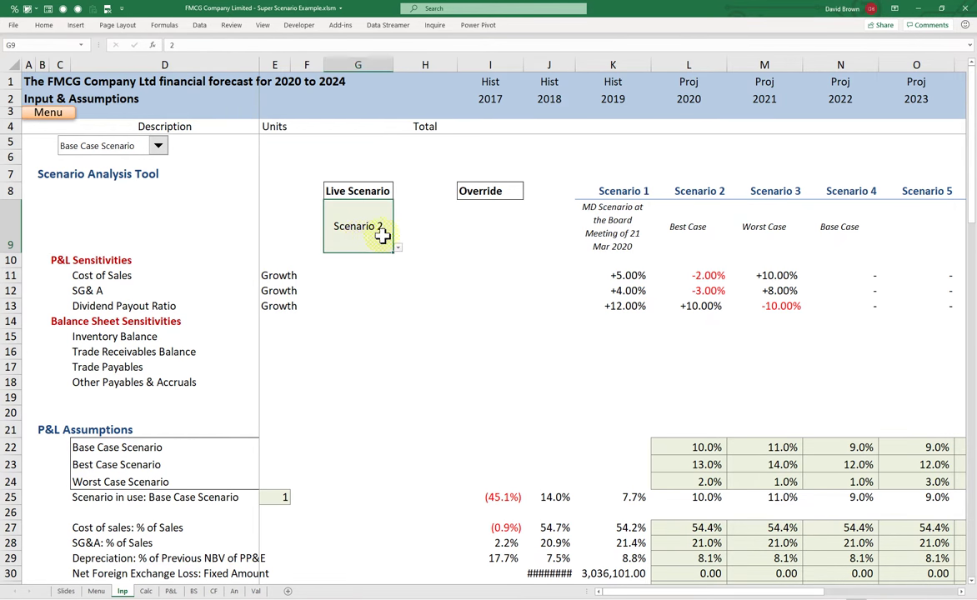
left_click(398, 248)
left_click(375, 258)
left_click(363, 275)
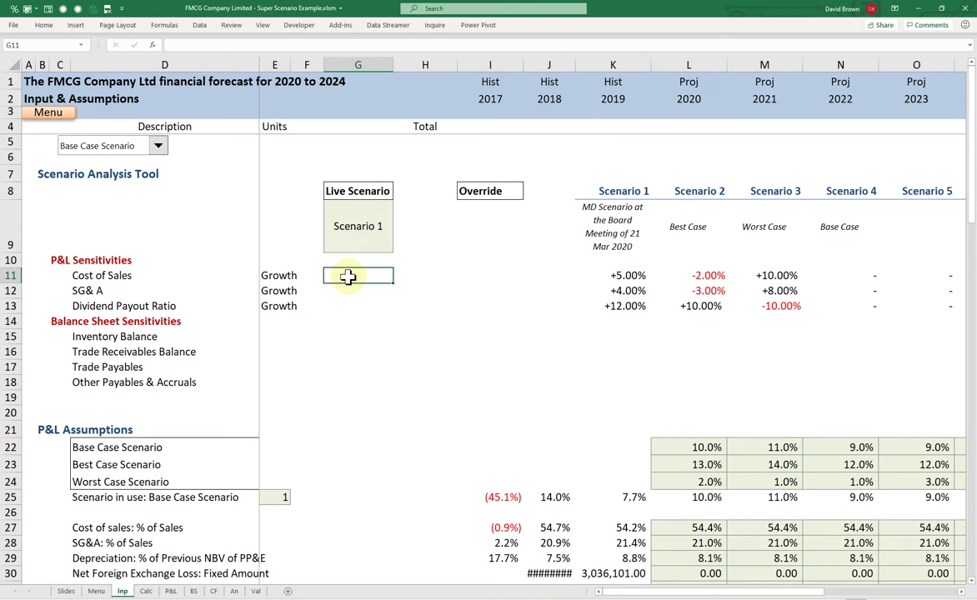
Enter =INDEX(K11:P11,1,$G$9) in G11 to return the live Cost of Sales sensitivity.
type("=inde")
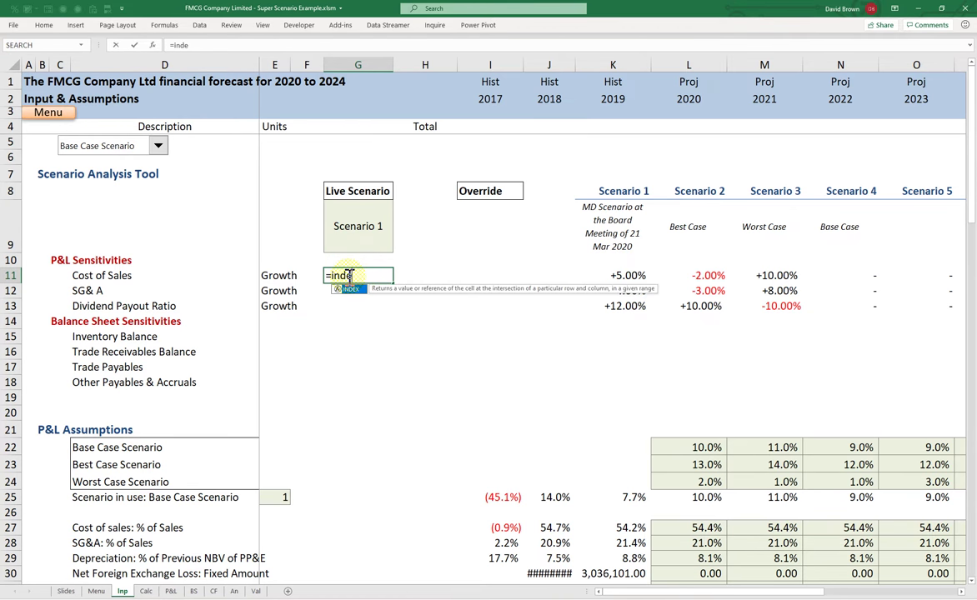
type("x")
key("Tab")
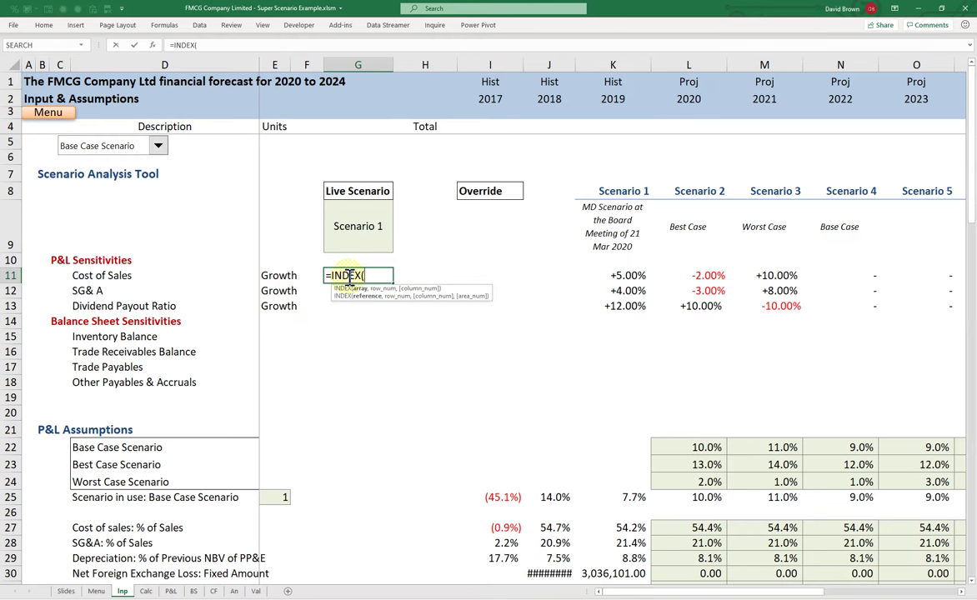
key("Right")
key("Right")
key("Right")
key("Right")
key("shift+Right")
key("shift+Right")
key("shift+Right")
key("shift+Right")
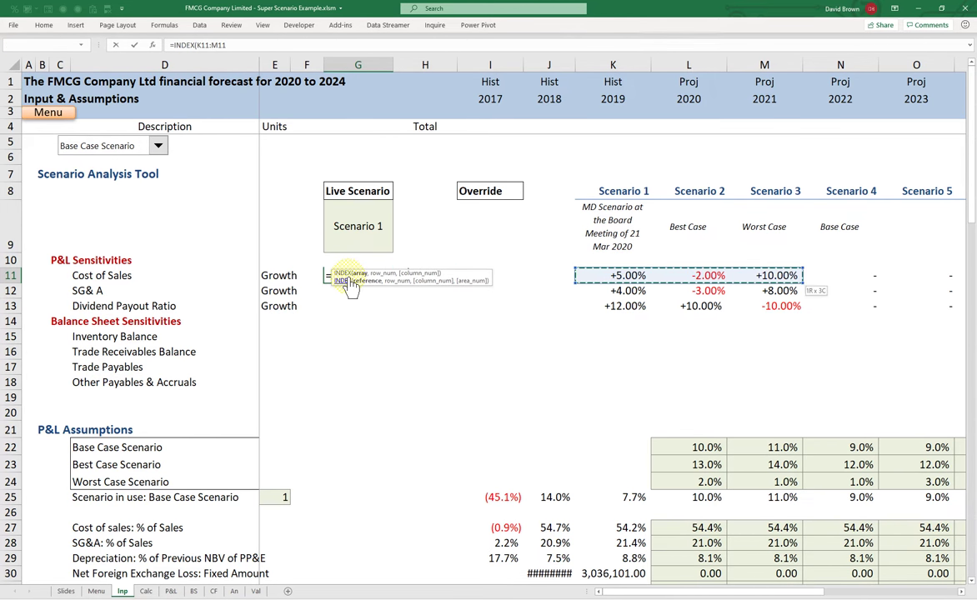
key("shift+Right")
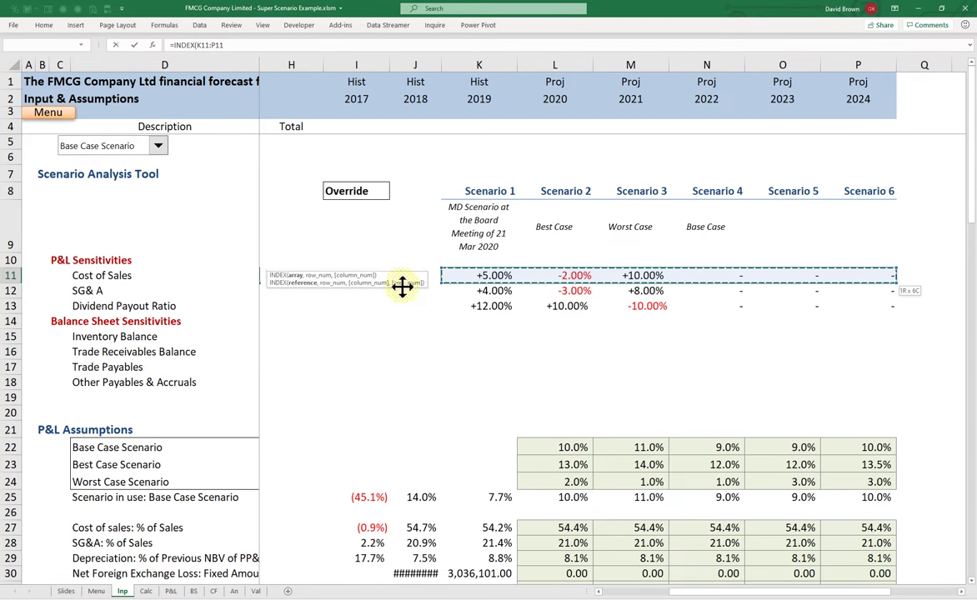
left_click_drag(403, 283, 509, 465)
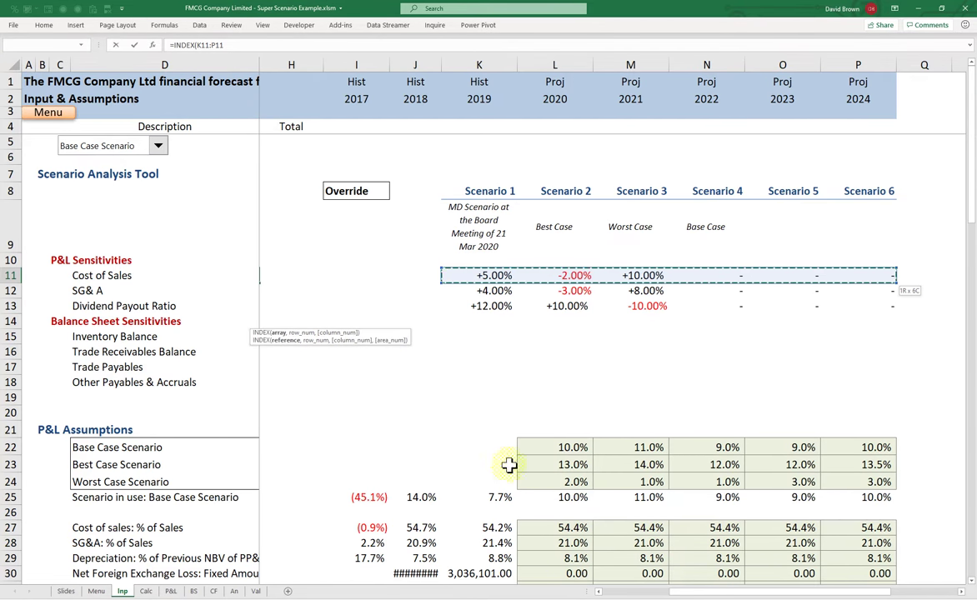
left_click(600, 591)
left_click(599, 590)
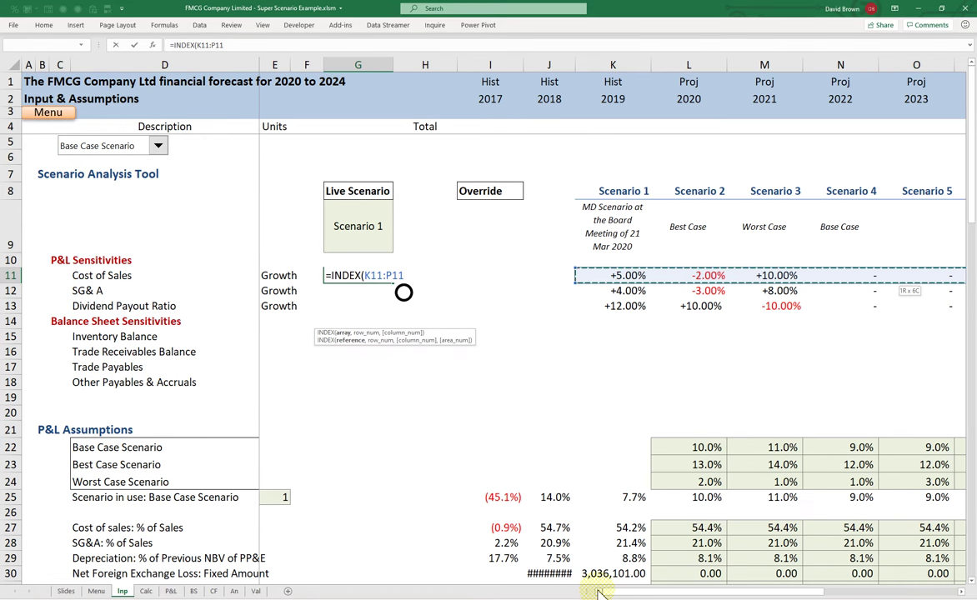
type(",")
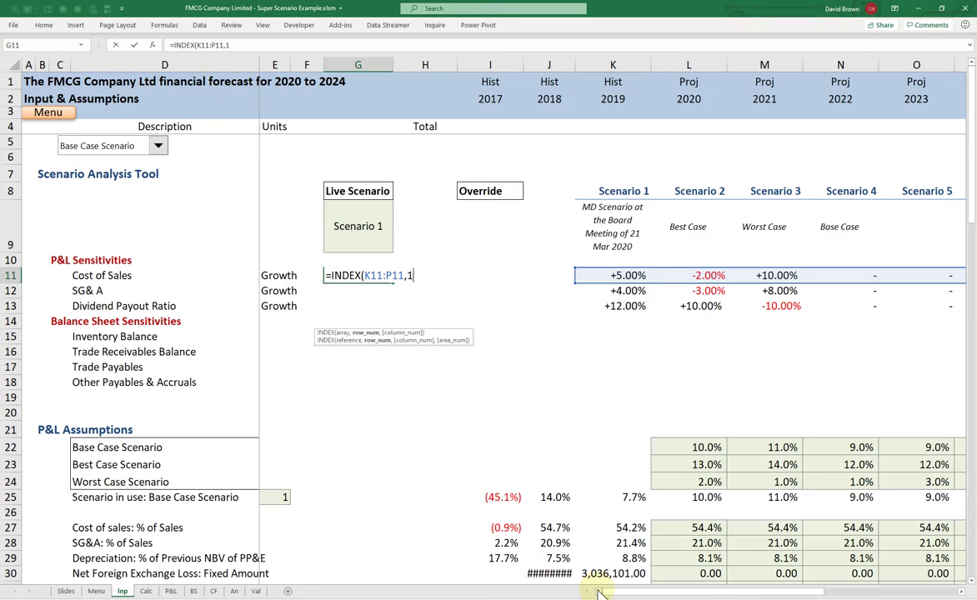
type("1,")
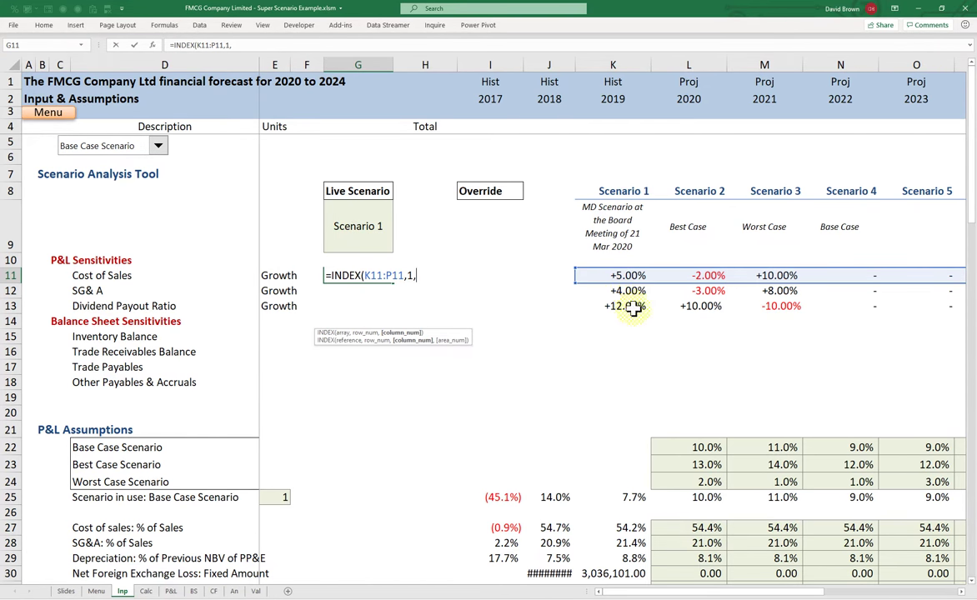
left_click(358, 221)
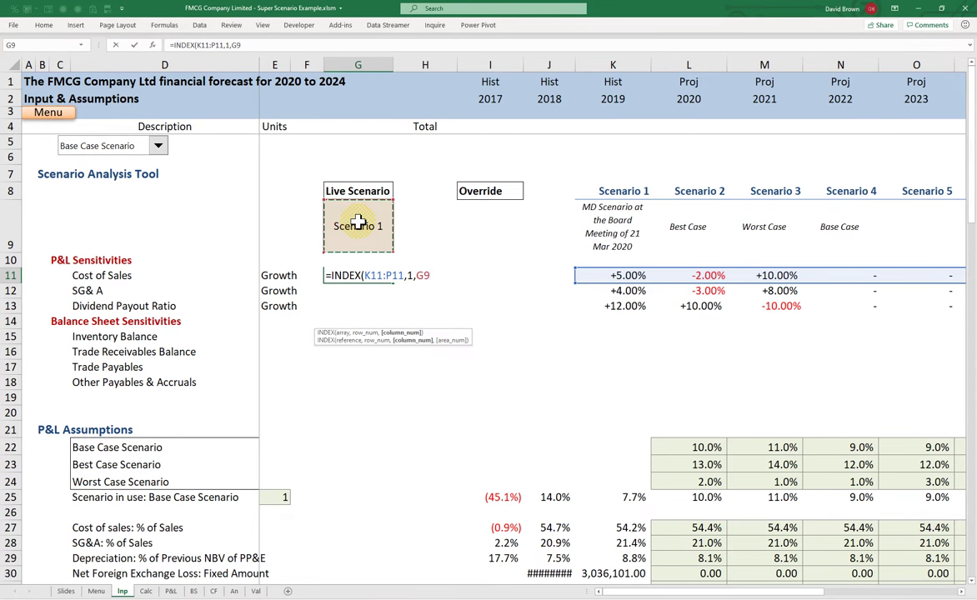
key("F4")
type(")")
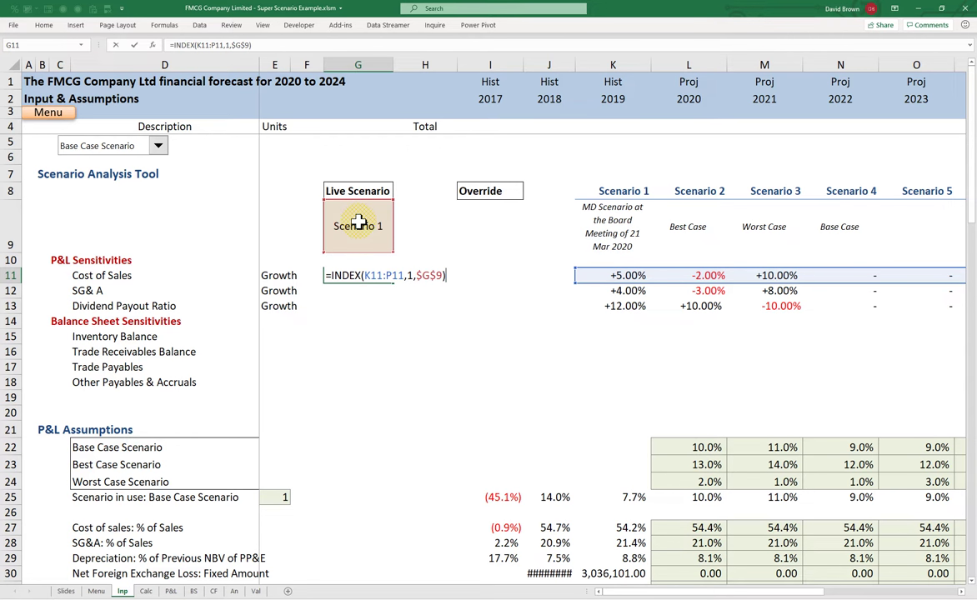
key("ctrl+Return")
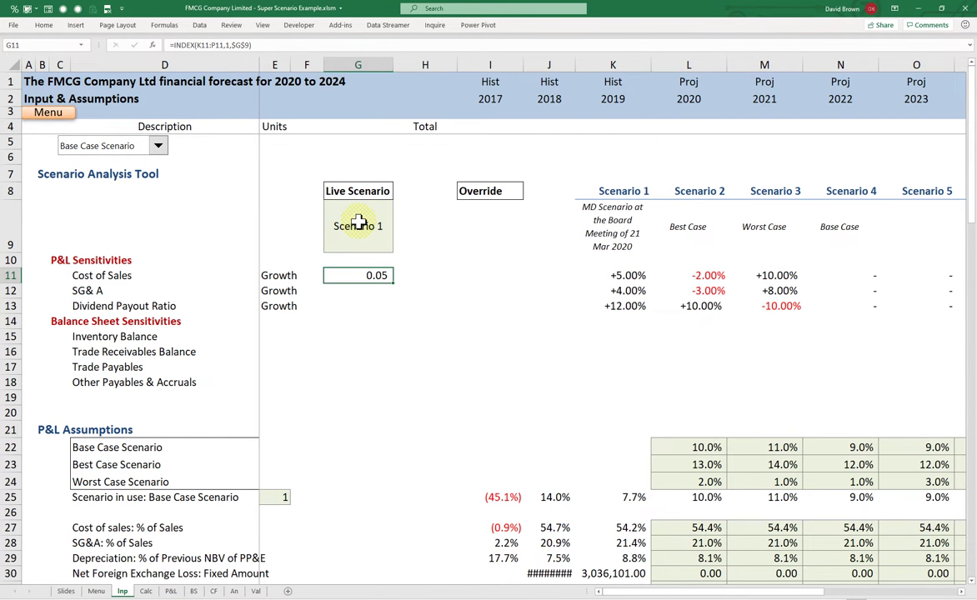
Copy K11's percentage formatting onto G11 with Format Painter.
left_click(575, 273)
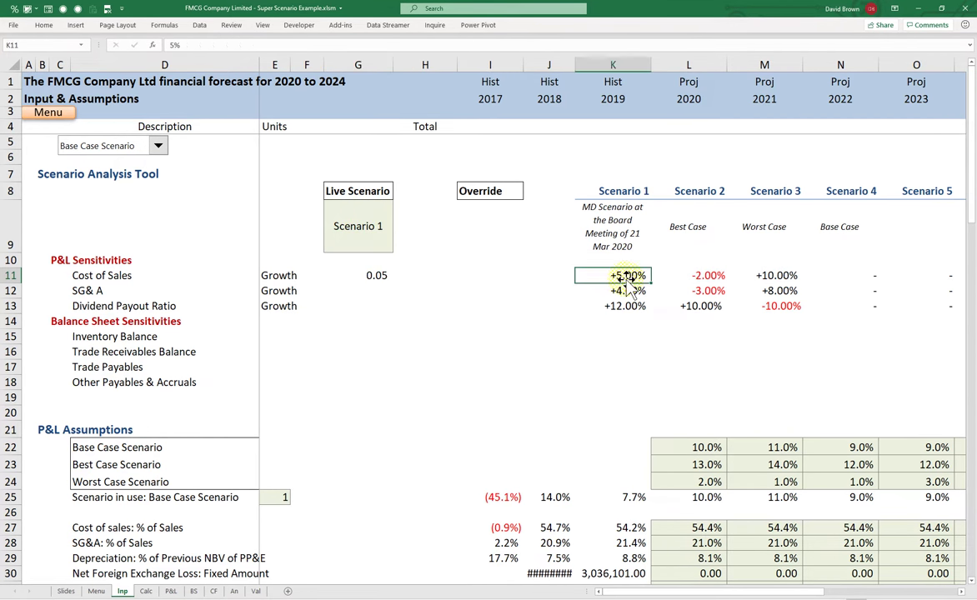
left_click(46, 27)
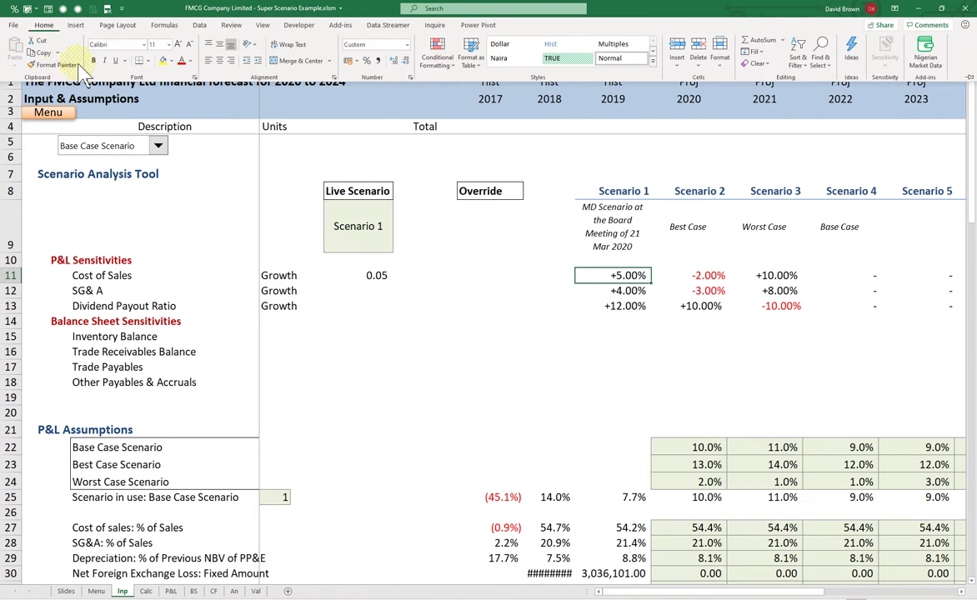
left_click(39, 52)
left_click(373, 280)
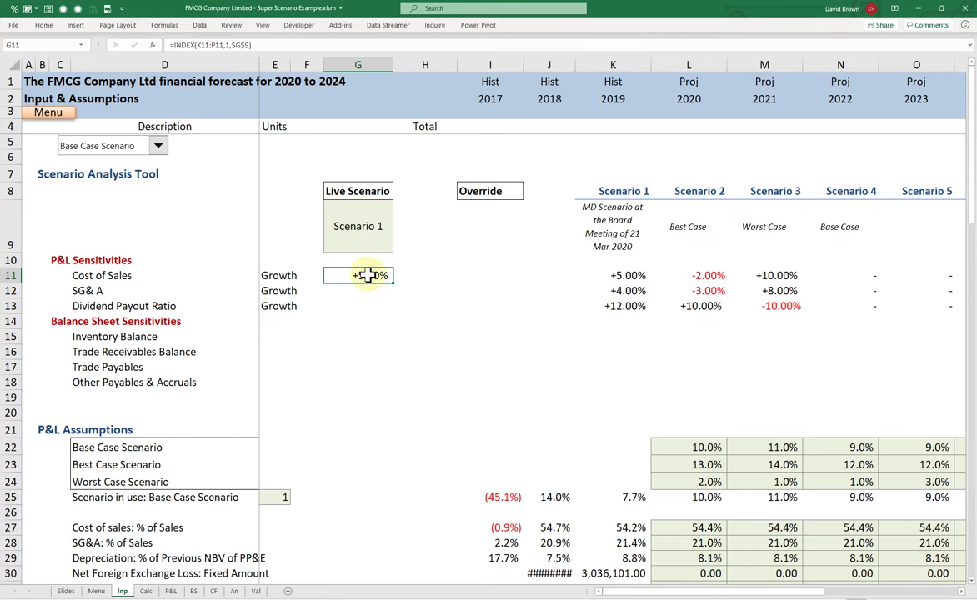
Test the live scenario by switching G9 to Scenario 2, then Scenario 3.
left_click(354, 221)
left_click(398, 250)
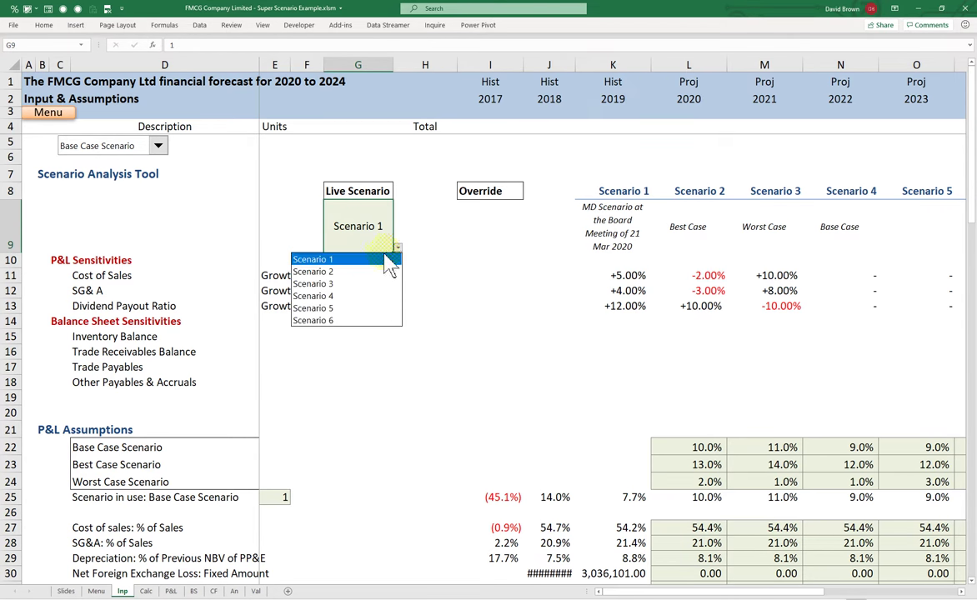
left_click(349, 272)
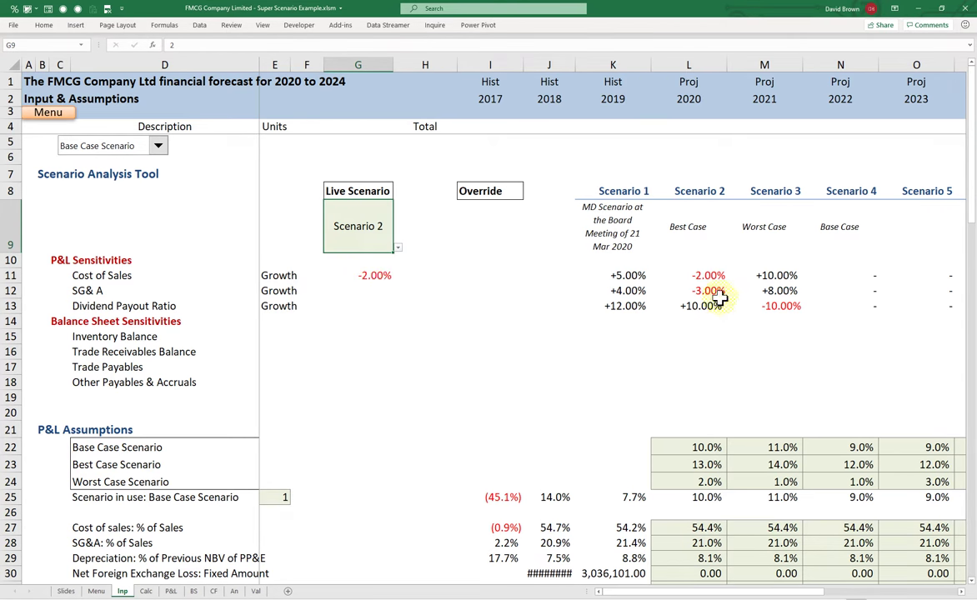
left_click(398, 248)
left_click(339, 284)
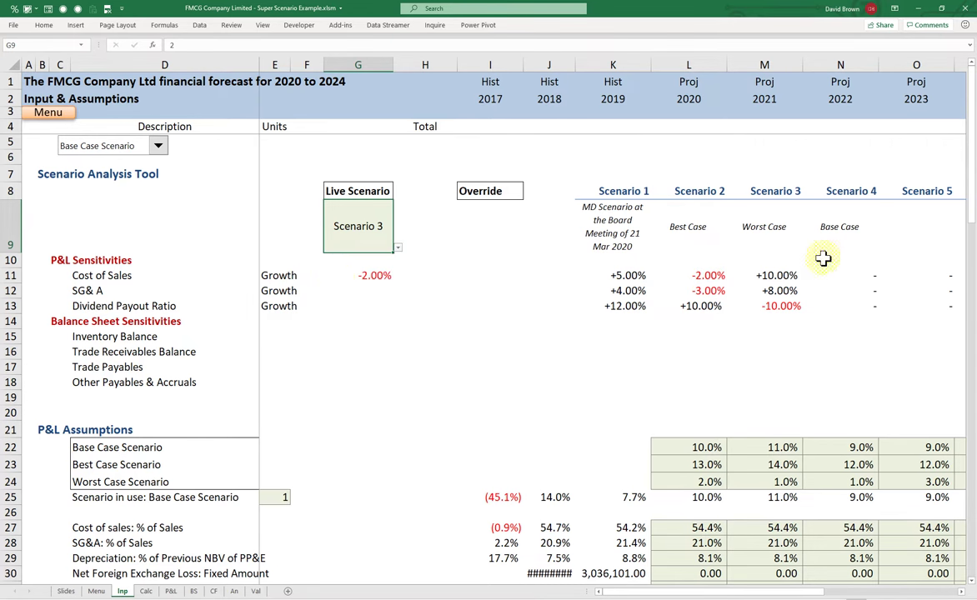
Fill G11's formula down to G13, try Scenarios 4 and 5, then return to Scenario 1.
left_click(381, 278)
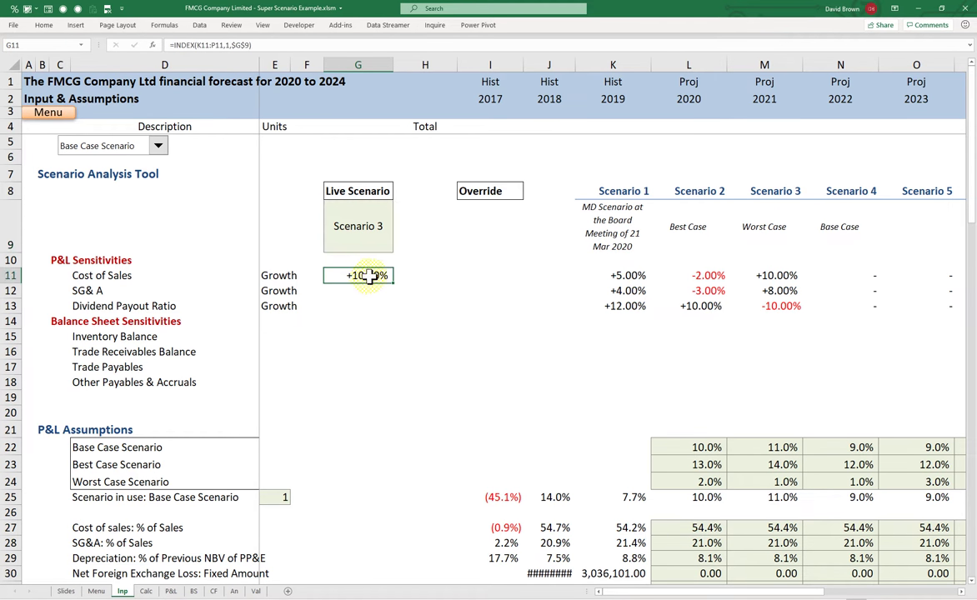
left_click_drag(394, 285, 391, 311)
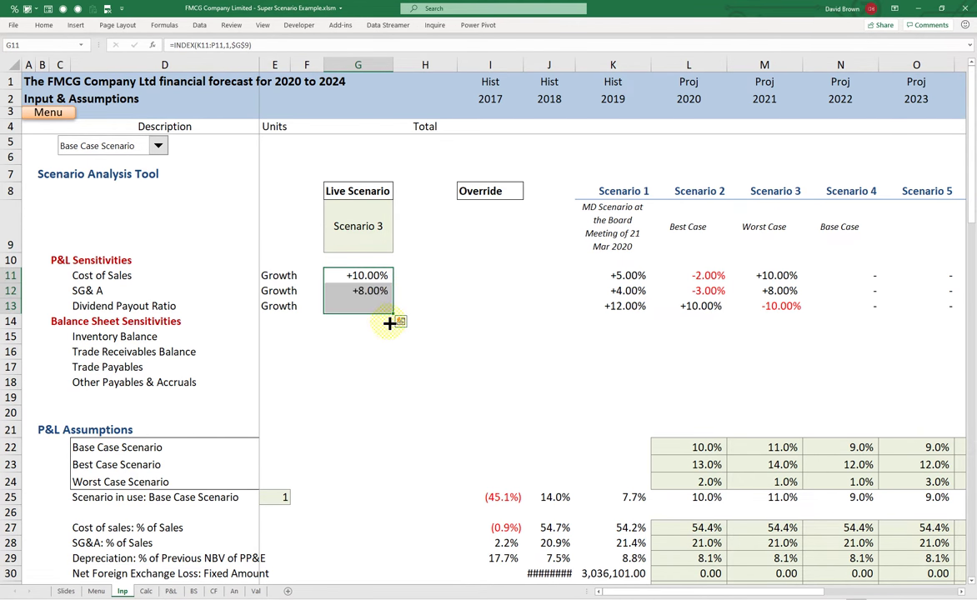
left_click(371, 227)
left_click(398, 249)
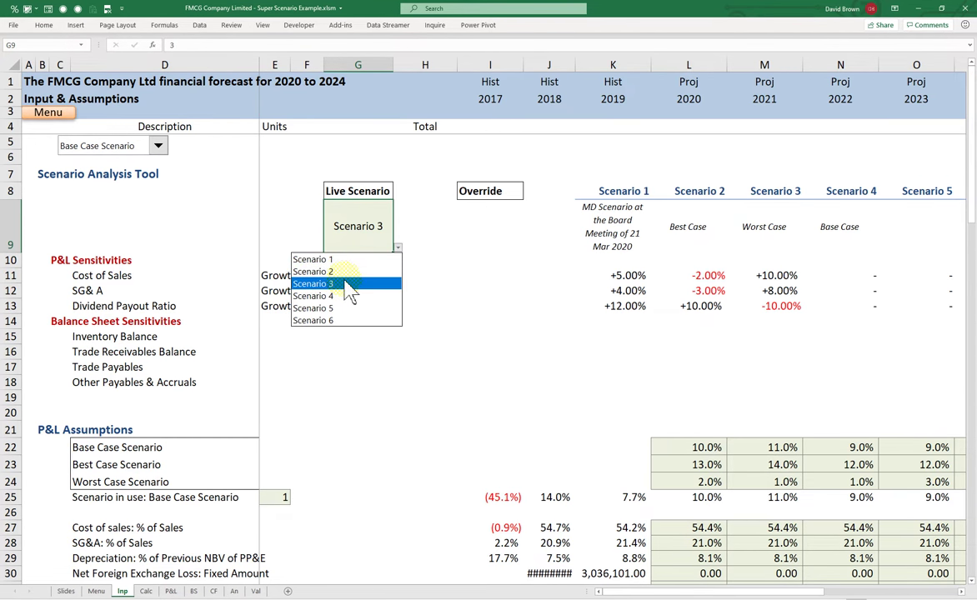
left_click(345, 296)
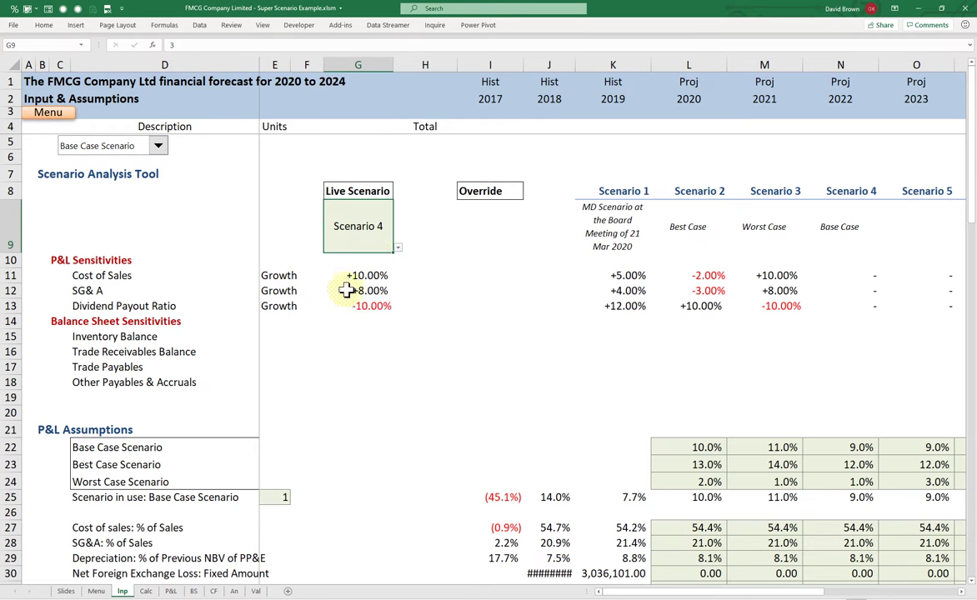
left_click(400, 248)
left_click(360, 309)
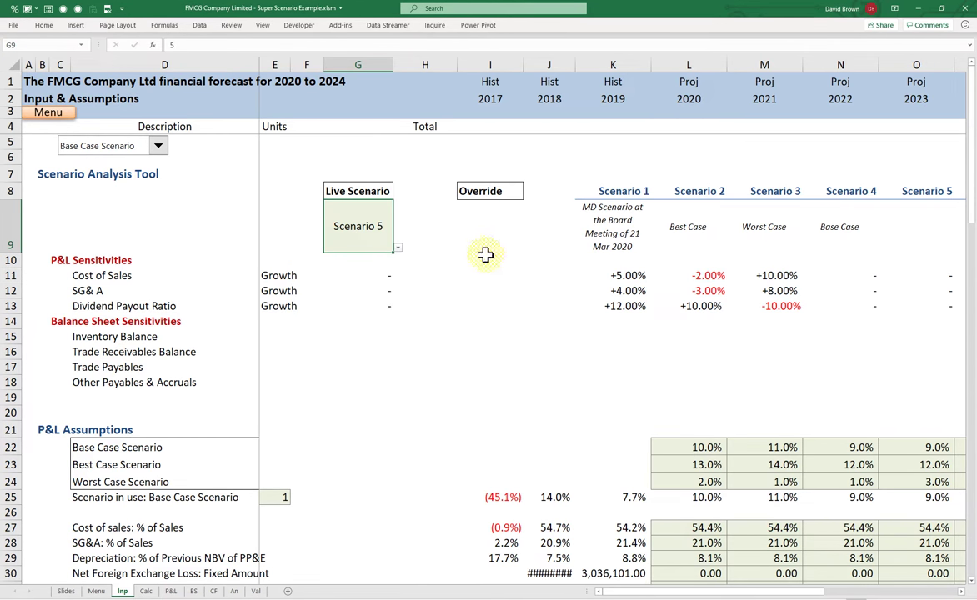
left_click(398, 249)
left_click(343, 260)
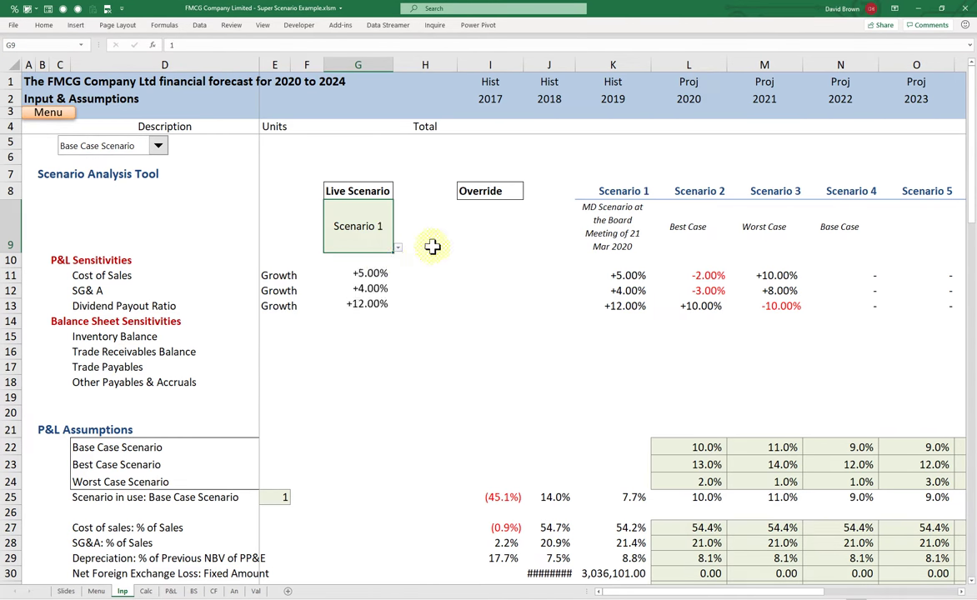
Review the scenario descriptions in row 9, then select all of row 10.
left_click(688, 220)
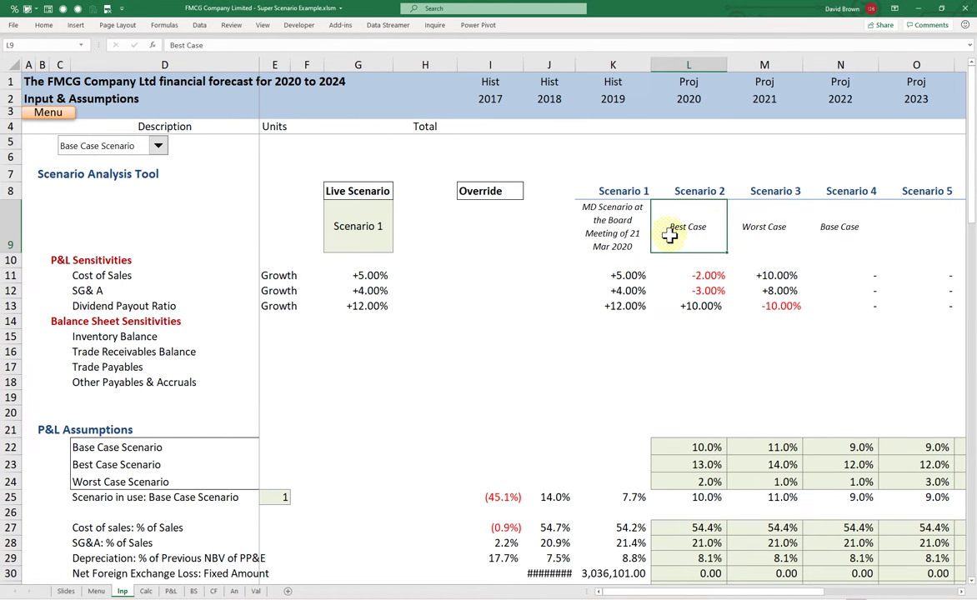
left_click(373, 275)
key("Up")
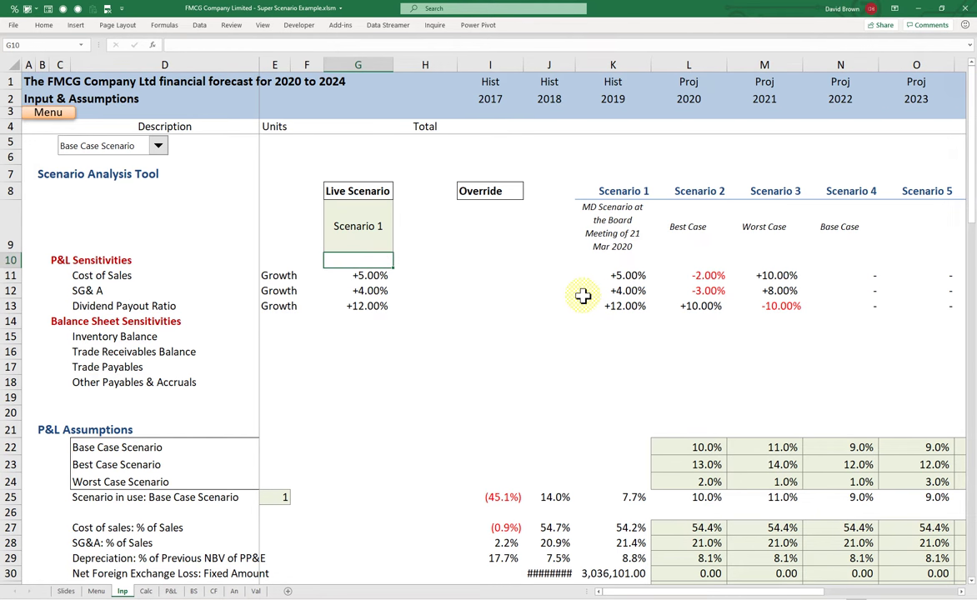
key("Up")
key("Right")
key("Right")
key("Right")
key("Right")
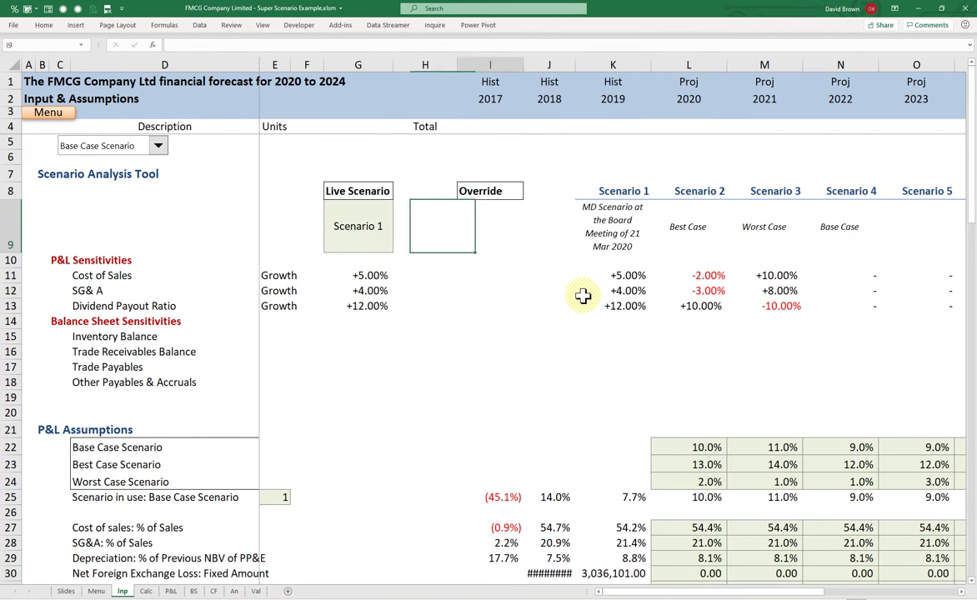
key("Left")
key("Left")
key("Left")
key("Left")
key("Left")
key("Left")
key("Left")
key("Left")
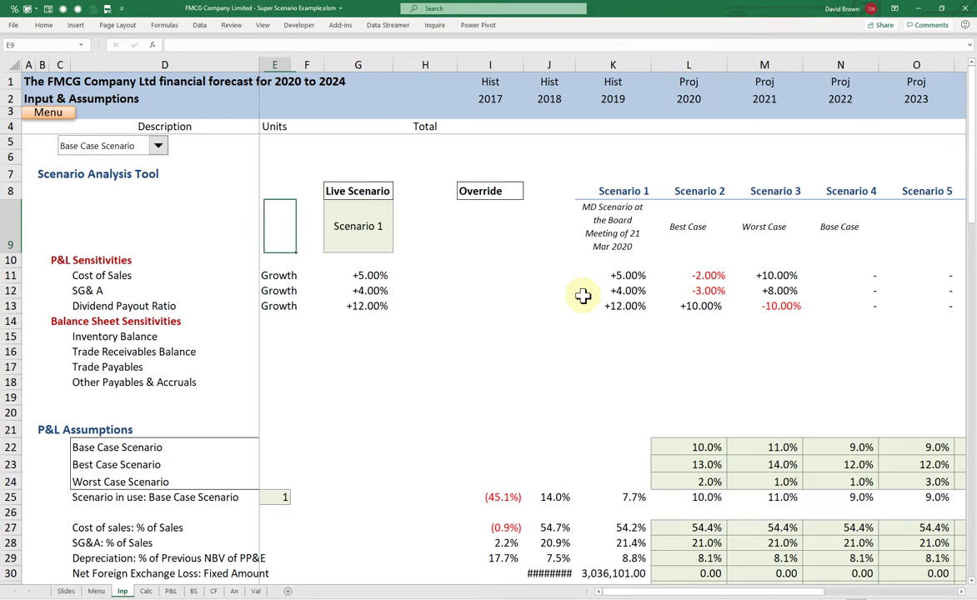
key("Right")
key("Right")
key("Right")
key("Right")
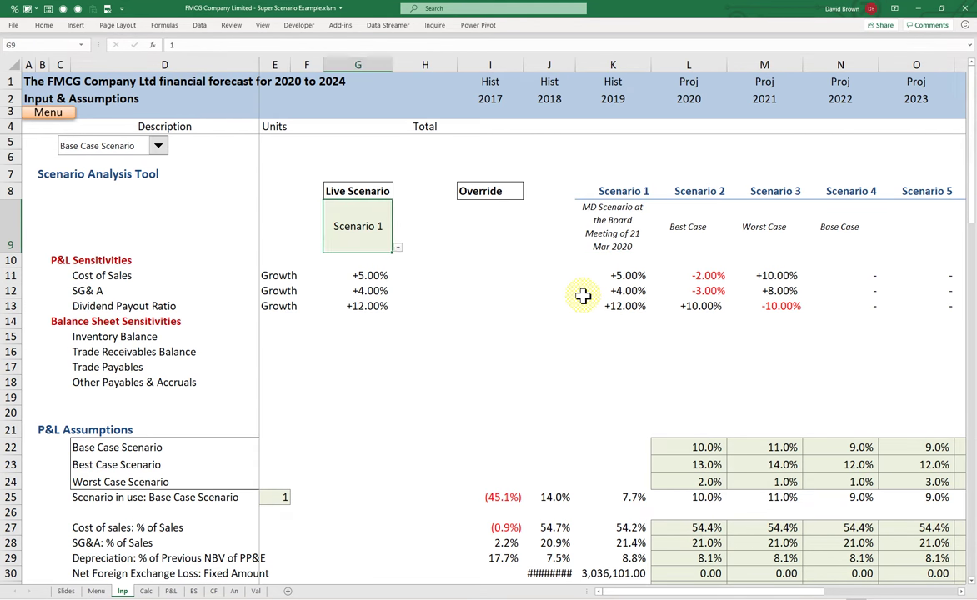
key("Down")
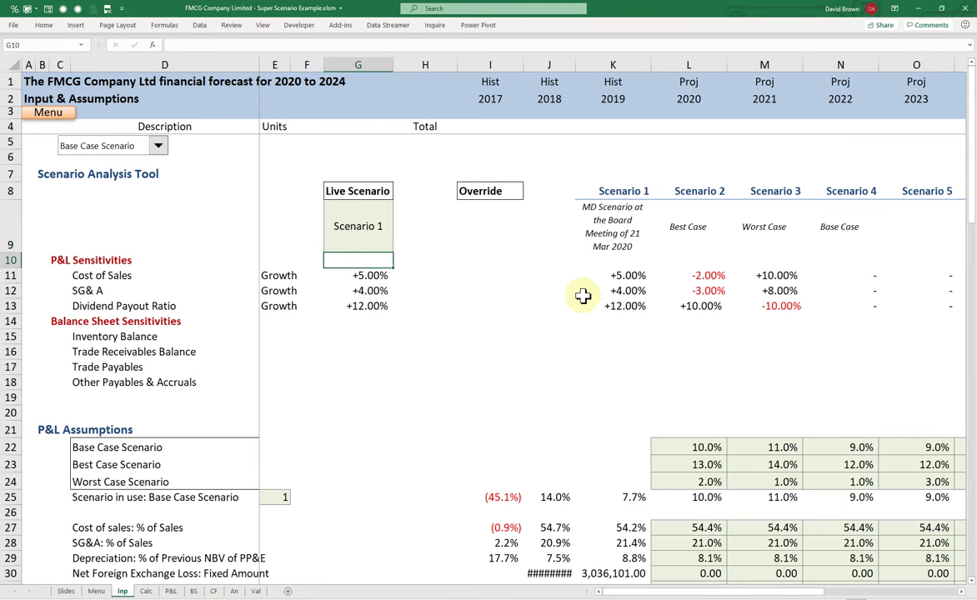
key("shift+space")
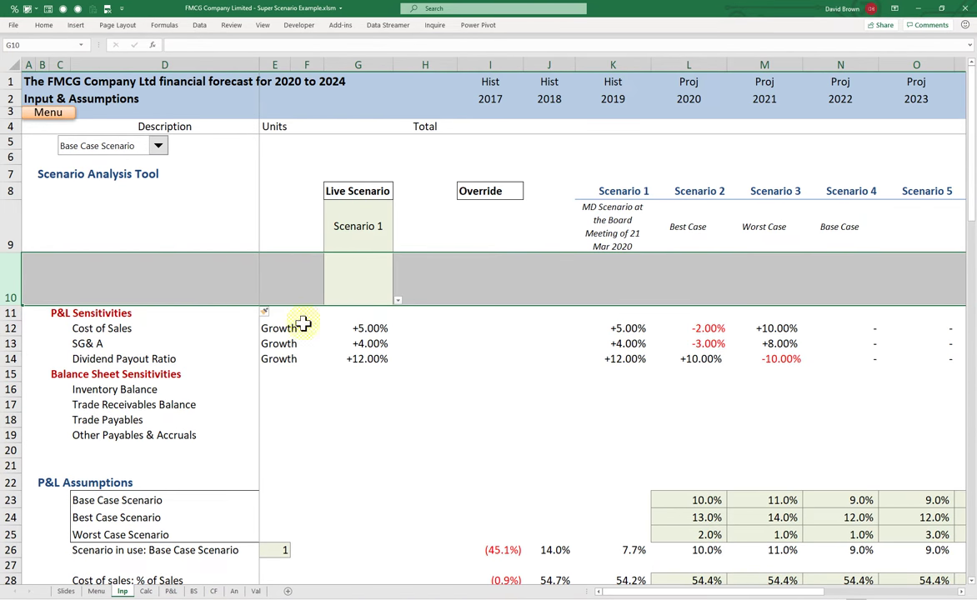
Dismiss the inserted row's formatting options and select G10.
left_click(265, 311)
left_click(240, 350)
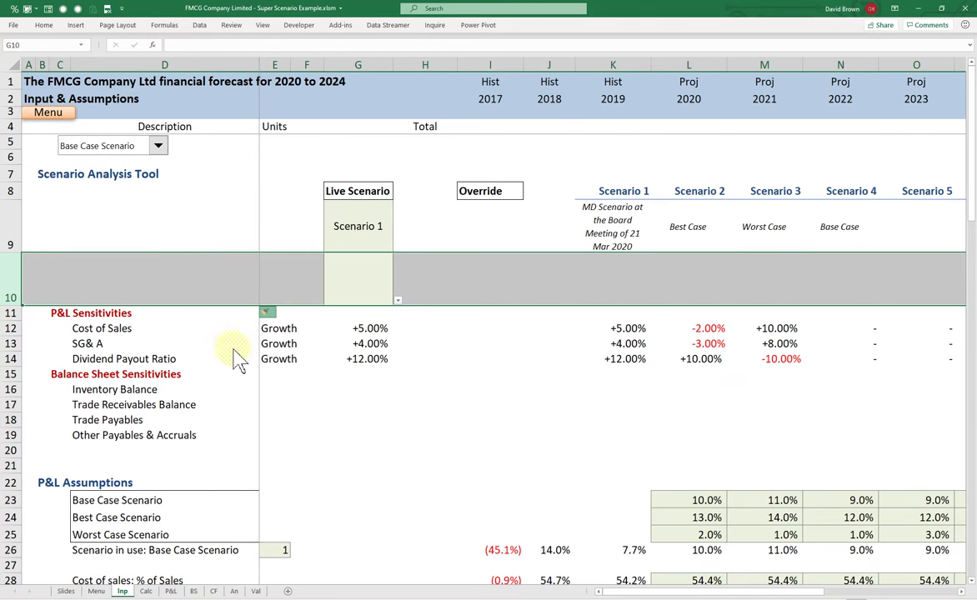
left_click(367, 272)
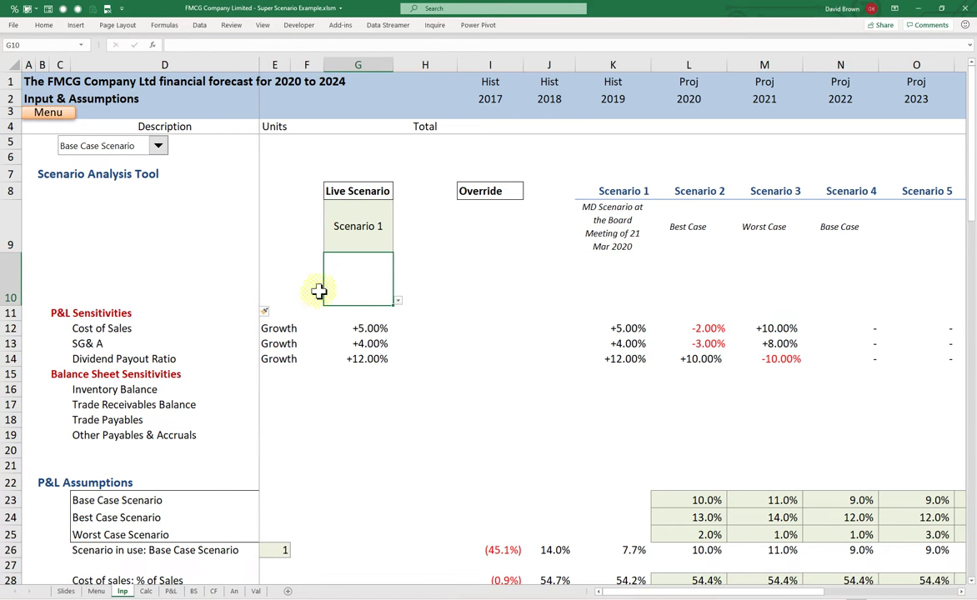
left_click_drag(88, 272, 358, 279)
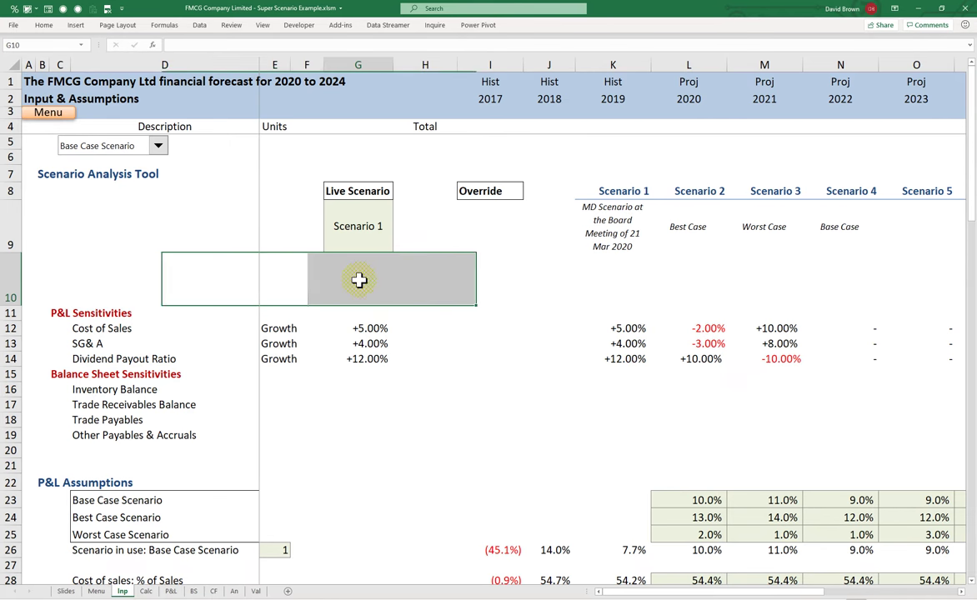
left_click(358, 279)
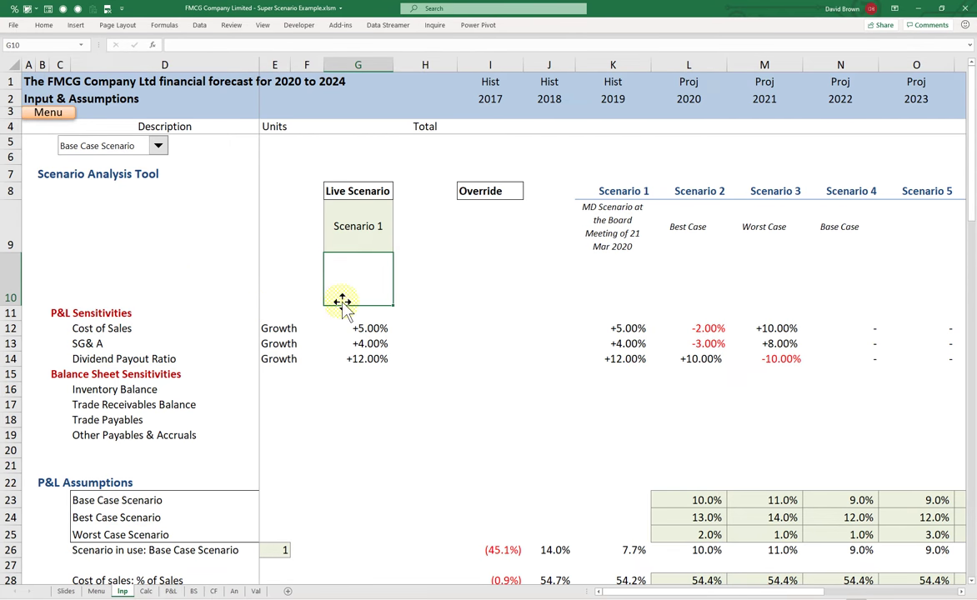
Enter =INDEX(K9:P9,1,$G$9) in G10 to show the live scenario's description.
type("=")
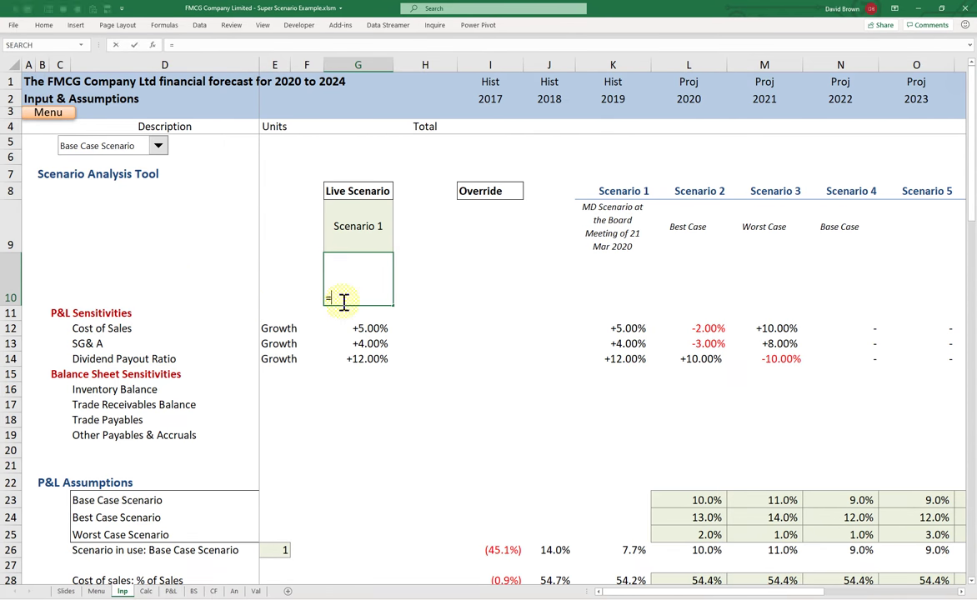
type("inde")
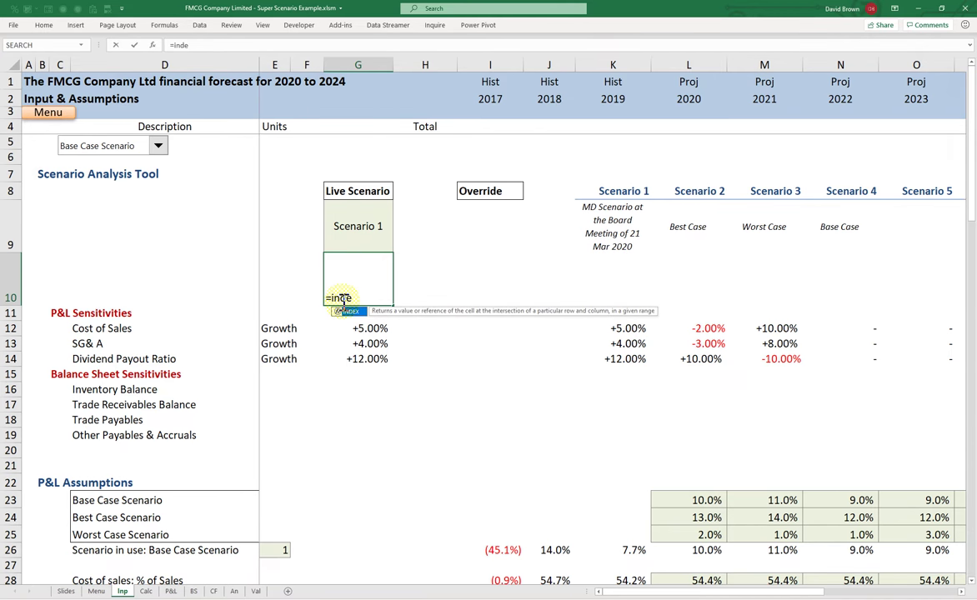
type("x(")
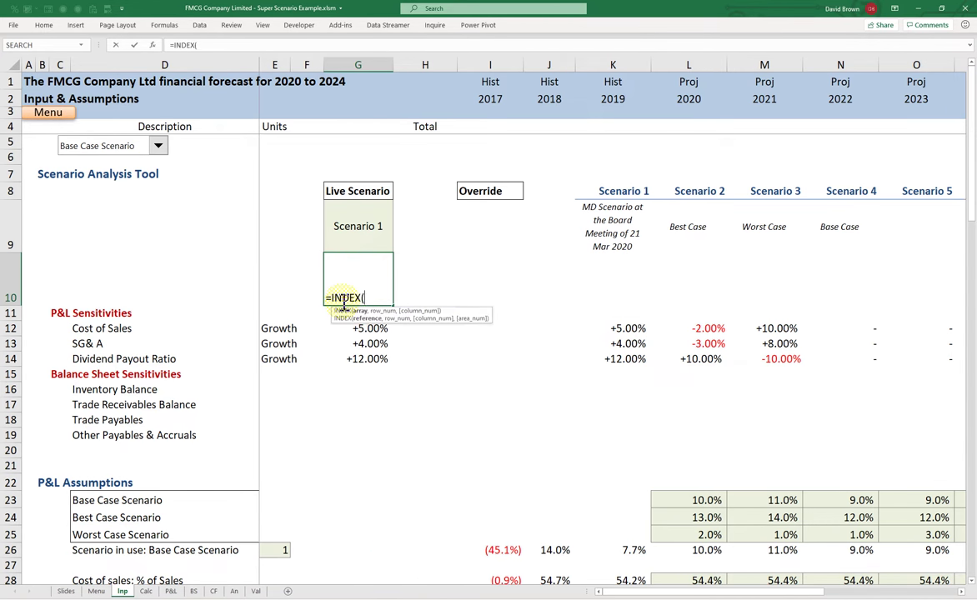
key("Right")
key("Right")
key("Up")
key("Right")
key("Right")
key("shift+Right")
key("shift+Right")
key("shift+Right")
key("shift+Right")
key("shift+Right")
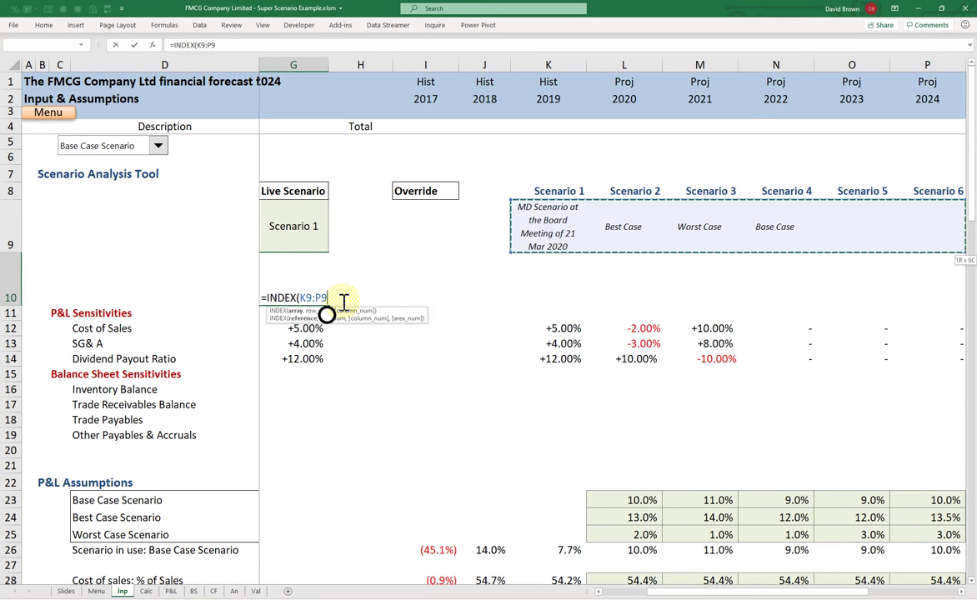
type(",")
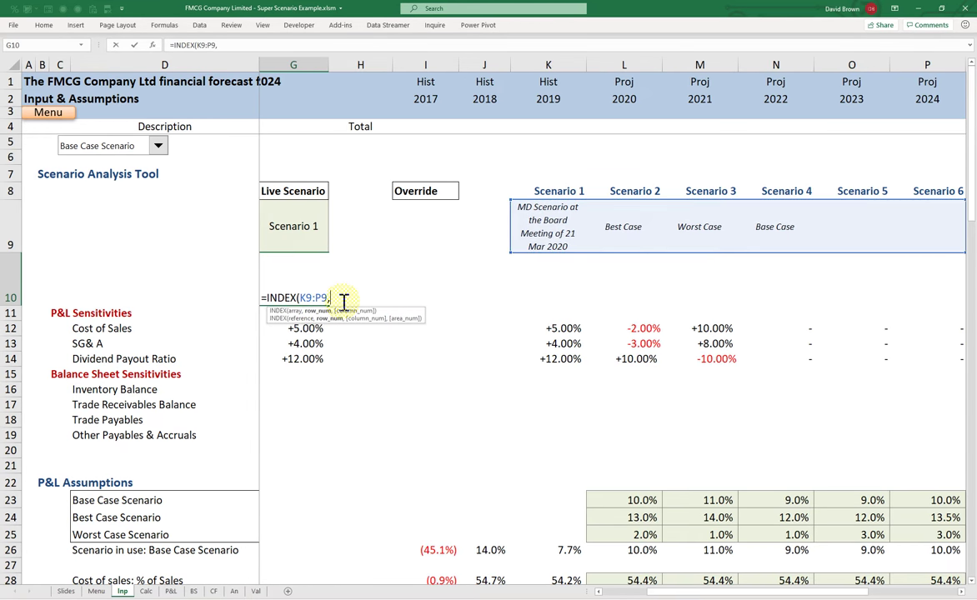
type("1,")
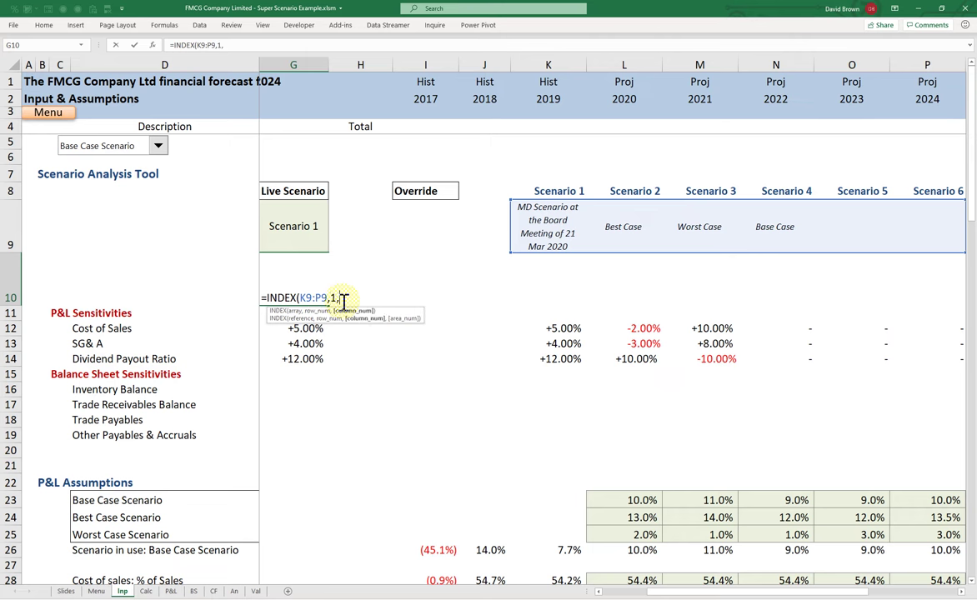
key("Up")
key("Left")
key("Left")
key("Right")
key("Right")
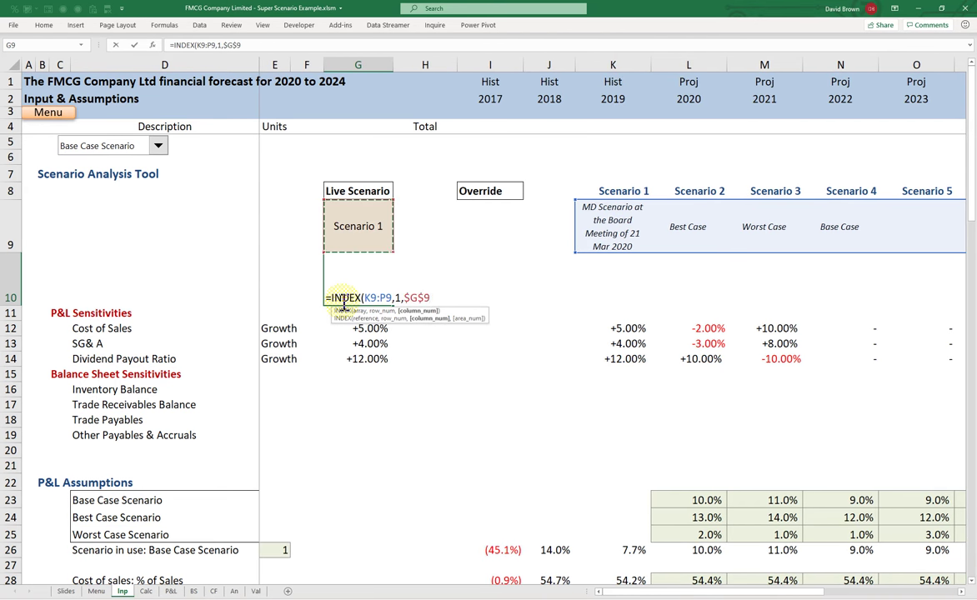
type(")")
key("Return")
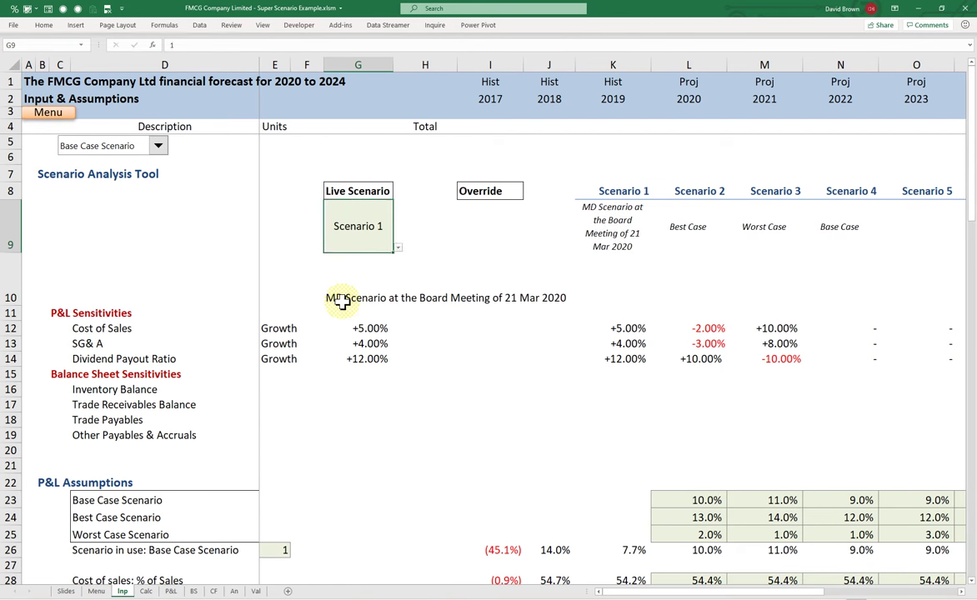
Copy K9's italic wrapped formatting onto G10 with Format Painter.
left_click(339, 298)
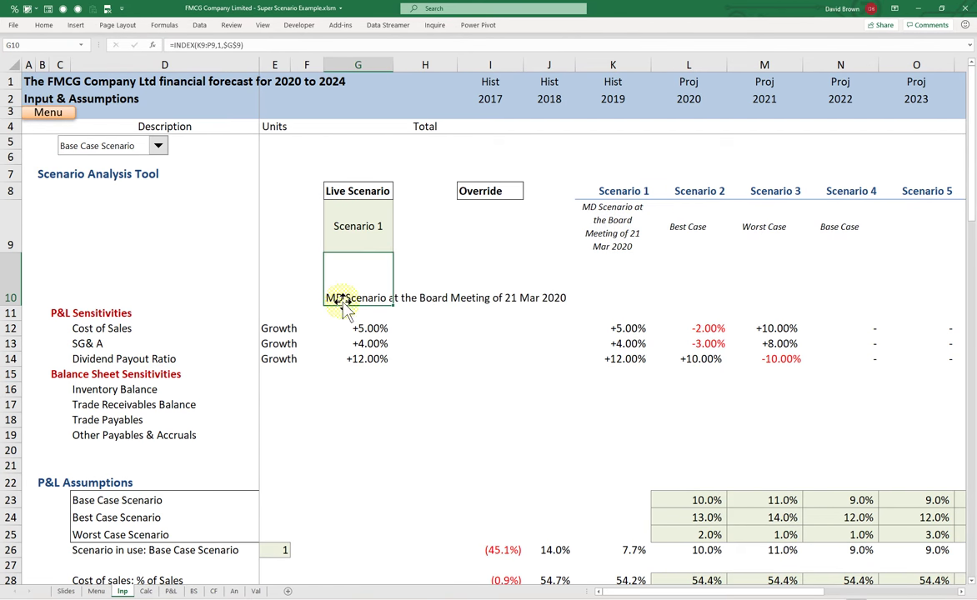
left_click(578, 215)
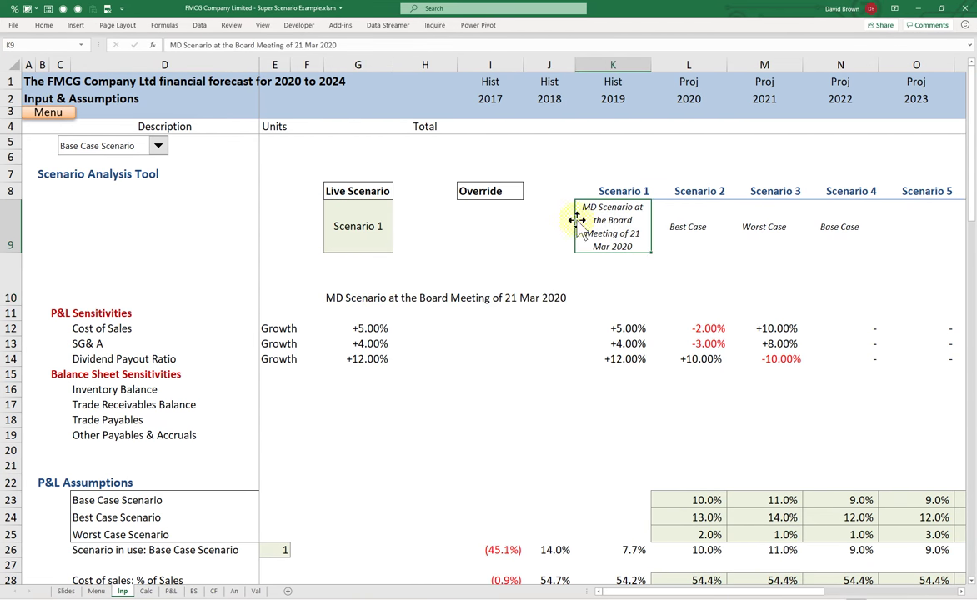
left_click(43, 24)
left_click(55, 52)
left_click(48, 60)
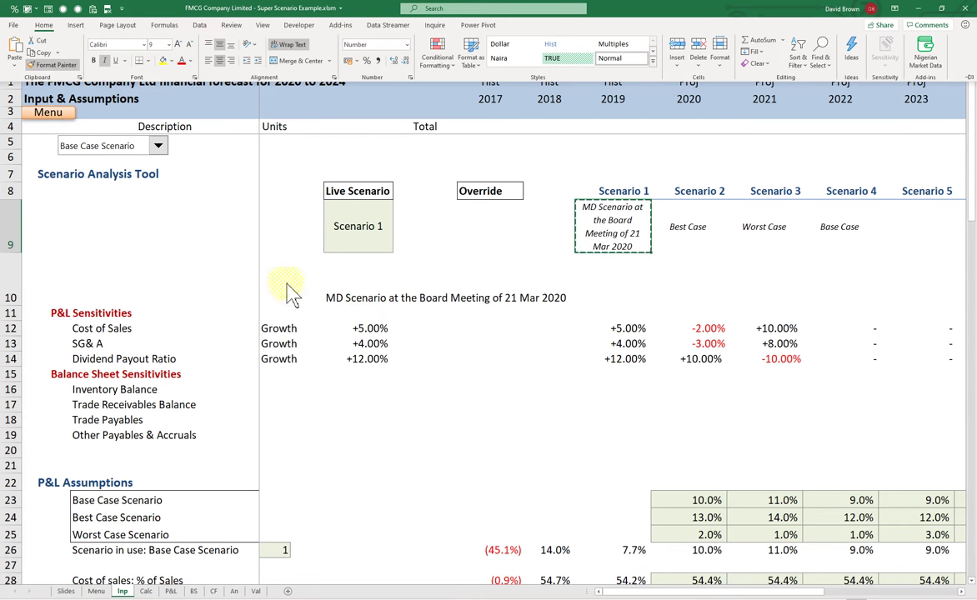
left_click(358, 275)
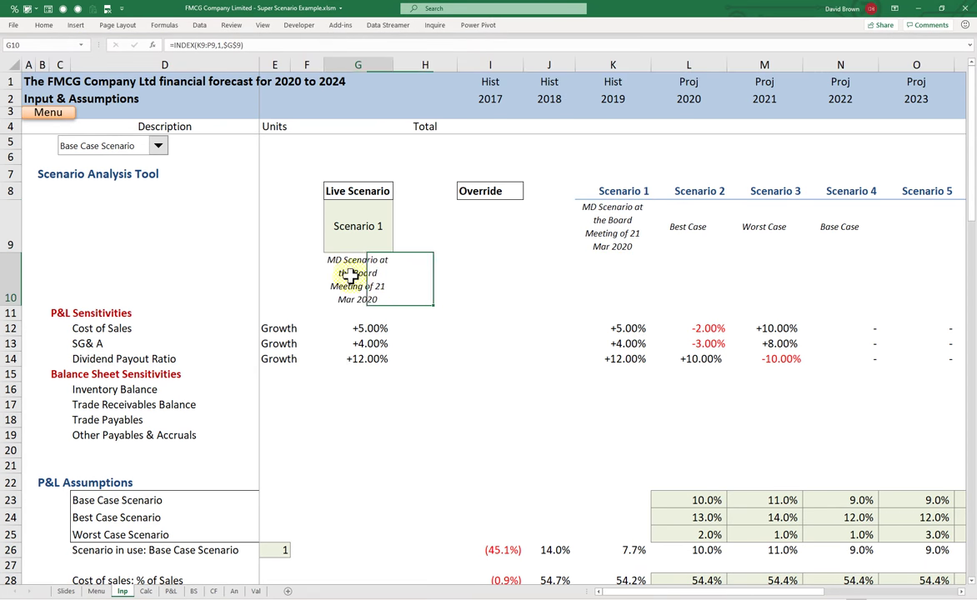
Check G10 follows G9 by switching to Scenario 4, then 3, then back to 1.
left_click(367, 232)
left_click(397, 248)
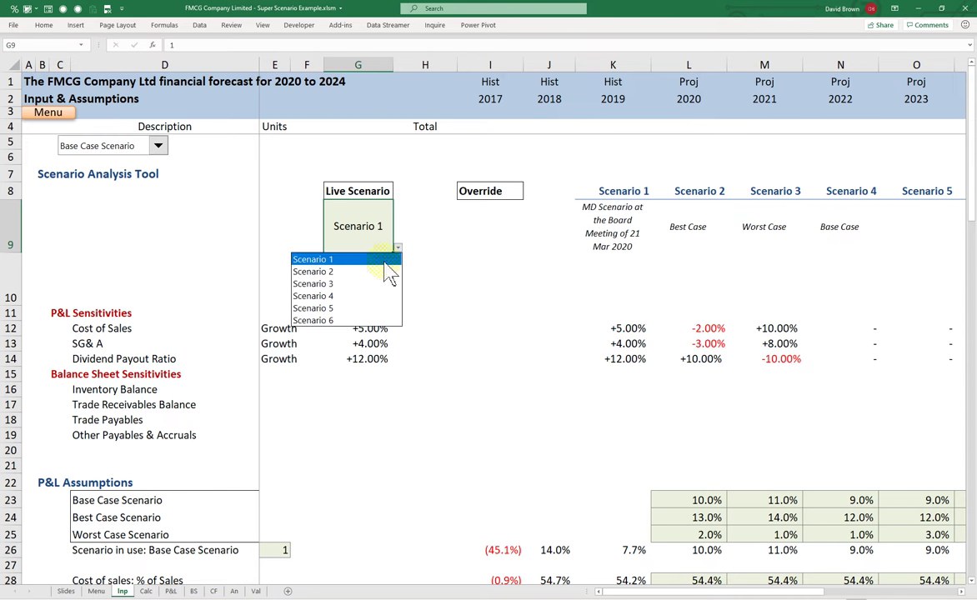
key("Down")
key("Down")
key("Down")
key("Return")
left_click(398, 248)
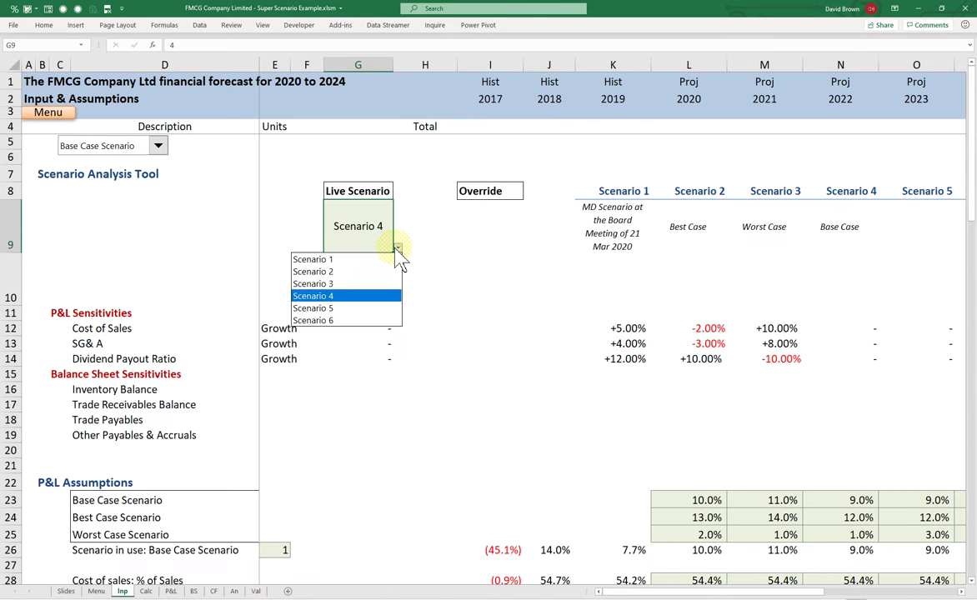
key("Up")
key("Return")
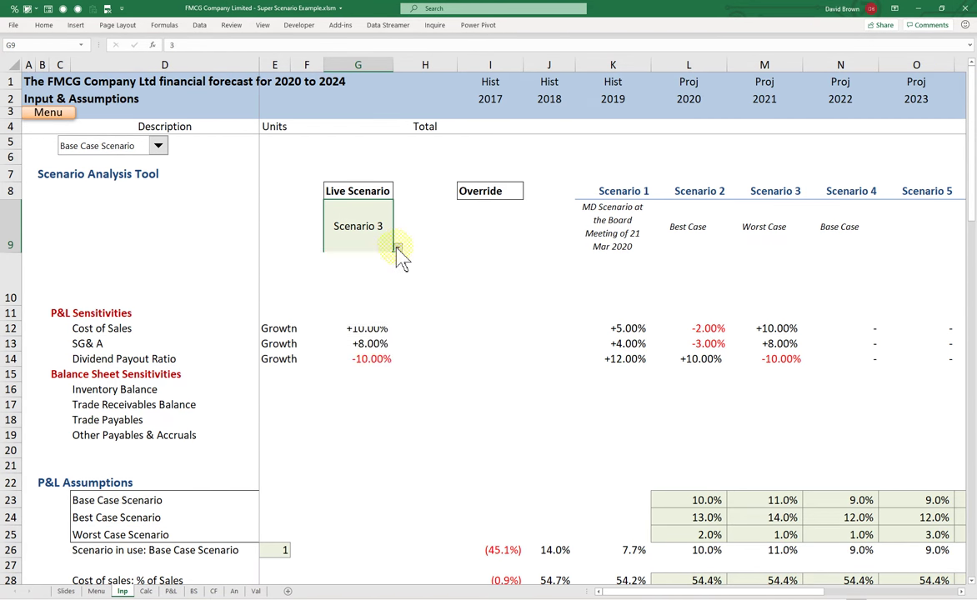
left_click(397, 248)
left_click(390, 254)
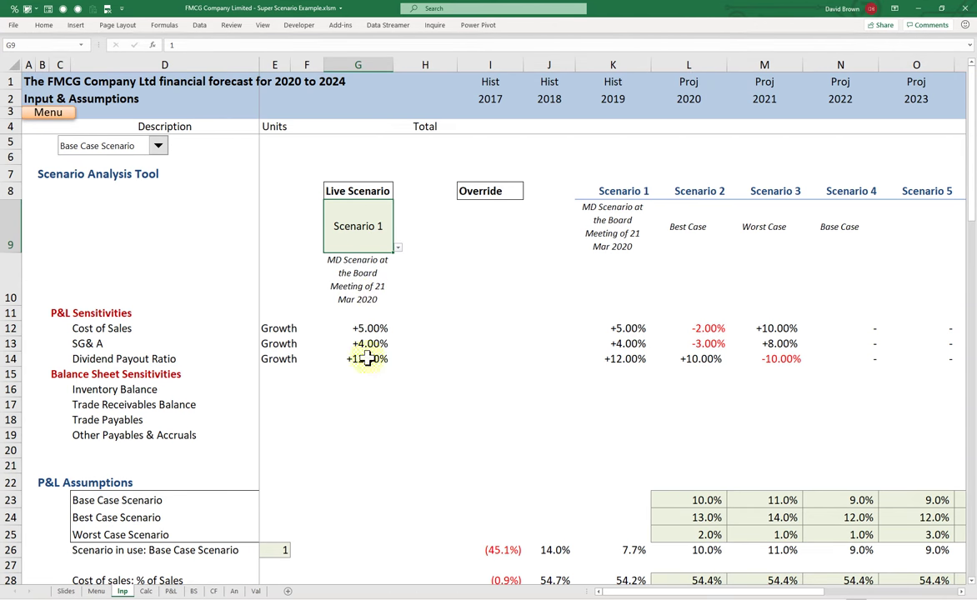
left_click(379, 328)
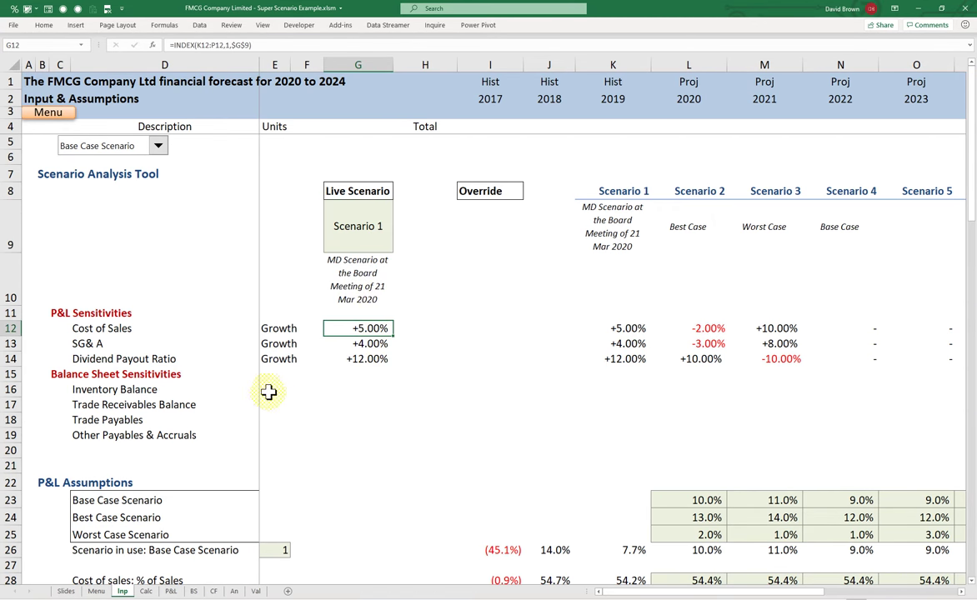
Check the INDEX formulas for Cost of Sales, SG&A and Dividend Payout in G12:G14.
left_click_drag(269, 390, 267, 437)
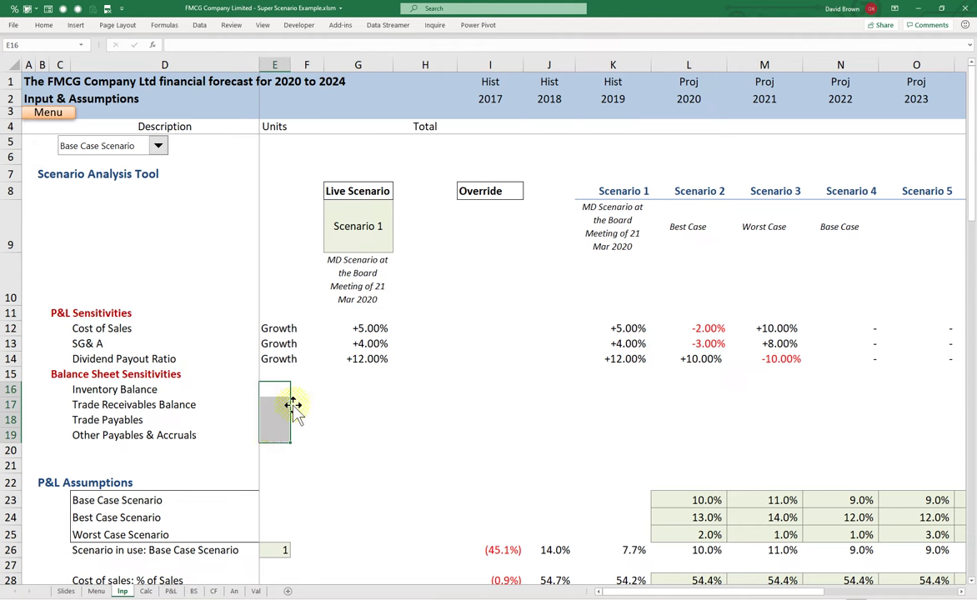
left_click(358, 328)
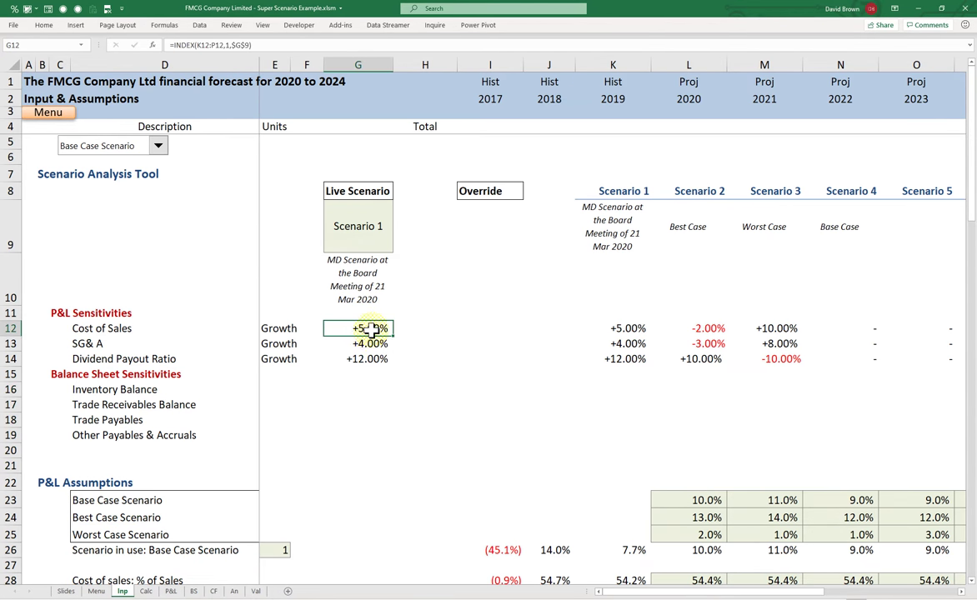
left_click_drag(369, 330, 375, 360)
left_click(375, 328)
left_click(360, 344)
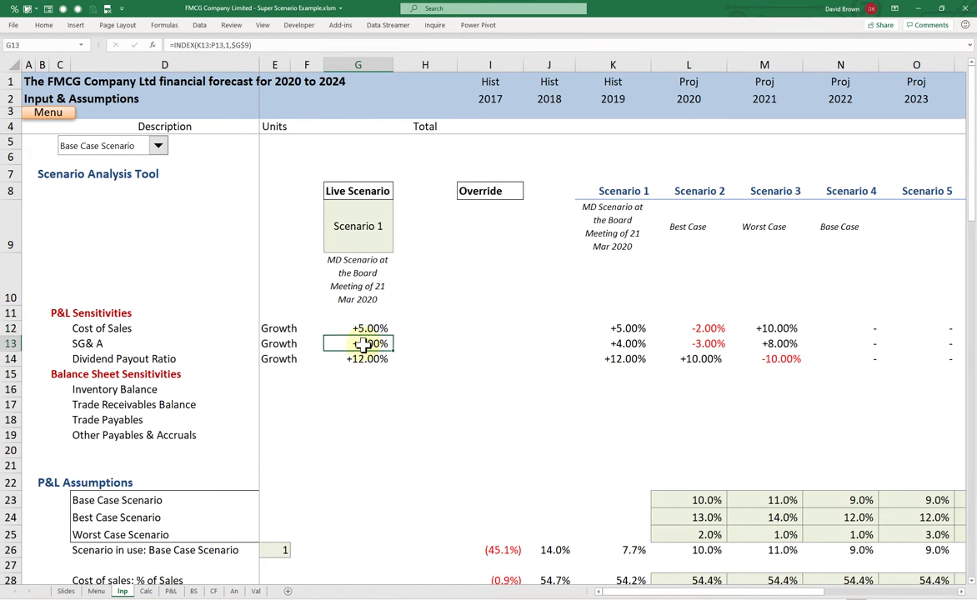
left_click(364, 359)
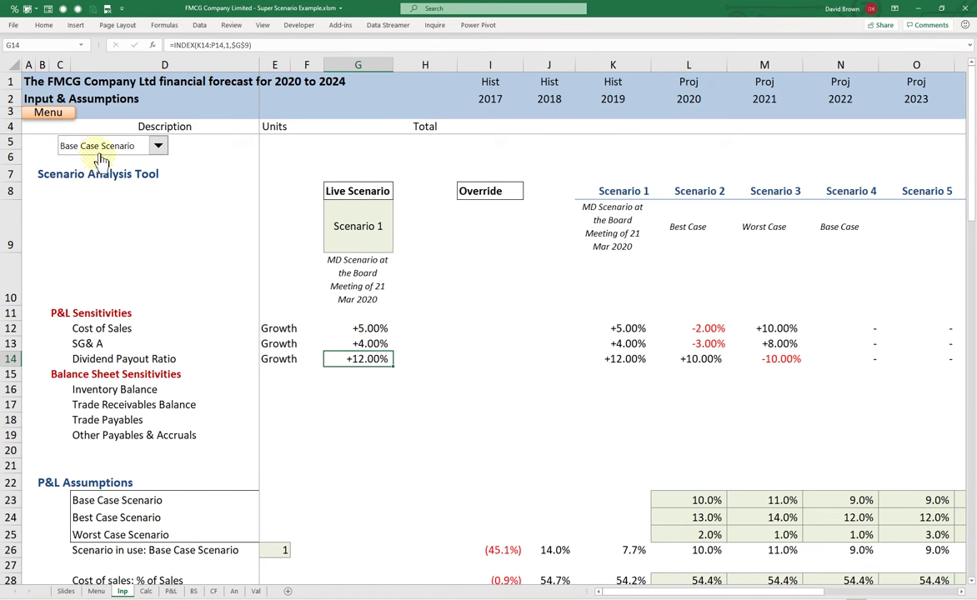
Set the D5 scenario combo box to Best Case, then Worst Case Scenario.
left_click(157, 146)
left_click(121, 188)
left_click(156, 146)
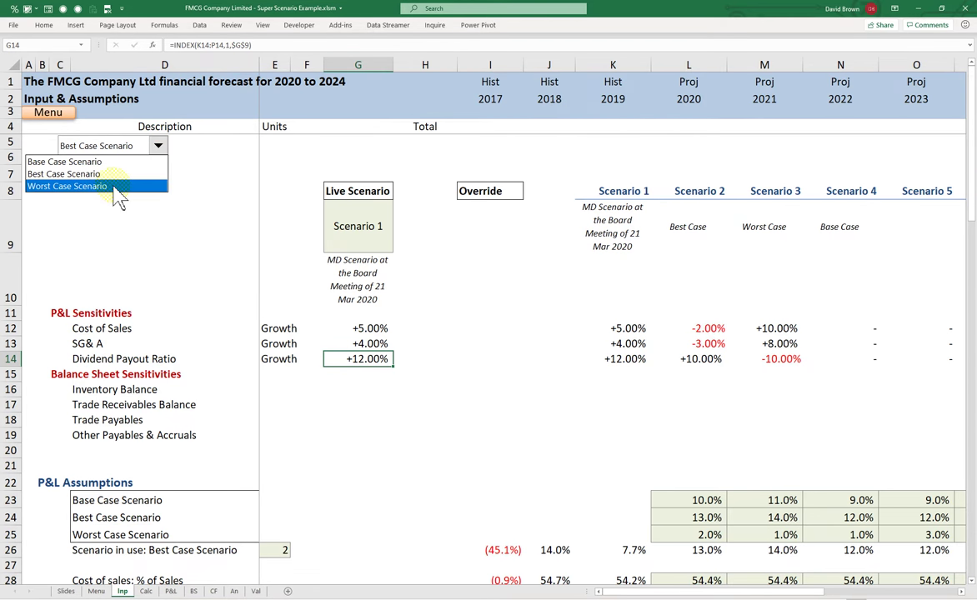
left_click(120, 188)
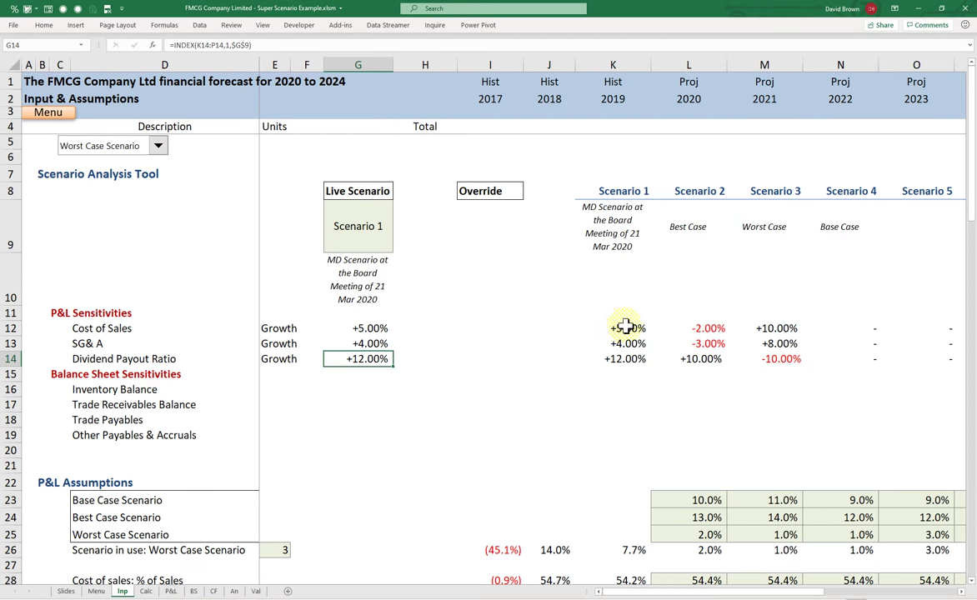
left_click_drag(625, 327, 626, 360)
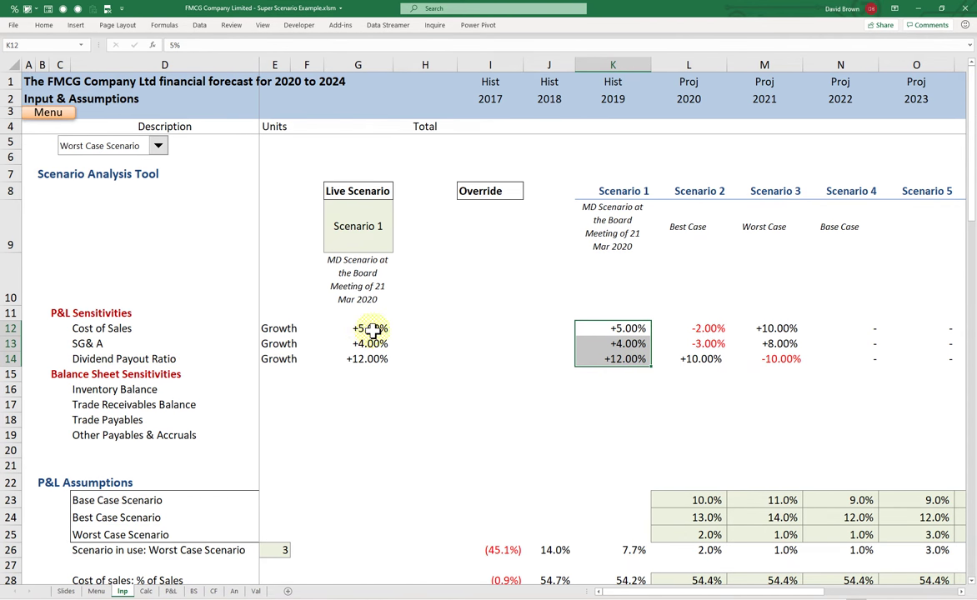
left_click_drag(371, 330, 373, 358)
key("ctrl+v")
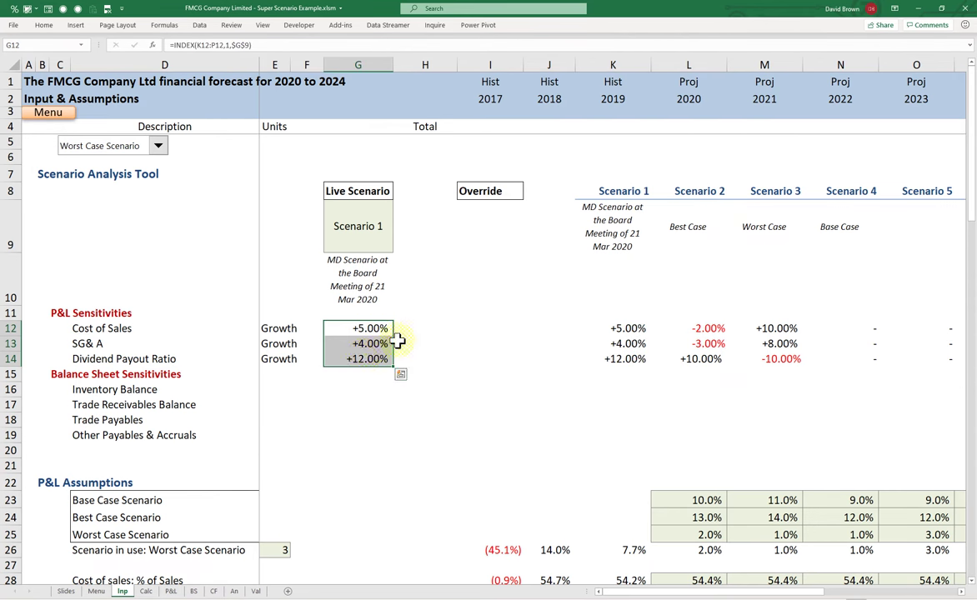
left_click(364, 221)
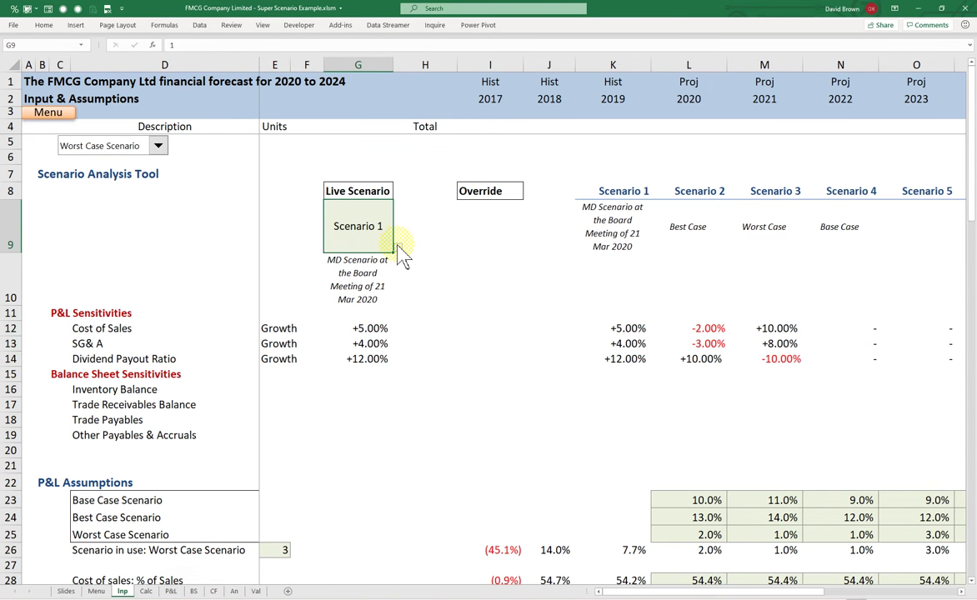
left_click(637, 329)
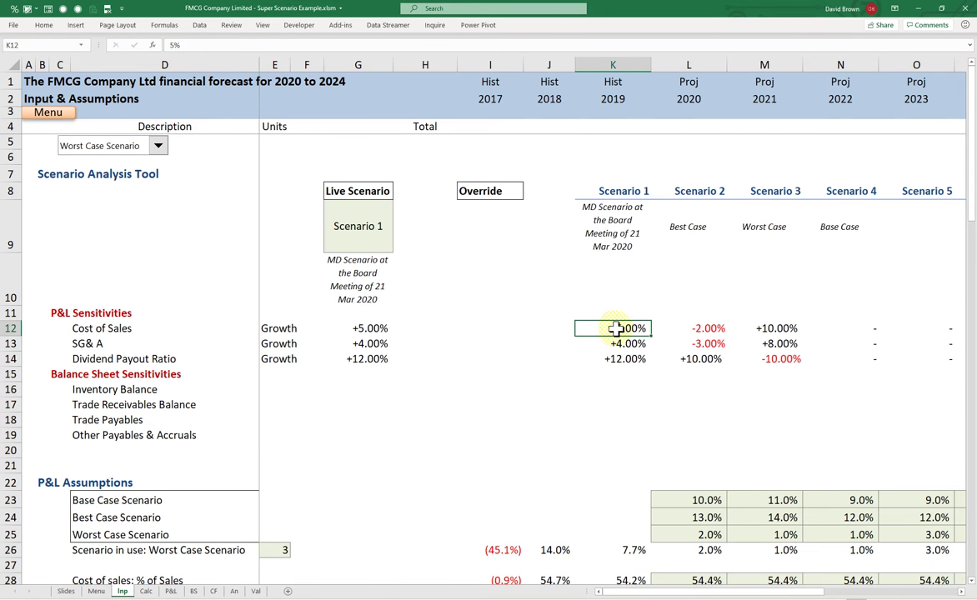
left_click_drag(623, 328, 621, 359)
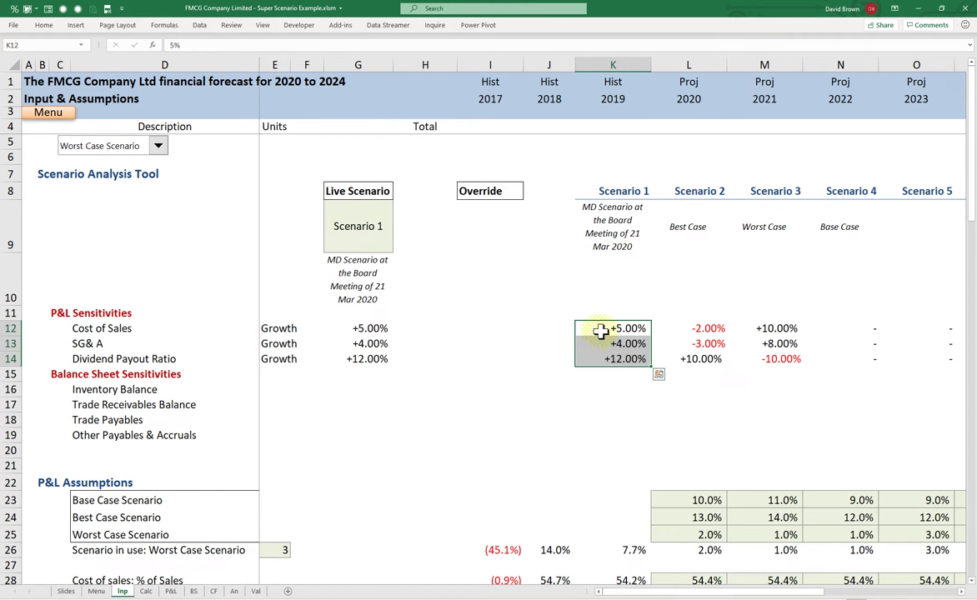
left_click_drag(600, 331, 604, 437)
left_click(633, 328)
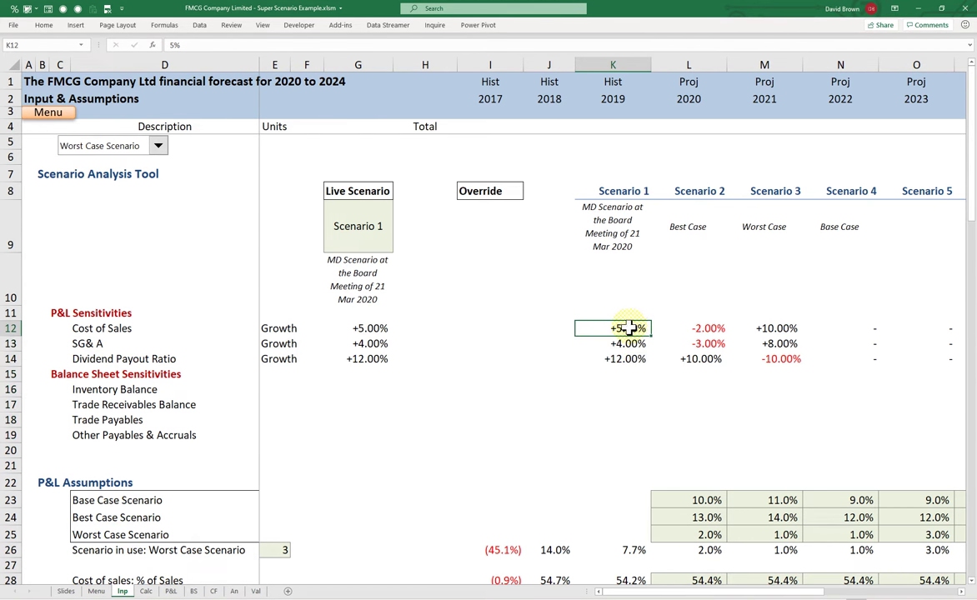
left_click_drag(859, 326, 829, 399)
left_click(500, 330)
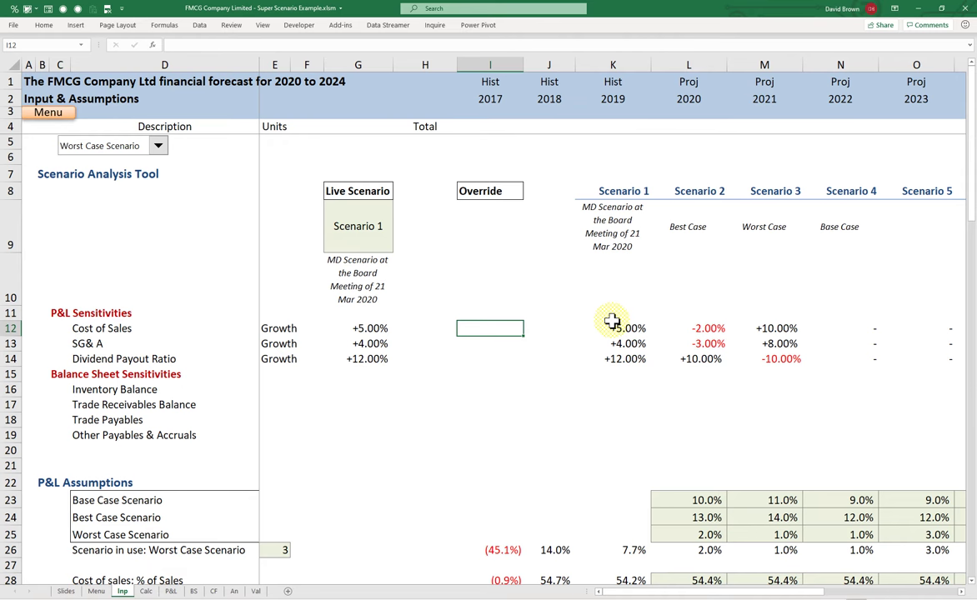
key("Left")
key("Left")
key("Right")
key("Right")
key("Left")
key("Left")
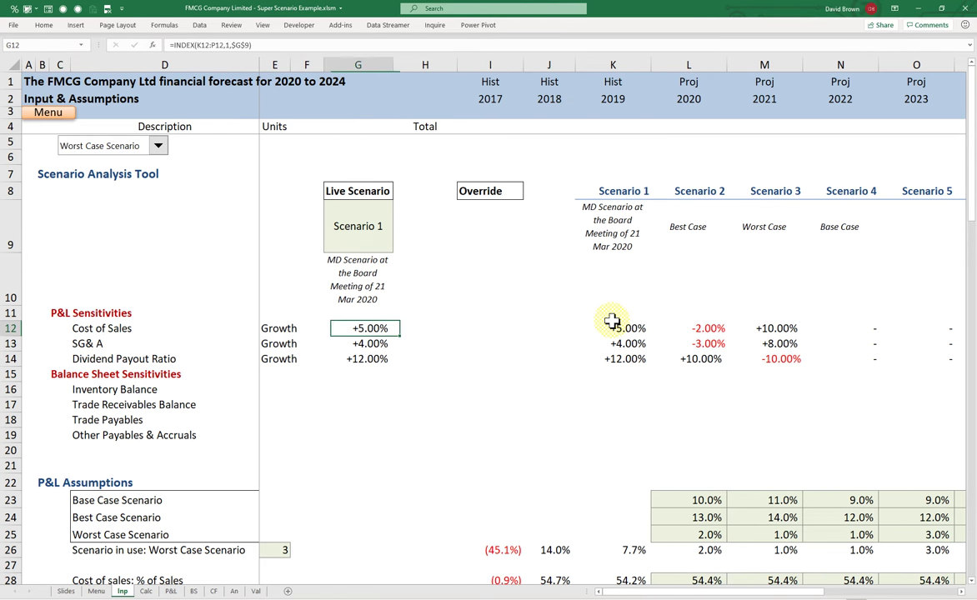
key("Right")
key("Left")
key("Up")
key("Up")
key("Up")
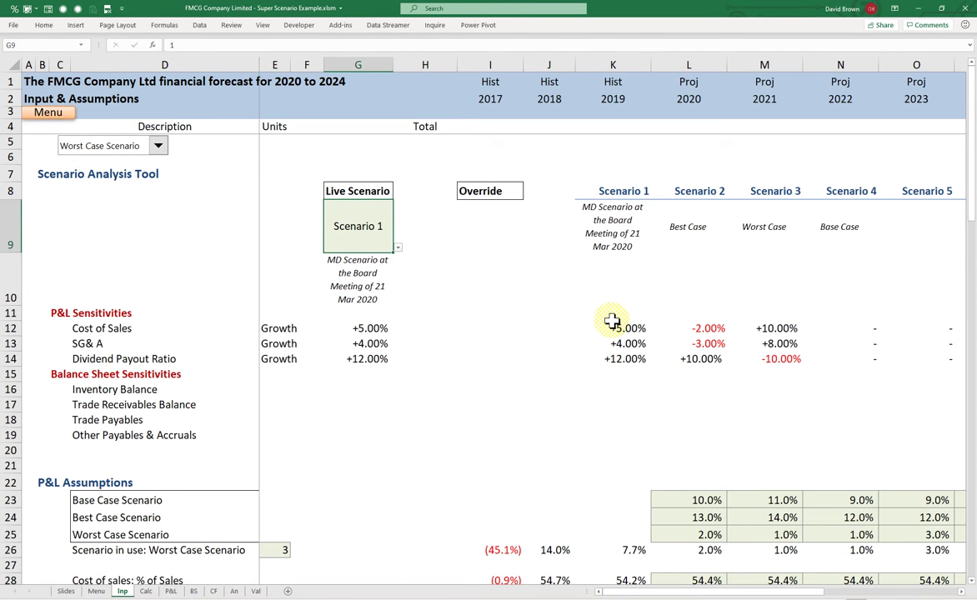
key("Down")
key("Down")
key("Down")
key("Right")
key("Right")
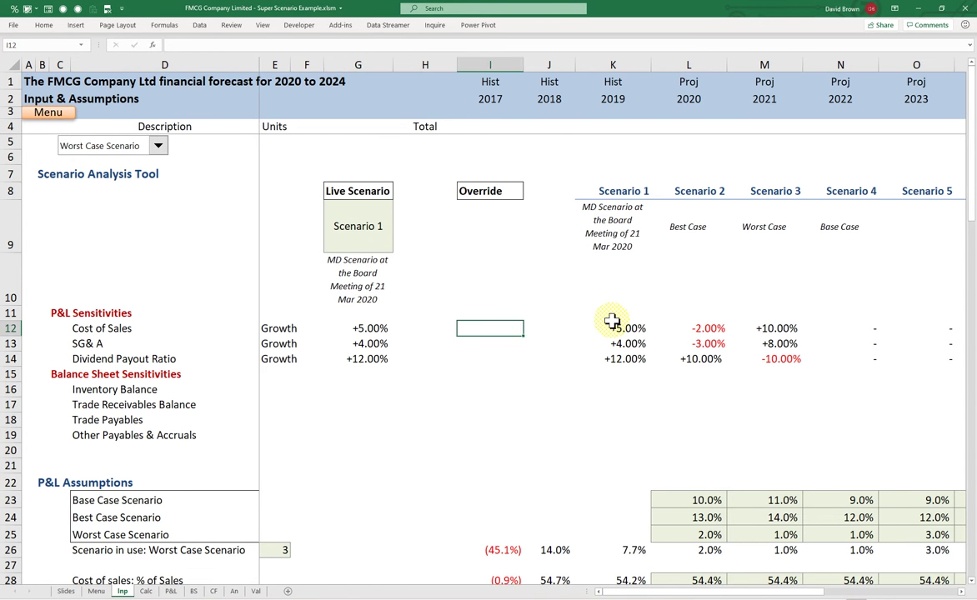
left_click(613, 326)
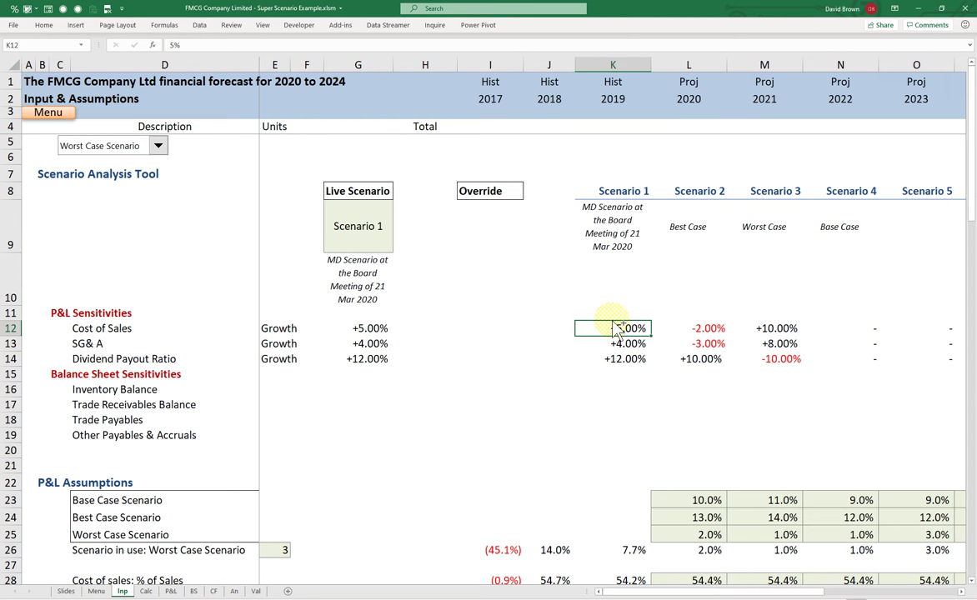
Paste the Scenario 1 input formatting from K12 onto override cells I12:I14.
key("Left")
key("Left")
key("shift+Down")
key("shift+Down")
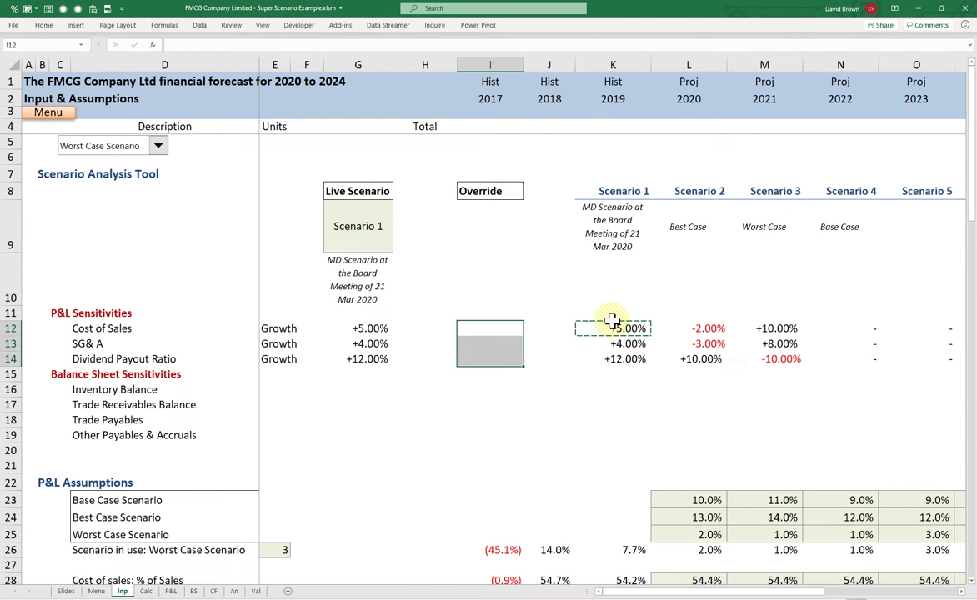
key("Return")
key("shift+Up")
key("shift+Up")
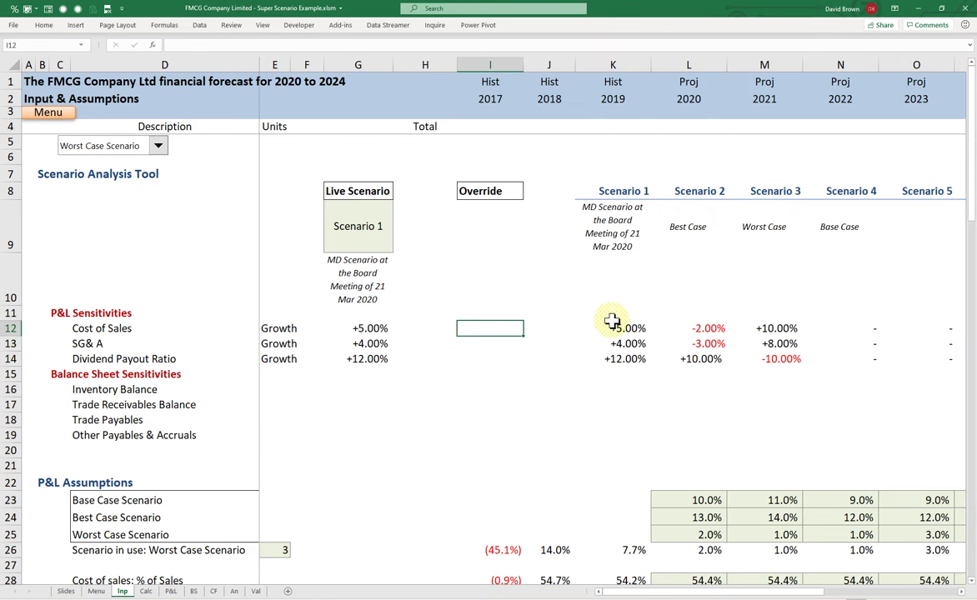
Enter a +2.00% Cost of Sales override in I12 and compare it with live G12.
type("2%")
key("Return")
key("Up")
key("Left")
key("Left")
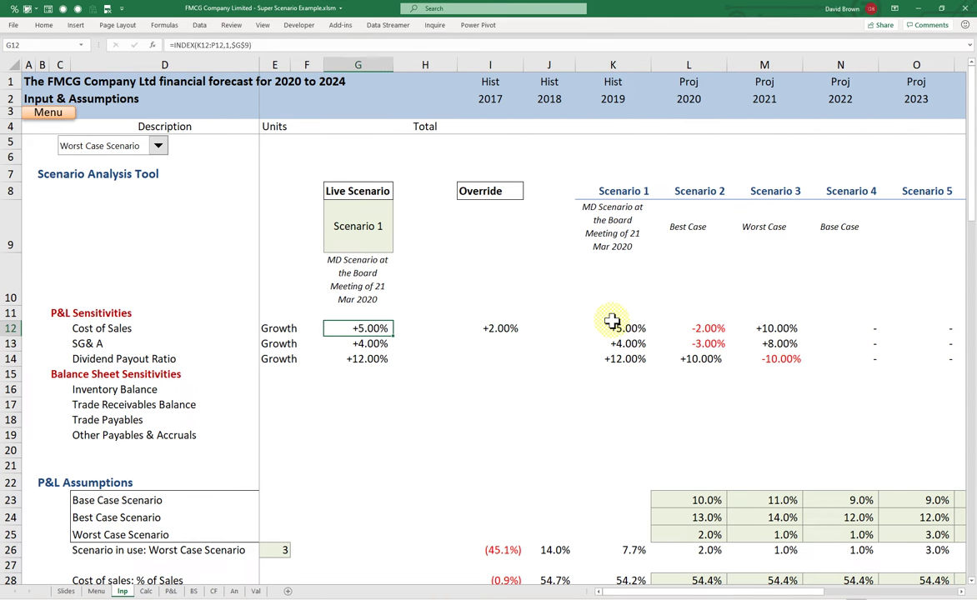
key("Right")
key("Right")
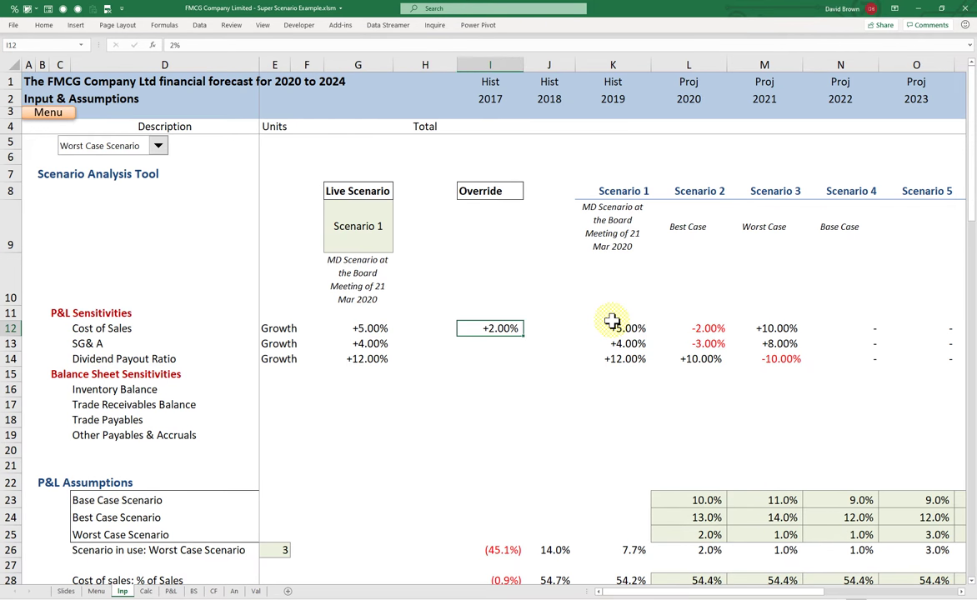
key("Left")
key("Left")
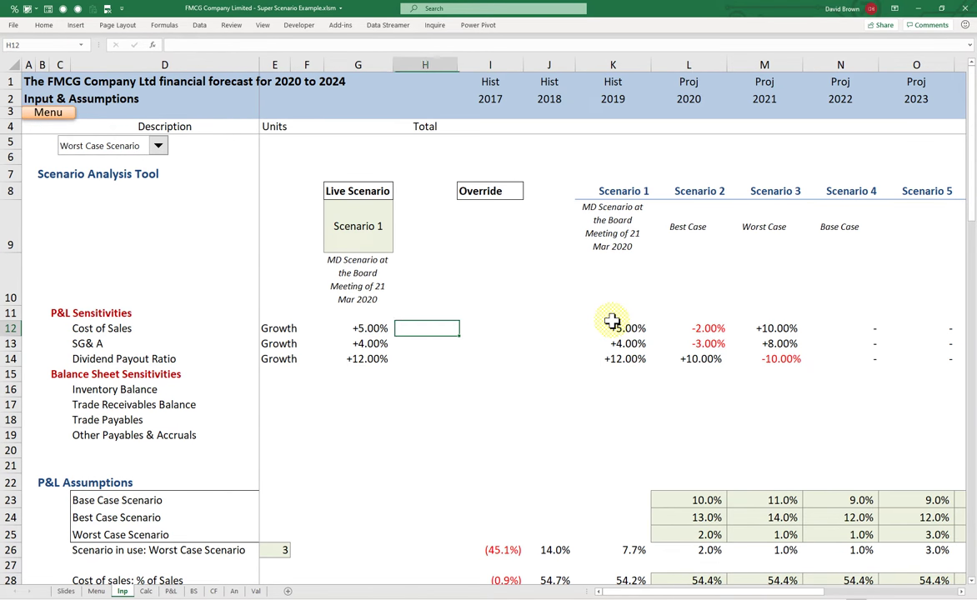
key("Right")
key("Right")
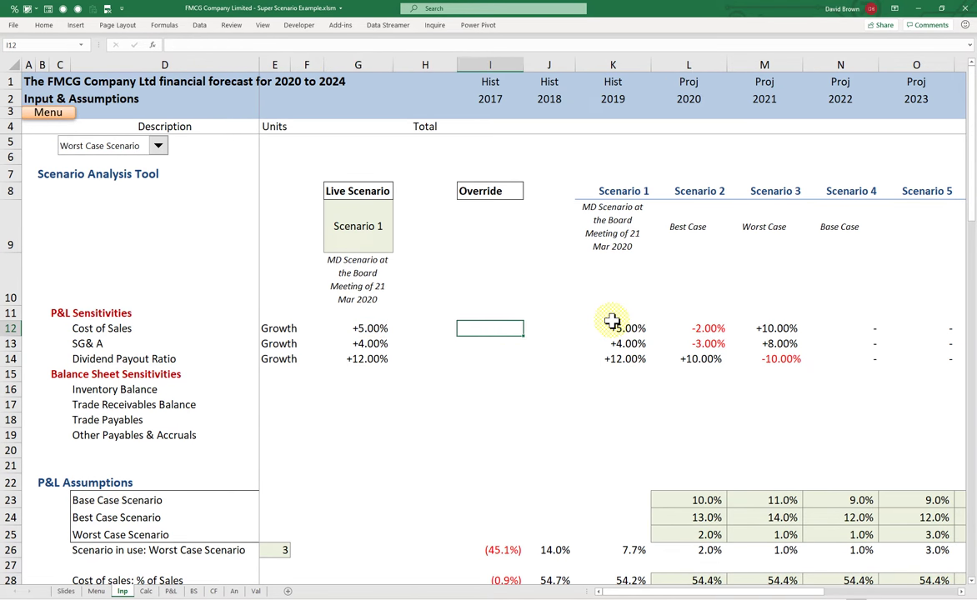
type("2")
Switch the live scenario in G9 to Scenario 2 and review the live sensitivity values.
key("Left")
key("Left")
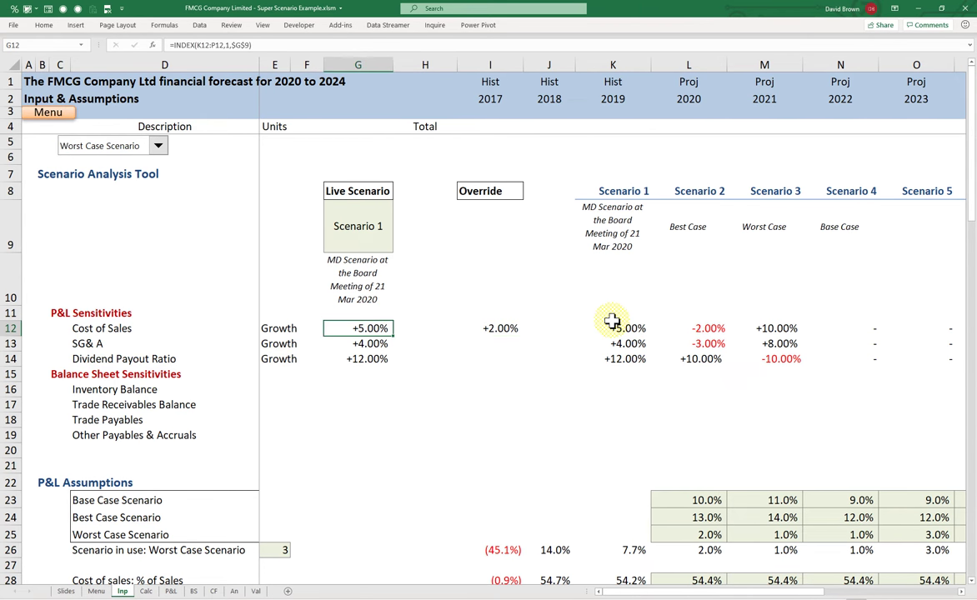
key("Down")
key("Down")
key("Up")
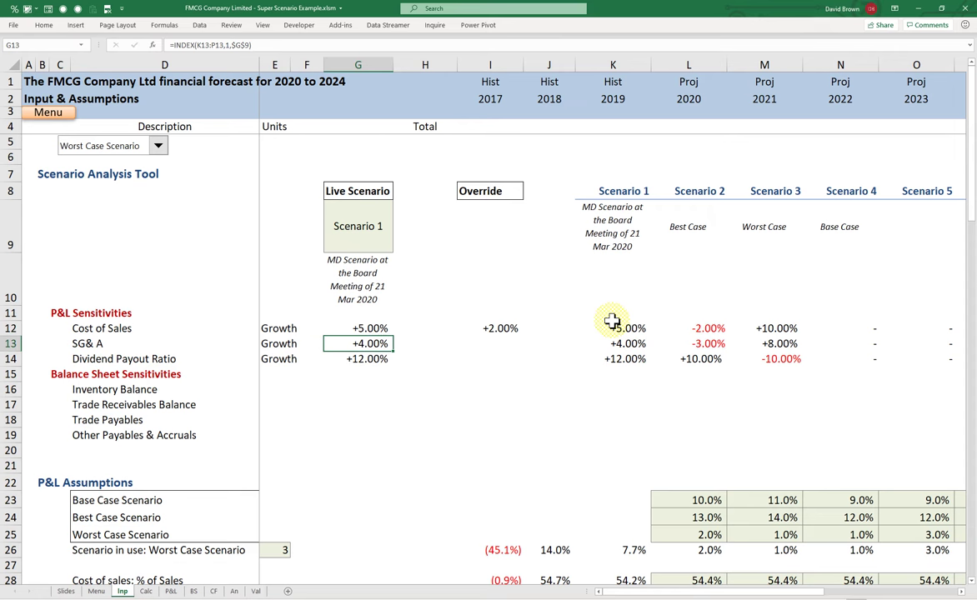
key("Up")
left_click(385, 234)
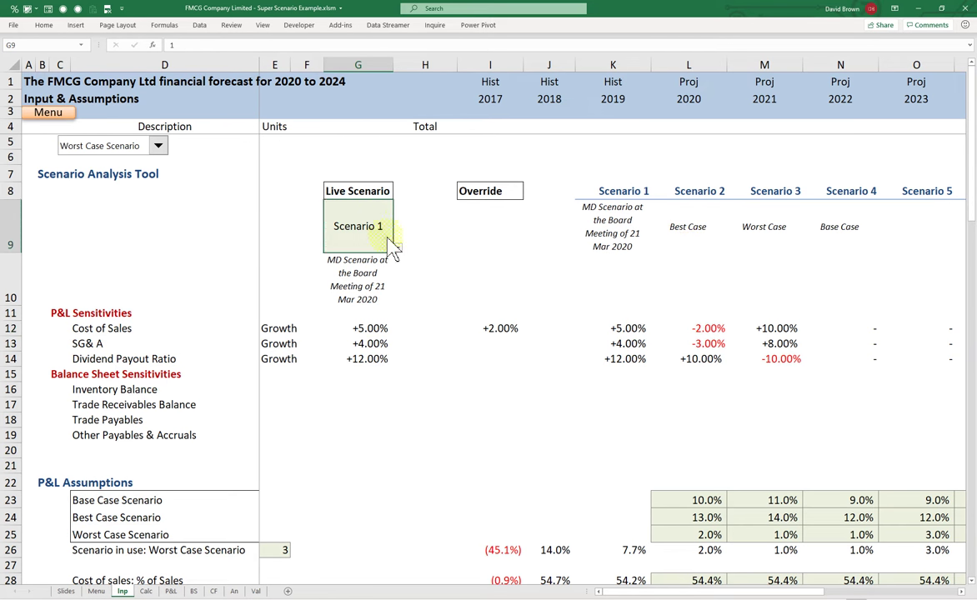
left_click(398, 248)
left_click(379, 273)
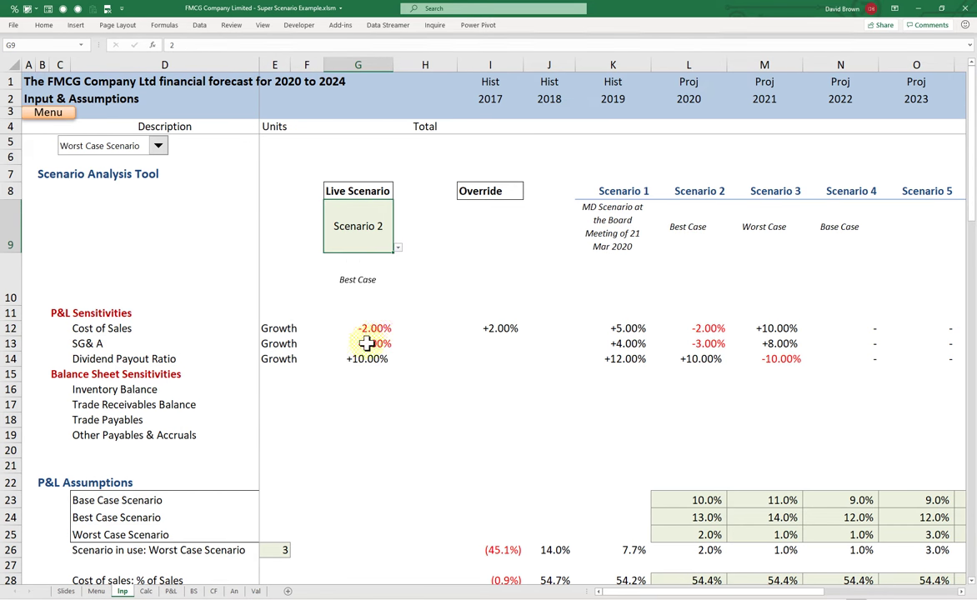
Check the I12 override and G12, then set G9 back to Scenario 1.
left_click(496, 328)
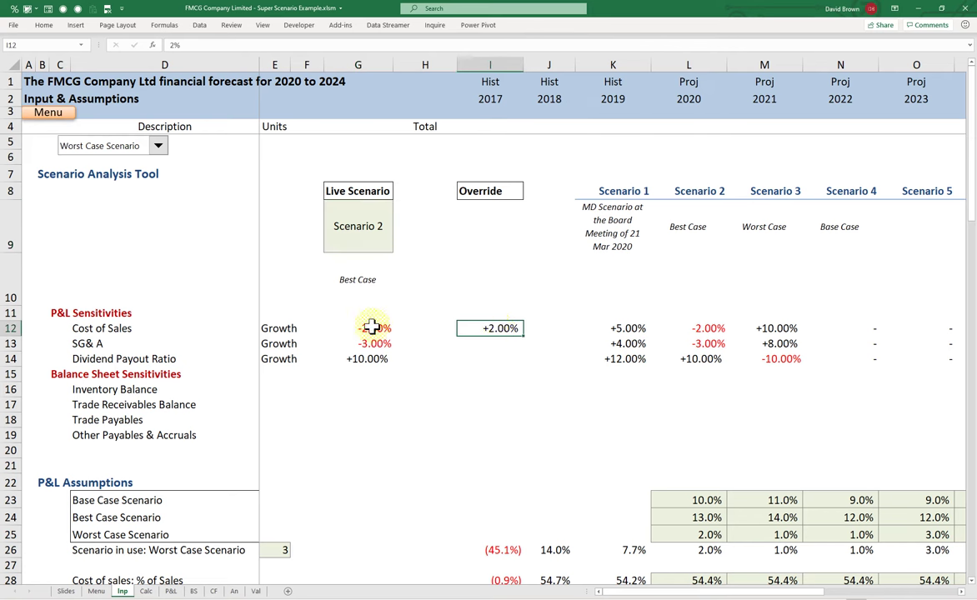
left_click(368, 327)
left_click(360, 223)
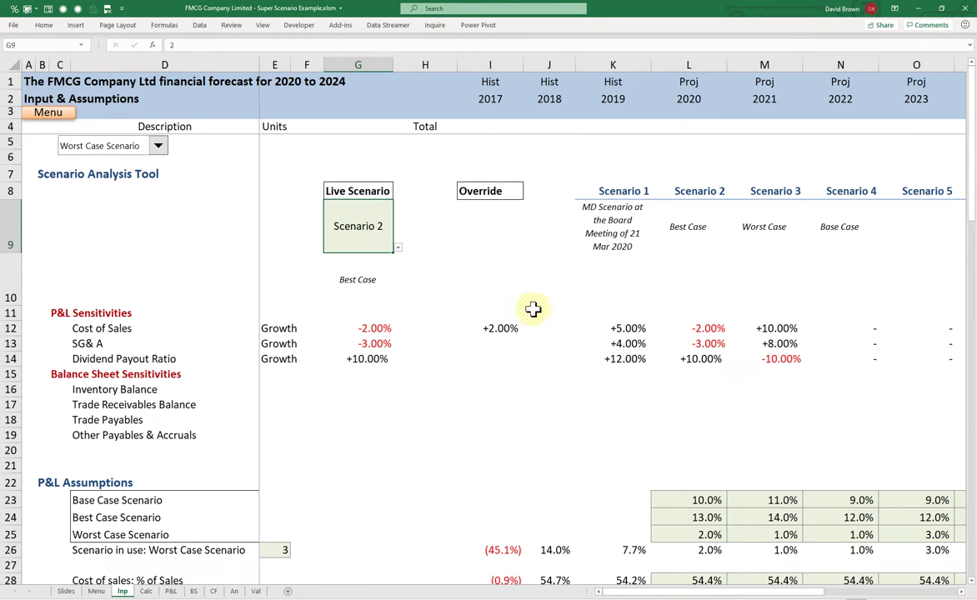
left_click(495, 330)
left_click(382, 242)
left_click(399, 250)
left_click(375, 260)
left_click(496, 330)
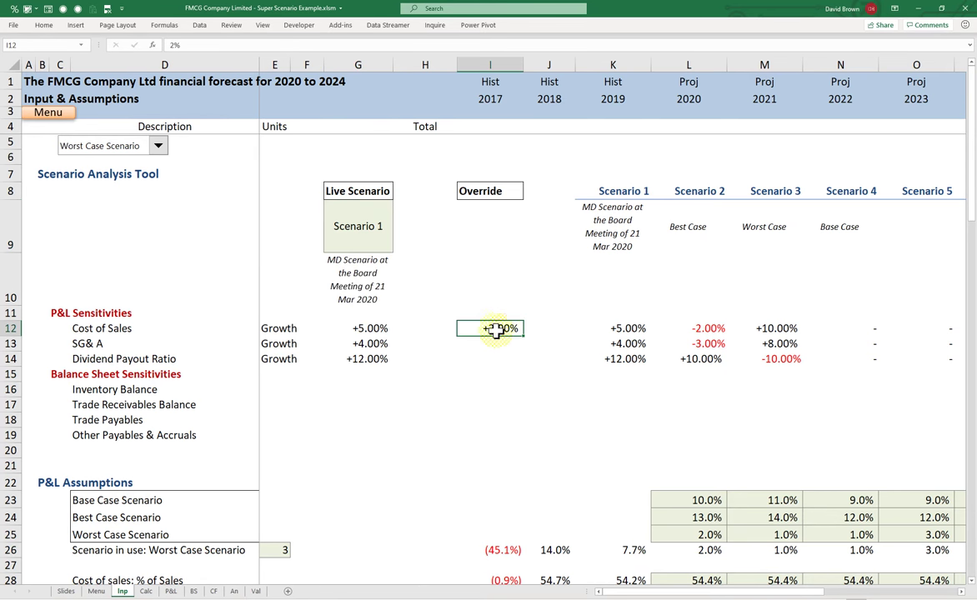
left_click(370, 328)
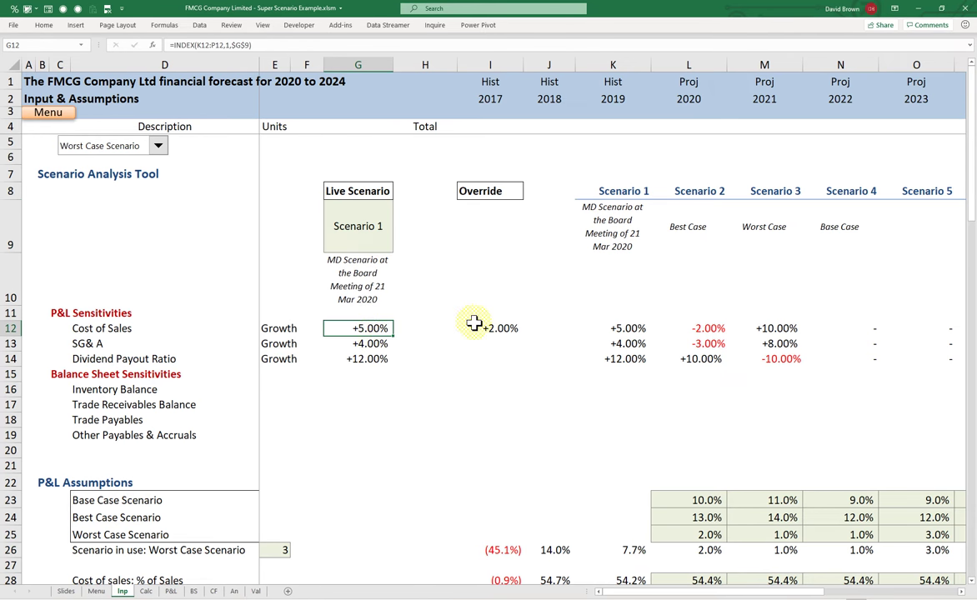
Begin wrapping G12's formula in an IF, then cancel the edit, leaving it unchanged.
key("F2")
key("Left")
key("Left")
key("Left")
key("Left")
key("Left")
key("Left")
key("Left")
key("Left")
key("Left")
key("Left")
key("Left")
key("Left")
key("Left")
key("Left")
key("Left")
key("Left")
key("Left")
key("Left")
key("Left")
key("Left")
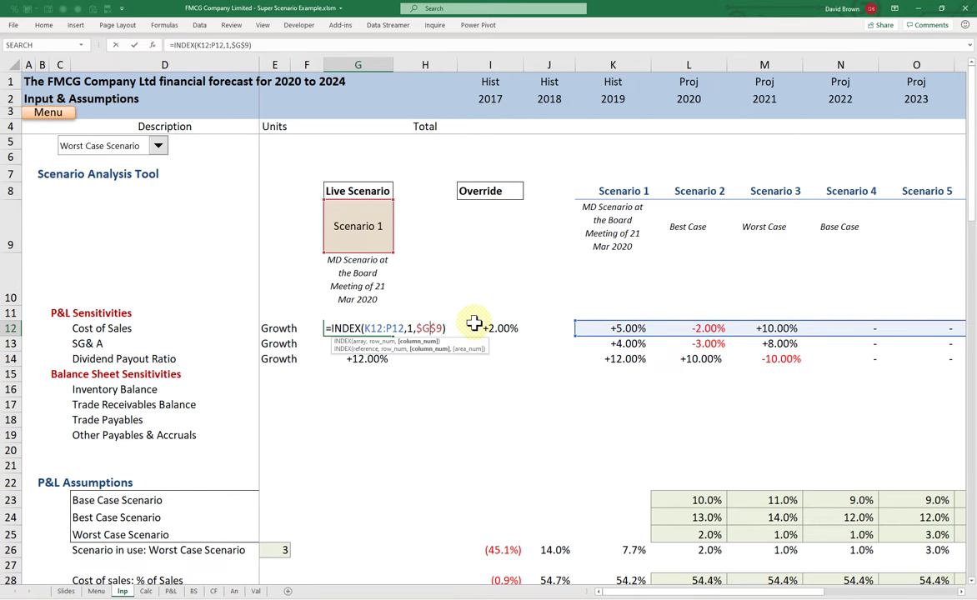
type("if(")
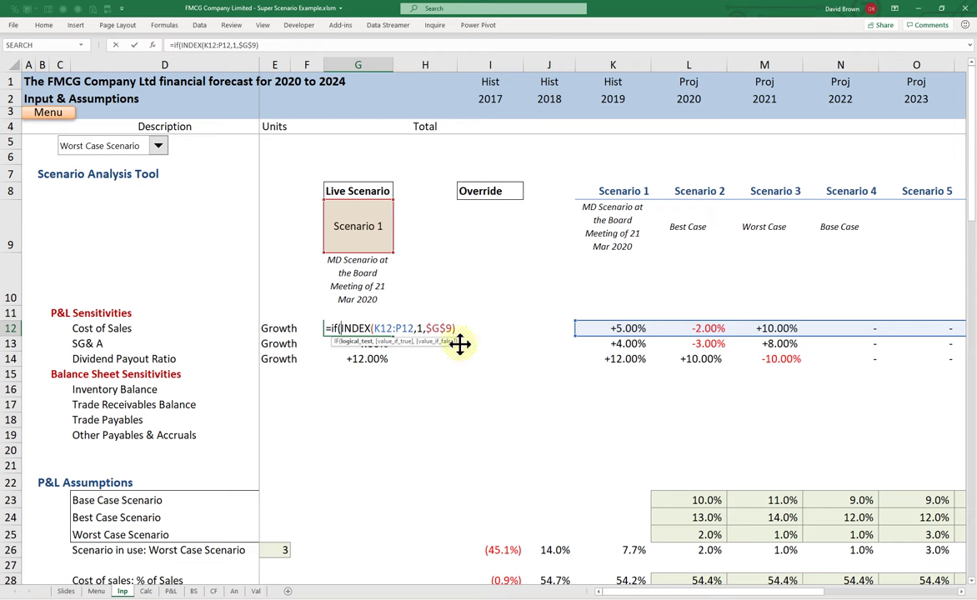
key("BackSpace")
key("BackSpace")
key("BackSpace")
key("Escape")
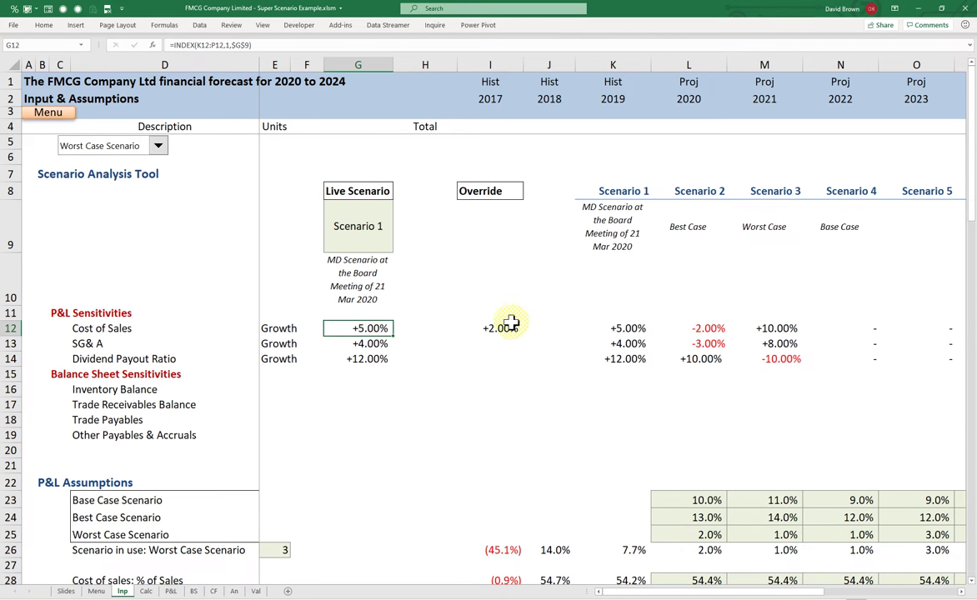
left_click(505, 329)
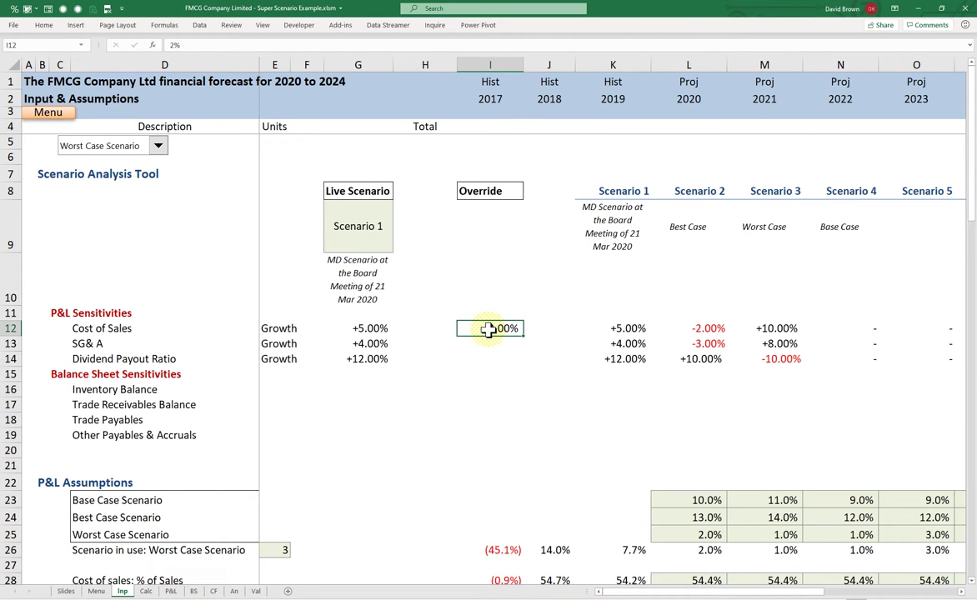
left_click(482, 330)
left_click(367, 329)
Make G12 =IF(ISBLANK(I12),INDEX(K12:P12,1,$G$9),I12) so the override wins when filled.
double_click(375, 329)
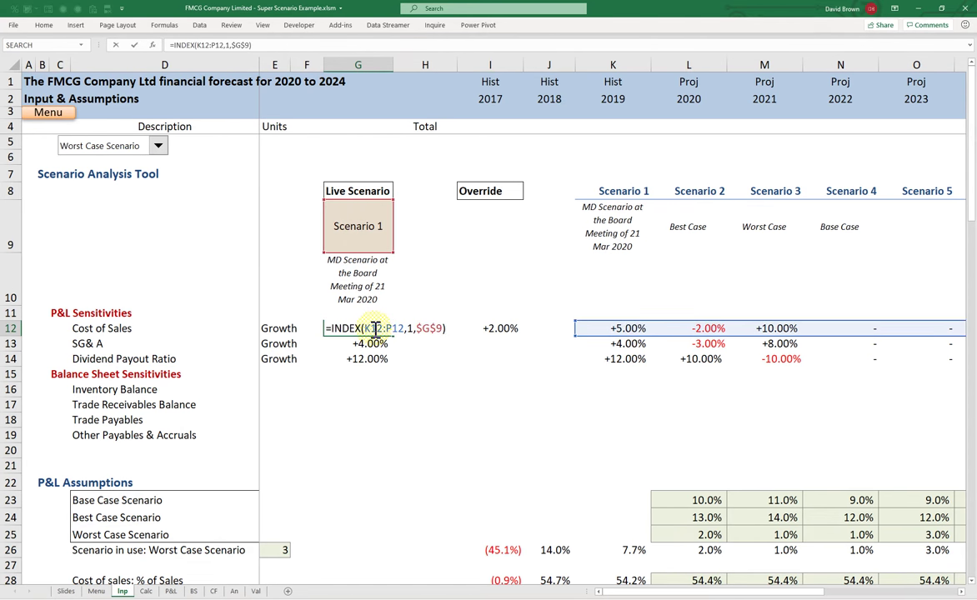
key("Left")
key("Left")
key("Left")
key("Left")
key("Left")
key("Left")
key("Left")
key("Left")
type("if(")
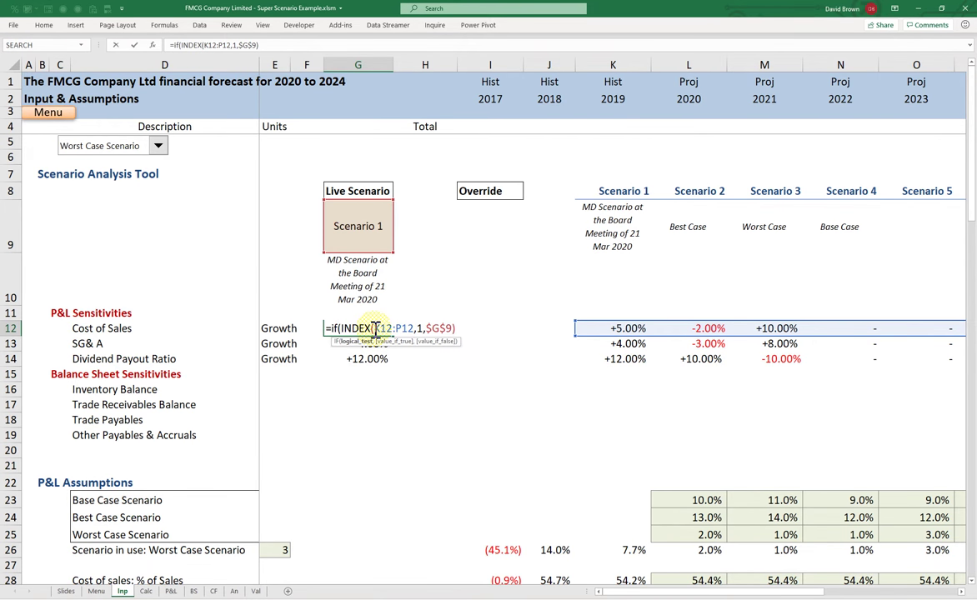
type("sbl")
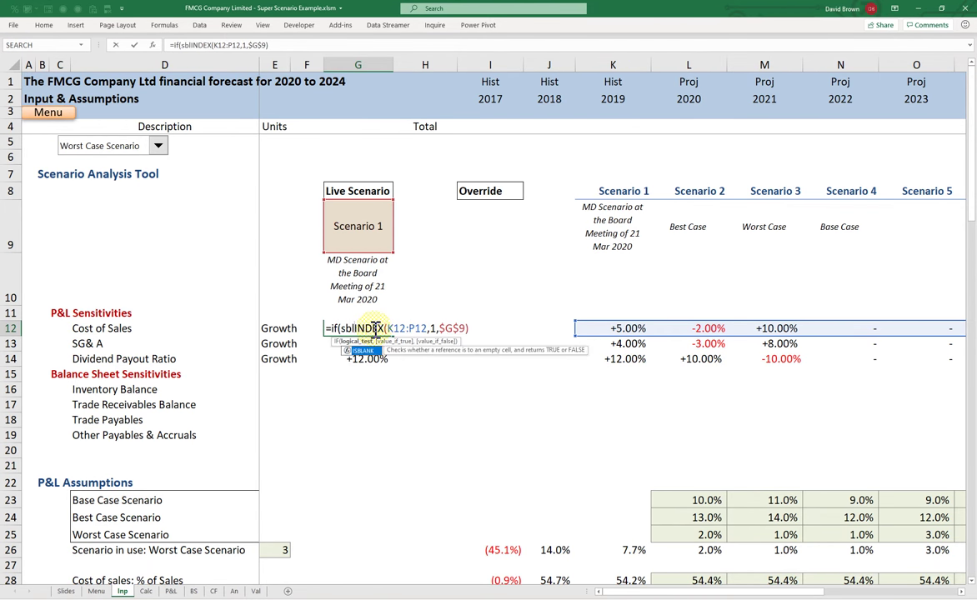
key("Tab")
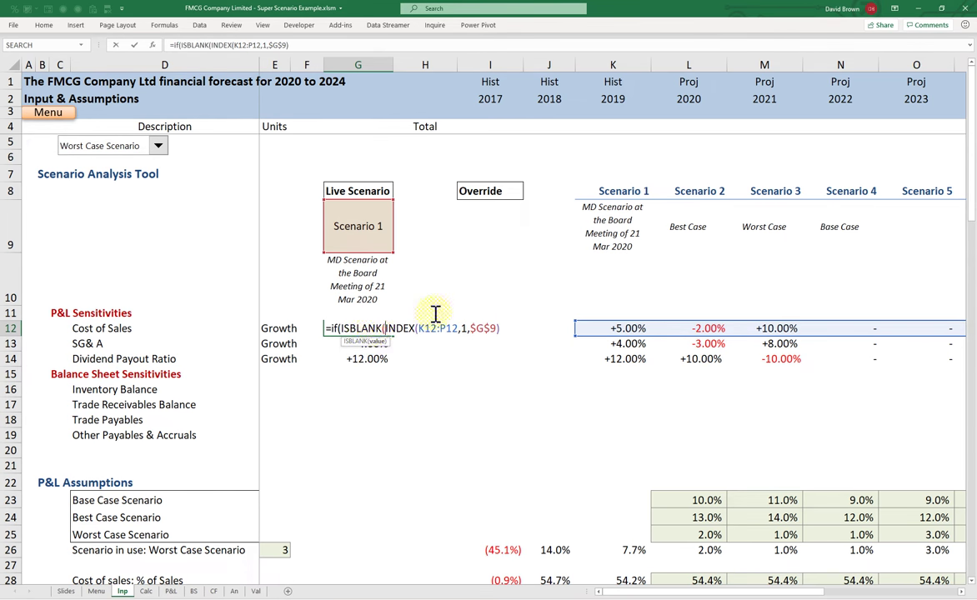
left_click(504, 332)
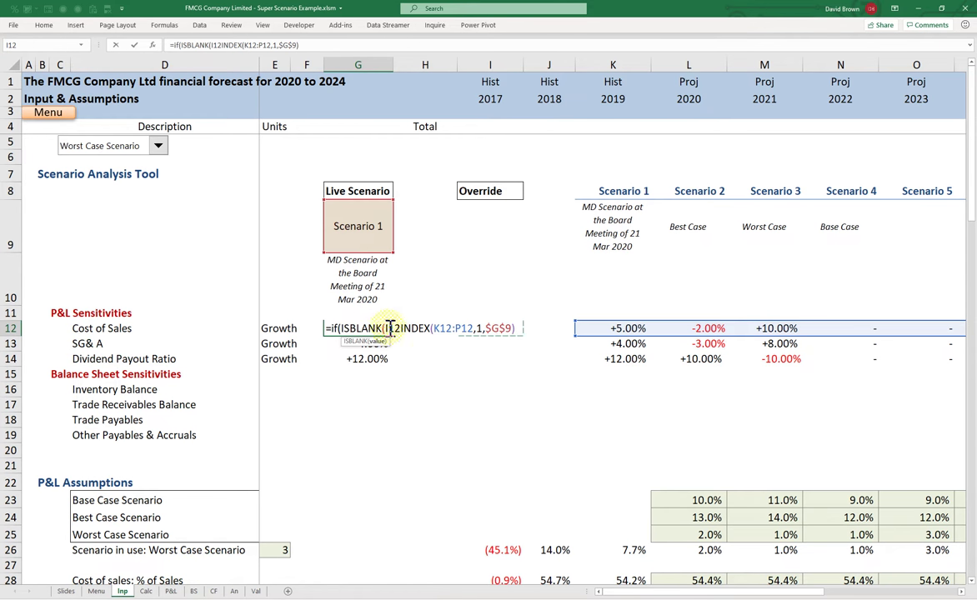
type(")")
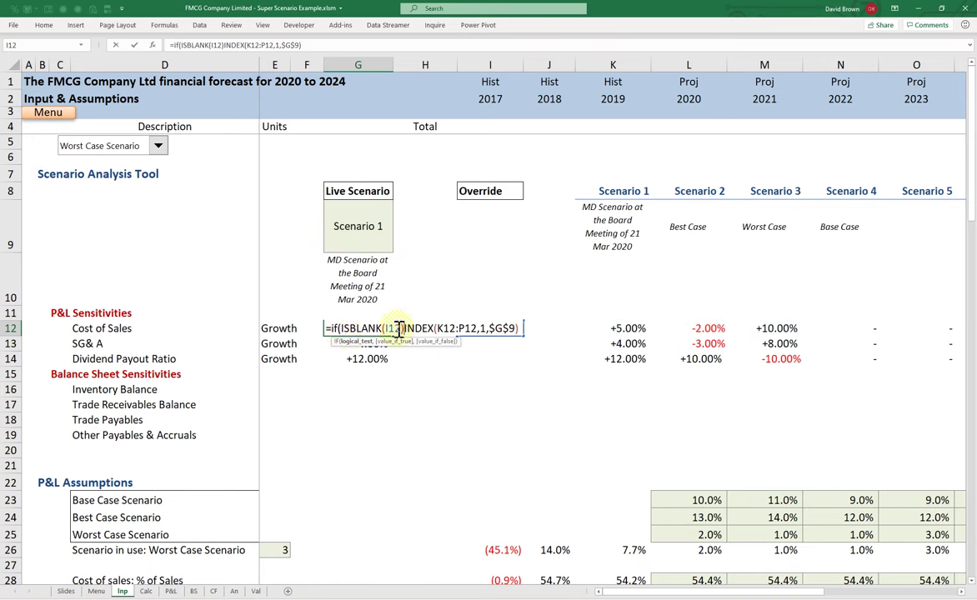
type(",")
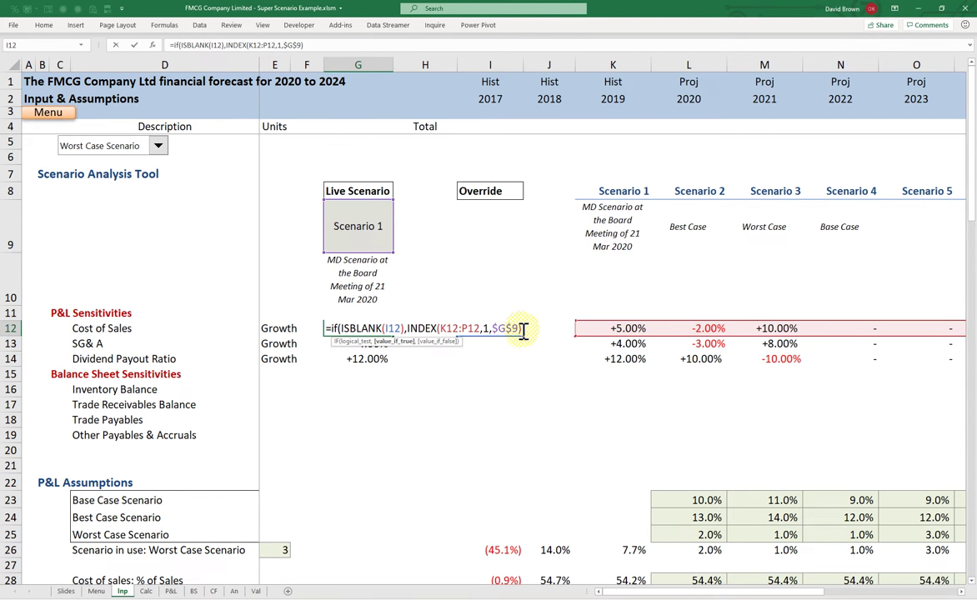
type(",")
left_click(518, 345)
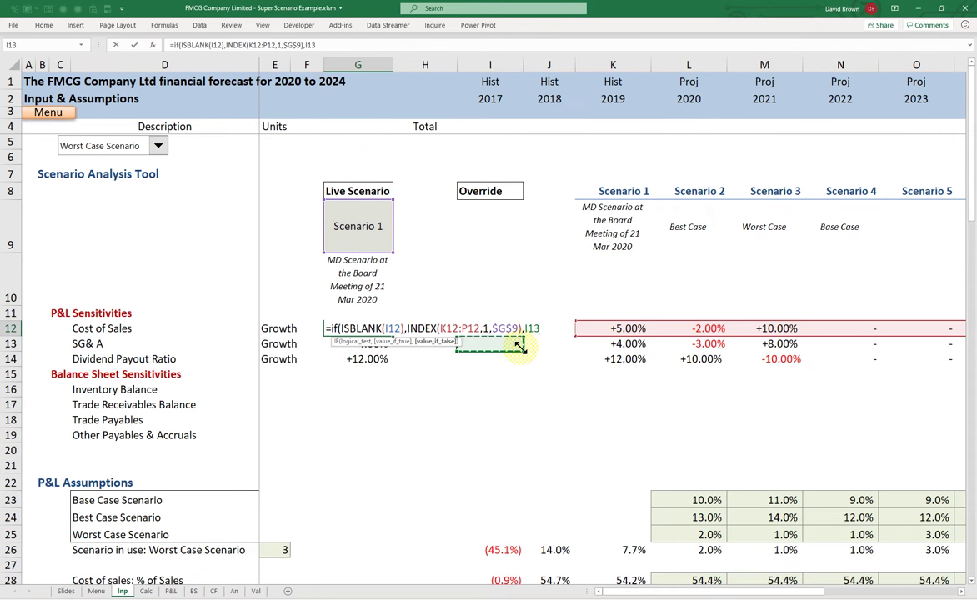
key("Up")
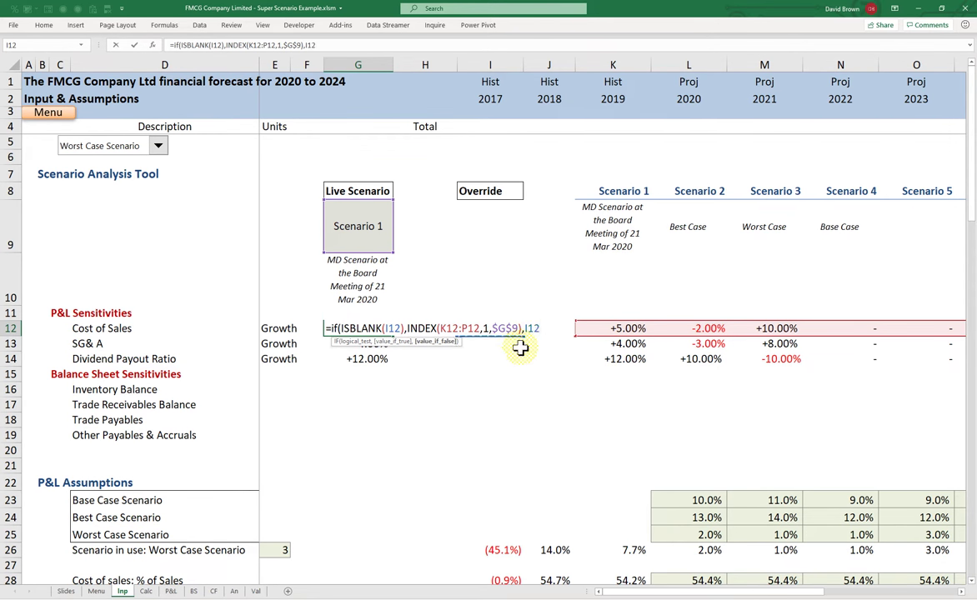
type(")")
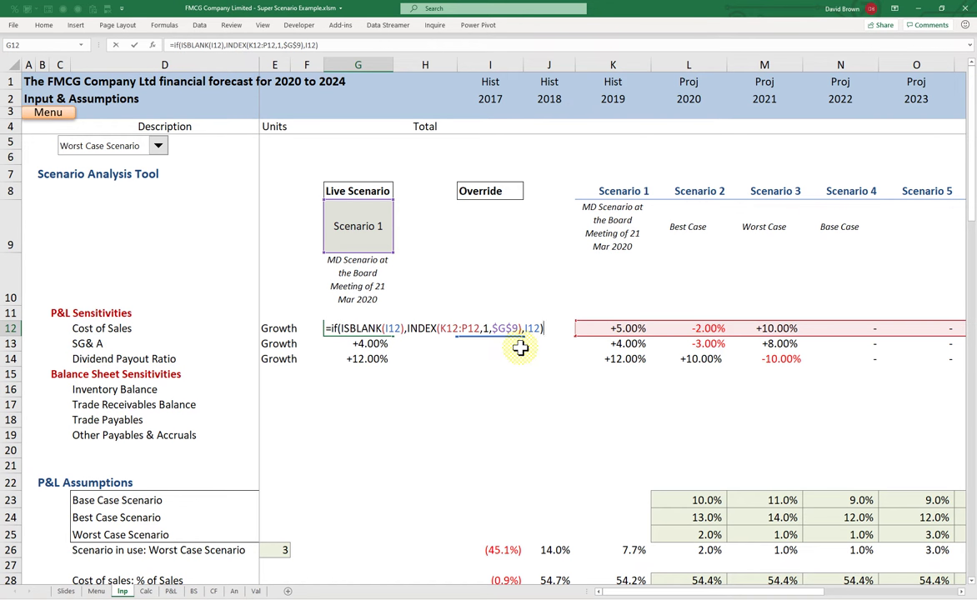
key("Return")
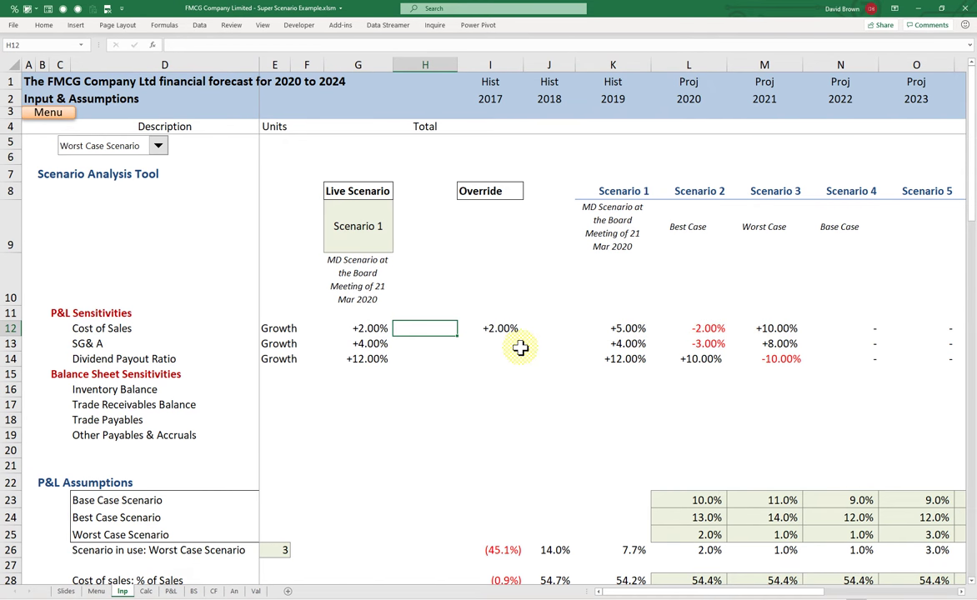
Test the I12 Cost of Sales override with 3%, then replace it with 4%.
left_click(501, 331)
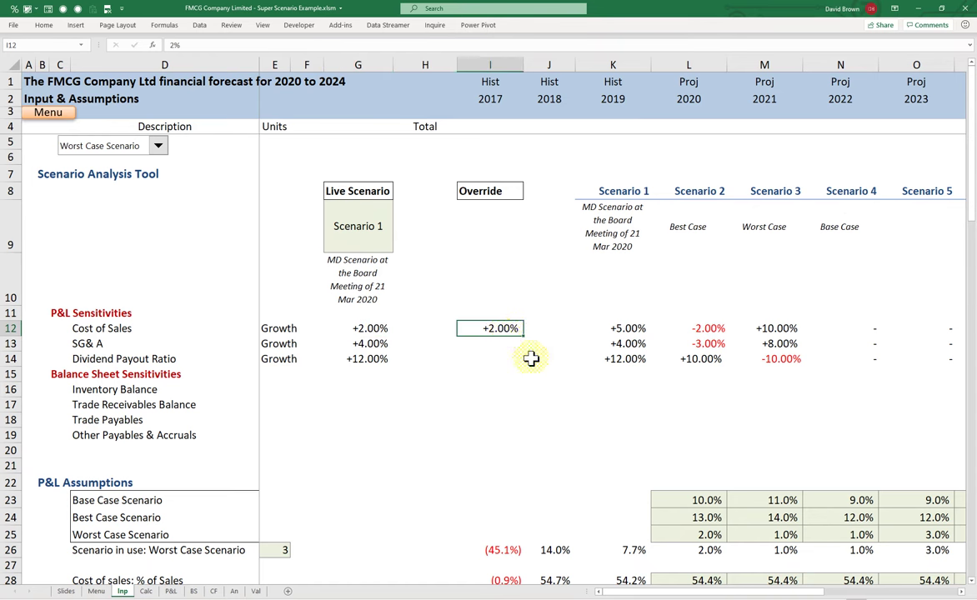
key("Delete")
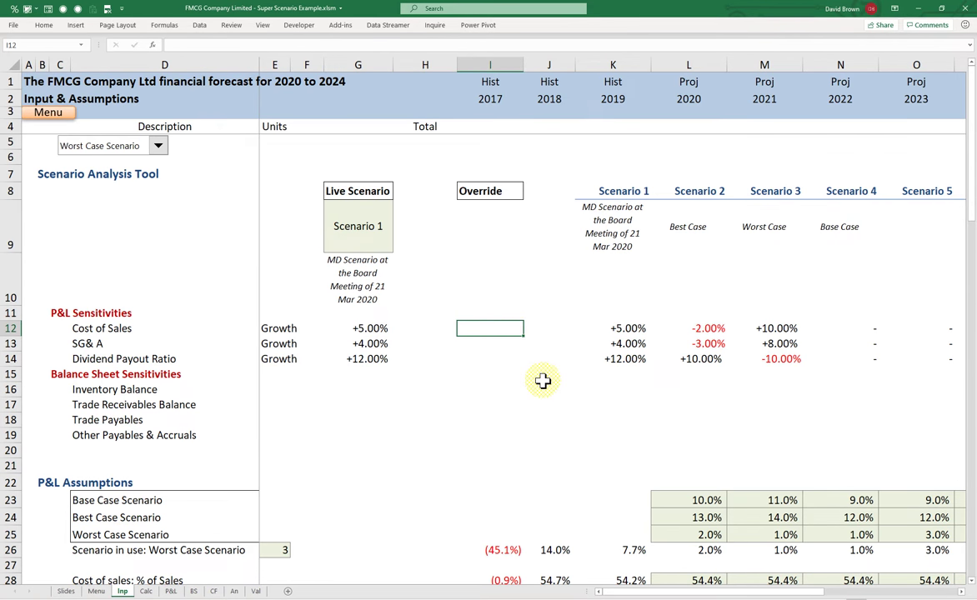
type("3%")
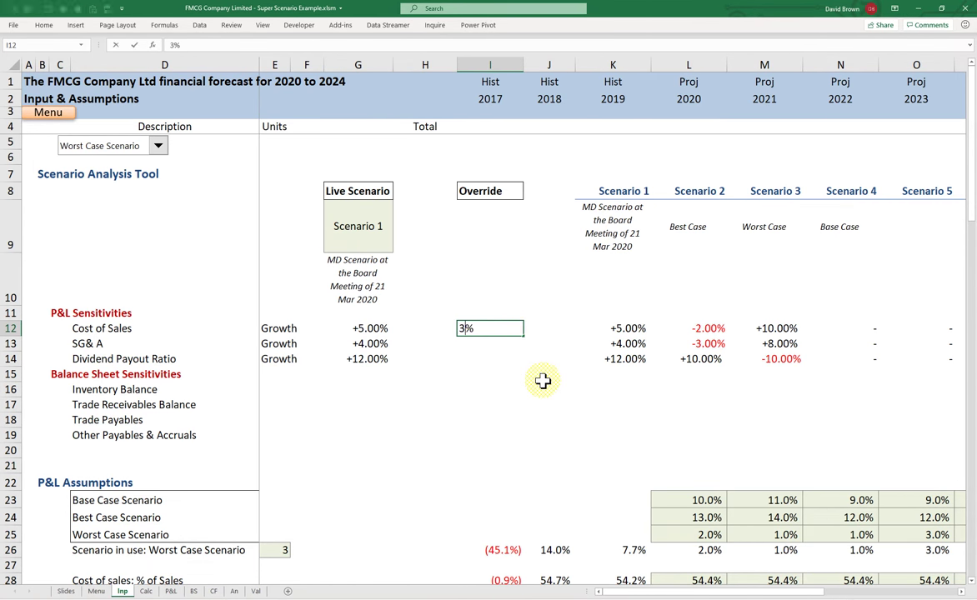
key("Return")
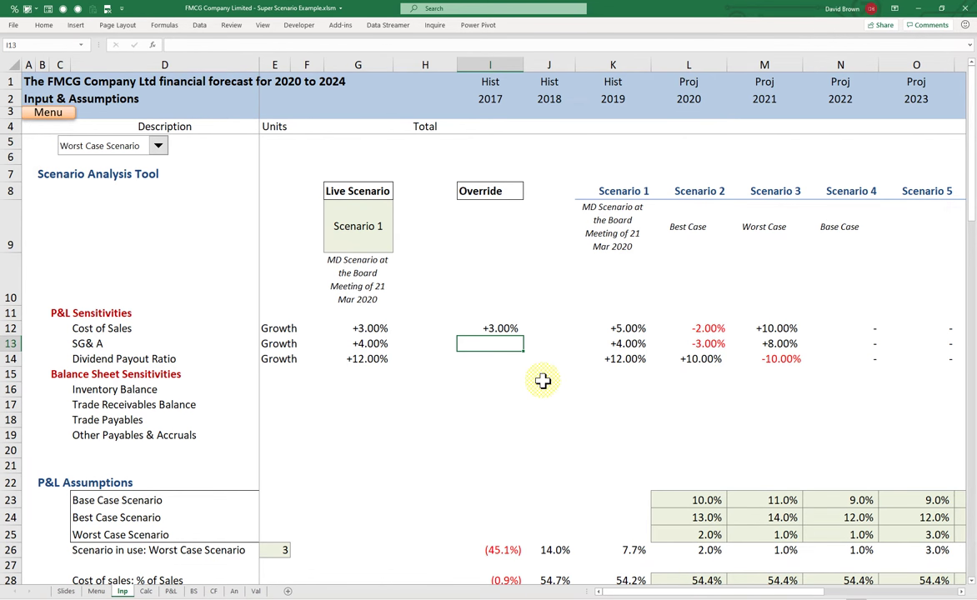
key("Up")
key("Delete")
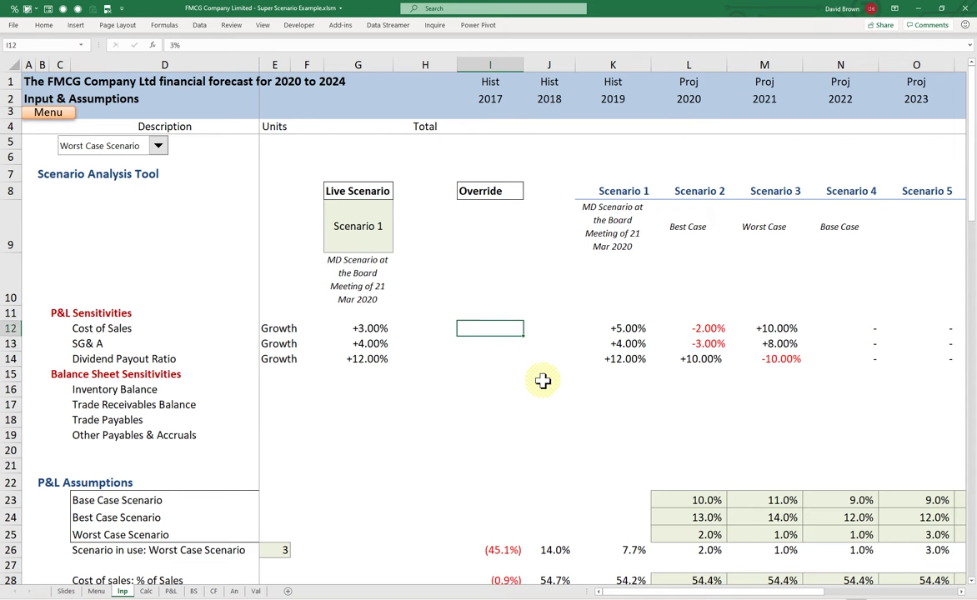
type("4%")
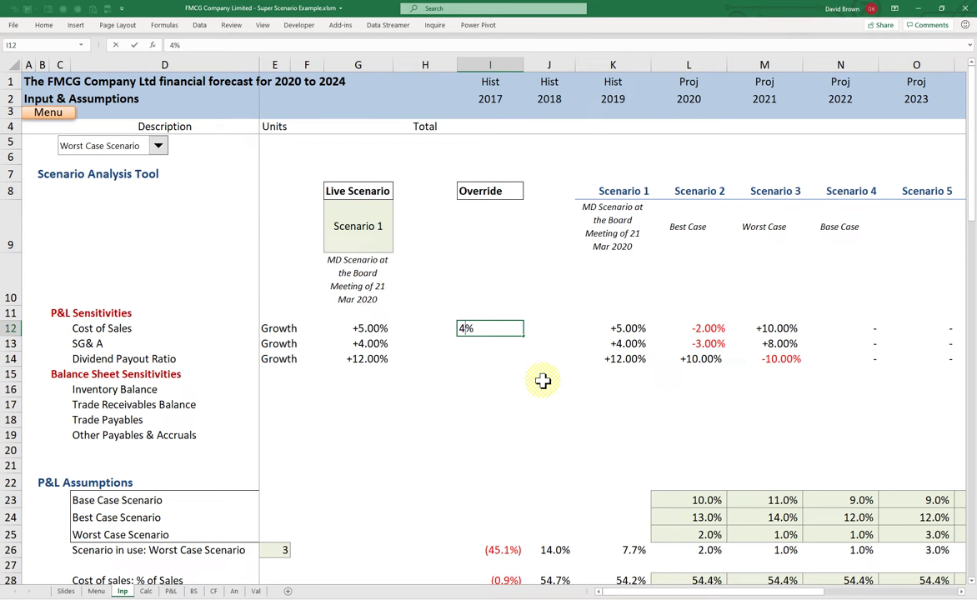
key("Return")
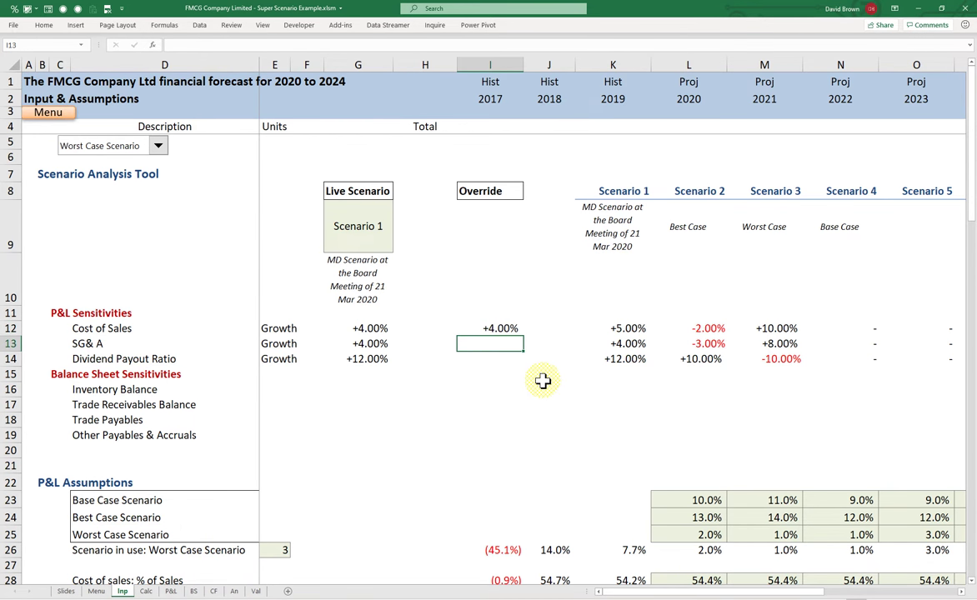
Switch the live scenario to Scenario 3 and back to Scenario 1, checking live values G12:G14.
left_click(381, 247)
left_click(398, 249)
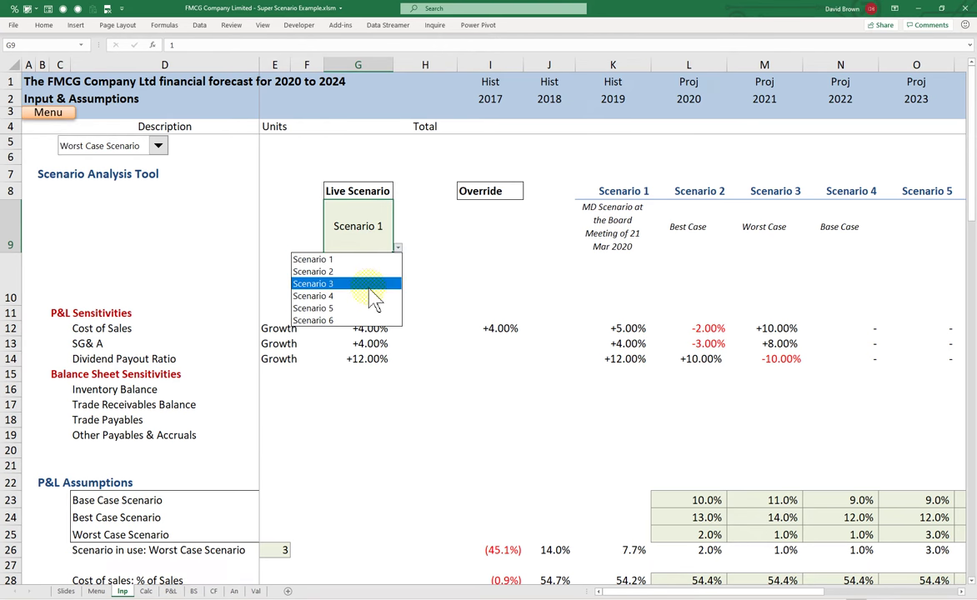
left_click(375, 283)
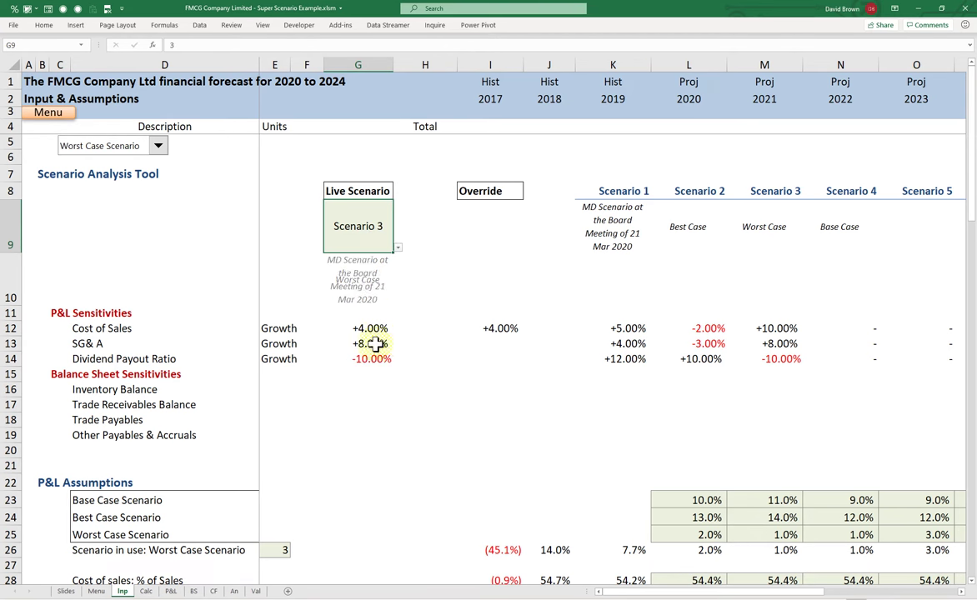
left_click(398, 247)
left_click(365, 261)
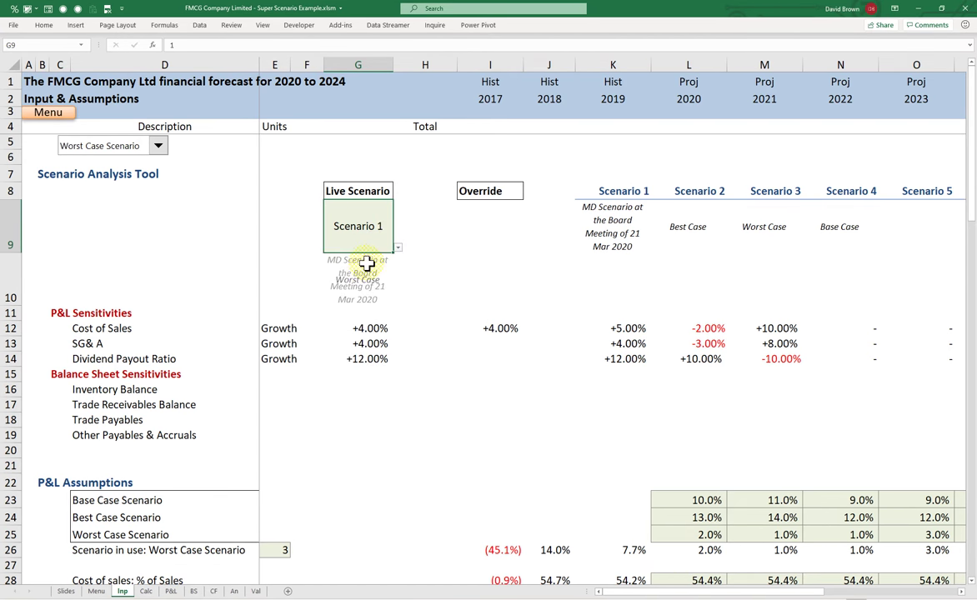
left_click(502, 328)
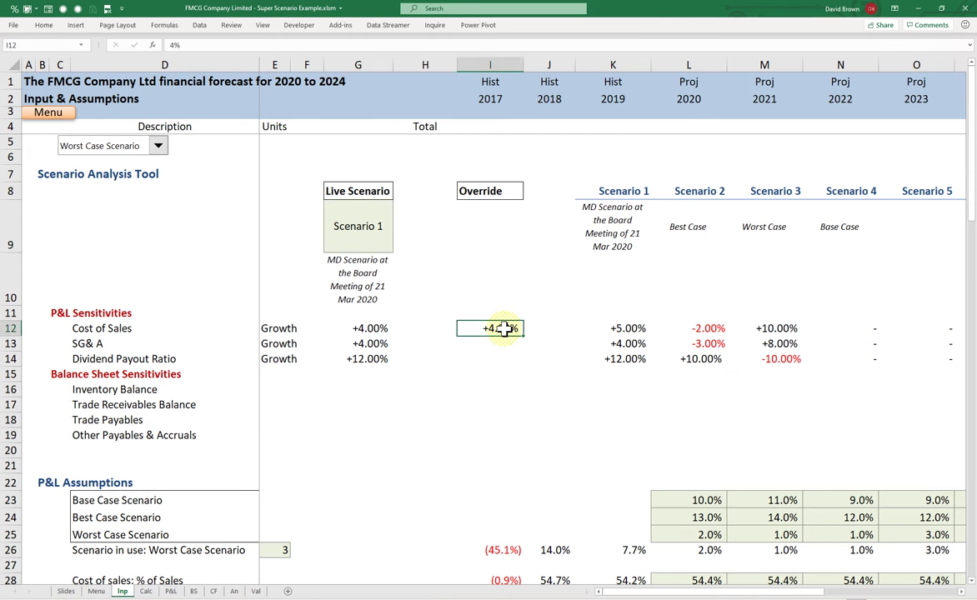
left_click(421, 327)
left_click(387, 330)
left_click_drag(394, 334, 393, 364)
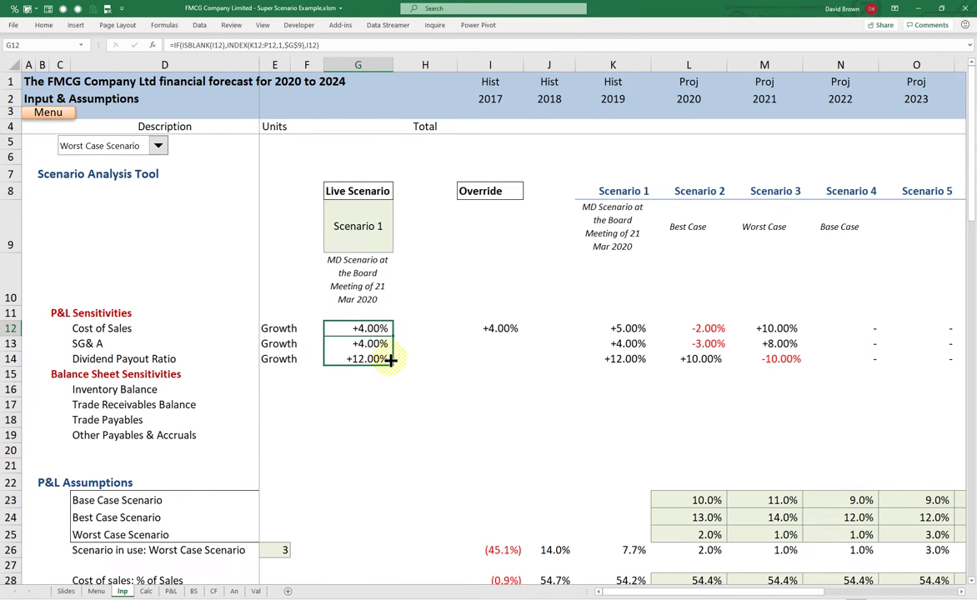
left_click(498, 329)
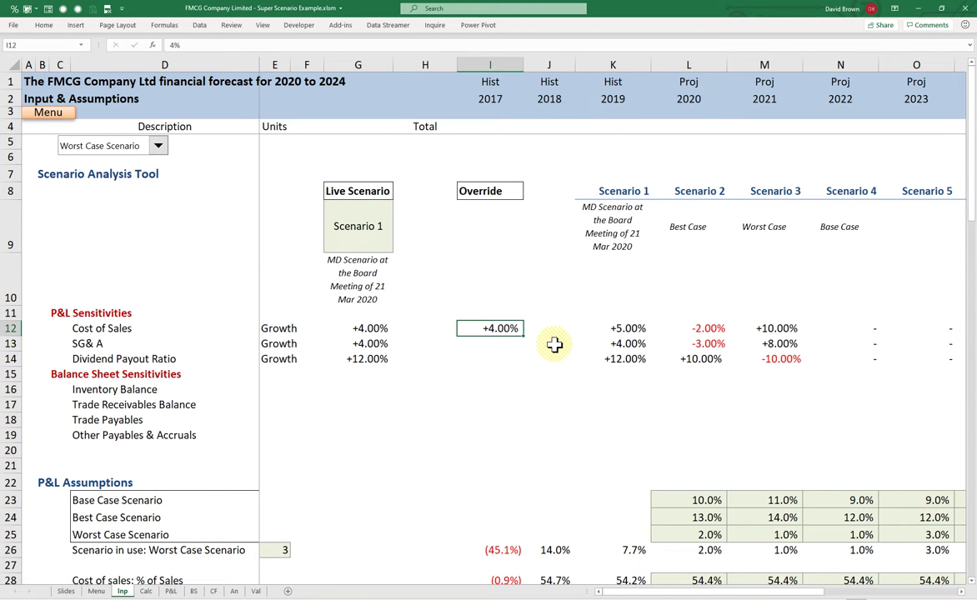
Move down through the Balance Sheet Sensitivities rows, Inventory Balance to Other Payables & Accruals.
key("Left")
key("Left")
key("Left")
key("Left")
key("Down")
key("Down")
key("Left")
key("Down")
key("Down")
key("Down")
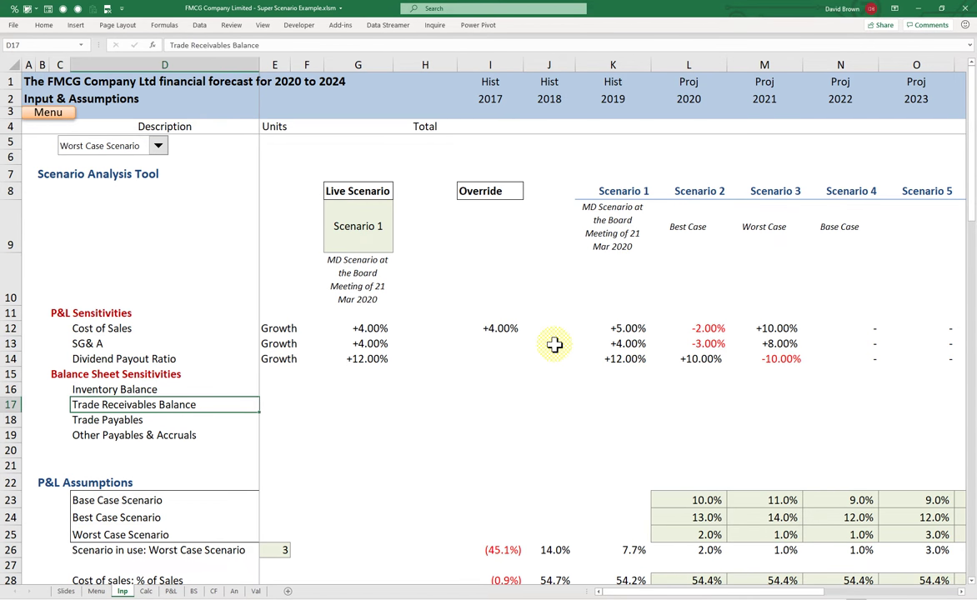
key("Up")
key("Right")
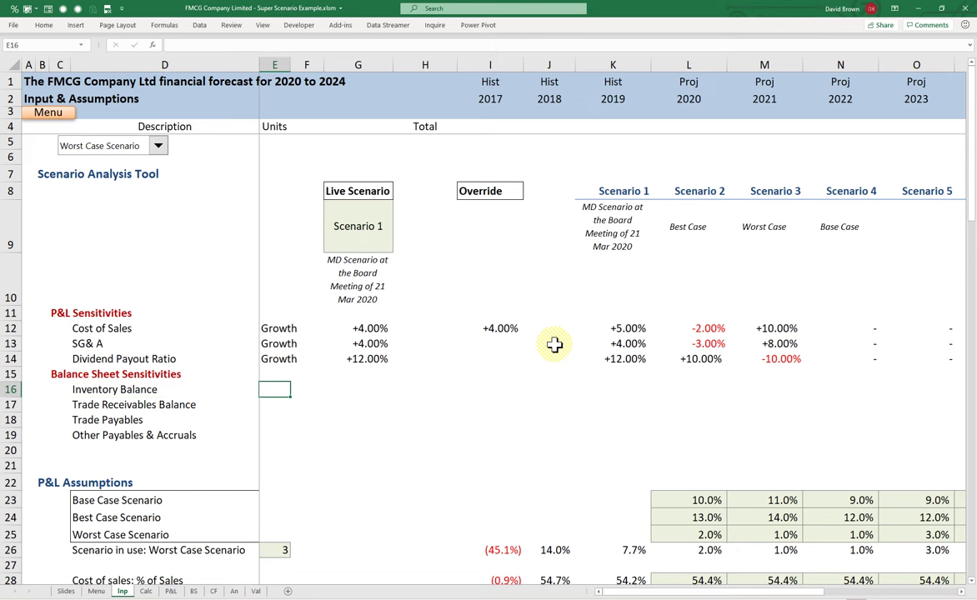
key("Down")
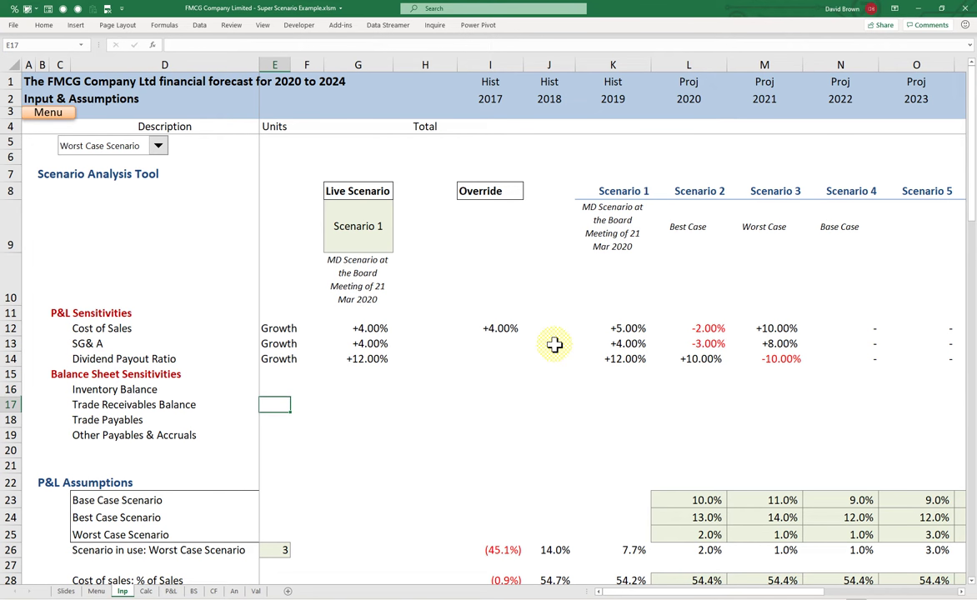
key("Down")
key("Down")
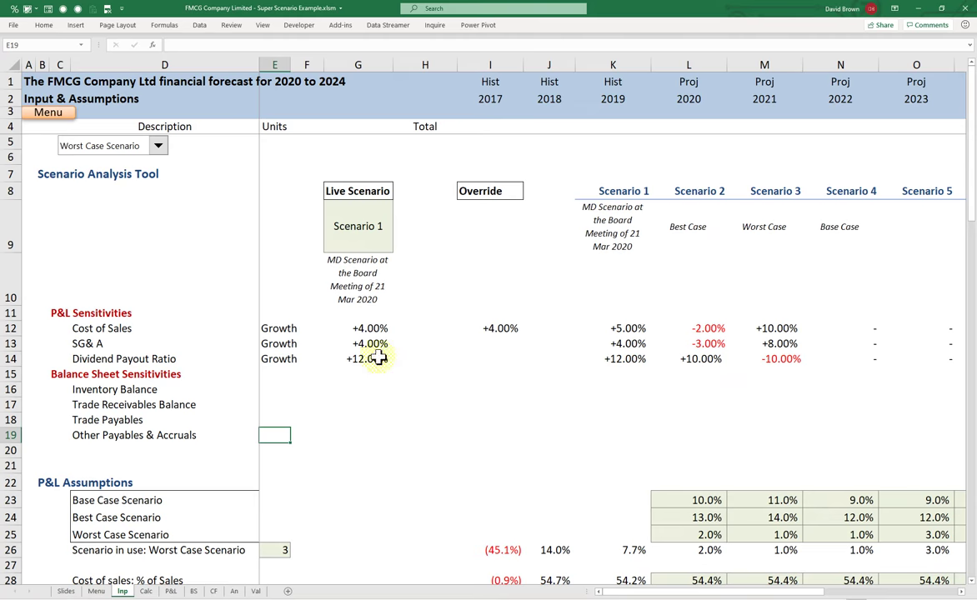
On the Calc sheet, scroll to row 46 and select the Inventories projections L46:P46.
left_click(146, 591)
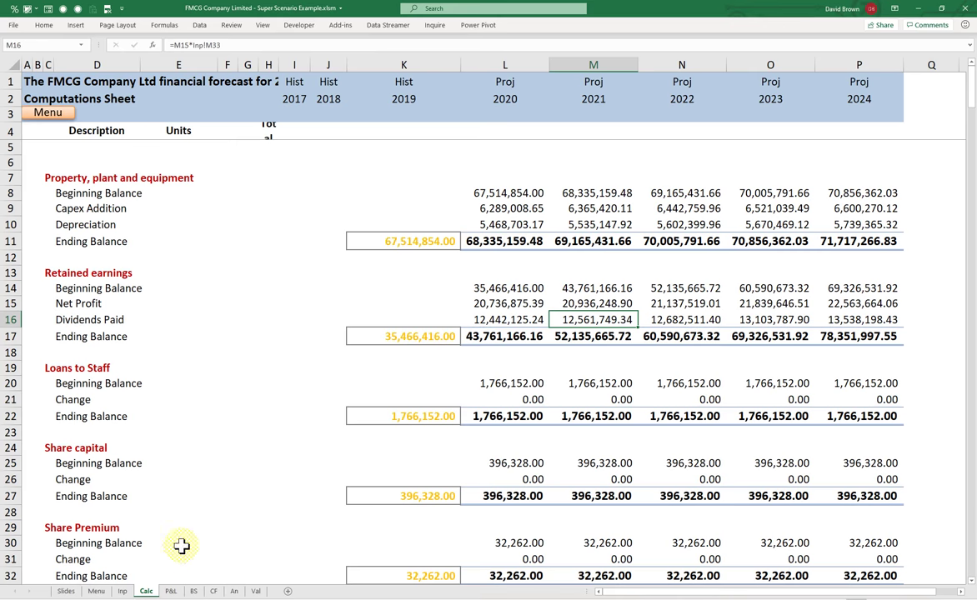
scroll(326, 410, "down", 11)
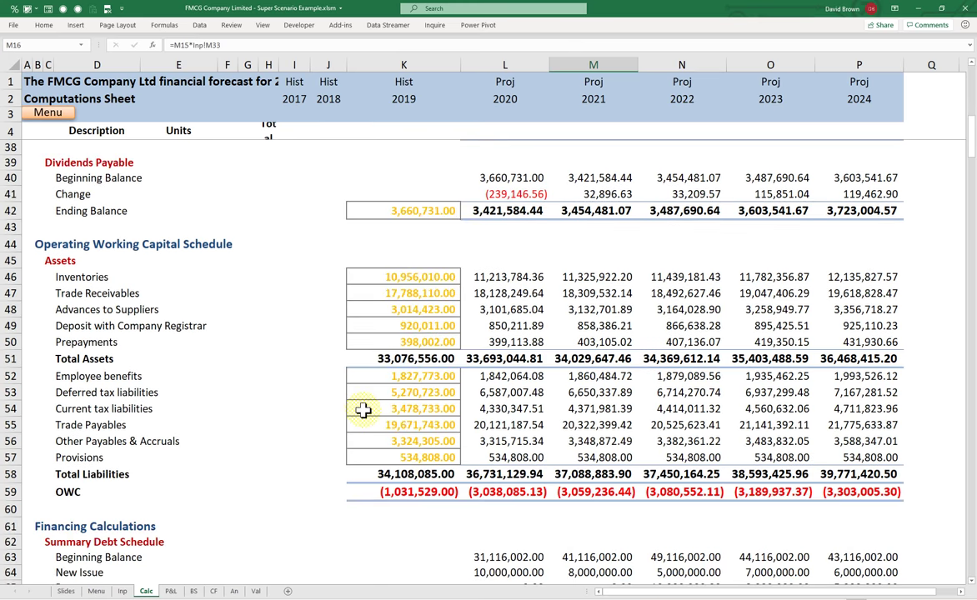
left_click(402, 277)
left_click_drag(483, 276, 769, 277)
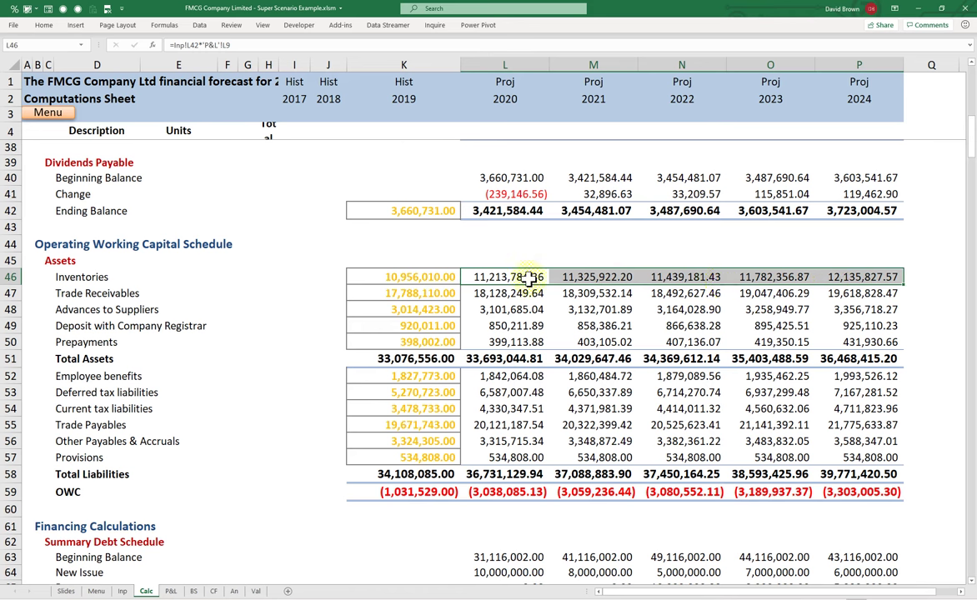
left_click_drag(530, 277, 842, 276)
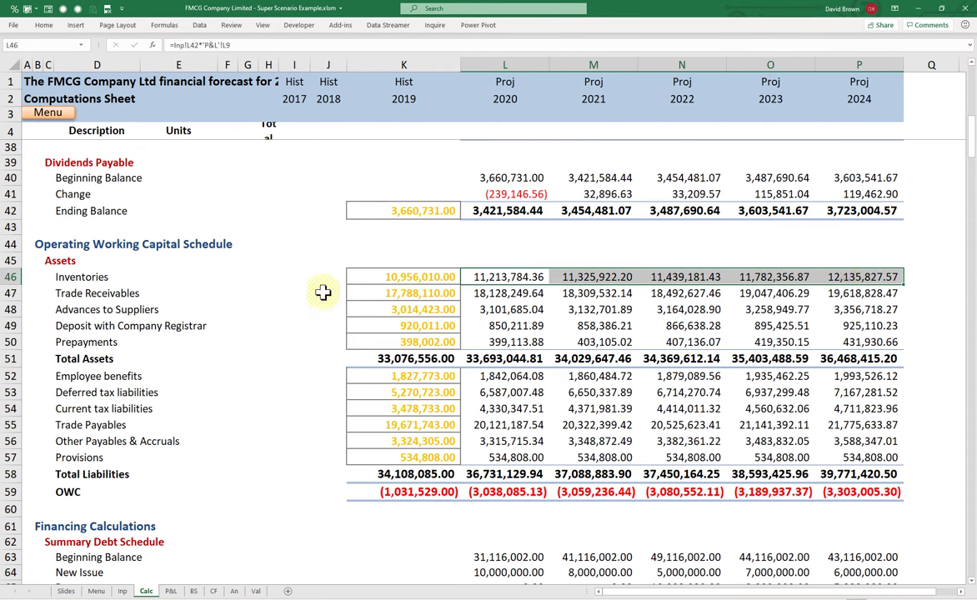
left_click(266, 277)
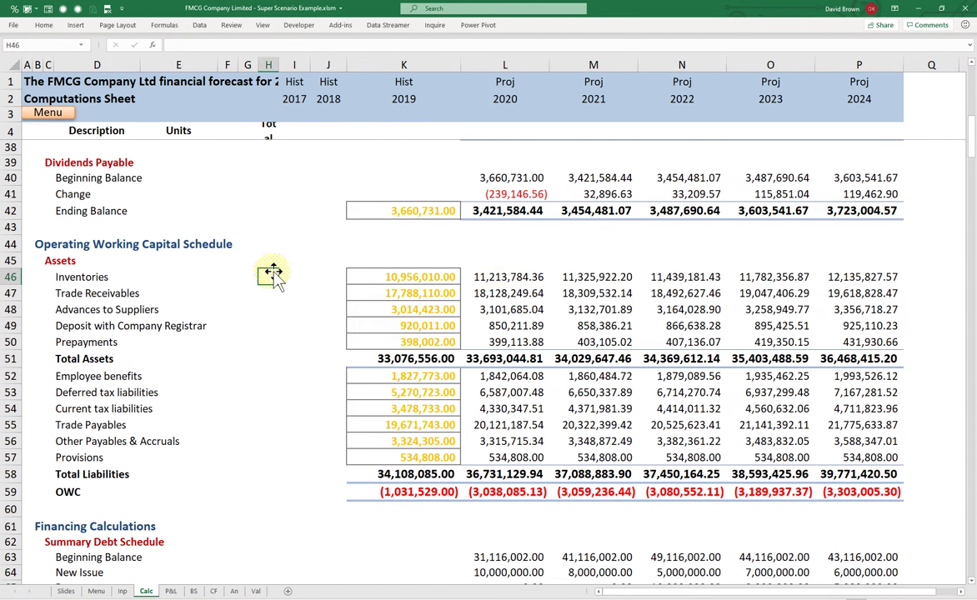
On the Inp sheet, copy the Dividend Payout Ratio row's units and scenario values E14:P14.
left_click(97, 592)
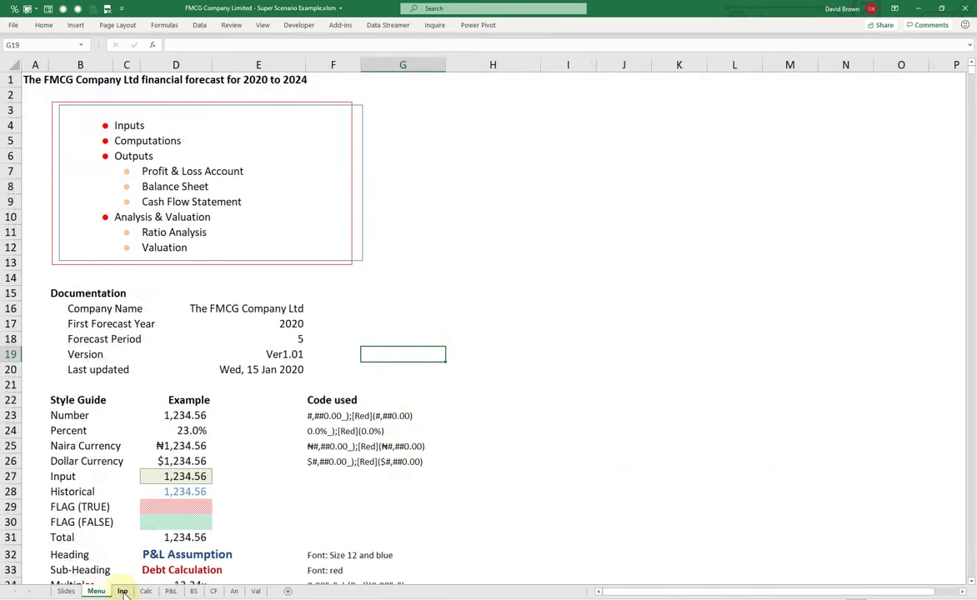
left_click(123, 592)
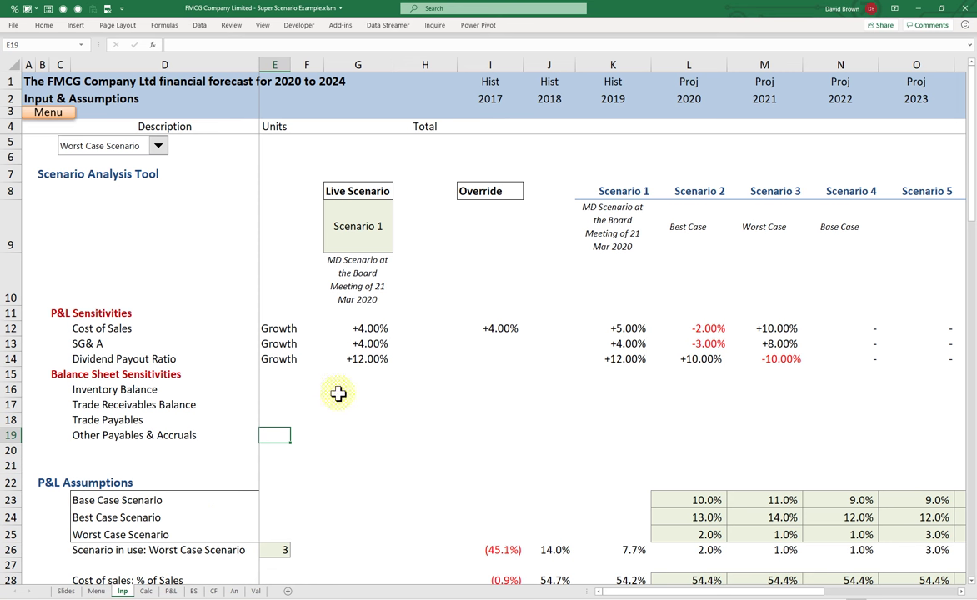
left_click_drag(265, 358, 757, 364)
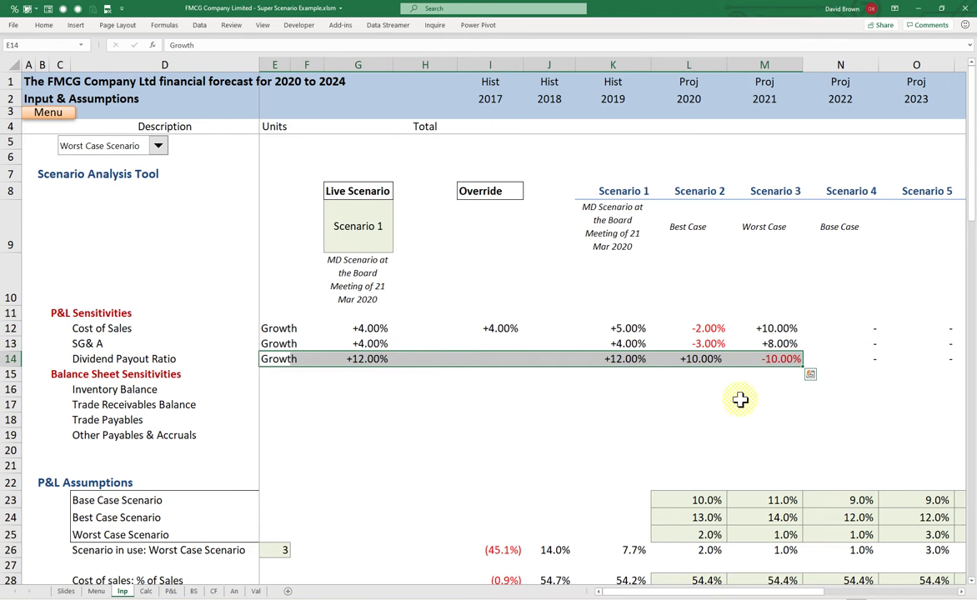
key("shift+Left")
key("shift+Left")
key("shift+Left")
key("shift+Left")
key("shift+Left")
key("shift+Left")
key("shift+Left")
key("shift+Left")
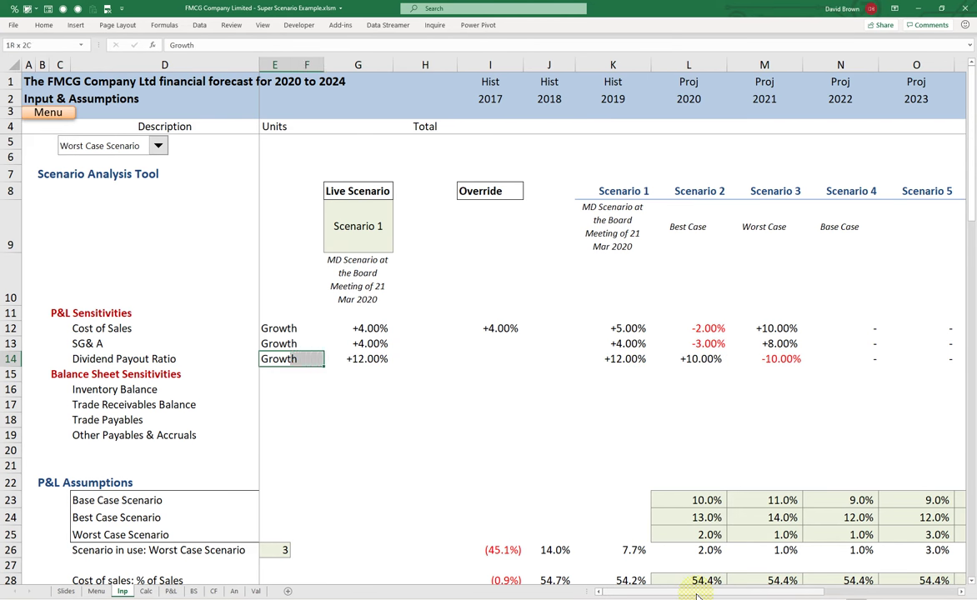
key("shift+Right")
key("shift+Right")
key("shift+Right")
key("shift+Right")
key("shift+Right")
key("shift+Right")
key("shift+Right")
key("shift+Right")
key("shift+Right")
key("shift+Right")
key("shift+Right")
key("shift+Right")
scroll(696, 595, "right", 2)
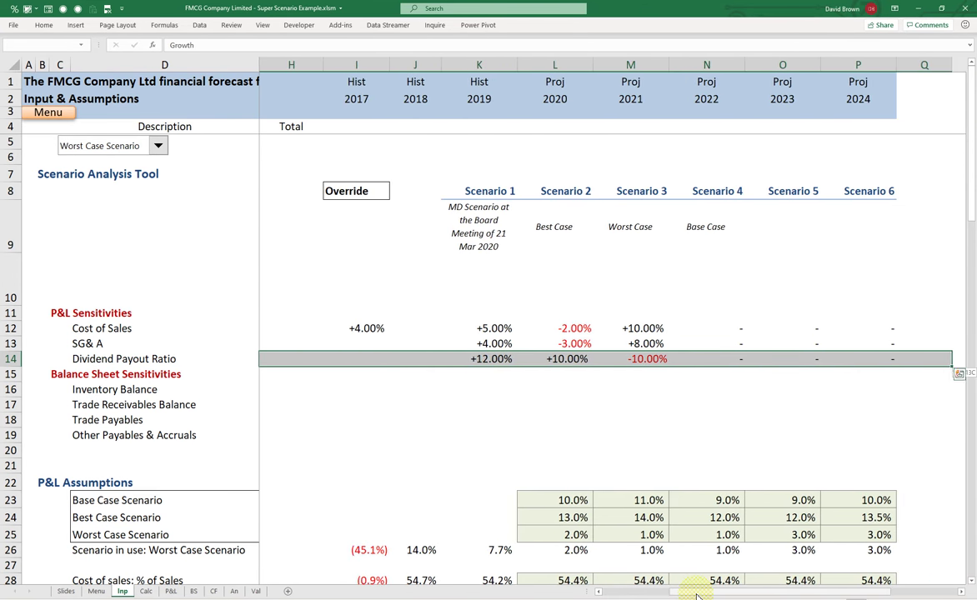
key("ctrl+c")
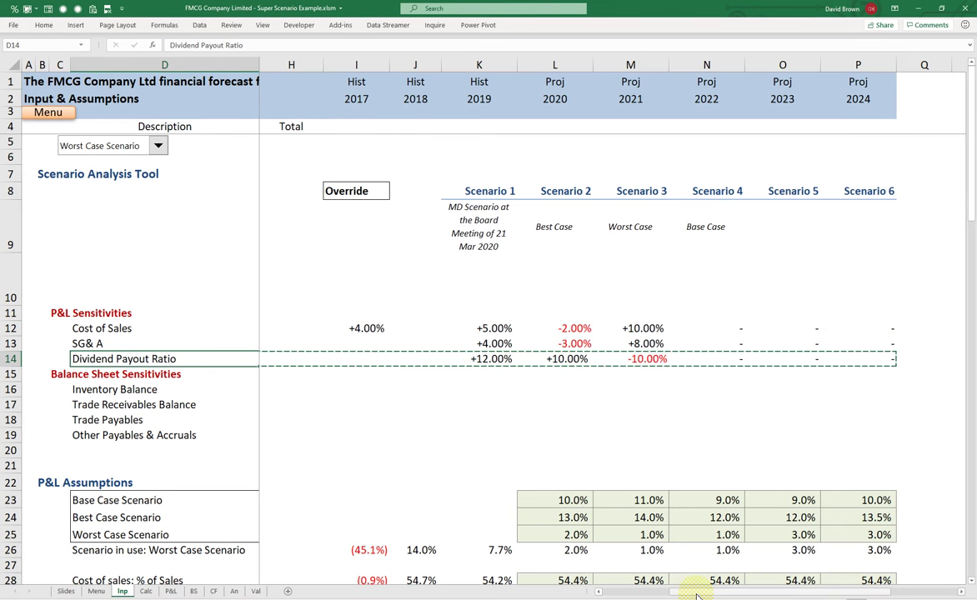
Paste the row into Inventory Balance row 16 and fill it down through row 19.
key("Down")
key("Down")
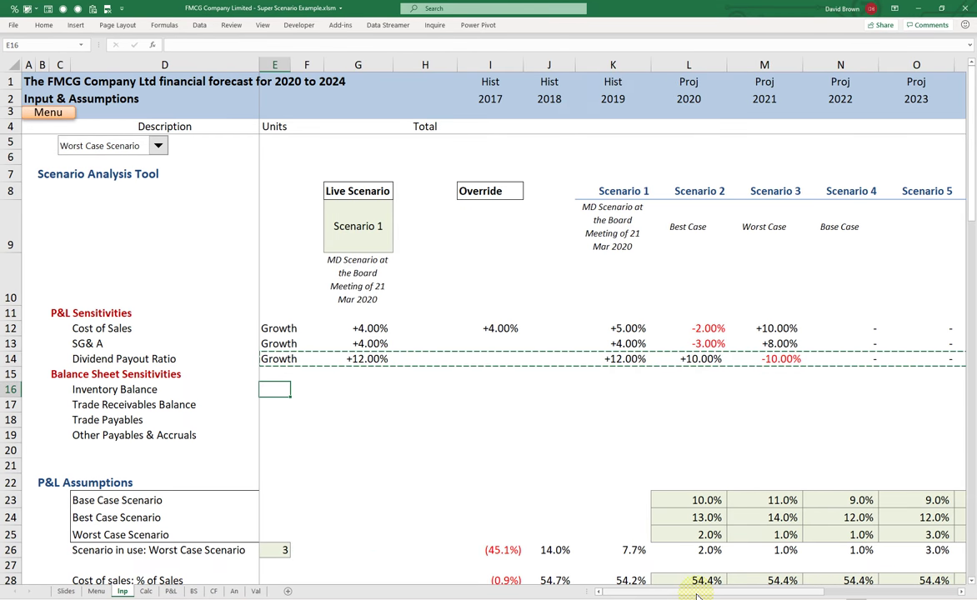
key("Return")
scroll(697, 595, "right", 2)
key("shift+Down")
key("shift+Down")
key("shift+Down")
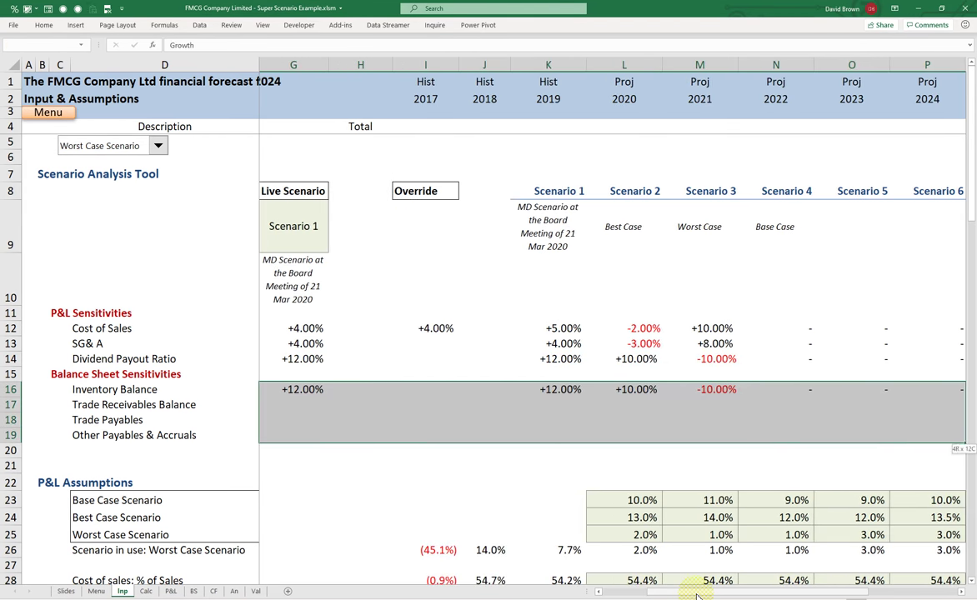
key("ctrl+d")
key("Left")
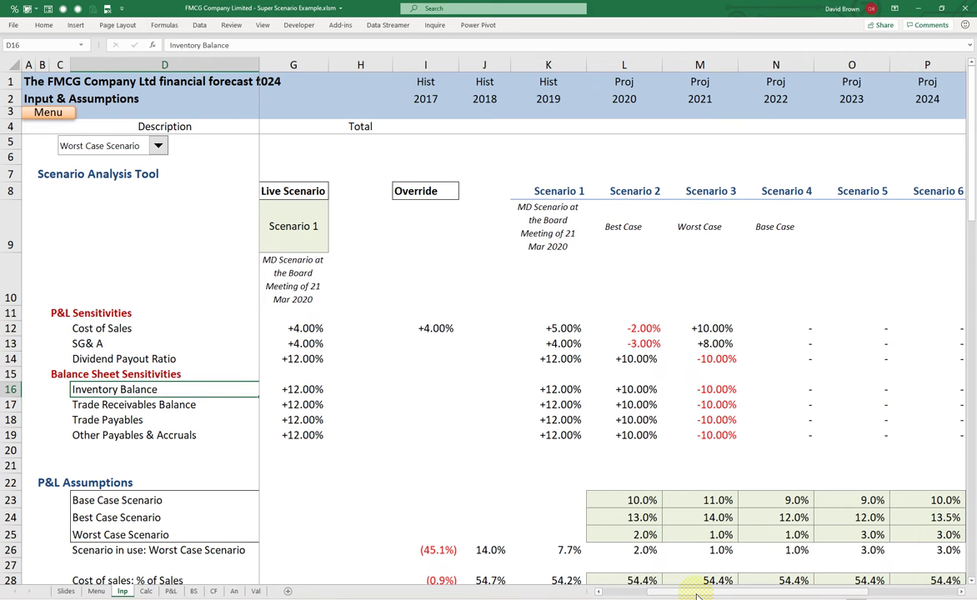
key("Right")
key("Right")
key("Right")
key("Right")
key("Right")
key("Right")
key("Right")
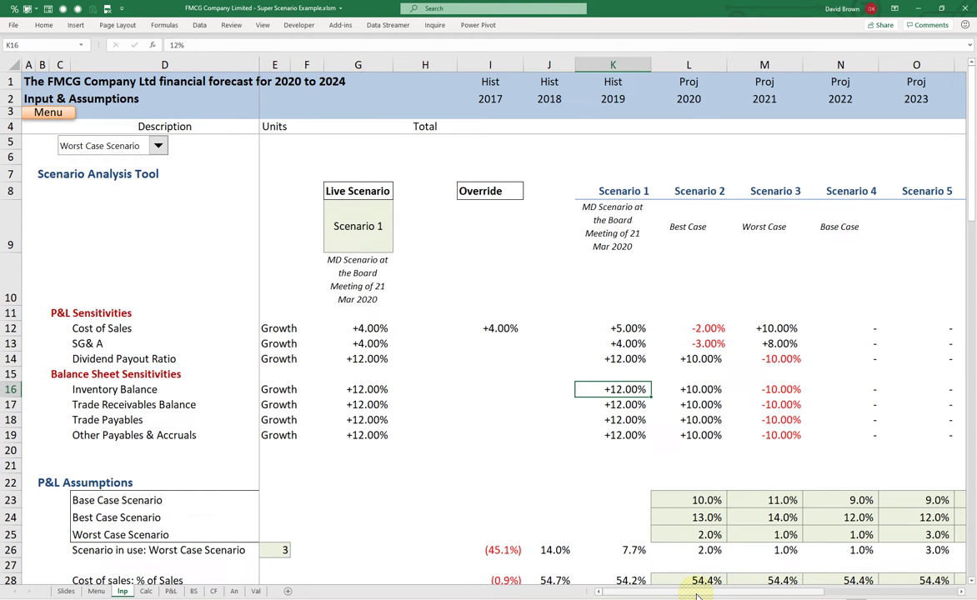
Enter Scenario 1 growth: Inventory 4%, Receivables 3%, Payables 3%, Accruals 2%.
type("4")
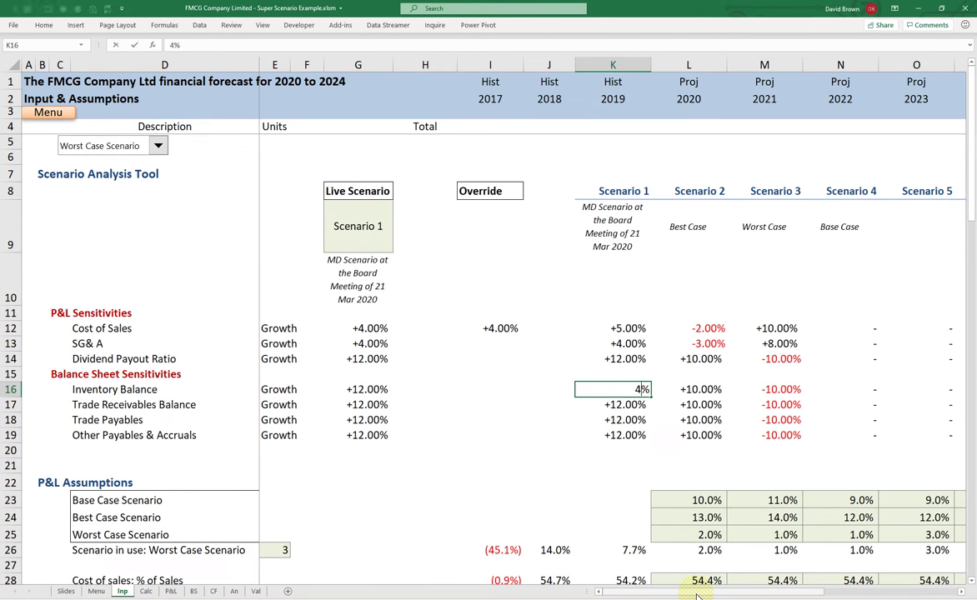
key("Return")
type("3")
key("Return")
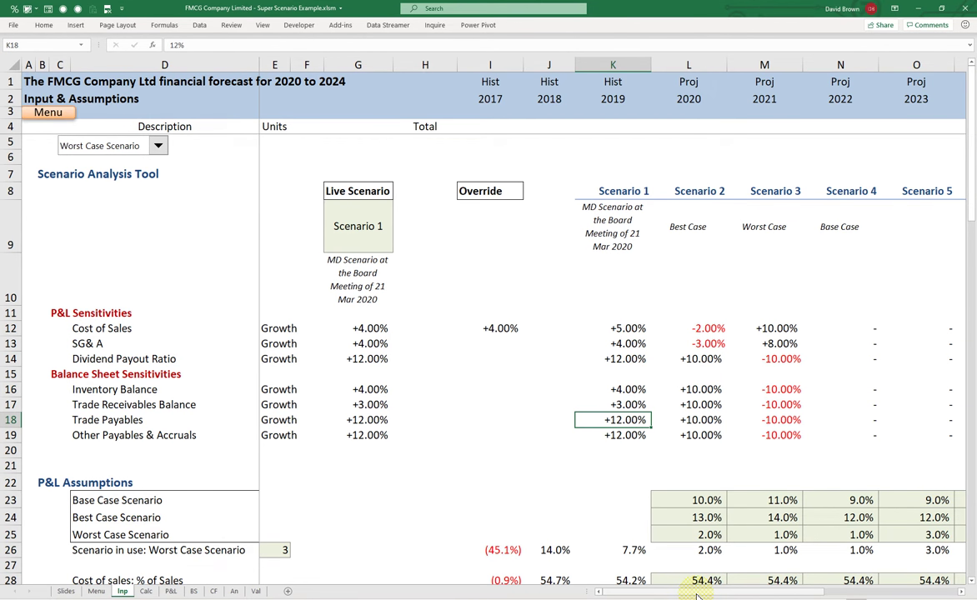
type("3")
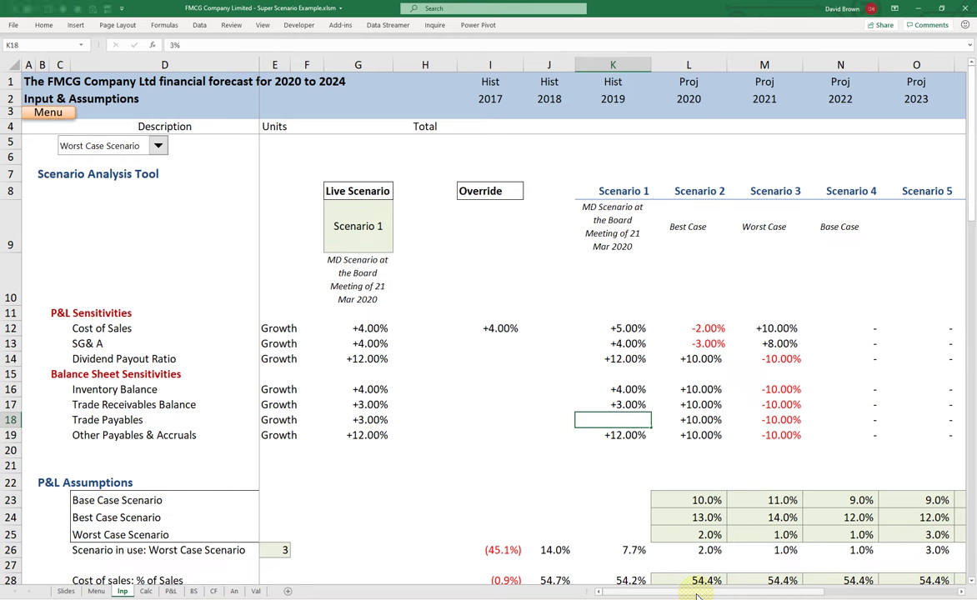
key("Return")
type("2")
key("Return")
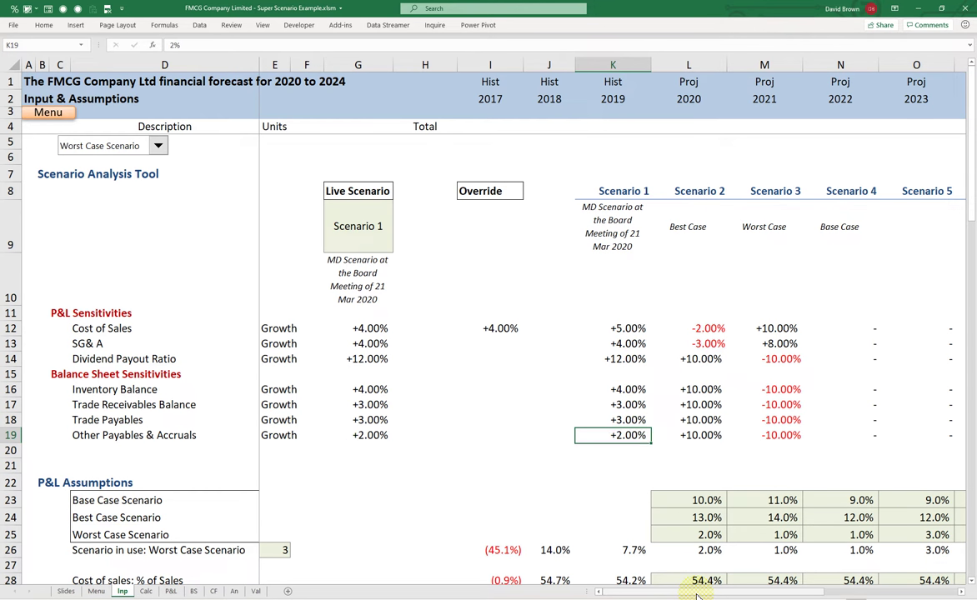
Enter Scenario 2 growth: Inventory 0%, Receivables -5%, Payables -5%, Accruals +5%.
key("Up")
key("Up")
key("Up")
key("Right")
key("Up")
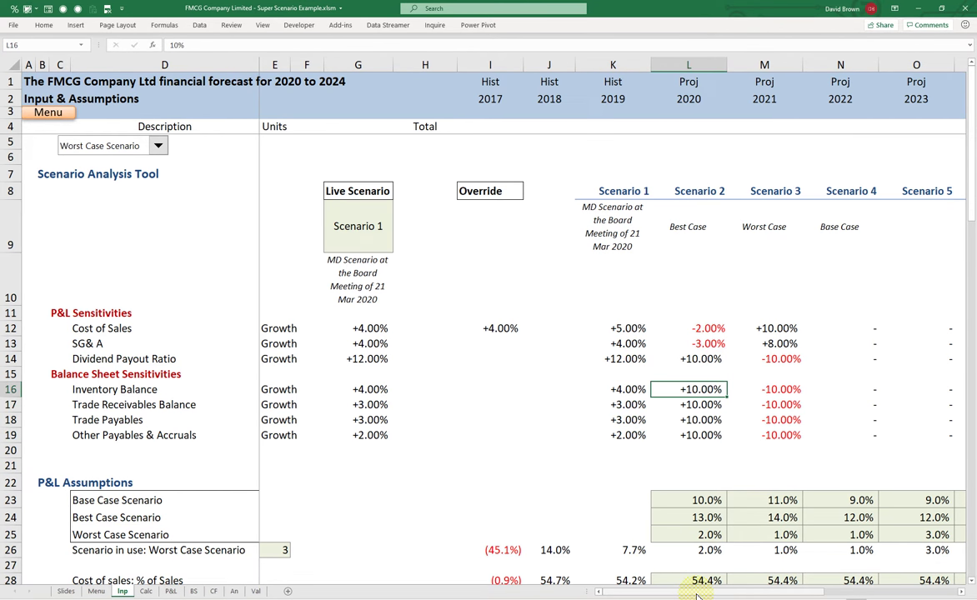
type("0")
key("Return")
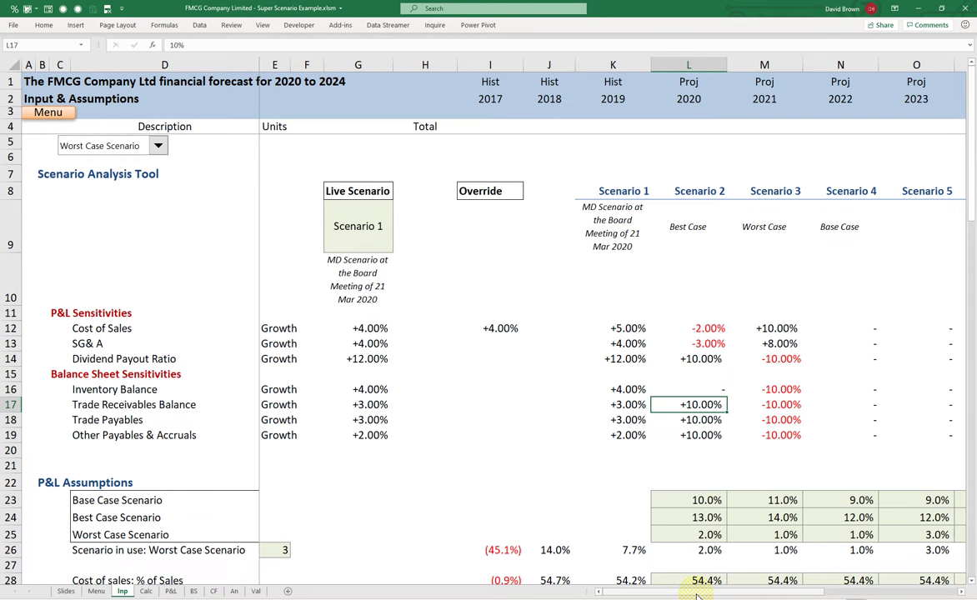
type("-")
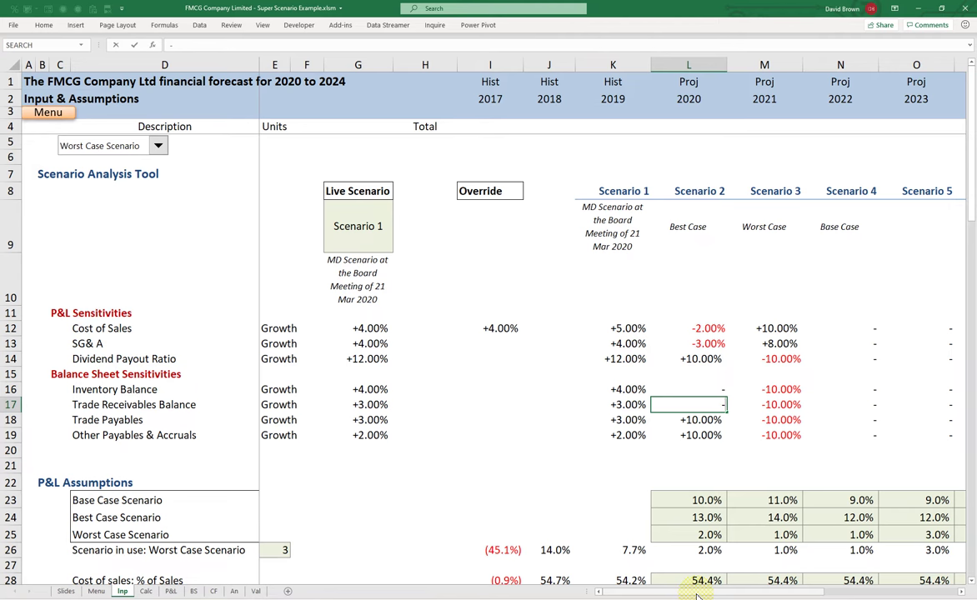
type("5")
key("Return")
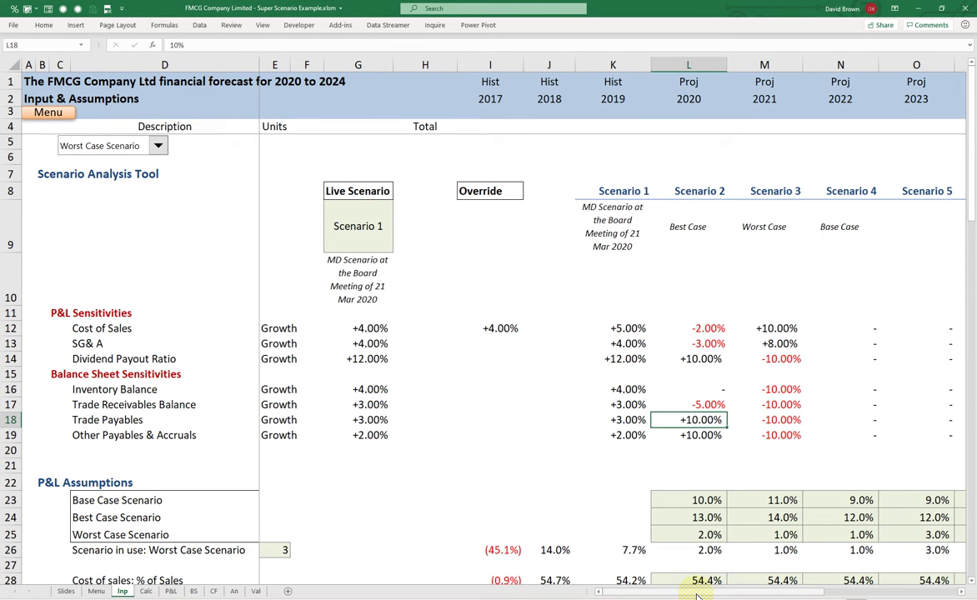
type("-5")
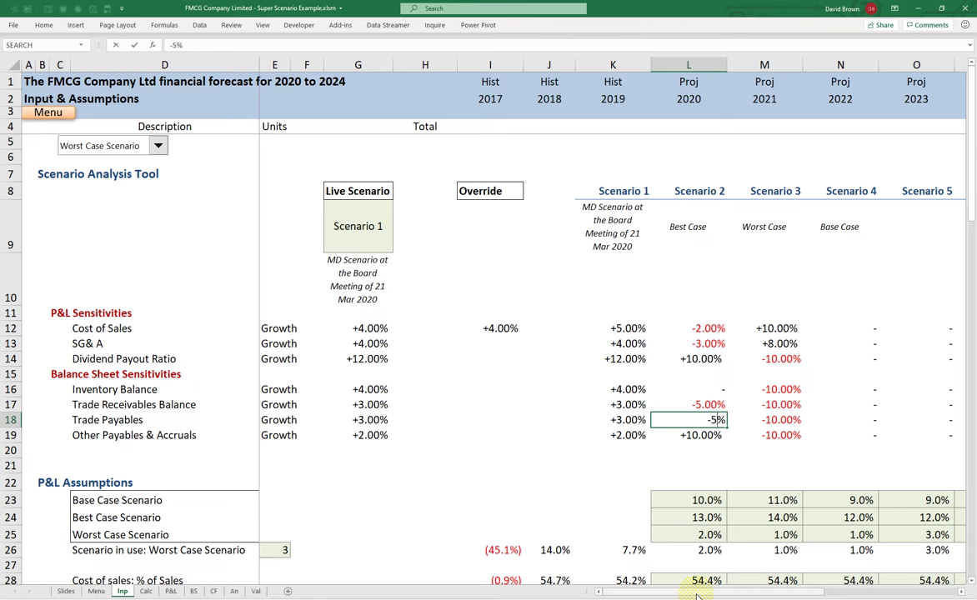
key("Return")
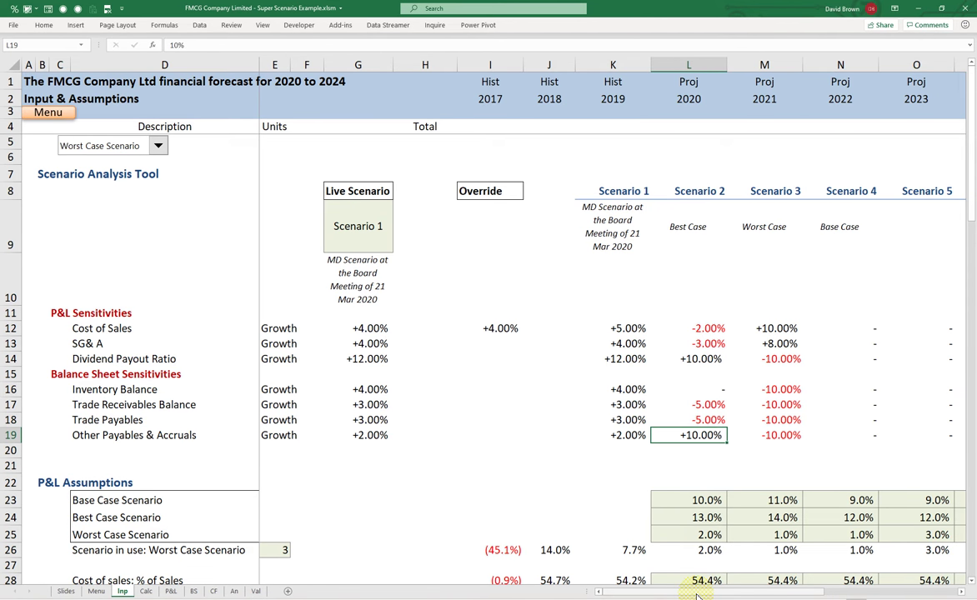
type("5")
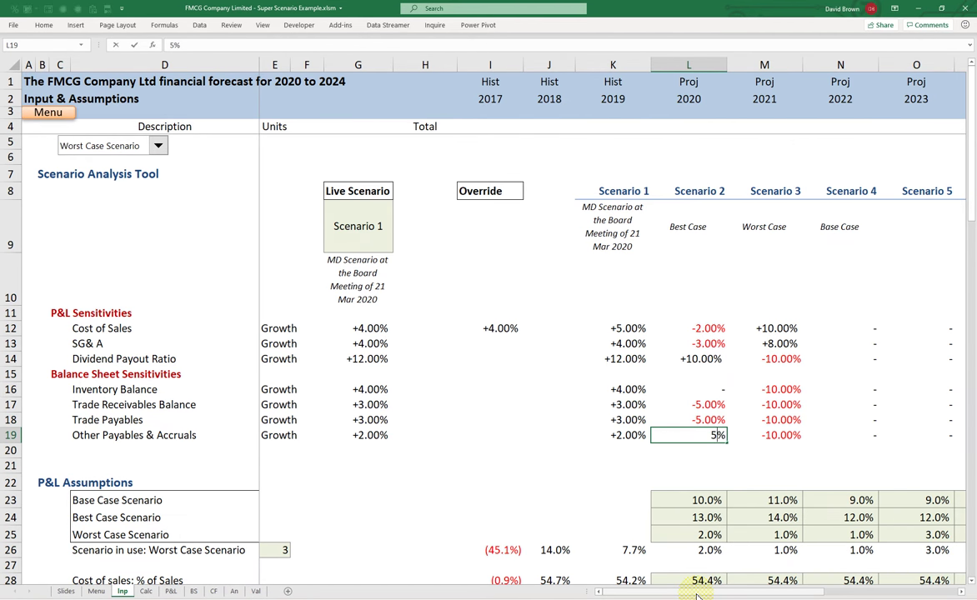
key("Up")
key("Up")
key("Up")
Enter Scenario 3 growth: Inventory 12%, Receivables 10%, Payables 6%, Accruals 5%.
key("Right")
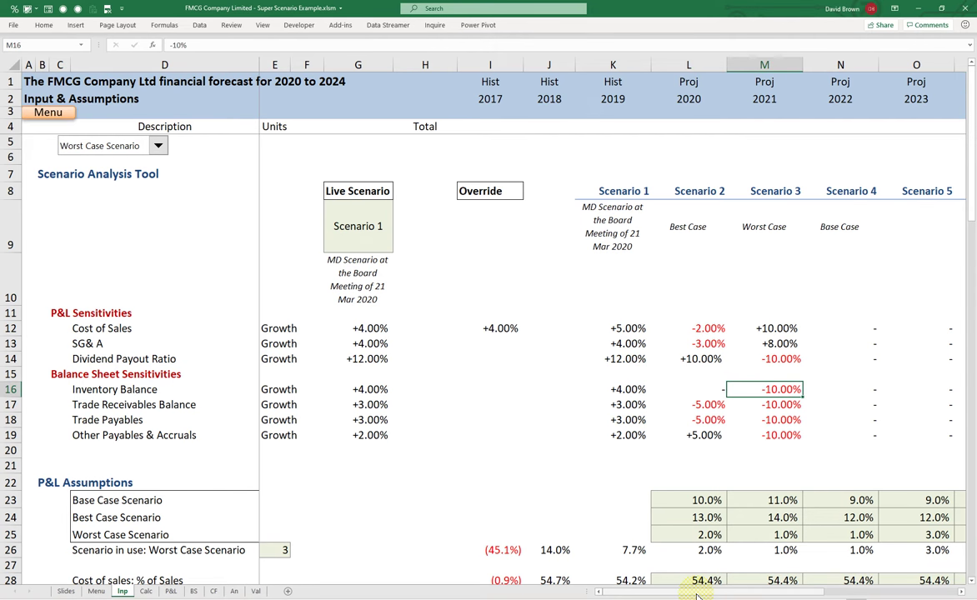
type("12")
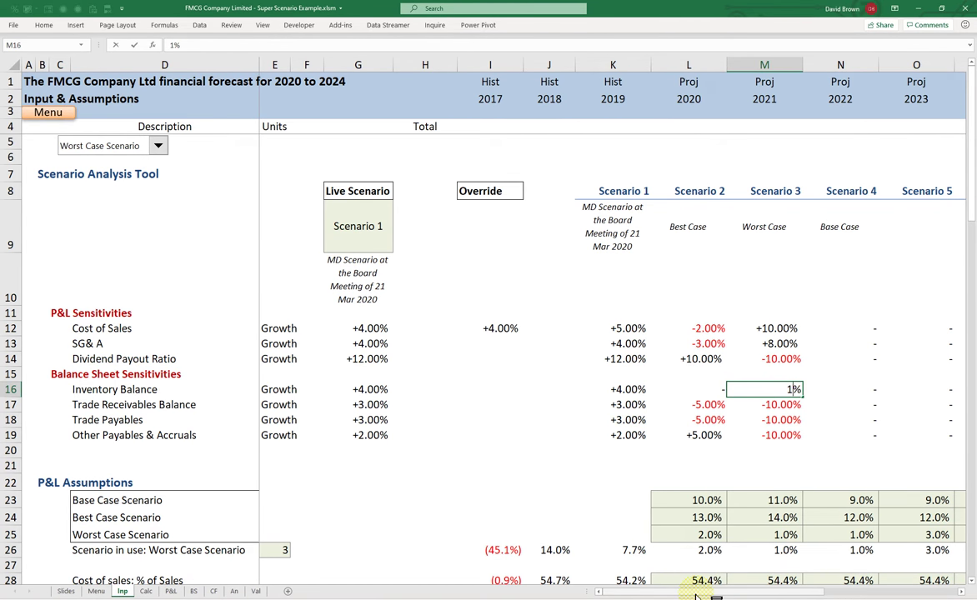
key("Return")
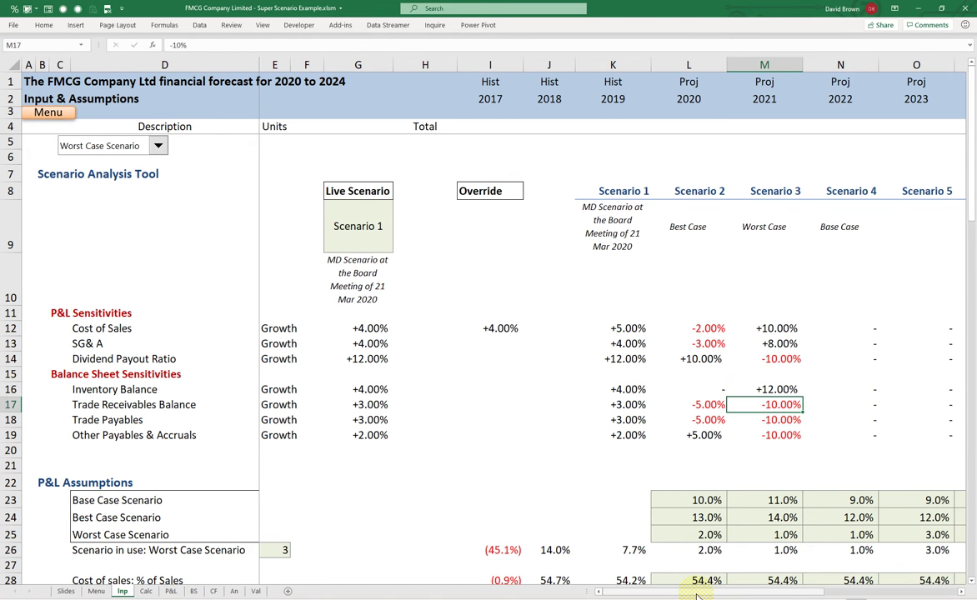
type("10")
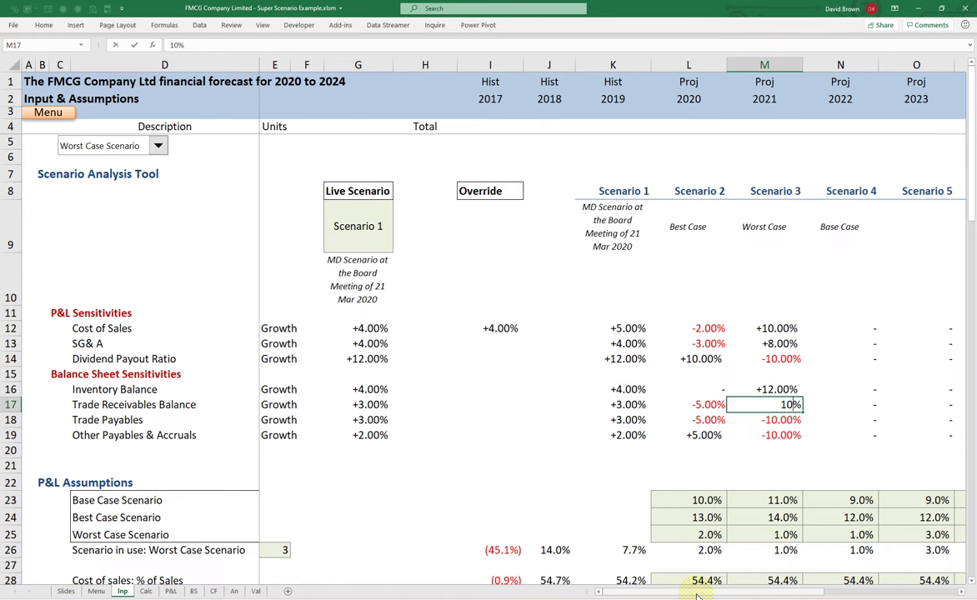
key("Return")
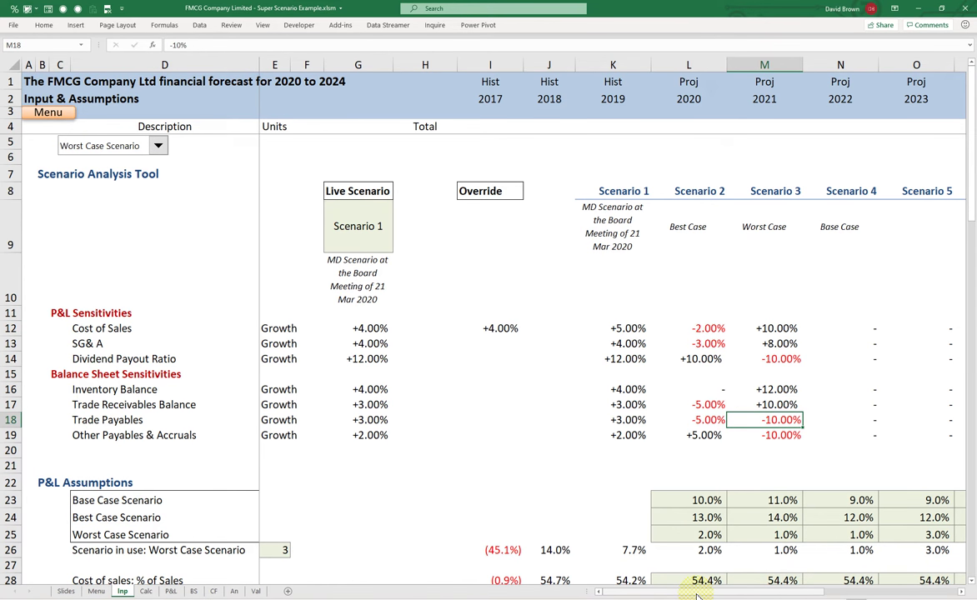
type("0")
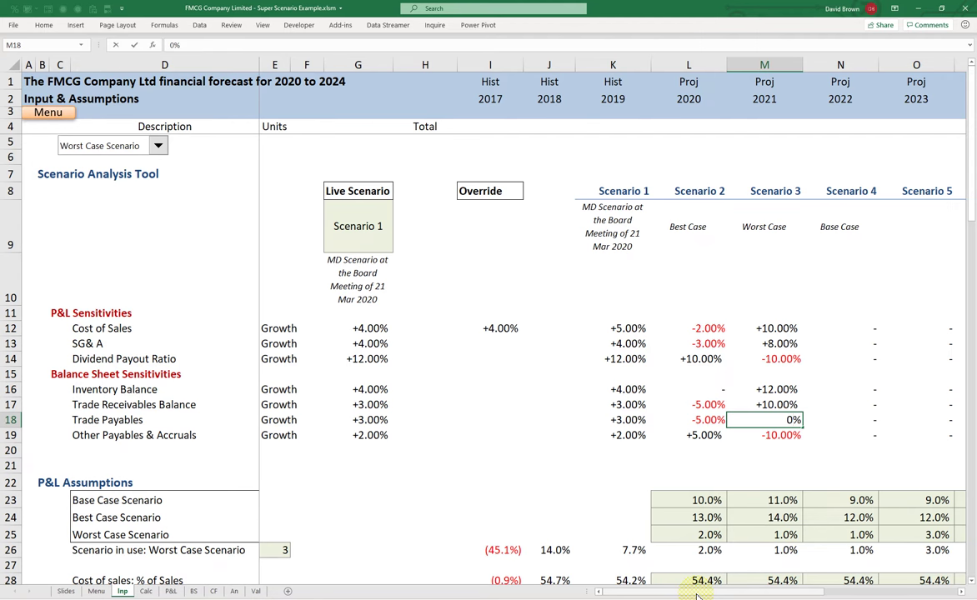
key("ctrl+Return")
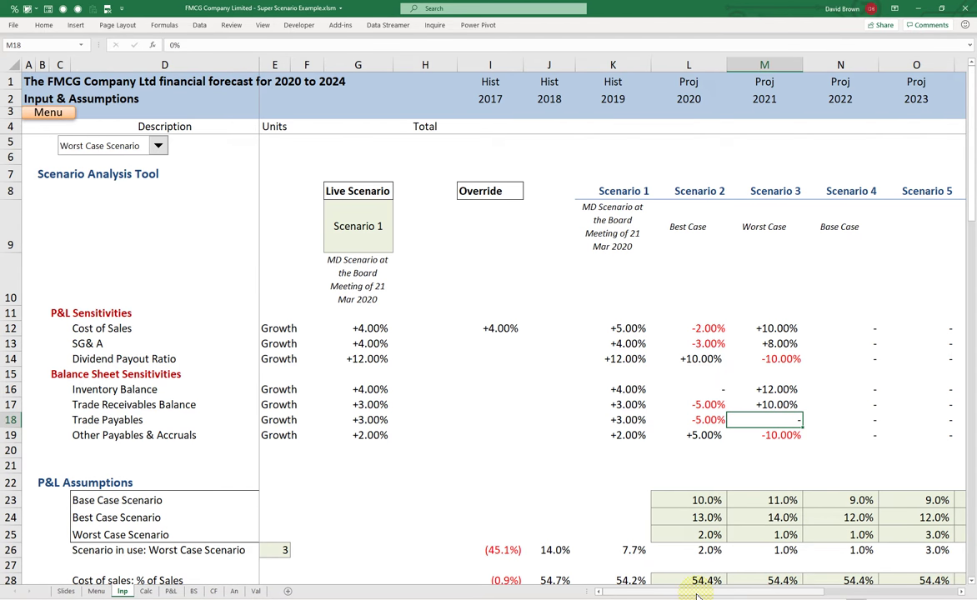
type("6")
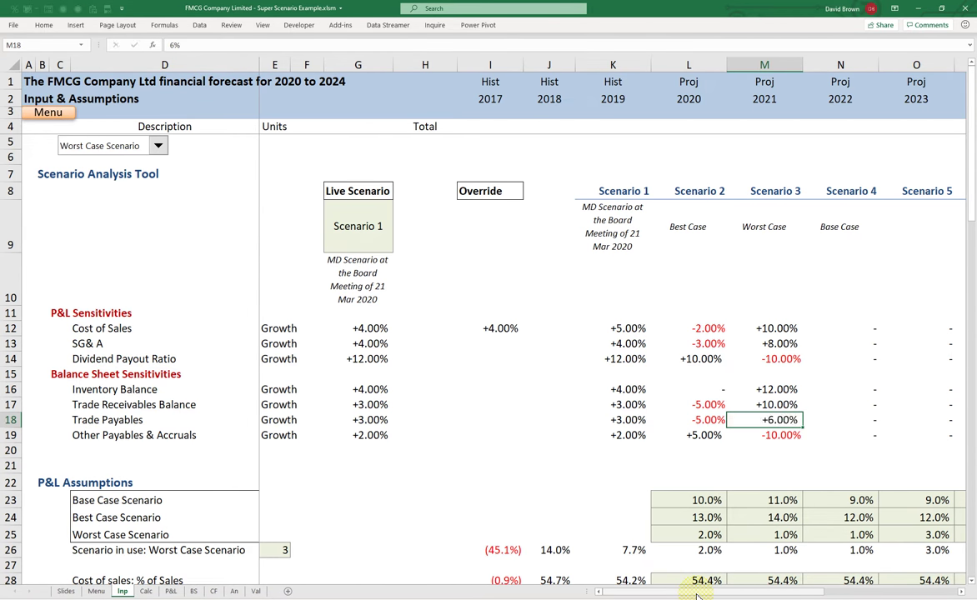
key("Return")
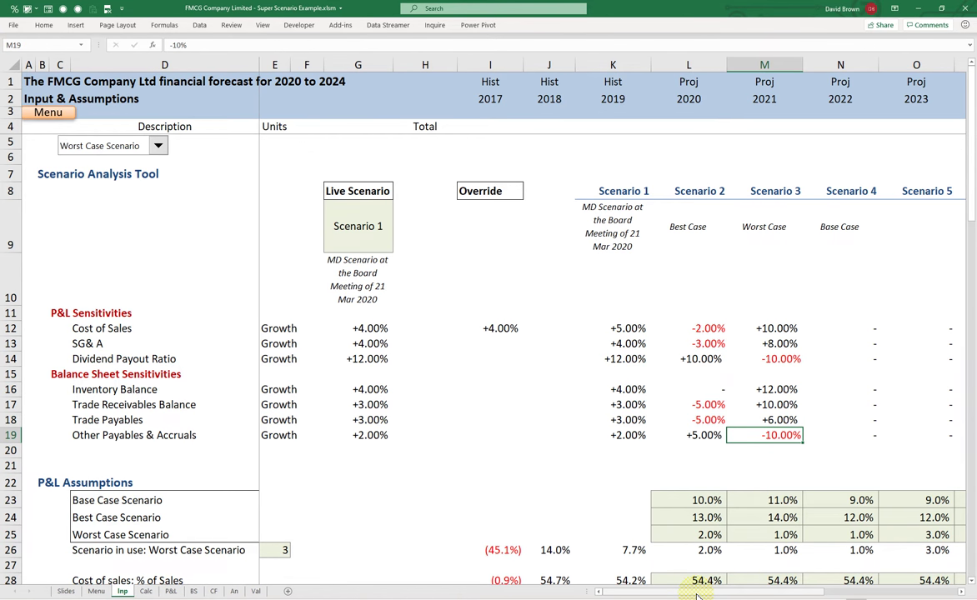
type("5")
key("ctrl+Return")
key("Up")
key("Up")
key("Up")
key("Up")
key("Up")
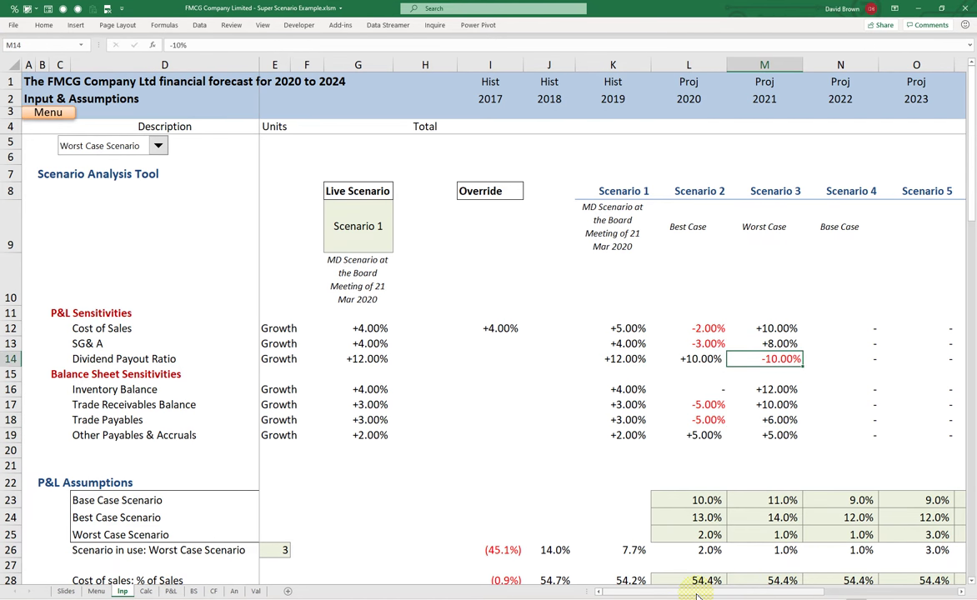
key("Up")
key("Up")
key("Left")
key("Left")
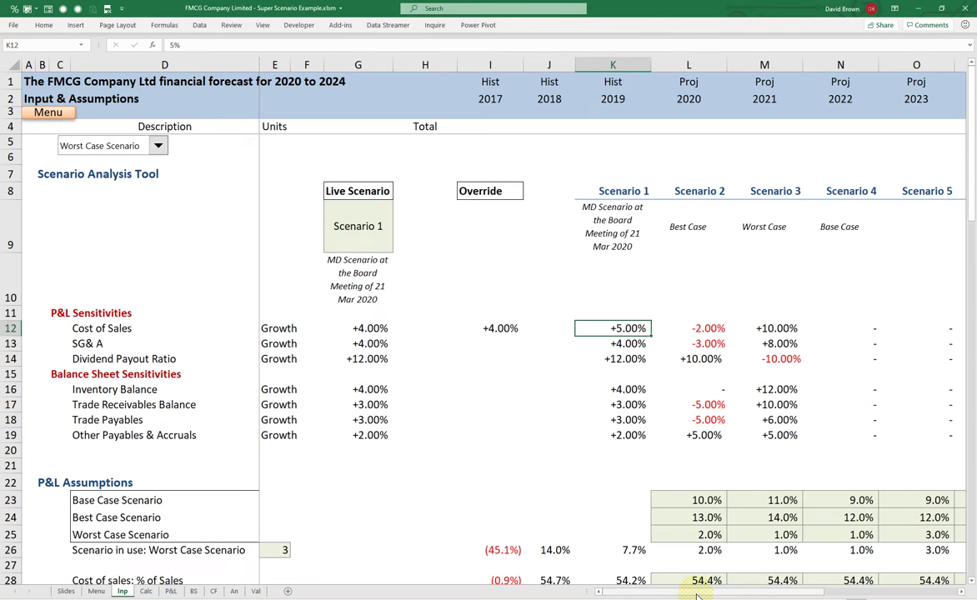
Make Scenario 2 the live scenario in G9 and compare its sensitivity values.
left_click(371, 222)
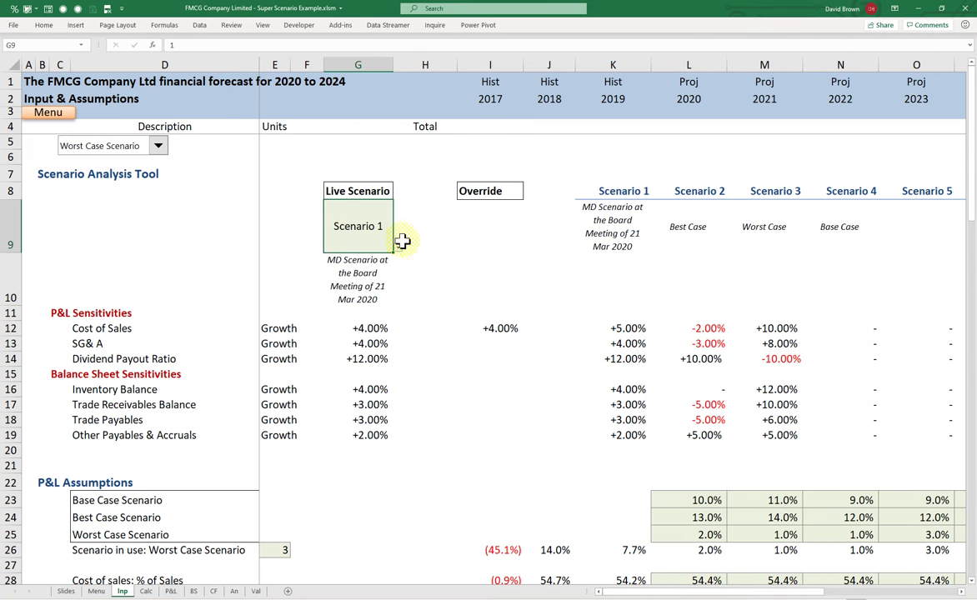
left_click(398, 247)
left_click(369, 269)
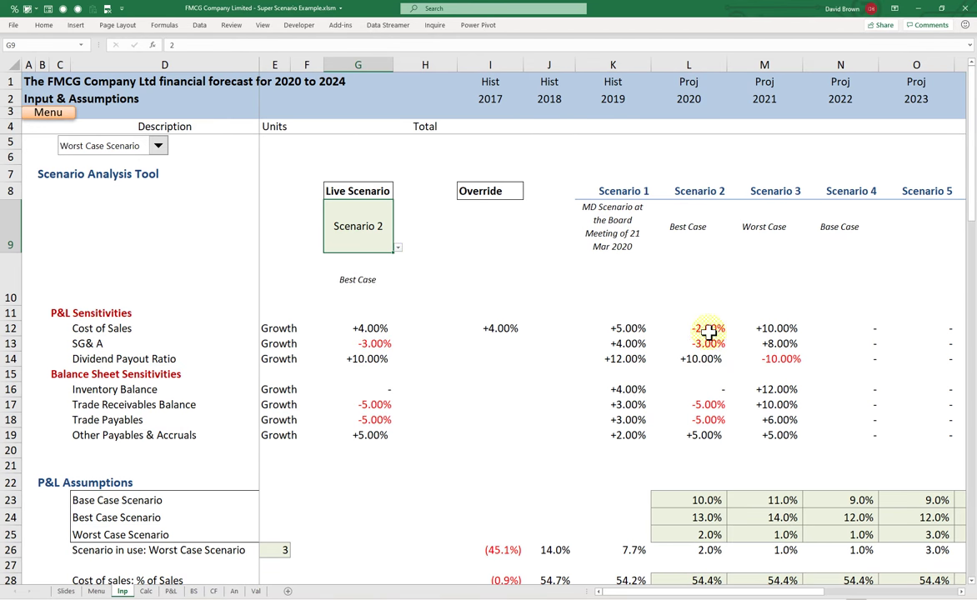
left_click_drag(707, 331, 695, 435)
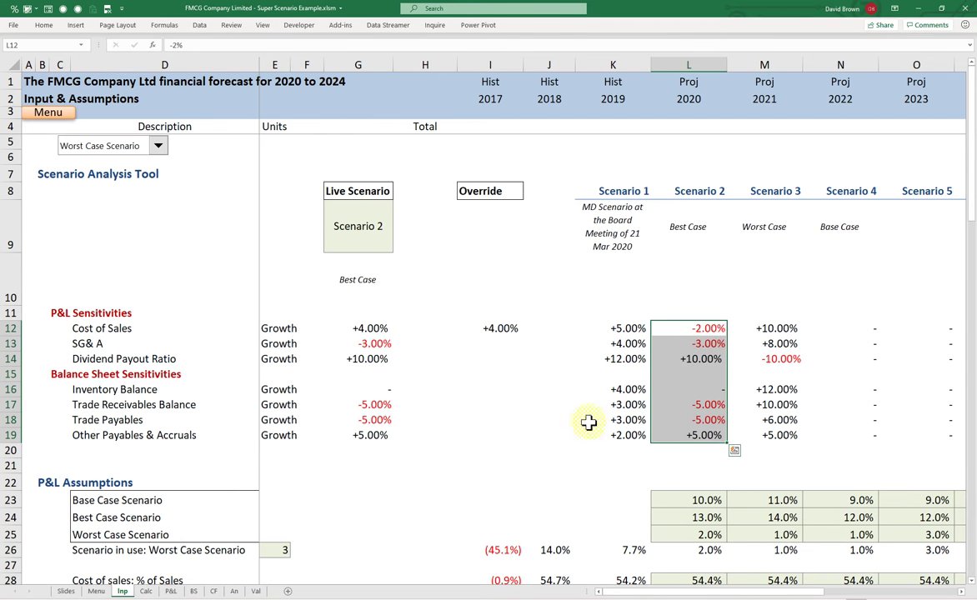
Clear the Cost of Sales override in I12 and narrow column H.
left_click(501, 330)
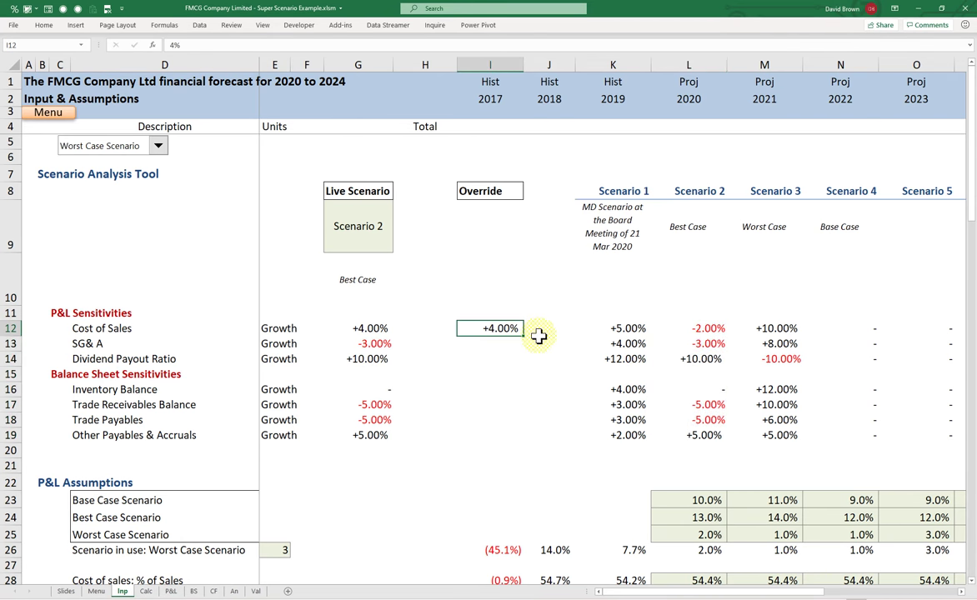
key("Delete")
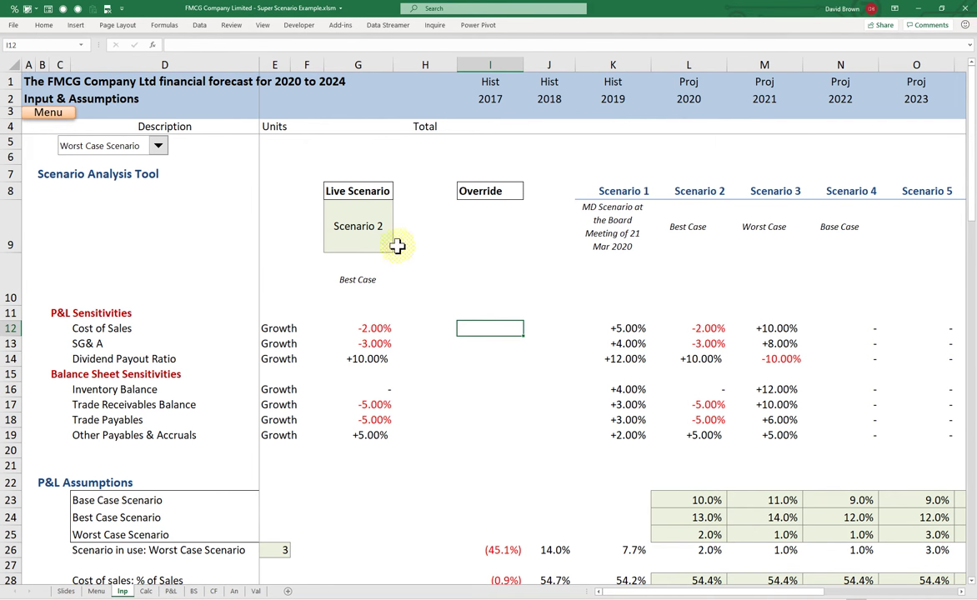
left_click_drag(457, 64, 437, 94)
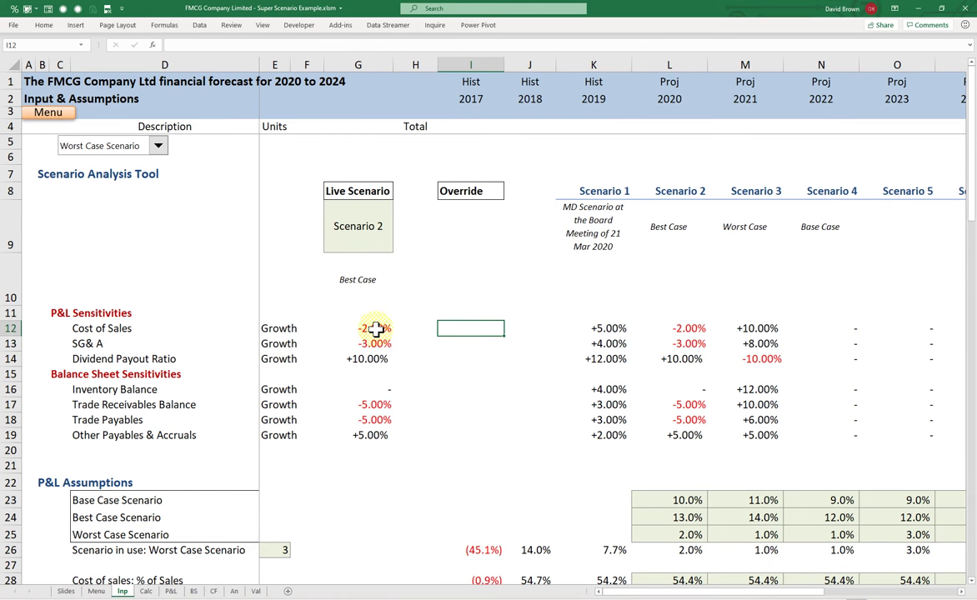
left_click_drag(375, 330, 370, 437)
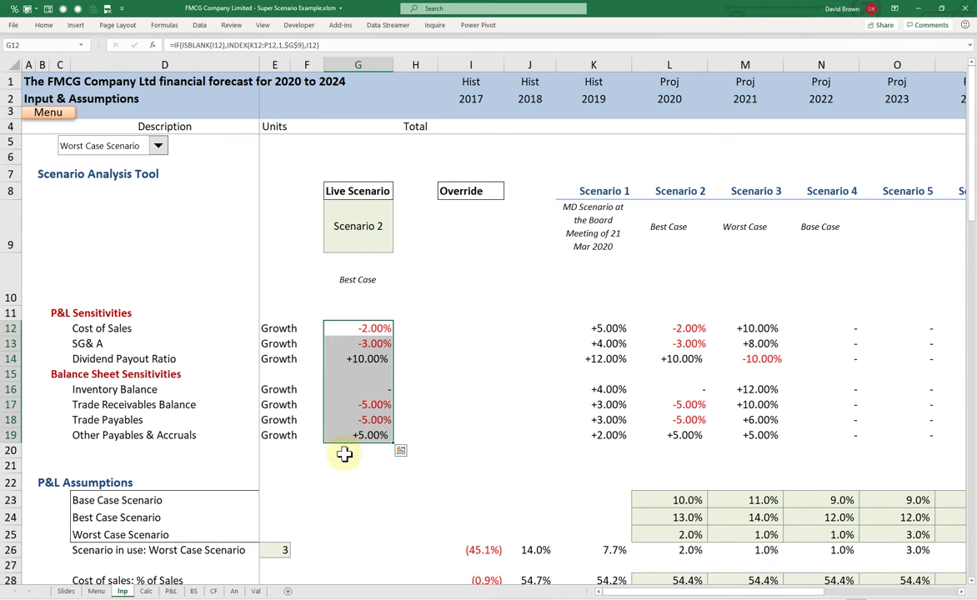
Apply the Input cell style to the P&L override cells I12:I14.
left_click_drag(468, 324, 466, 361)
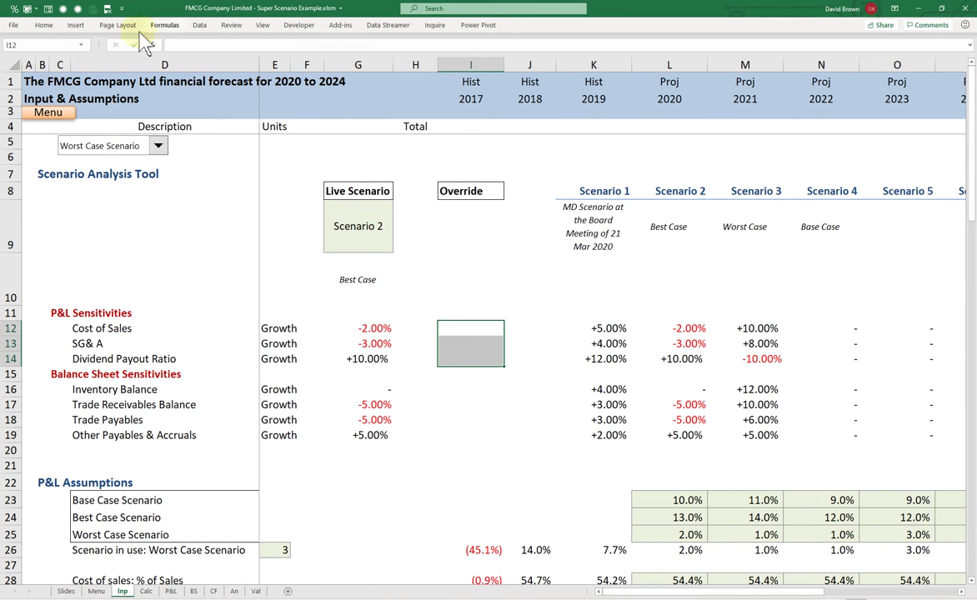
left_click(43, 25)
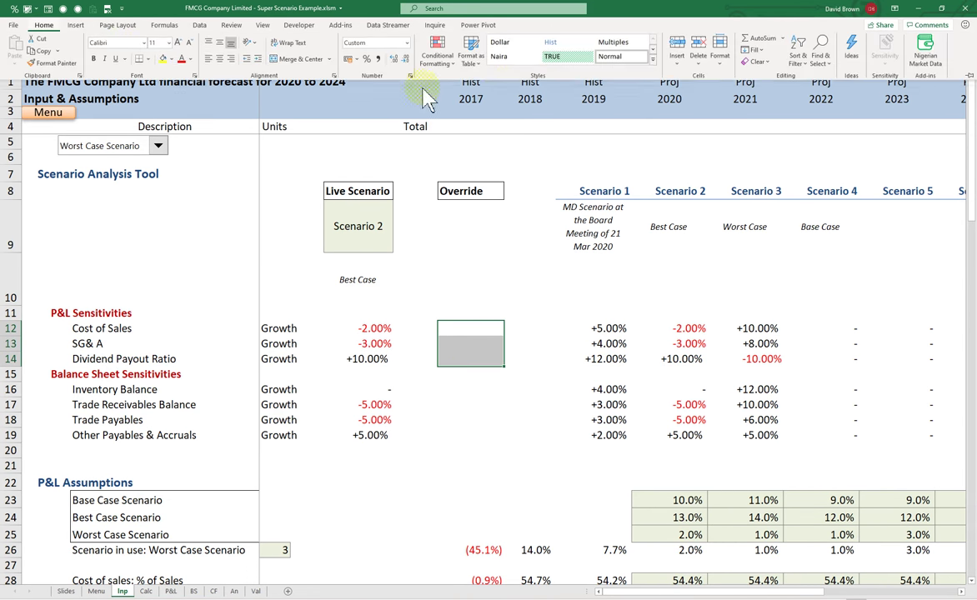
left_click(650, 63)
left_click(709, 117)
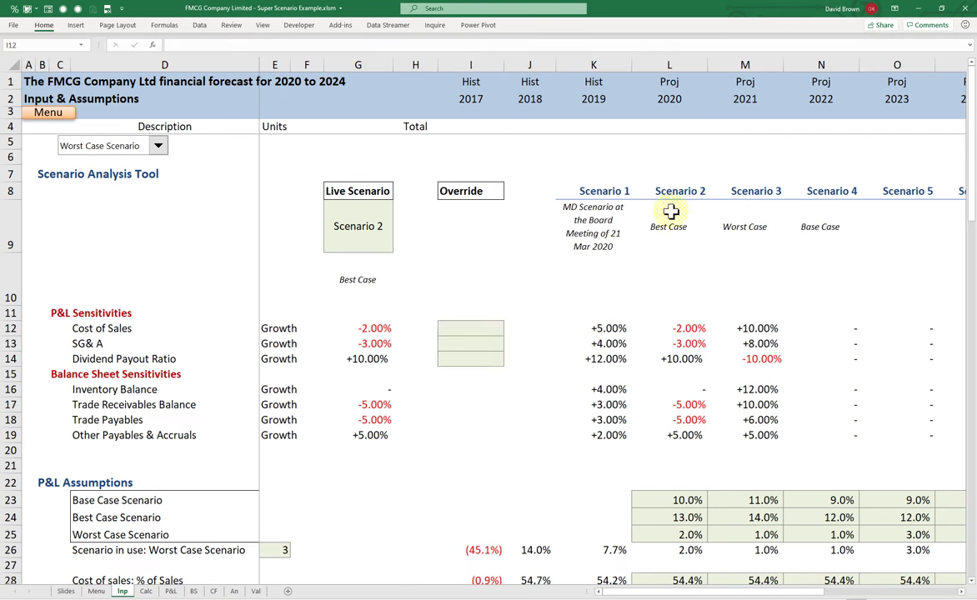
Select the balance sheet override cells I16:I19 and bring up the Cell Styles gallery.
left_click(465, 389)
left_click_drag(466, 389, 453, 432)
left_click(38, 25)
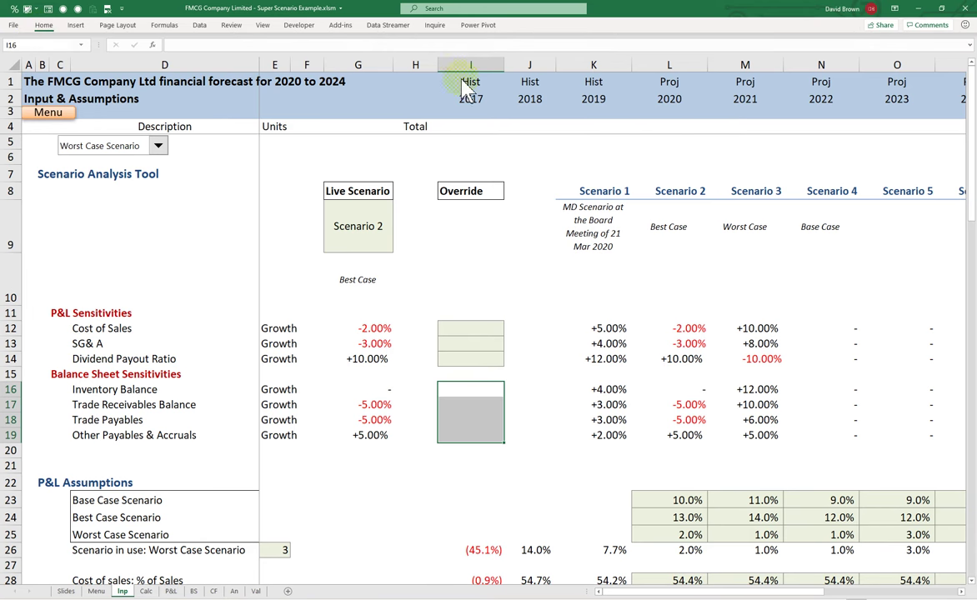
left_click(652, 64)
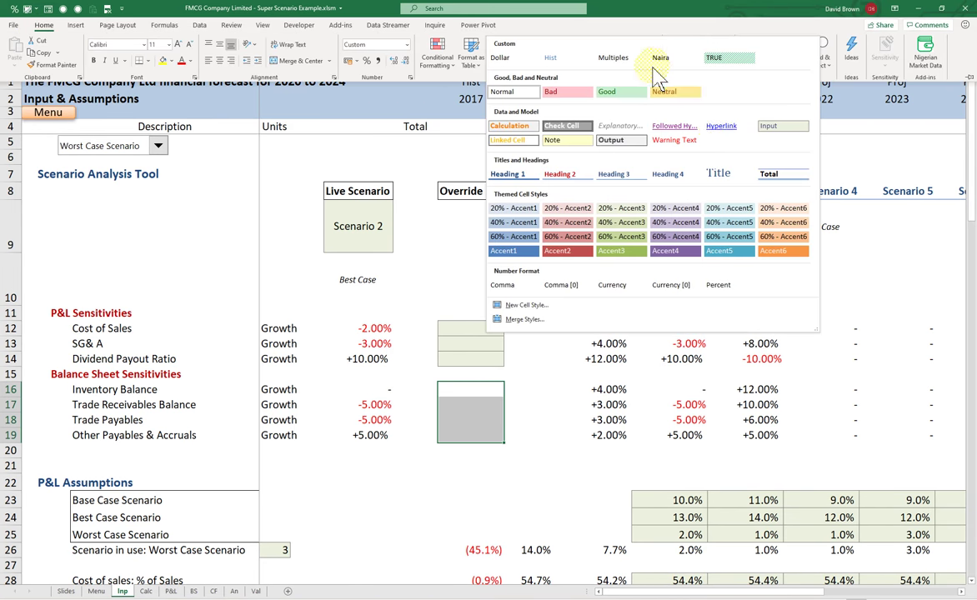
Apply the Input style to I16:I19 and review the whole sensitivity table.
left_click(796, 132)
left_click(400, 456)
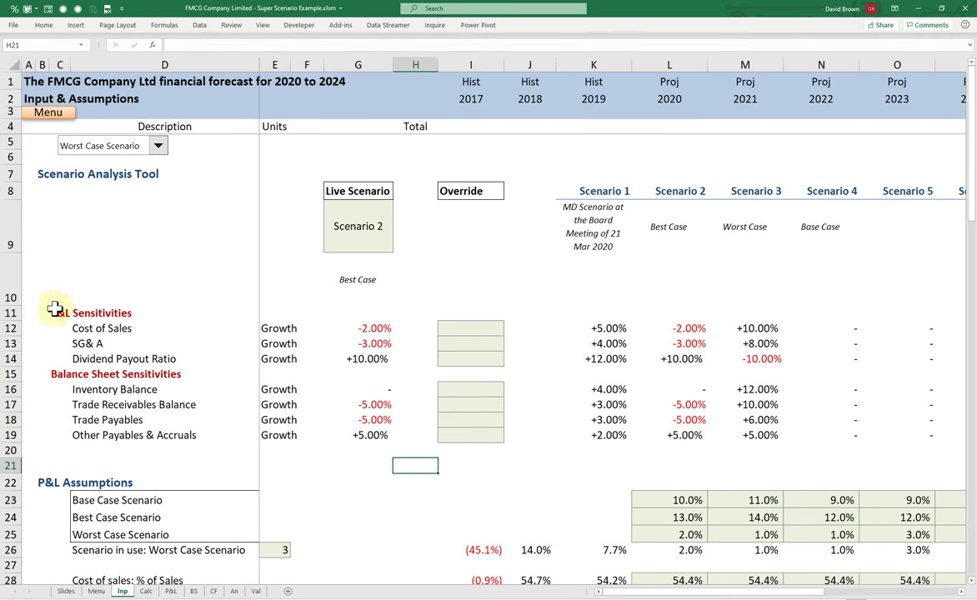
left_click_drag(40, 271, 810, 440)
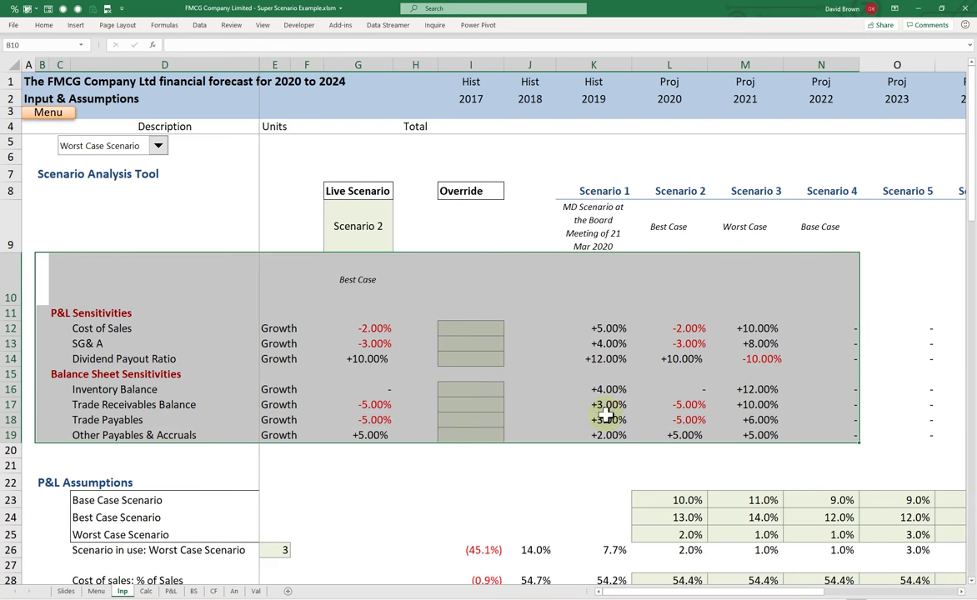
left_click(330, 462)
Check the scenario name list and live scenario value, then select descriptions K9:P9.
left_click(157, 146)
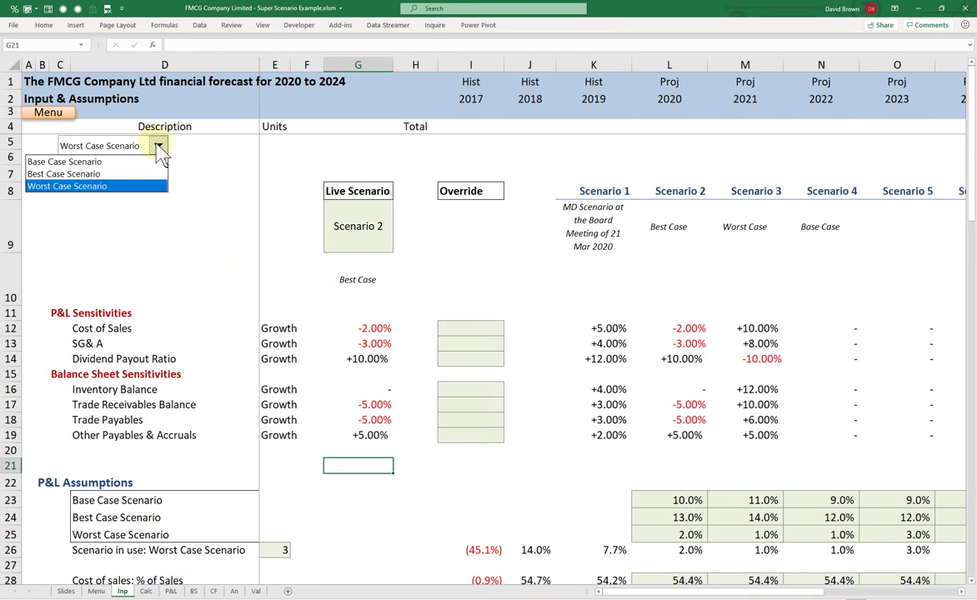
left_click(158, 150)
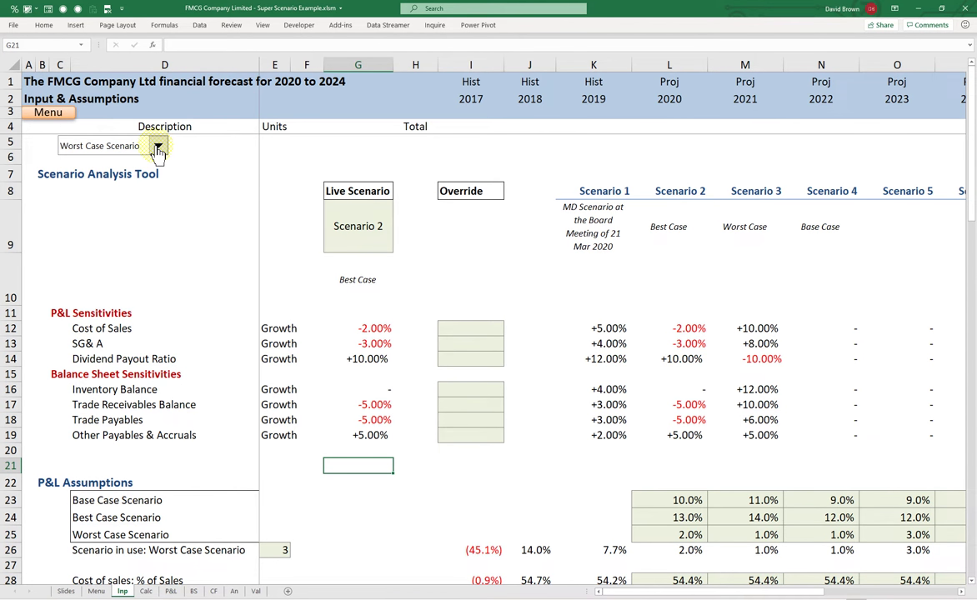
left_click(364, 234)
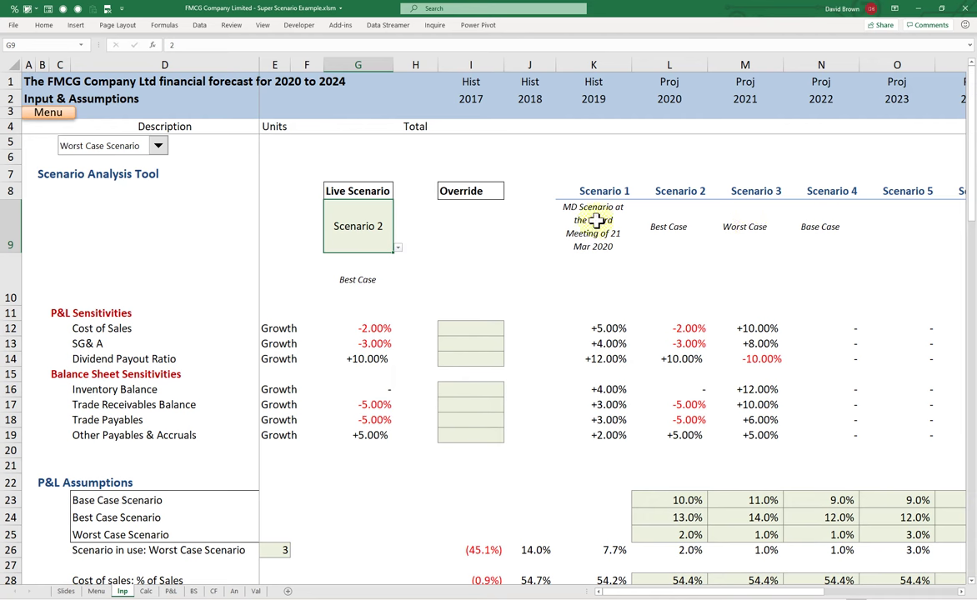
left_click_drag(595, 220, 941, 223)
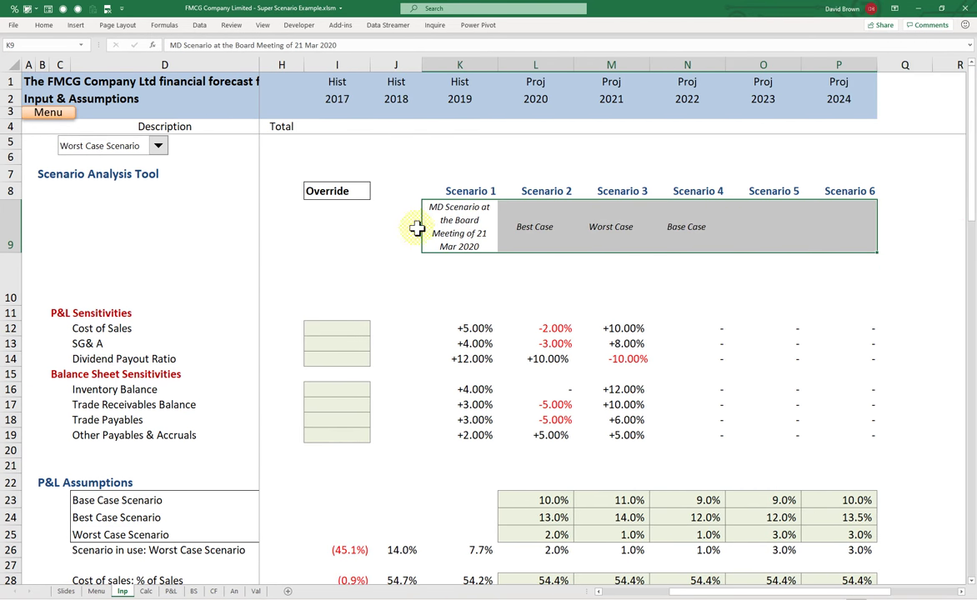
Add a combo box over K6:L6 listing scenario descriptions K9:P9, linked to cell I6.
left_click(337, 157)
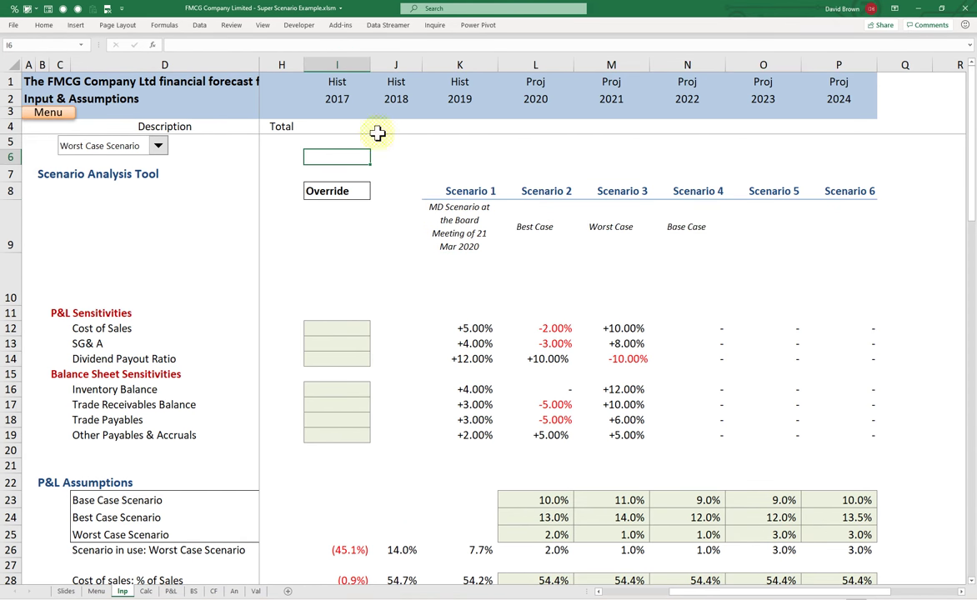
left_click(300, 26)
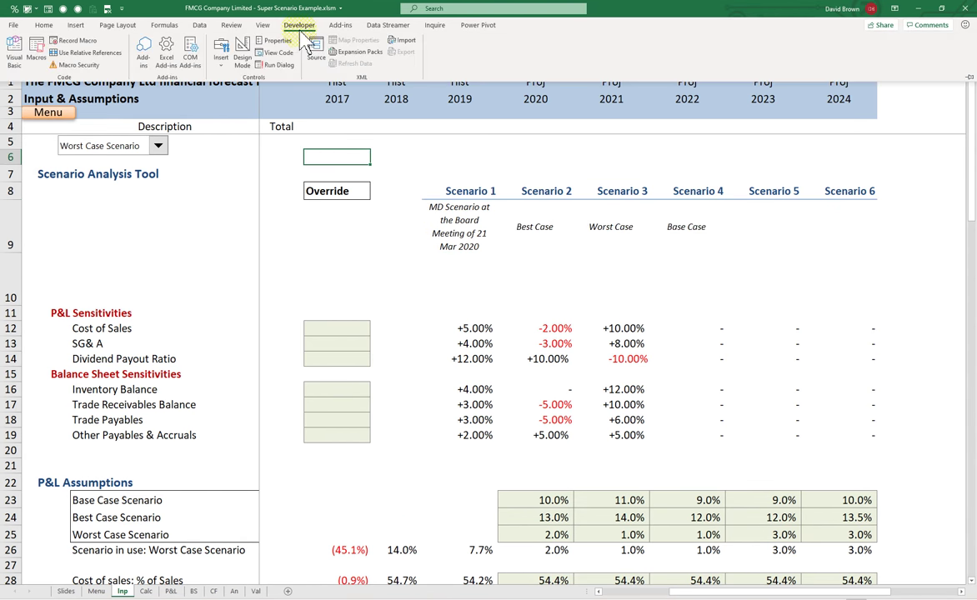
left_click(221, 60)
left_click(226, 101)
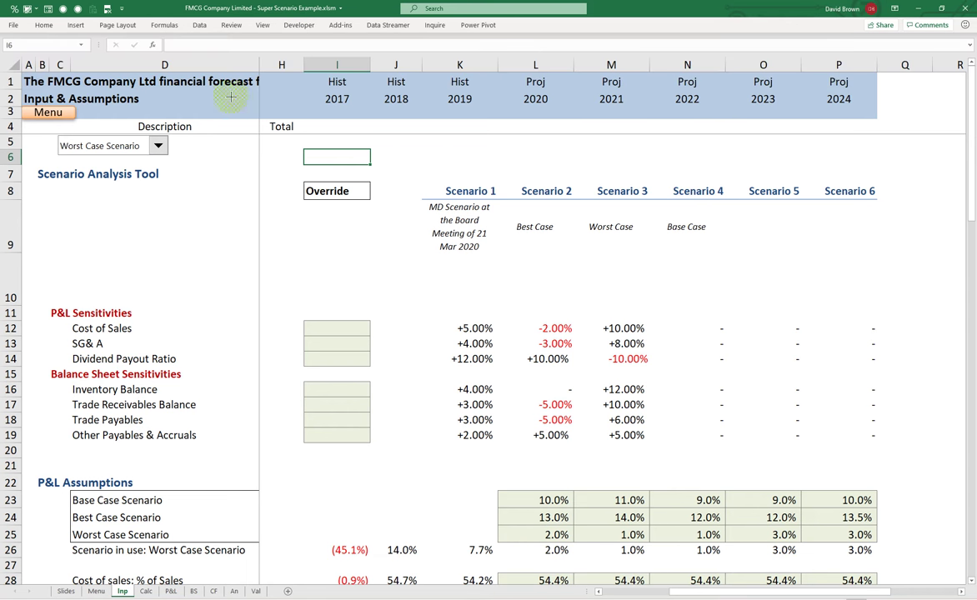
left_click_drag(423, 145, 546, 163)
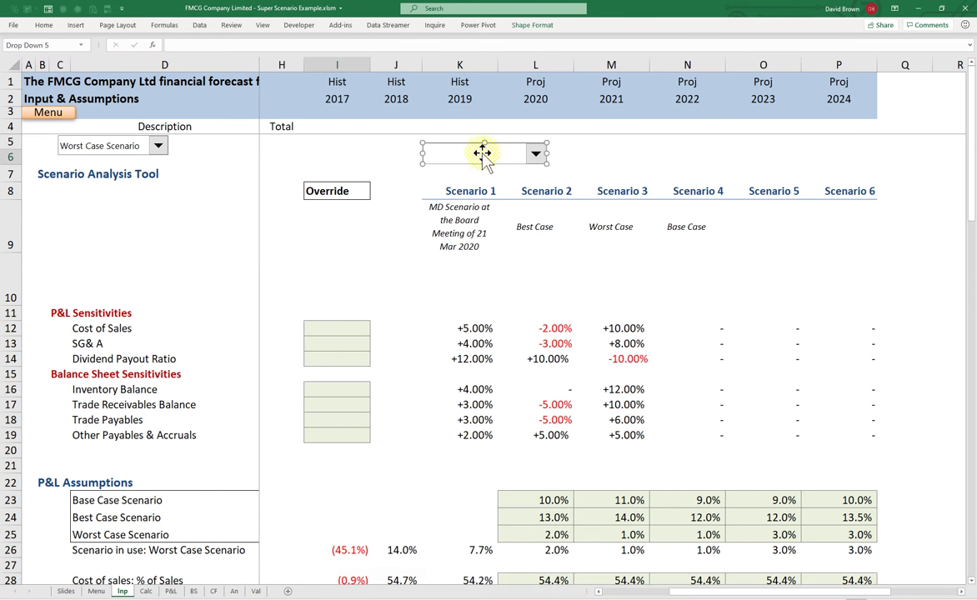
right_click(482, 154)
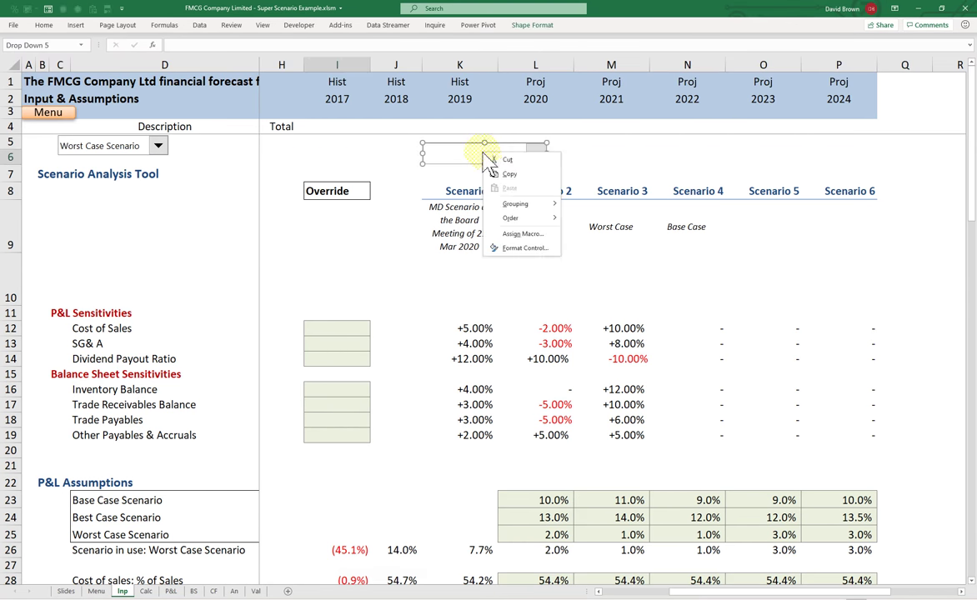
left_click(527, 249)
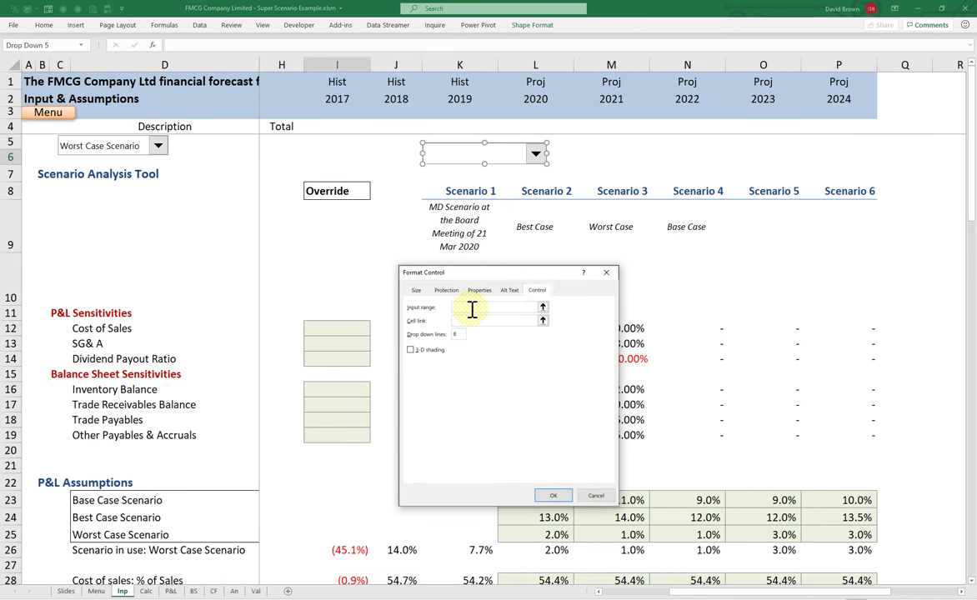
left_click_drag(464, 215, 824, 219)
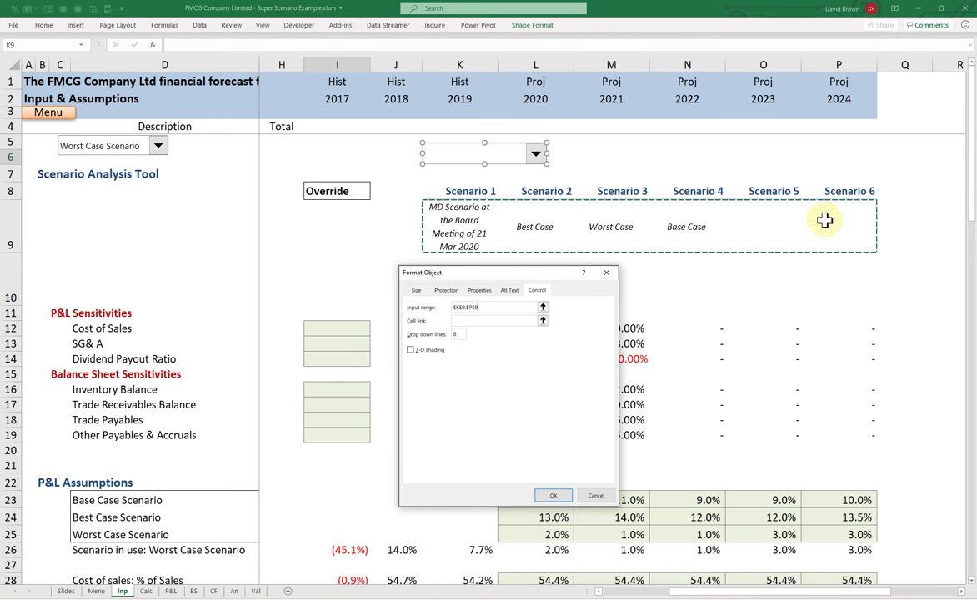
left_click(465, 322)
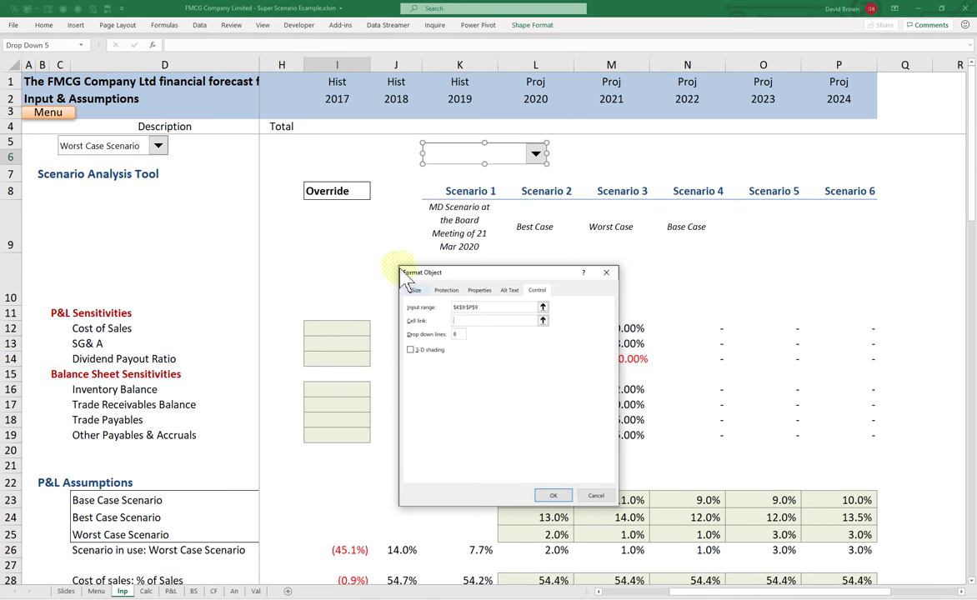
left_click(344, 161)
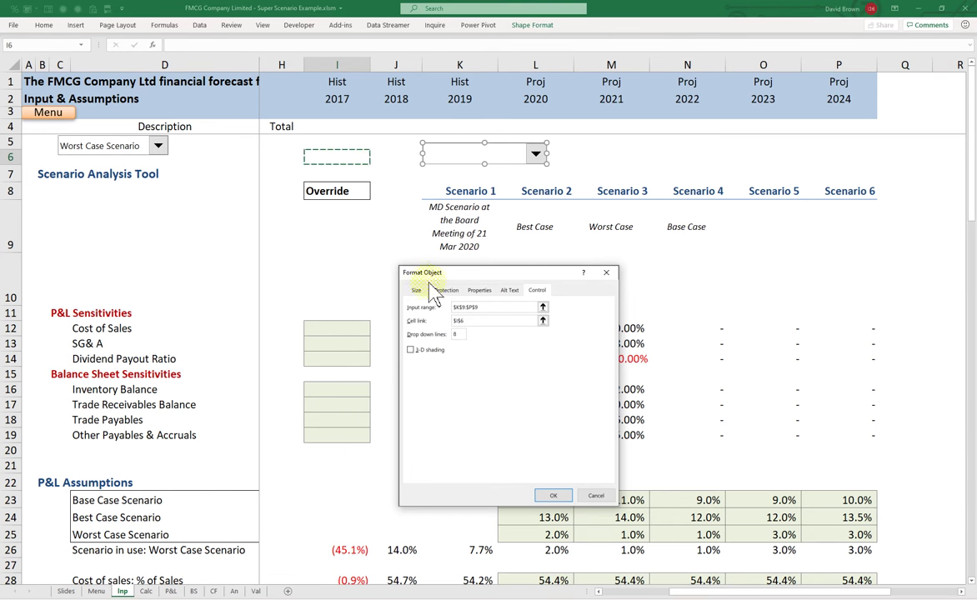
left_click(552, 497)
left_click(585, 154)
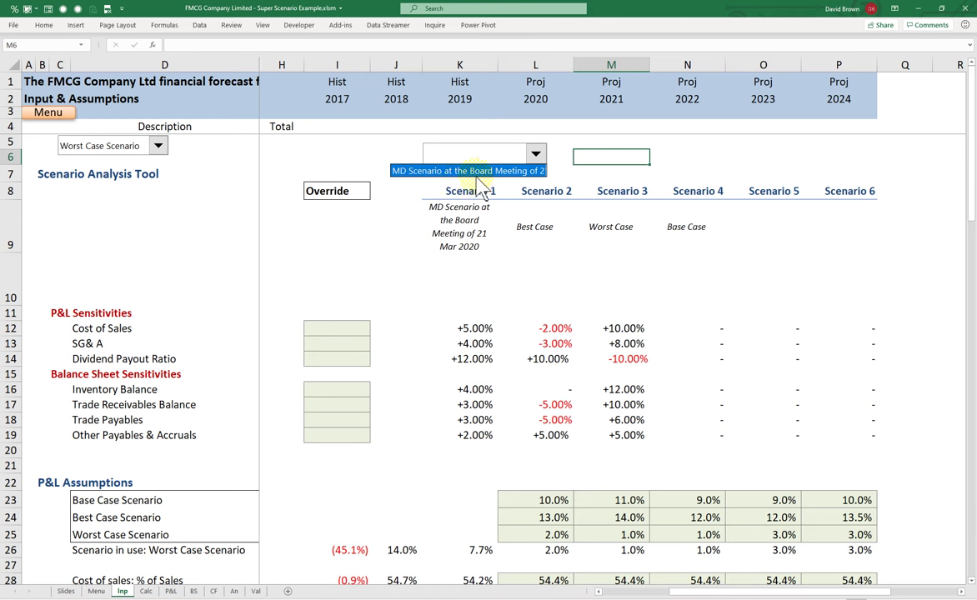
Reselect scenario descriptions K9:P9 and check the names shown in the new dropdown.
left_click(464, 219)
left_click(465, 222)
left_click_drag(464, 222, 810, 220)
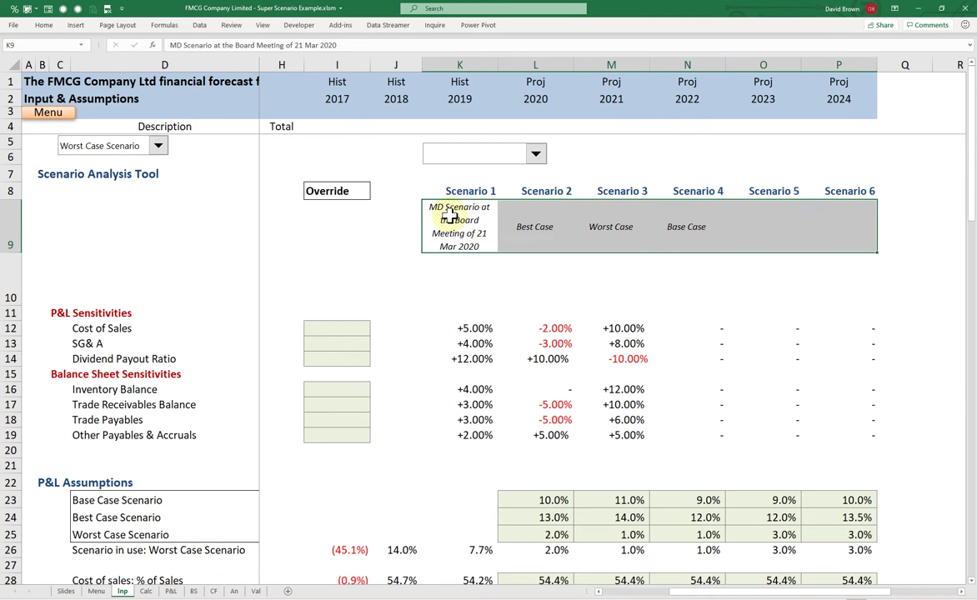
left_click_drag(447, 212, 445, 305)
left_click_drag(464, 224, 828, 224)
left_click(535, 153)
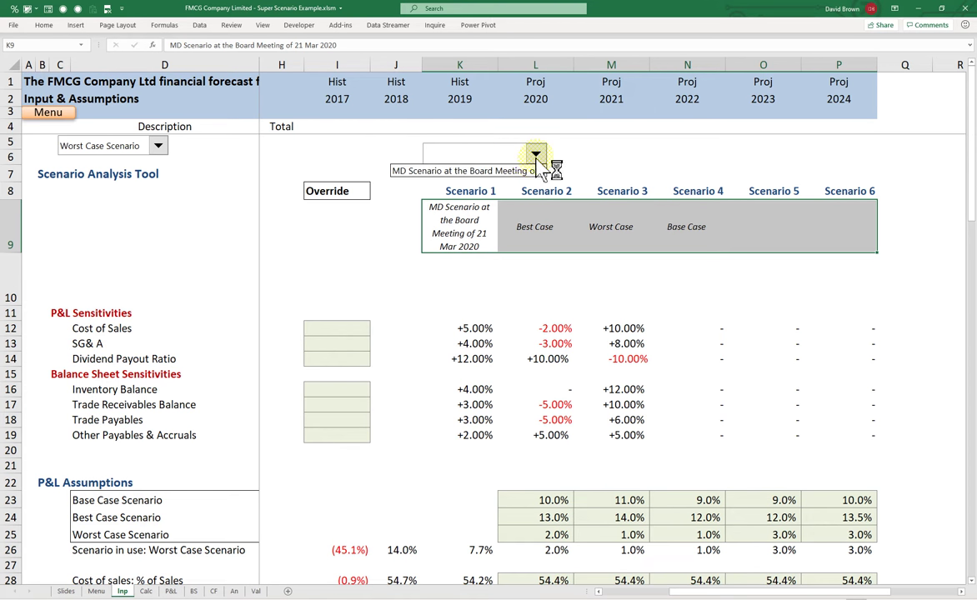
left_click(478, 283)
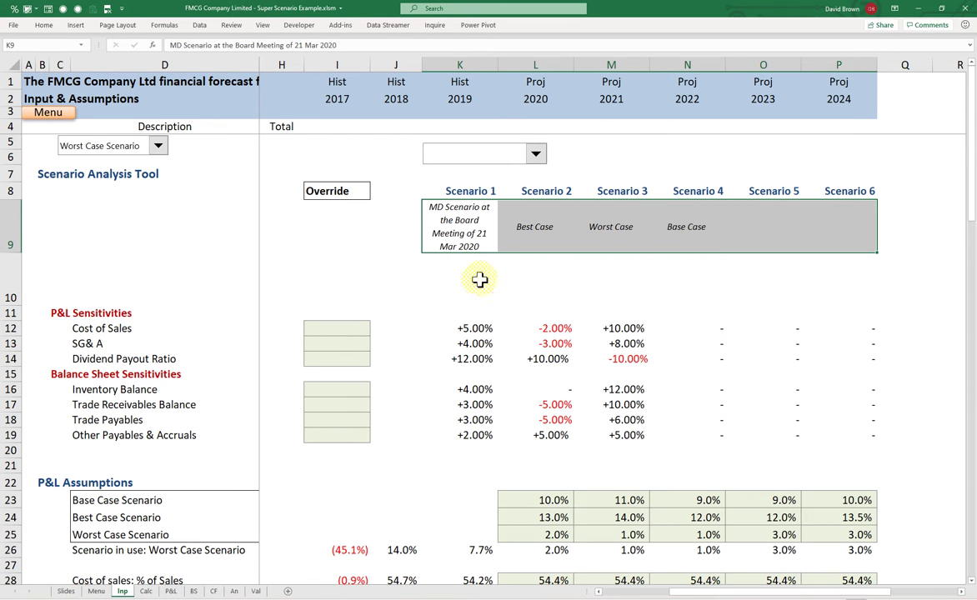
left_click(481, 275)
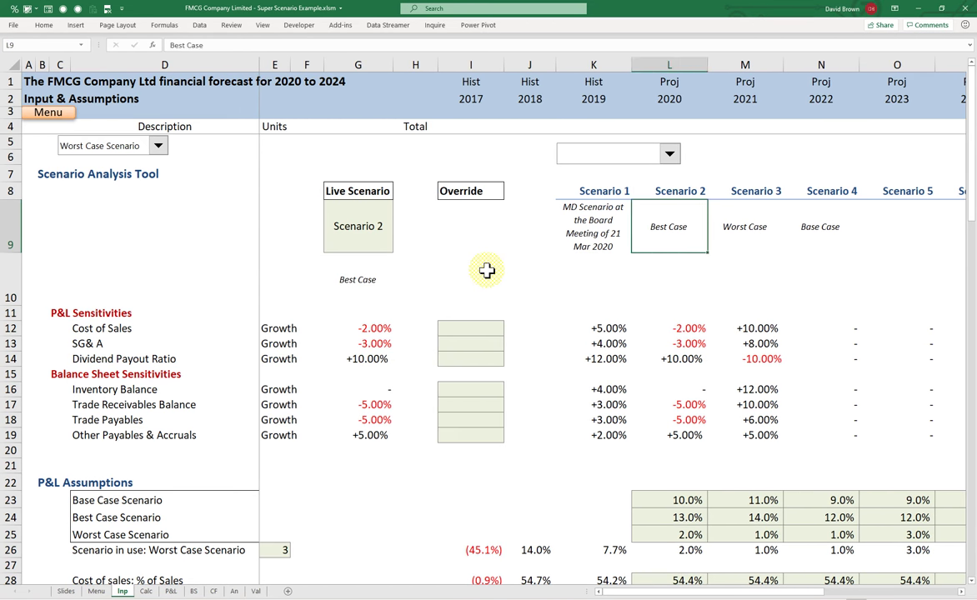
Select B38:B43 on the Menu sheet to hold the six scenario names.
left_click(614, 216)
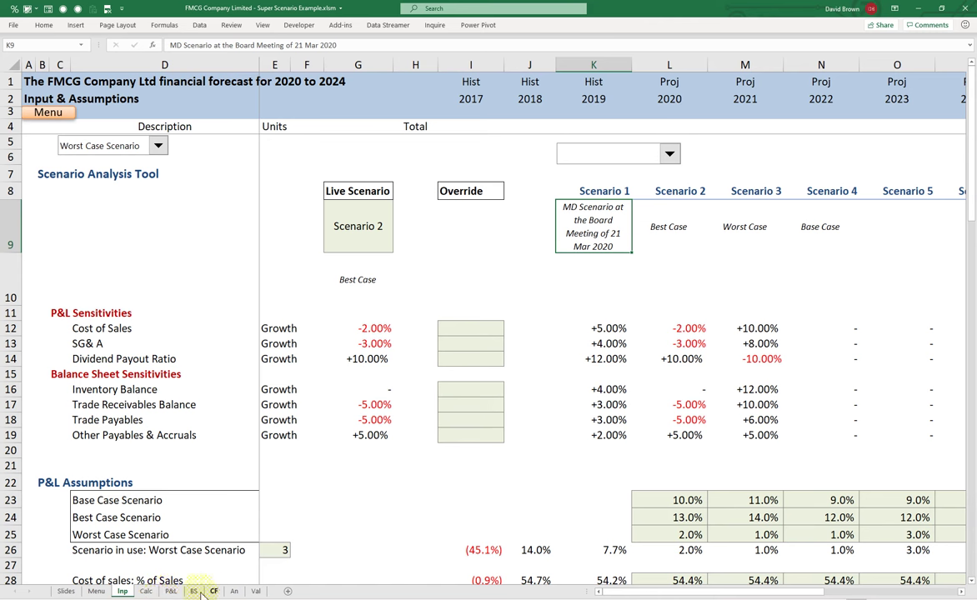
left_click(96, 591)
scroll(284, 430, "down", 7)
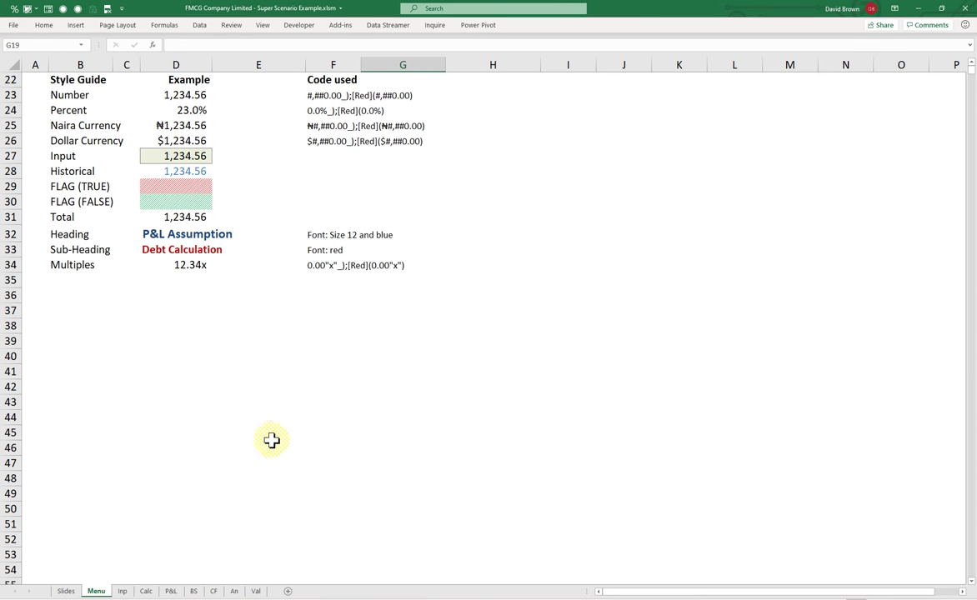
left_click(91, 326)
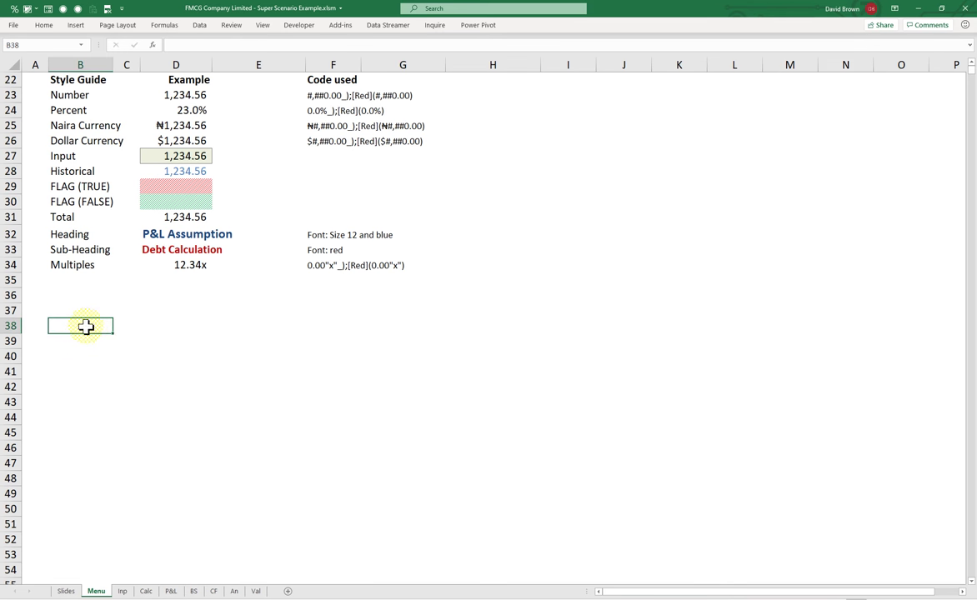
left_click_drag(86, 326, 65, 404)
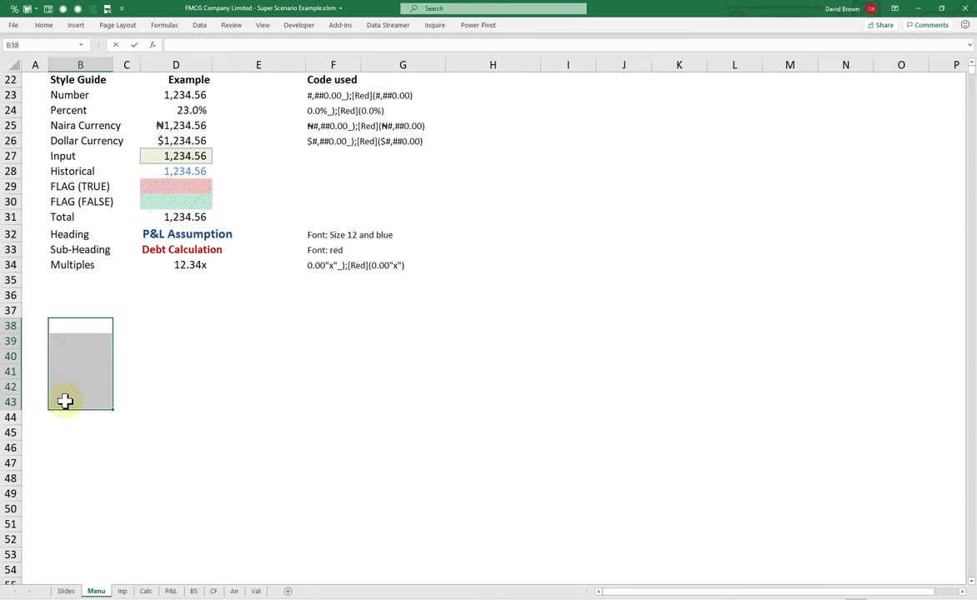
Enter {=TRANSPOSE(Inp!$K$9:$P$9)} as an array formula across B38:B43.
type("=trans")
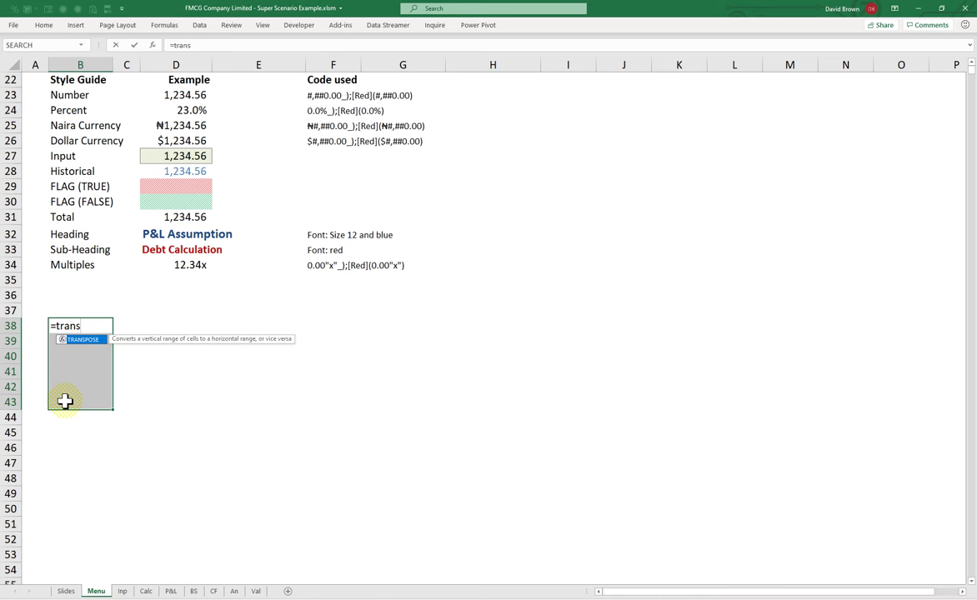
key("Tab")
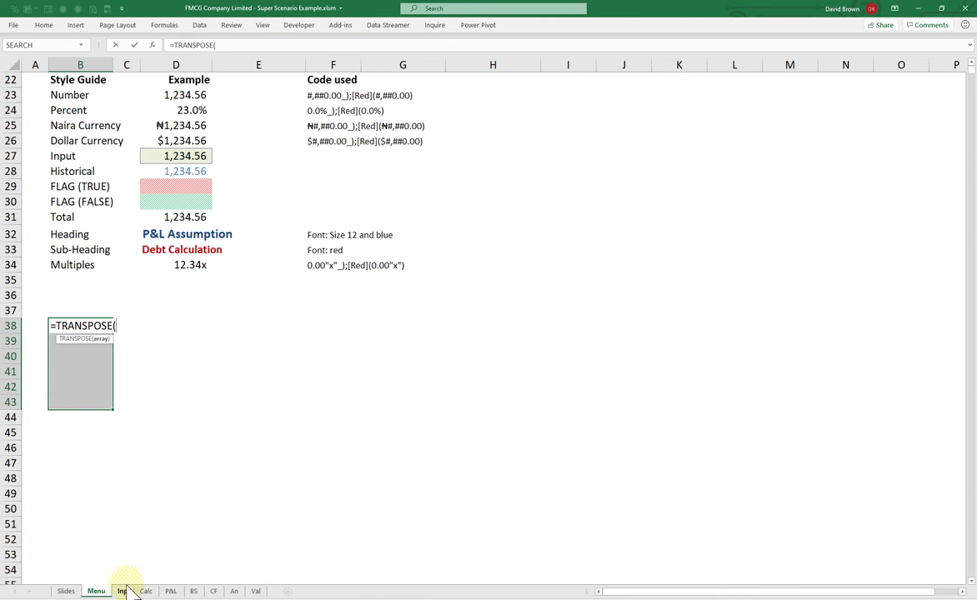
left_click(122, 591)
left_click_drag(589, 218, 850, 232)
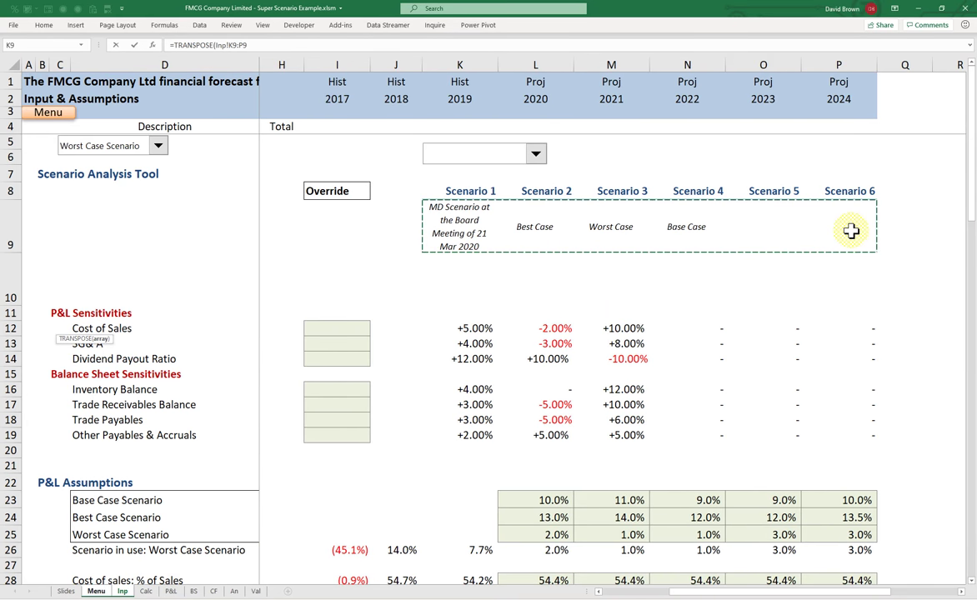
key("F4")
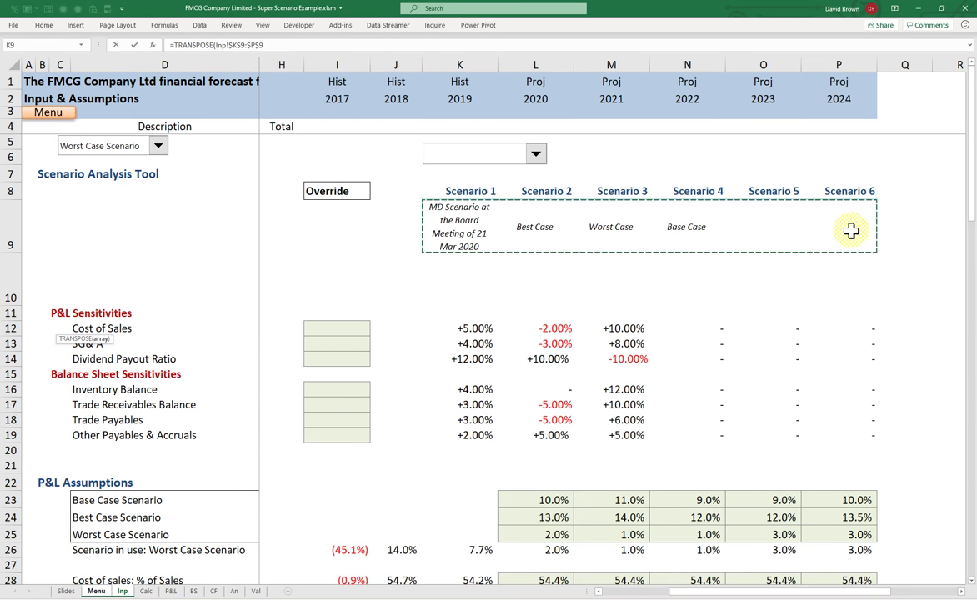
type(")")
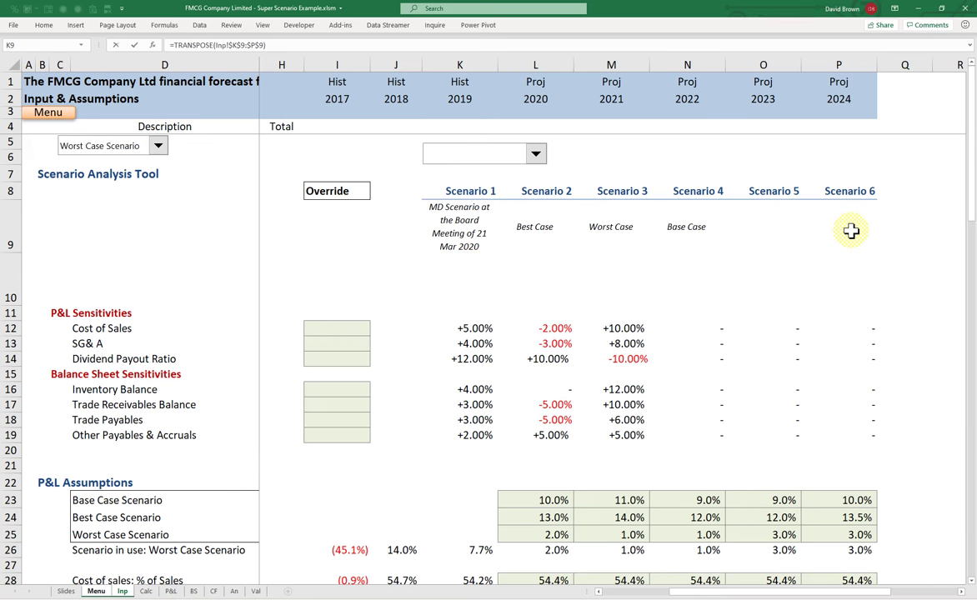
key("ctrl+shift+Return")
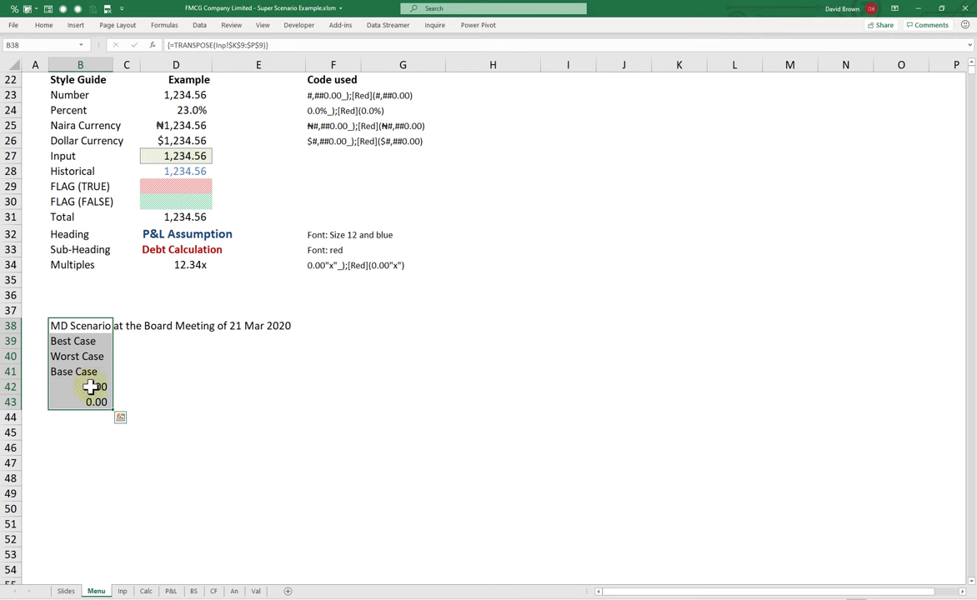
left_click(76, 313)
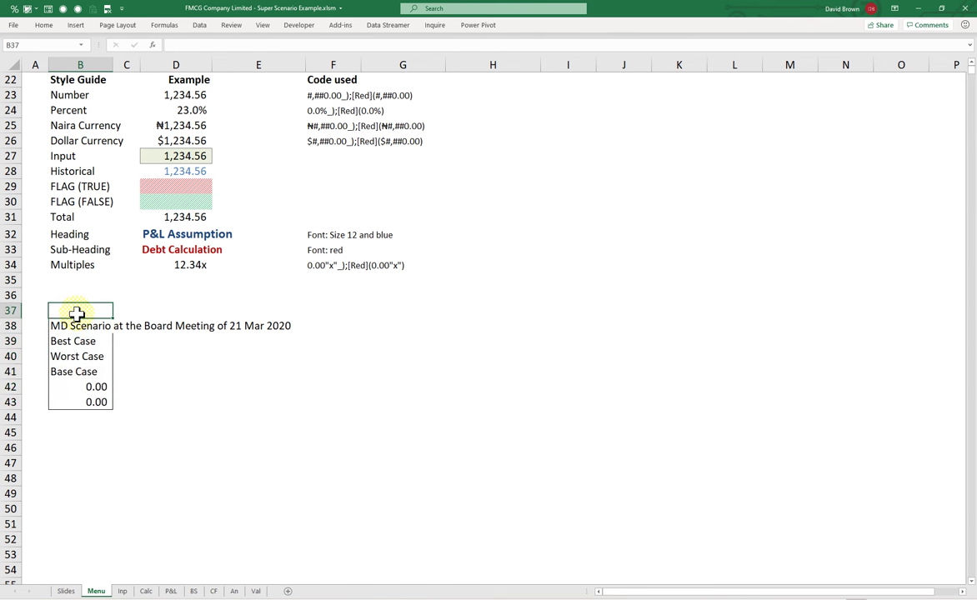
Add the Scenarios heading in B37 and name the list B38:B43 L_MegaScenario.
type("Scenarios")
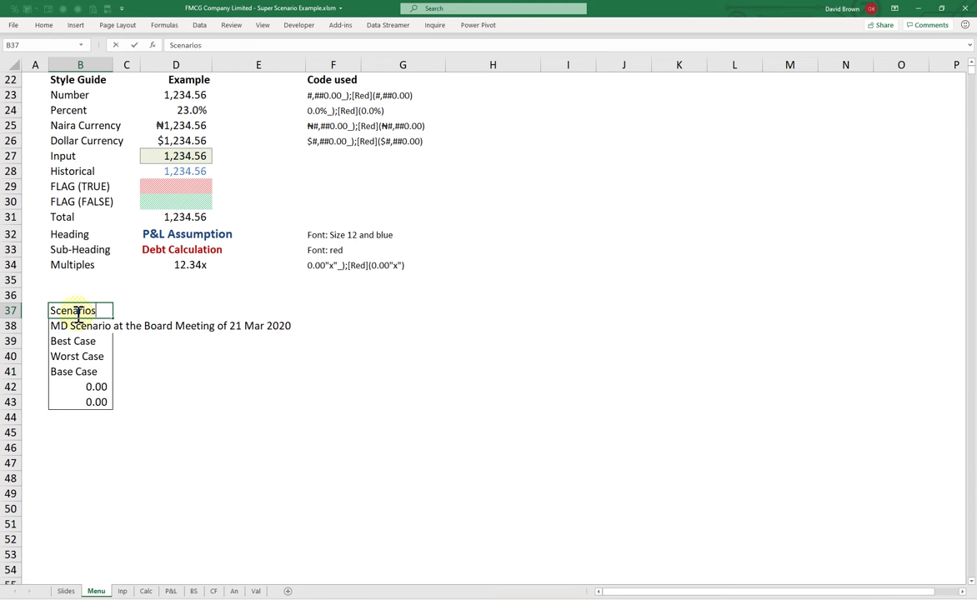
key("ctrl+Return")
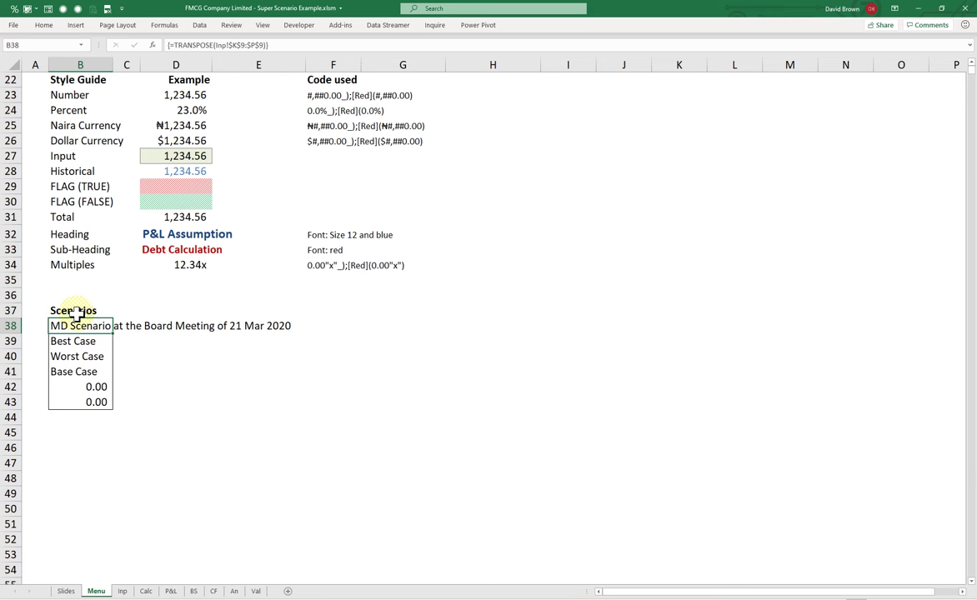
key("Down")
key("ctrl+shift+Down")
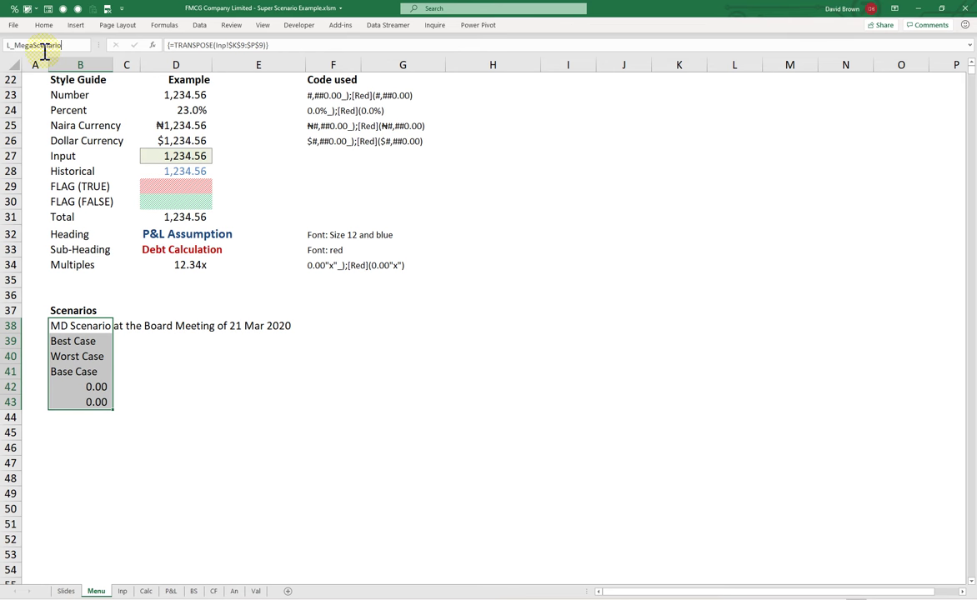
key("Up")
key("Right")
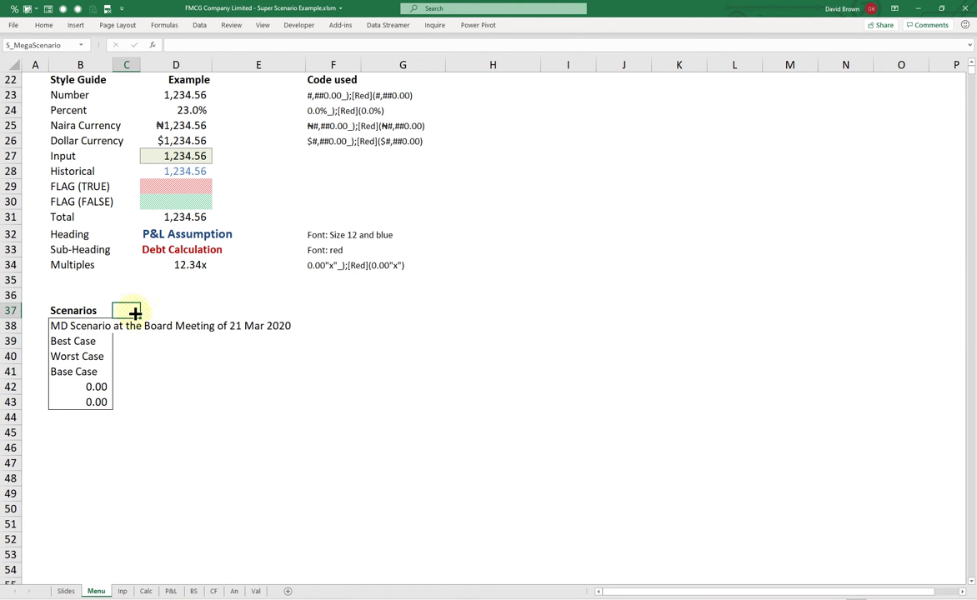
Give C37 a light-fill cell style and check the scenario names and C37's name.
left_click(44, 25)
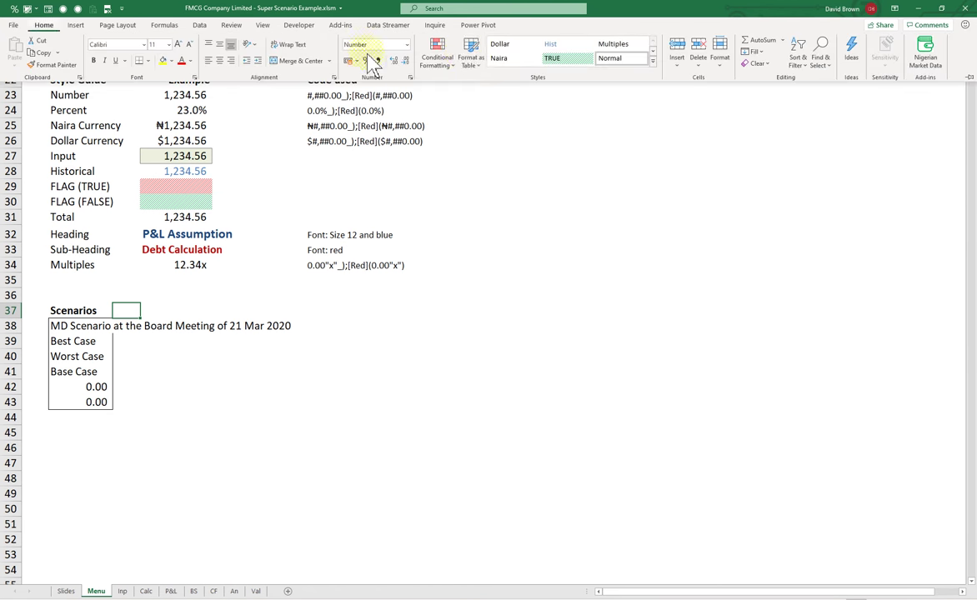
left_click(652, 61)
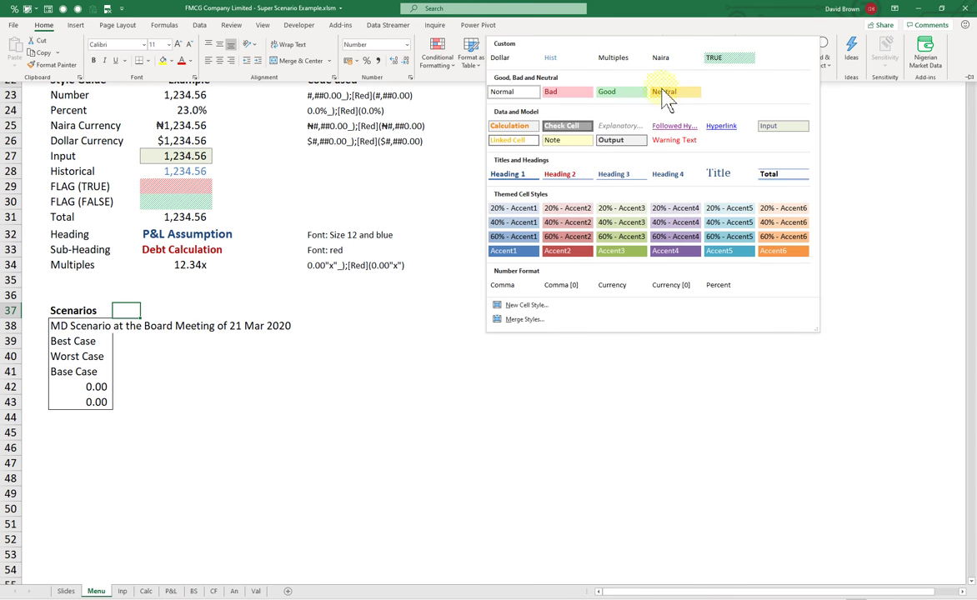
left_click(665, 99)
left_click(133, 336)
left_click_drag(100, 328, 81, 397)
left_click(127, 309)
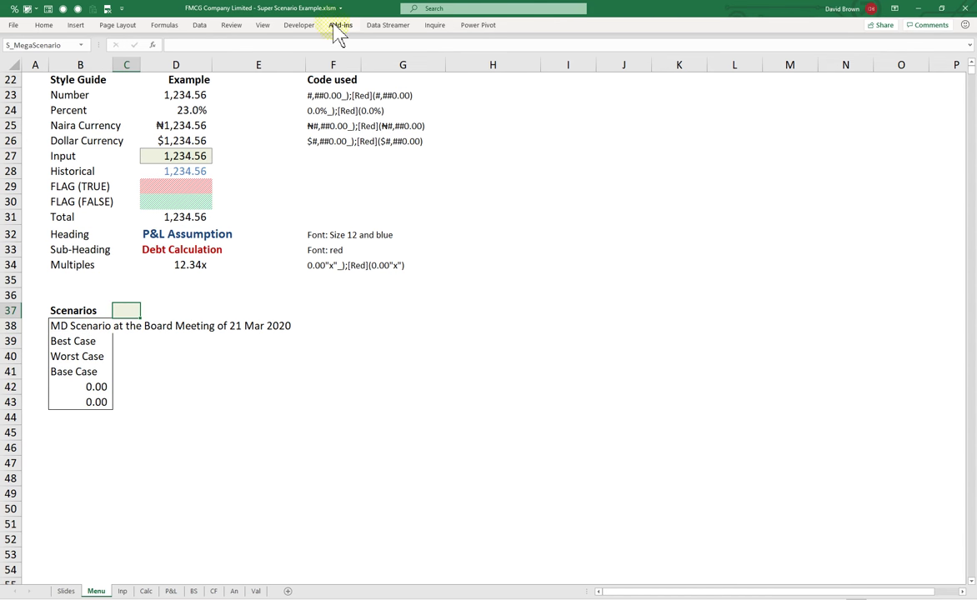
Draw a combo box form control near D40 and open its Format Control settings.
left_click(298, 26)
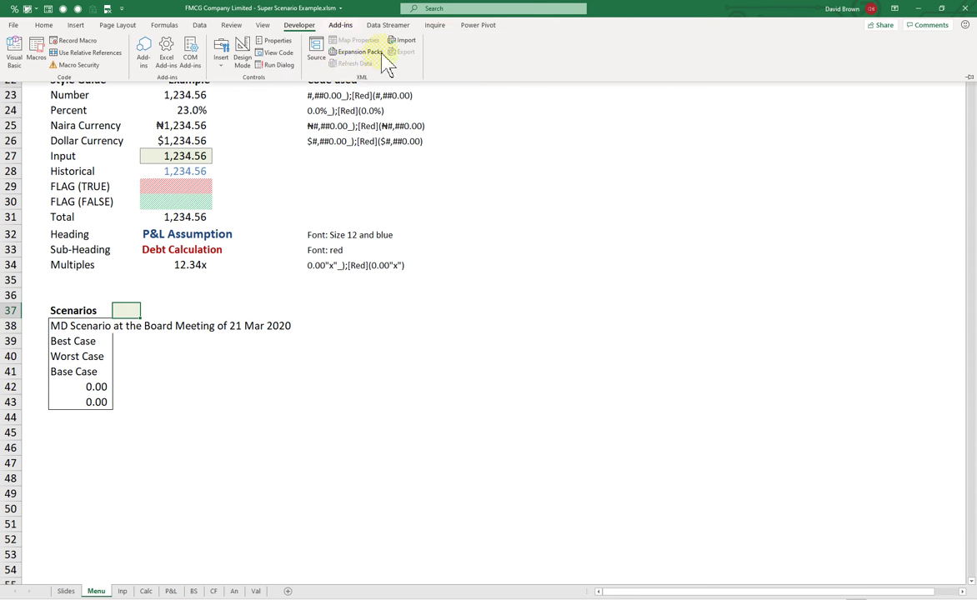
left_click(221, 63)
left_click(233, 100)
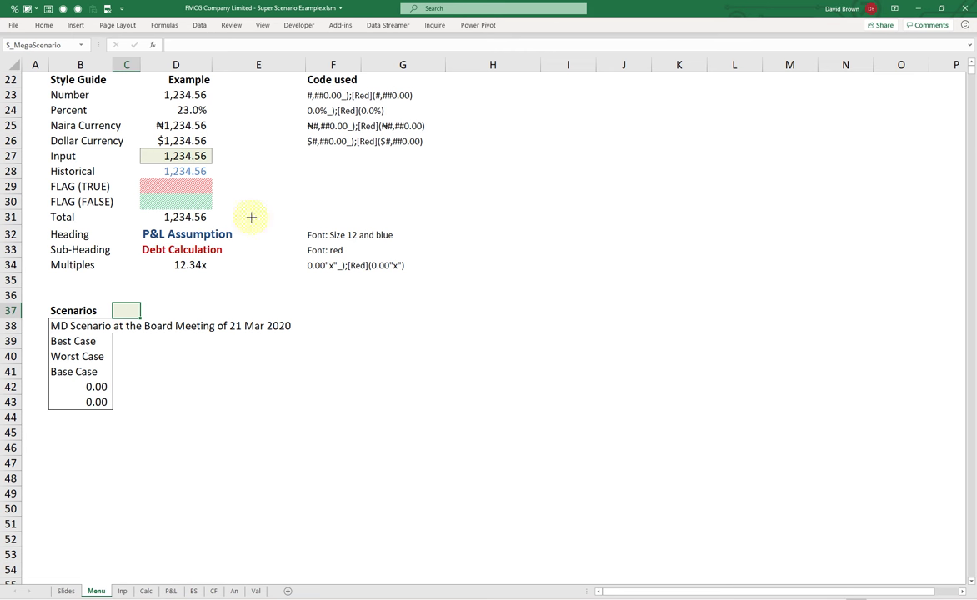
left_click_drag(224, 350, 305, 372)
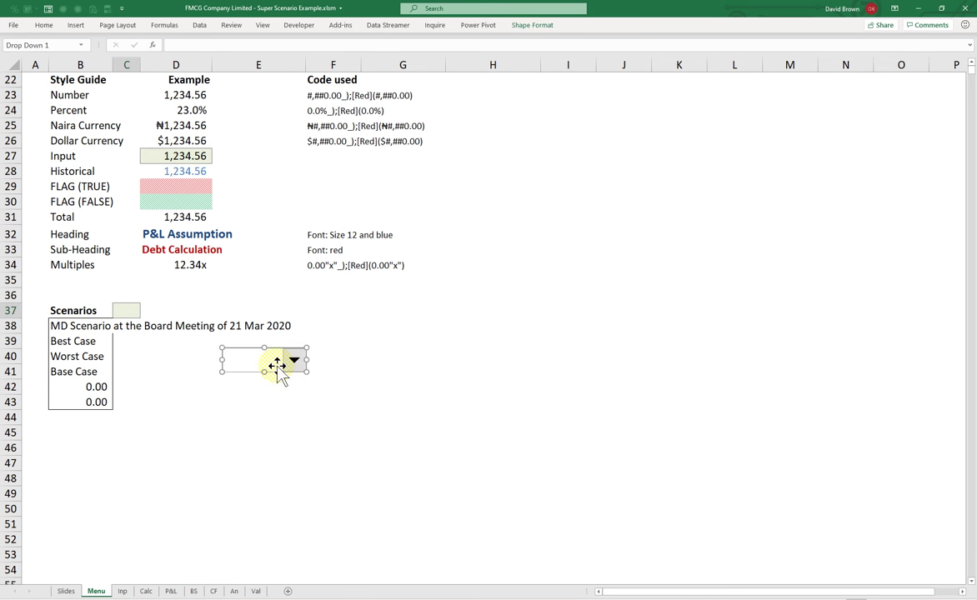
right_click(272, 365)
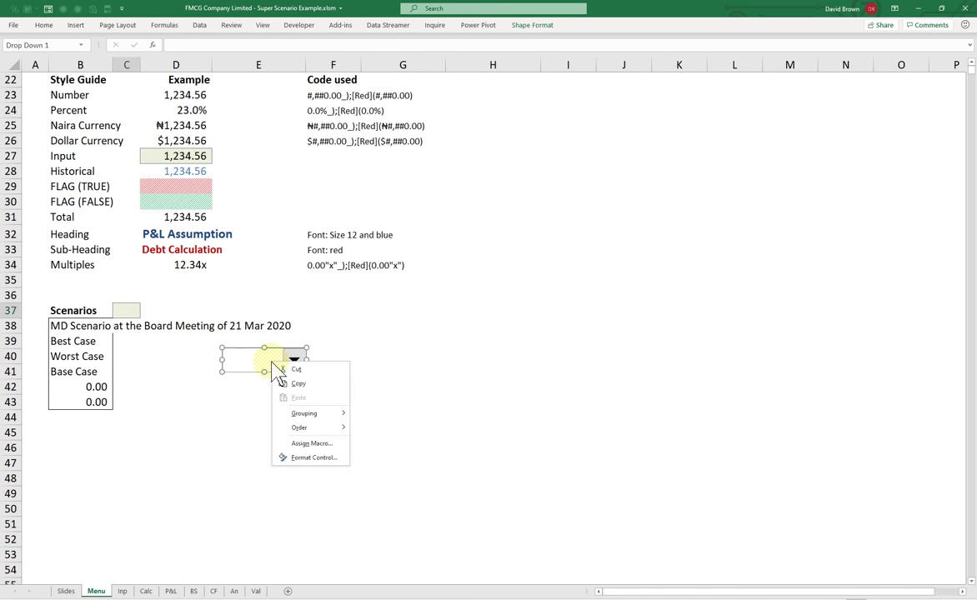
left_click(322, 463)
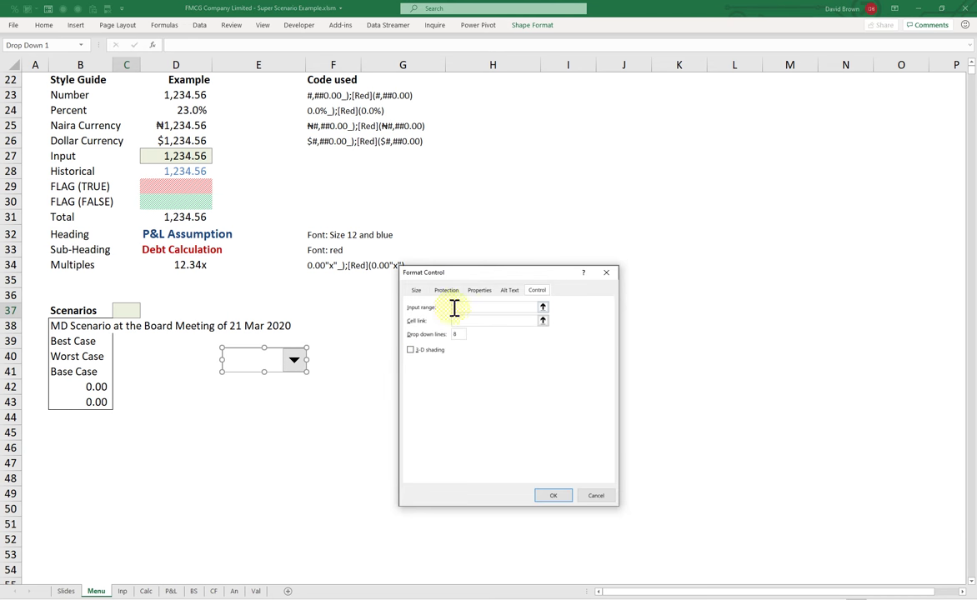
left_click(457, 308)
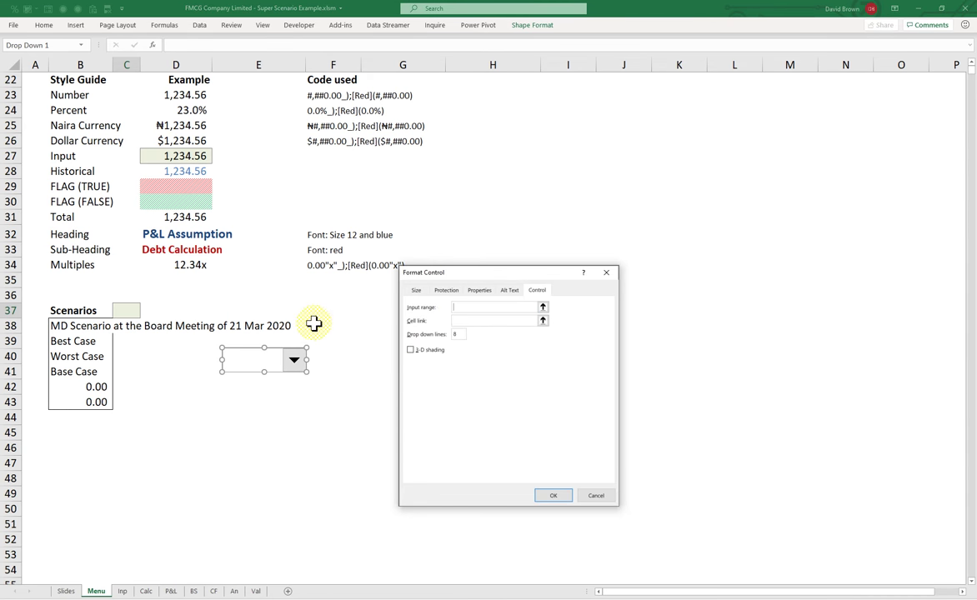
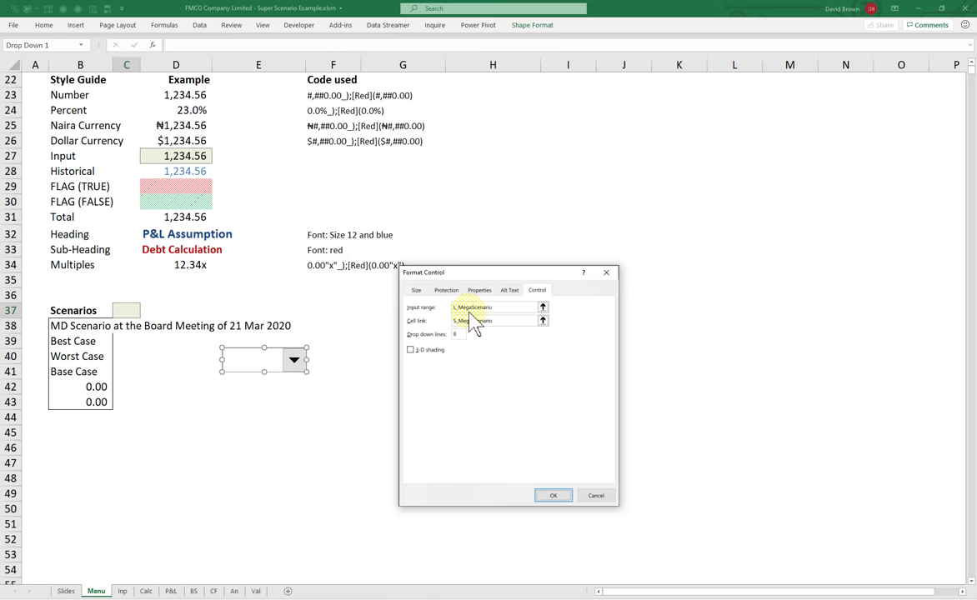
Confirm the dropdown's link to C37 and test it by choosing Worst Case.
key("Return")
left_click(333, 435)
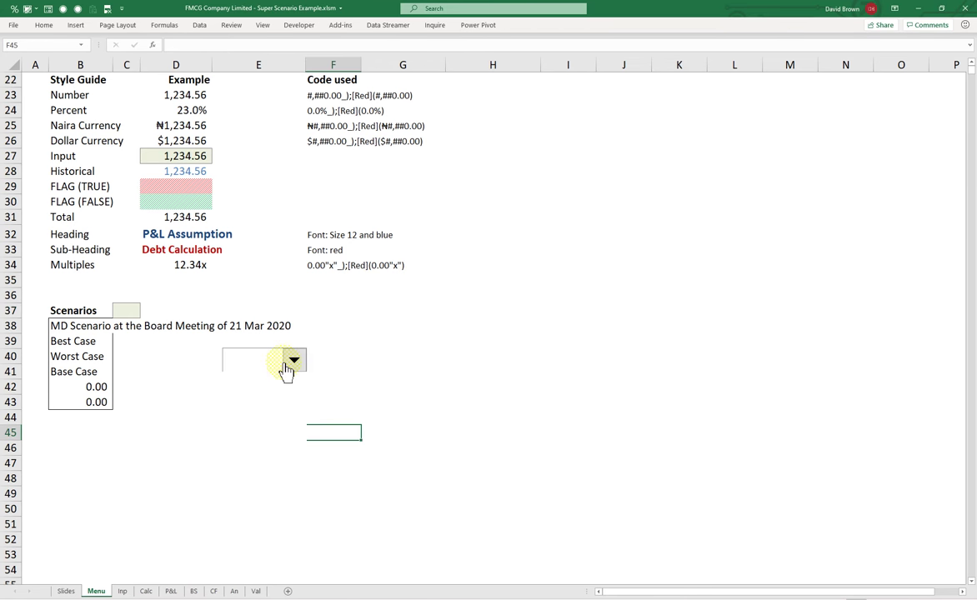
left_click(286, 371)
left_click(244, 403)
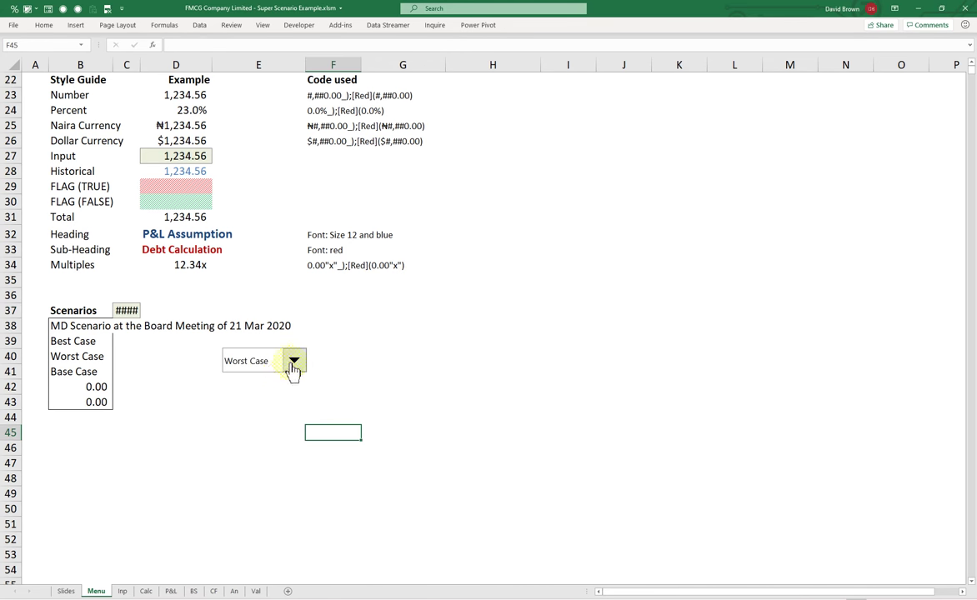
left_click(126, 310)
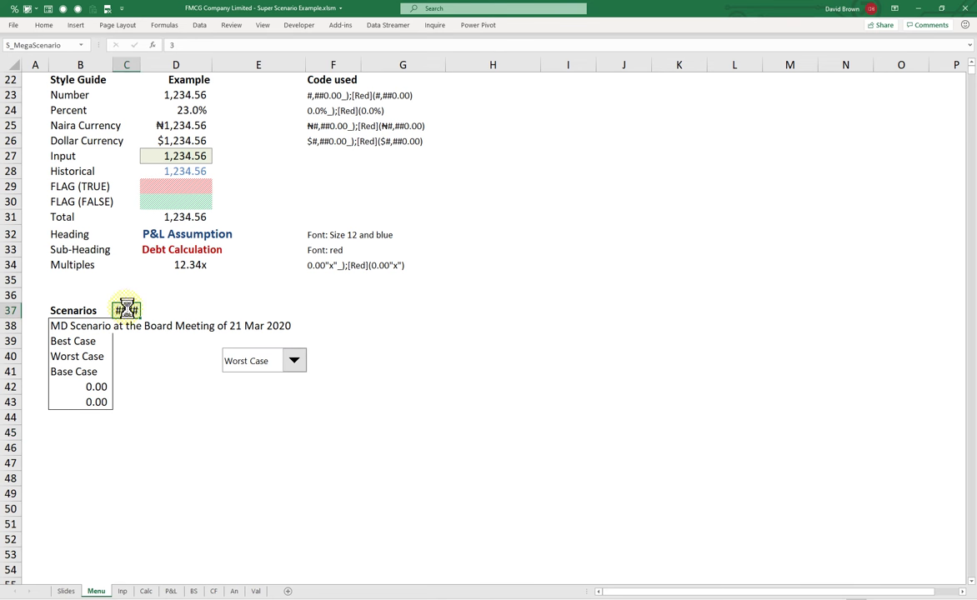
Cycle through Base Case and both 0.00 entries, finishing on MD Scenario (1).
left_click(296, 365)
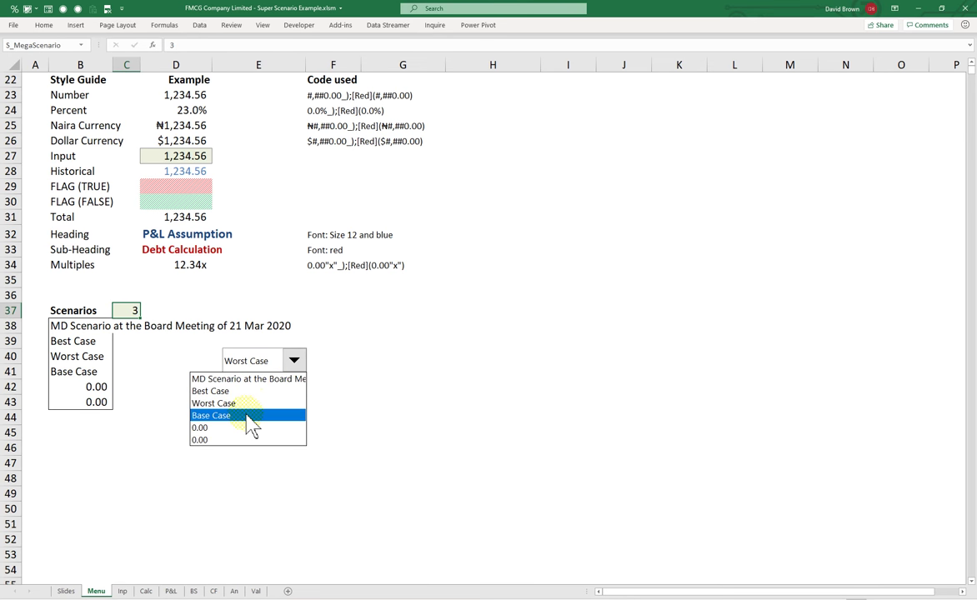
left_click(247, 417)
left_click(294, 366)
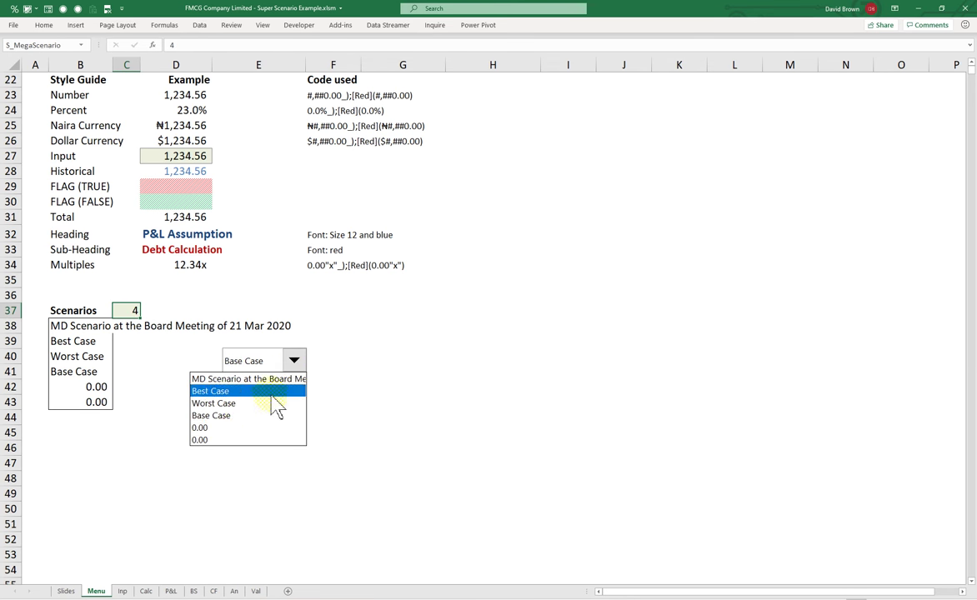
left_click(238, 428)
left_click(295, 367)
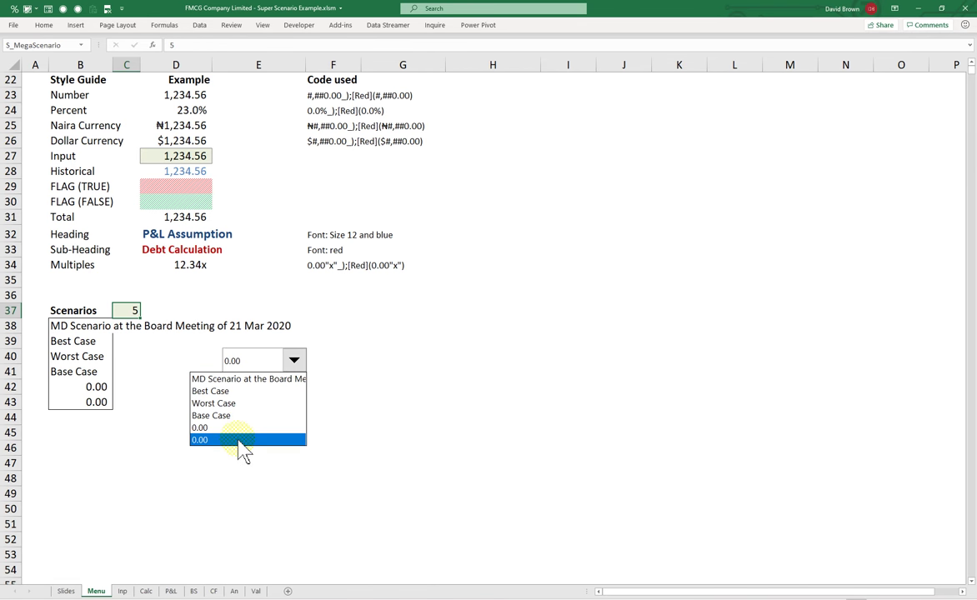
left_click(238, 439)
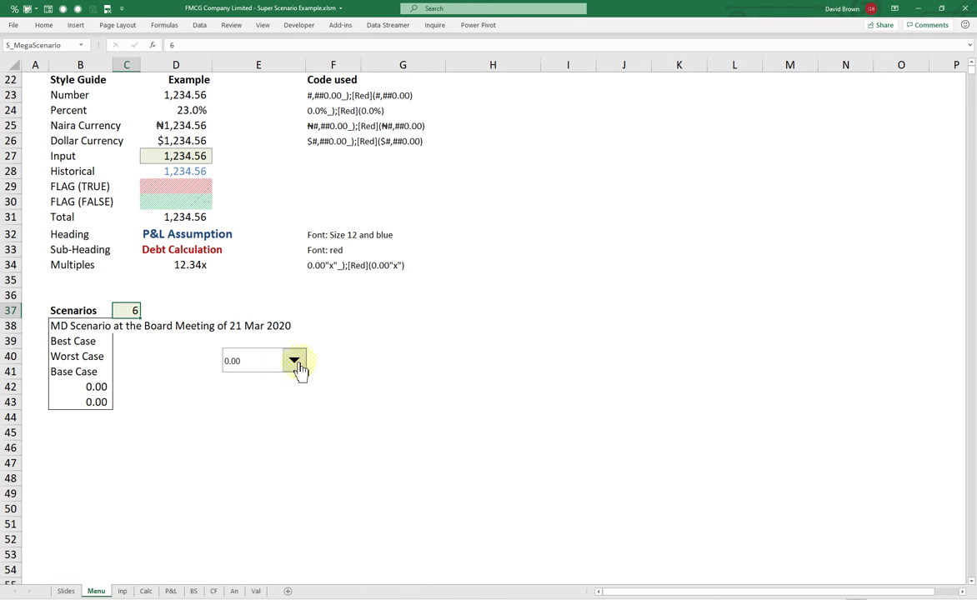
left_click(294, 361)
left_click(268, 379)
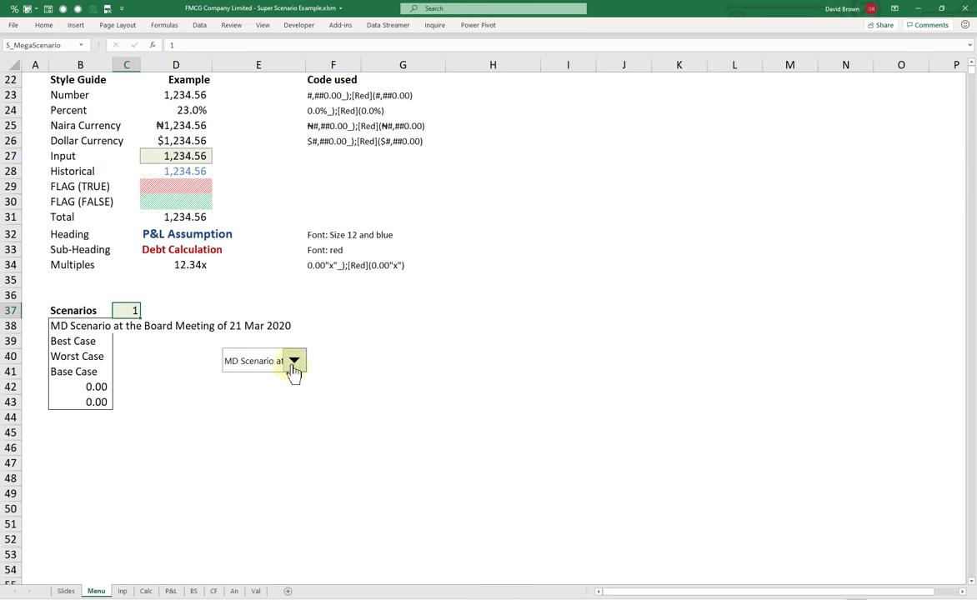
left_click(294, 361)
left_click(279, 374)
Widen and heighten the dropdown to show 'MD Scenario at the Board Meeting of 21', then copy it.
right_click(273, 363)
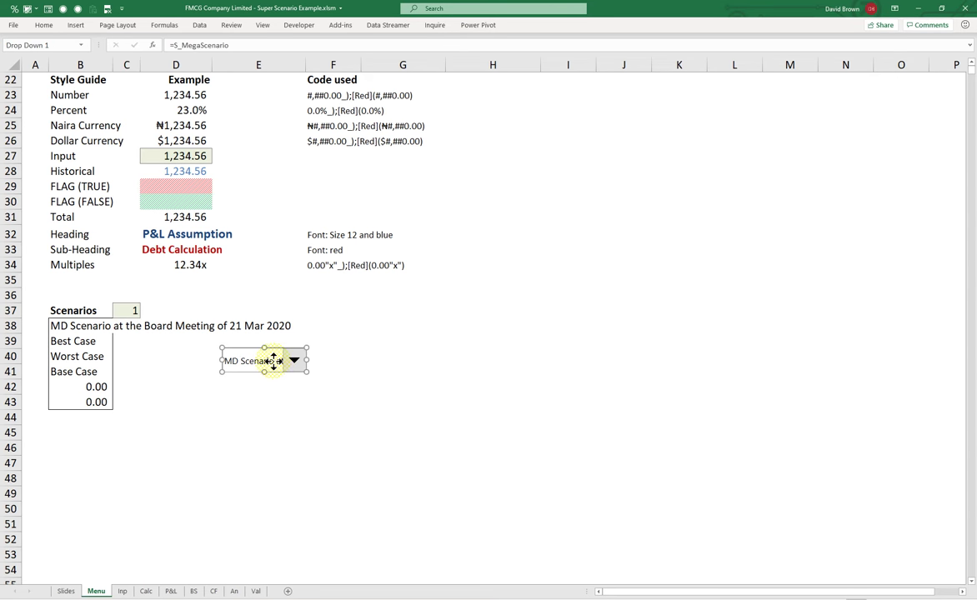
left_click(298, 360)
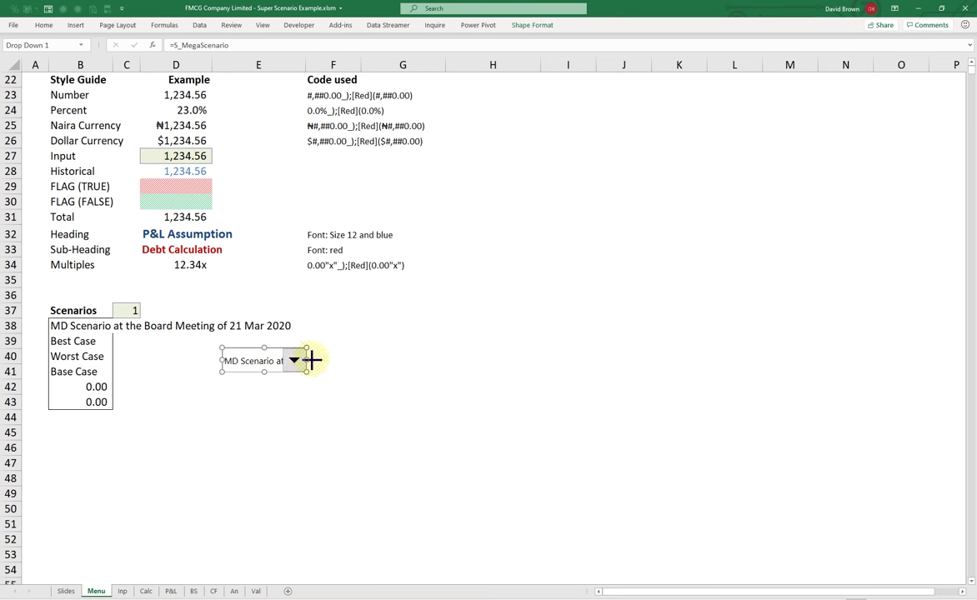
left_click_drag(311, 360, 367, 360)
mouse_move(293, 372)
left_mouse_down()
mouse_move(292, 397)
mouse_move(295, 369)
left_mouse_up()
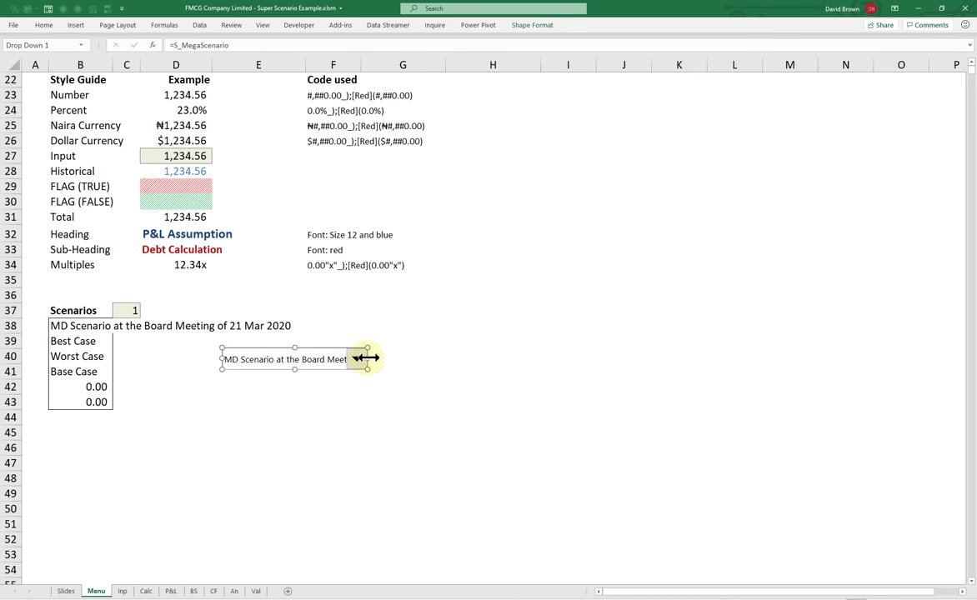
left_click_drag(365, 358, 402, 356)
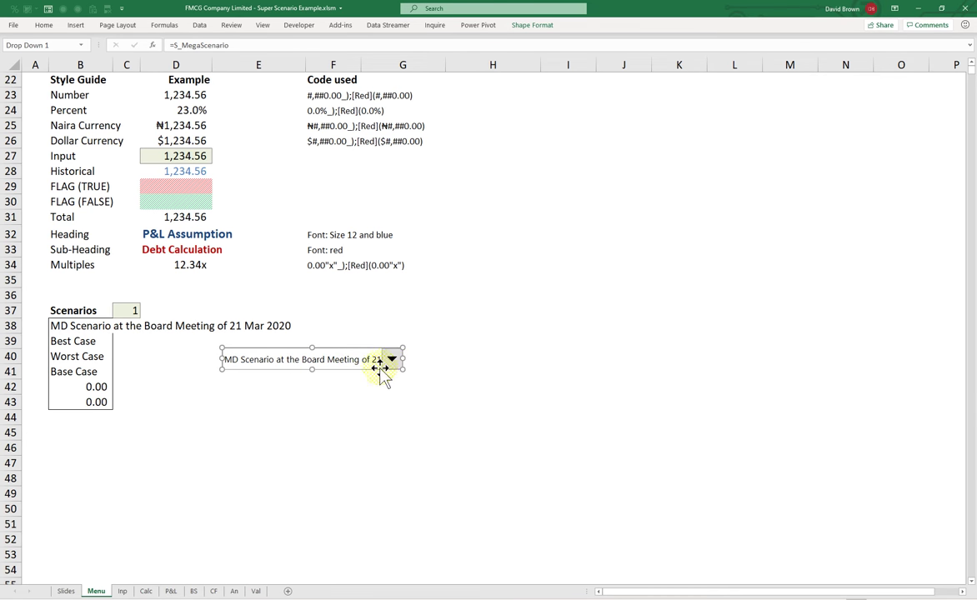
right_click(326, 362)
left_click(350, 382)
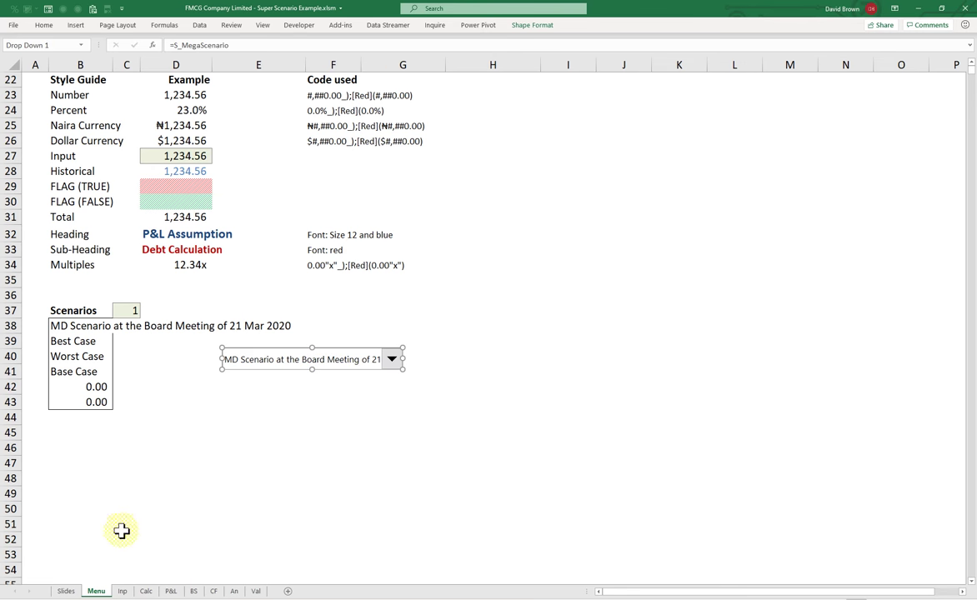
Paste the scenario dropdown on the Inp sheet, widened and placed under Scenario Analysis Tool.
left_click(126, 590)
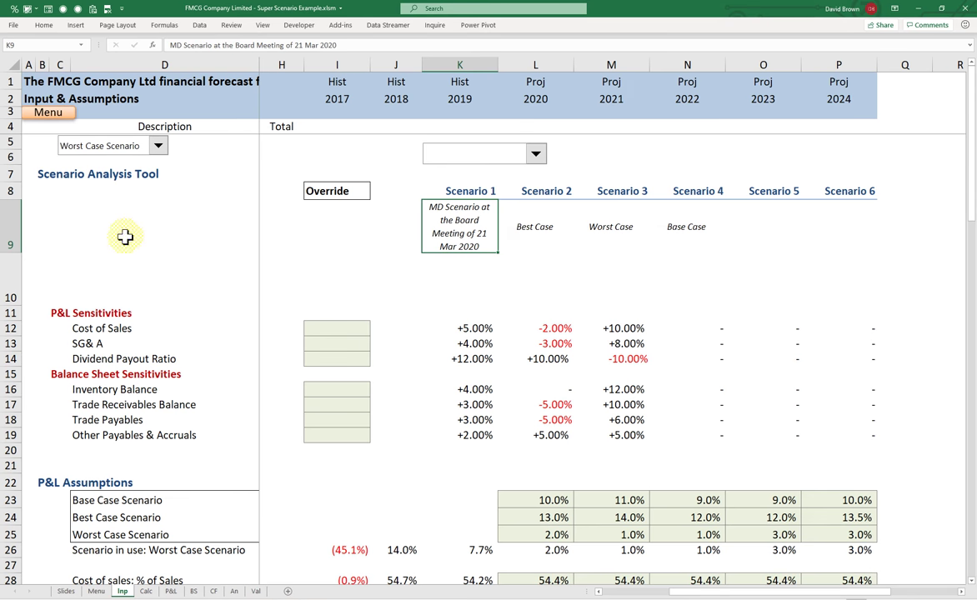
left_click(138, 233)
key("ctrl+v")
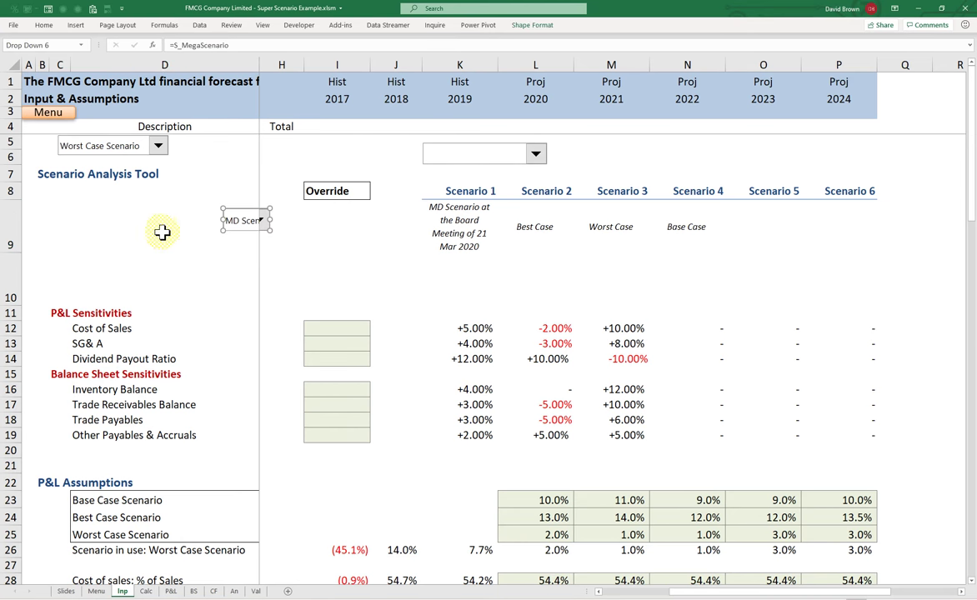
left_click_drag(223, 220, 125, 220)
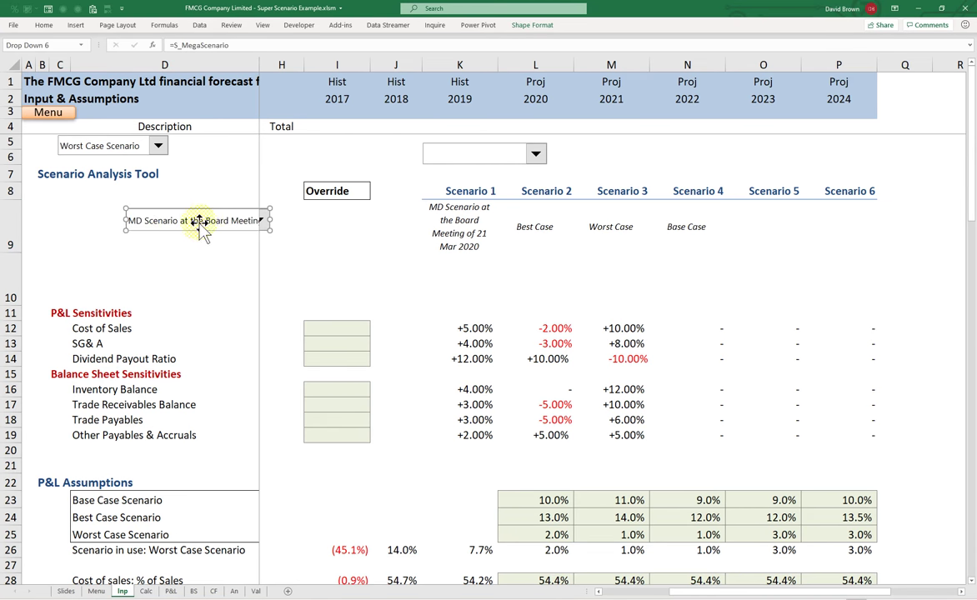
left_click_drag(200, 220, 87, 196)
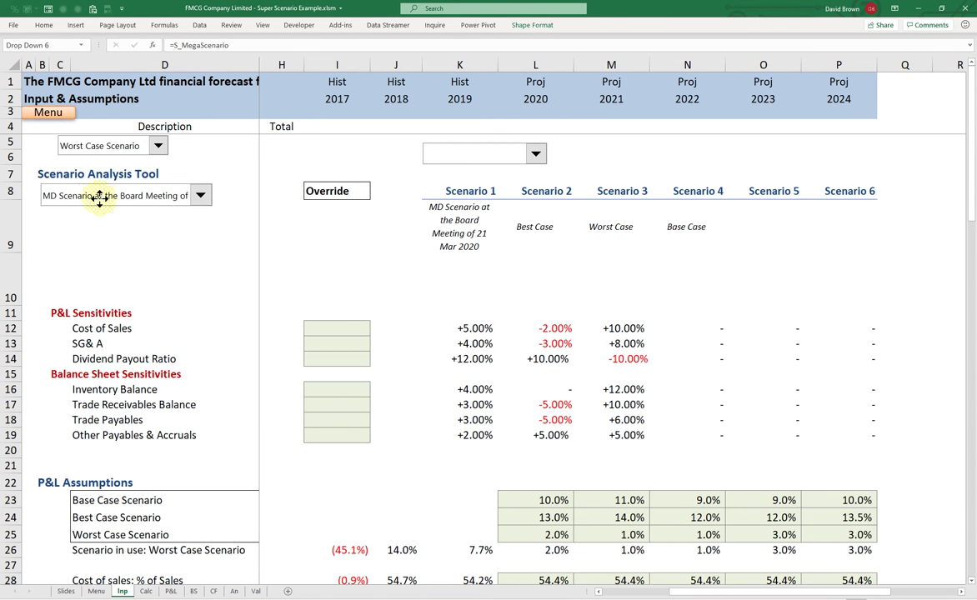
Delete the empty dropdown and unhide columns E:G to reveal Live Scenario.
left_click(443, 159, "ctrl")
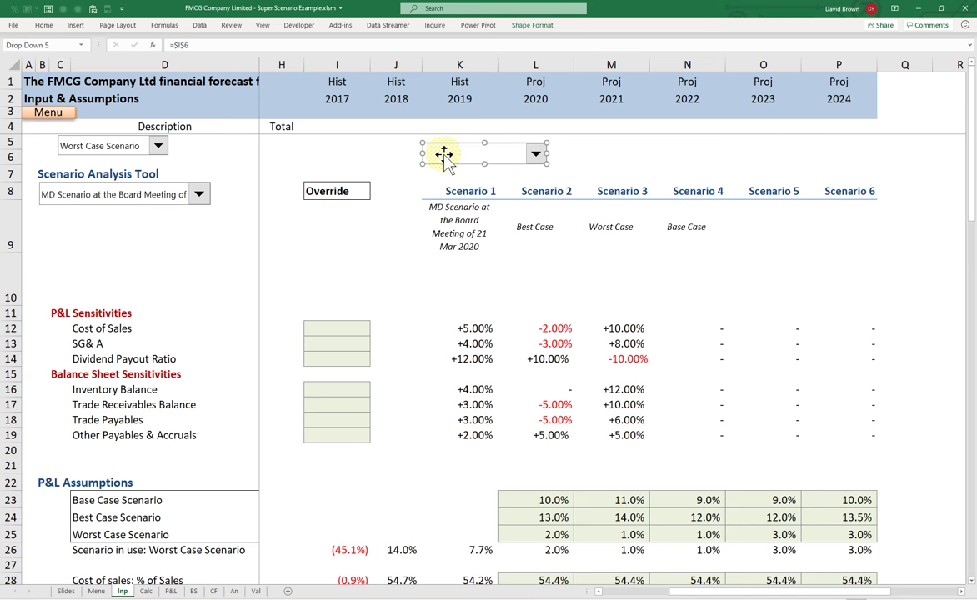
key("Delete")
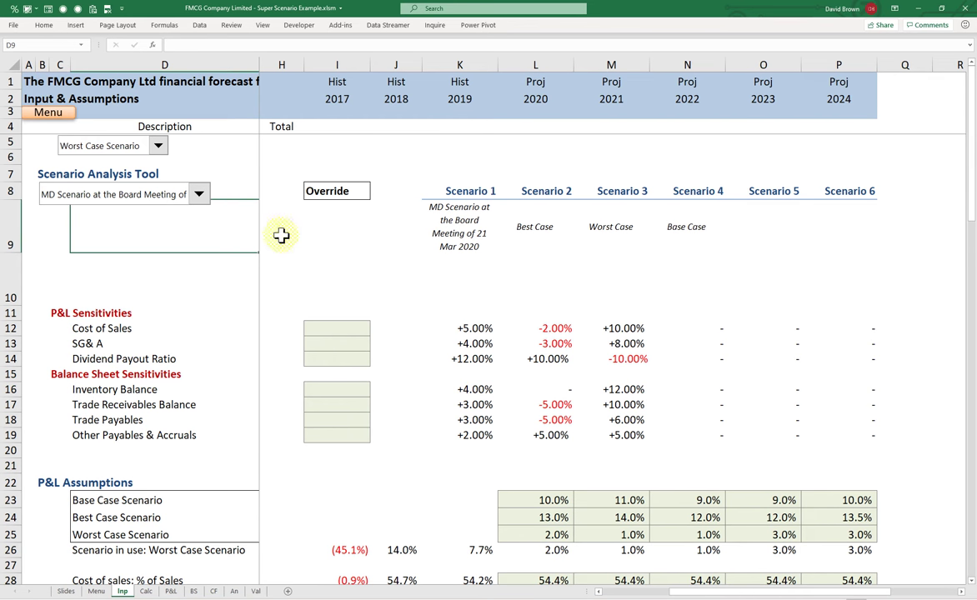
left_click_drag(234, 227, 302, 237)
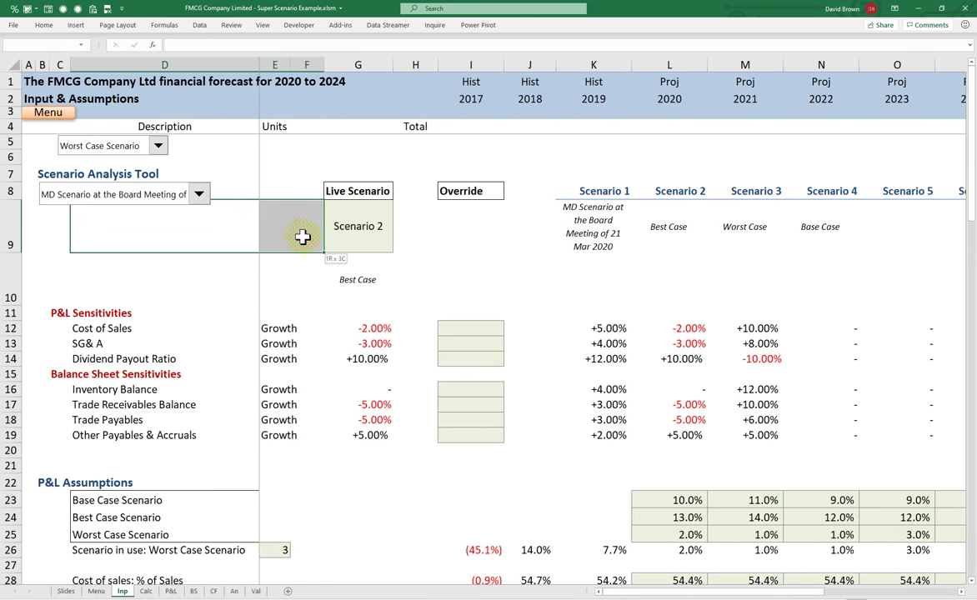
Link the Live Scenario cell G9 to S_MegaScenario instead of its dropdown list.
left_click(351, 225)
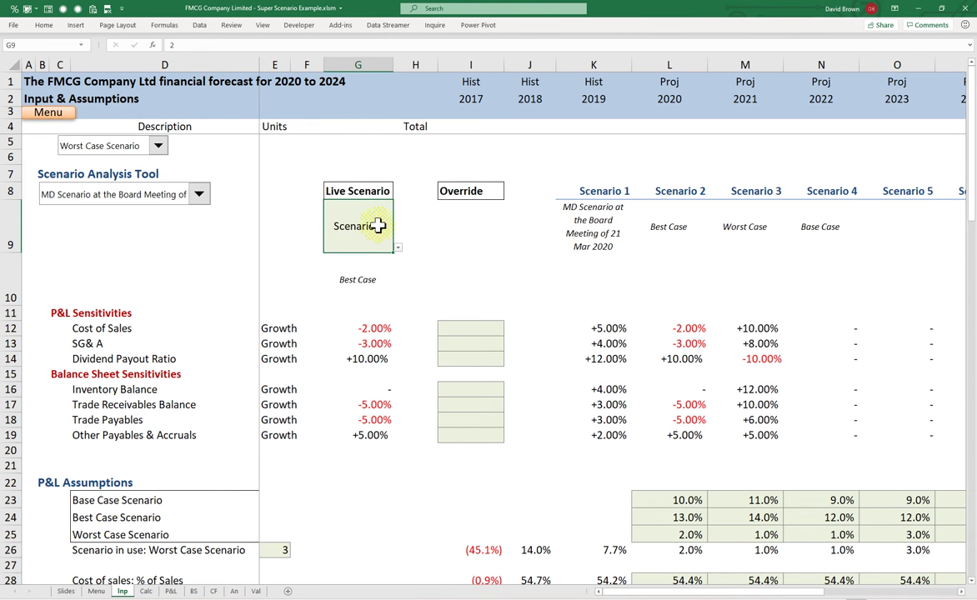
left_click(397, 247)
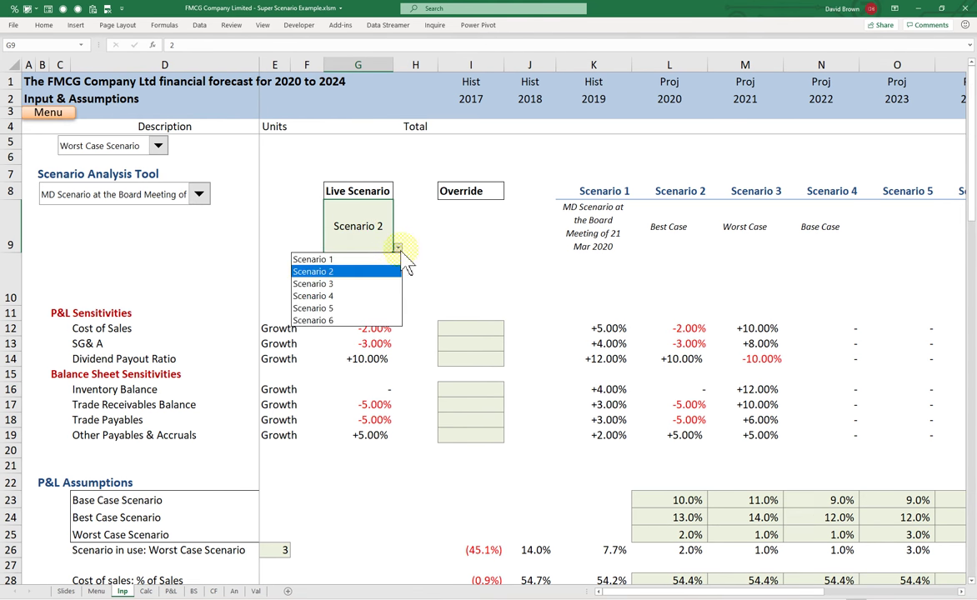
left_click(365, 222)
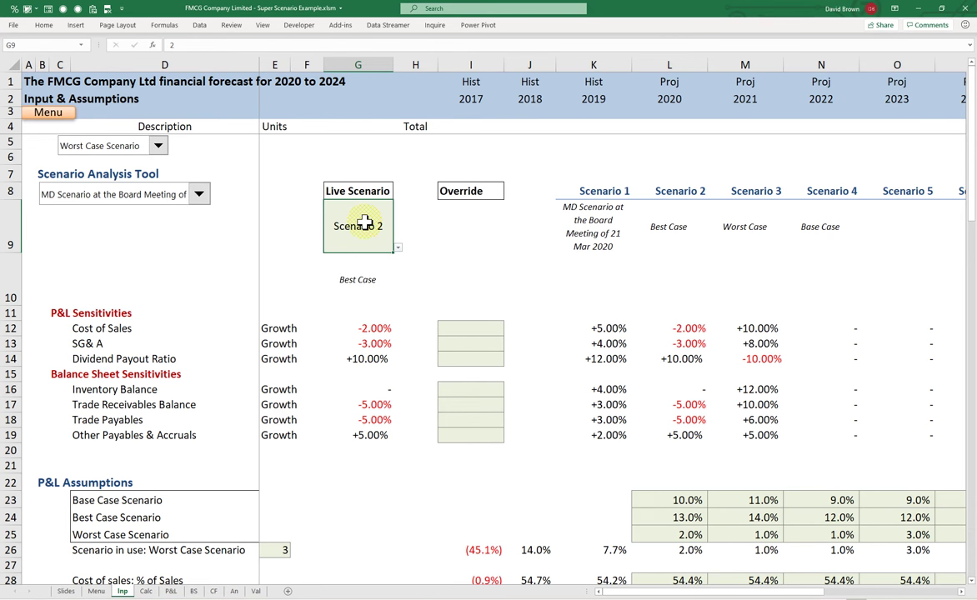
type("=")
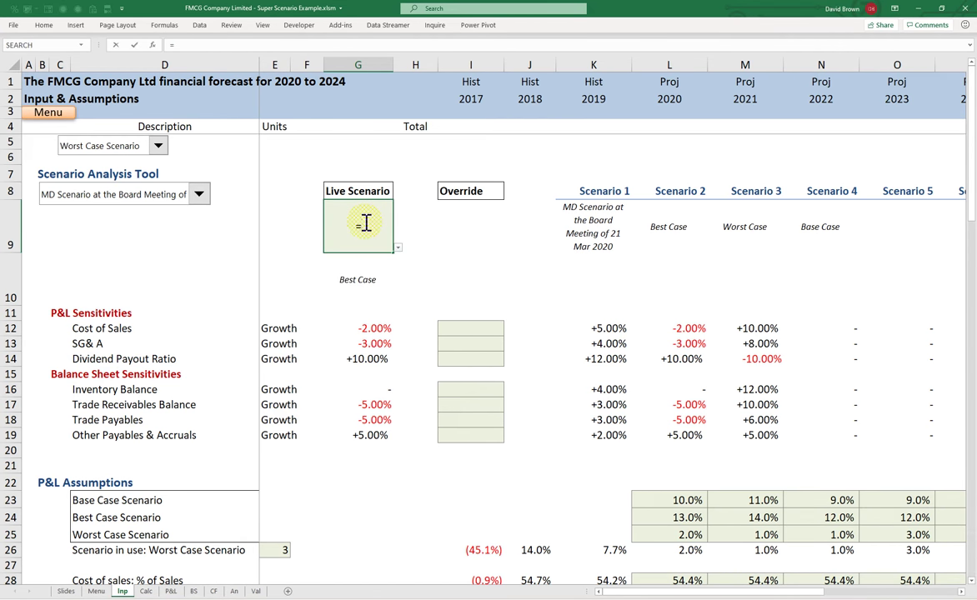
type("s")
key("Tab")
key("Tab")
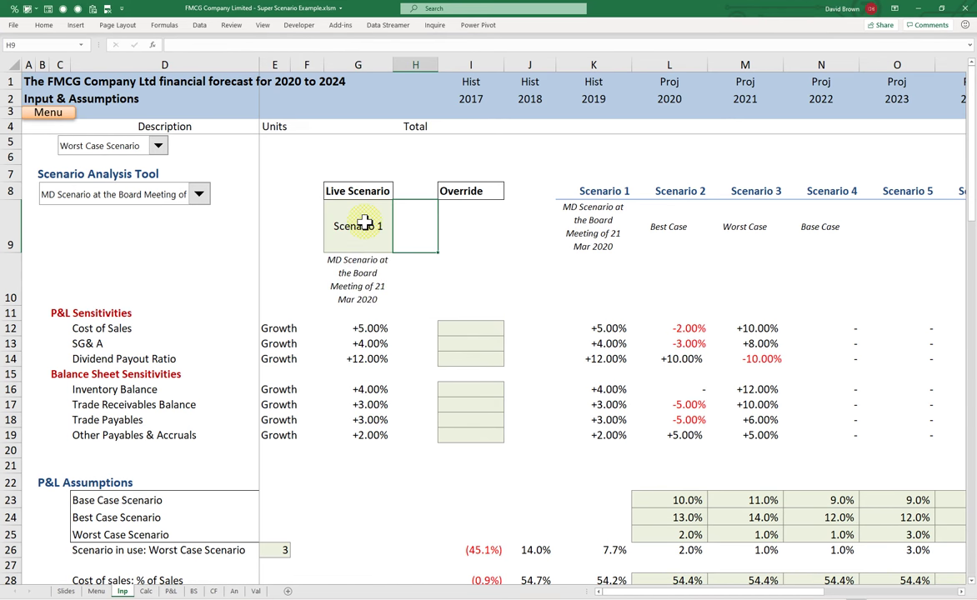
left_click(364, 222)
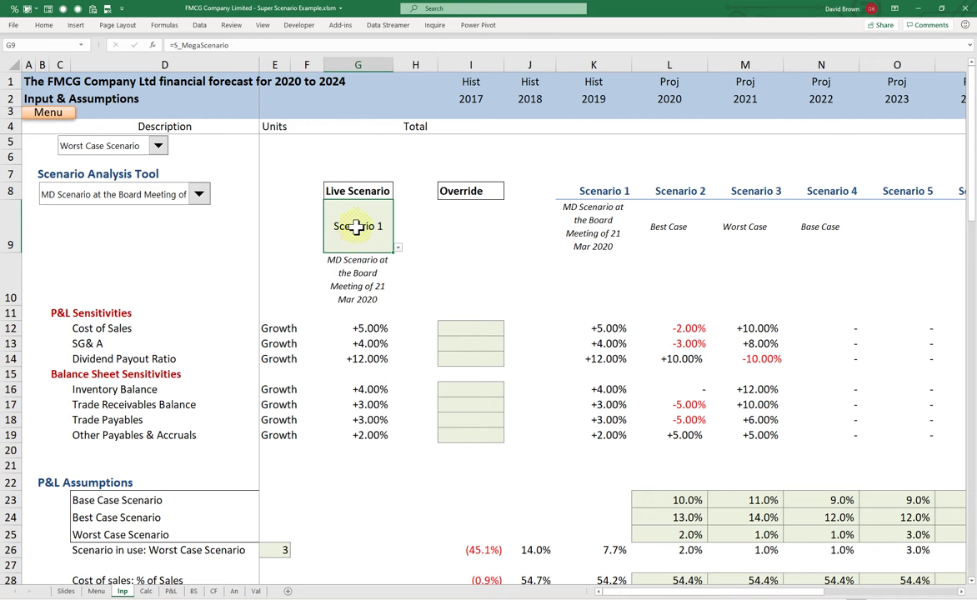
Test Best Case, then set the tool to Worst Case (Scenario 3) and select Scenario 5's label O9.
left_click(198, 193)
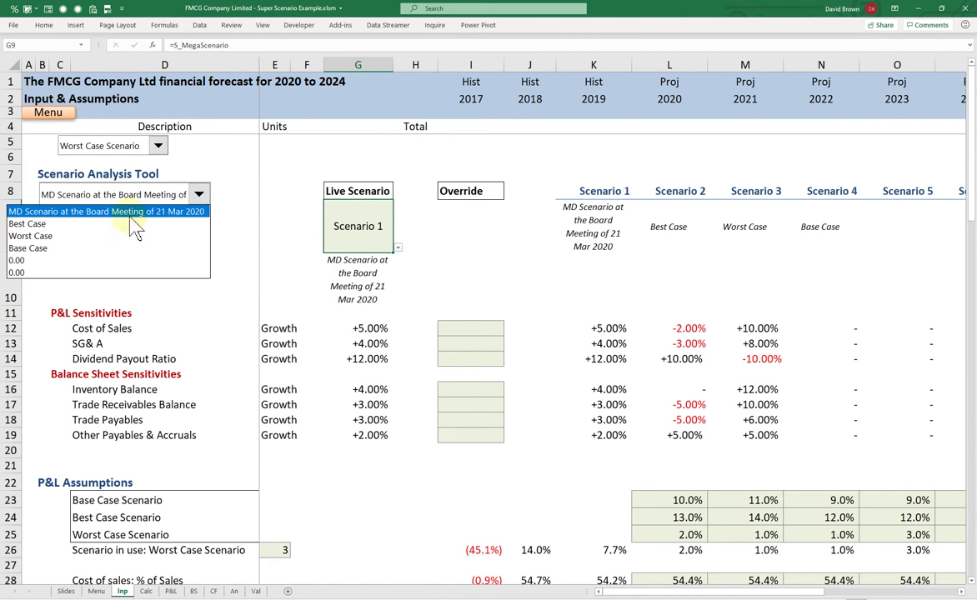
left_click(120, 225)
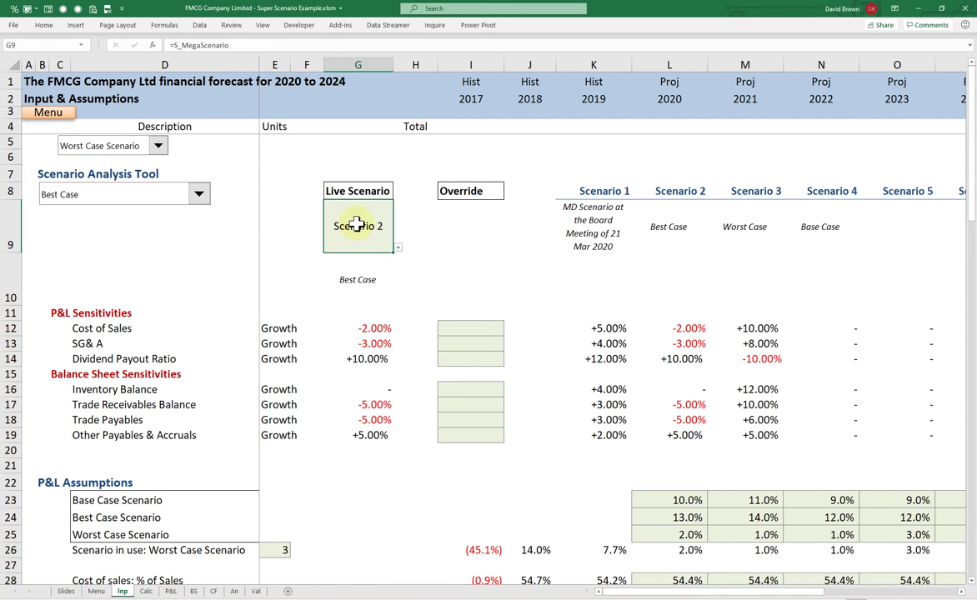
left_click(198, 193)
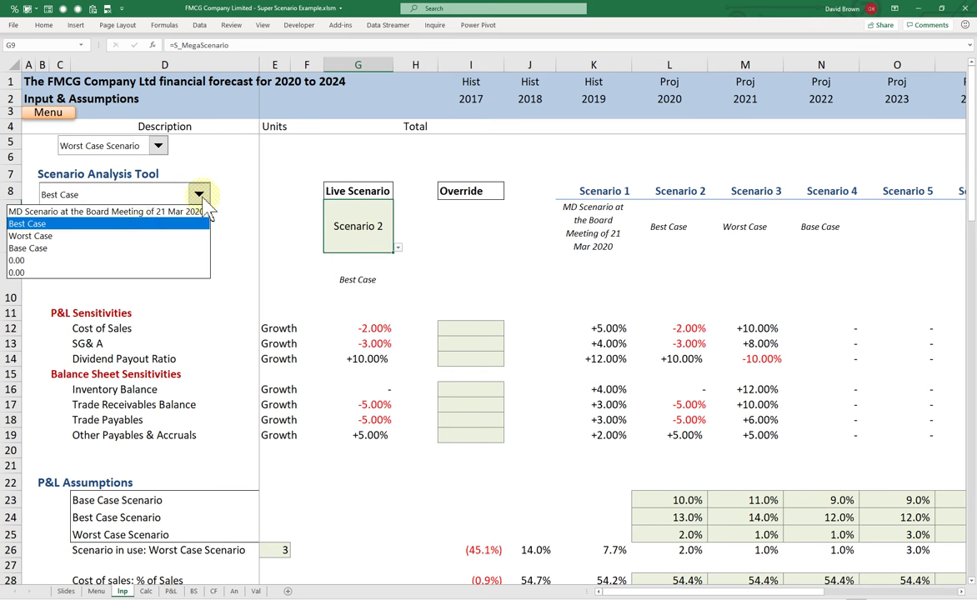
left_click(134, 236)
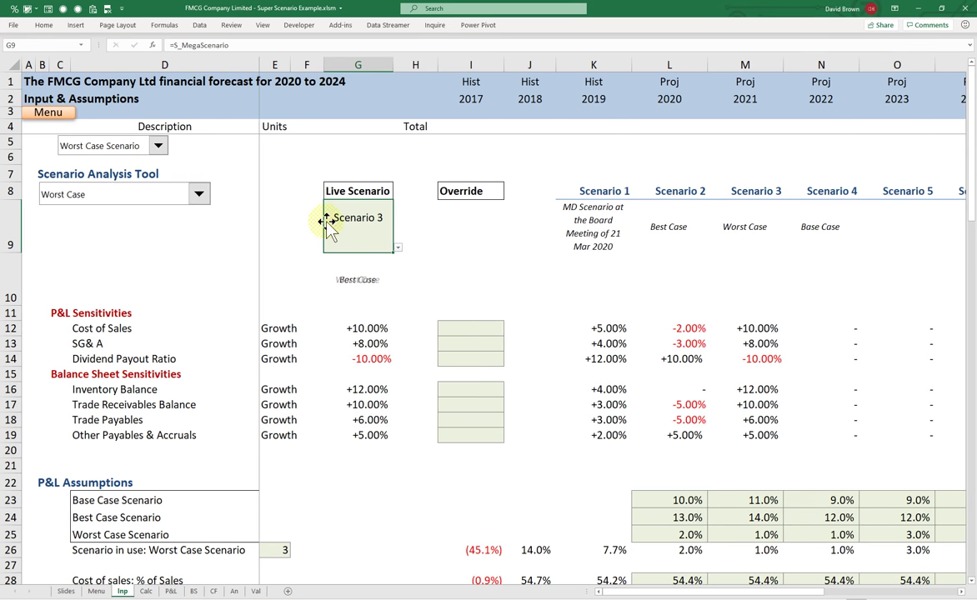
left_click(875, 226)
scroll(874, 226, "right", 2)
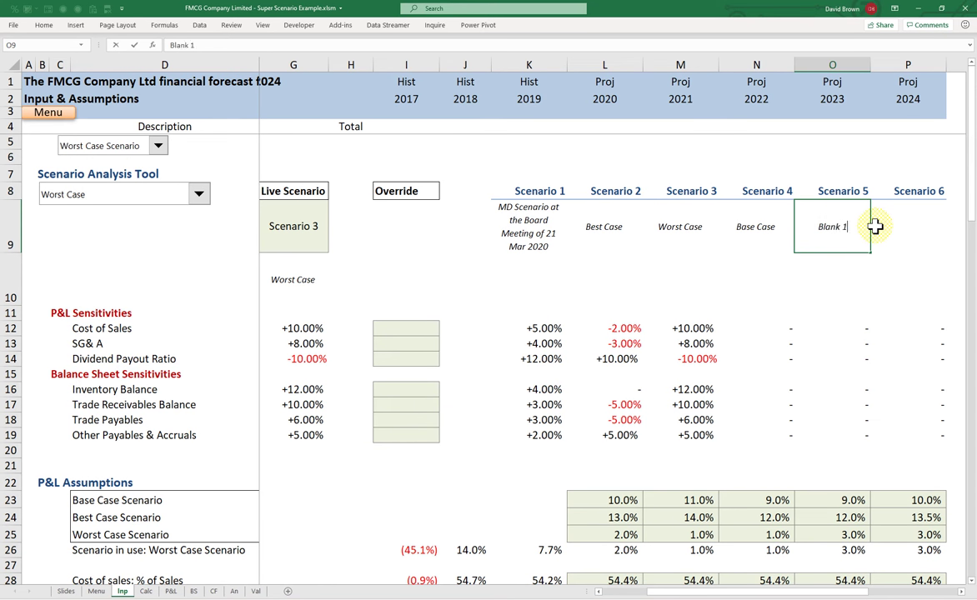
Label Scenarios 5 and 6 as 'Blank 1' and 'Blank 2'.
type("Blank 1")
left_click(874, 226)
scroll(874, 226, "right", 1)
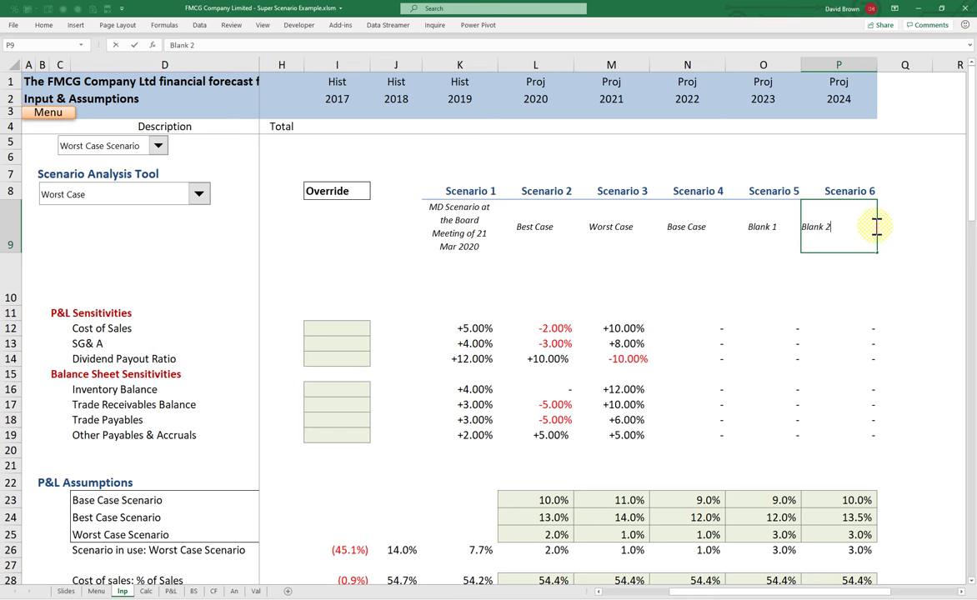
key("Left")
key("Left")
key("Left")
key("Left")
key("Left")
key("Left")
key("Left")
key("Left")
key("Left")
key("Left")
key("Left")
key("Left")
key("Left")
key("Left")
key("Left")
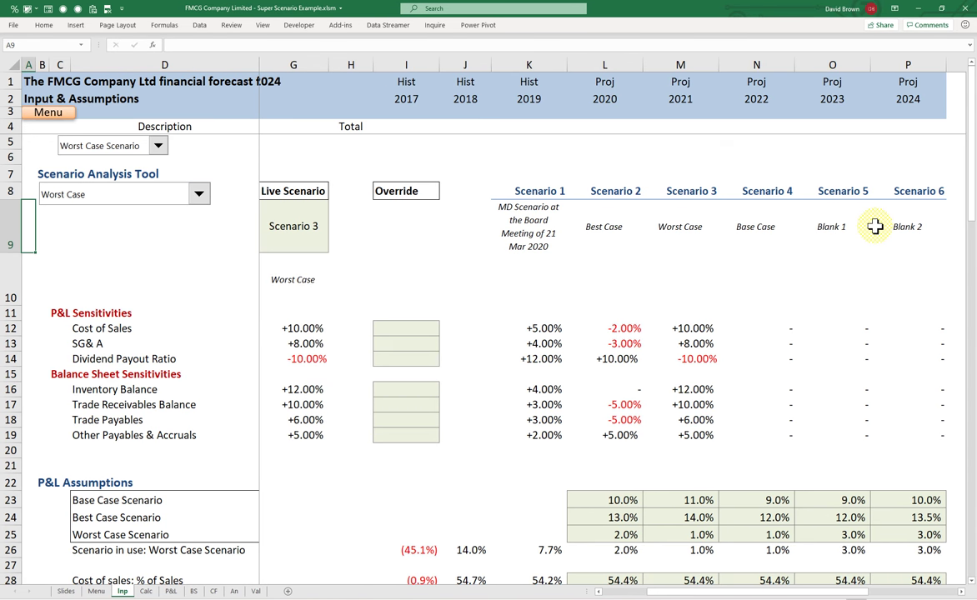
key("Right")
key("Right")
key("Right")
key("Right")
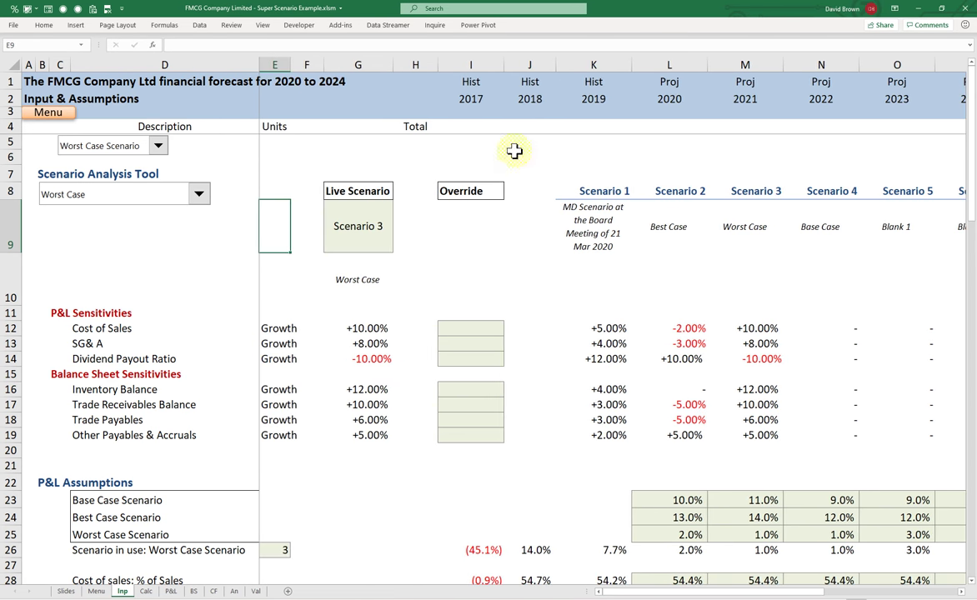
Set the Scenario Analysis Tool to Blank 1, then Blank 2, so Live Scenario shows Scenario 6.
left_click(199, 194)
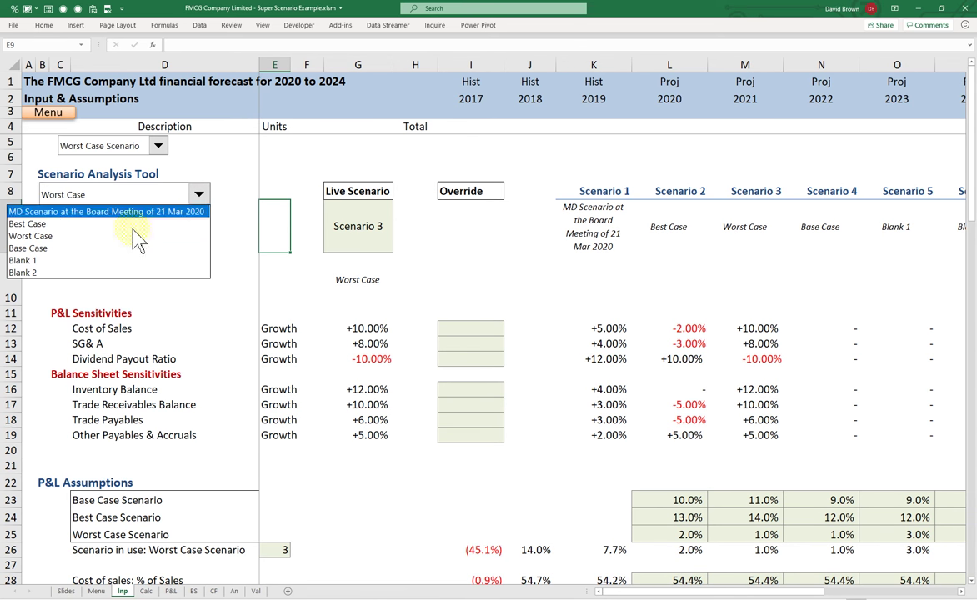
left_click(66, 256)
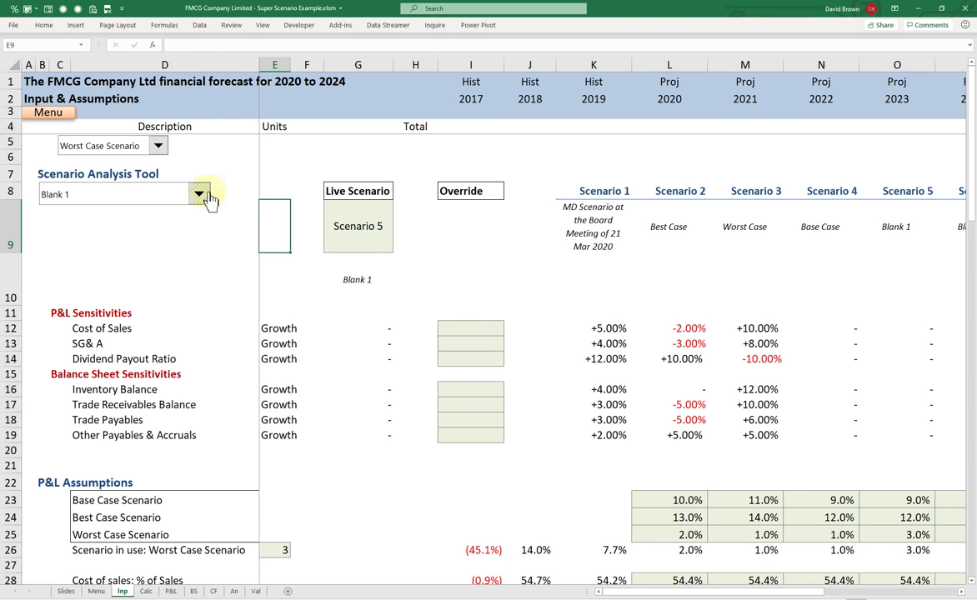
left_click(200, 197)
left_click(79, 268)
Copy the Override cell I9's formatting with Format Painter.
left_click(350, 223)
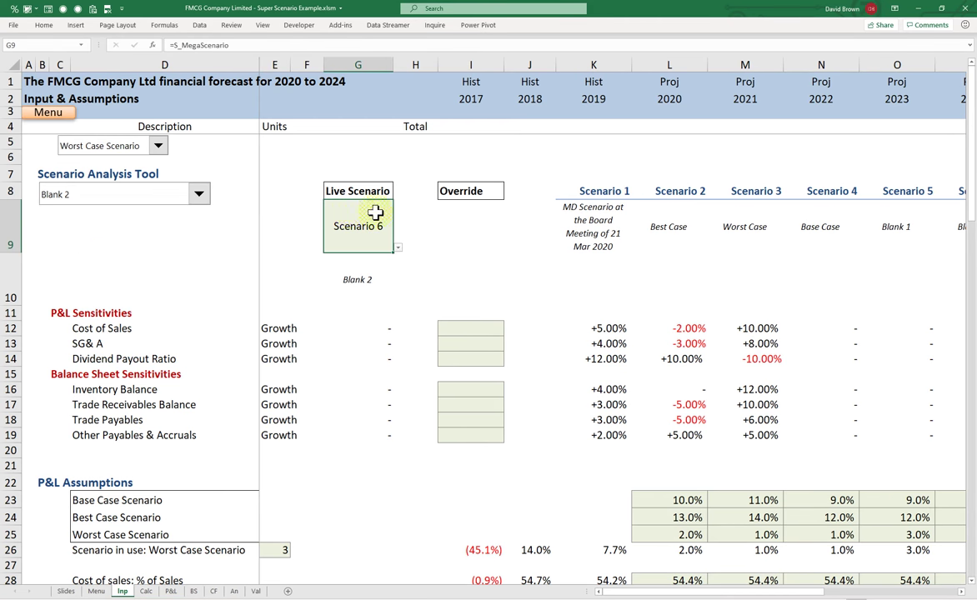
left_click(468, 225)
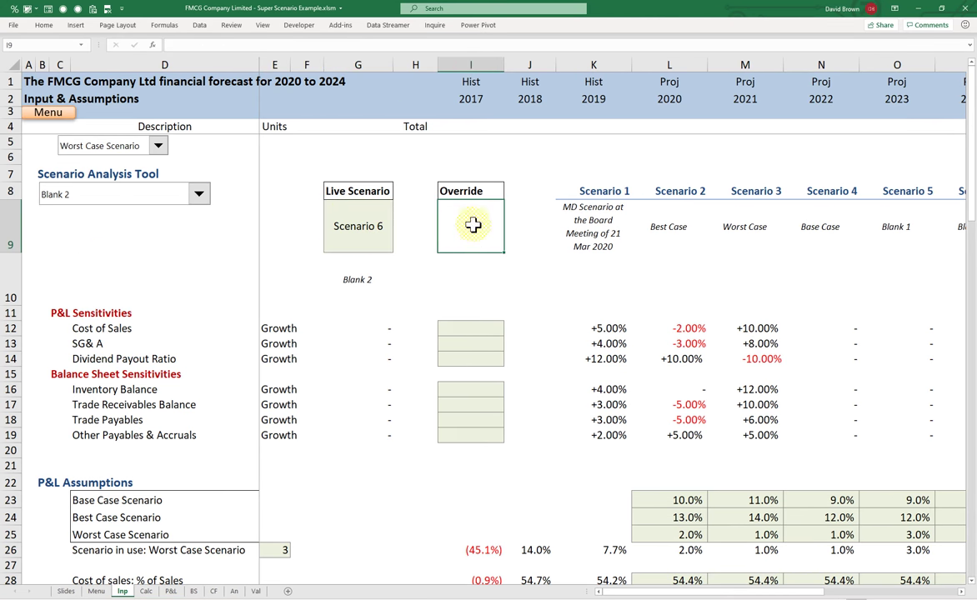
left_click(43, 25)
left_click(52, 64)
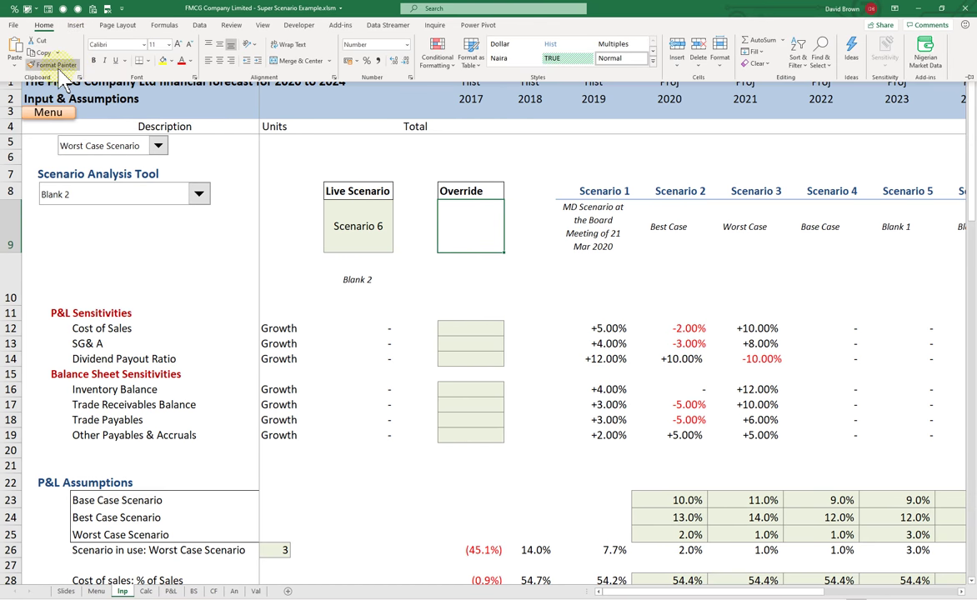
Paint I9's formatting onto G9 and give it the custom "Scenario "0 format, showing Scenario 6.
left_click(375, 226)
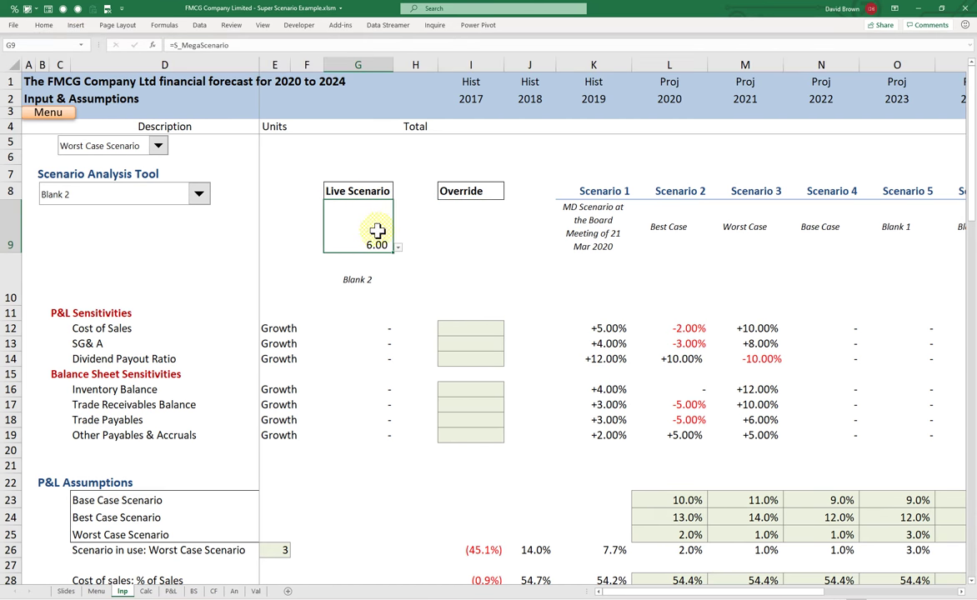
key("ctrl+1")
left_click(400, 380)
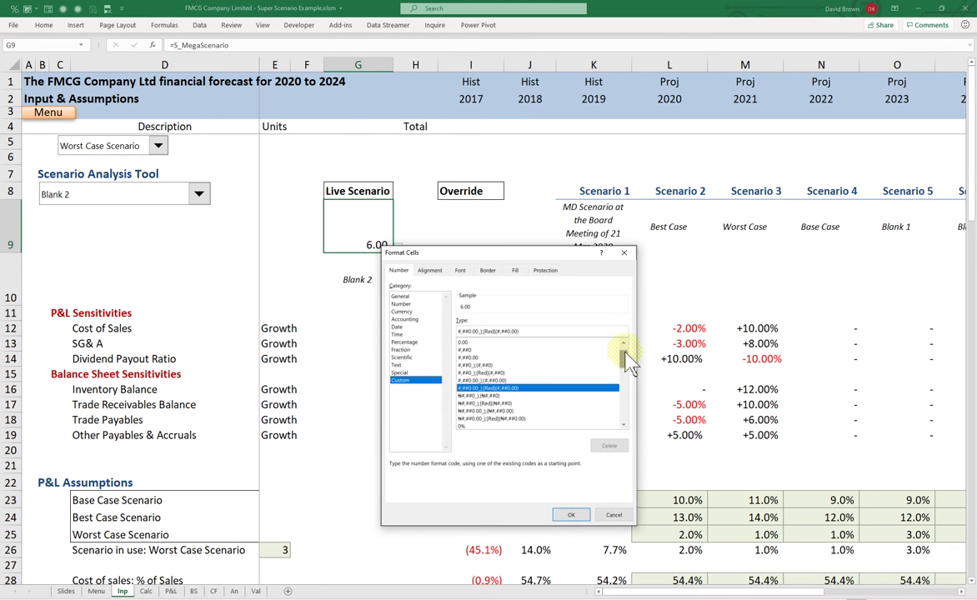
left_click_drag(626, 360, 626, 403)
left_click(472, 411)
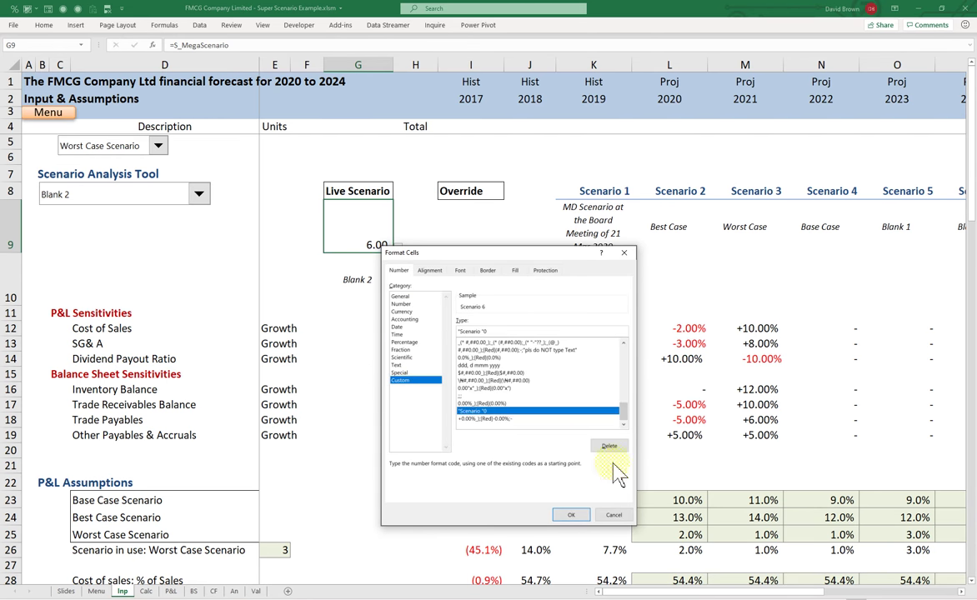
left_click(570, 514)
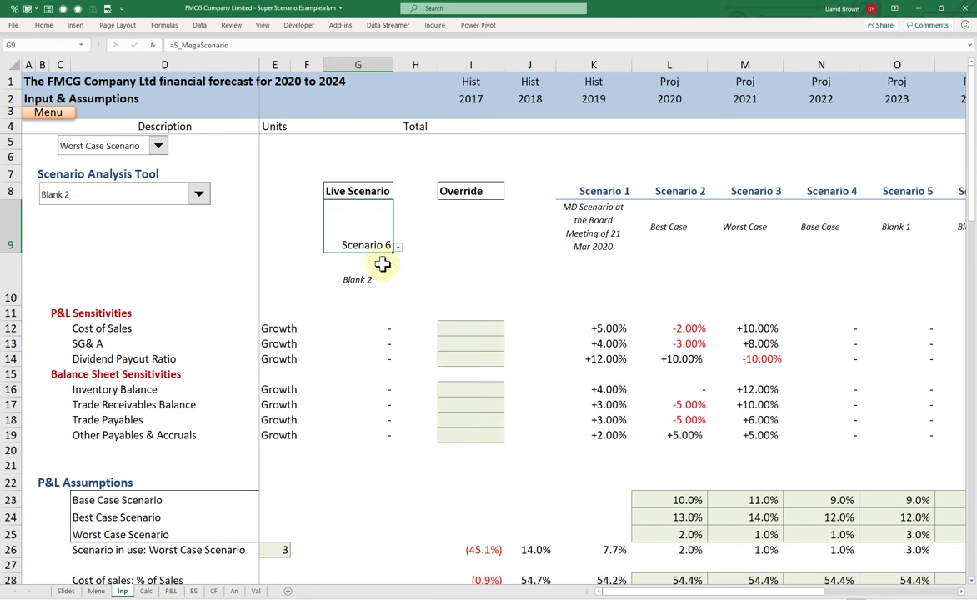
left_click(440, 259)
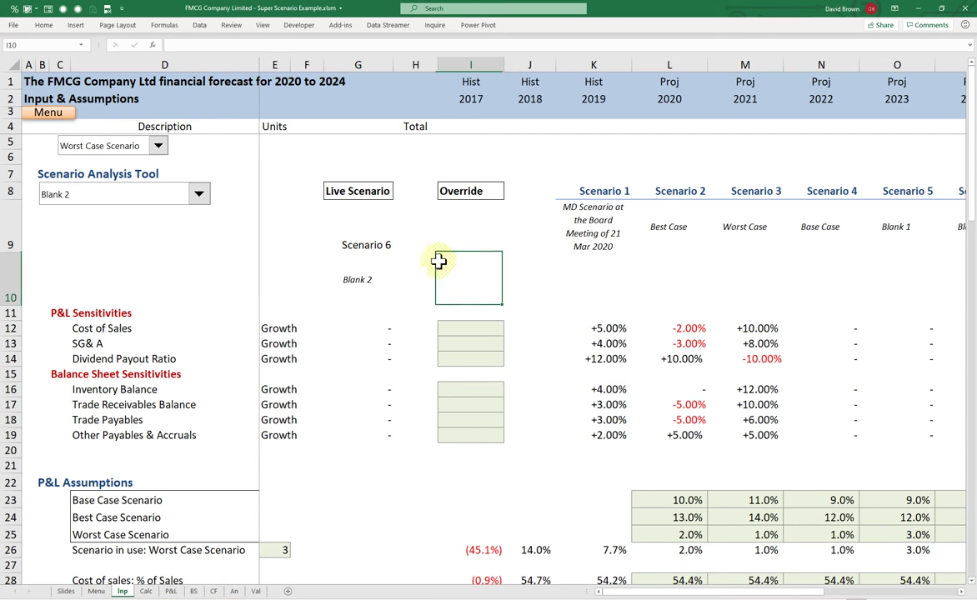
left_click(355, 227)
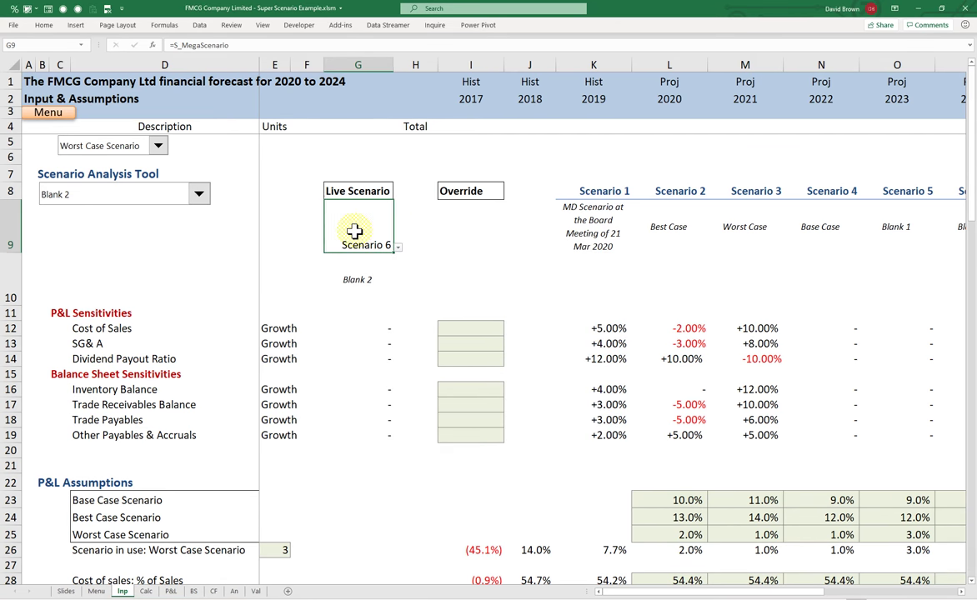
Clear all data validation from the Live Scenario cell G9.
left_click(40, 26)
left_click(200, 26)
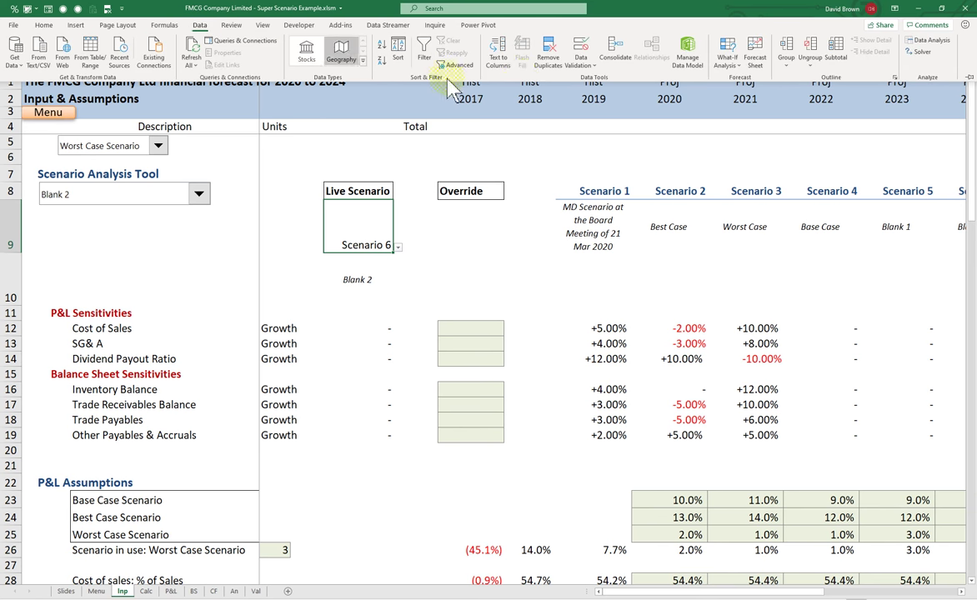
left_click(581, 62)
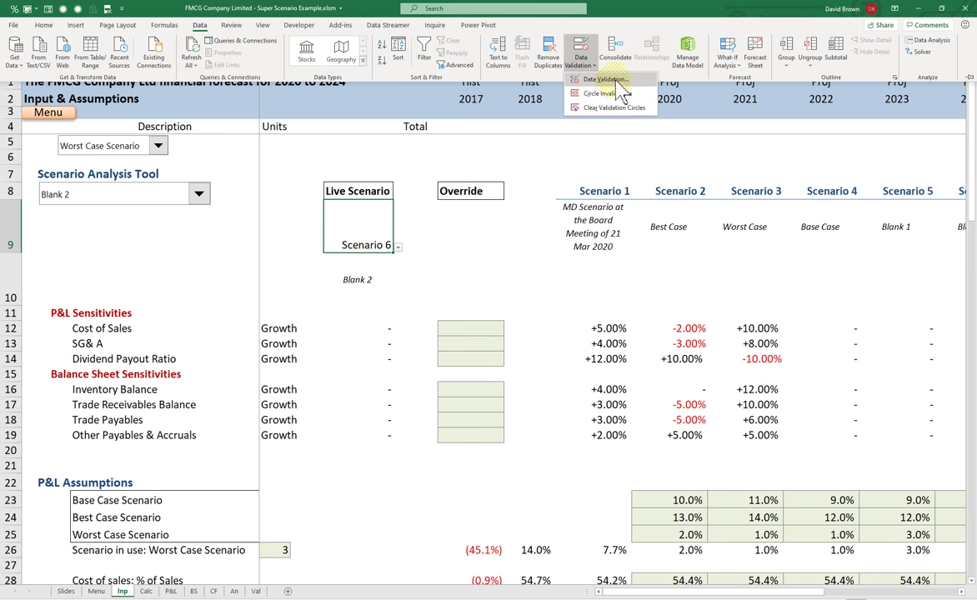
left_click(612, 80)
left_click(430, 467)
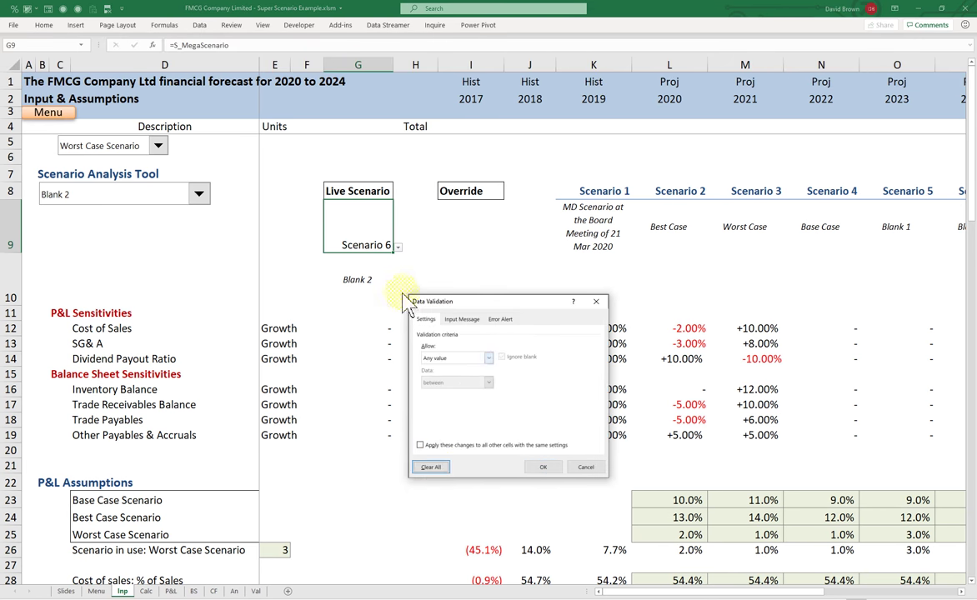
left_click(535, 460)
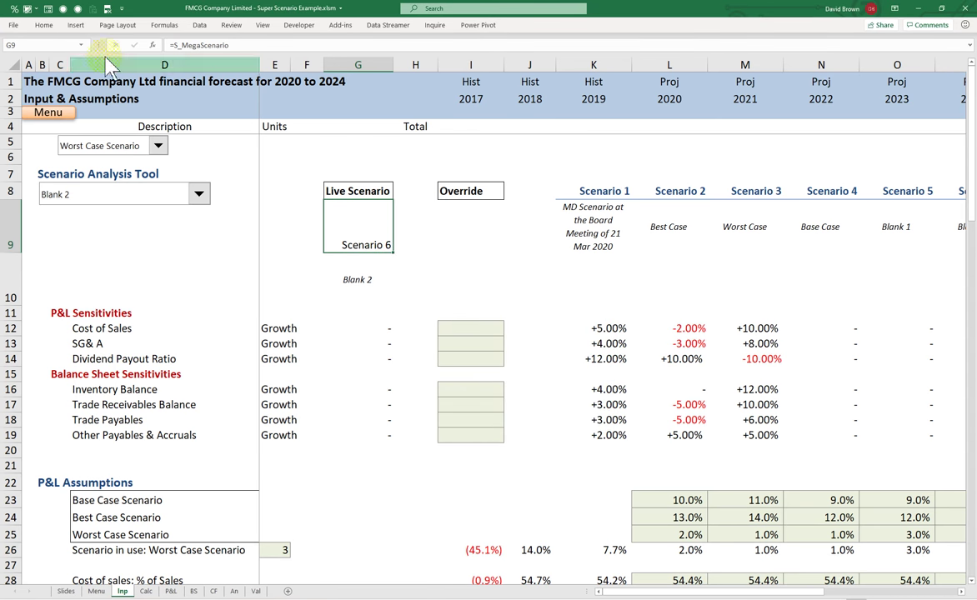
Centre Scenario 6 horizontally and vertically in the Live Scenario cell.
left_click(48, 25)
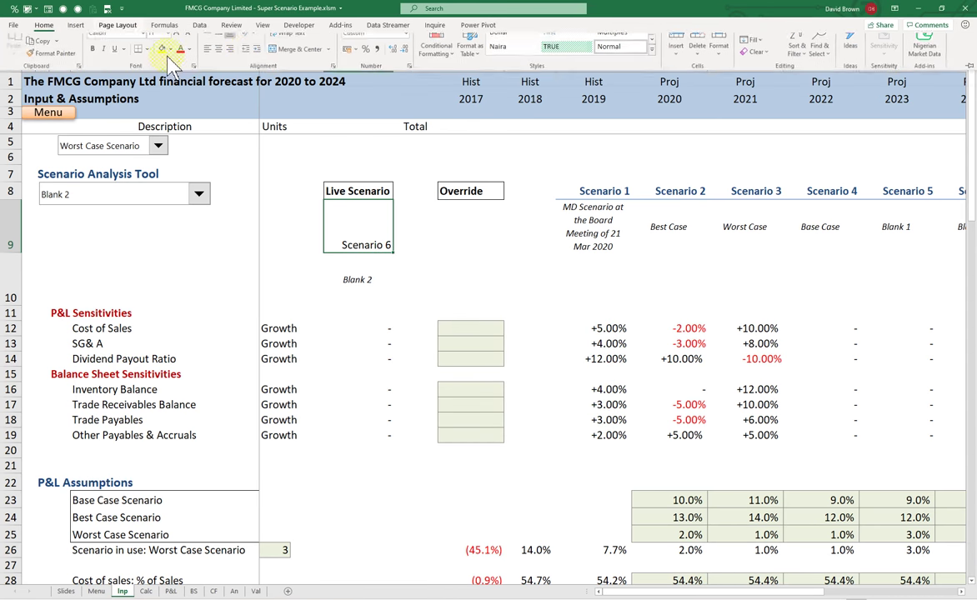
left_click(220, 62)
left_click(219, 44)
left_click(408, 258)
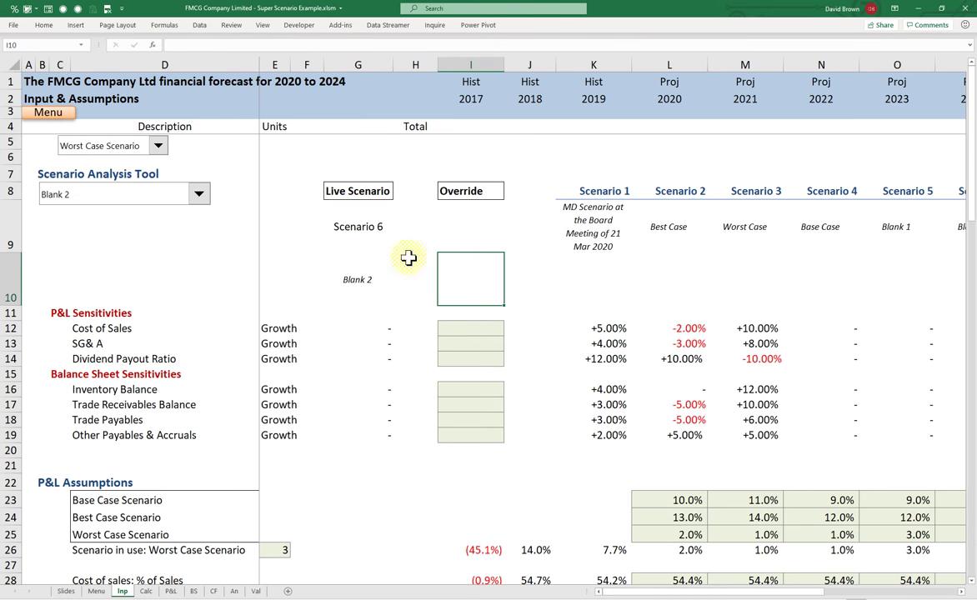
left_click(210, 219)
left_click(199, 194)
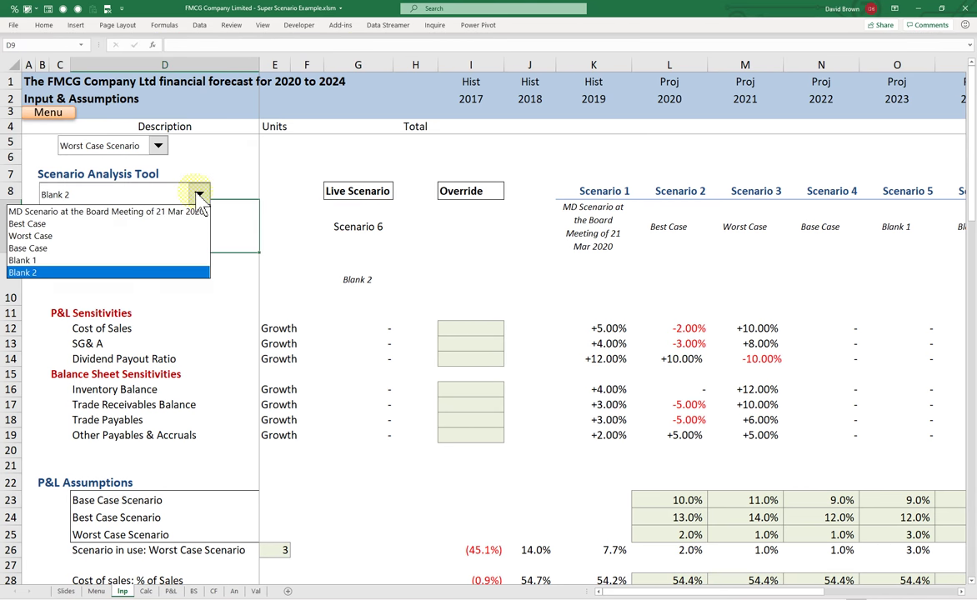
left_click(127, 223)
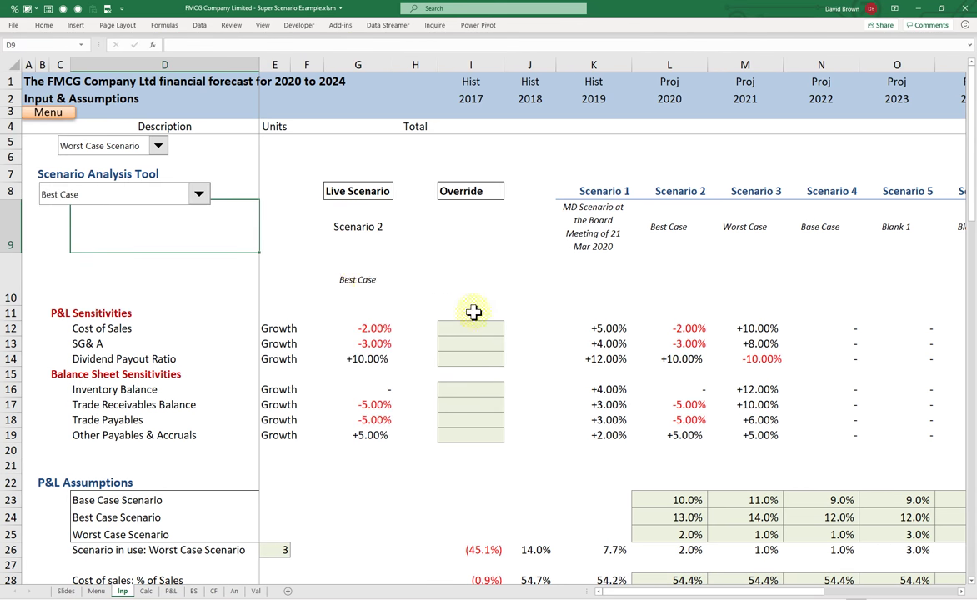
left_click_drag(371, 328, 379, 426)
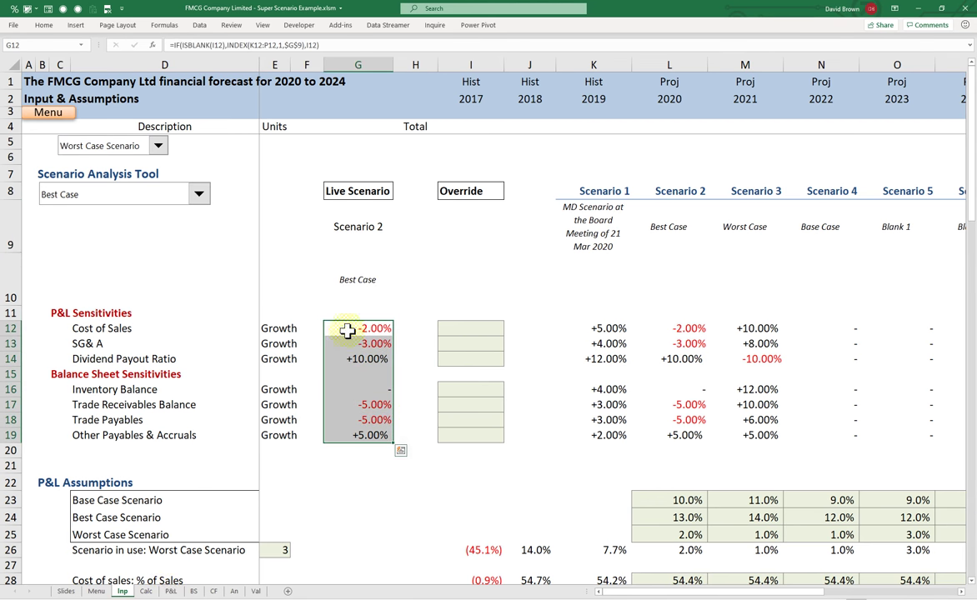
left_click_drag(363, 328, 360, 450)
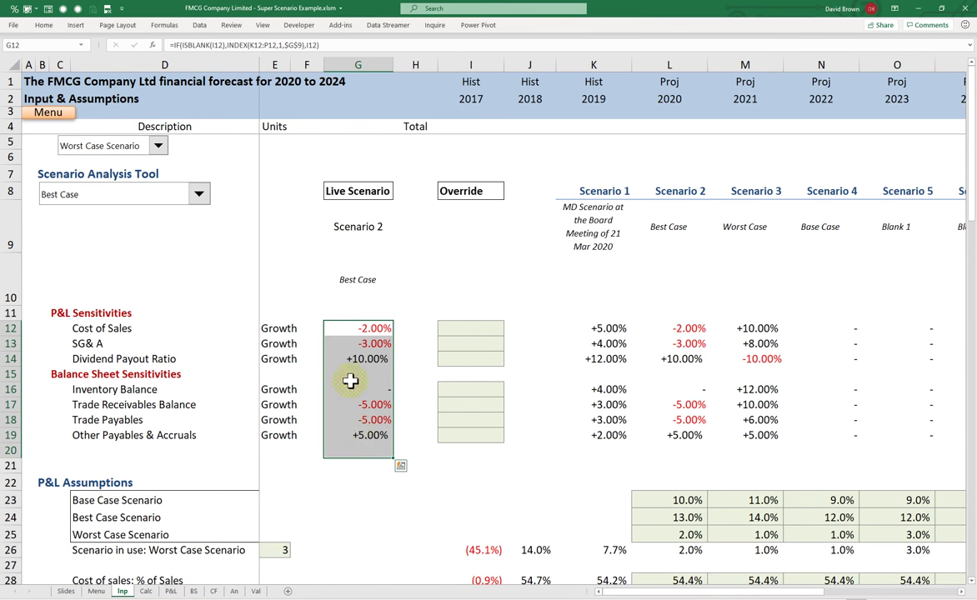
left_click_drag(371, 331, 365, 434)
left_click_drag(91, 308, 792, 577)
left_click(345, 460)
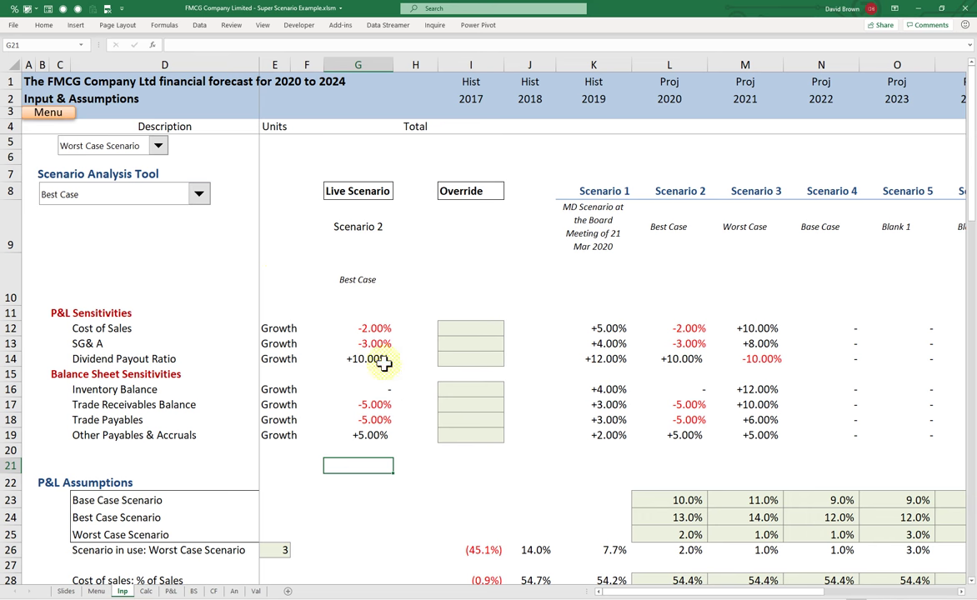
left_click(355, 227)
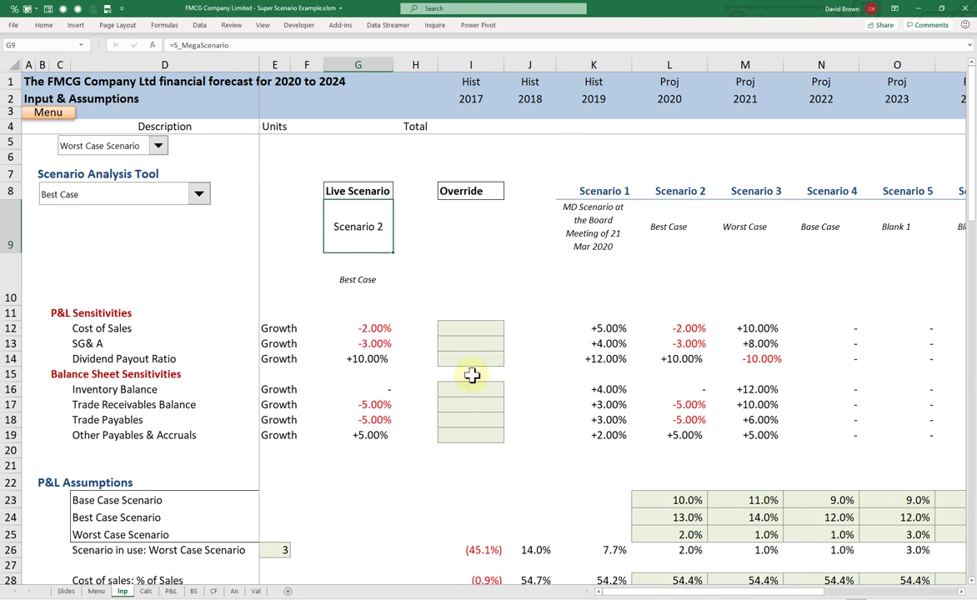
left_click(595, 225)
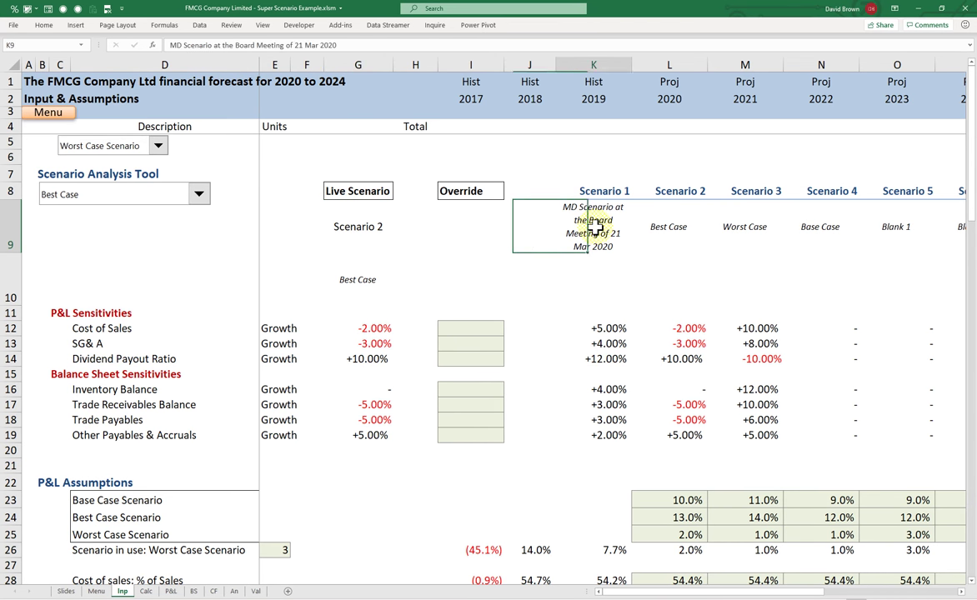
left_click_drag(593, 329, 602, 435)
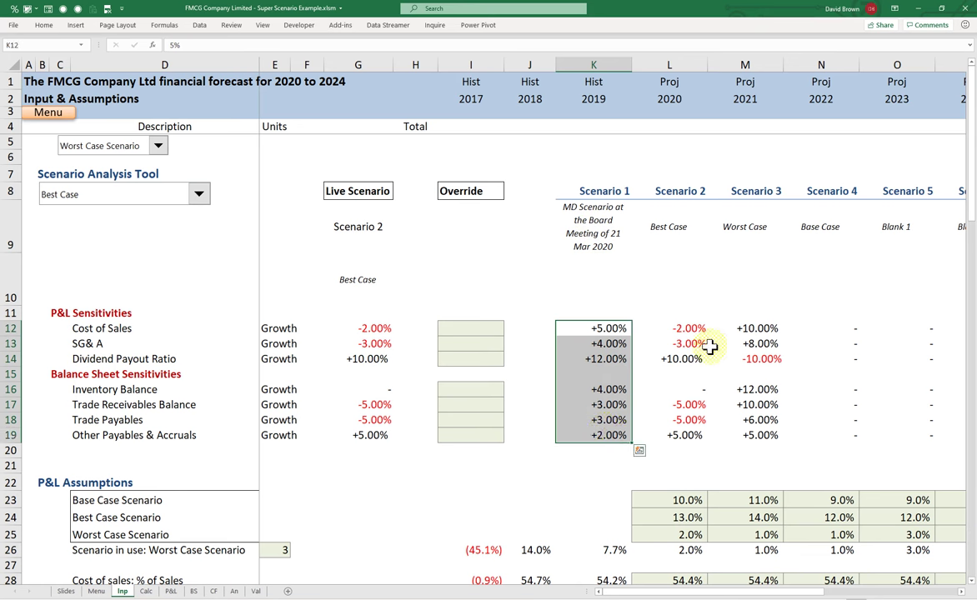
left_click_drag(689, 327, 686, 431)
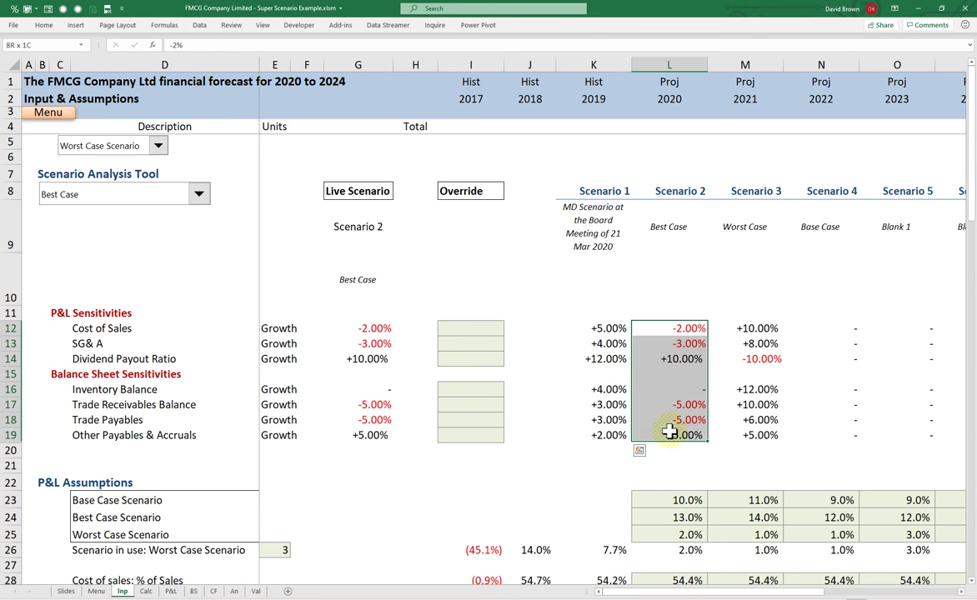
left_click(447, 296)
left_click(469, 344)
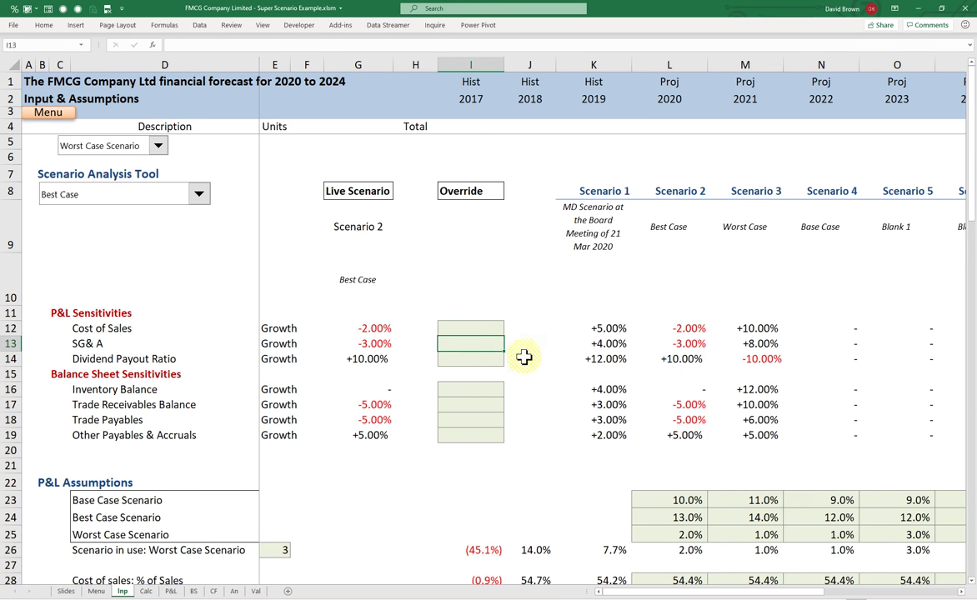
type("1")
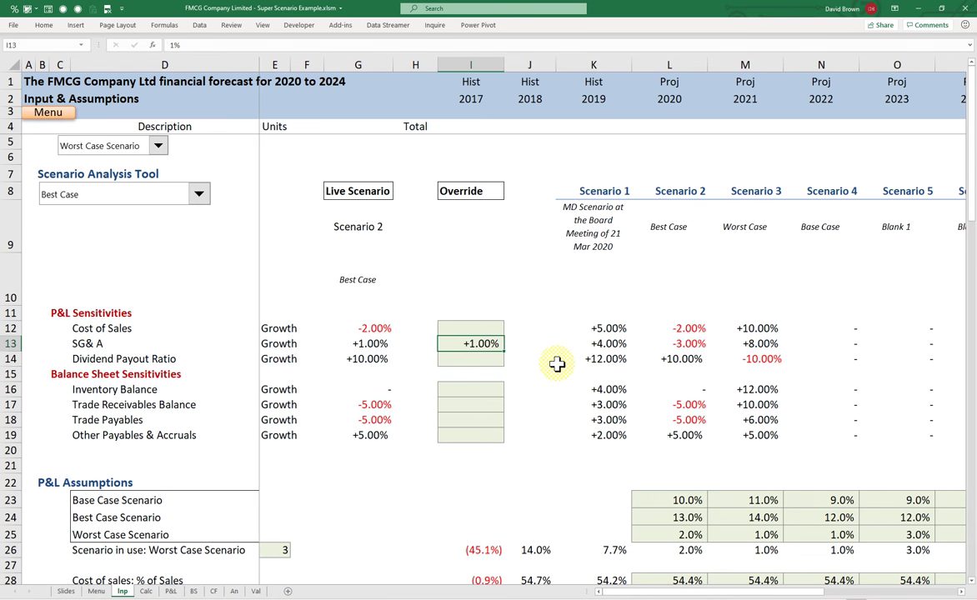
key("Delete")
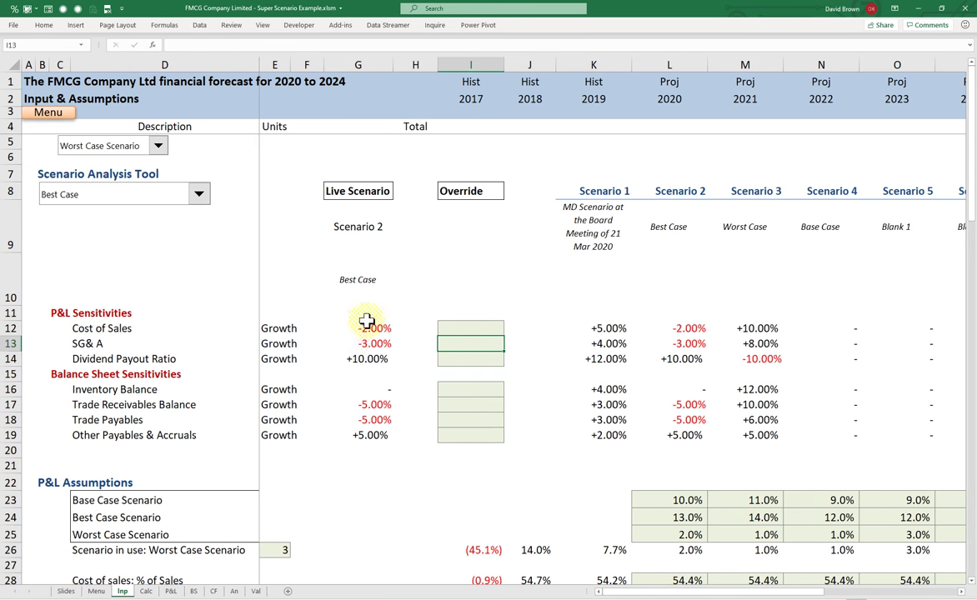
left_click_drag(364, 327, 364, 364)
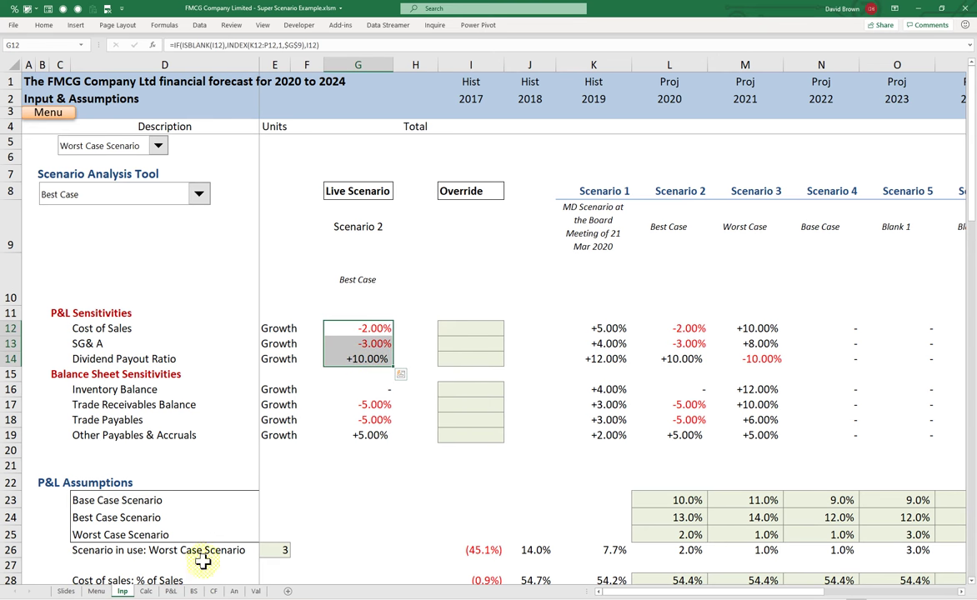
Widen P&L columns E and G and add a 'Sens' heading in G4.
left_click(171, 591)
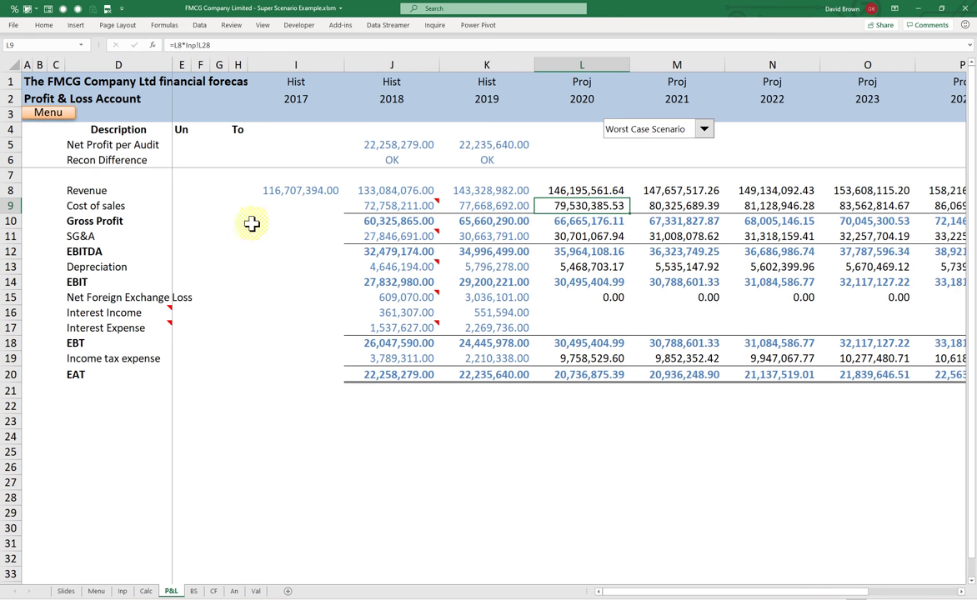
left_click(205, 178)
mouse_move(226, 65)
left_mouse_down()
mouse_move(297, 65)
mouse_move(211, 65)
left_mouse_up()
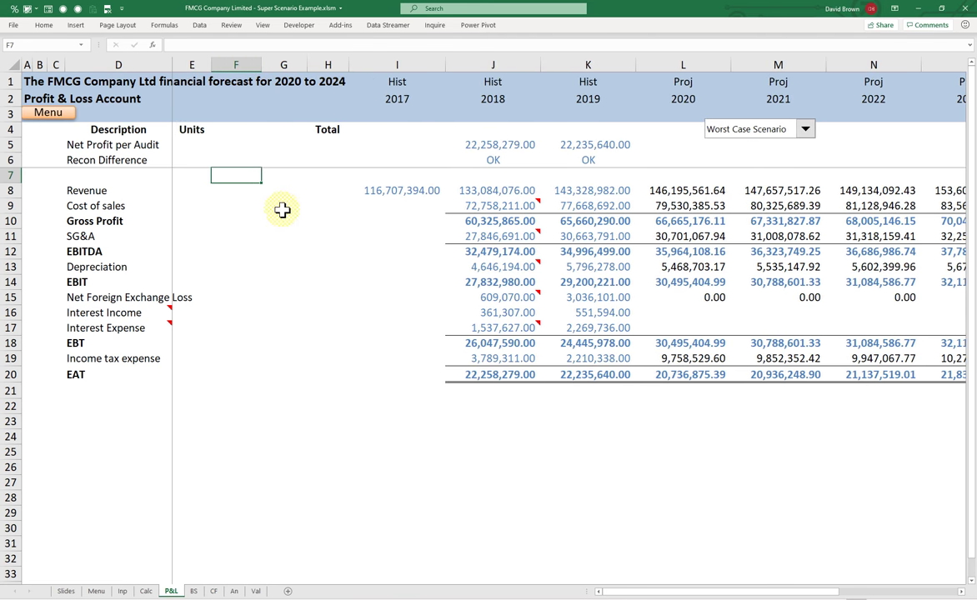
left_click(280, 191)
left_click(271, 129)
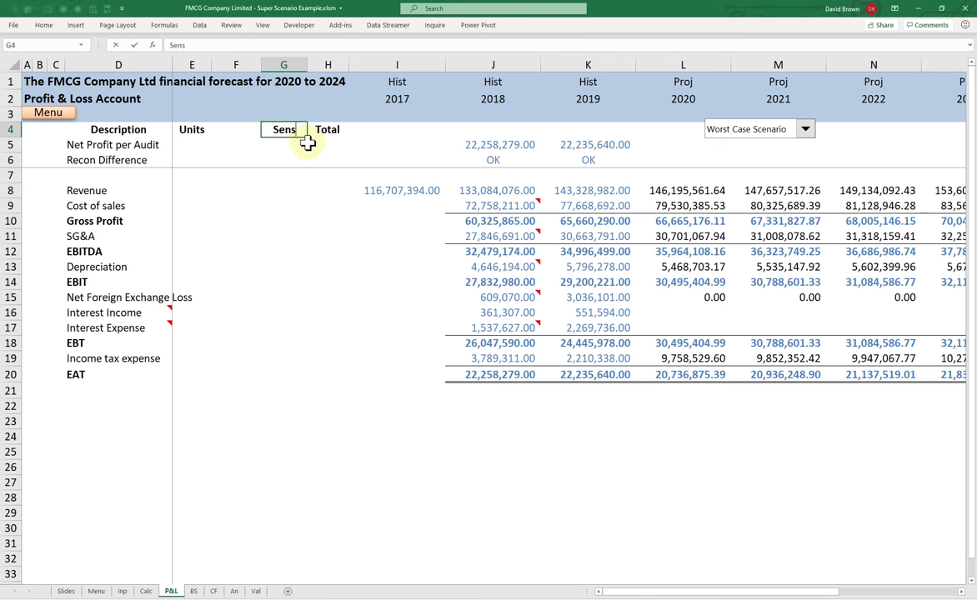
key("Down")
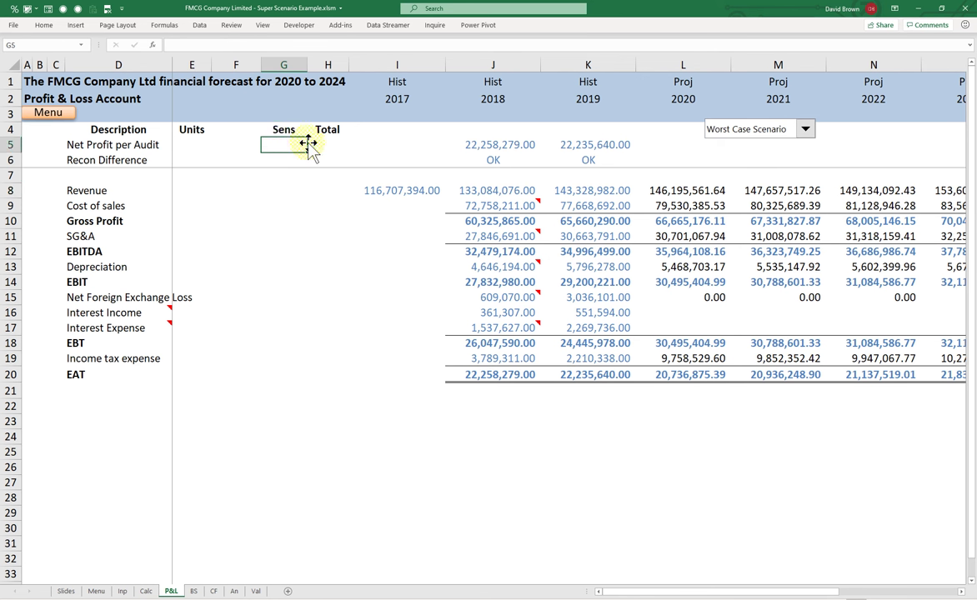
key("Up")
key("Down")
key("Down")
key("Down")
key("Down")
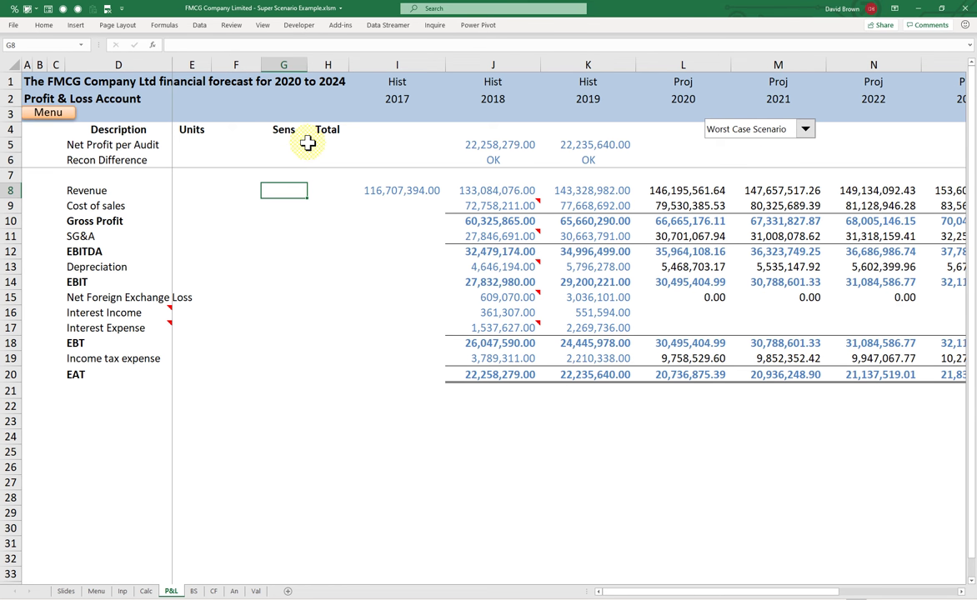
Link the Cost of sales Sens cell G9 to Inp!G12, showing (0.02).
type("=")
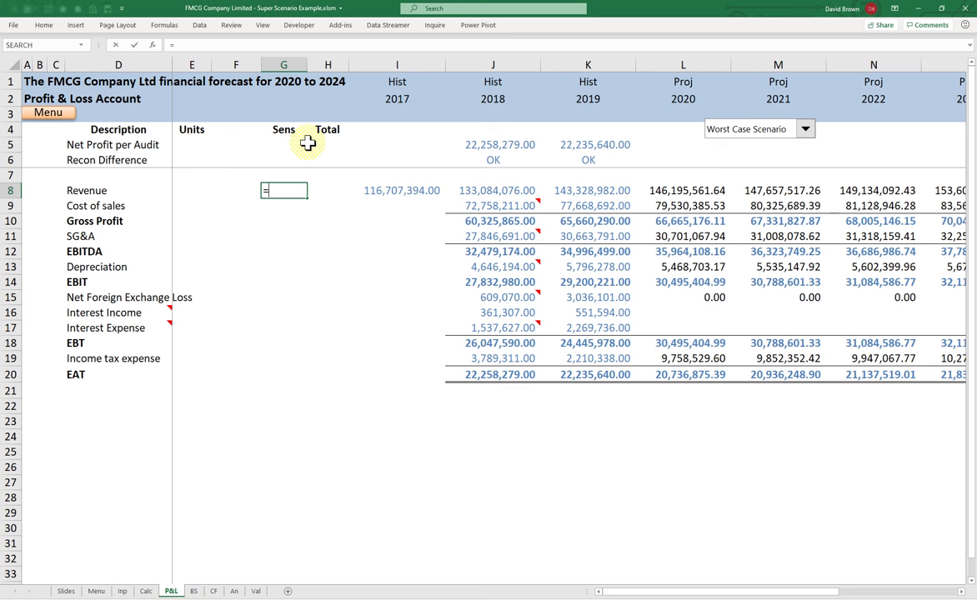
left_click(123, 591)
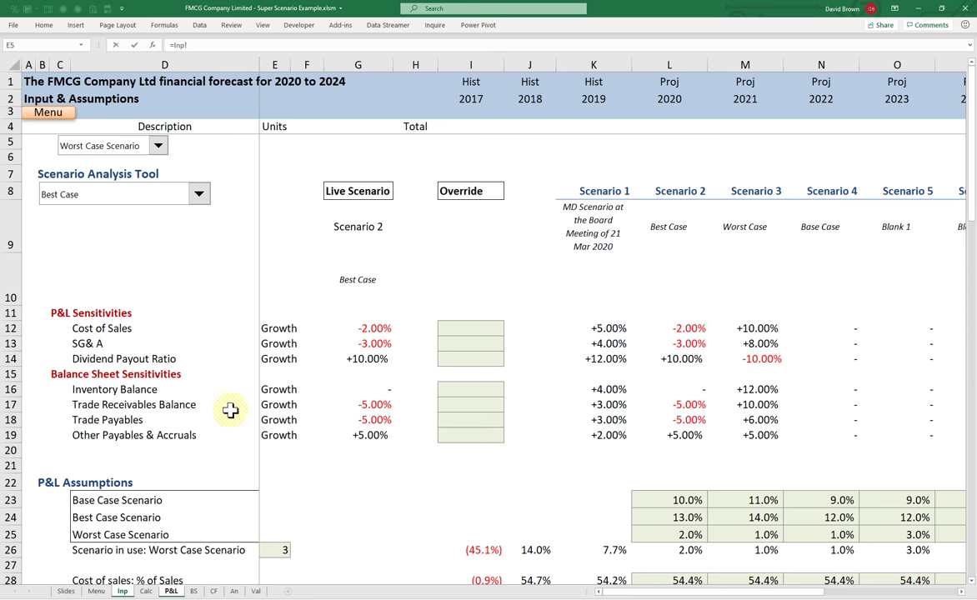
key("Escape")
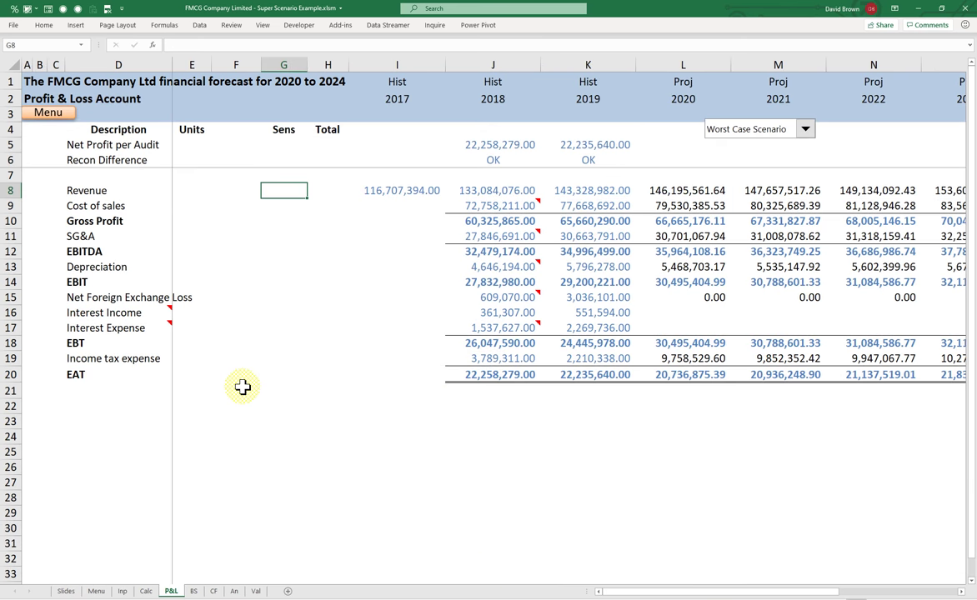
key("Down")
type("=")
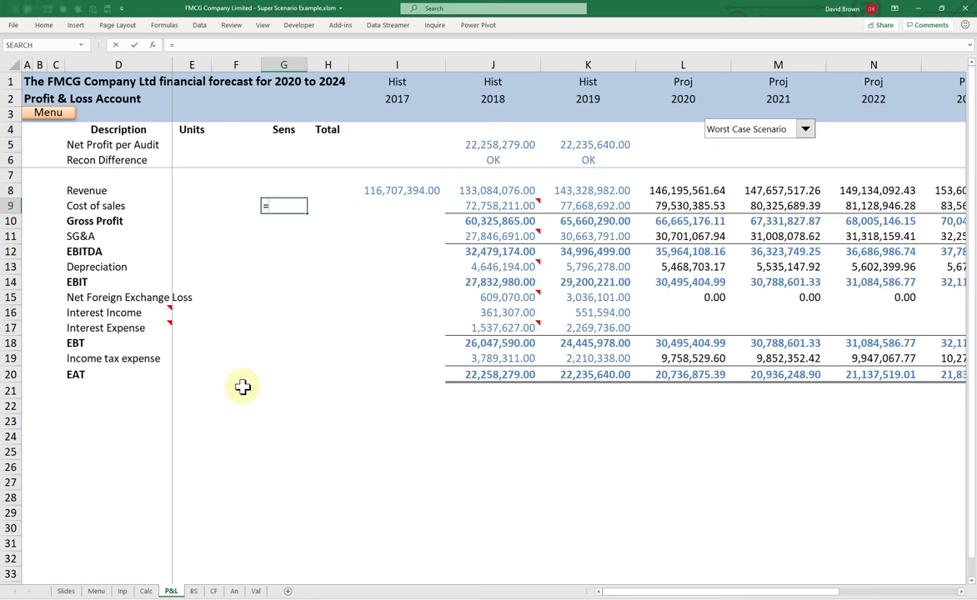
left_click(123, 591)
left_click(378, 331)
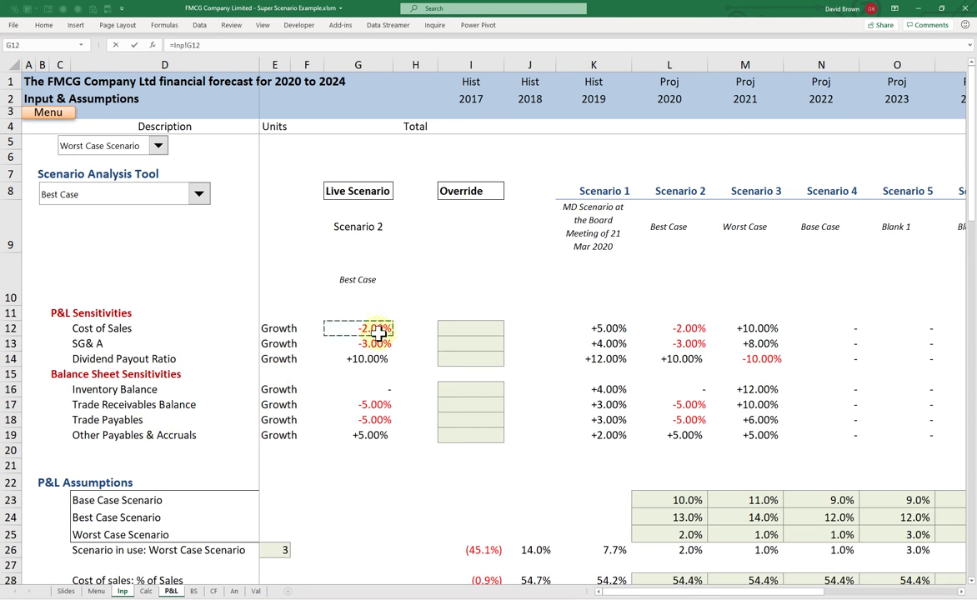
key("Return")
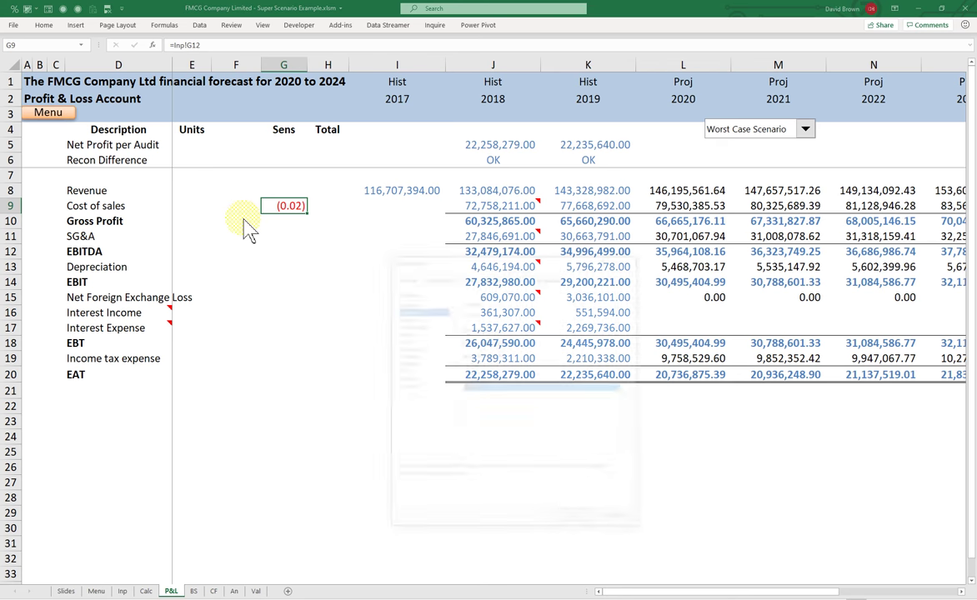
Format G9 with the custom +0.00%;[Red]-0.00%;- format so it shows -2.00%.
key("ctrl+1")
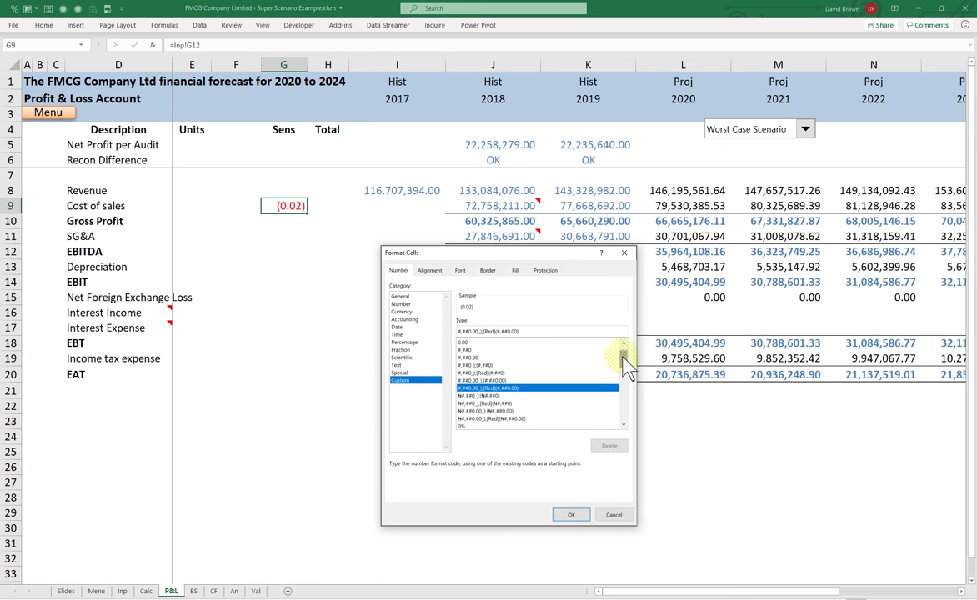
left_click_drag(622, 361, 622, 414)
left_click(476, 419)
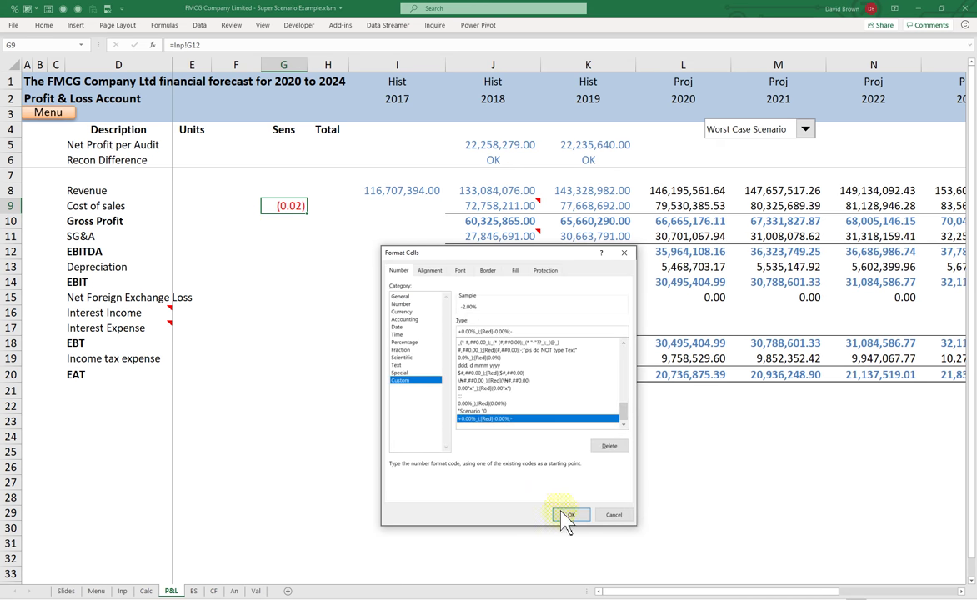
left_click(571, 514)
left_click(287, 235)
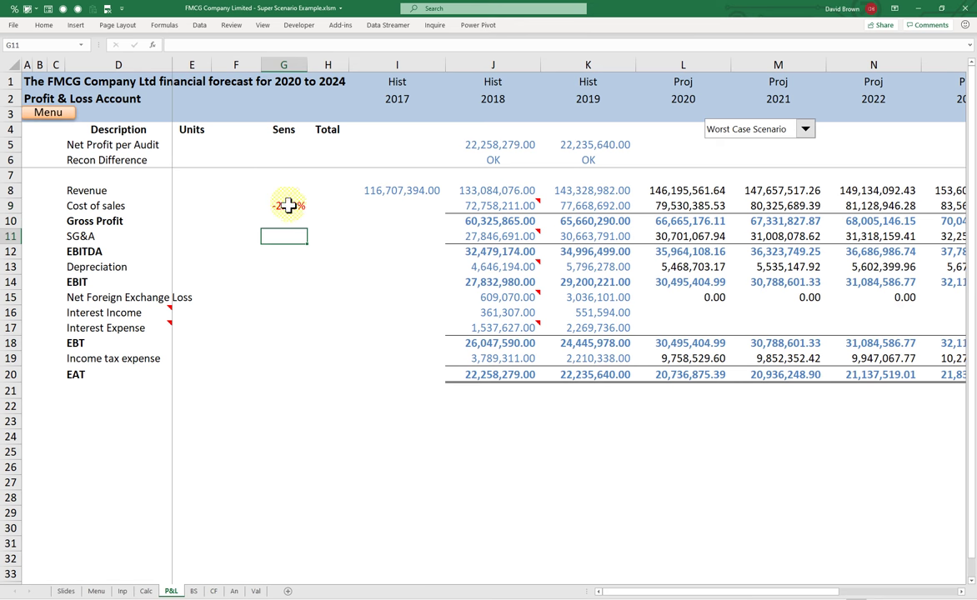
Apply a boxed cell style to the Cost of sales Sens cell G9.
left_click(288, 205)
left_click(43, 26)
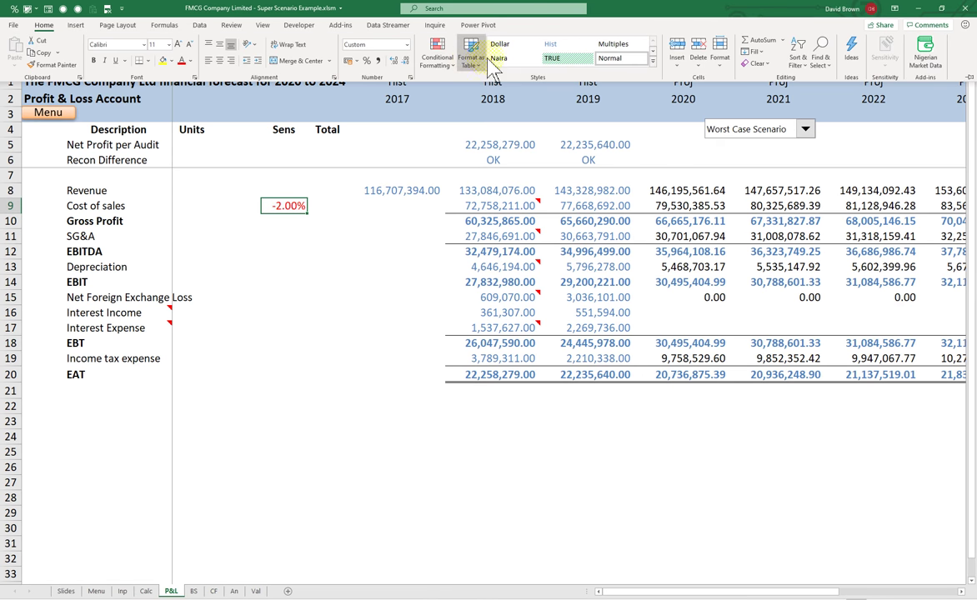
left_click(653, 64)
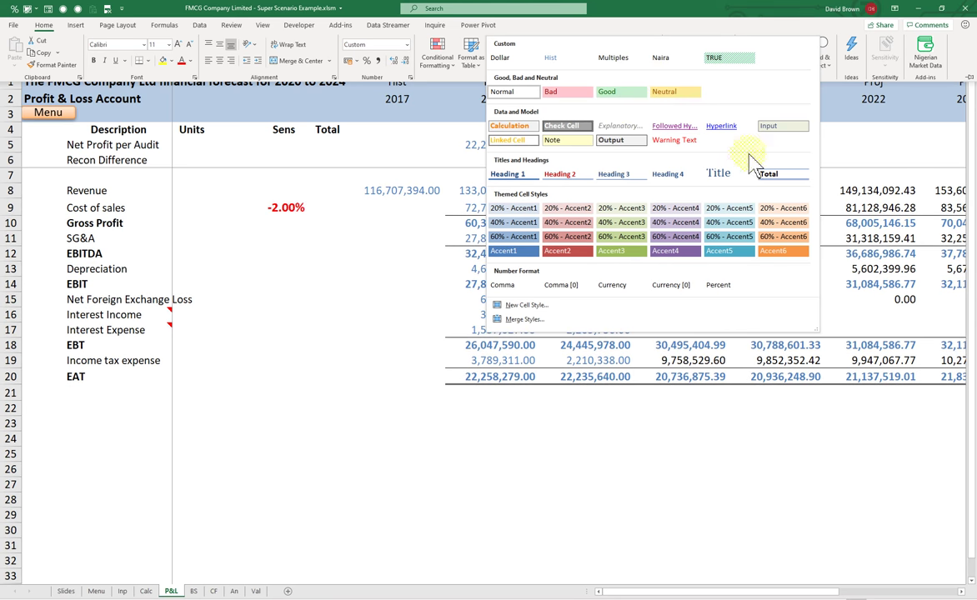
left_click(518, 143)
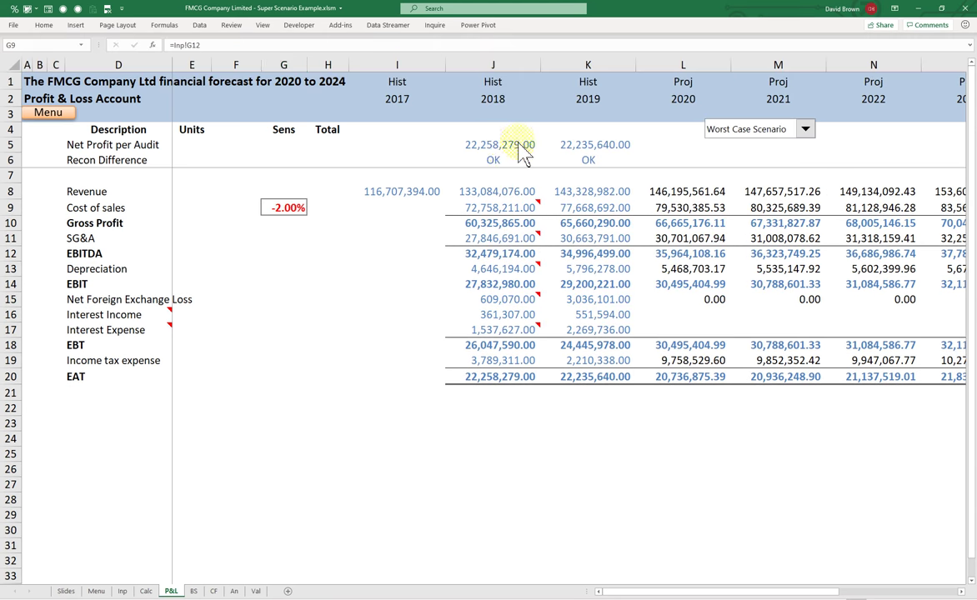
left_click(354, 240)
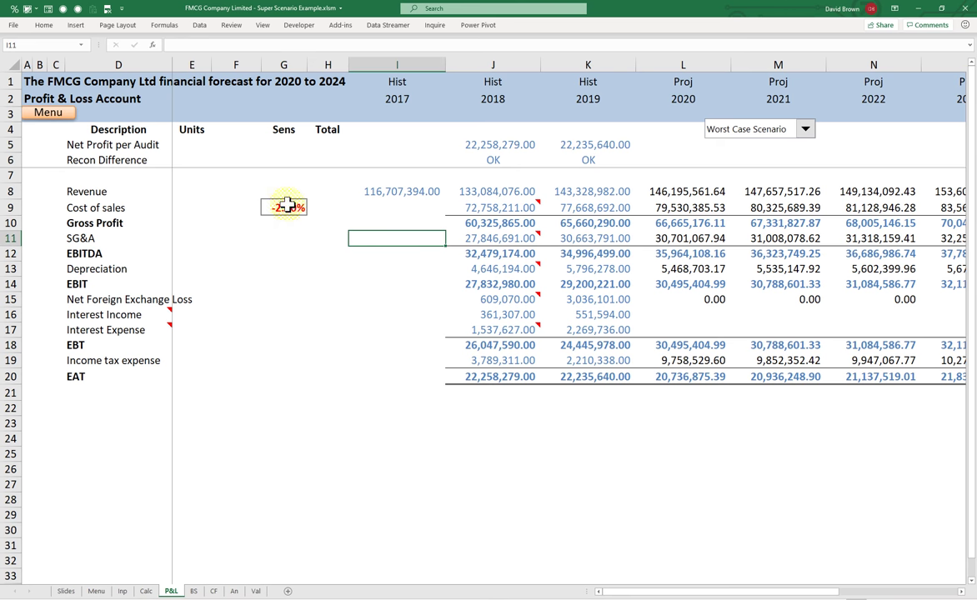
Copy the formatted Cost of sales Sens cell into the SG&A row.
left_click_drag(307, 64, 314, 65)
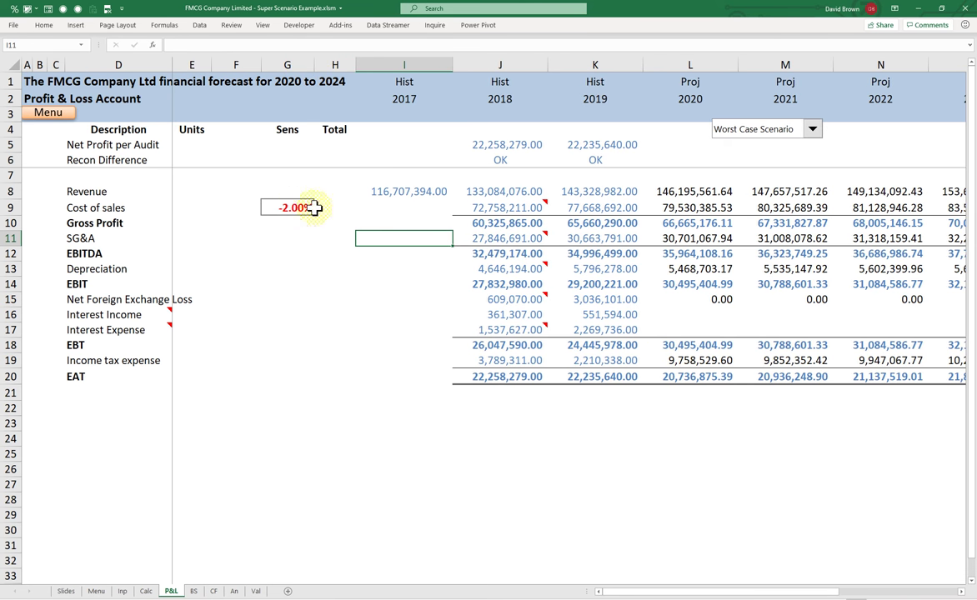
left_click(309, 209)
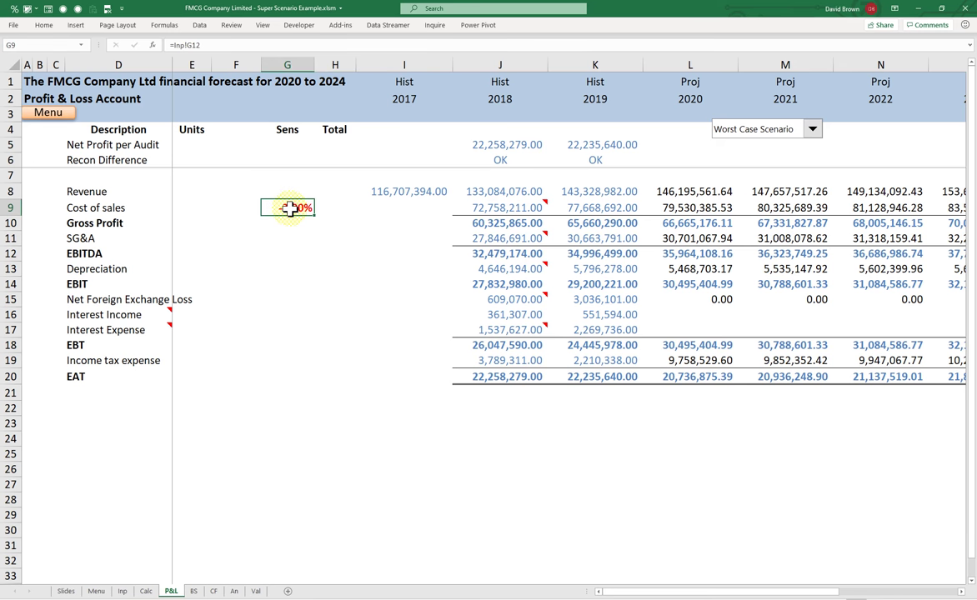
key("ctrl+c")
key("Down")
key("Down")
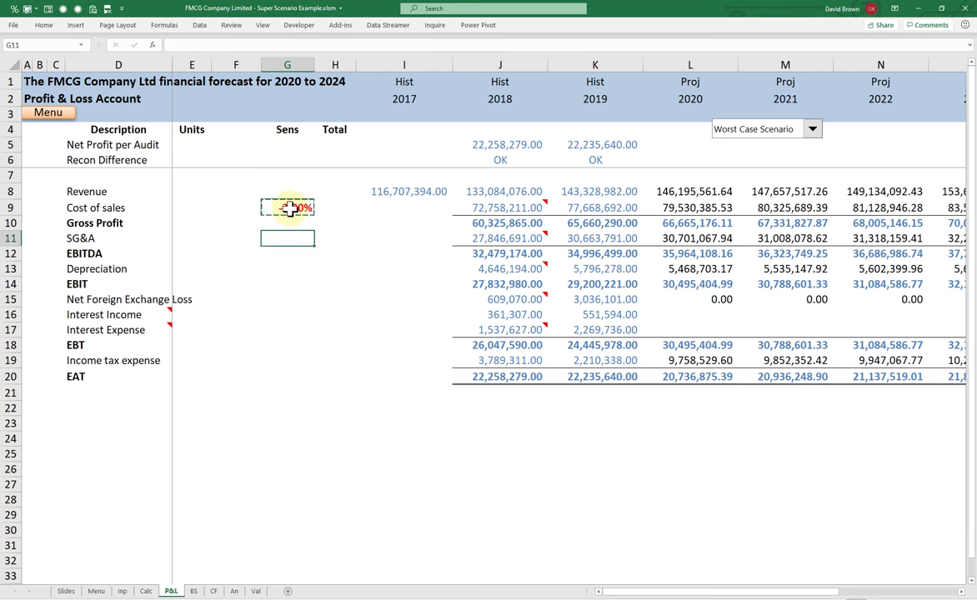
key("ctrl+v")
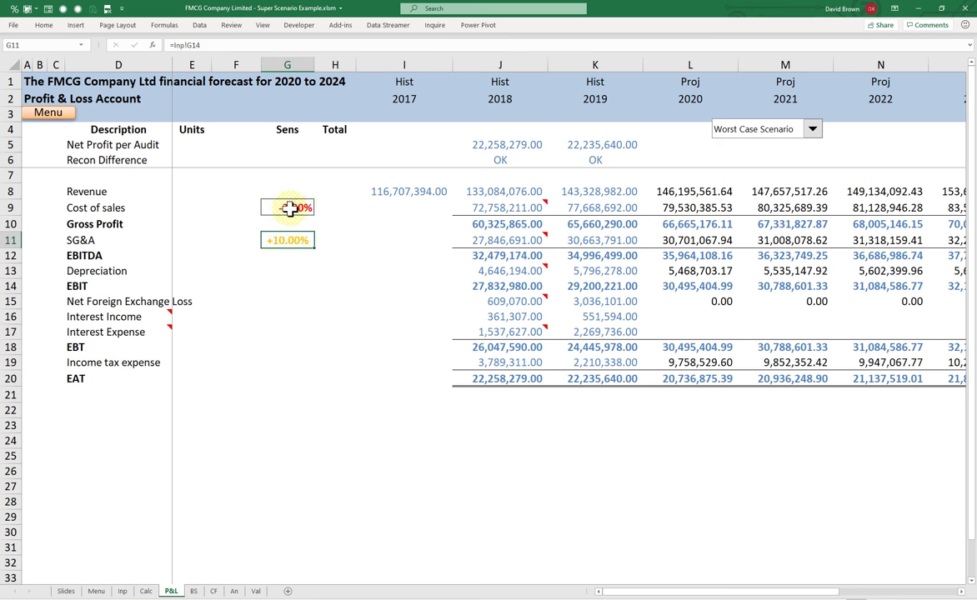
Link the SG&A Sens cell to Inp!G13 so it shows -3.00%, and copy the formula.
type("=")
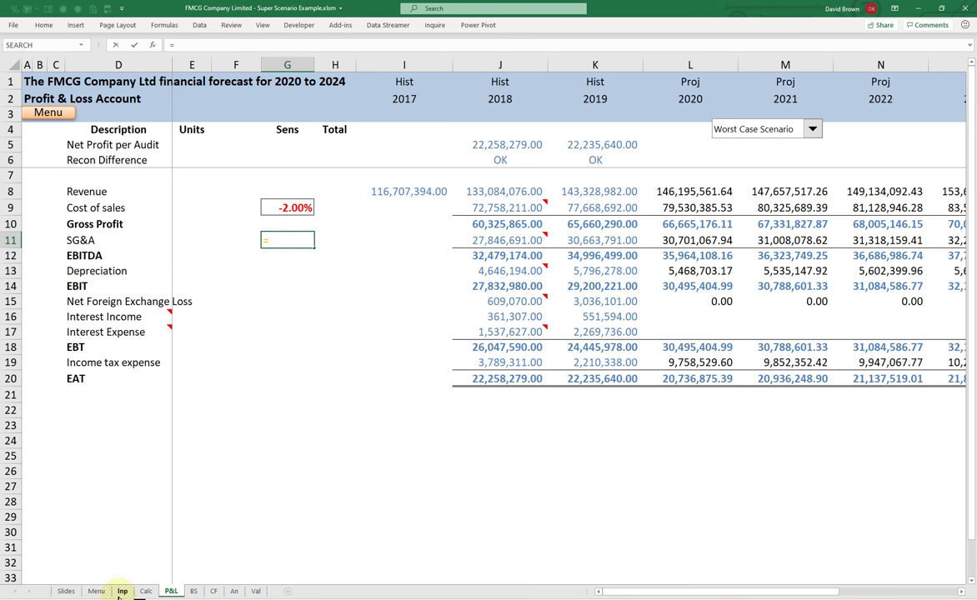
left_click(121, 591)
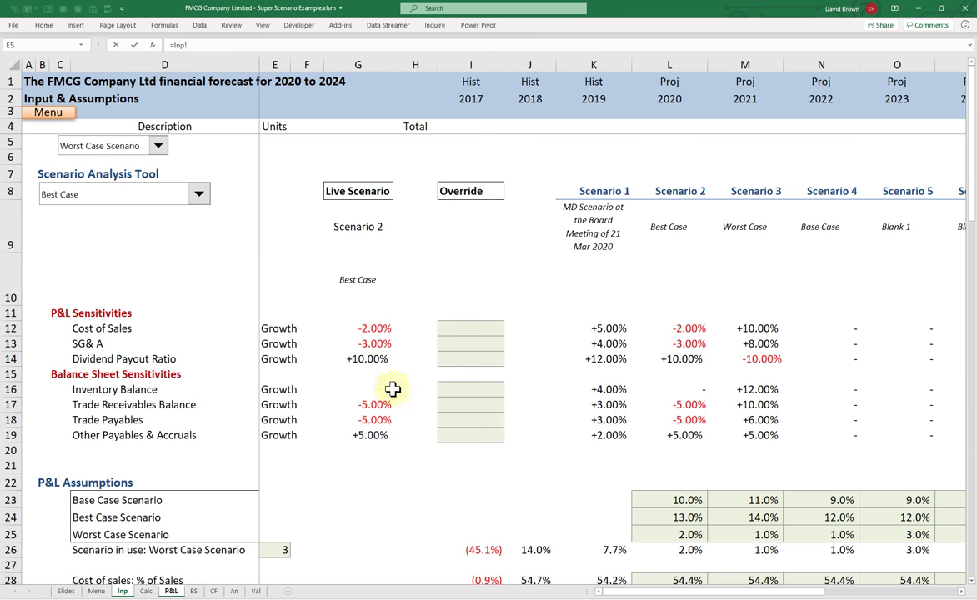
left_click(375, 345)
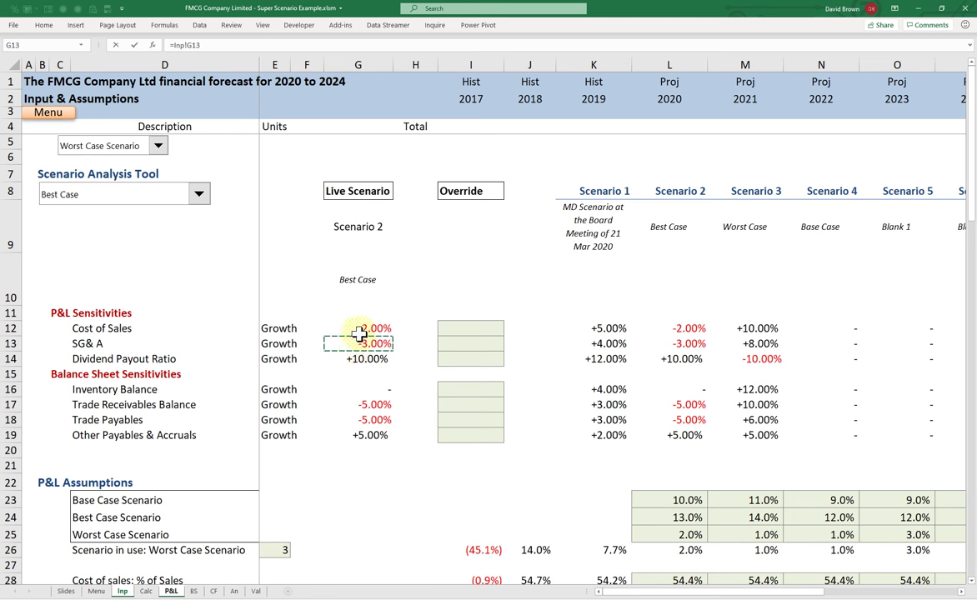
key("Return")
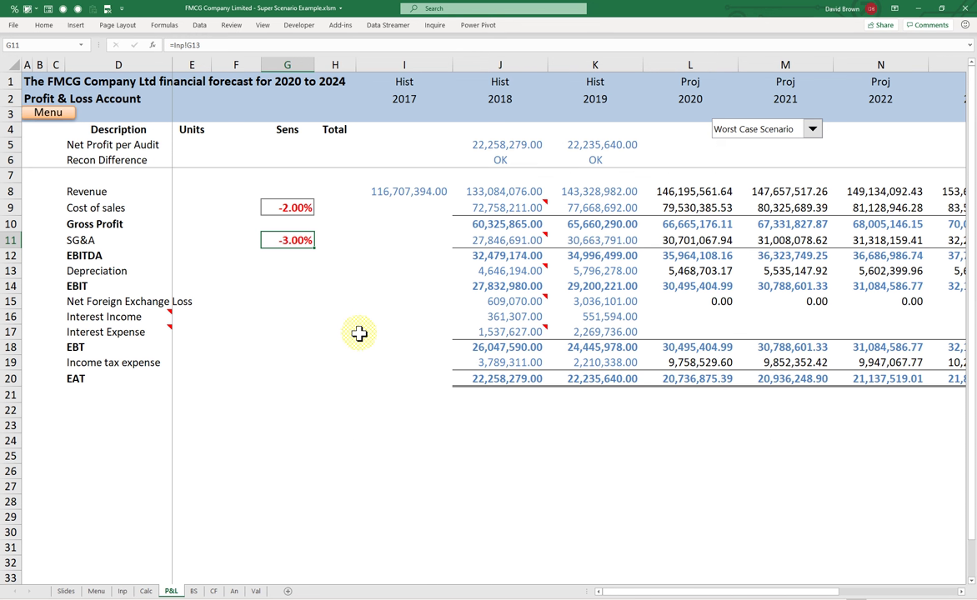
key("ctrl+c")
key("Down")
key("Down")
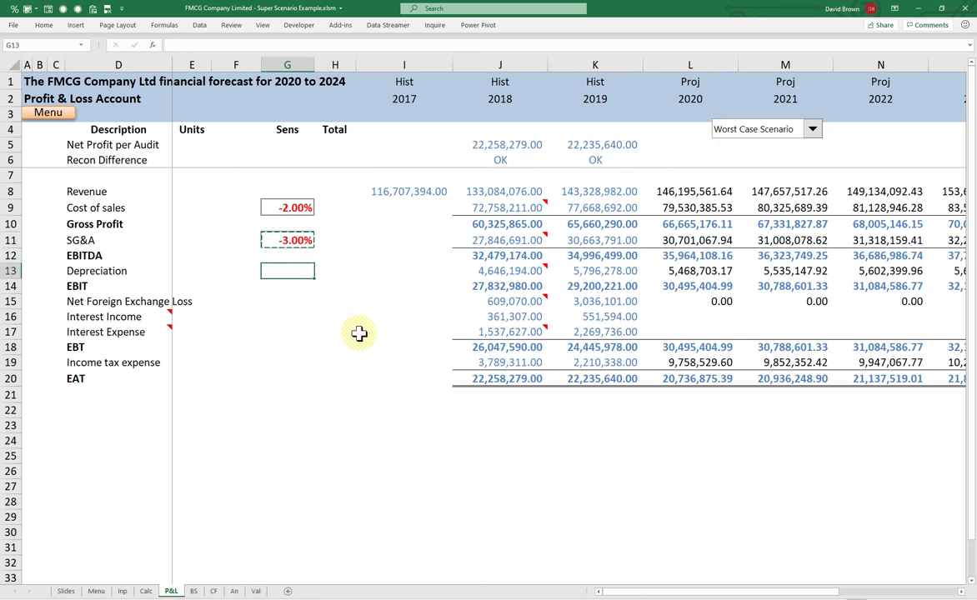
key("Down")
key("Down")
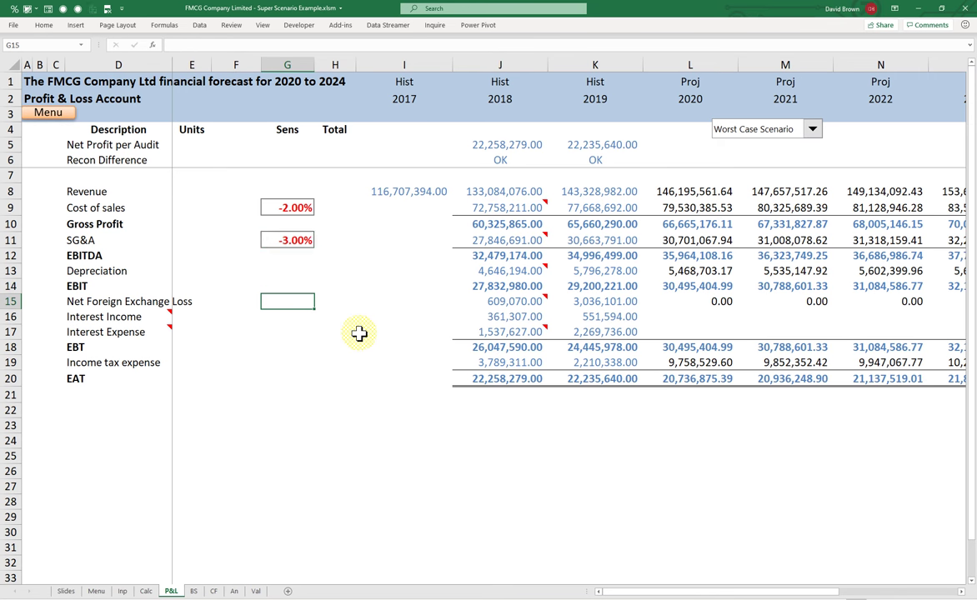
left_click(122, 591)
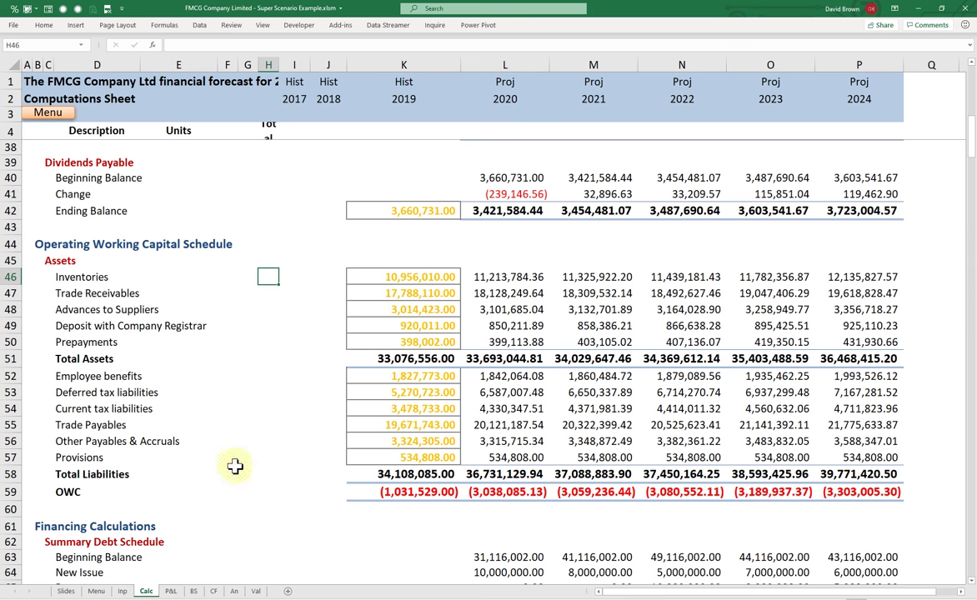
On the Calc sheet, review the Dividends Payable change formula in L41 and widen column G.
left_click(146, 591)
scroll(262, 207, "up", 6)
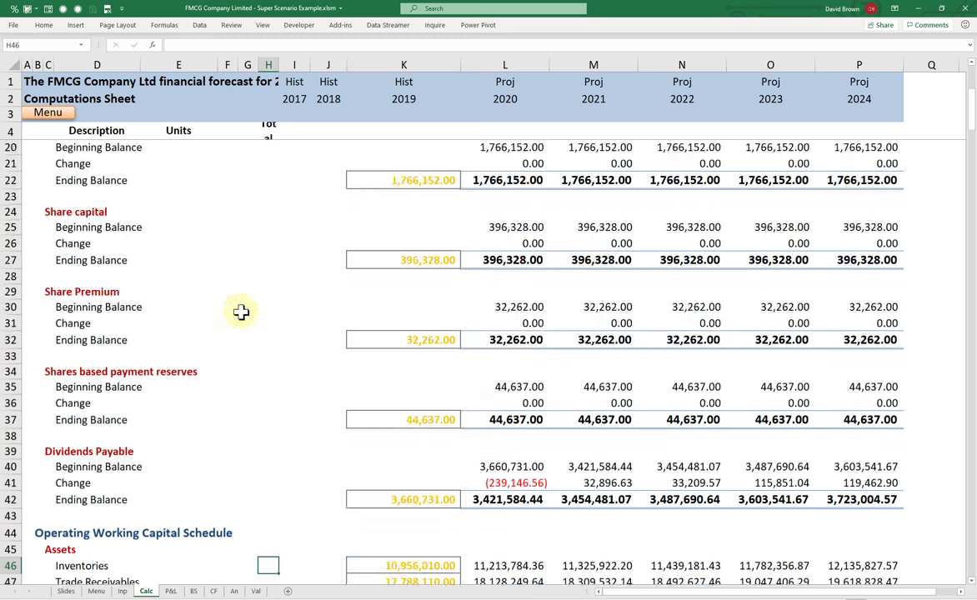
scroll(259, 367, "down", 1)
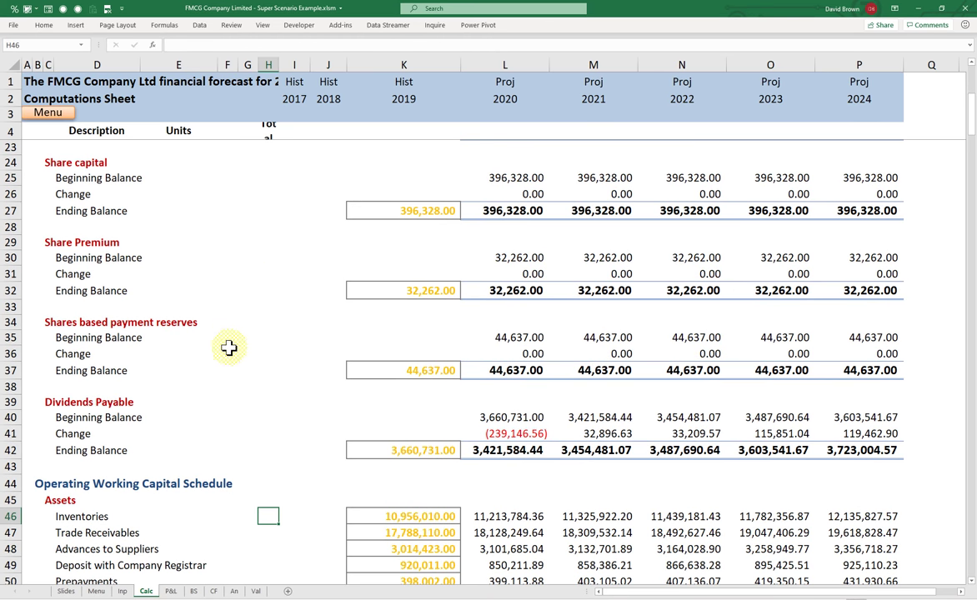
left_click(241, 351)
scroll(229, 367, "down", 1)
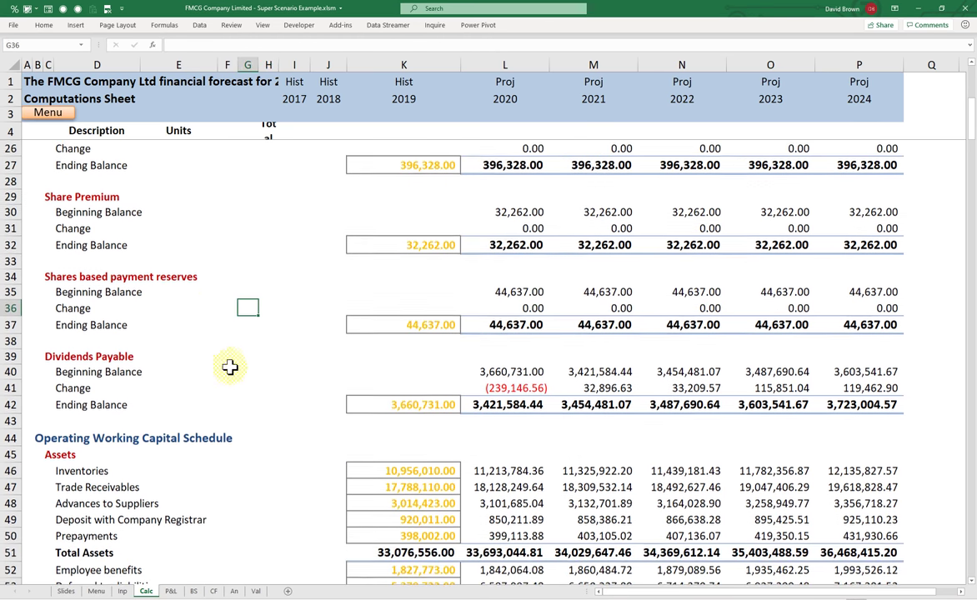
left_click(264, 388)
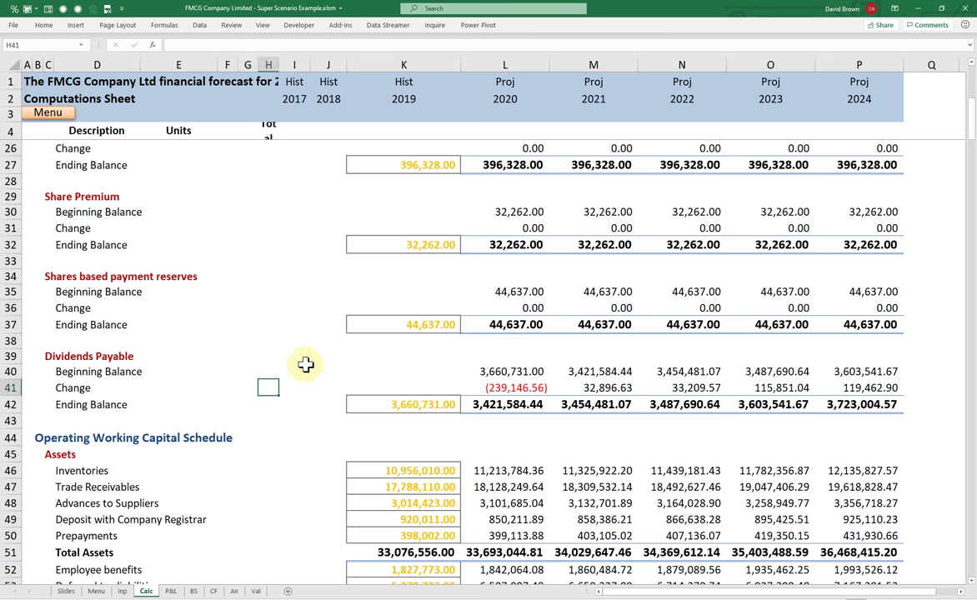
key("Right")
key("Right")
key("Right")
key("Right")
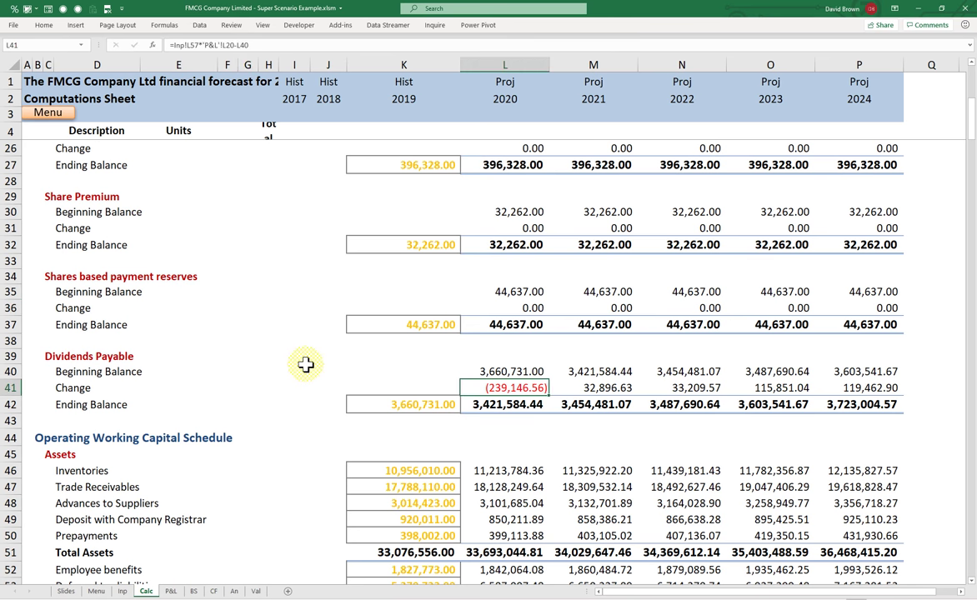
key("Left")
key("Left")
key("Left")
key("Left")
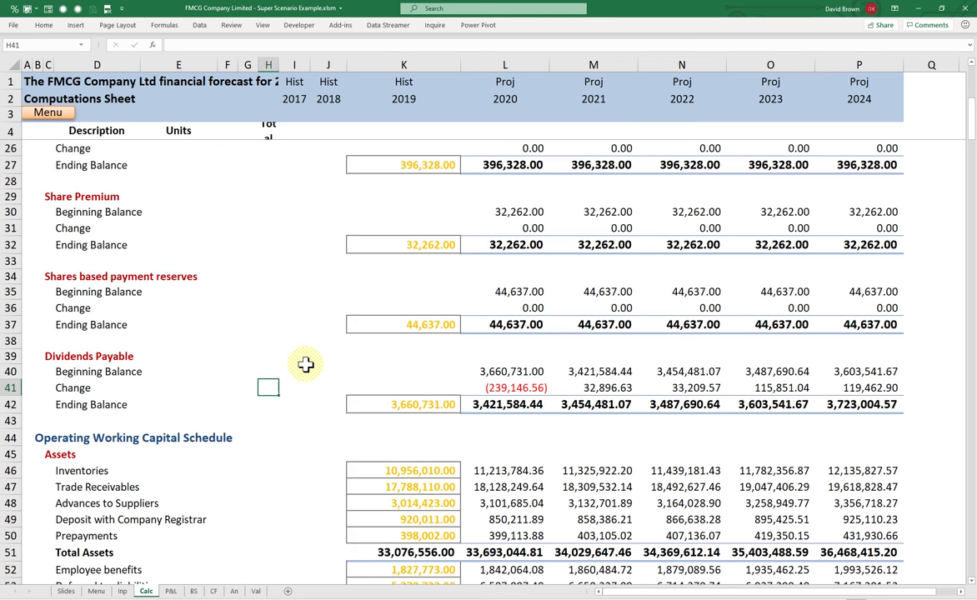
key("Left")
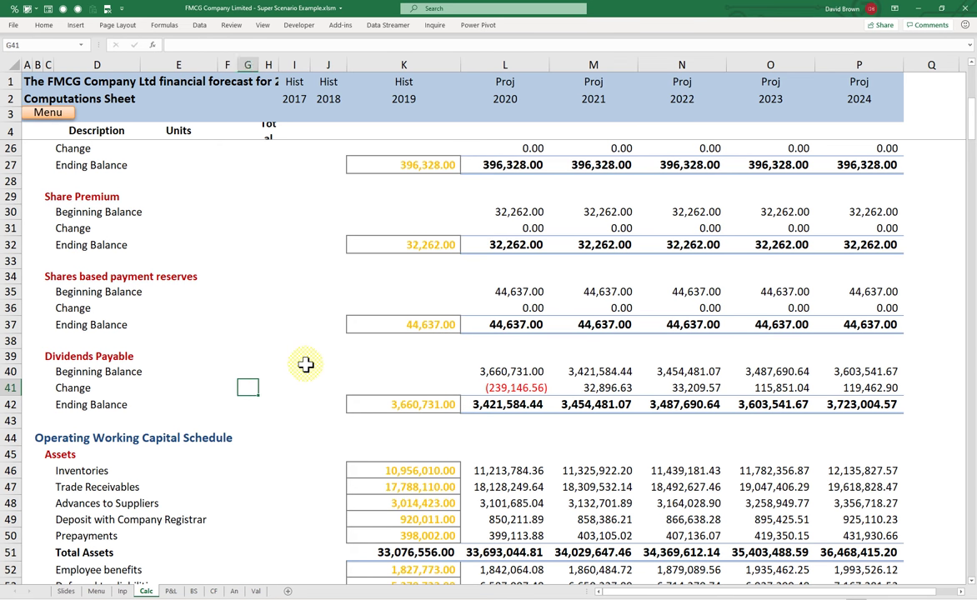
left_click_drag(258, 65, 284, 65)
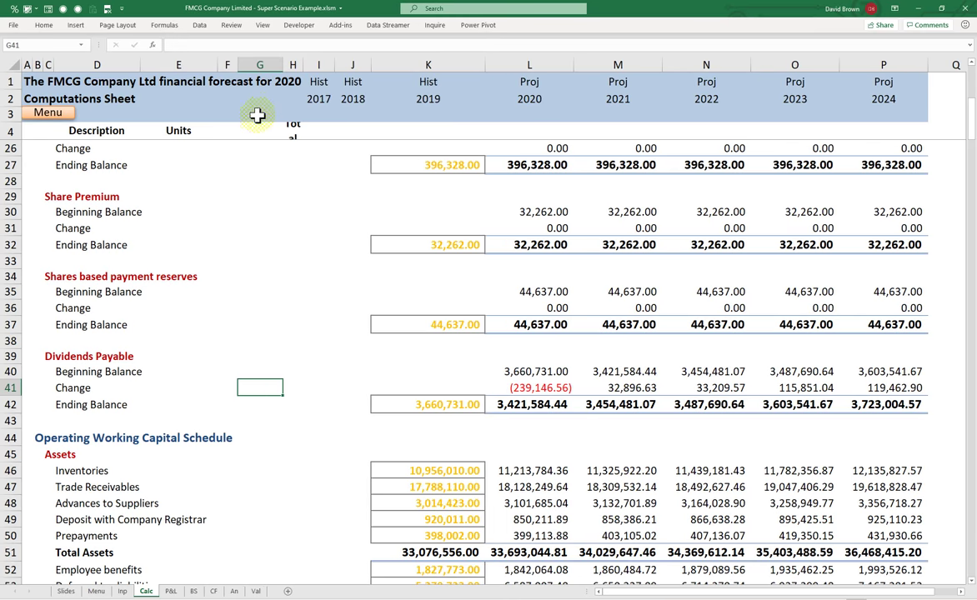
Enter the heading Sens in cell G4 of the Calc sheet.
left_click(263, 129)
type("Sen")
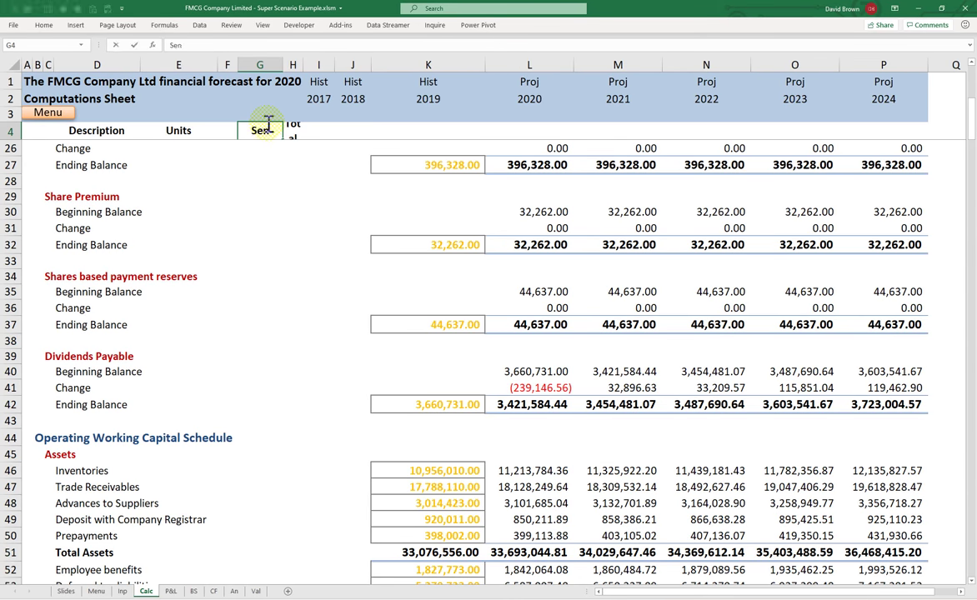
scroll(268, 125, "up", 7)
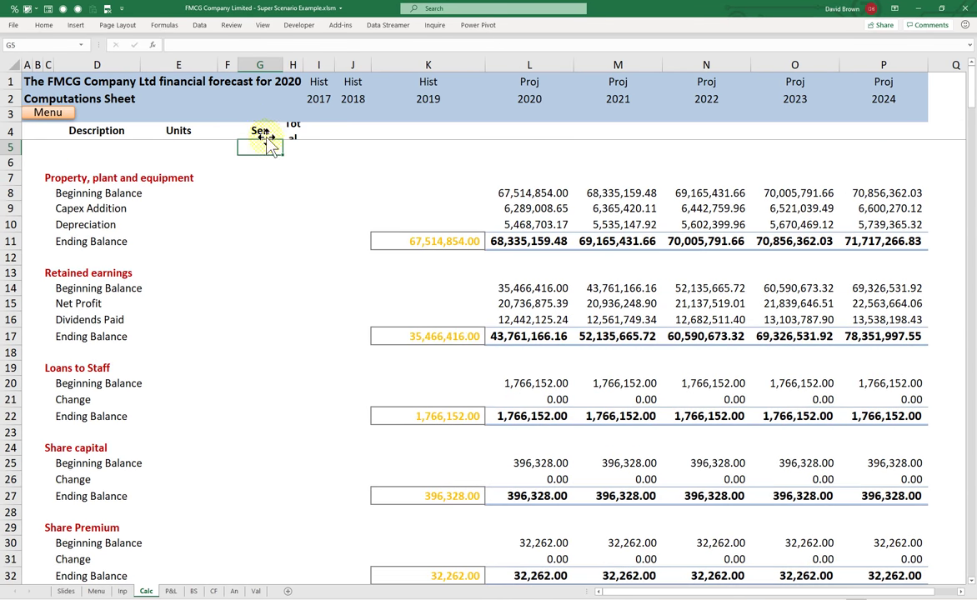
key("ctrl+Return")
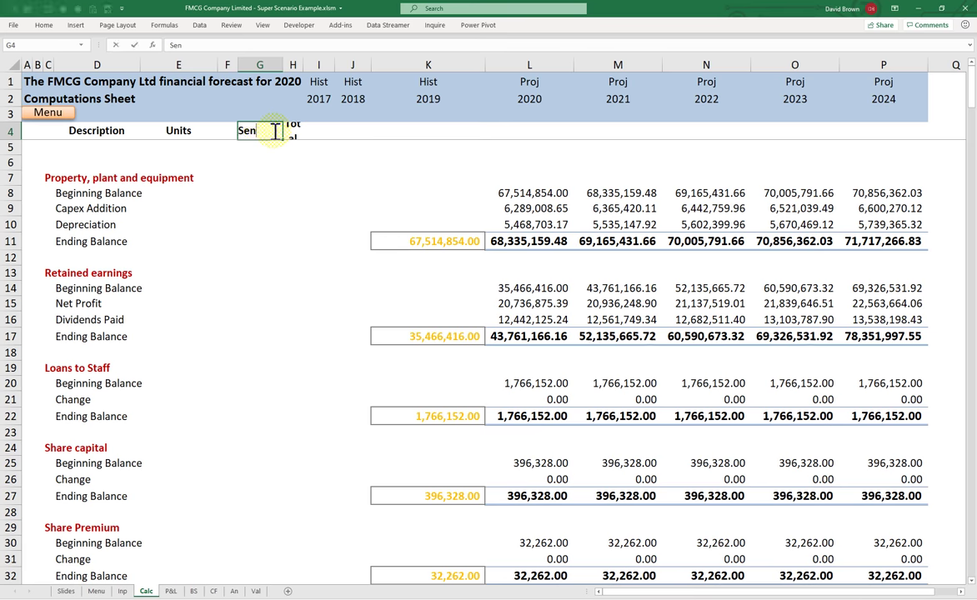
key("Tab")
scroll(258, 327, "down", 5)
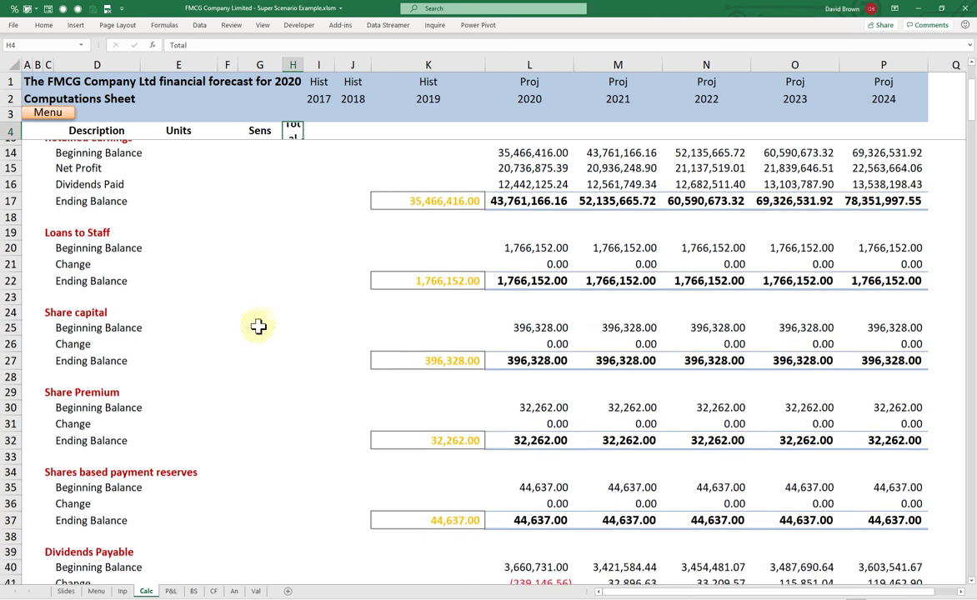
Link cell G41 to the Inp dividend payout ratio with =Inp!G14.
left_click(260, 481)
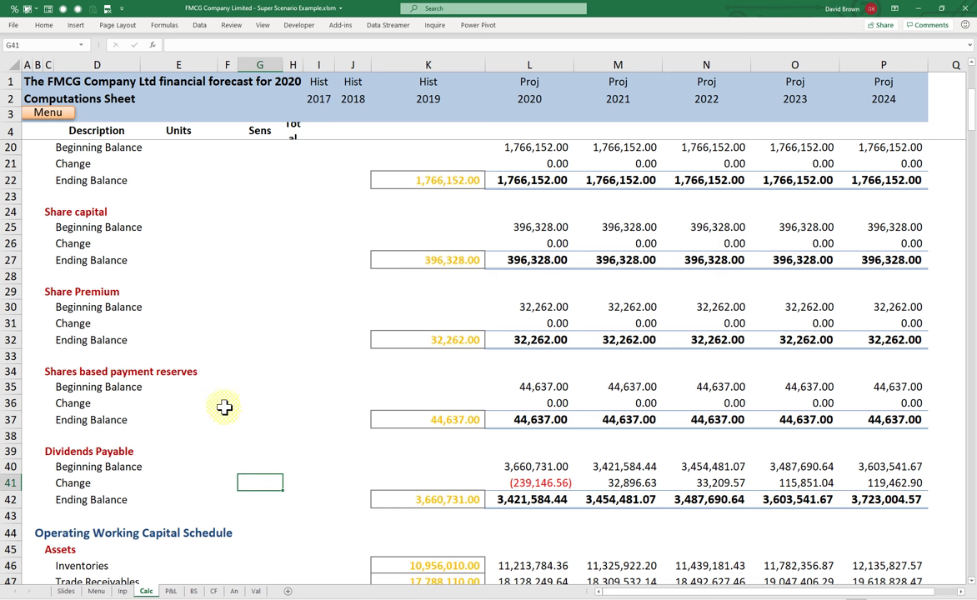
type("=")
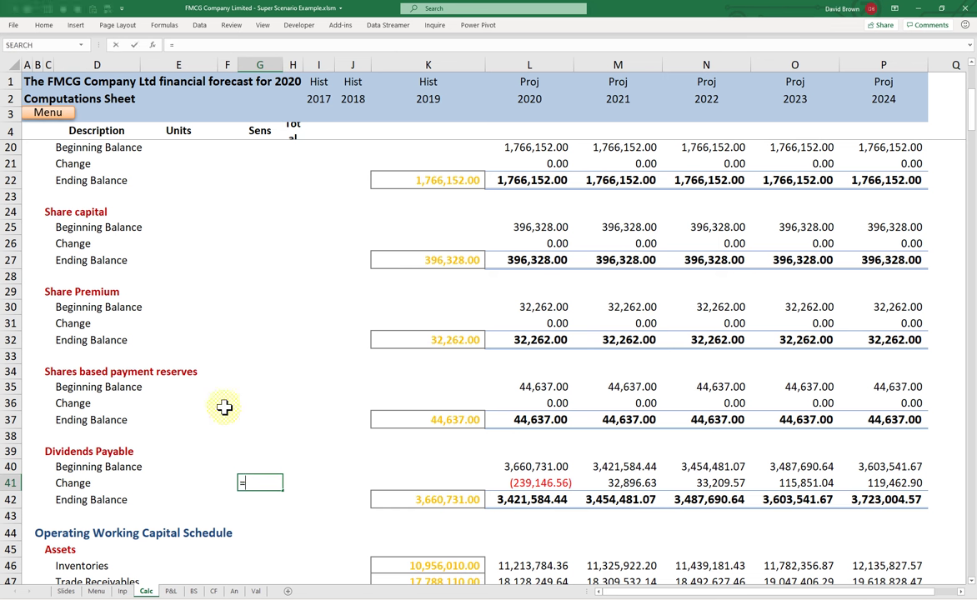
left_click(123, 591)
left_click(375, 360)
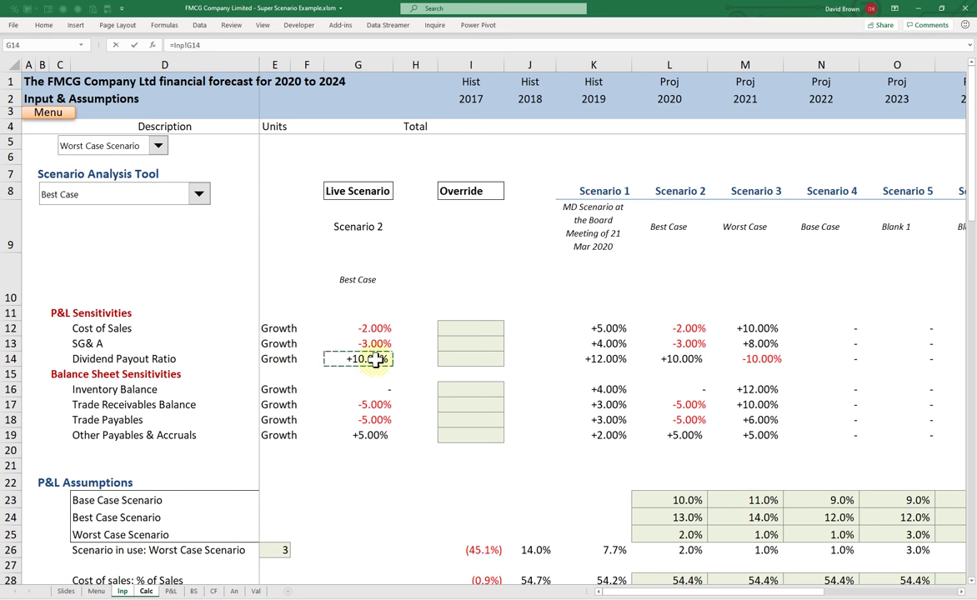
key("Return")
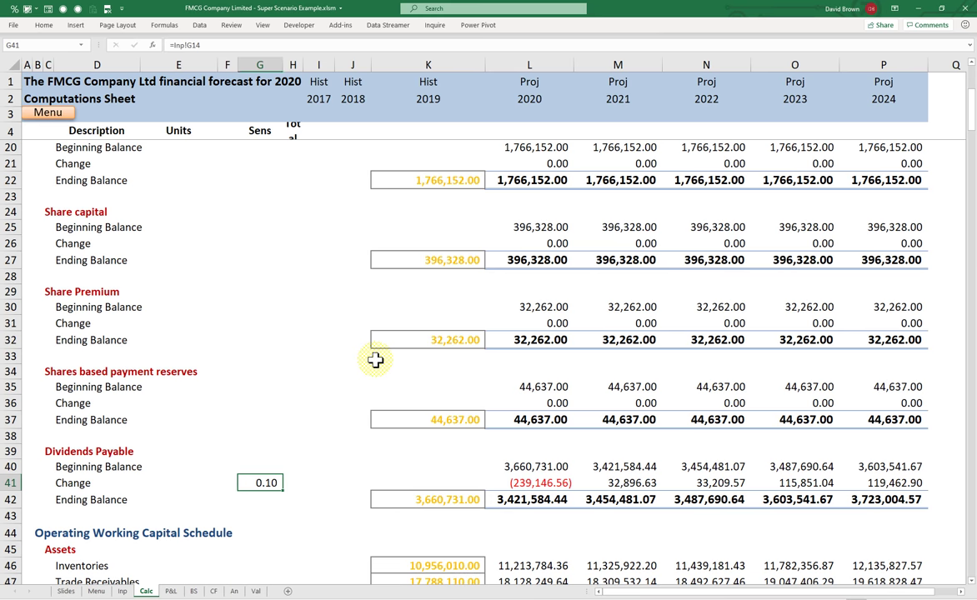
Link the Dividends Paid sensitivity in G16 to =Inp!G14, showing 0.10.
scroll(275, 321, "up", 2)
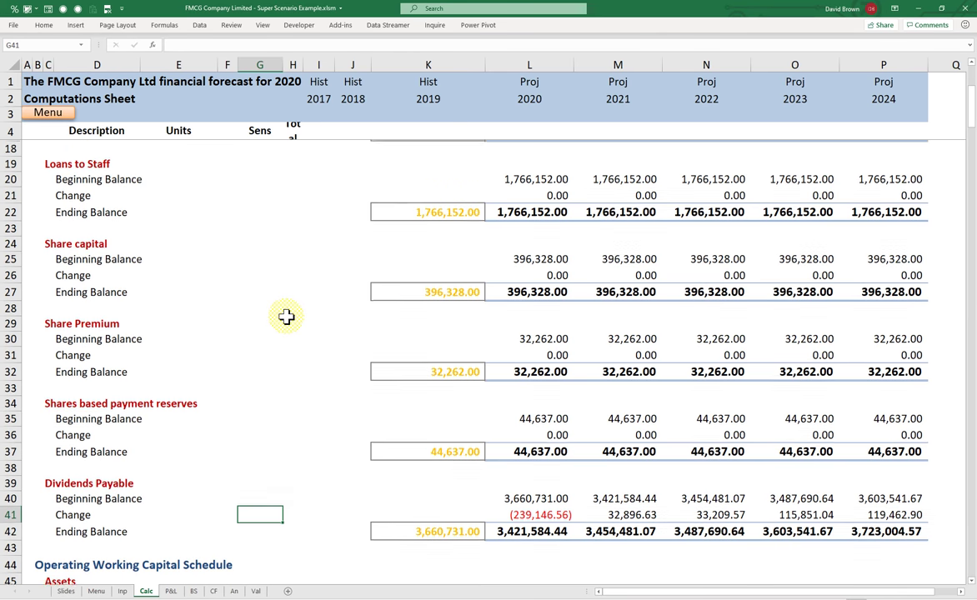
scroll(263, 323, "up", 3)
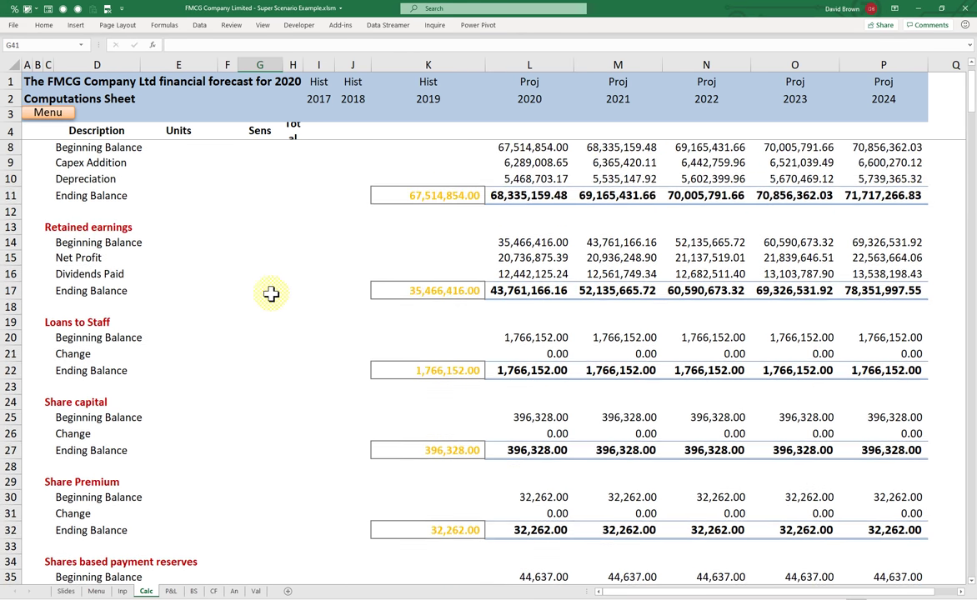
left_click(283, 261)
left_click(278, 275)
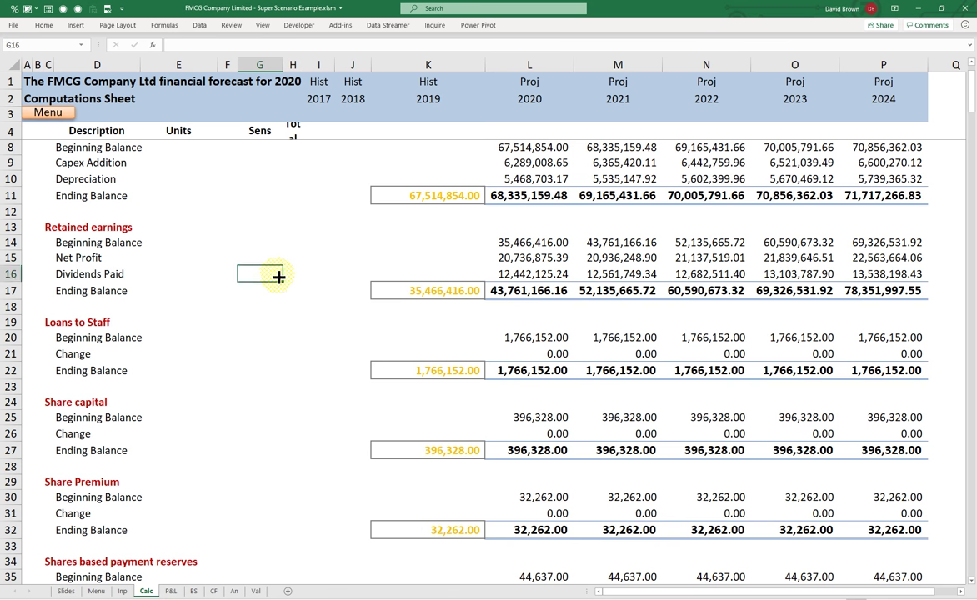
type("=")
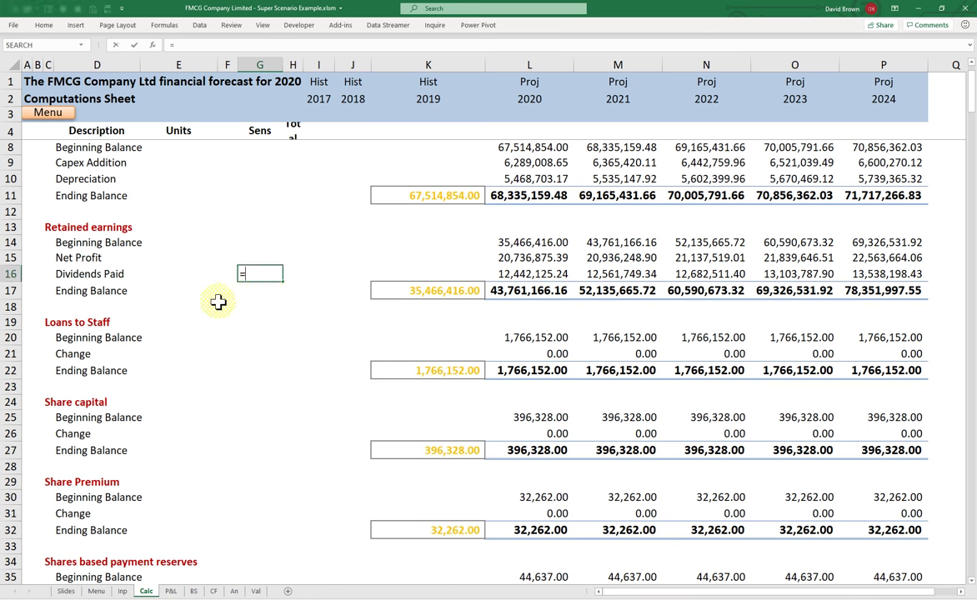
left_click(121, 591)
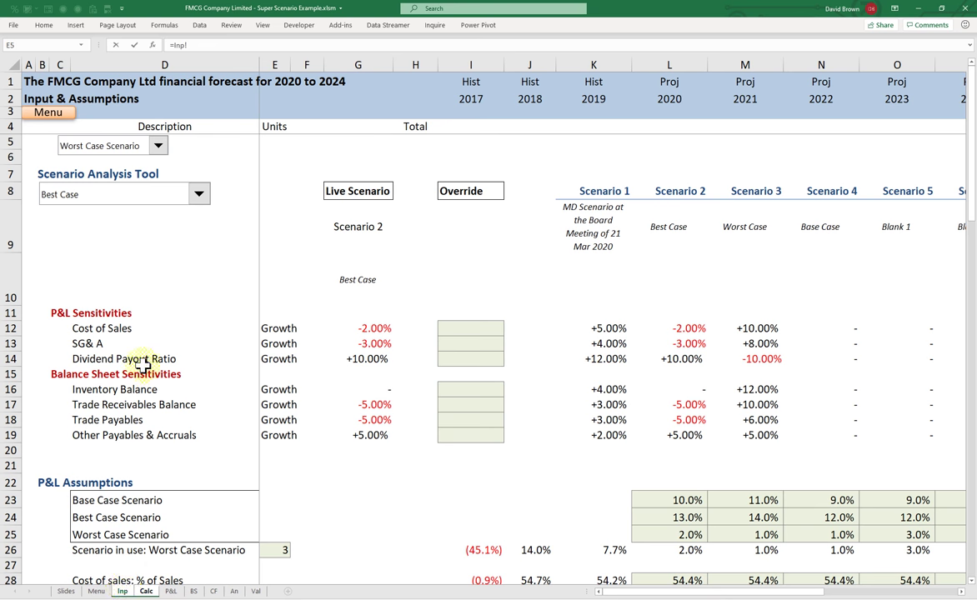
left_click(364, 358)
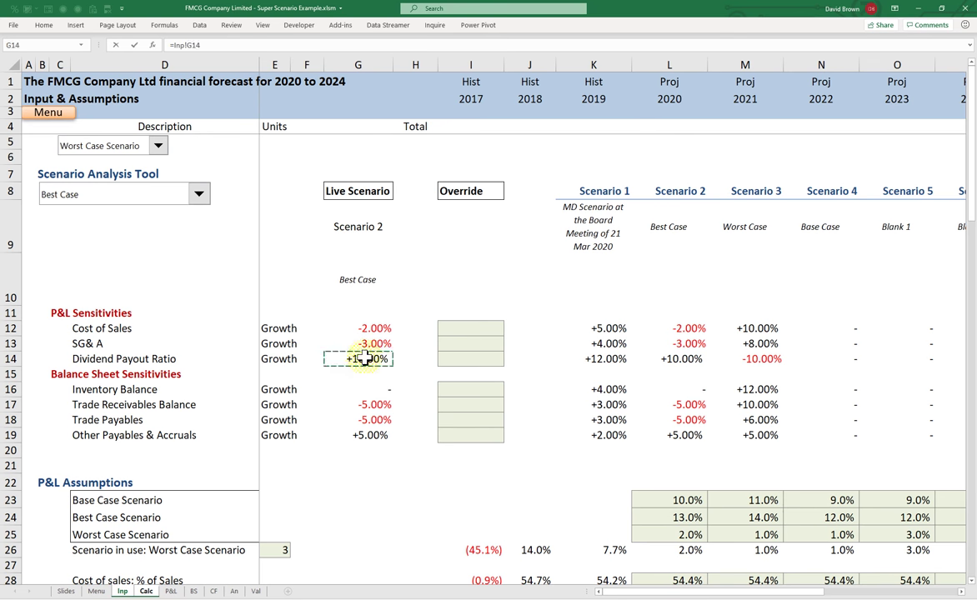
key("Return")
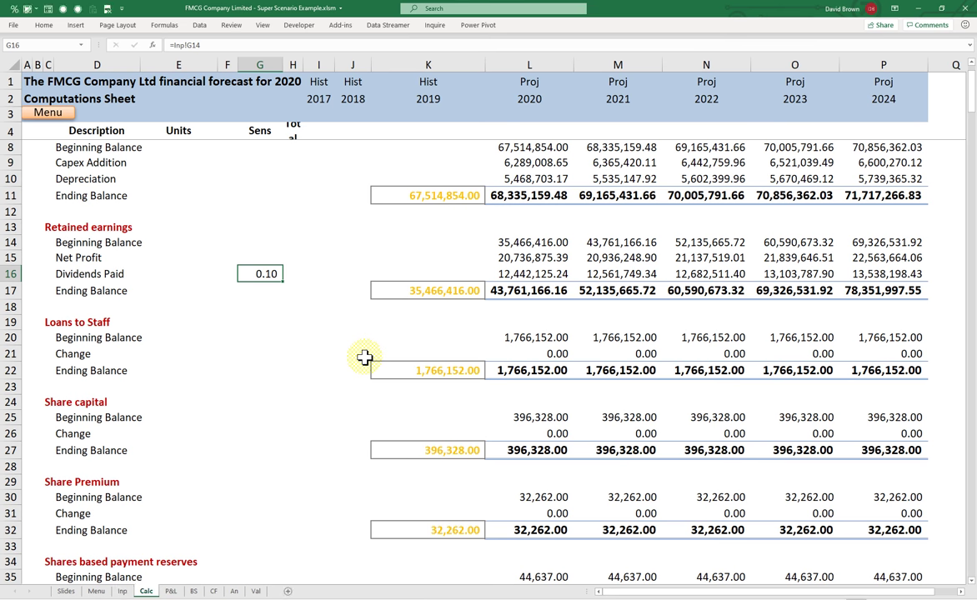
Apply the custom +0.00%;-0.00% format to G16 so it reads +10.00%, and widen column G.
key("ctrl+1")
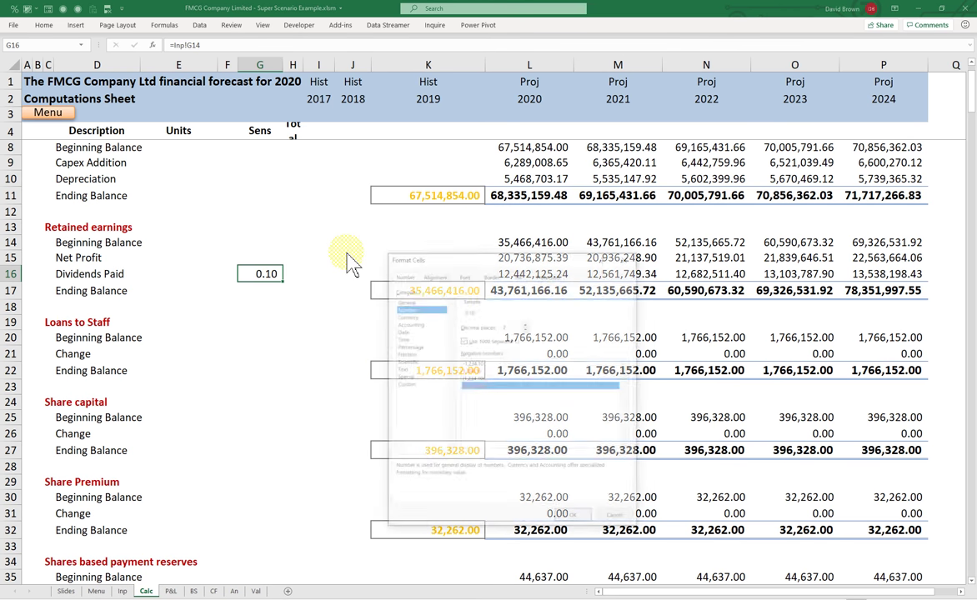
left_click(412, 382)
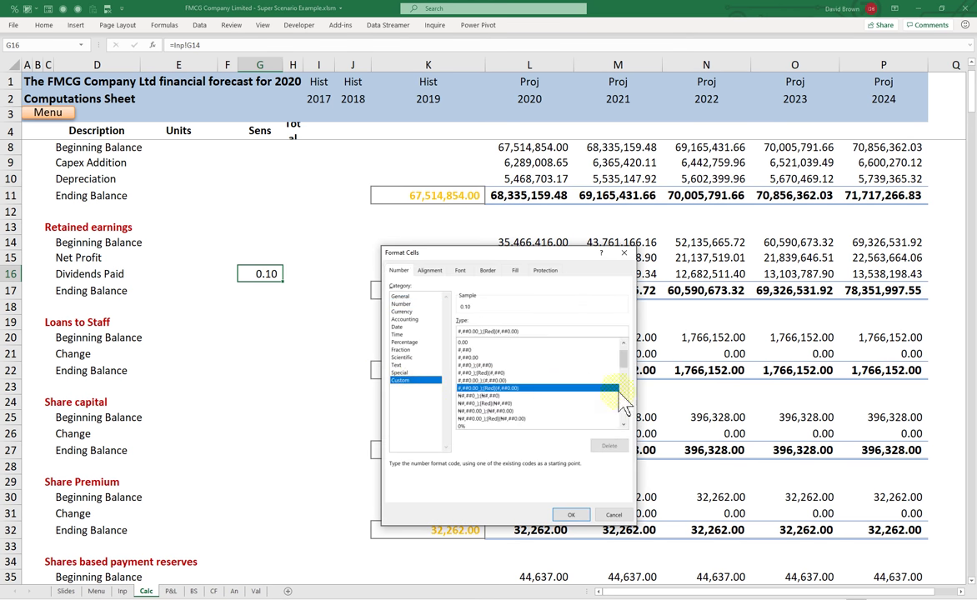
left_click_drag(627, 367, 627, 407)
left_click(462, 418)
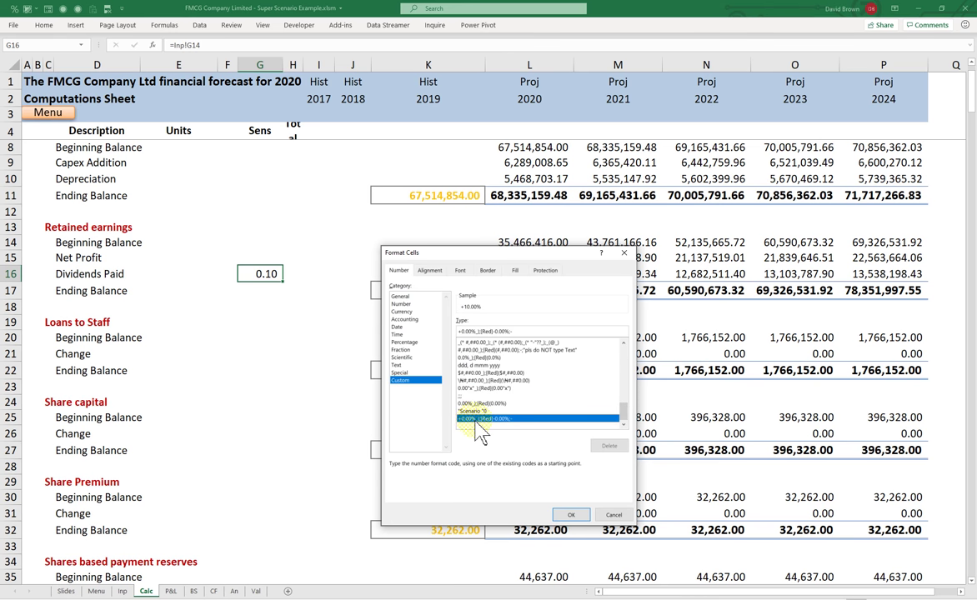
left_click(571, 514)
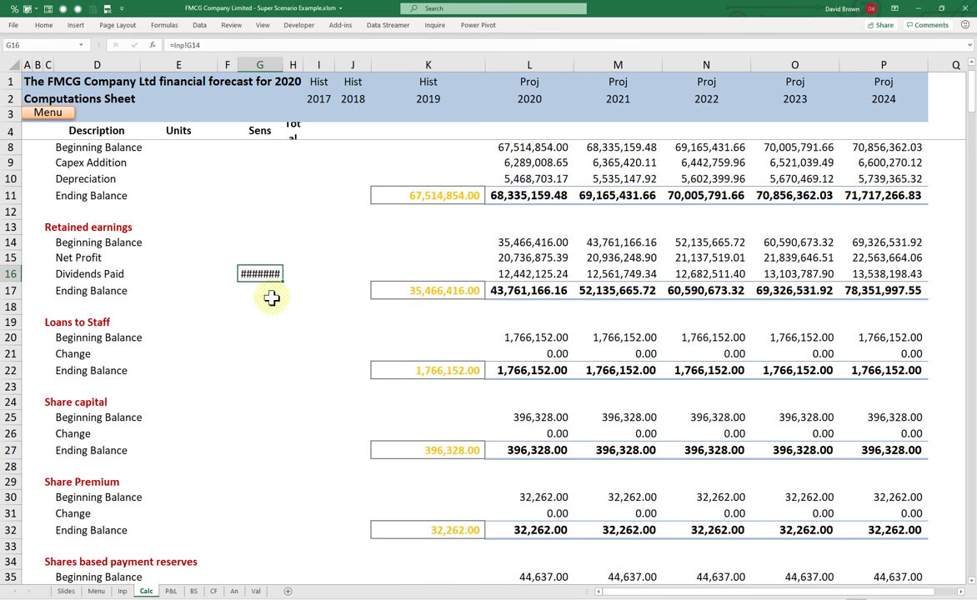
left_click_drag(282, 65, 288, 65)
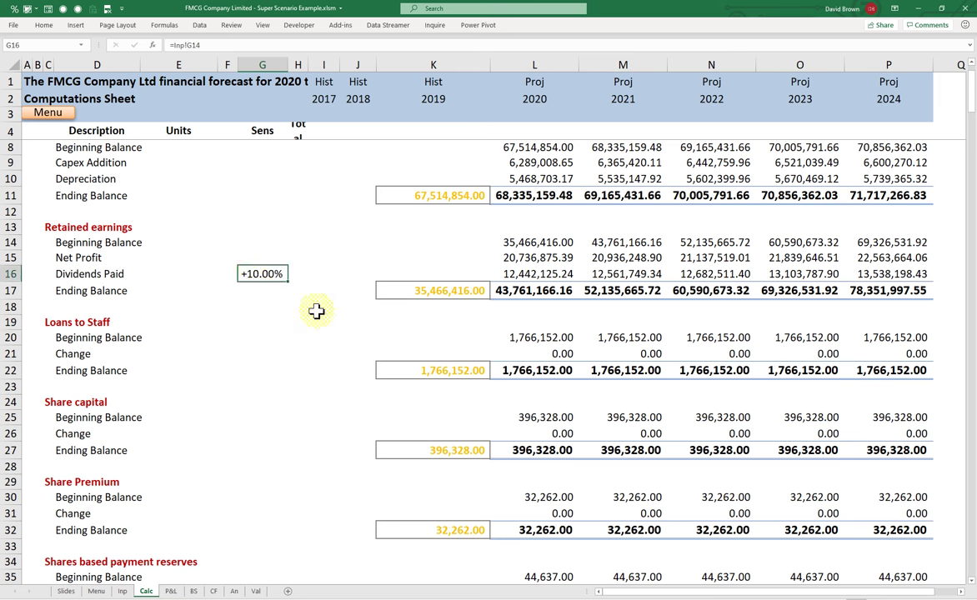
Change L16 to =(L15*Inp!L33)*(1+$G$16) and fill it across L16:P16.
left_click(533, 275)
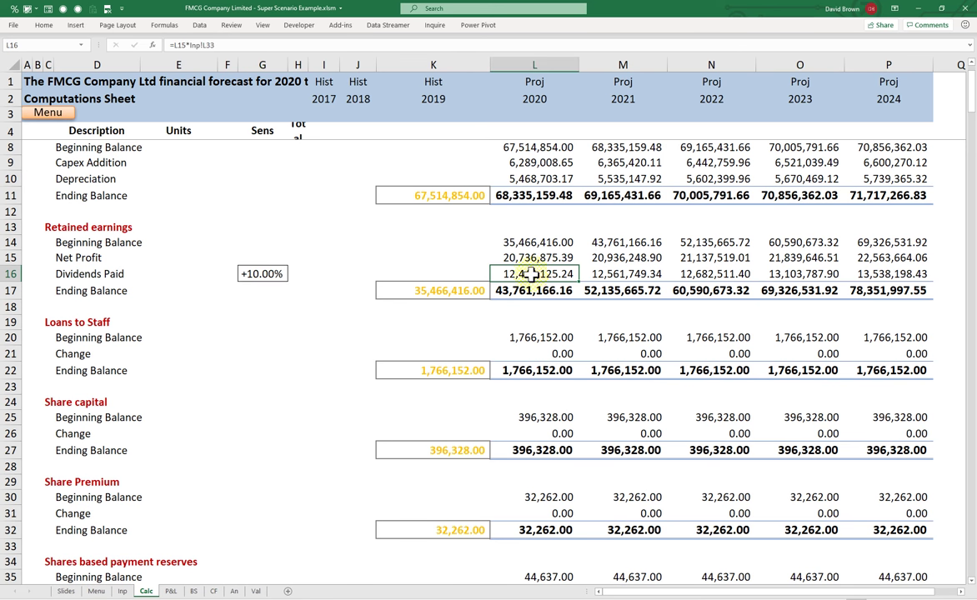
left_click(174, 46)
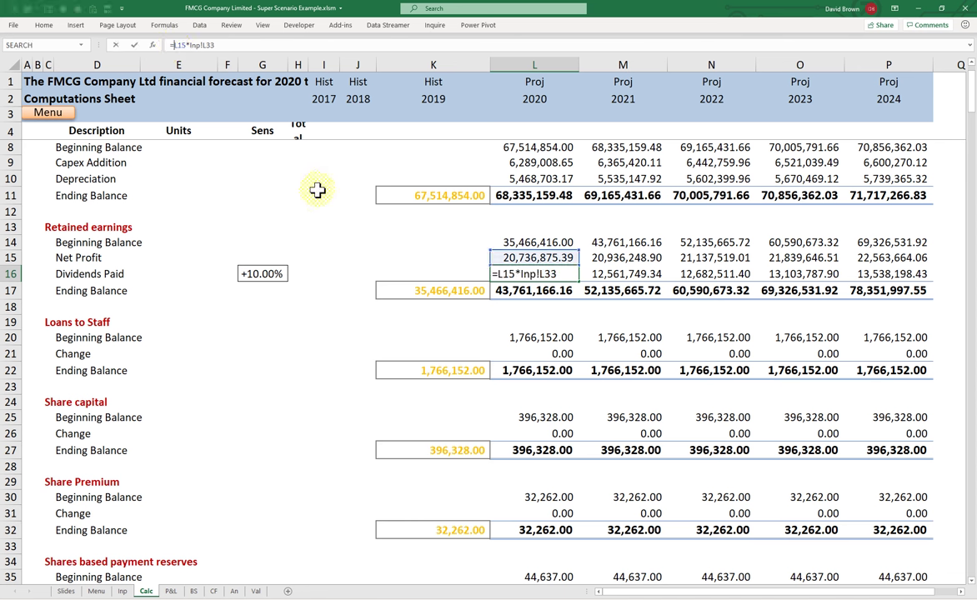
type("(")
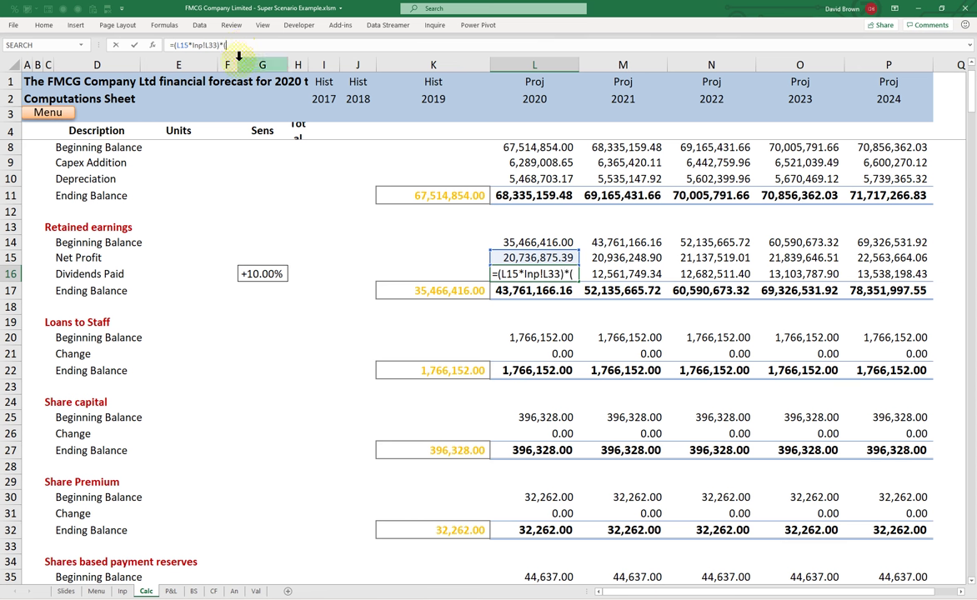
type(")*(1")
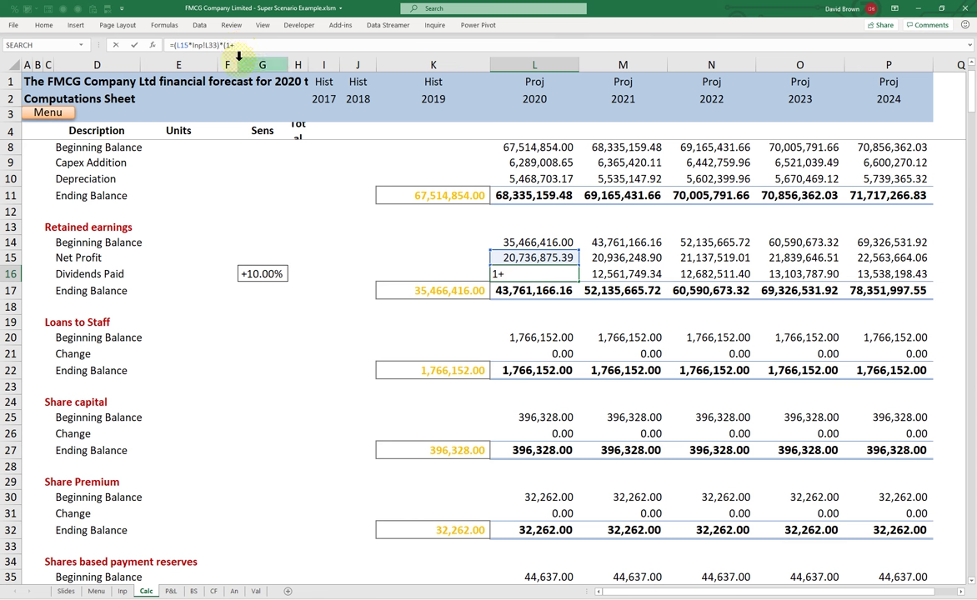
type("+")
left_click(263, 273)
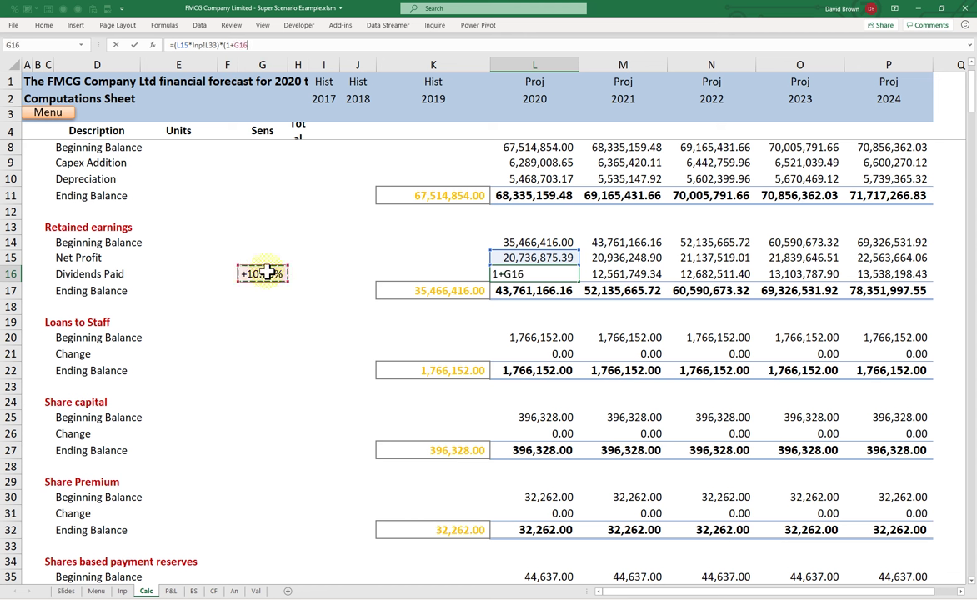
key("F4")
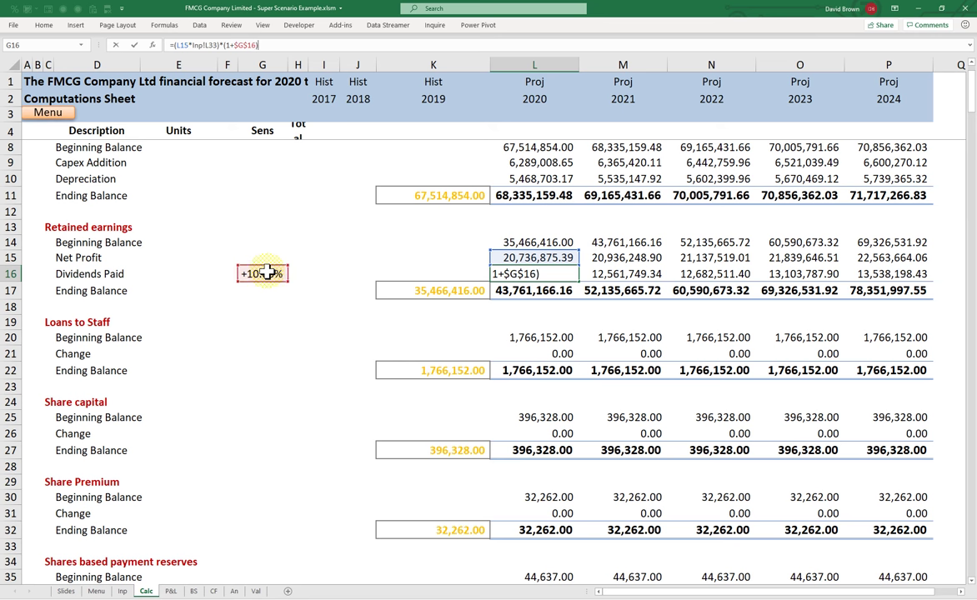
key("Return")
key("Up")
key("shift+Right")
key("shift+Right")
key("shift+Right")
key("shift+Right")
key("ctrl+r")
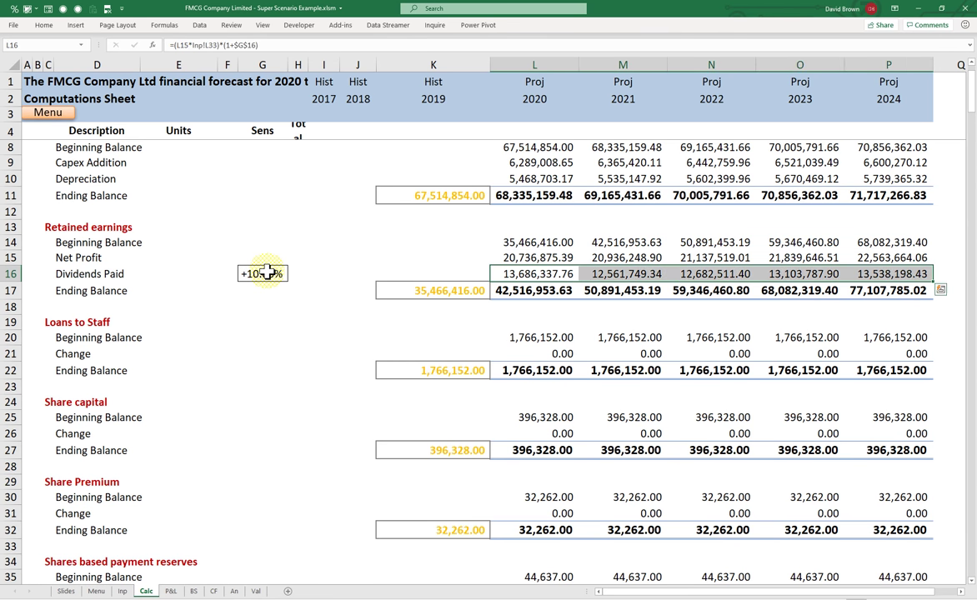
key("ctrl+v")
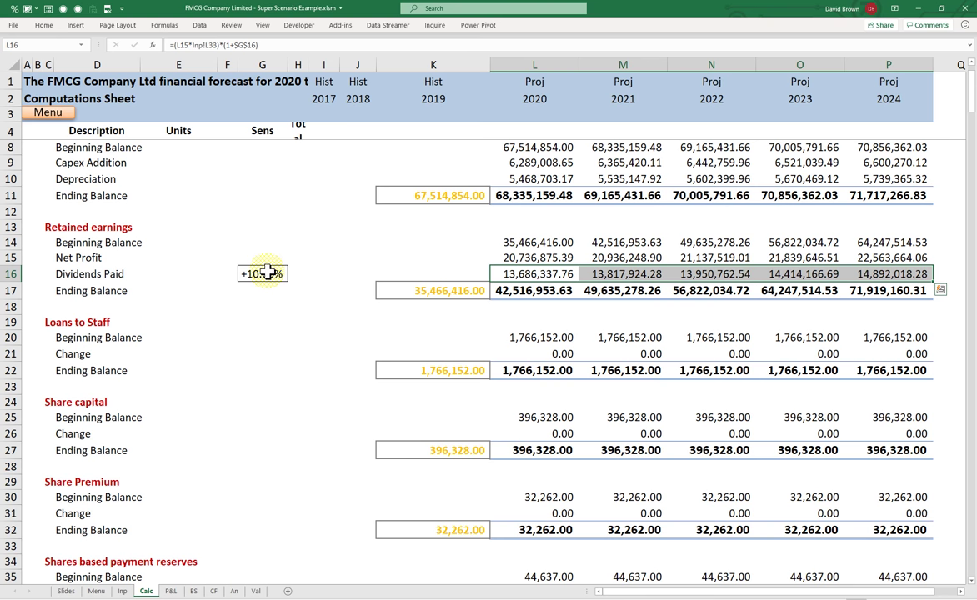
Check the Balance Sheet and Inp results, then go to the Profit & Loss sheet.
left_click(194, 591)
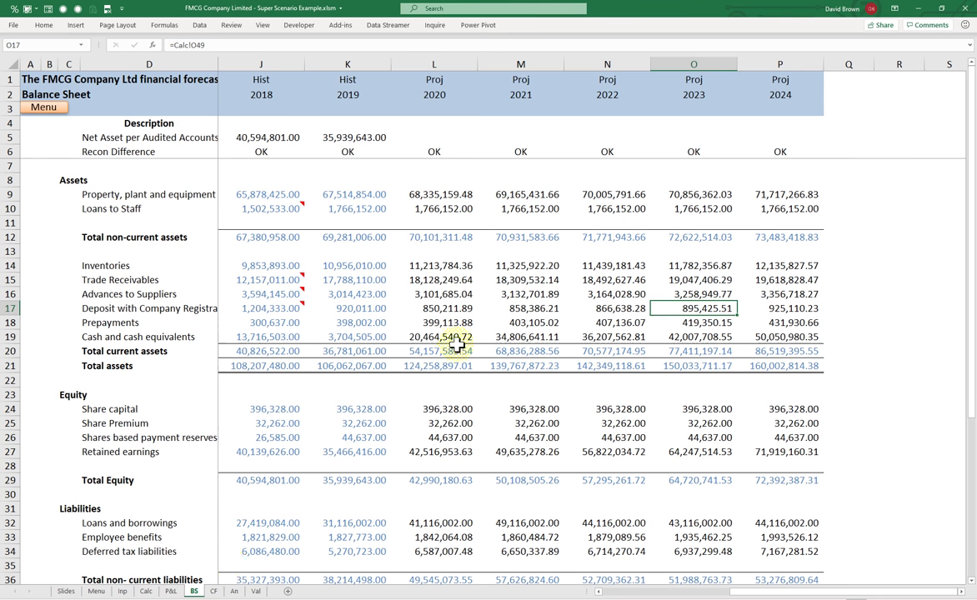
left_click(123, 591)
left_click(146, 591)
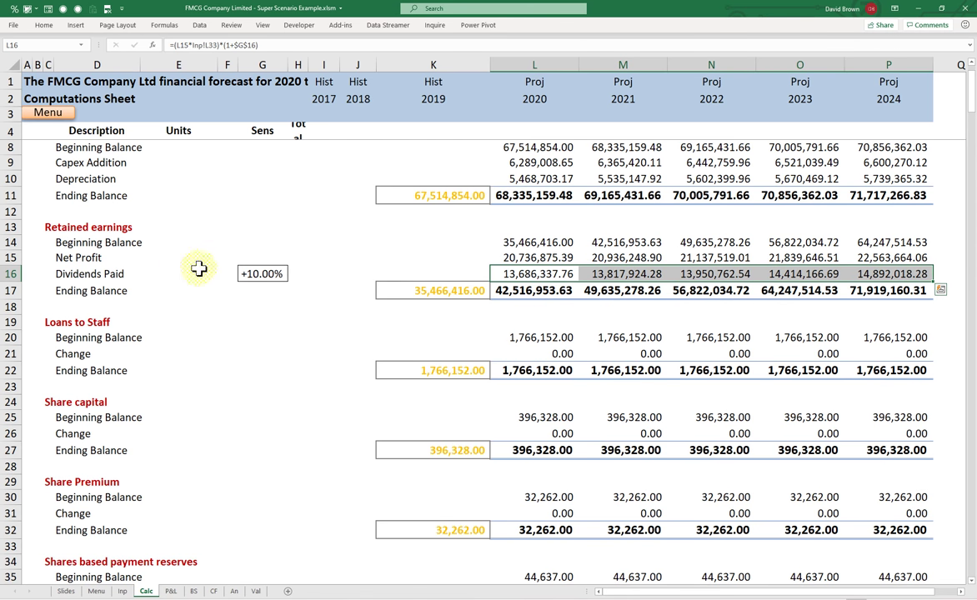
left_click(263, 272)
left_click(171, 591)
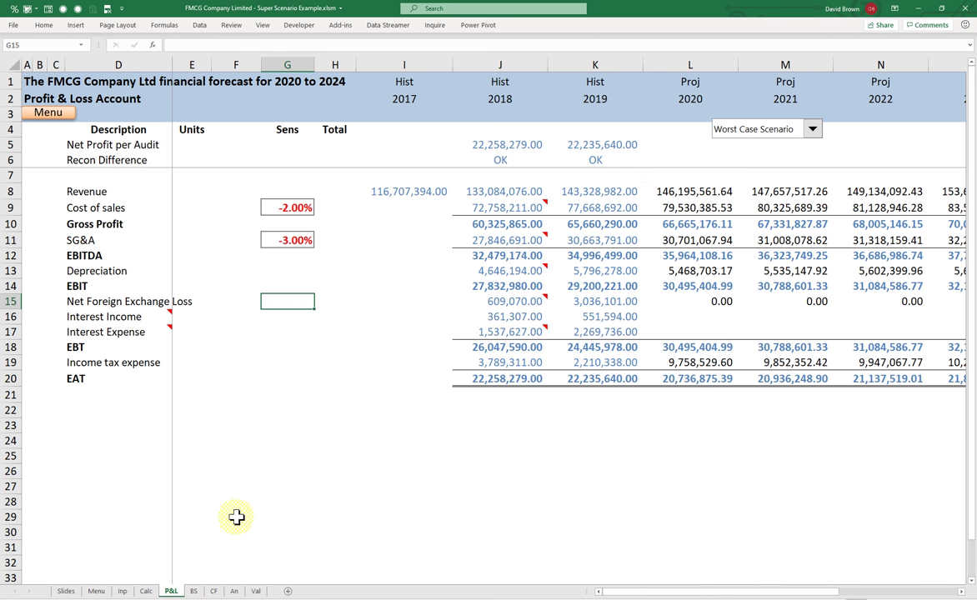
Change Cost of sales L9 to =(L8*Inp!L28)*(1+$G$9) and fill it through P9.
left_click(657, 207)
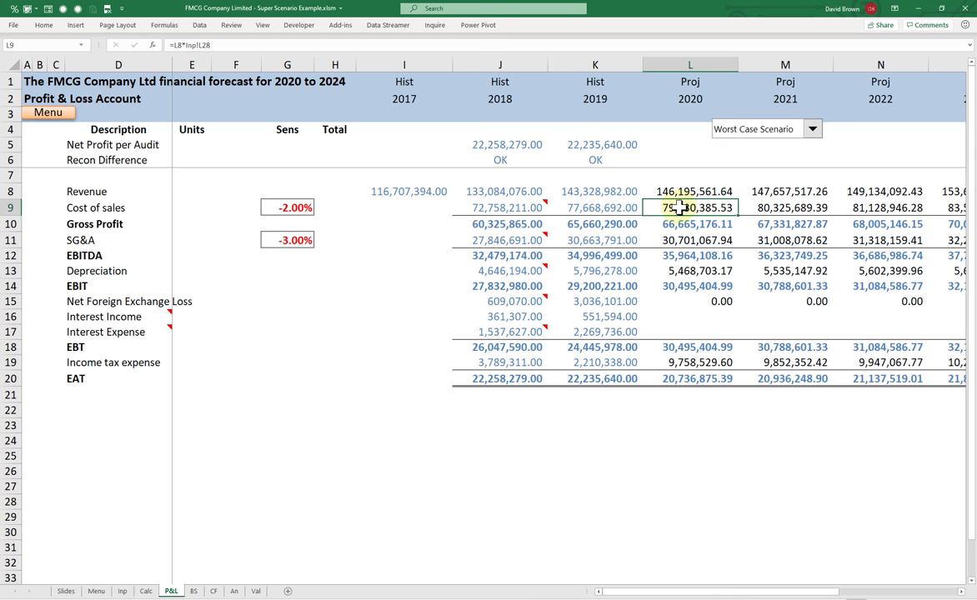
left_click(175, 47)
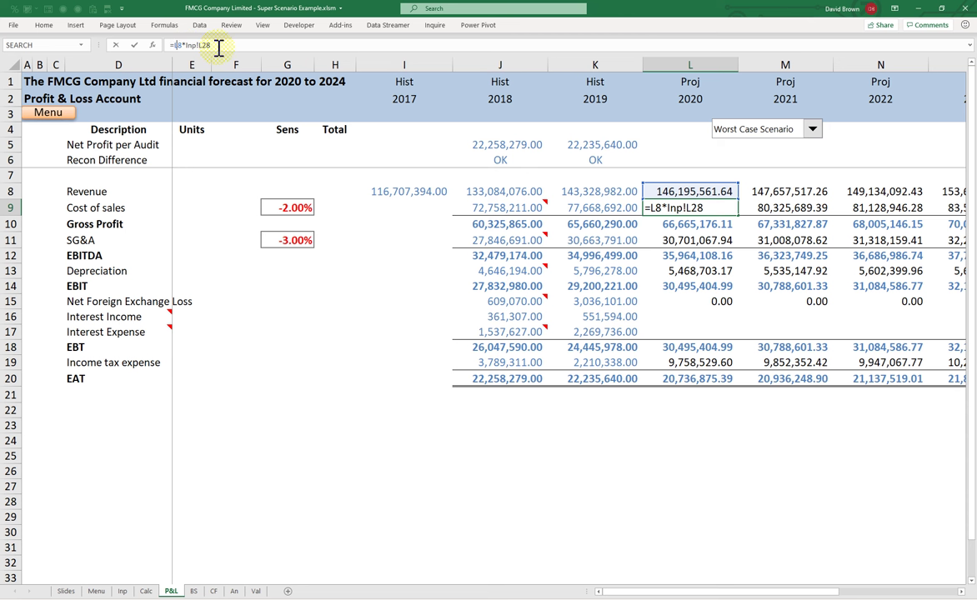
type("(")
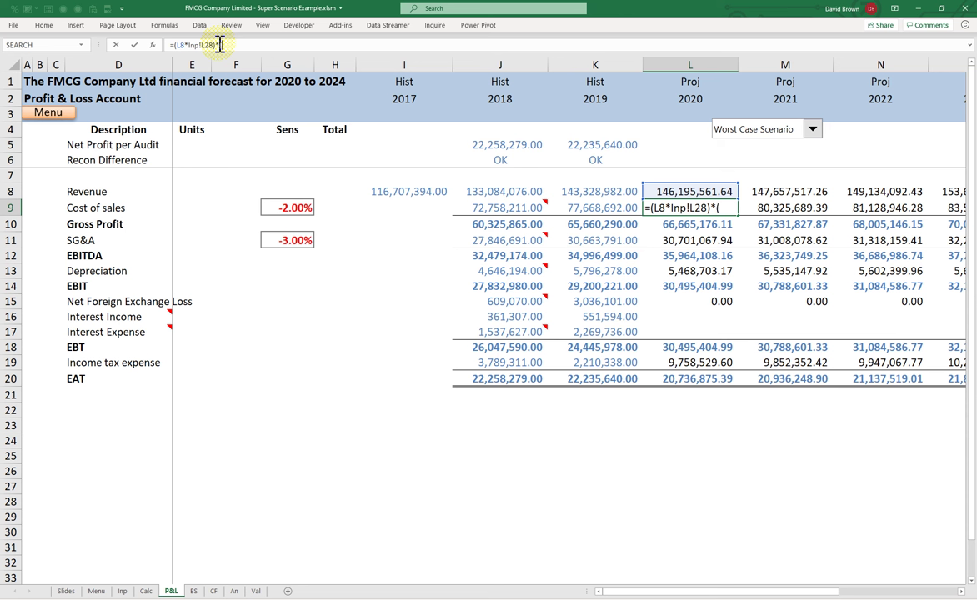
left_click(288, 208)
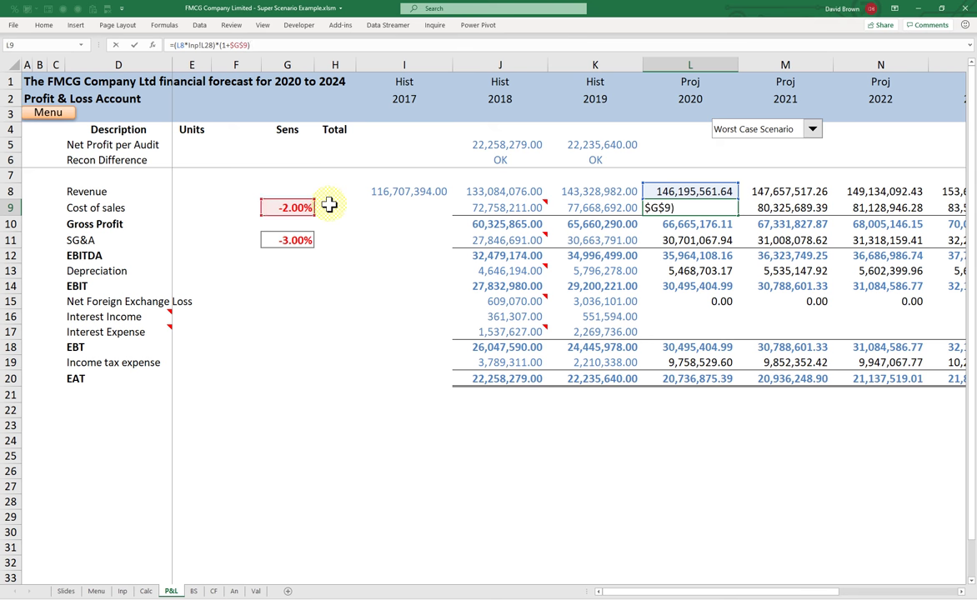
key("Return")
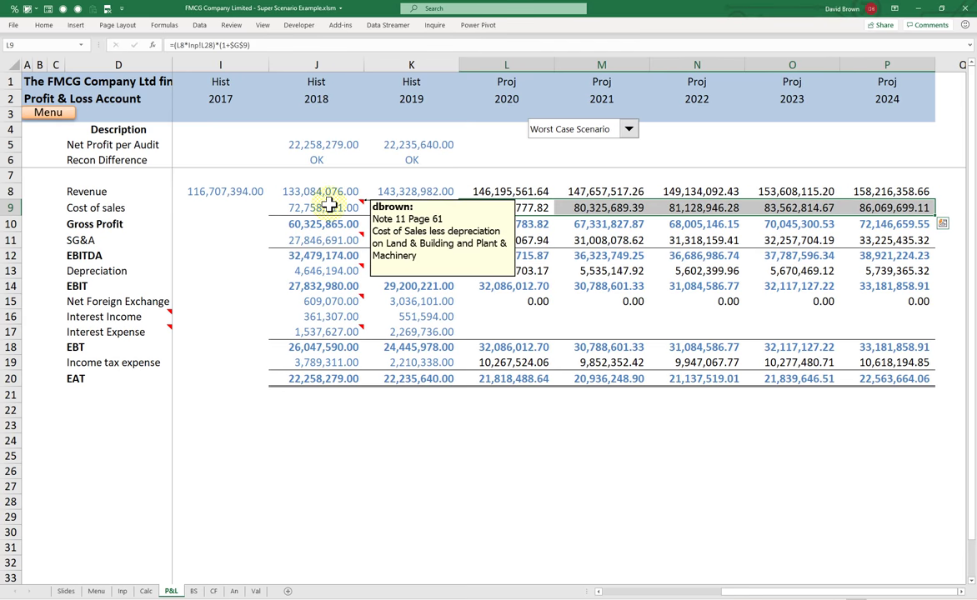
key("ctrl+r")
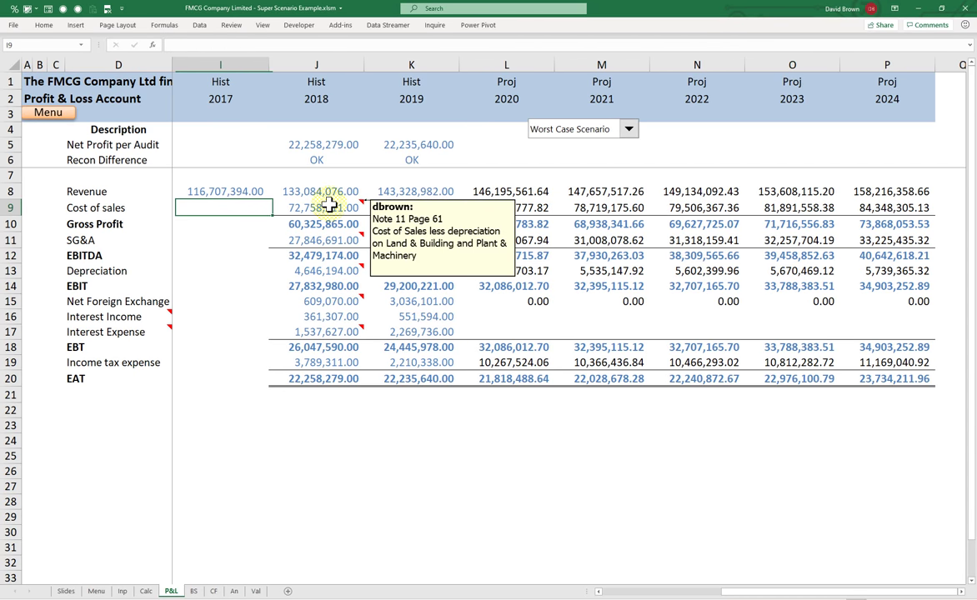
key("ctrl+shift+s")
key("Right")
key("Right")
key("Right")
key("Right")
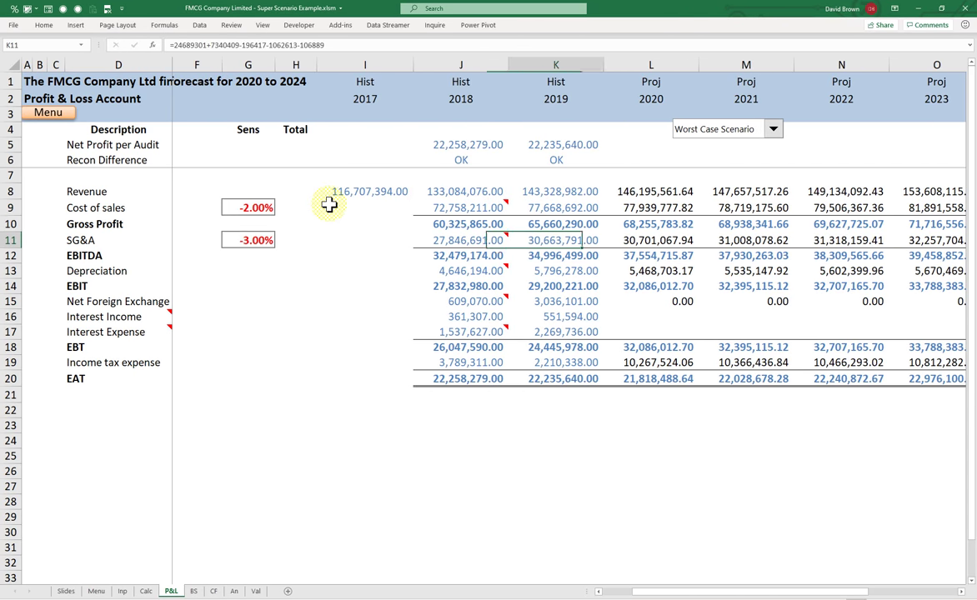
Change SG&A L11 to =(L8*Inp!L29)*(1+$G$11) and fill it across to P11.
left_click(173, 48)
type("(")
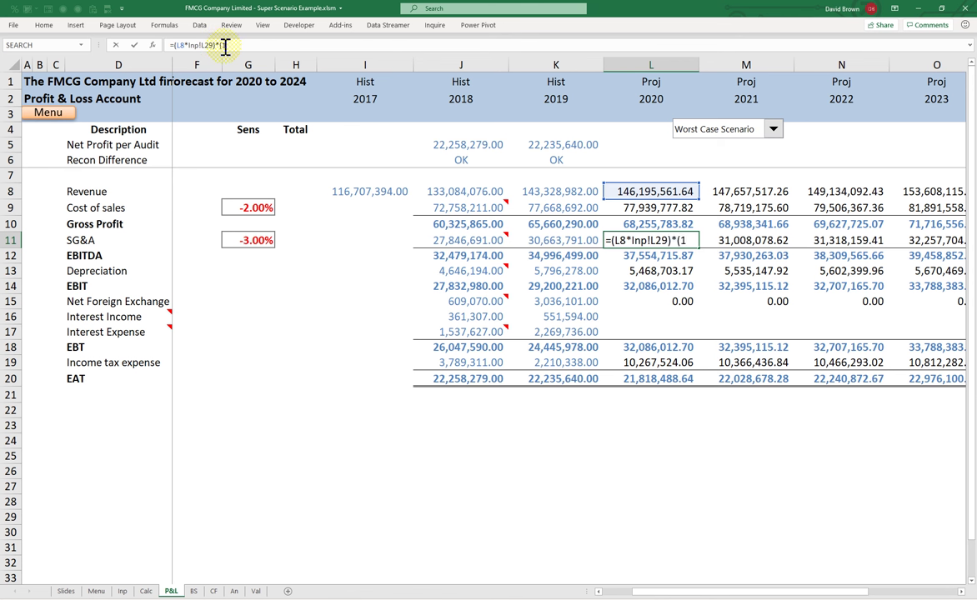
type(")*(1+")
left_click(247, 241)
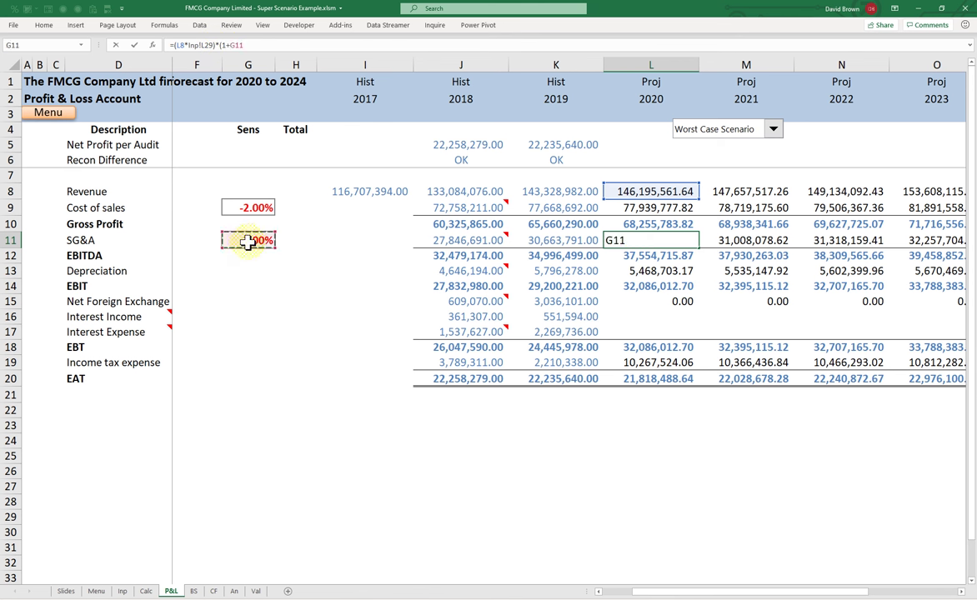
key("F4")
type(")")
key("ctrl+Return")
key("shift+Right")
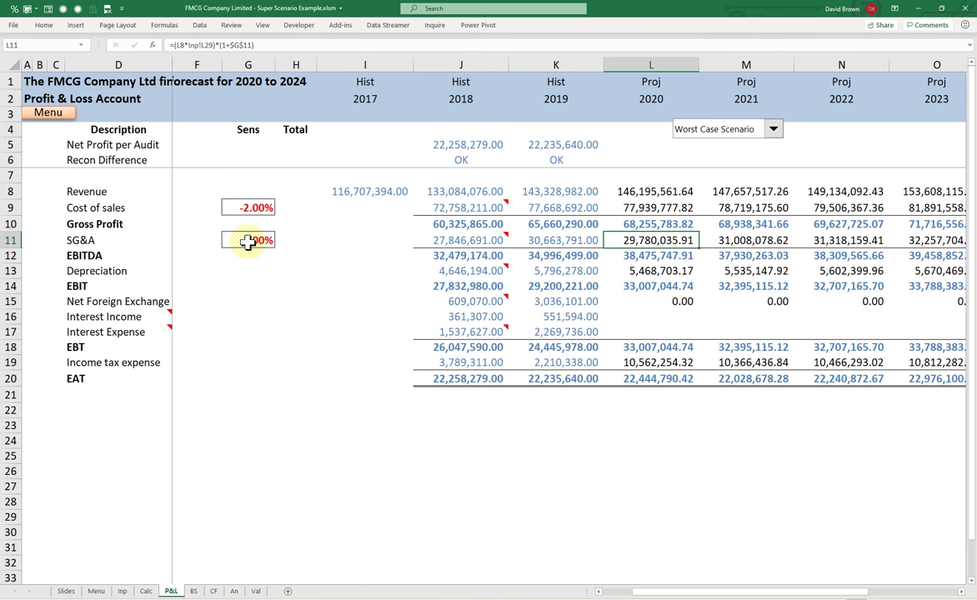
key("shift+Right")
key("shift+Right")
key("shift+Right")
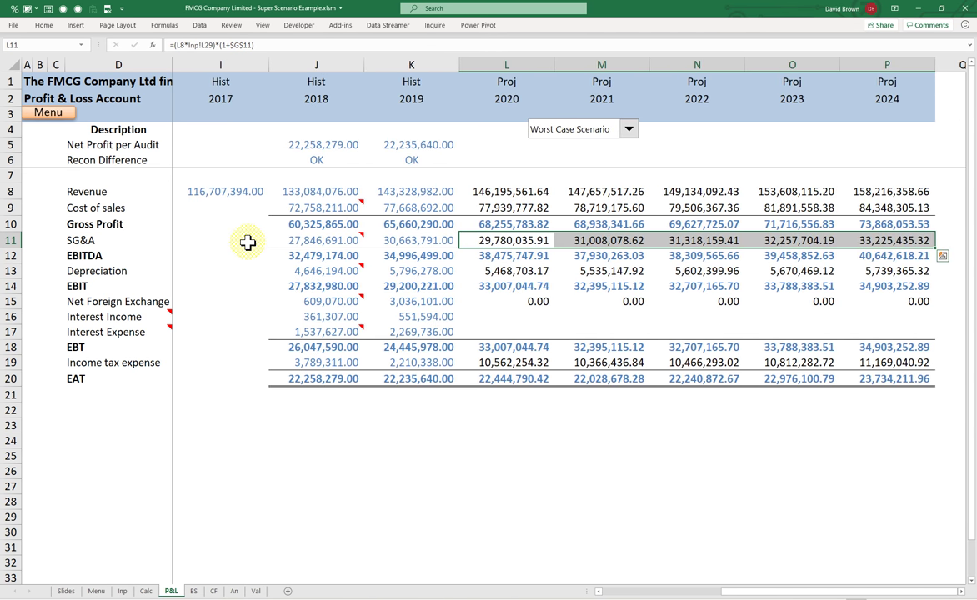
key("ctrl+r")
left_click(248, 243)
key("Left")
key("Left")
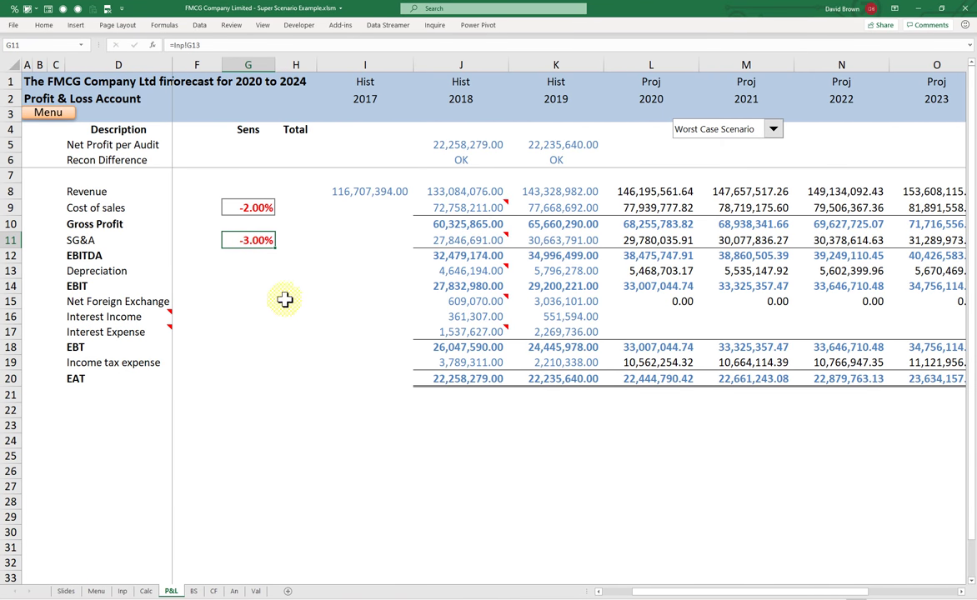
Set the Inp scenario combo box to Worst Case and copy the dropdown.
left_click(121, 591)
left_click_drag(371, 328, 379, 435)
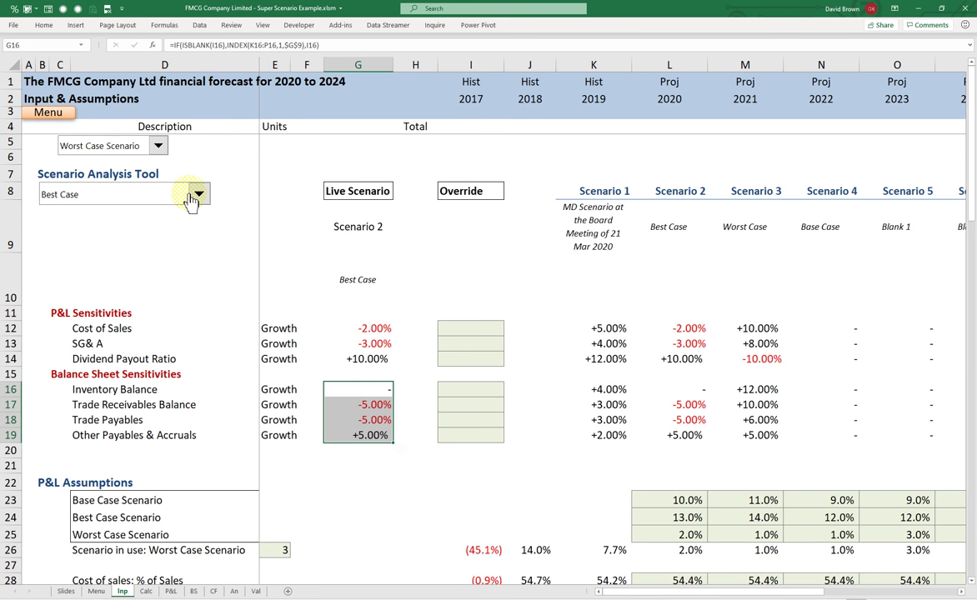
left_click(199, 195)
left_click(80, 236)
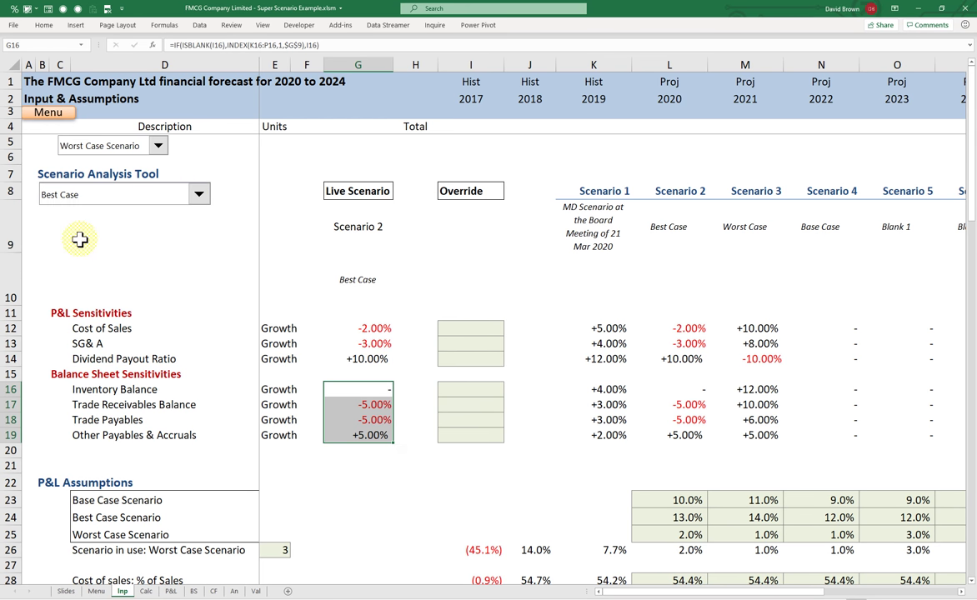
right_click(134, 200)
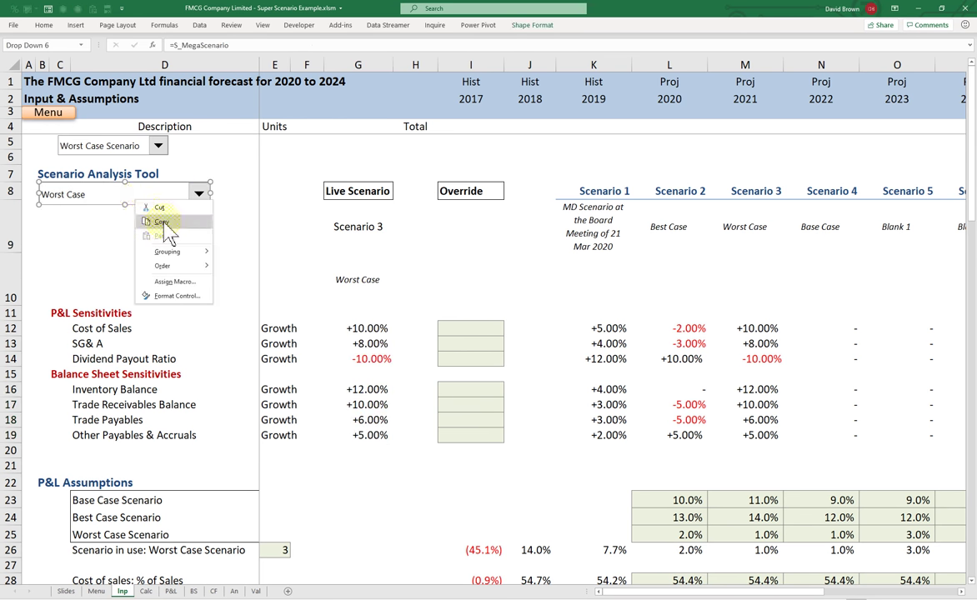
left_click(162, 222)
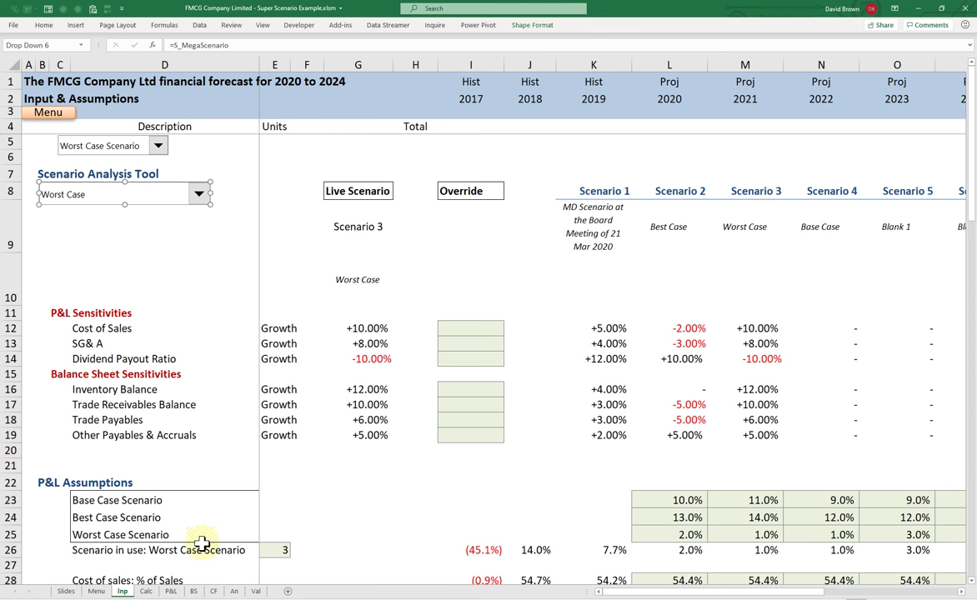
left_click(173, 590)
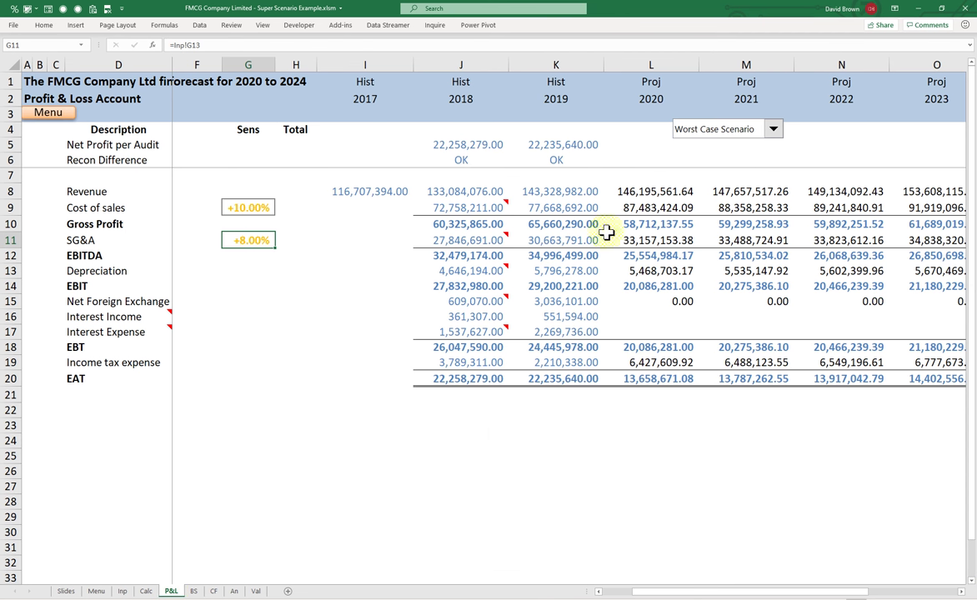
Paste the scenario dropdown onto the Balance Sheet over cells L5–M5.
left_click(193, 590)
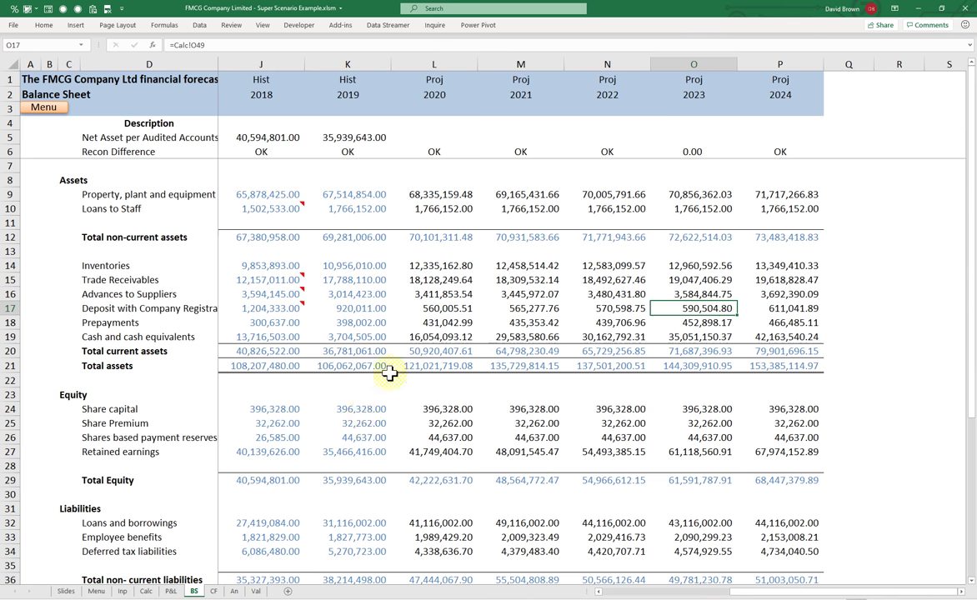
left_click(463, 136)
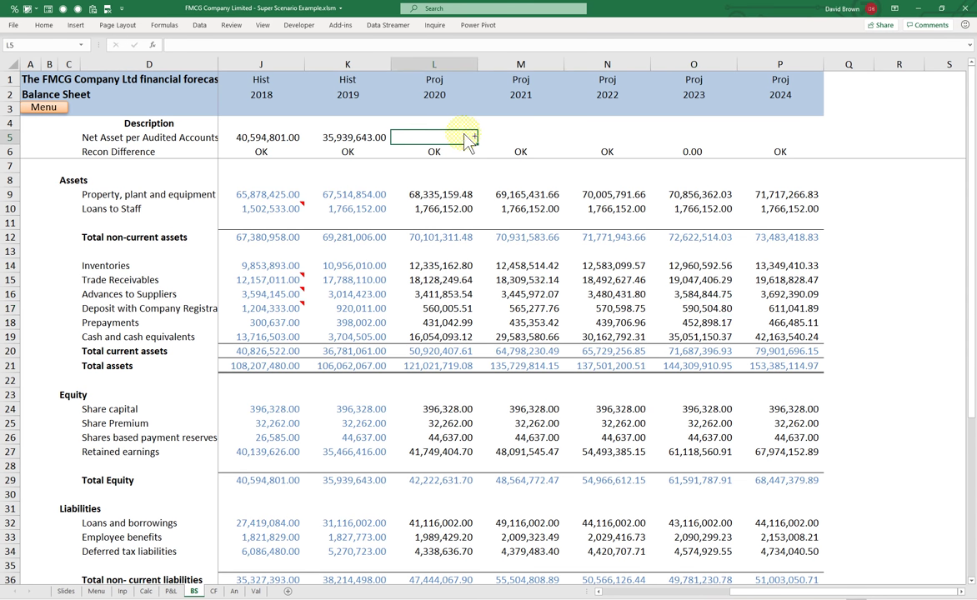
key("ctrl+v")
left_click_drag(523, 148, 565, 125)
left_click(594, 180)
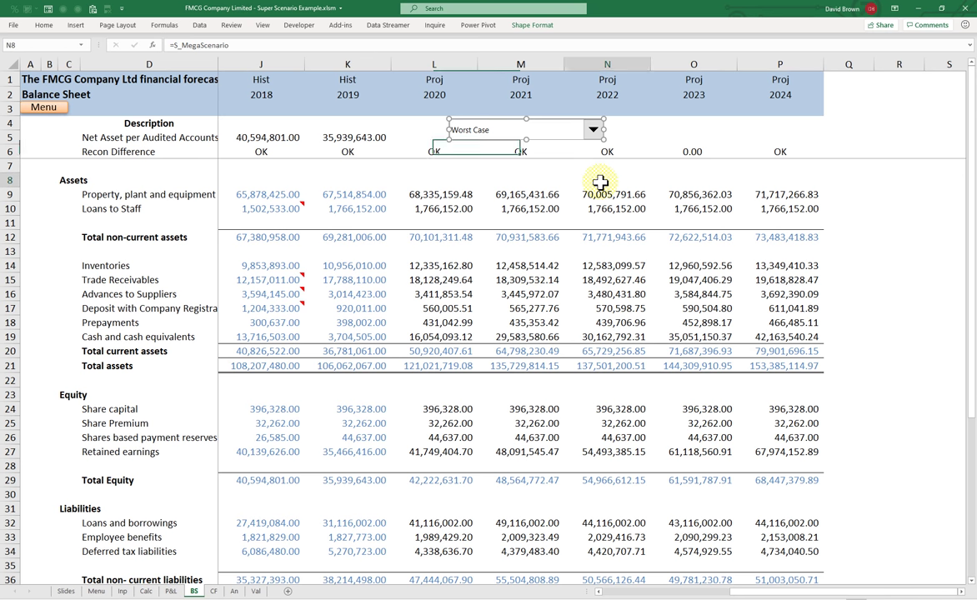
Cycle through Blank 1, MD Scenario, Best Case and Base Case, ending on Blank 1.
left_click(568, 132)
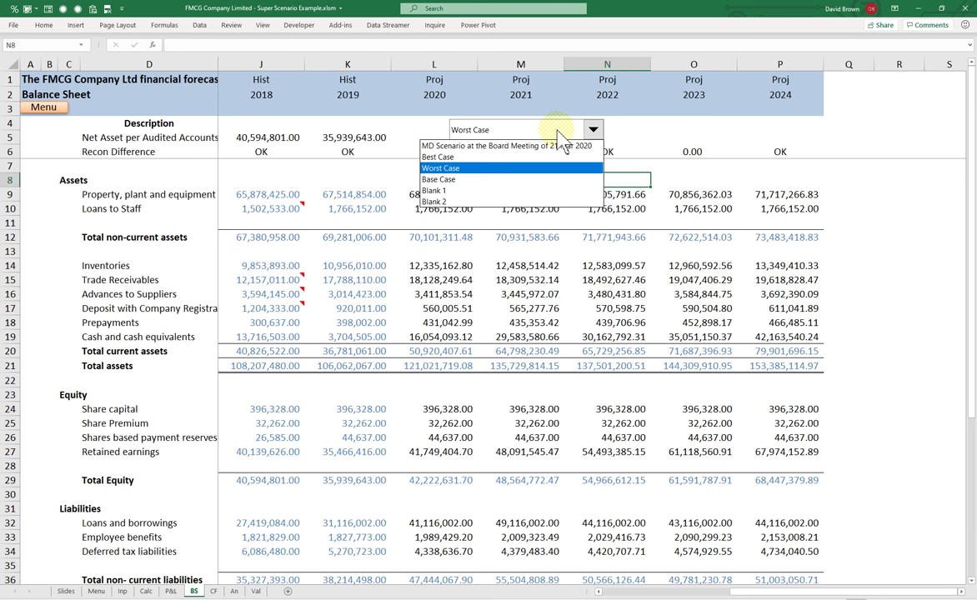
left_click(500, 191)
left_click(593, 130)
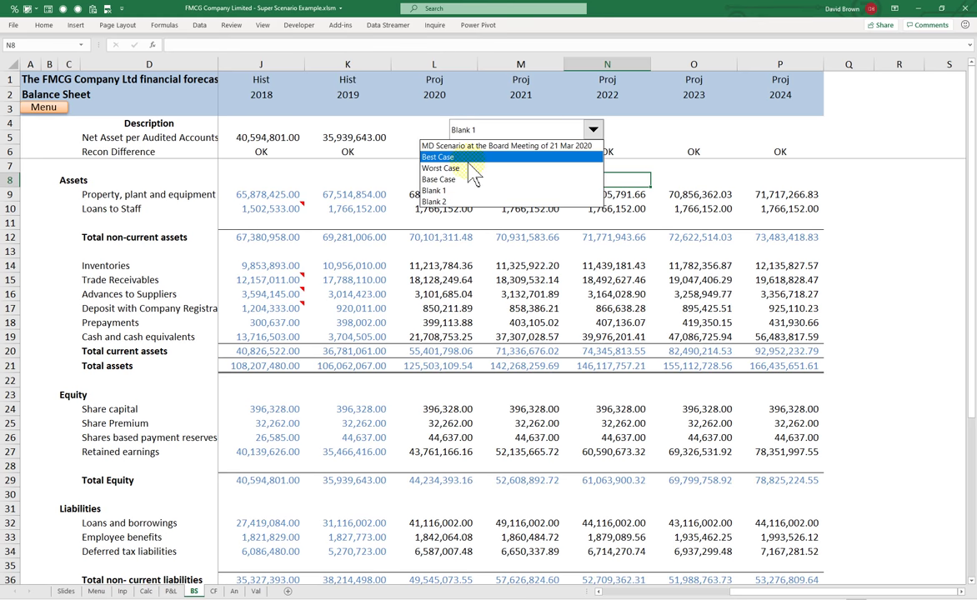
left_click(484, 146)
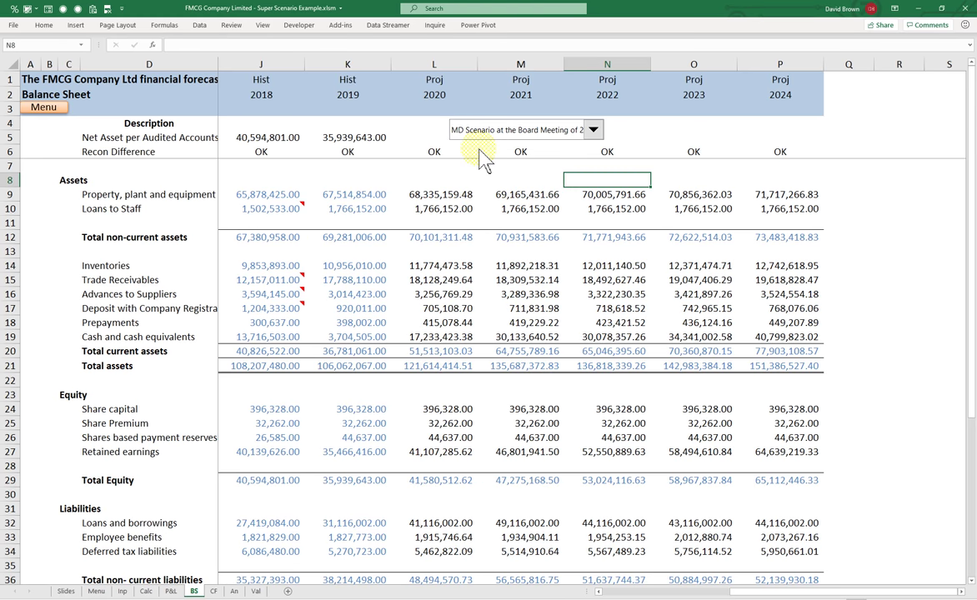
left_click(500, 131)
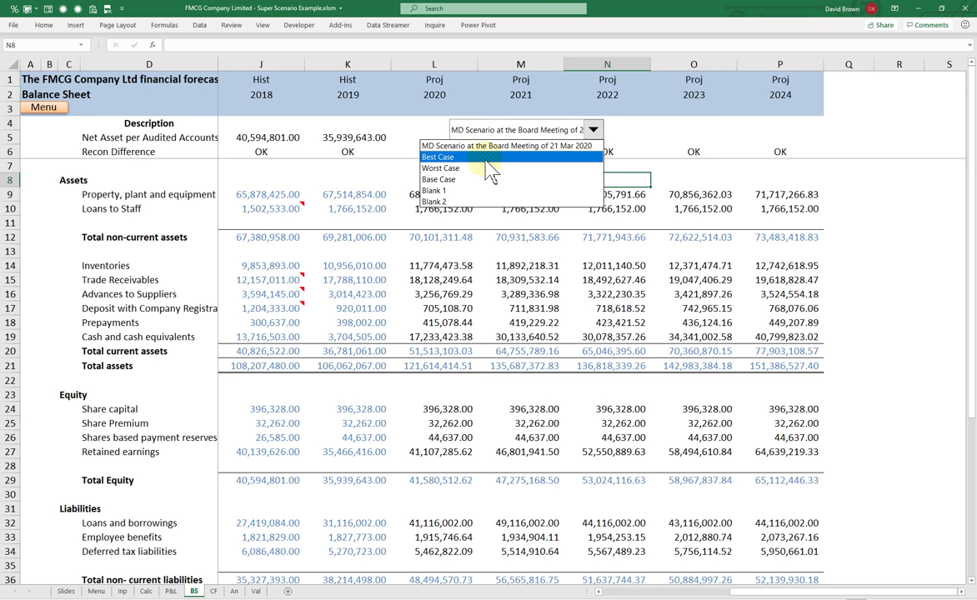
left_click(485, 158)
left_click(479, 130)
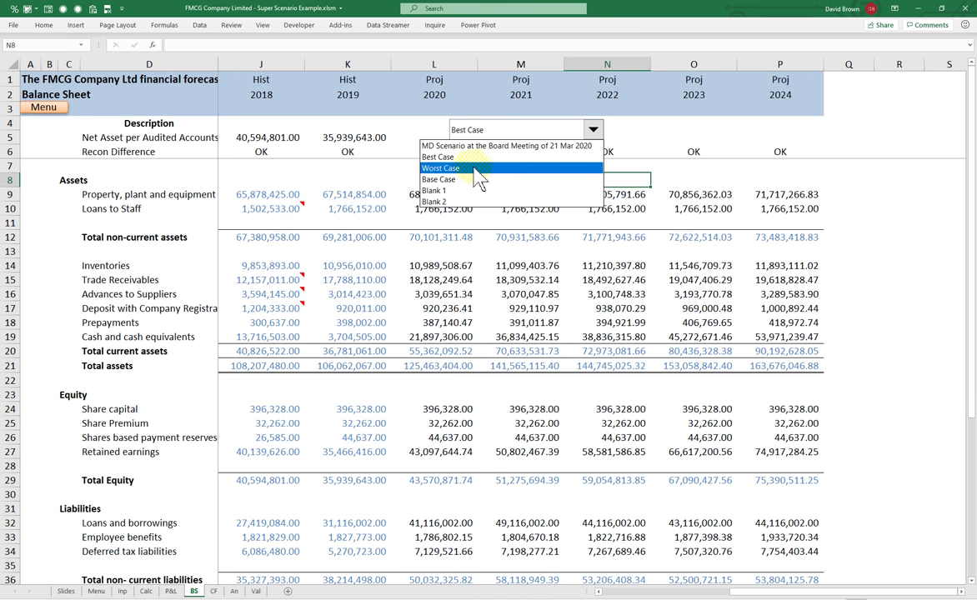
left_click(467, 180)
left_click(483, 131)
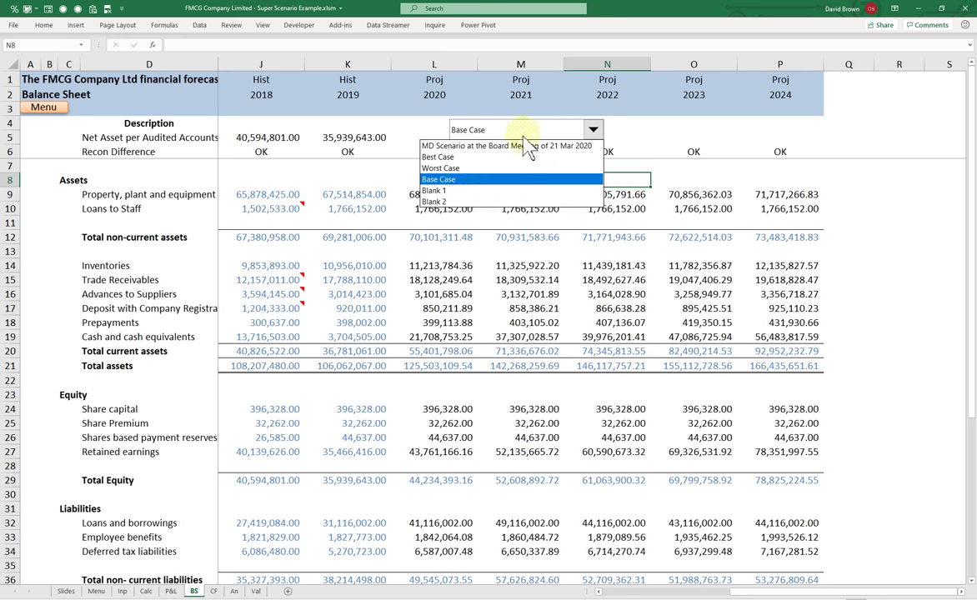
left_click(432, 191)
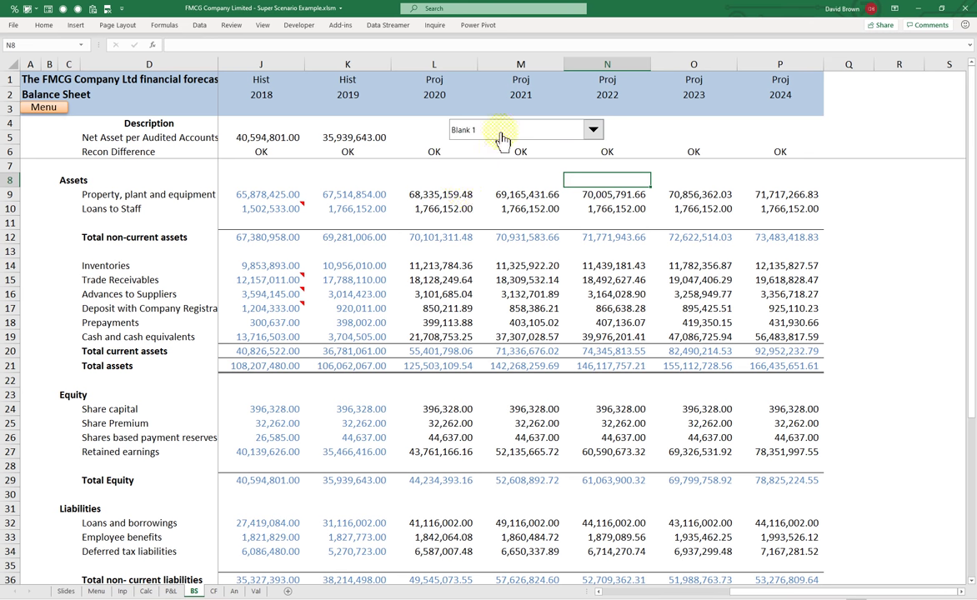
left_click(123, 593)
left_click(100, 220)
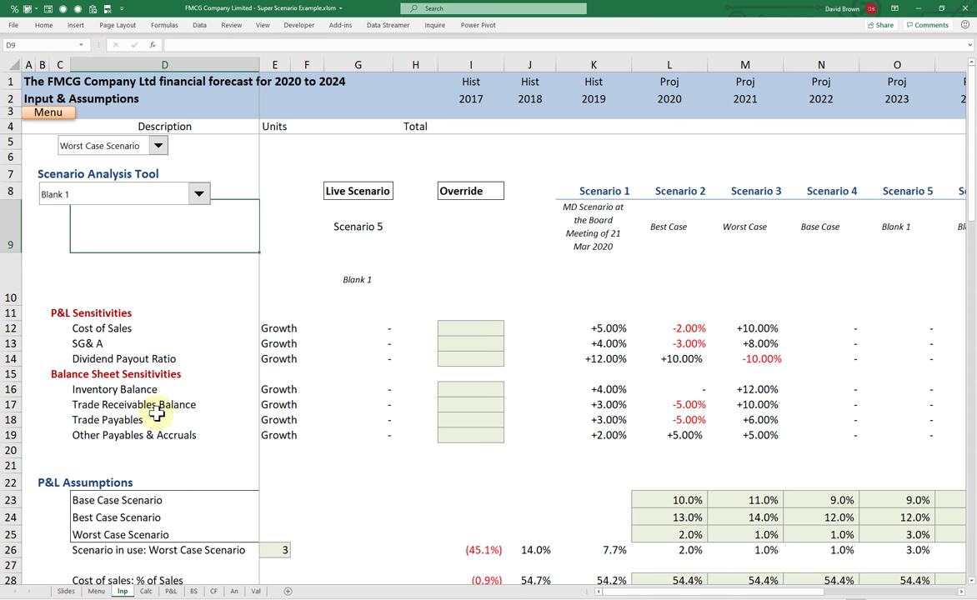
scroll(156, 415, "down", 2)
left_click_drag(160, 328, 775, 366)
scroll(647, 280, "up", 1)
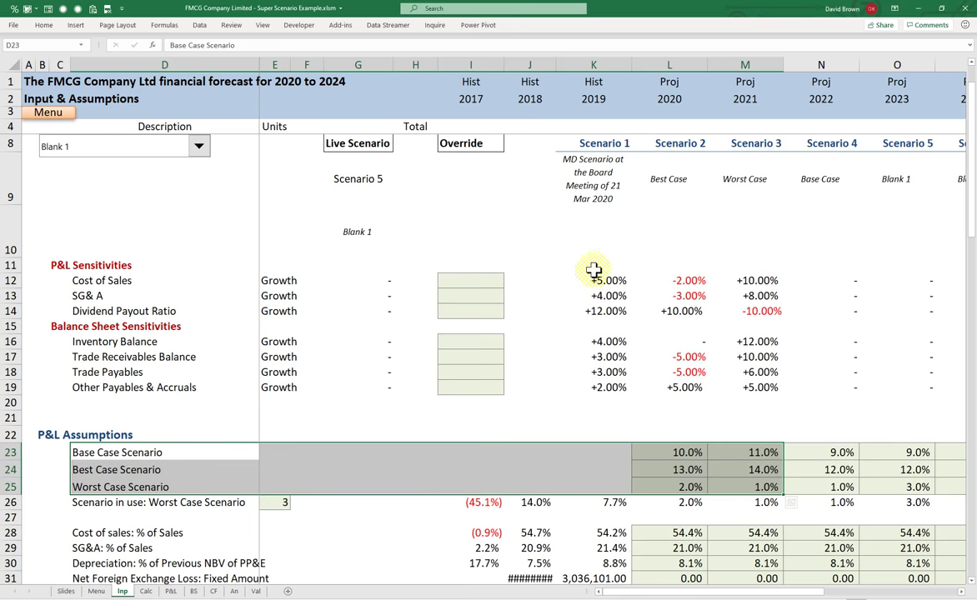
scroll(592, 270, "up", 1)
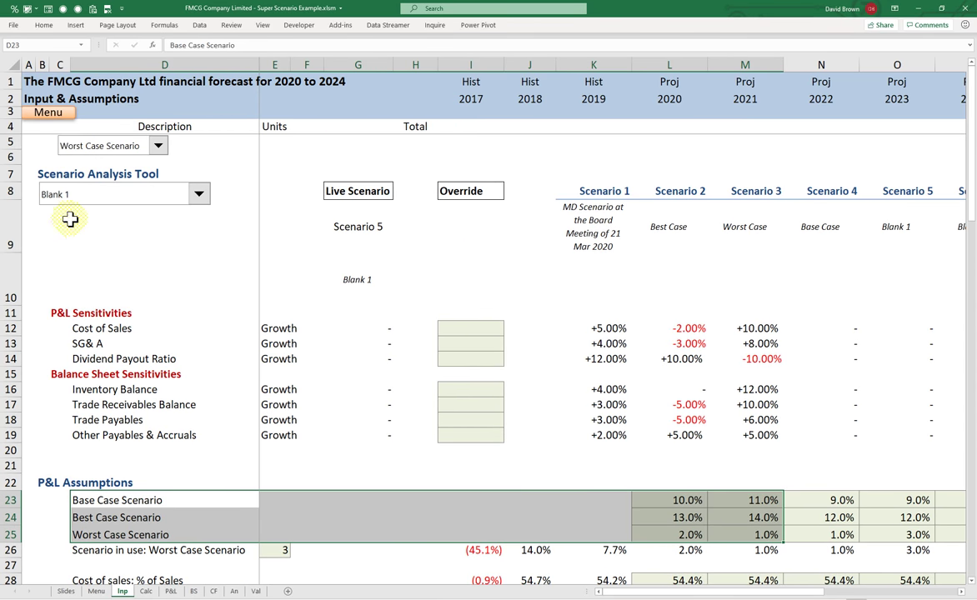
left_click_drag(70, 219, 839, 443)
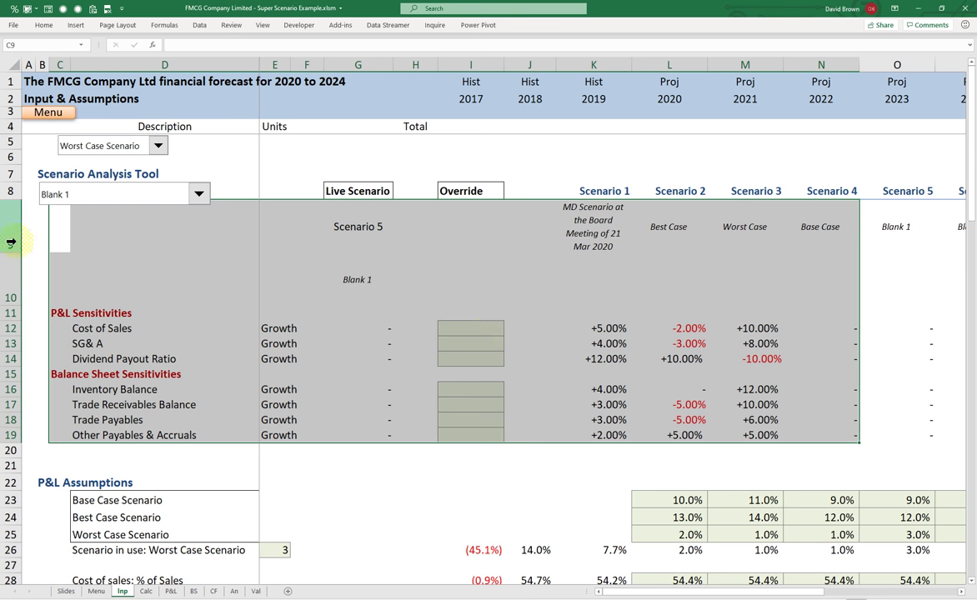
left_click_drag(11, 242, 14, 460)
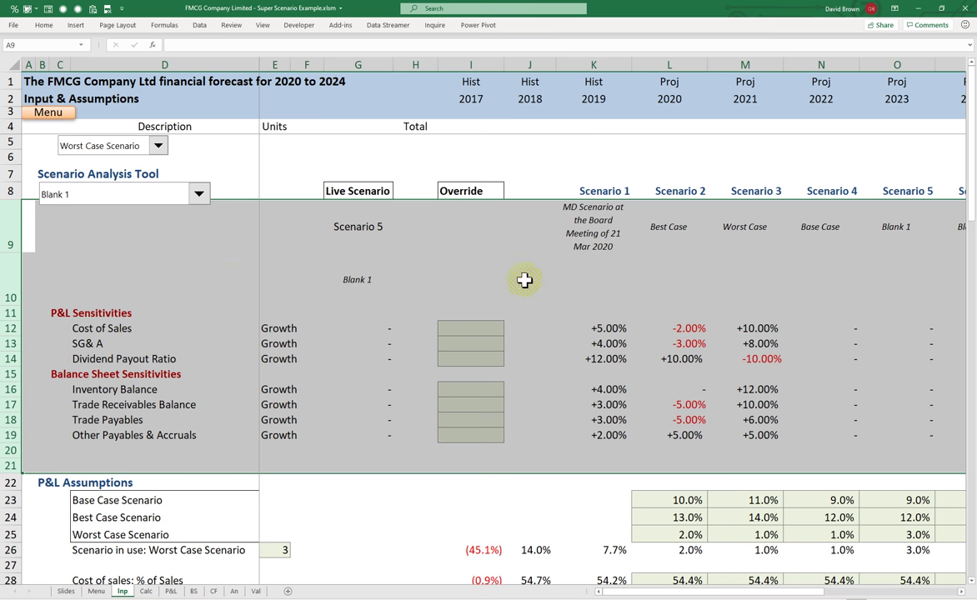
Make Worst Case the live scenario in the Scenario Analysis Tool.
left_click(468, 332)
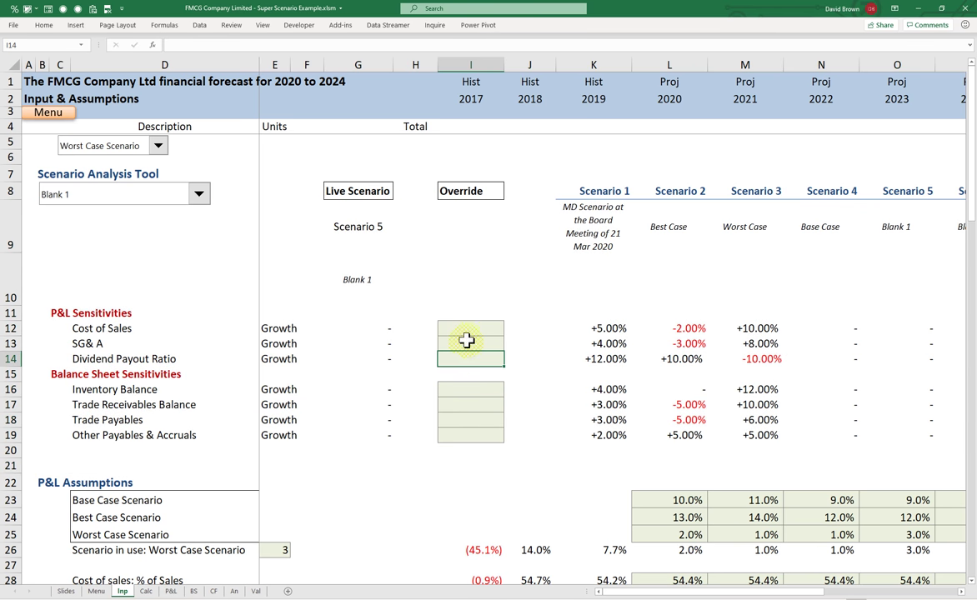
left_click(451, 340)
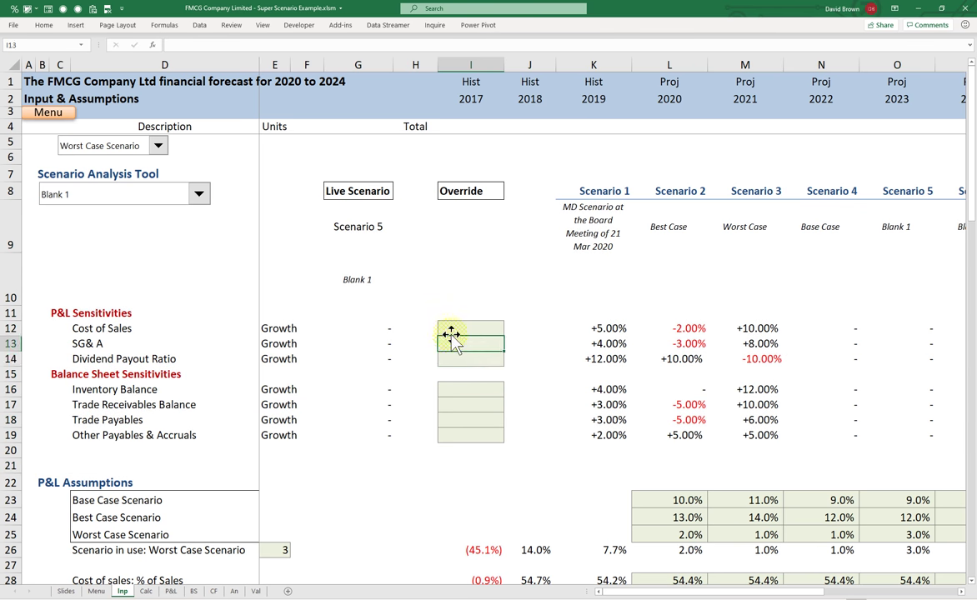
left_click(199, 195)
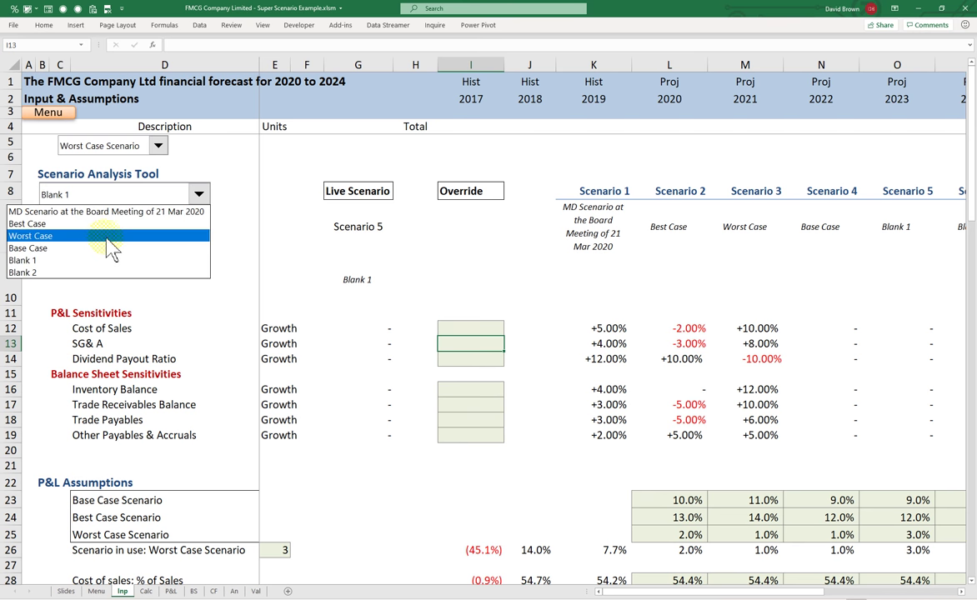
left_click(101, 242)
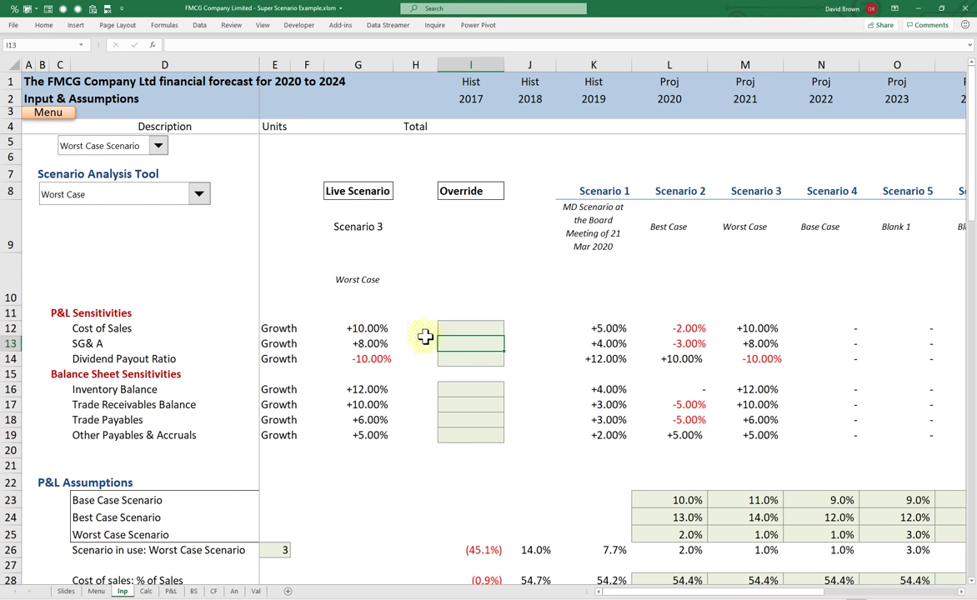
Override Cost of Sales growth in I12 with 3% and check the G9 sensitivity on the P&L.
left_click(458, 329)
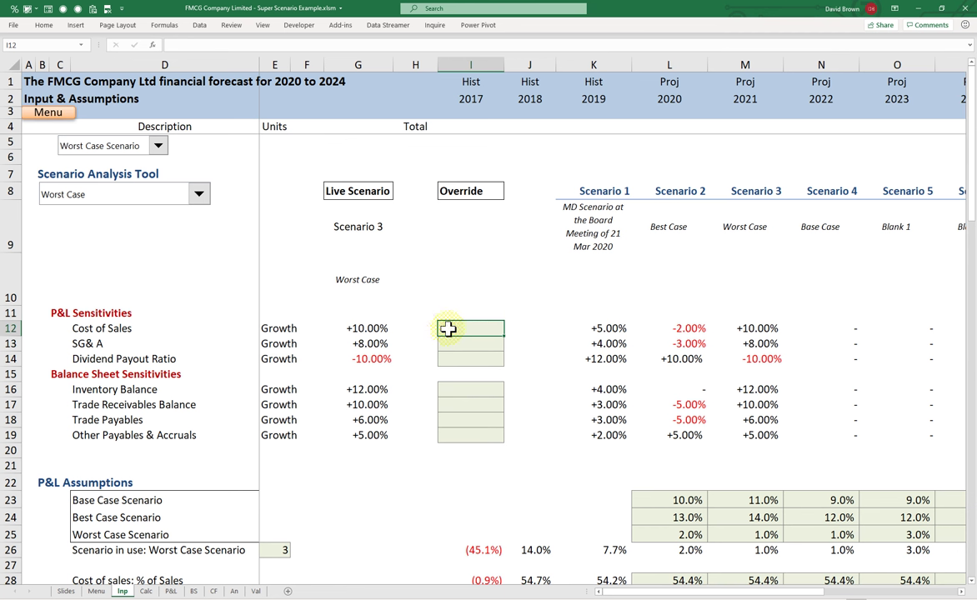
type("3%")
key("ctrl+Return")
left_click(171, 590)
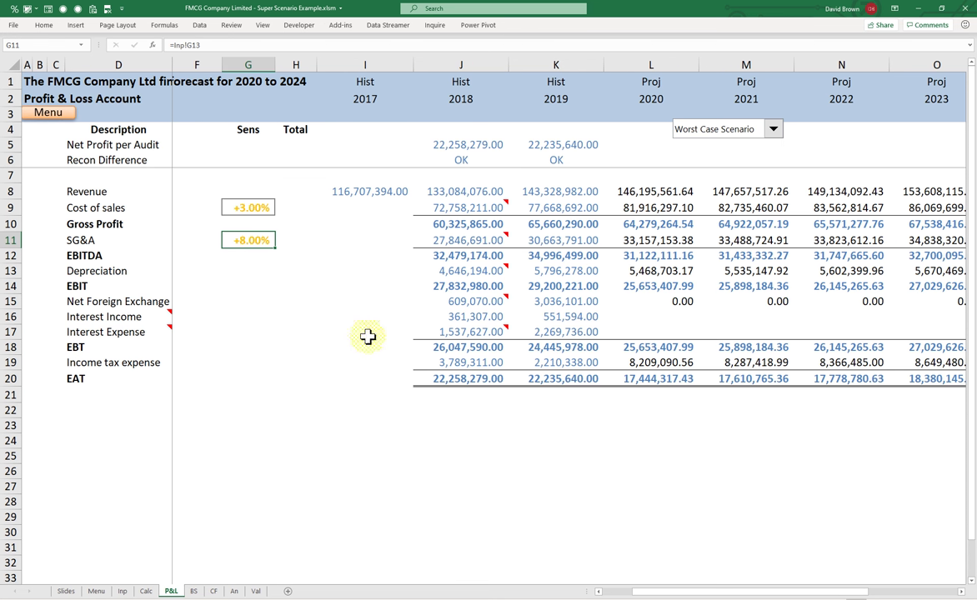
left_click(250, 210)
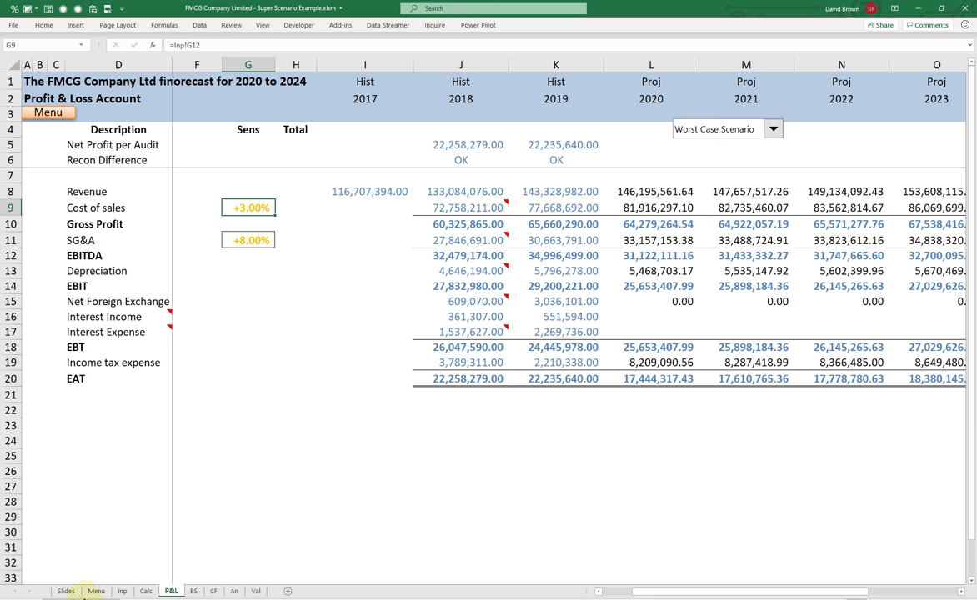
left_click(66, 591)
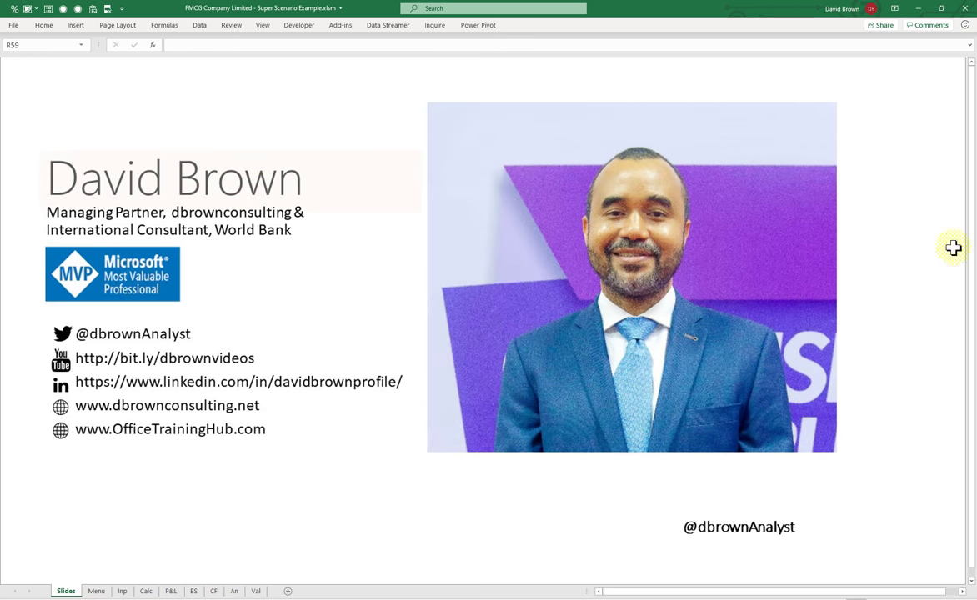
Open the Selection Pane and hide the Presenter slide to view Intro, then show it again.
left_click(43, 25)
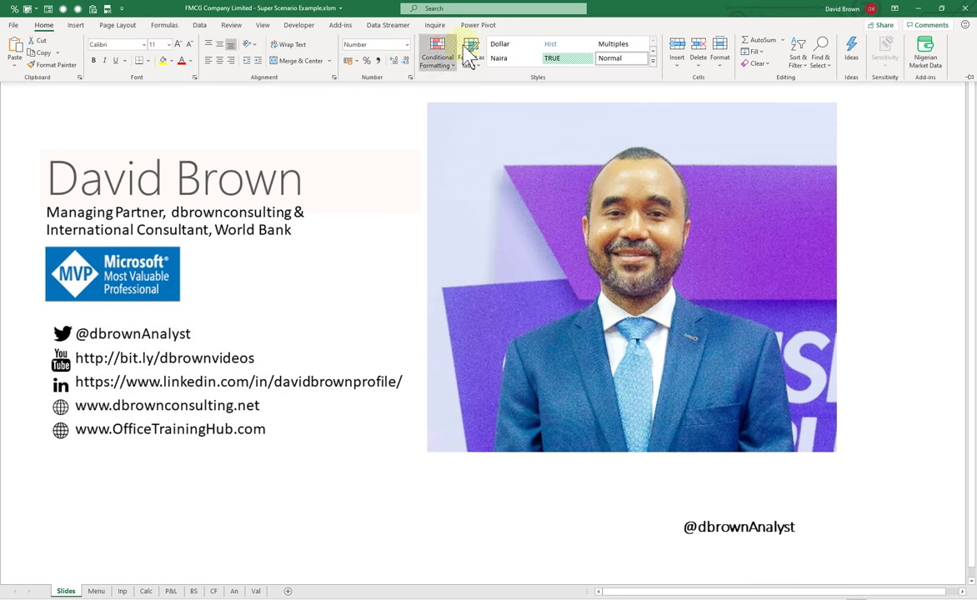
left_click(823, 67)
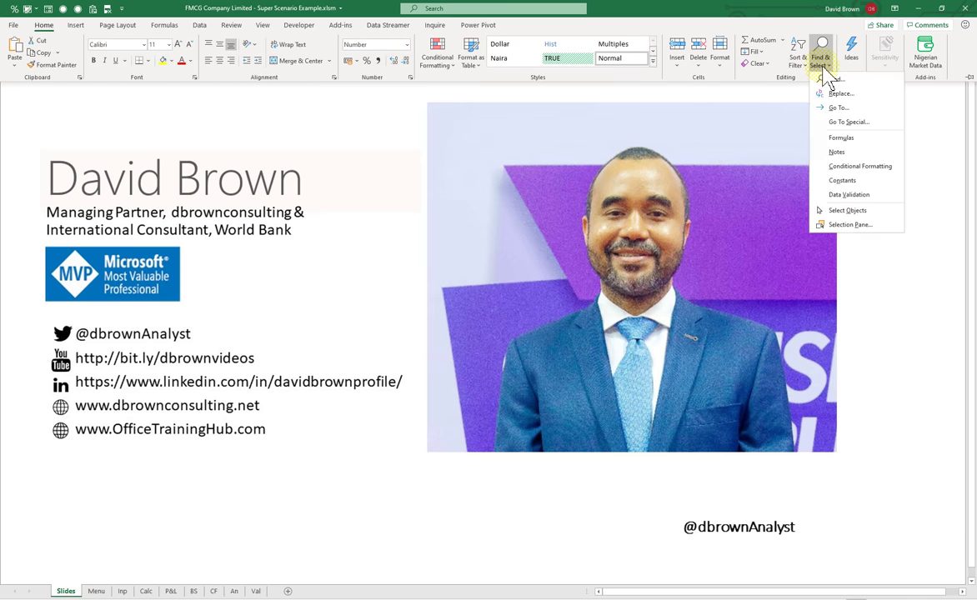
left_click(859, 226)
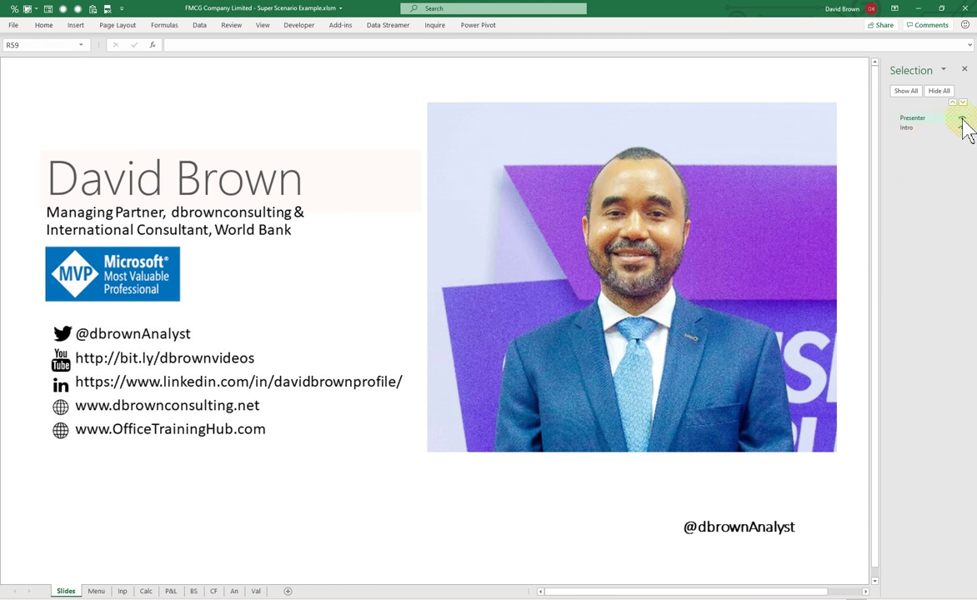
left_click(961, 118)
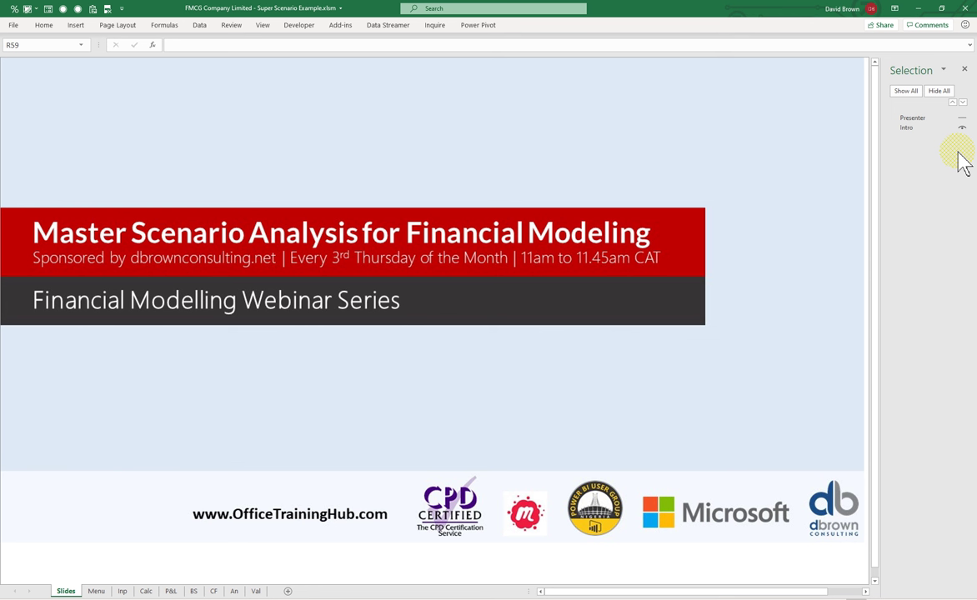
left_click(964, 122)
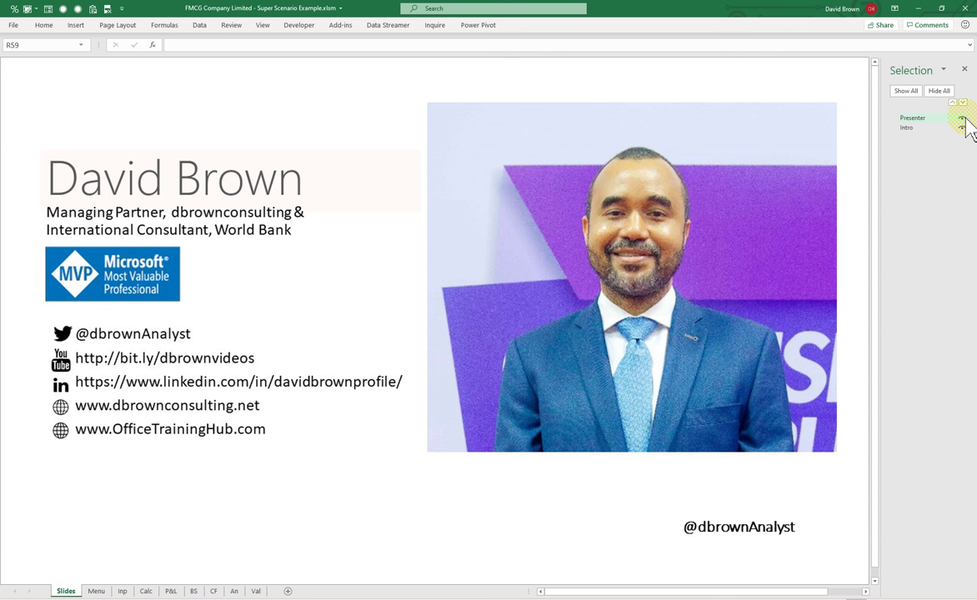